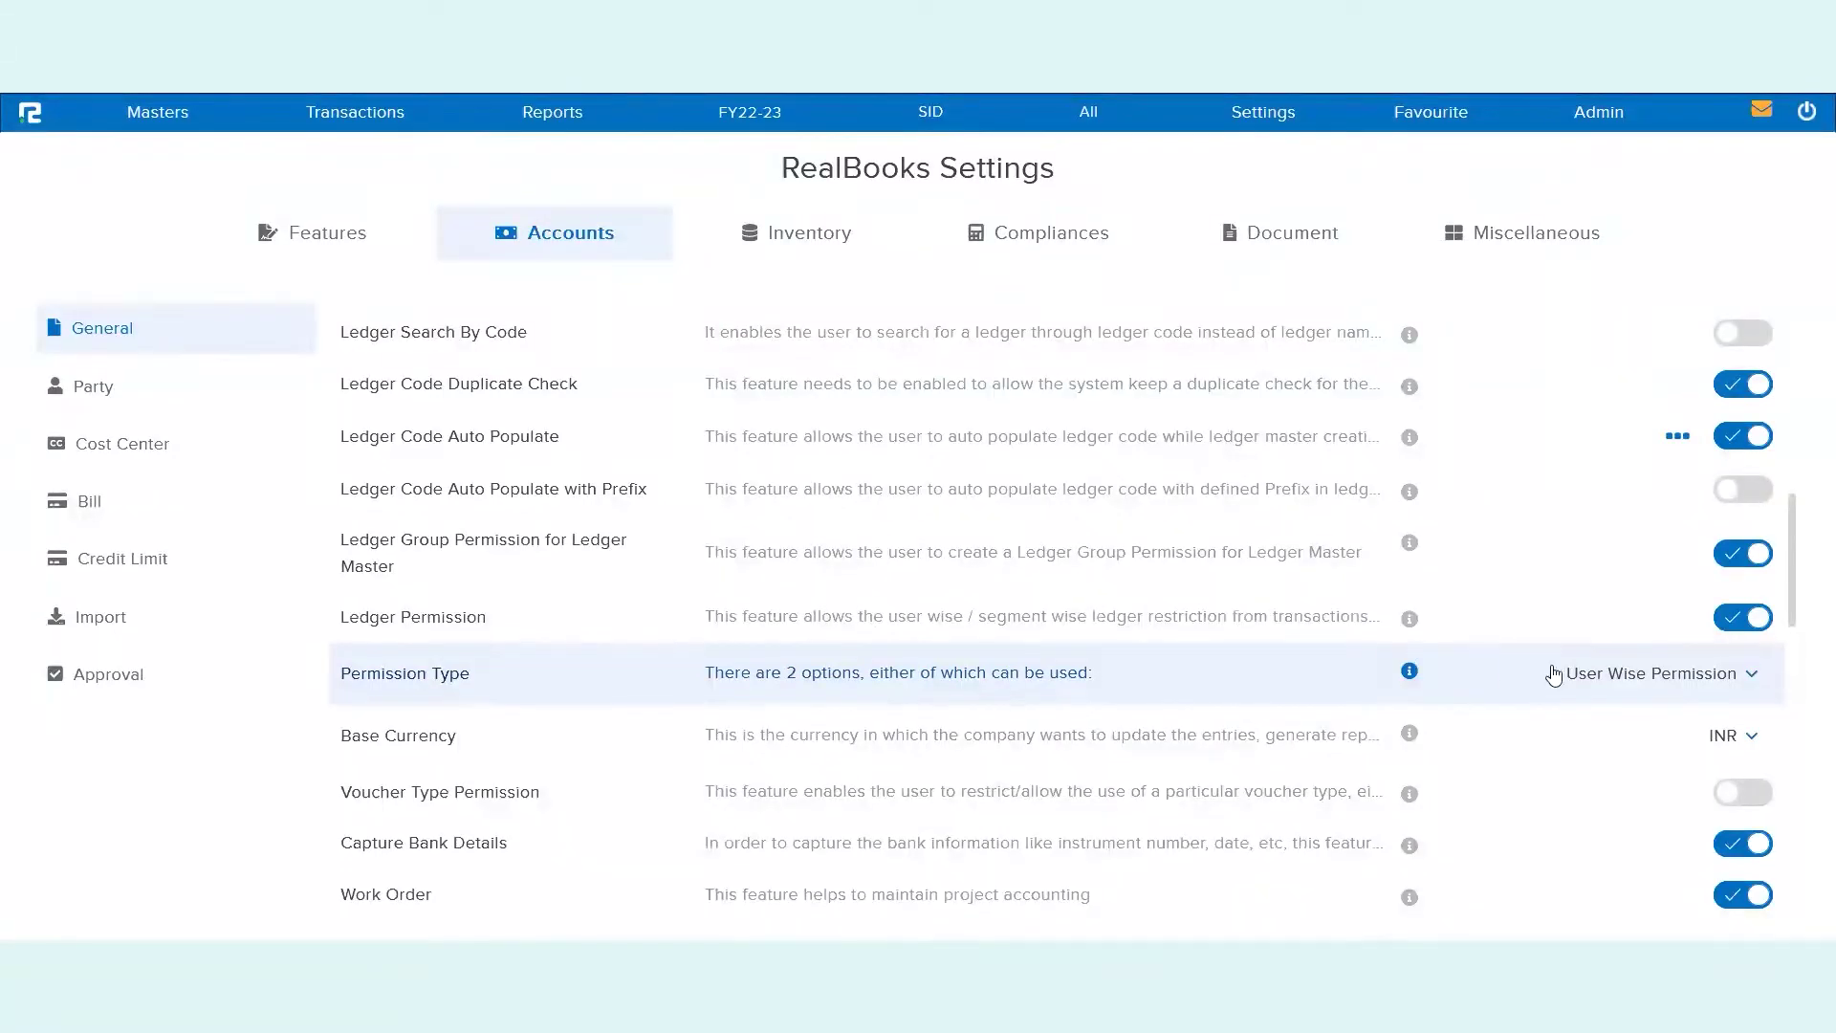
- Set the ledger Permission Type to Segment Wise Permission and show the Ledger - Segment mapping settings
left_click(1604, 682)
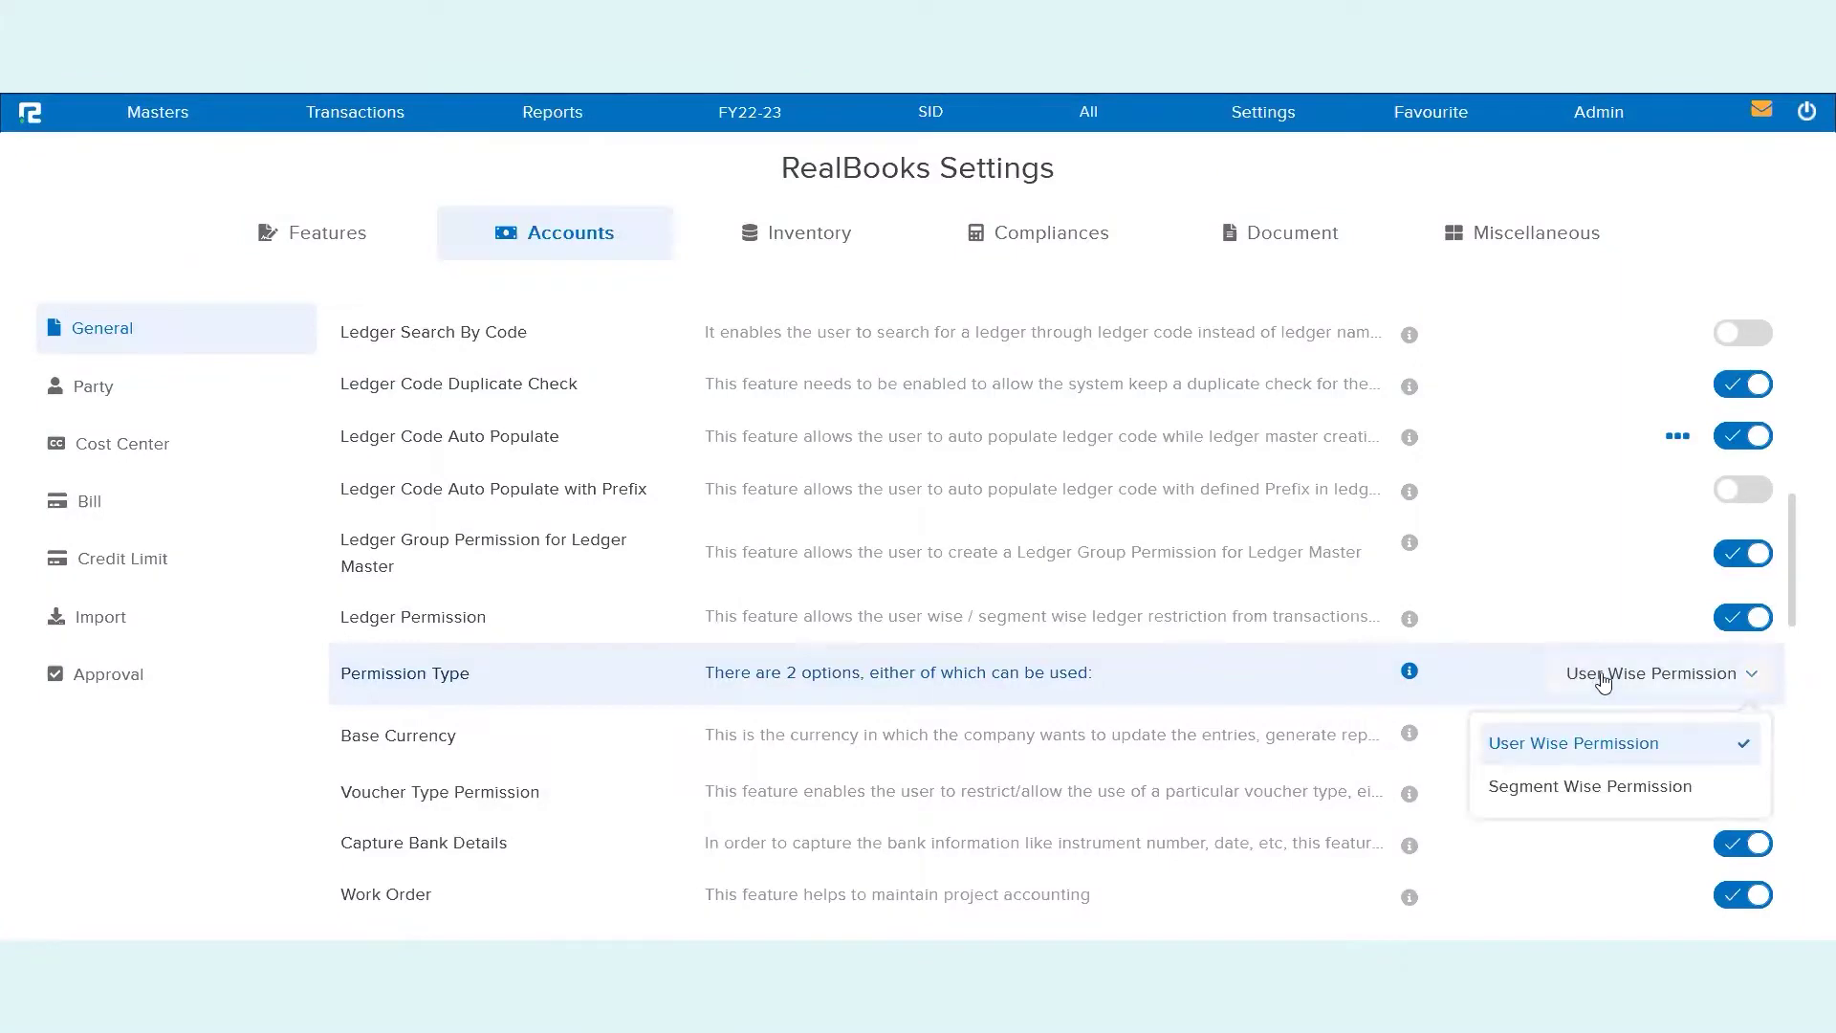
left_click(1611, 801)
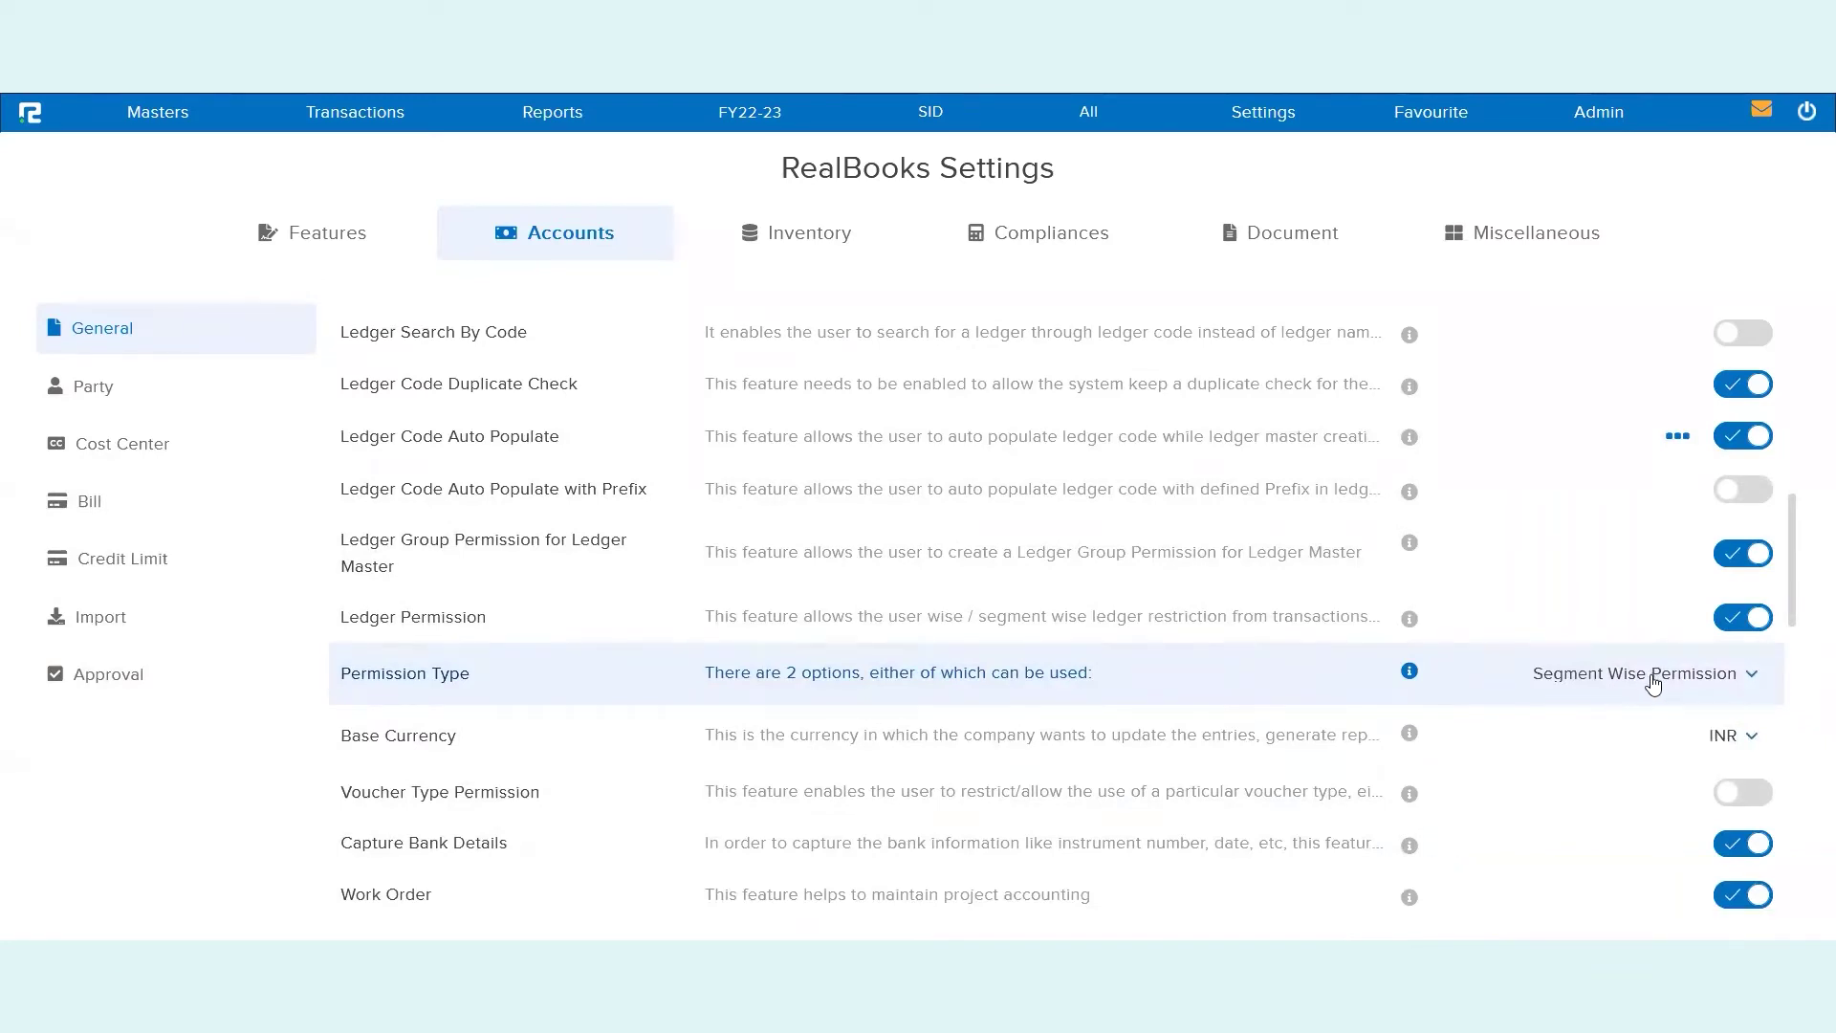
left_click(1586, 257)
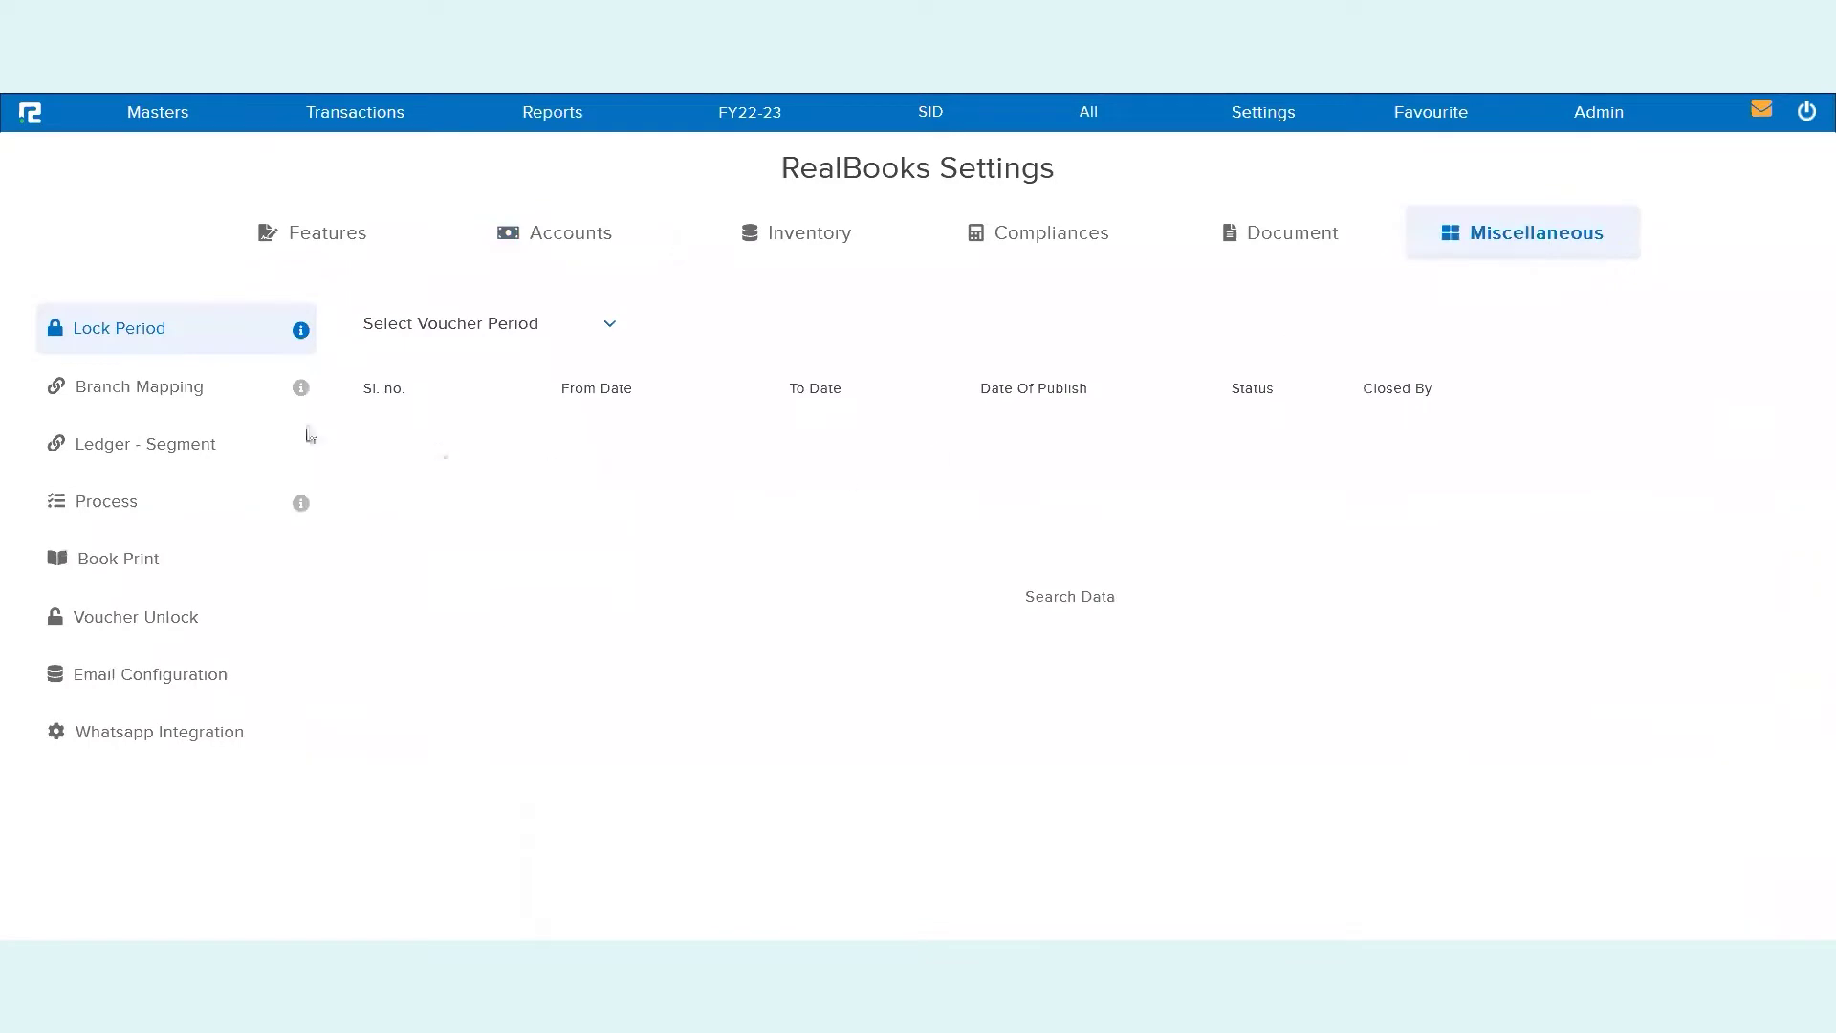
left_click(136, 455)
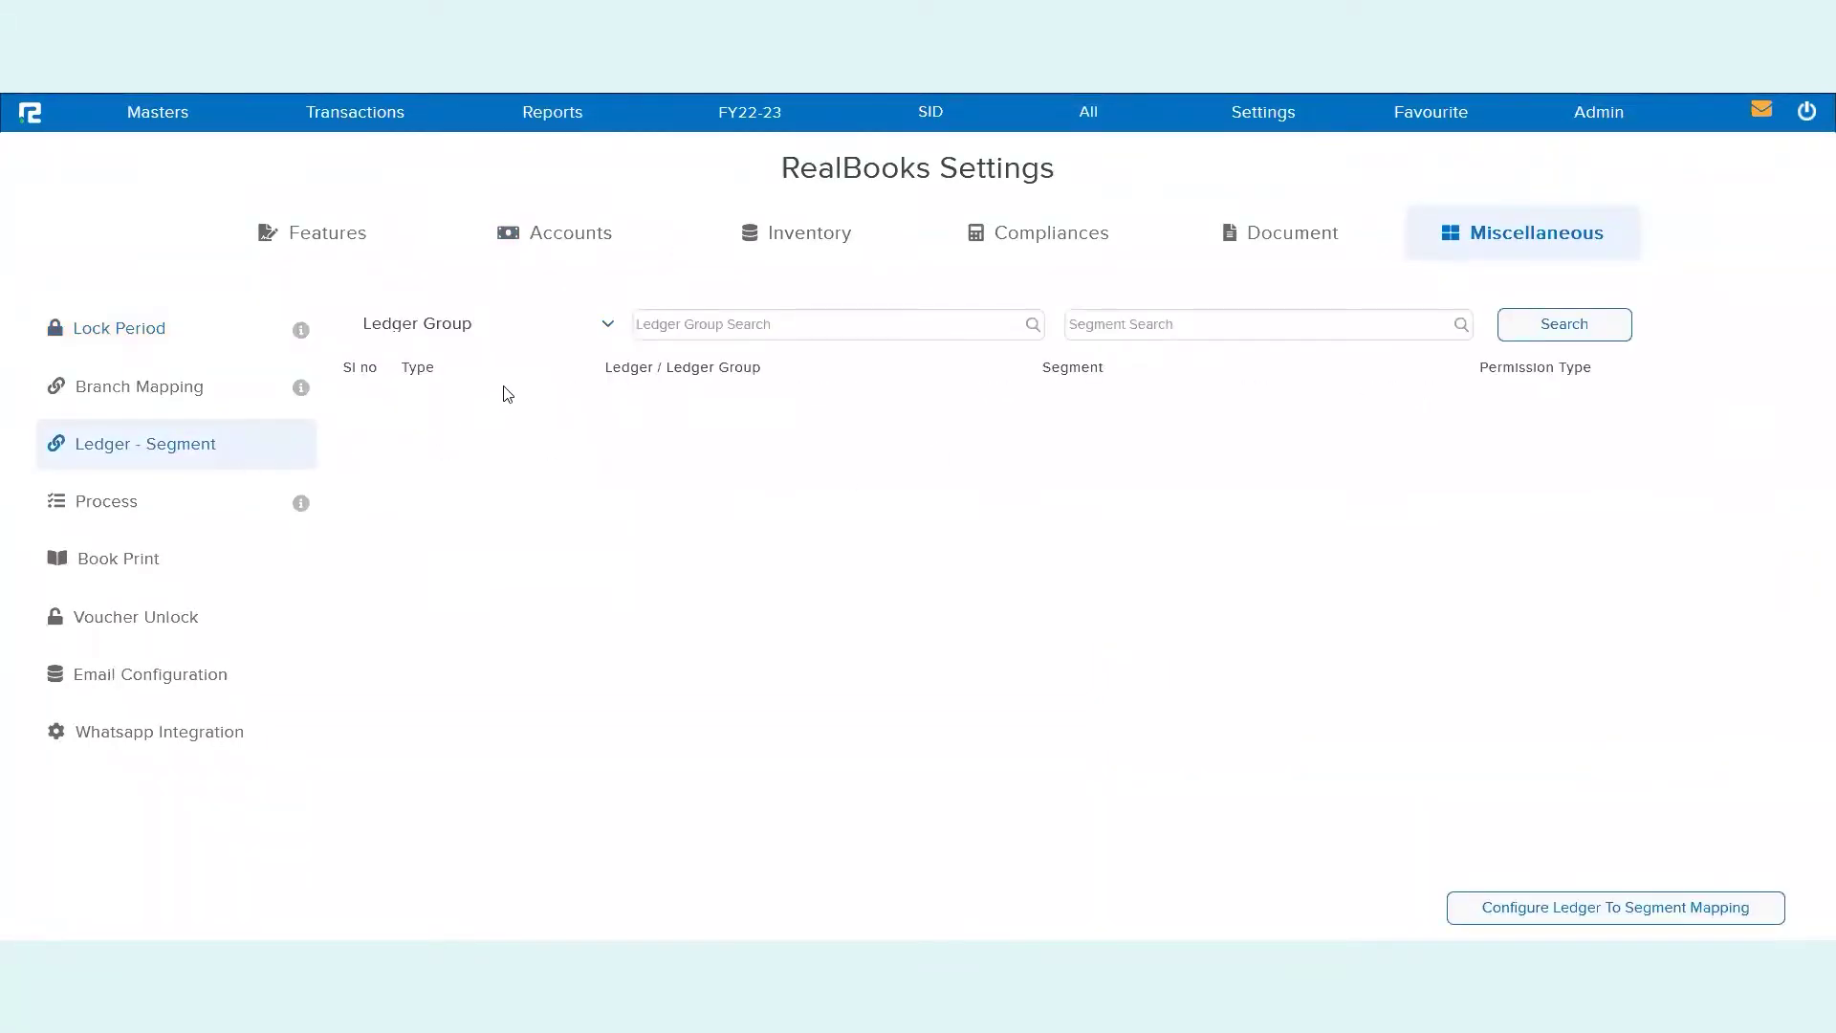
- Switch the ledger Permission Type to User Wise Permission and view the Miscellaneous settings
left_click(586, 235)
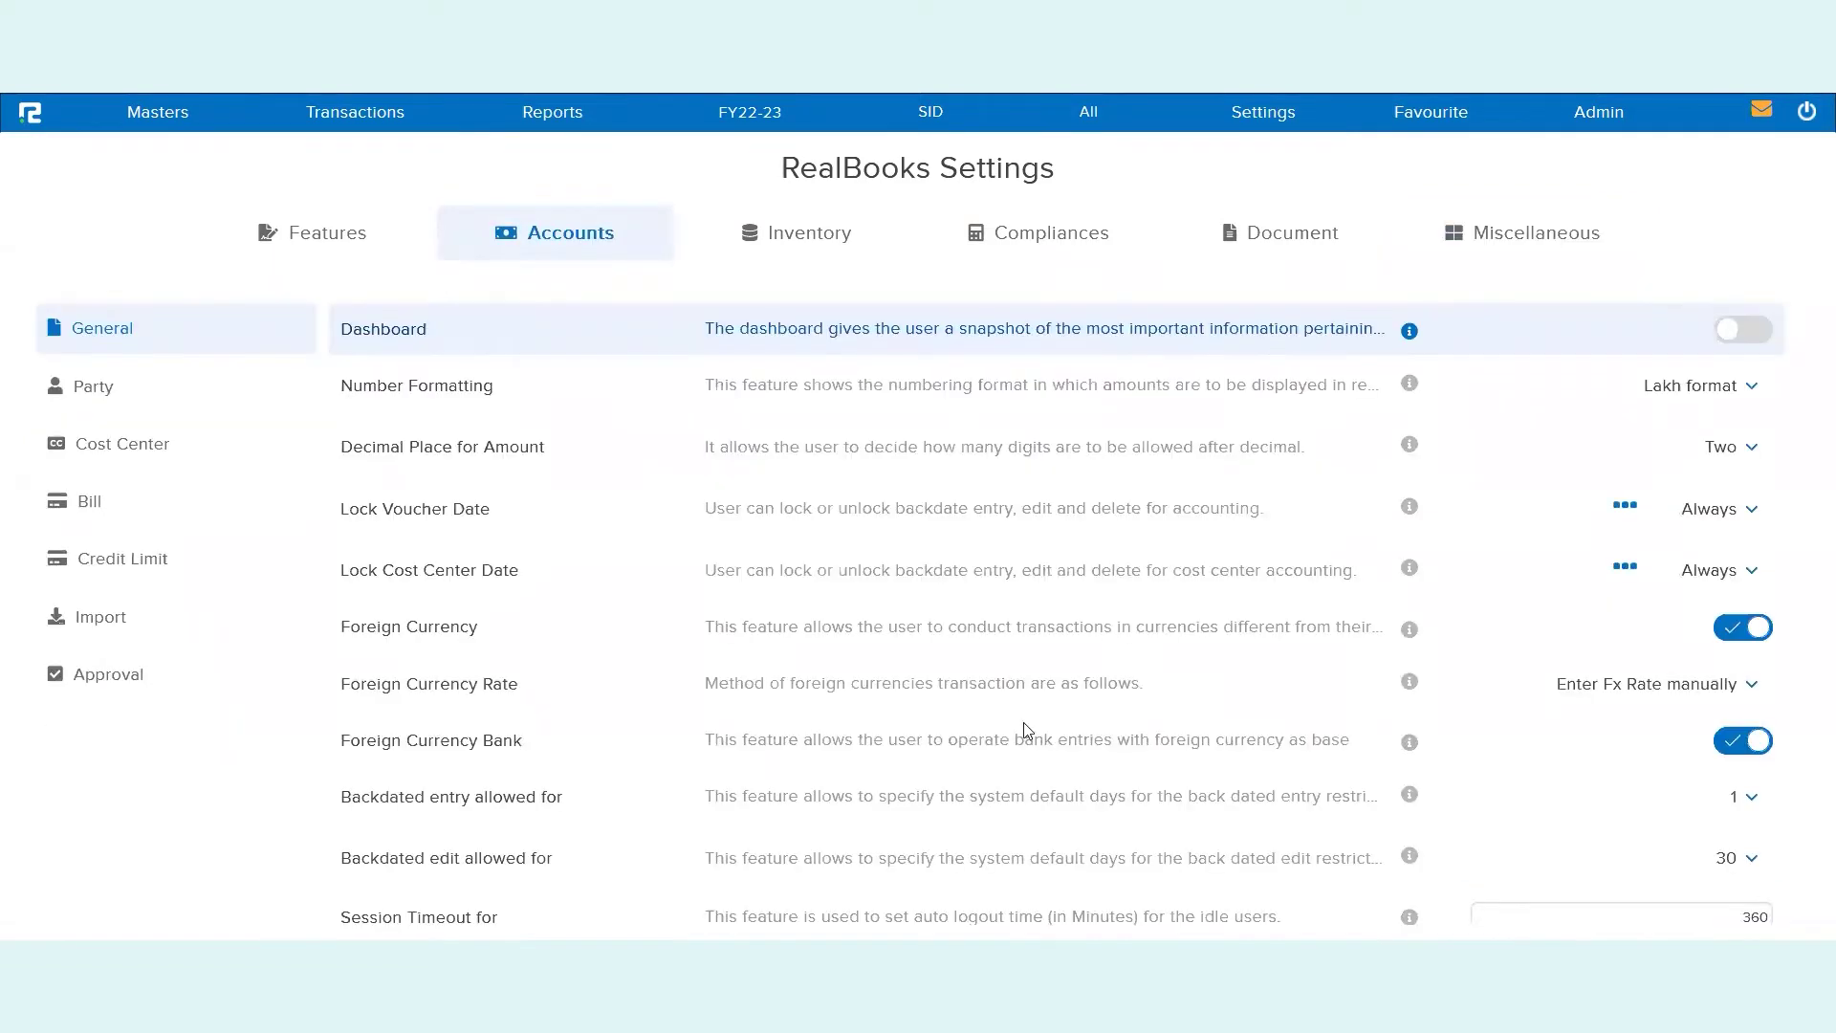
scroll(1568, 723, "down", 12)
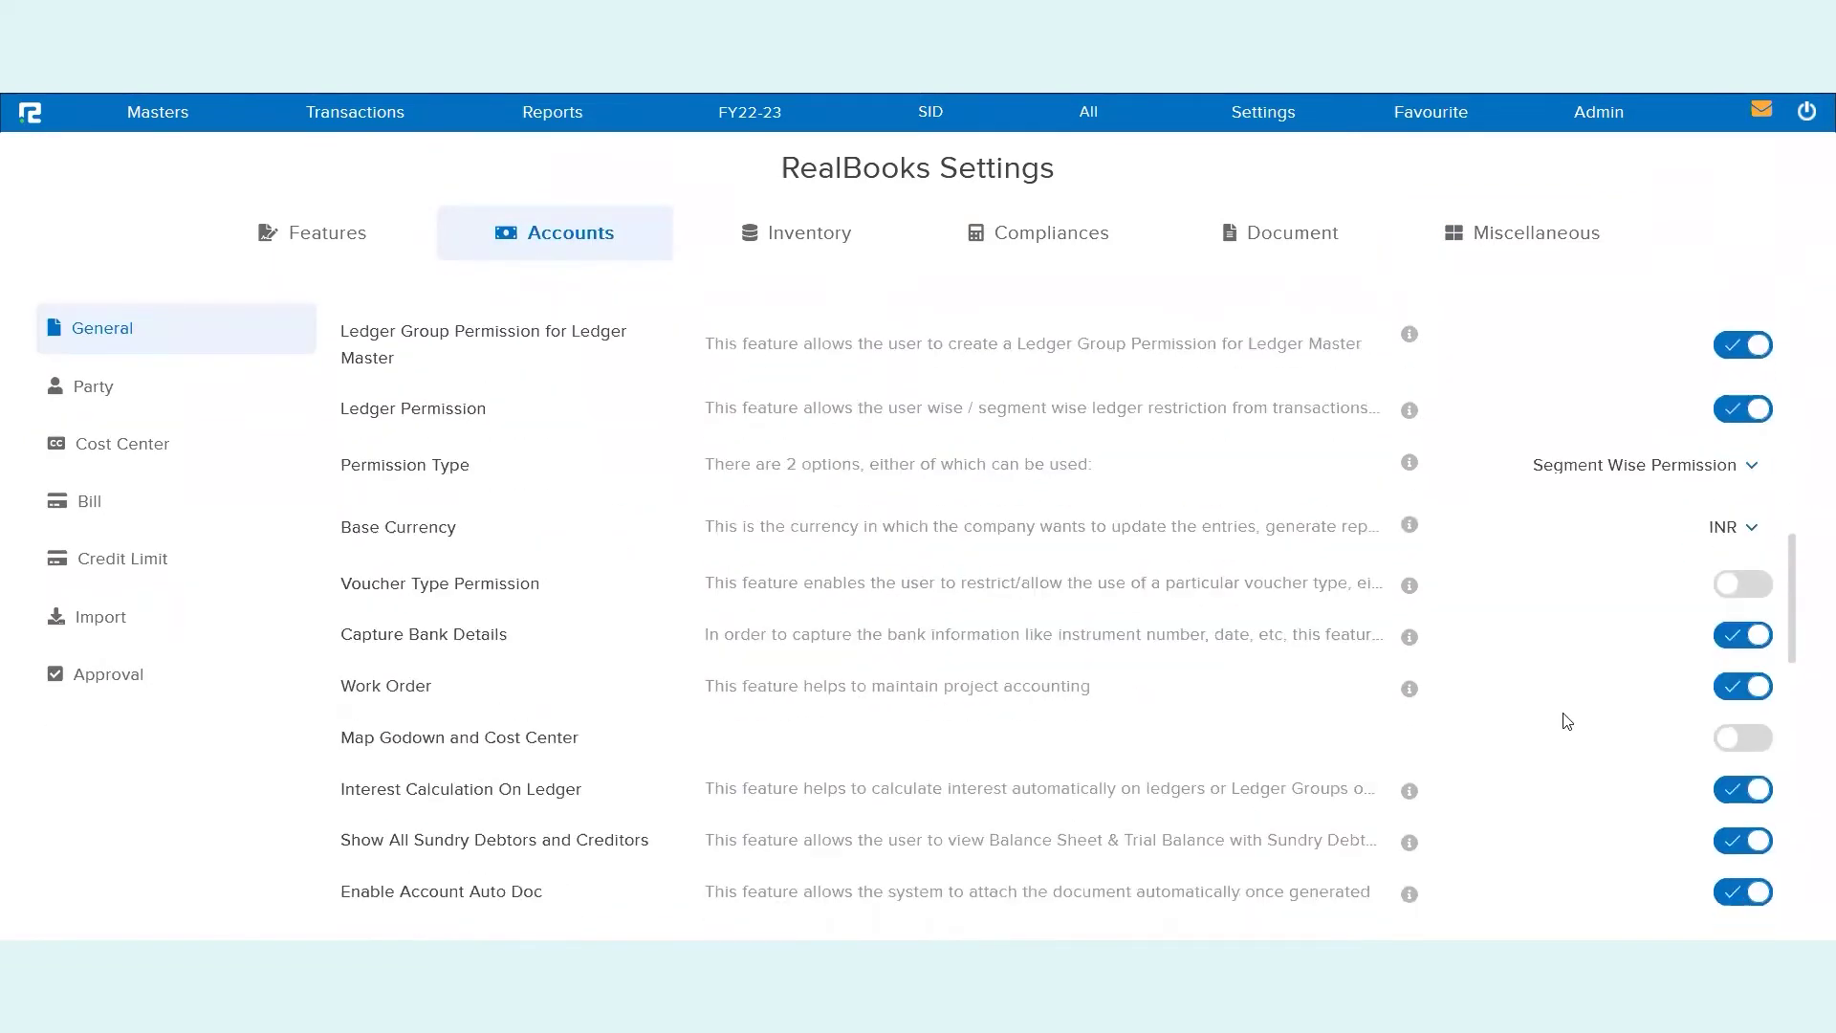
left_click(1600, 466)
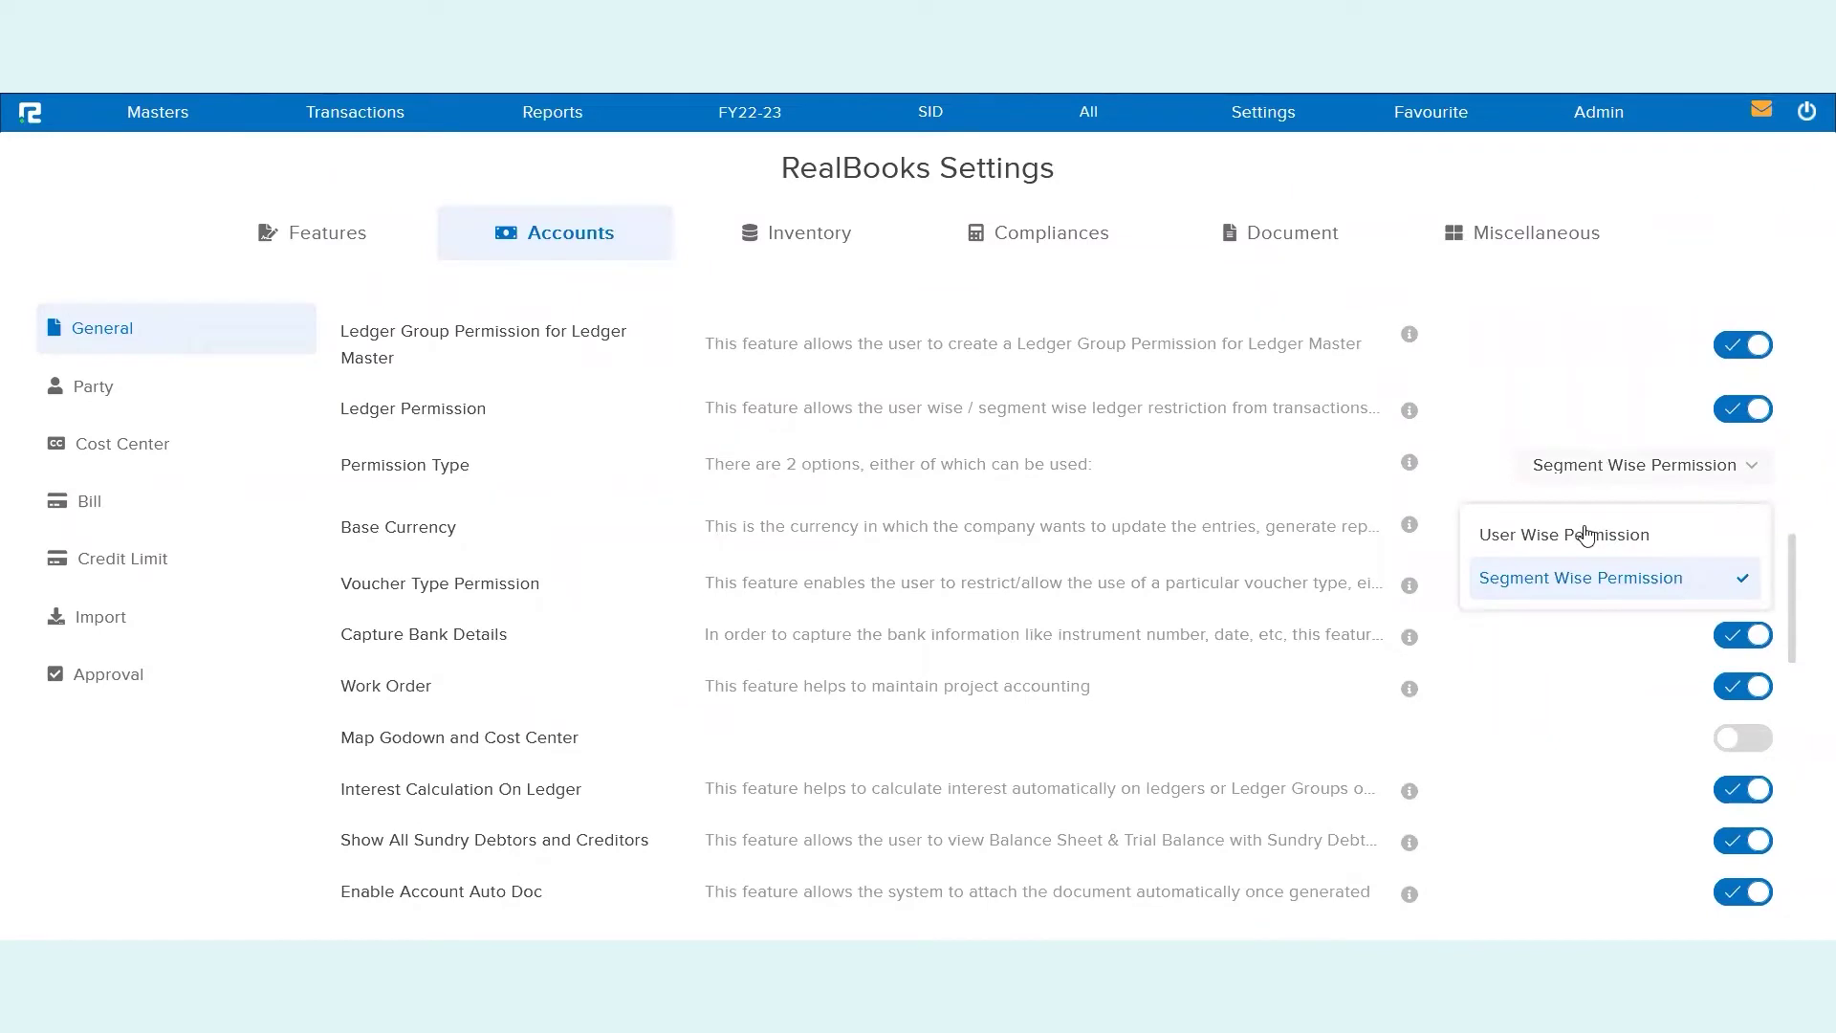
left_click(1582, 533)
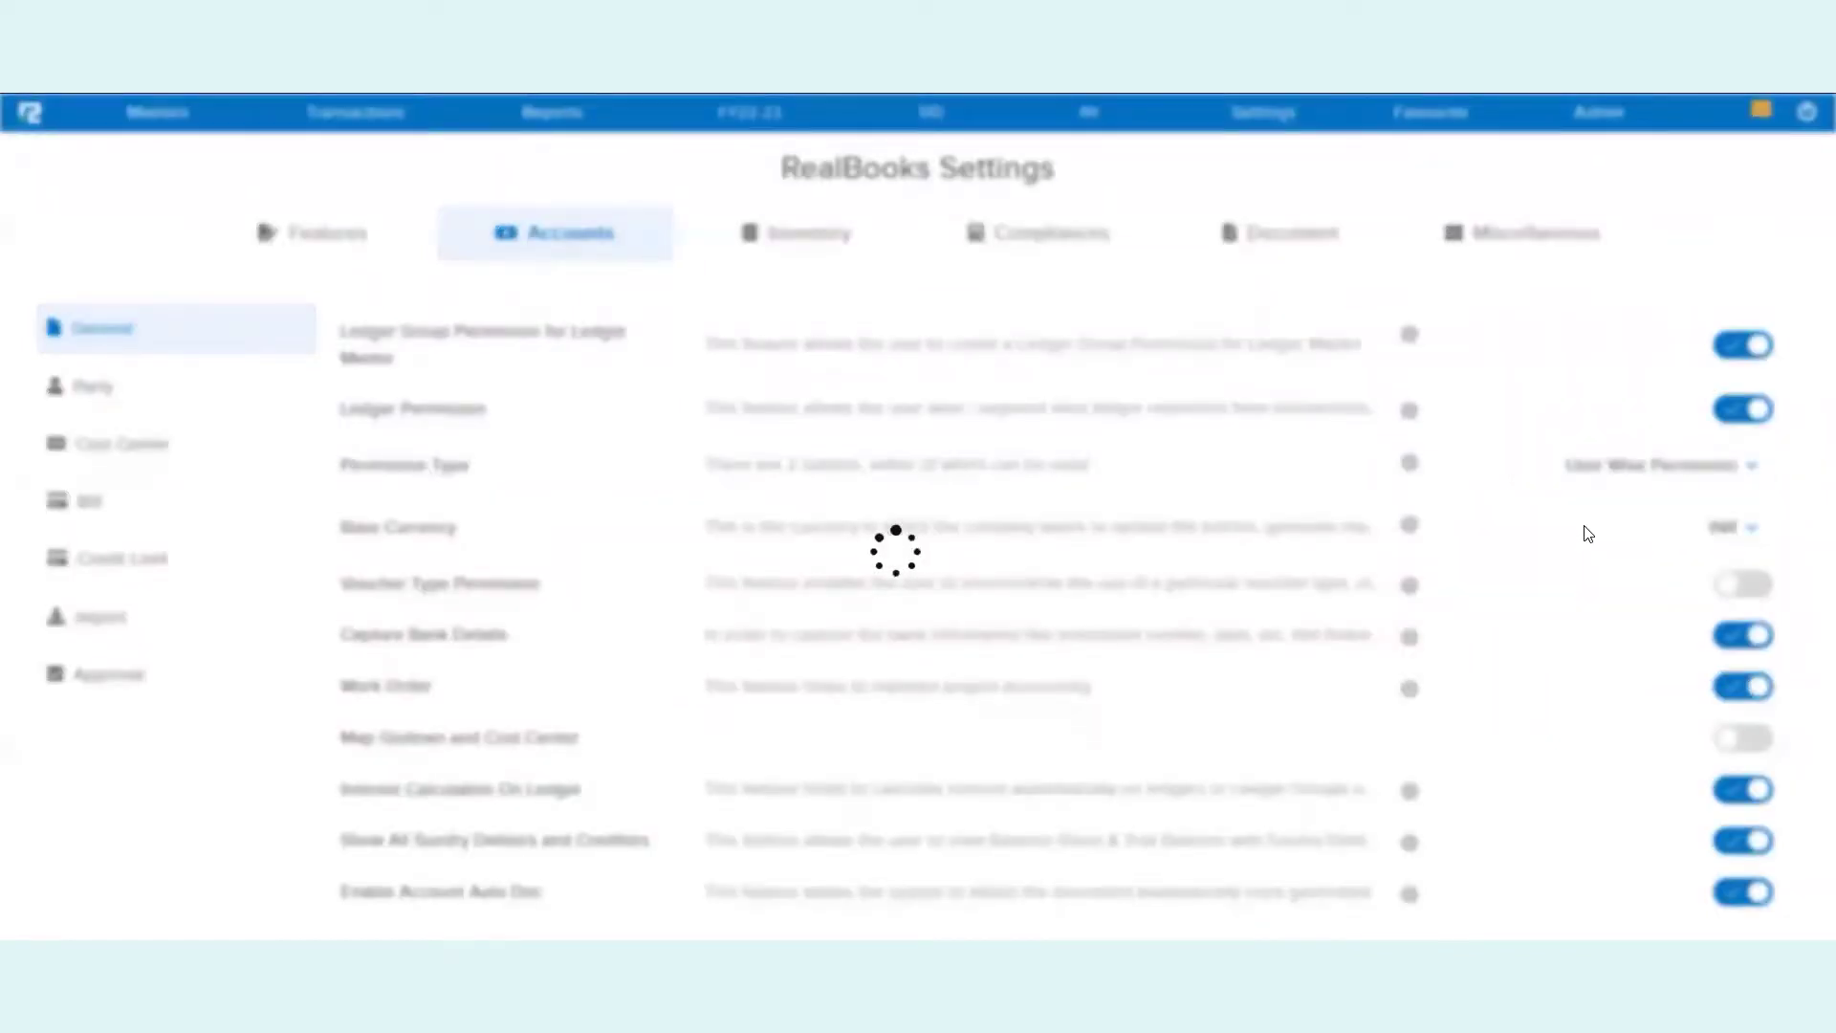
left_click(1506, 251)
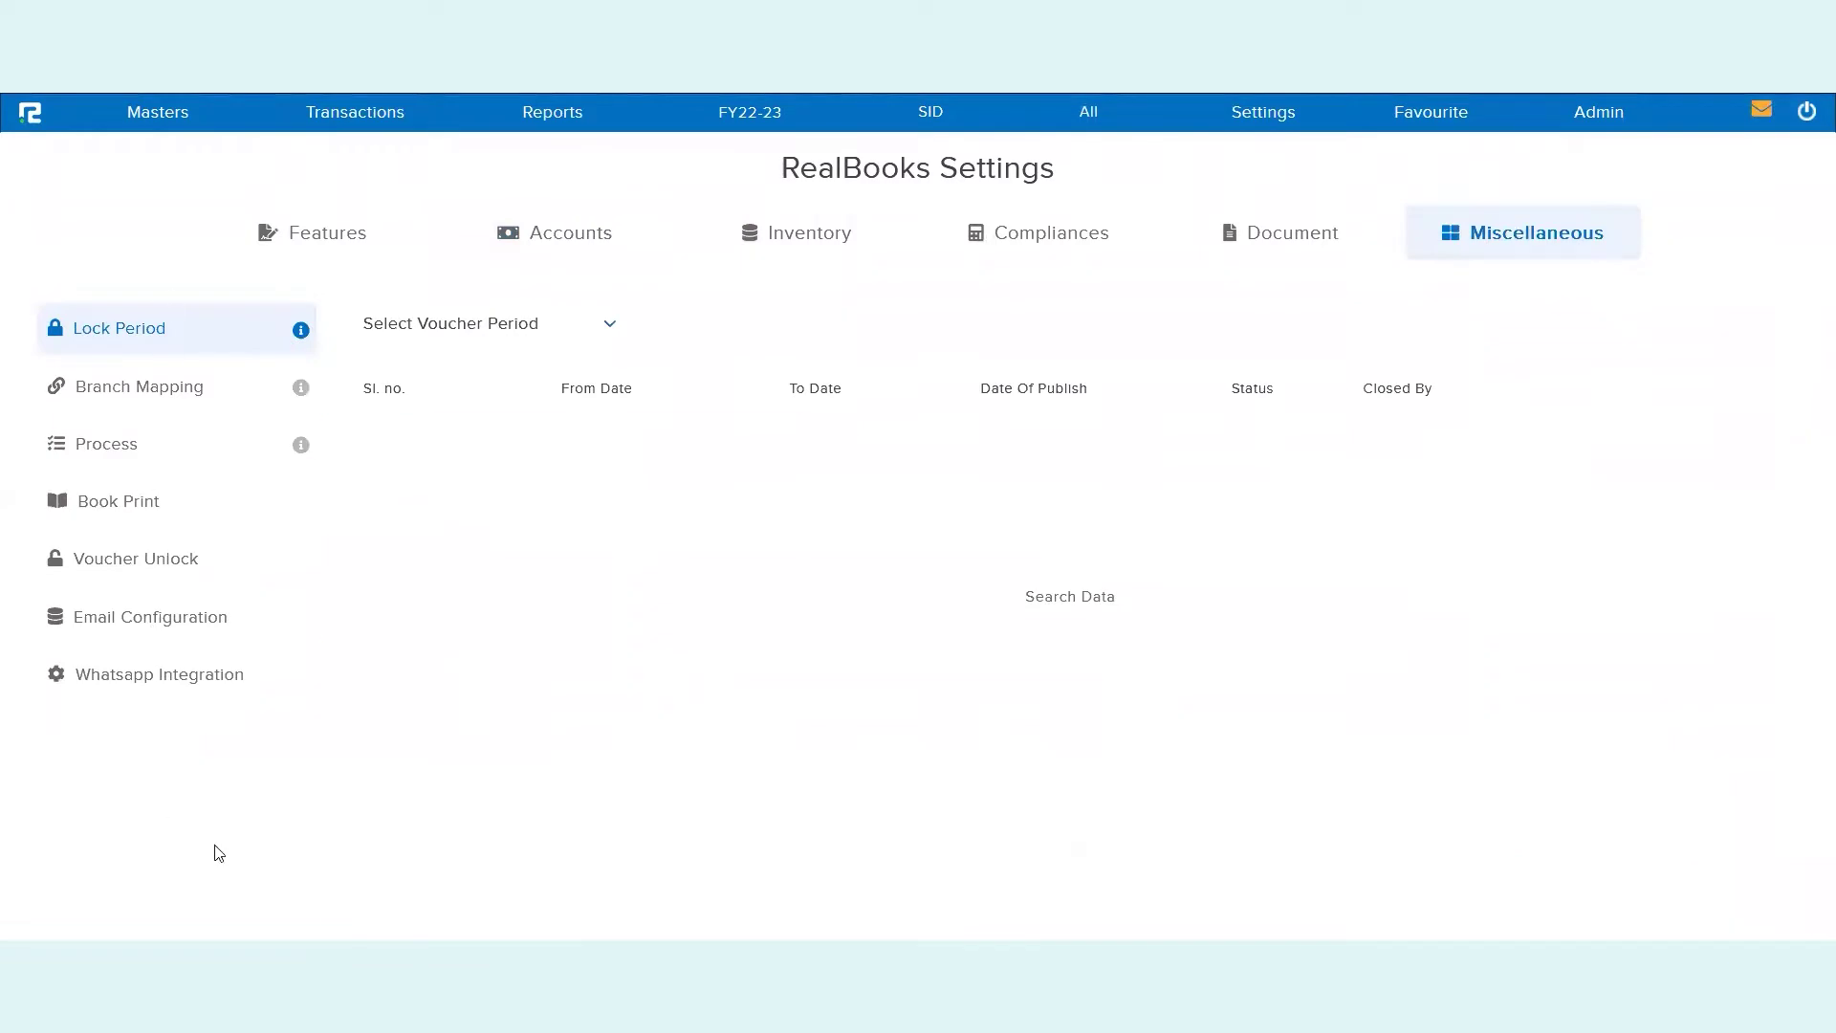
- Set the ledger Permission Type back to Segment Wise Permission in the general accounts settings
left_click(609, 255)
scroll(1473, 627, "down", 2)
scroll(1474, 626, "down", 8)
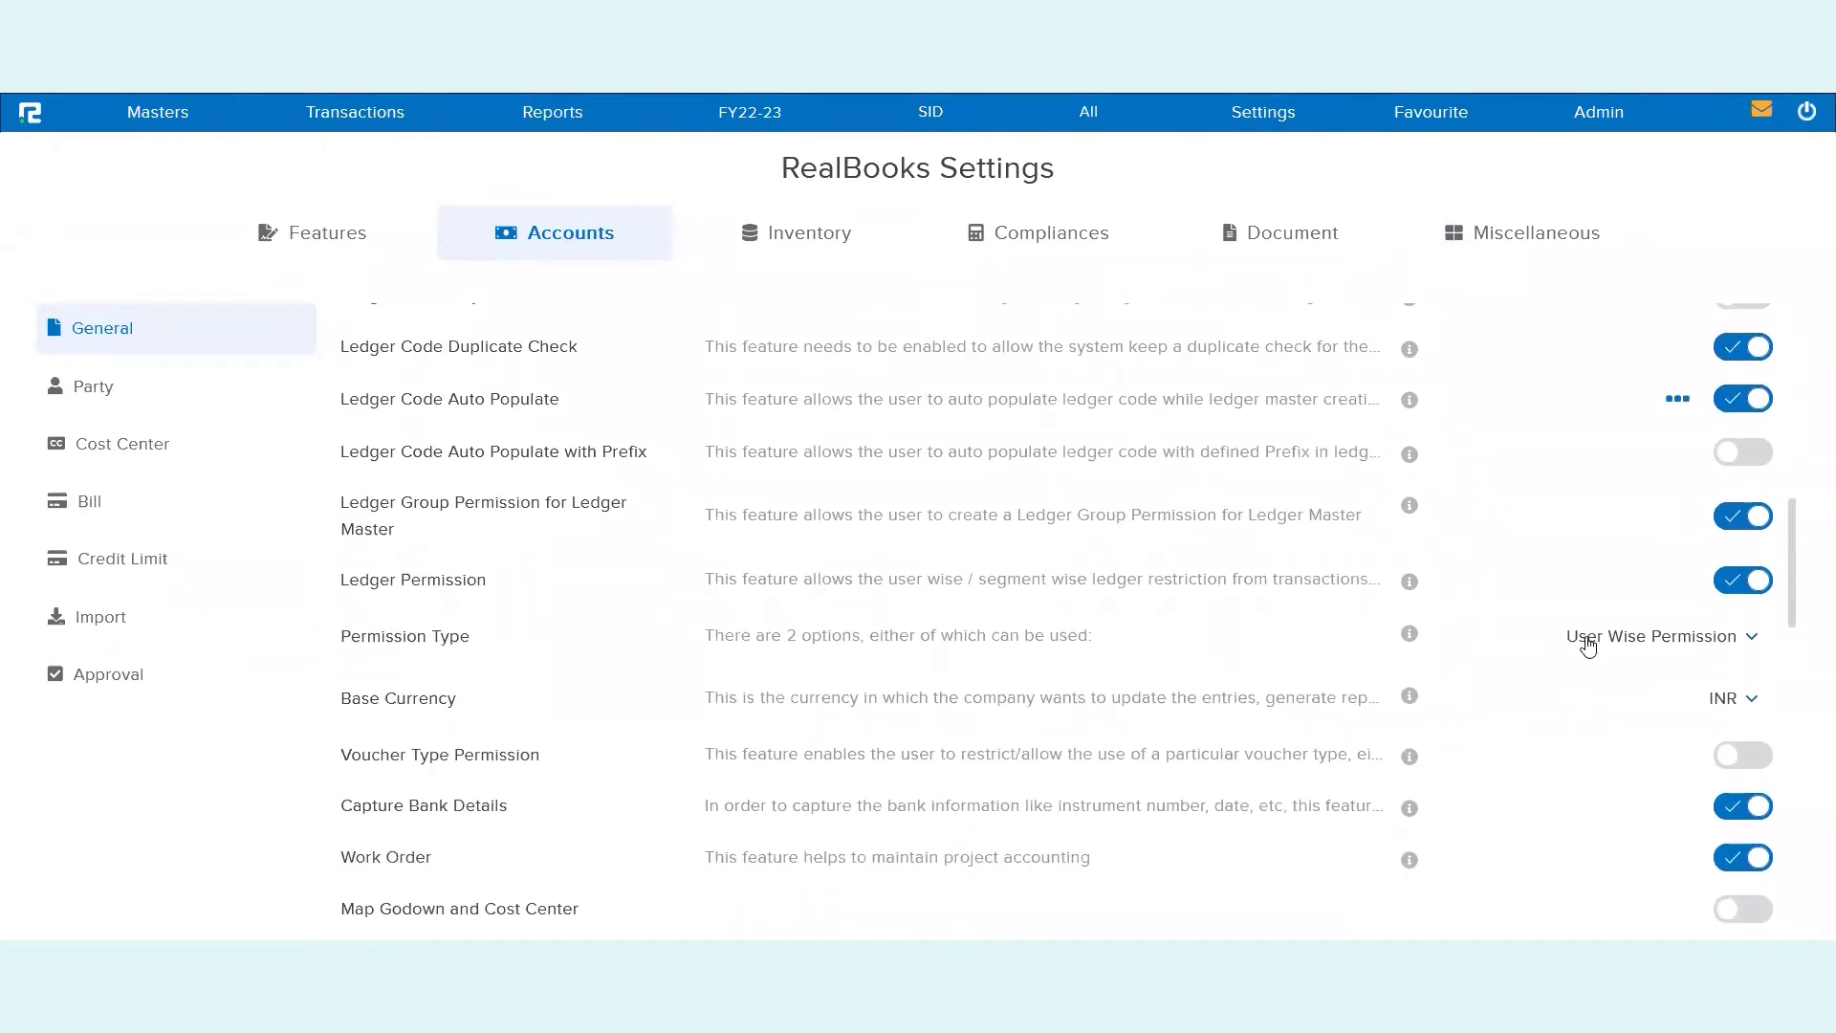
left_click(1588, 646)
left_click(1643, 754)
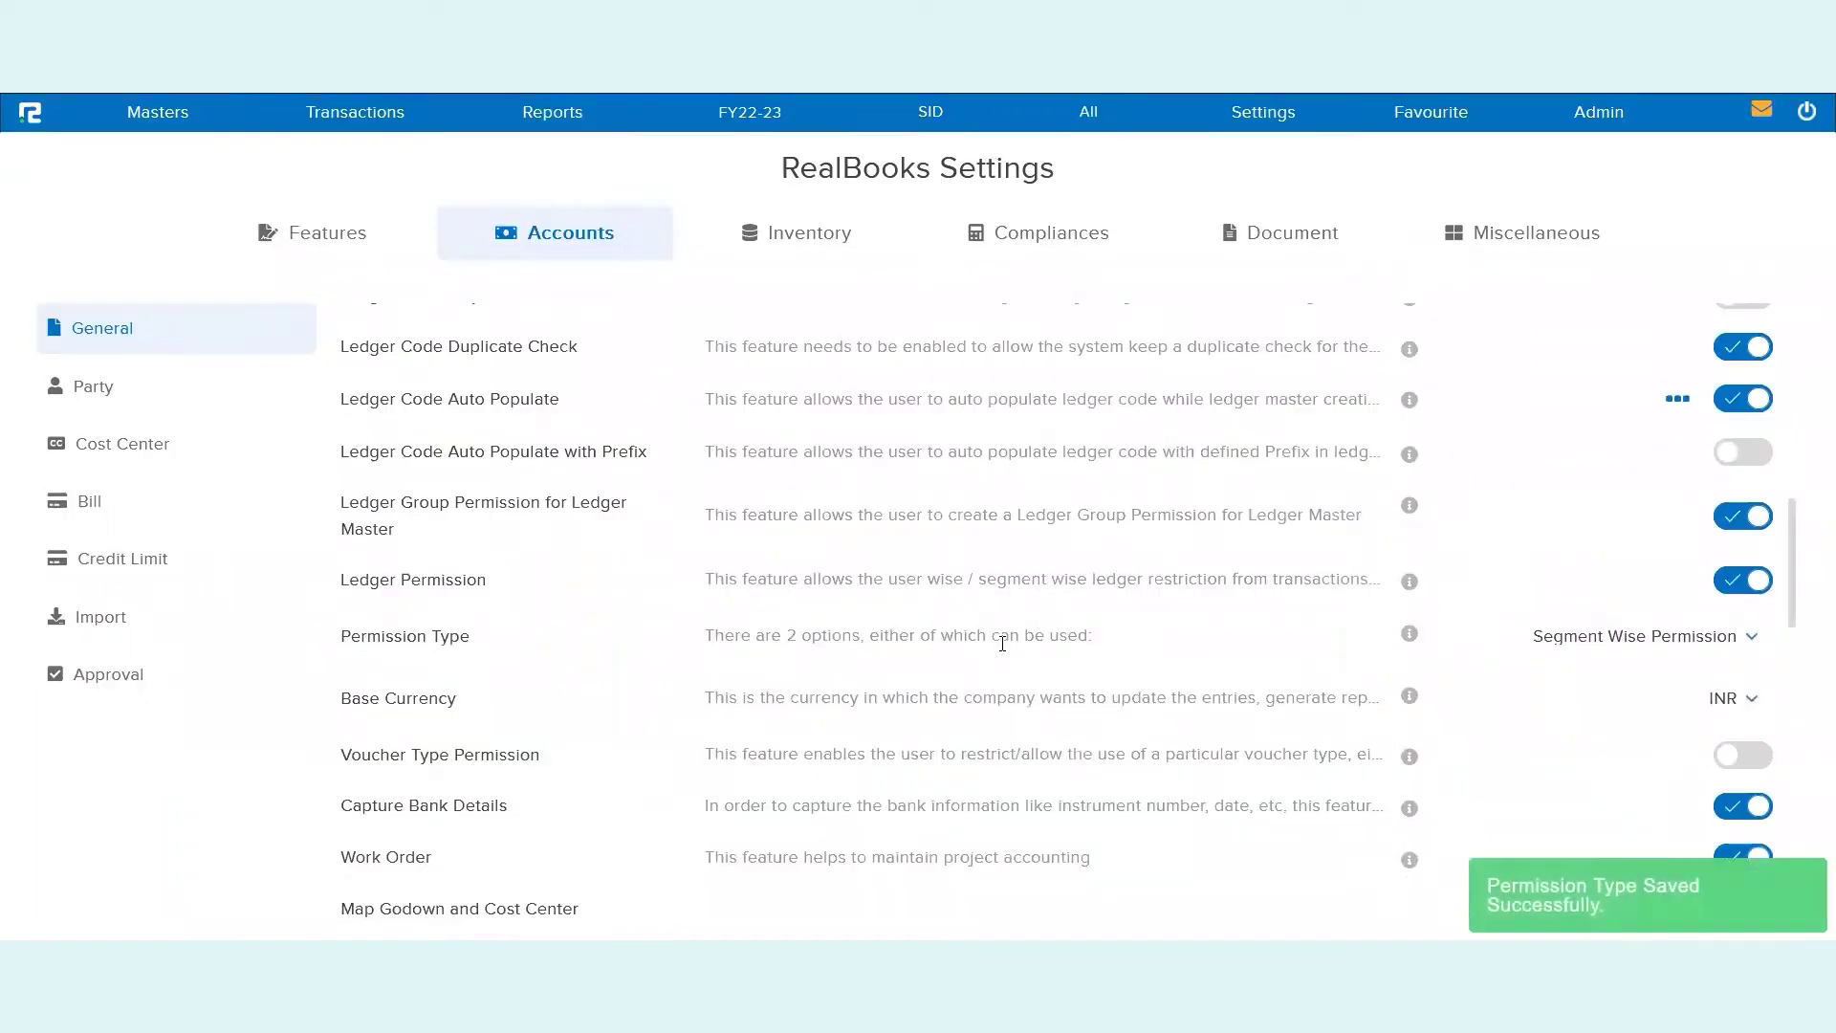
- Open the Ledger - Segment mapping settings and set the ledger group filter to All
left_click(1485, 237)
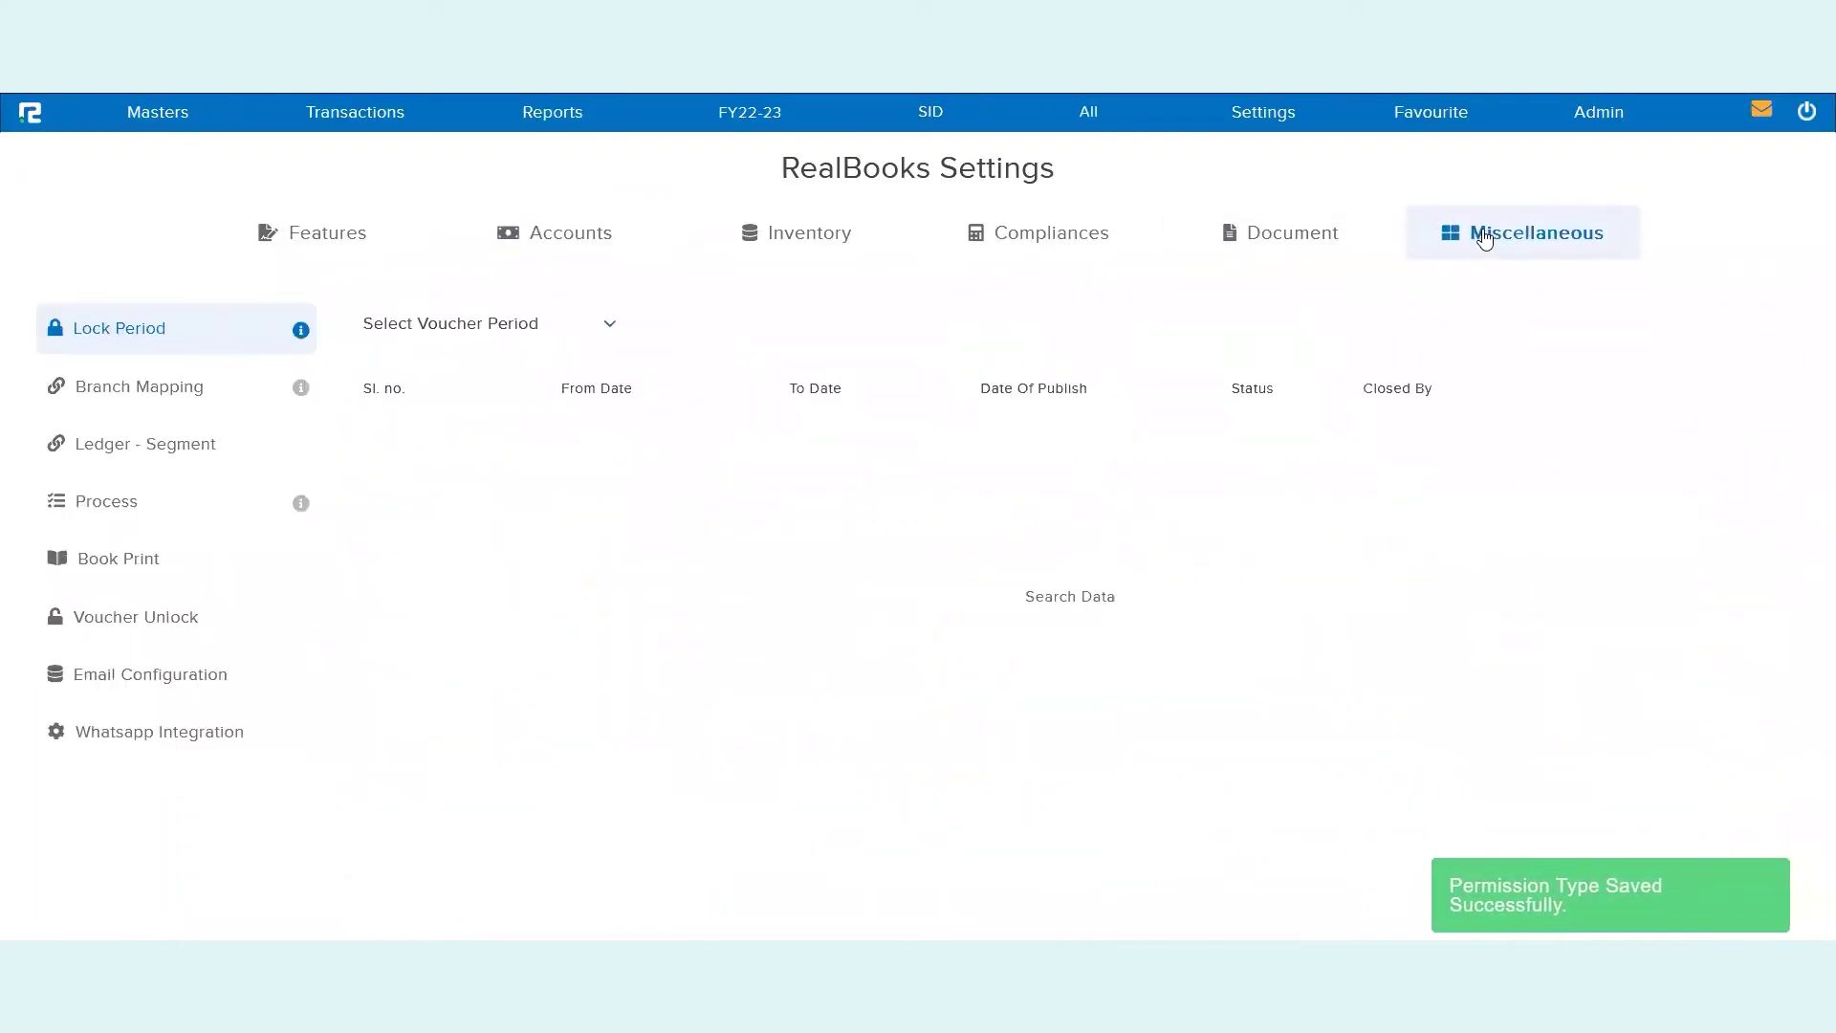
left_click(181, 459)
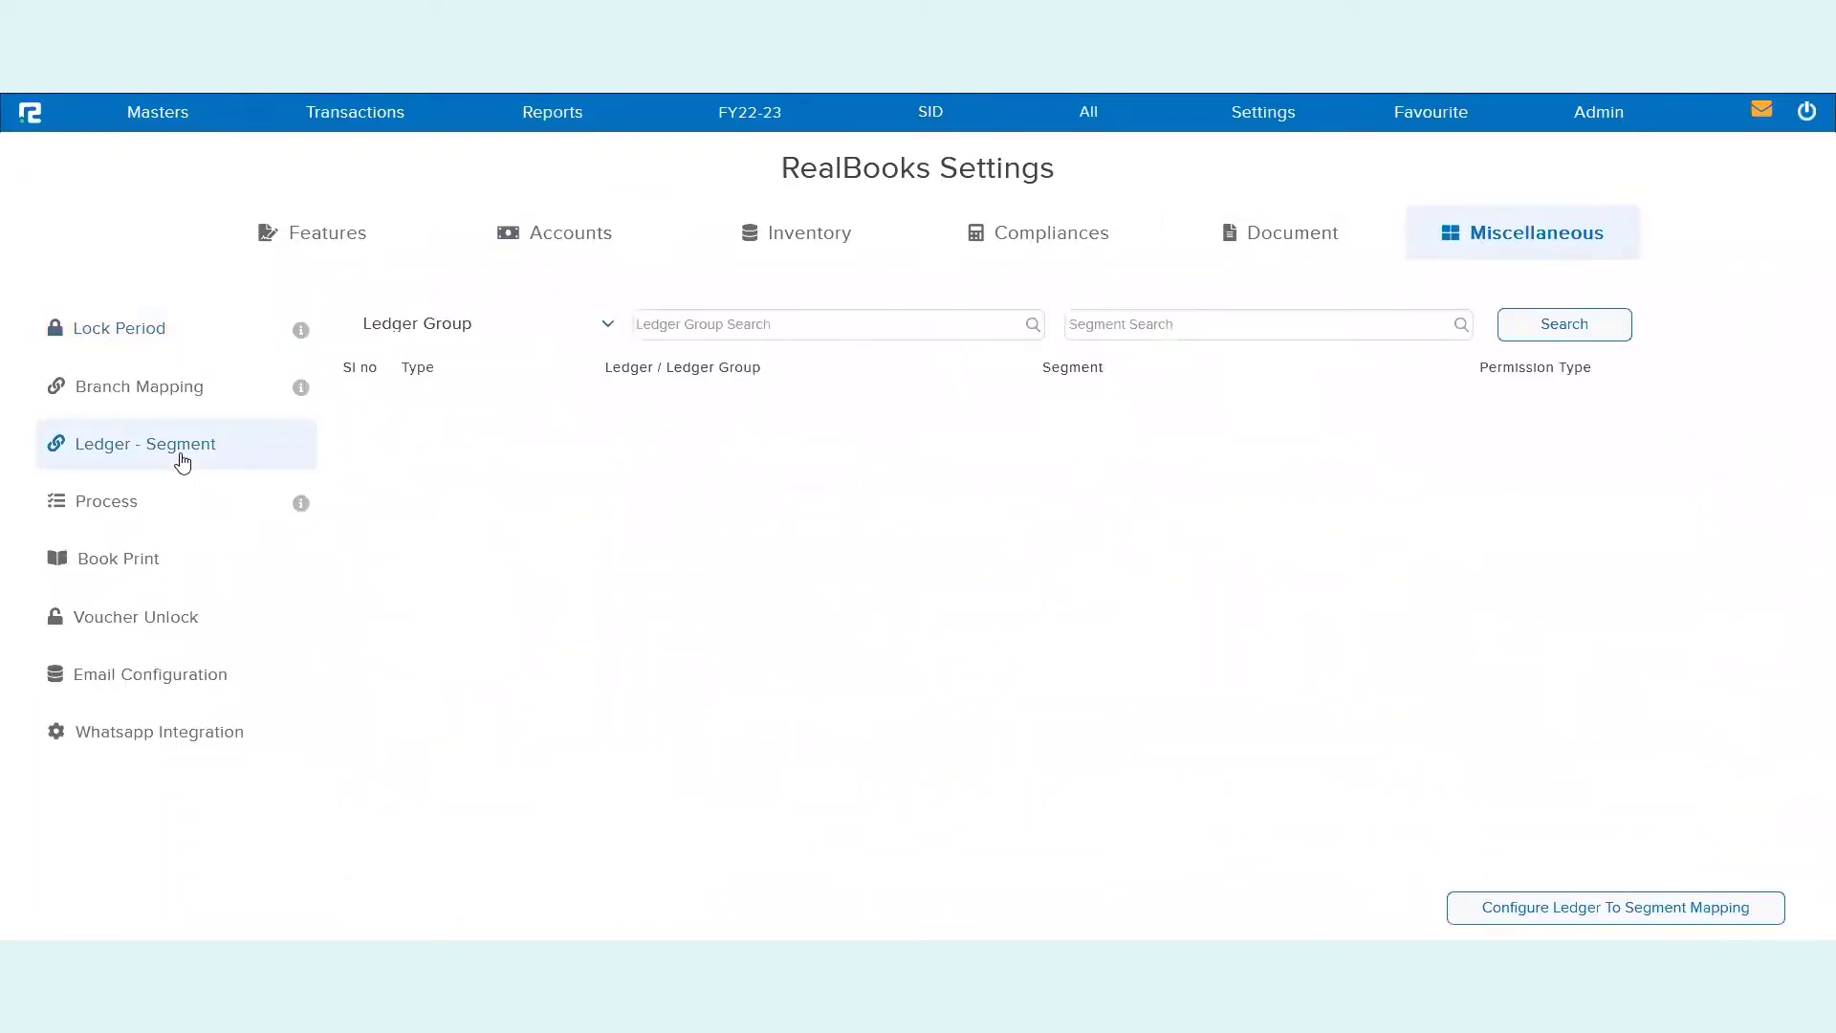
left_click(776, 331)
type("al")
left_click(801, 369)
- Set the segment filter to All and search the existing ledger-to-segment mappings
left_click(1098, 326)
type("al")
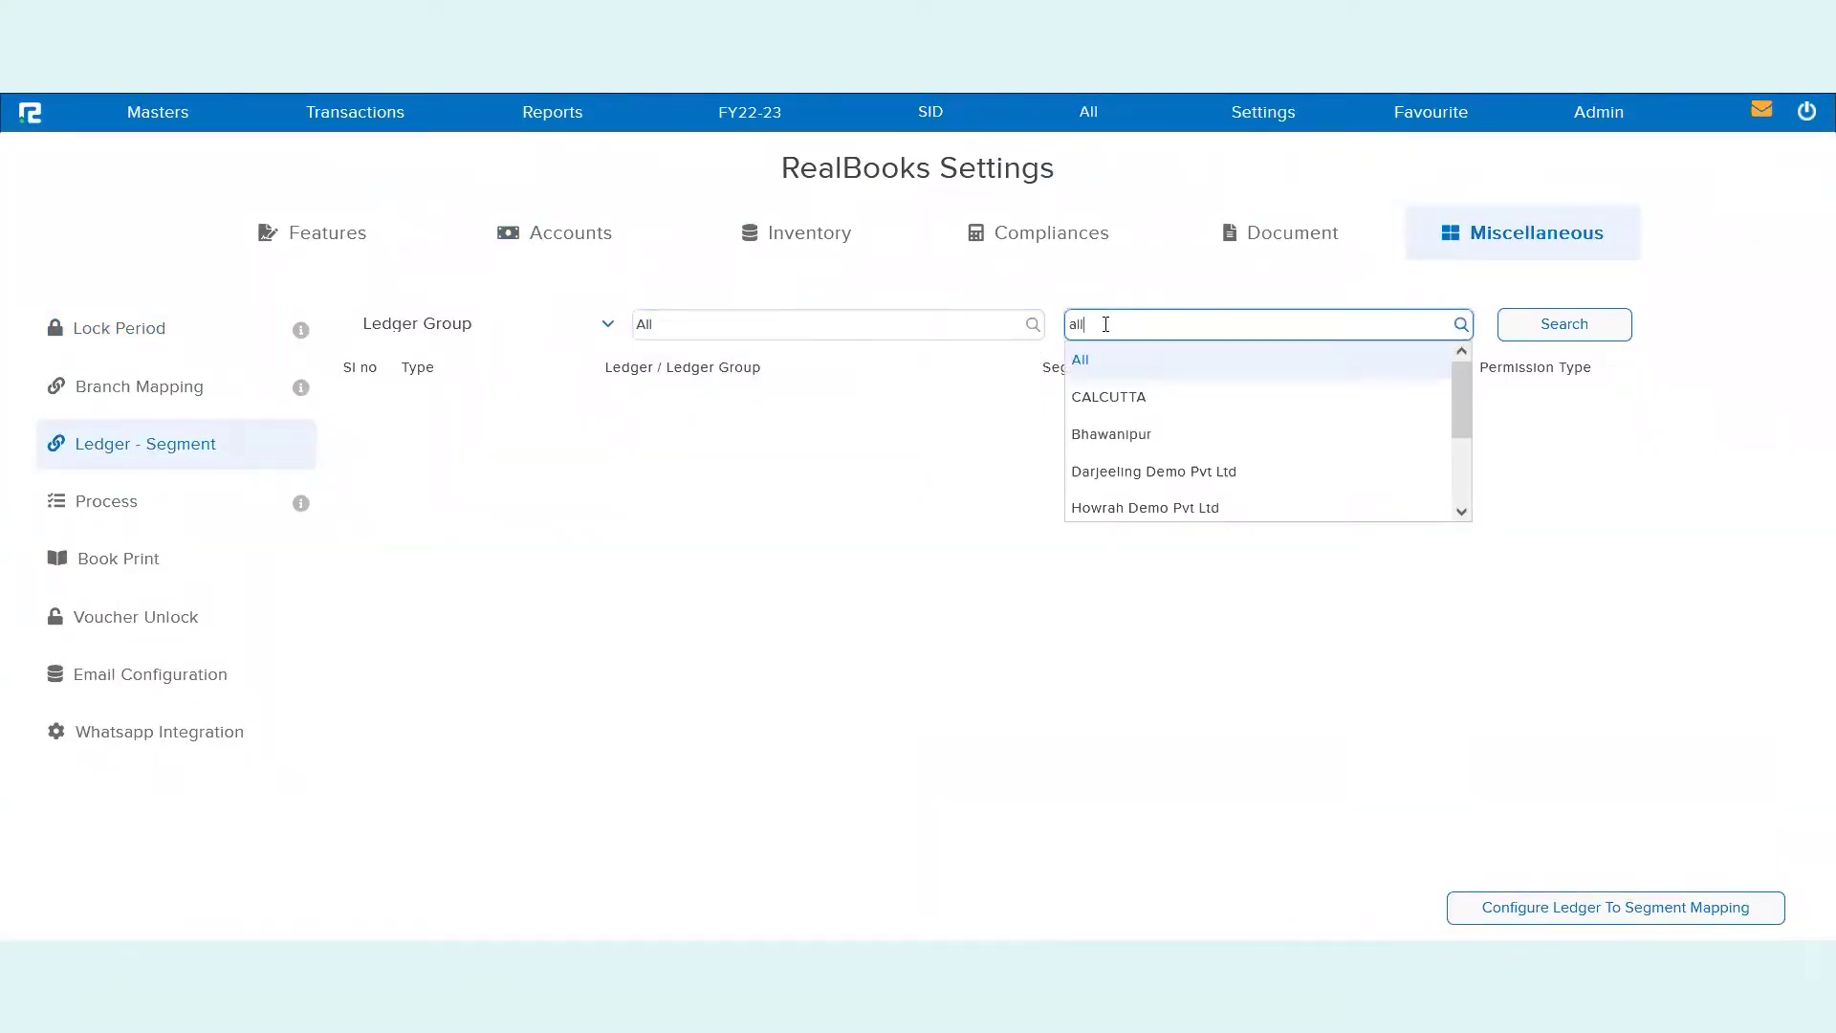
key("Tab")
left_click(1105, 324)
type("al")
left_click(1124, 357)
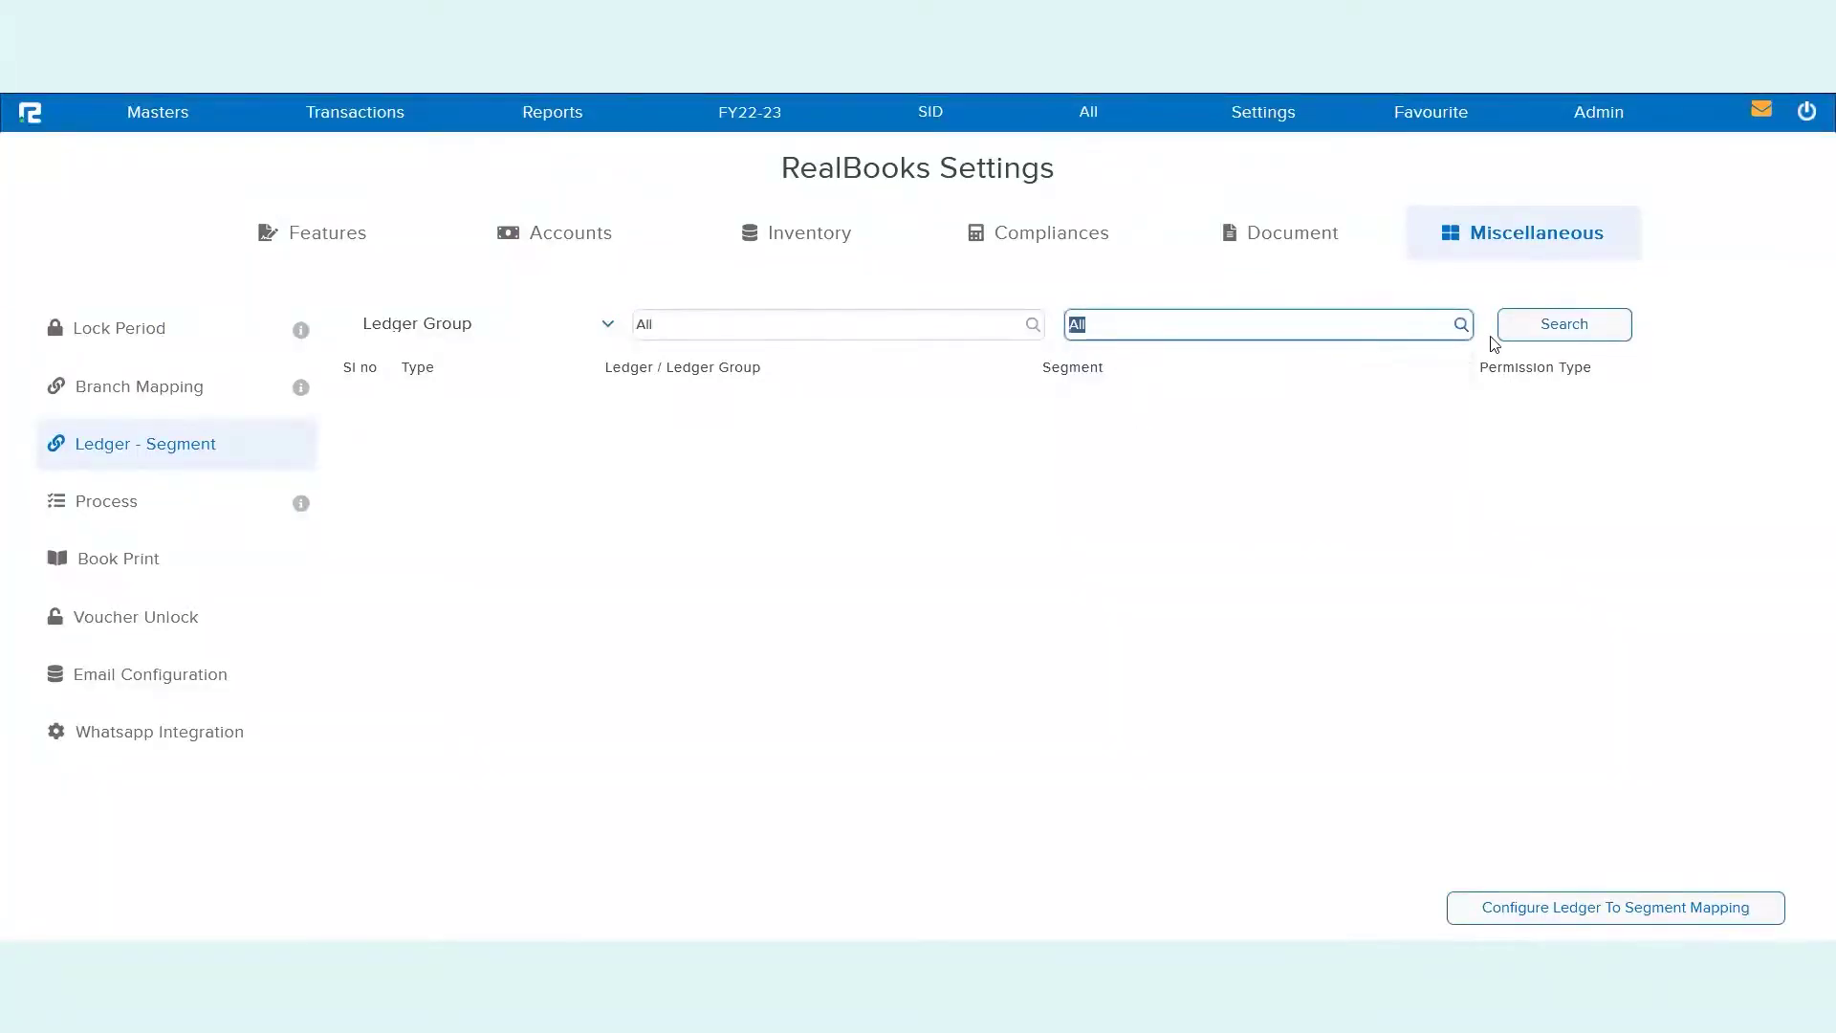
left_click(1558, 341)
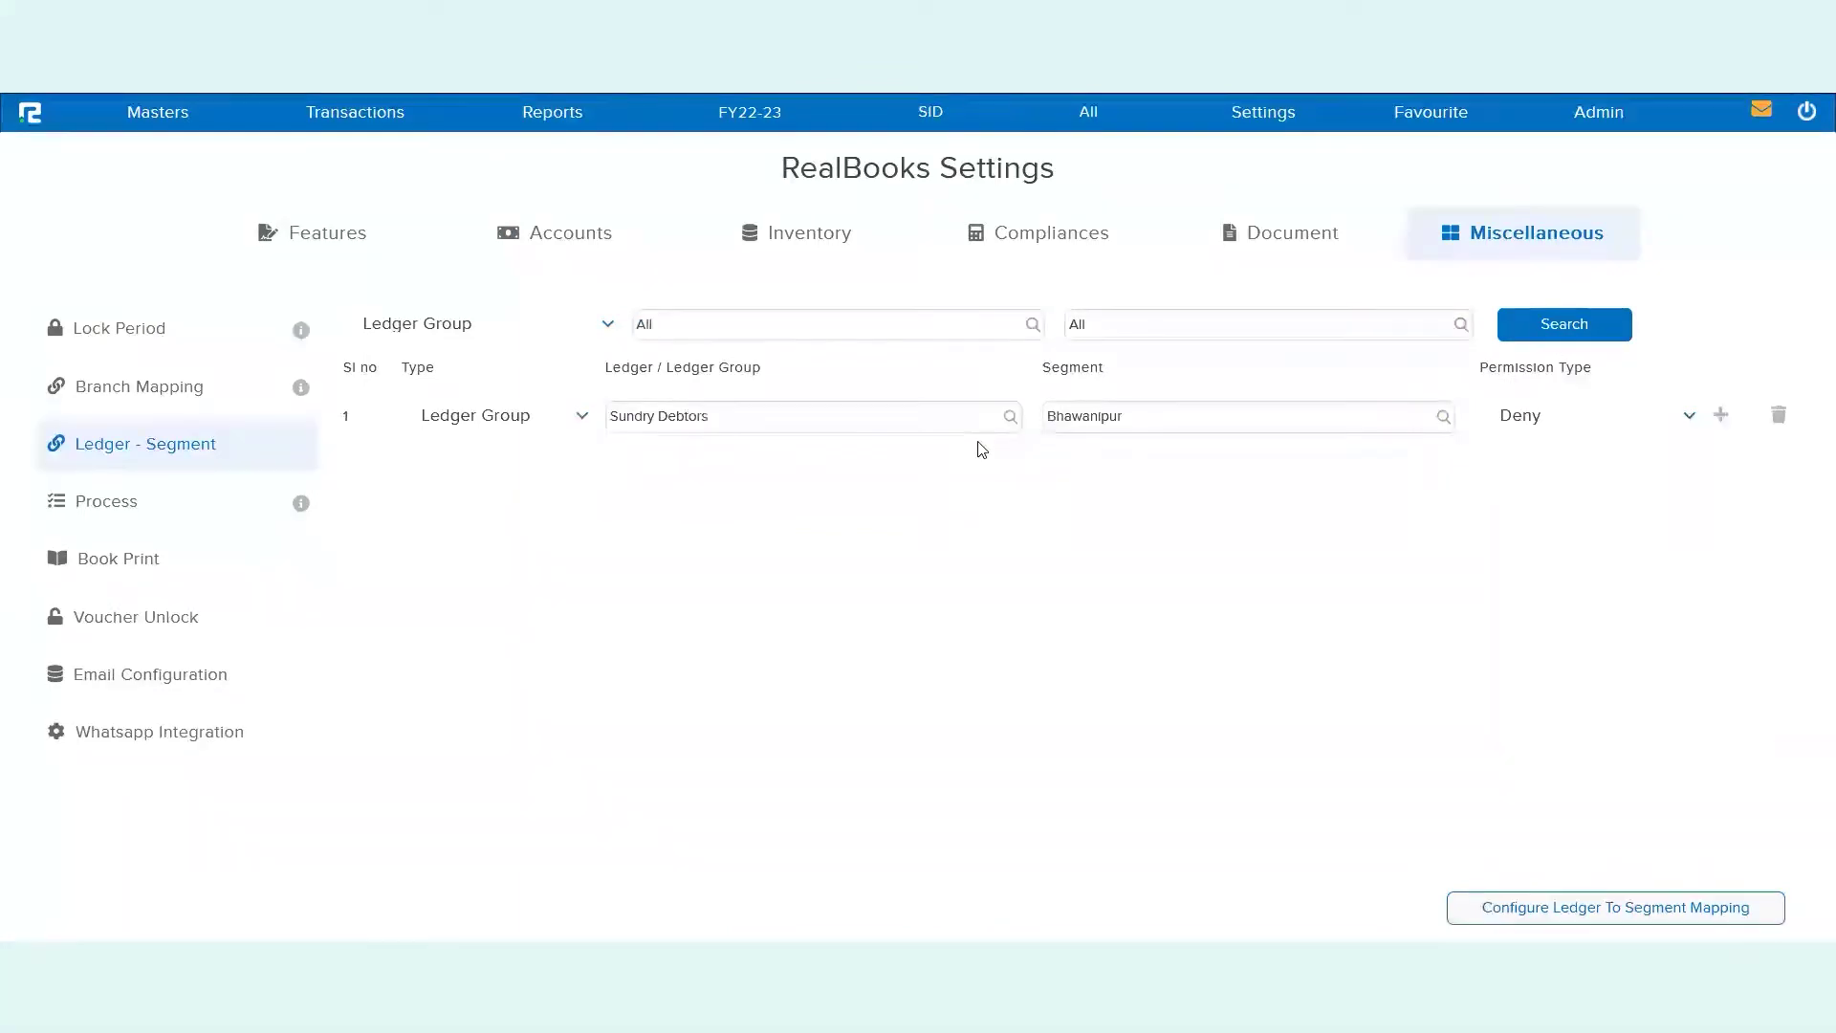
- Review the mapping that denies Sundry Debtors for the Bhawanipur segment and configure the ledger-to-segment mapping
left_click(1142, 412)
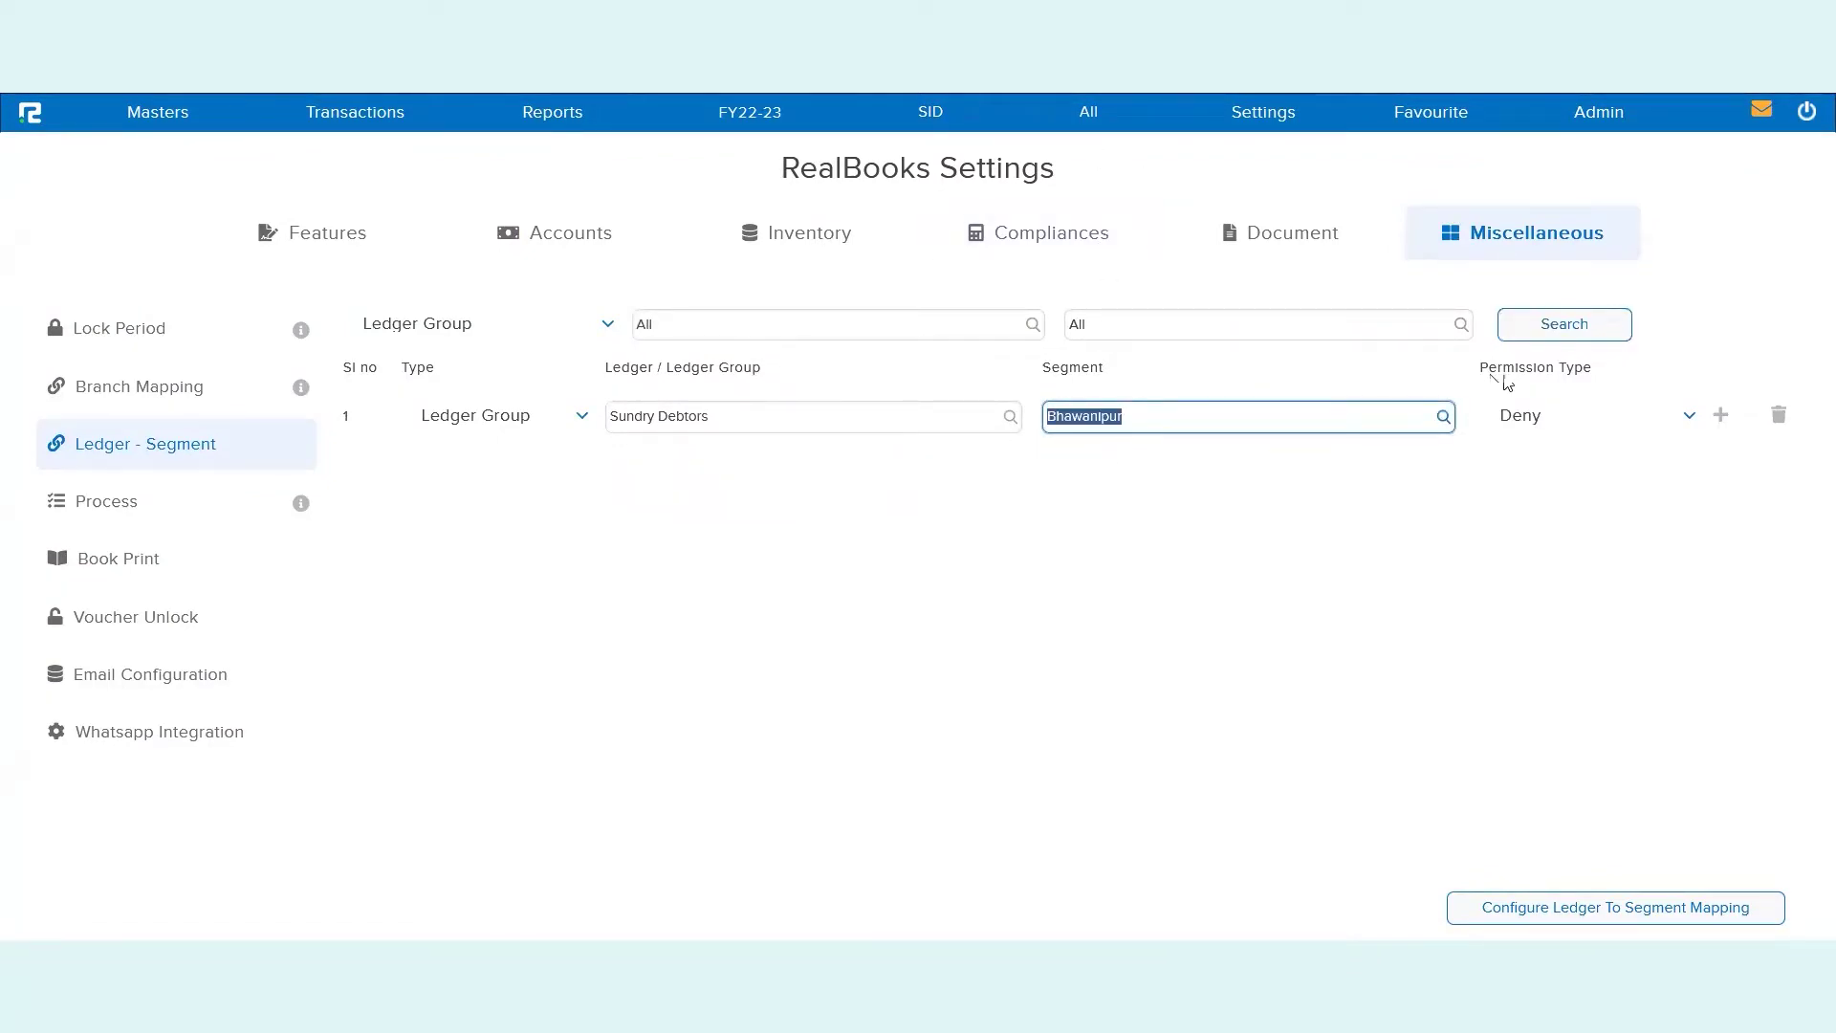
double_click(742, 414)
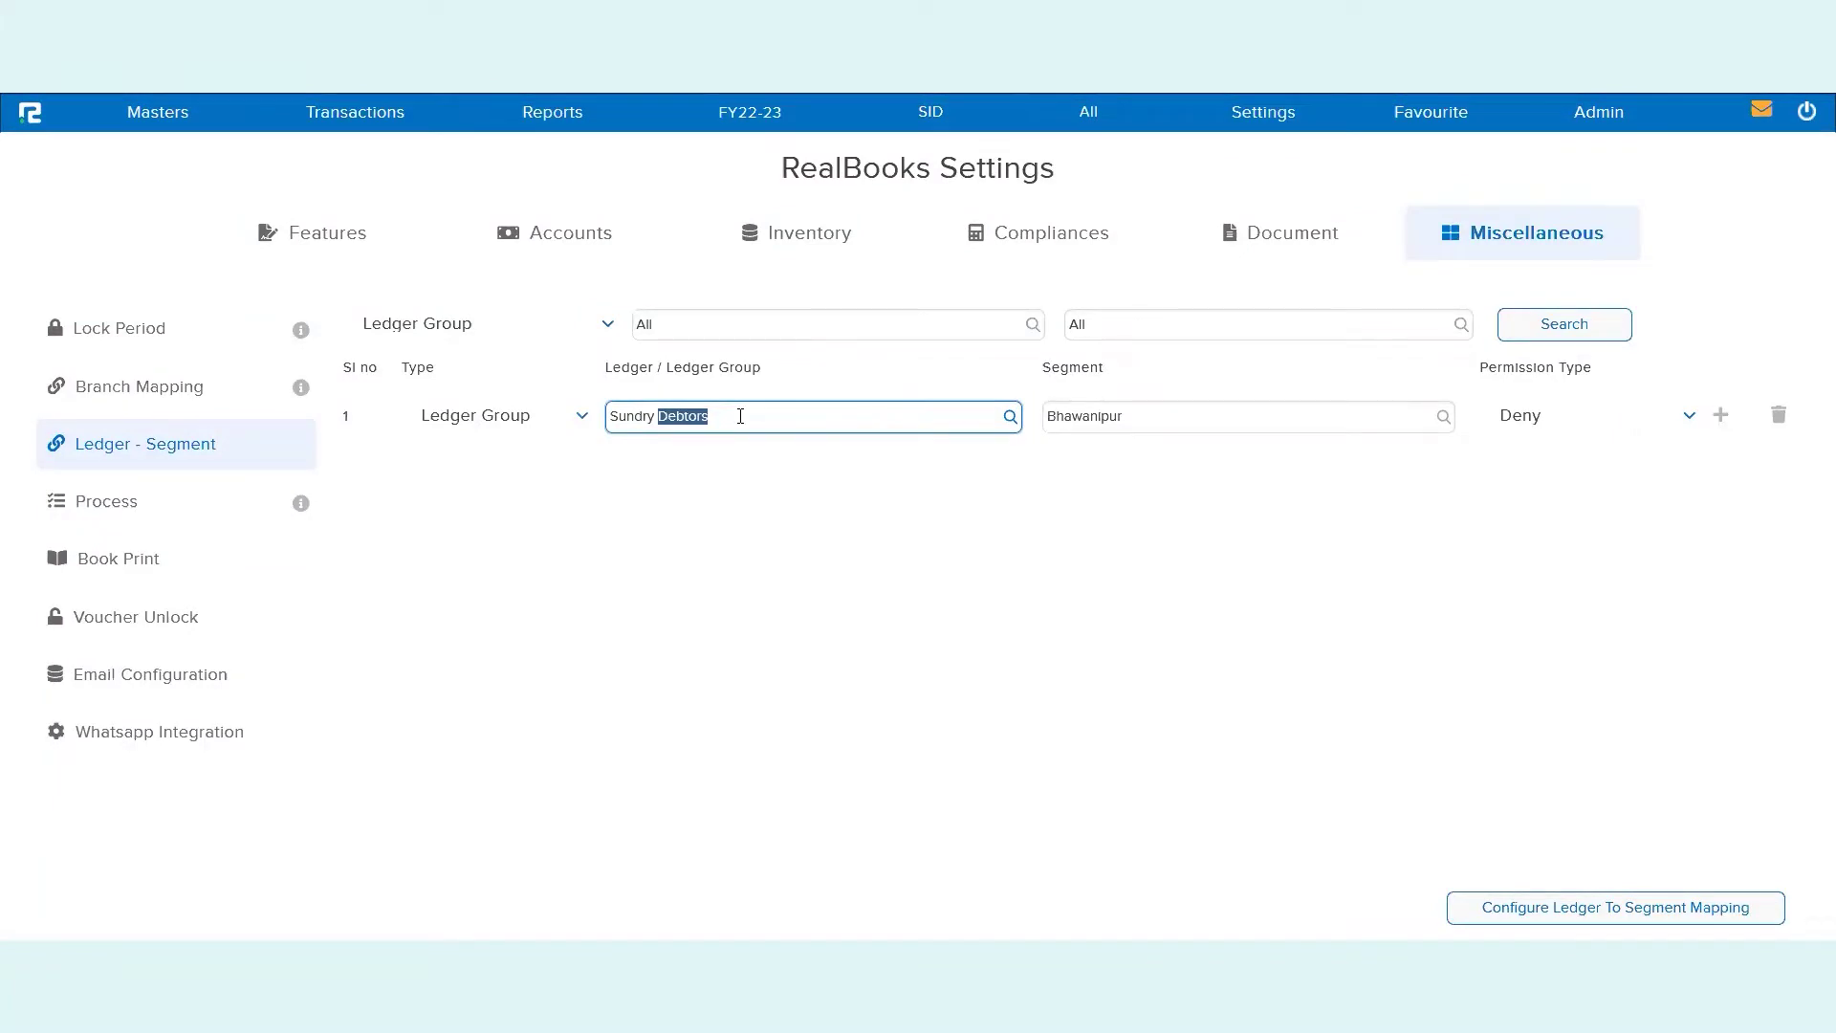
double_click(1095, 421)
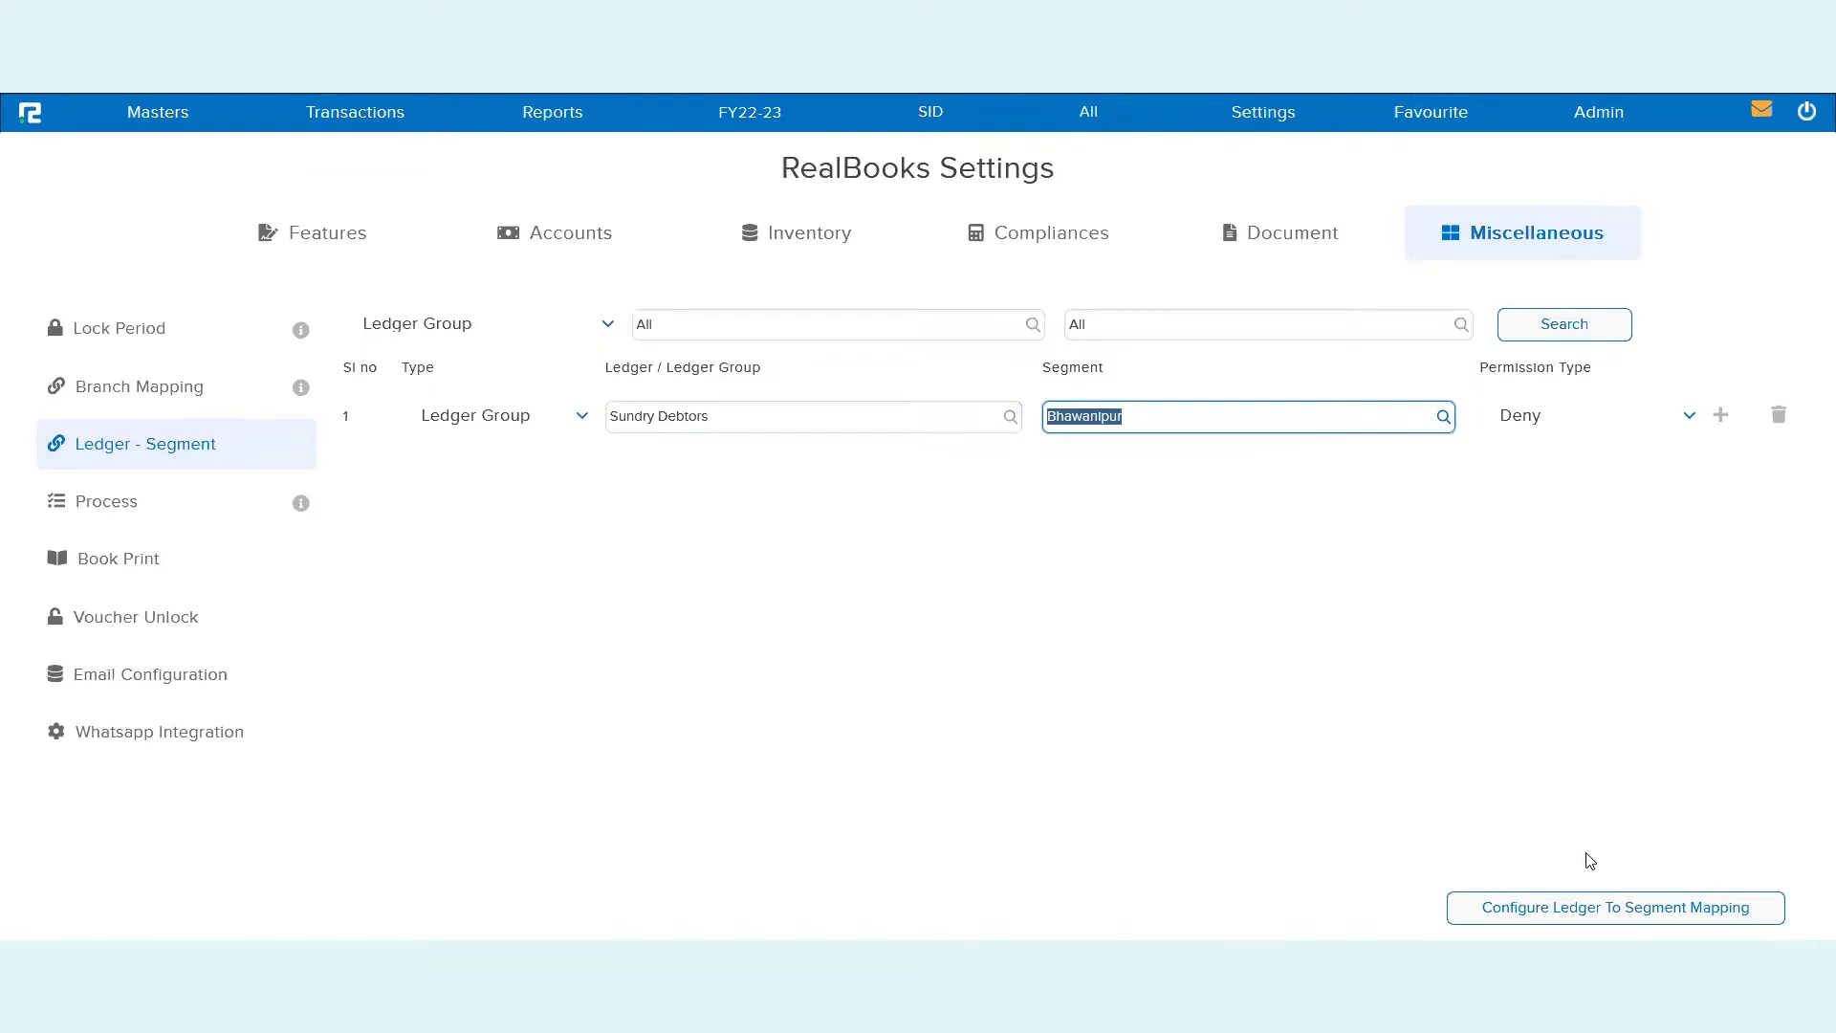
left_click(1626, 907)
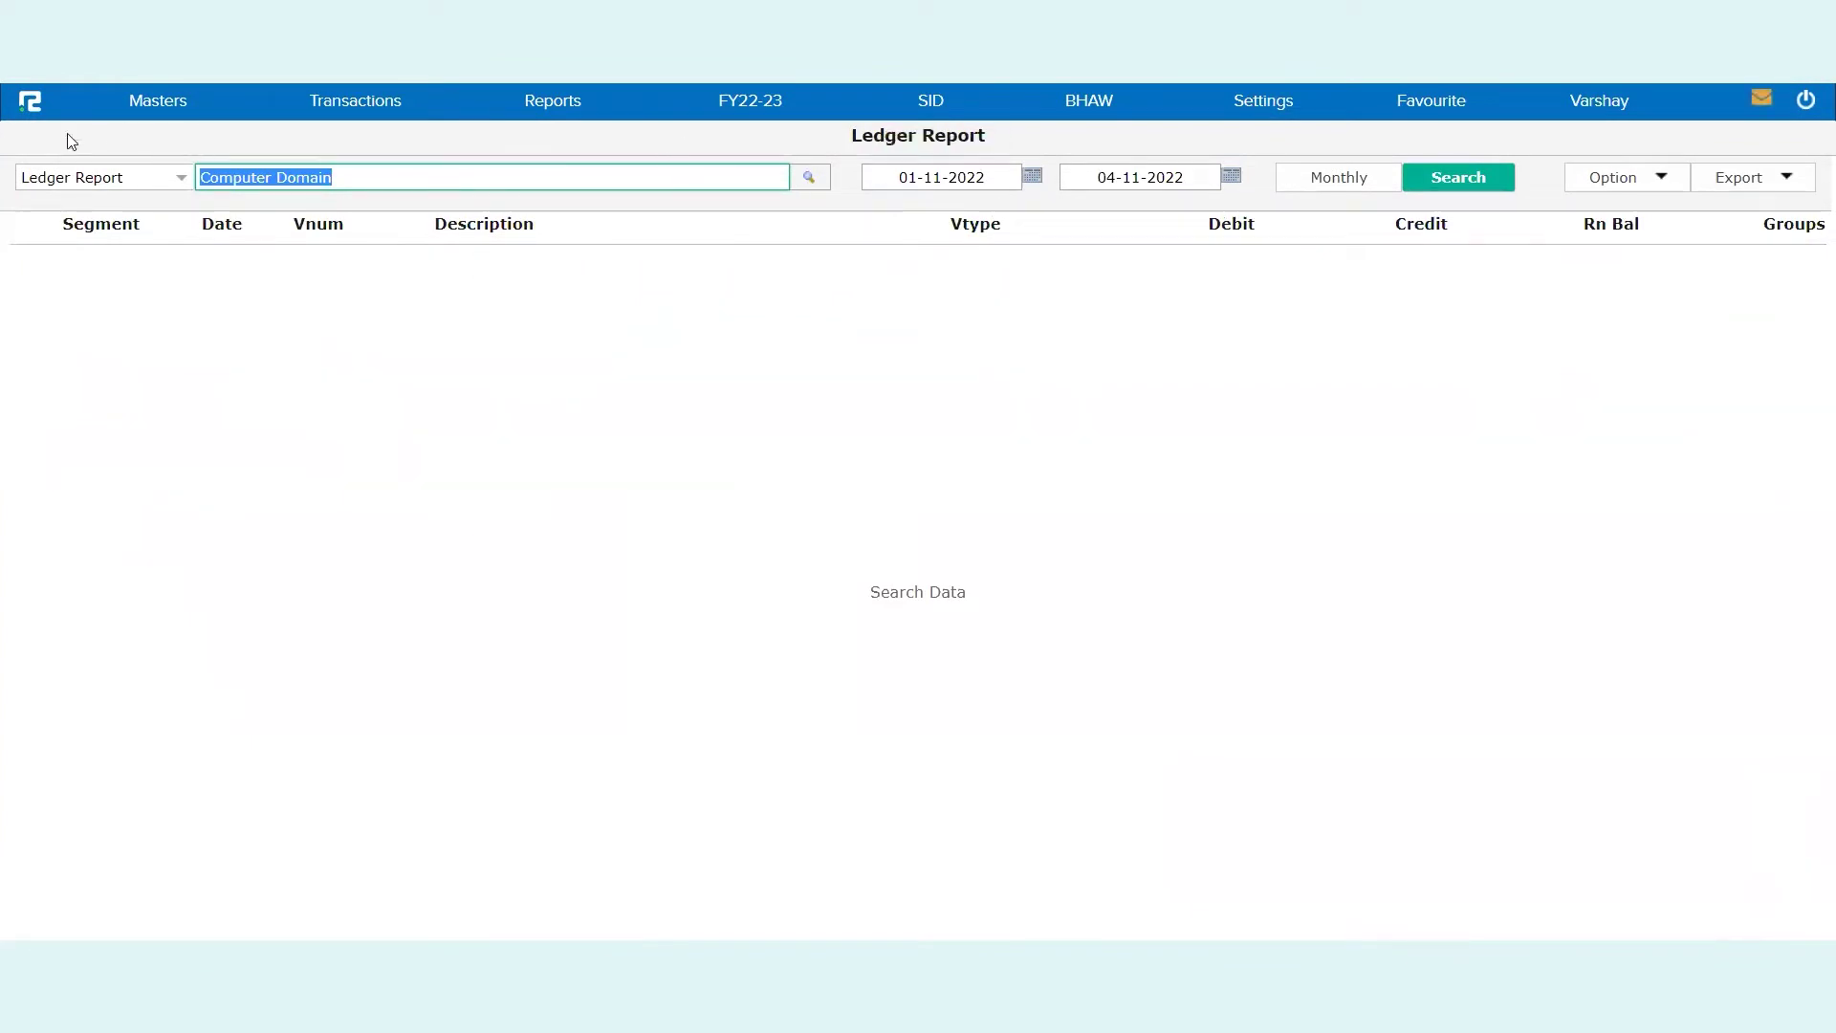
- Run the ledger report for Computer Domain from 01-11-2022 to 04-11-2022, and return to the home page
left_click(1452, 182)
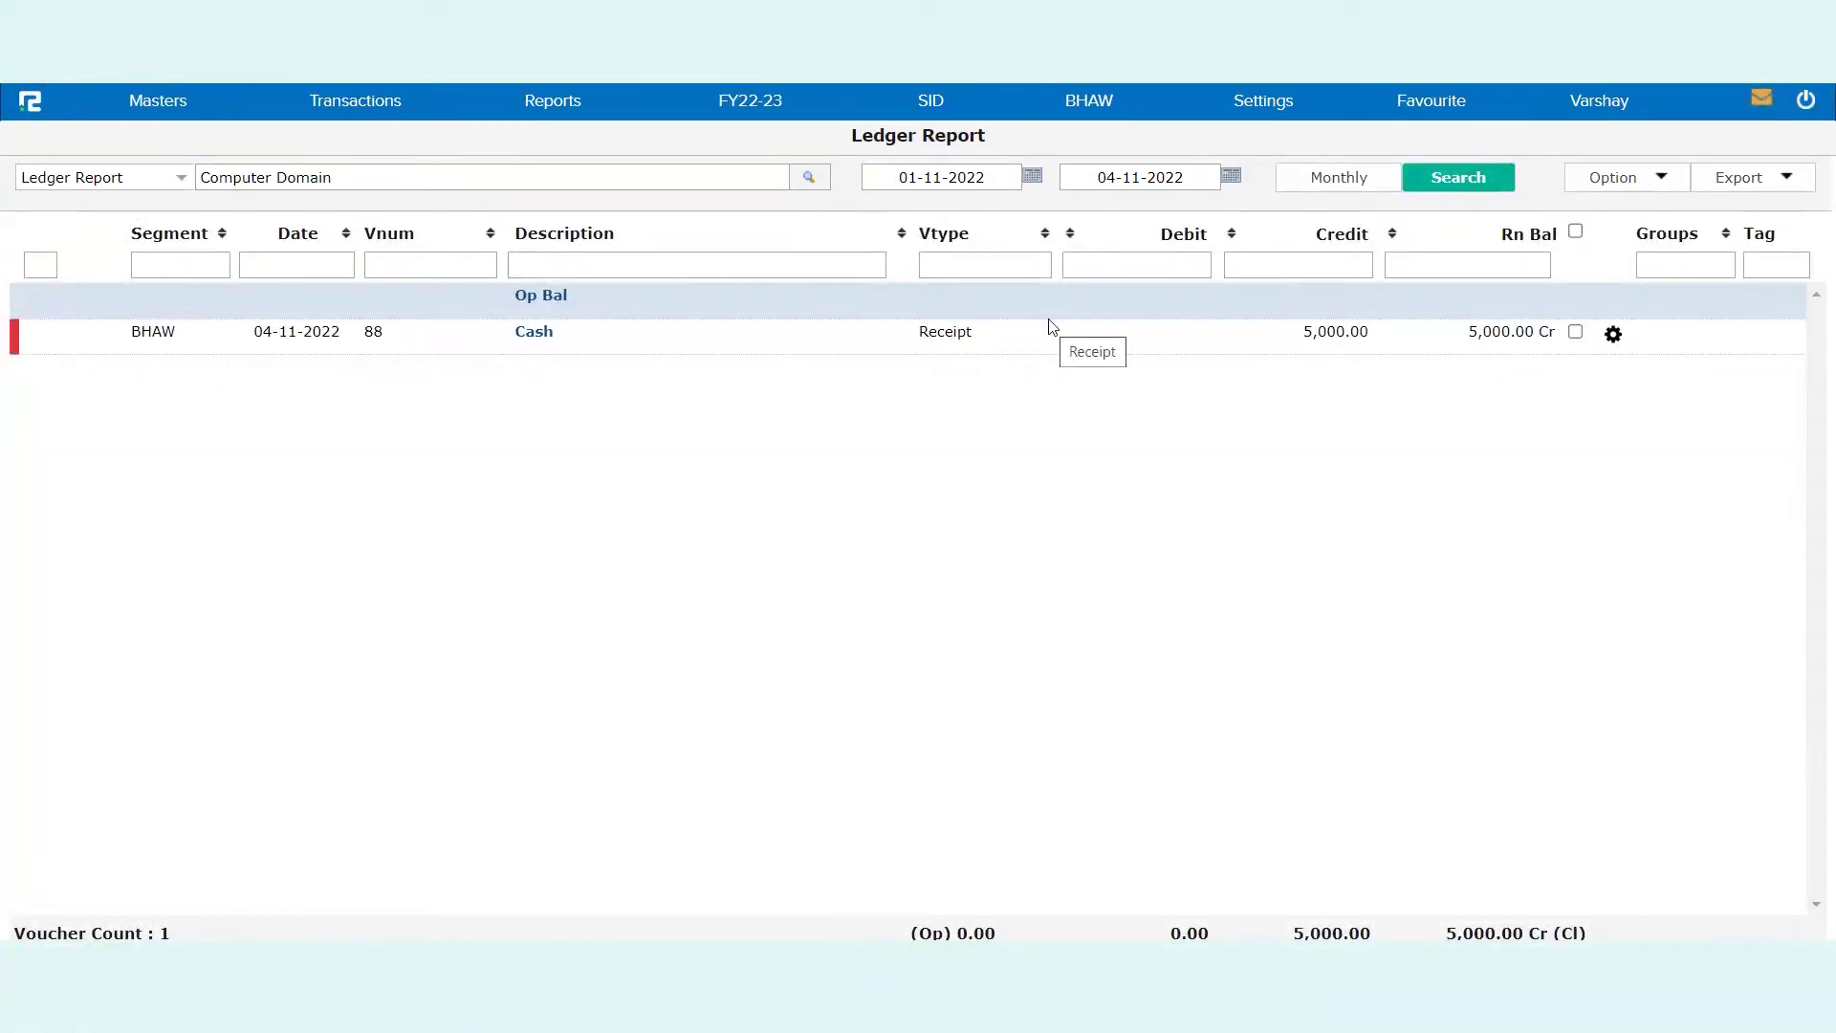
left_click(29, 107)
- Find the ledger "computer domain" in the ledger master's edit listing and expand its group hierarchy details
left_click(157, 100)
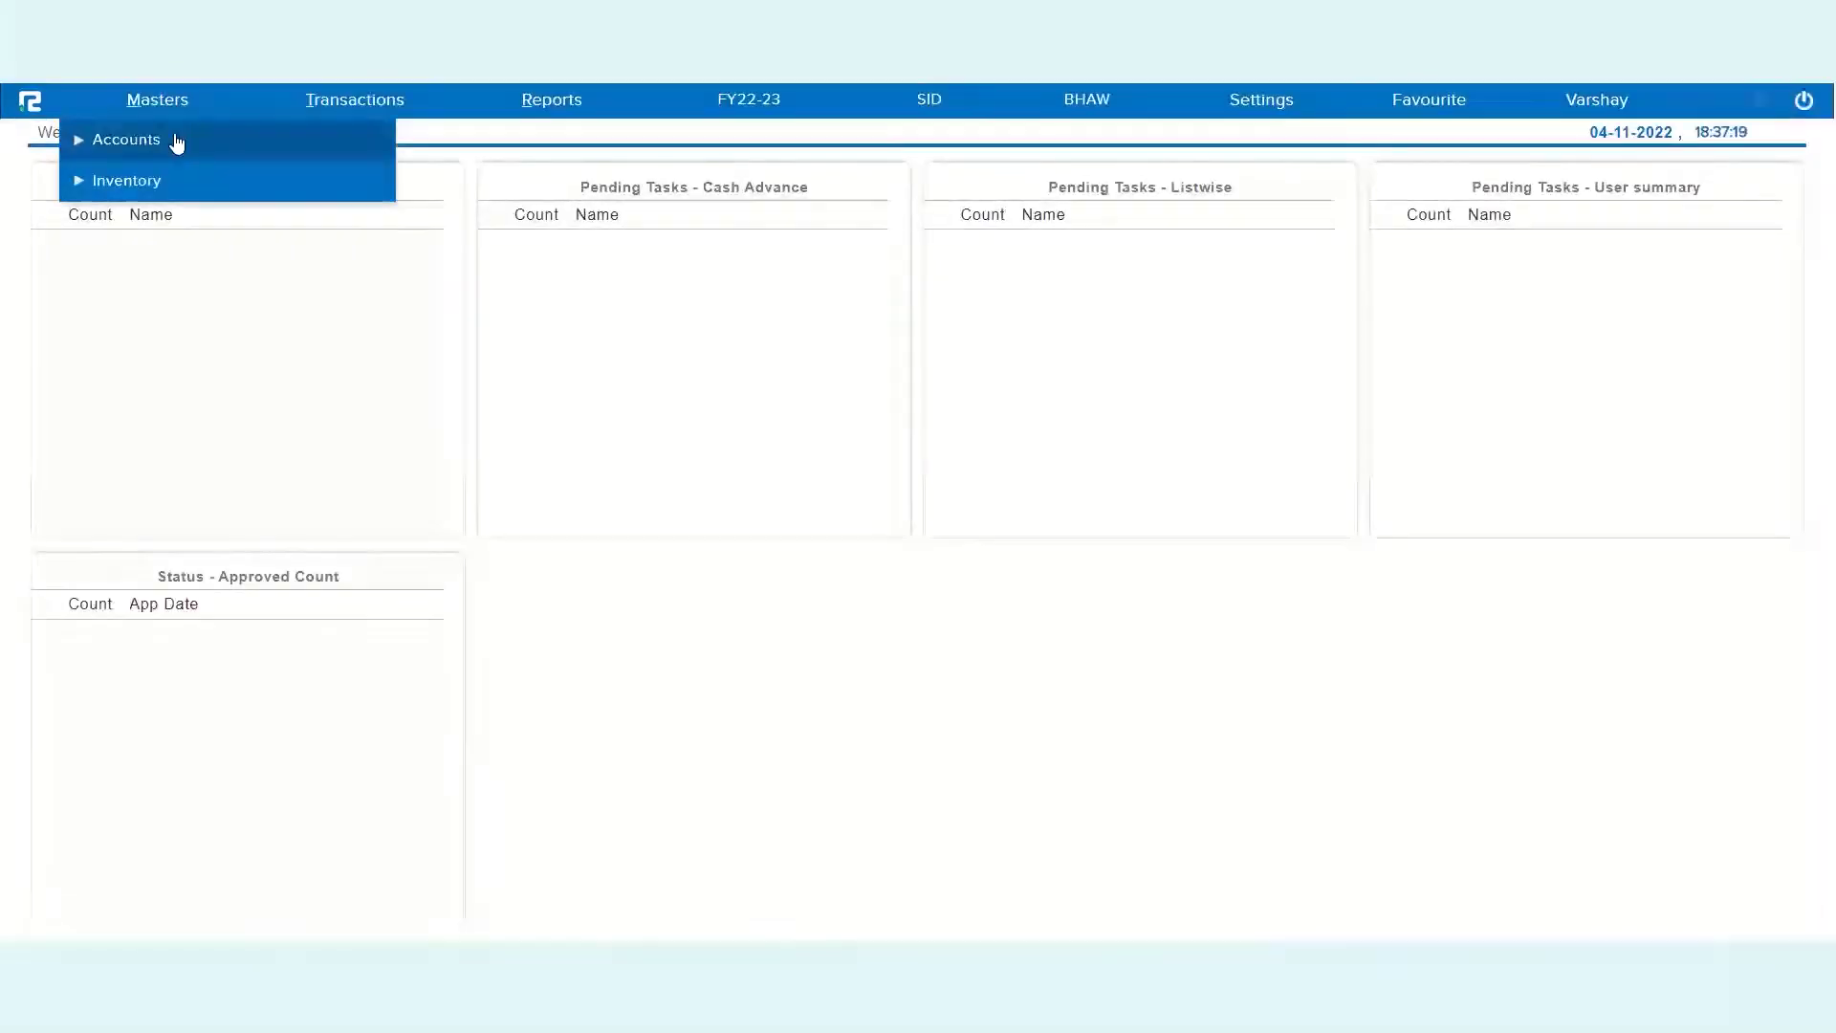
left_click(172, 142)
left_click(174, 227)
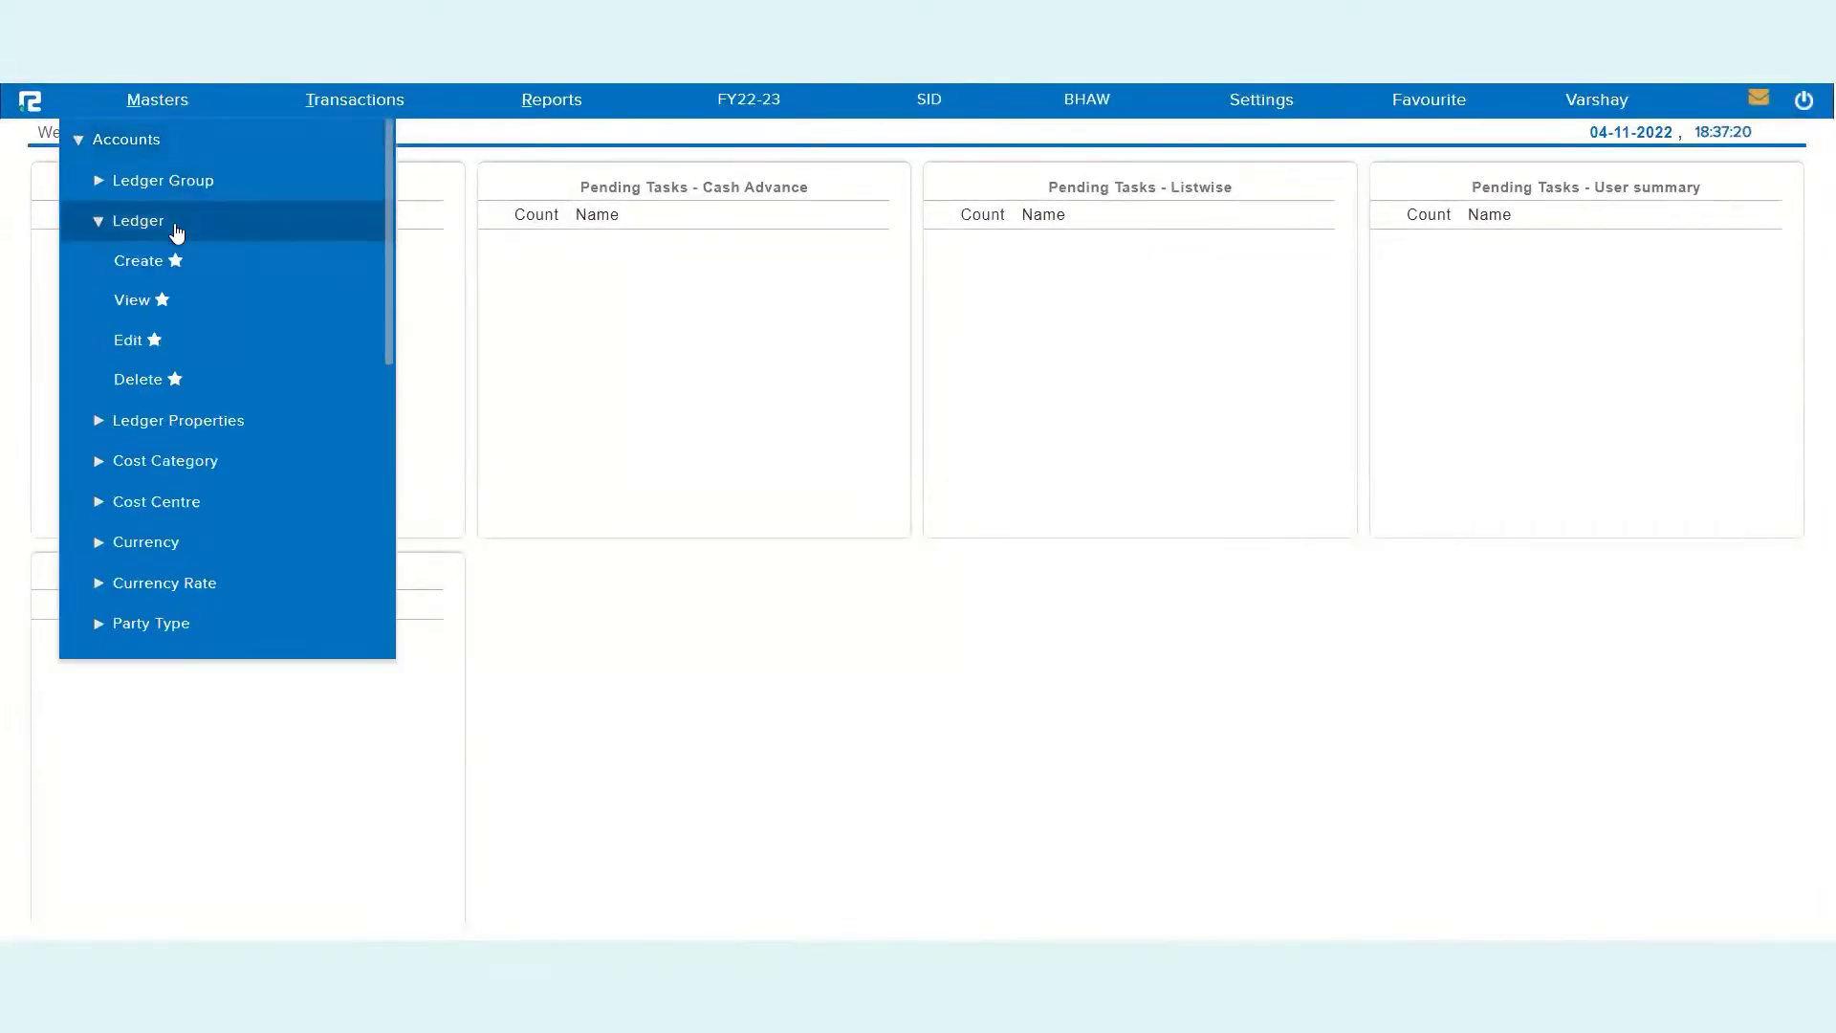
left_click(128, 342)
left_click(802, 151)
type("computer domain")
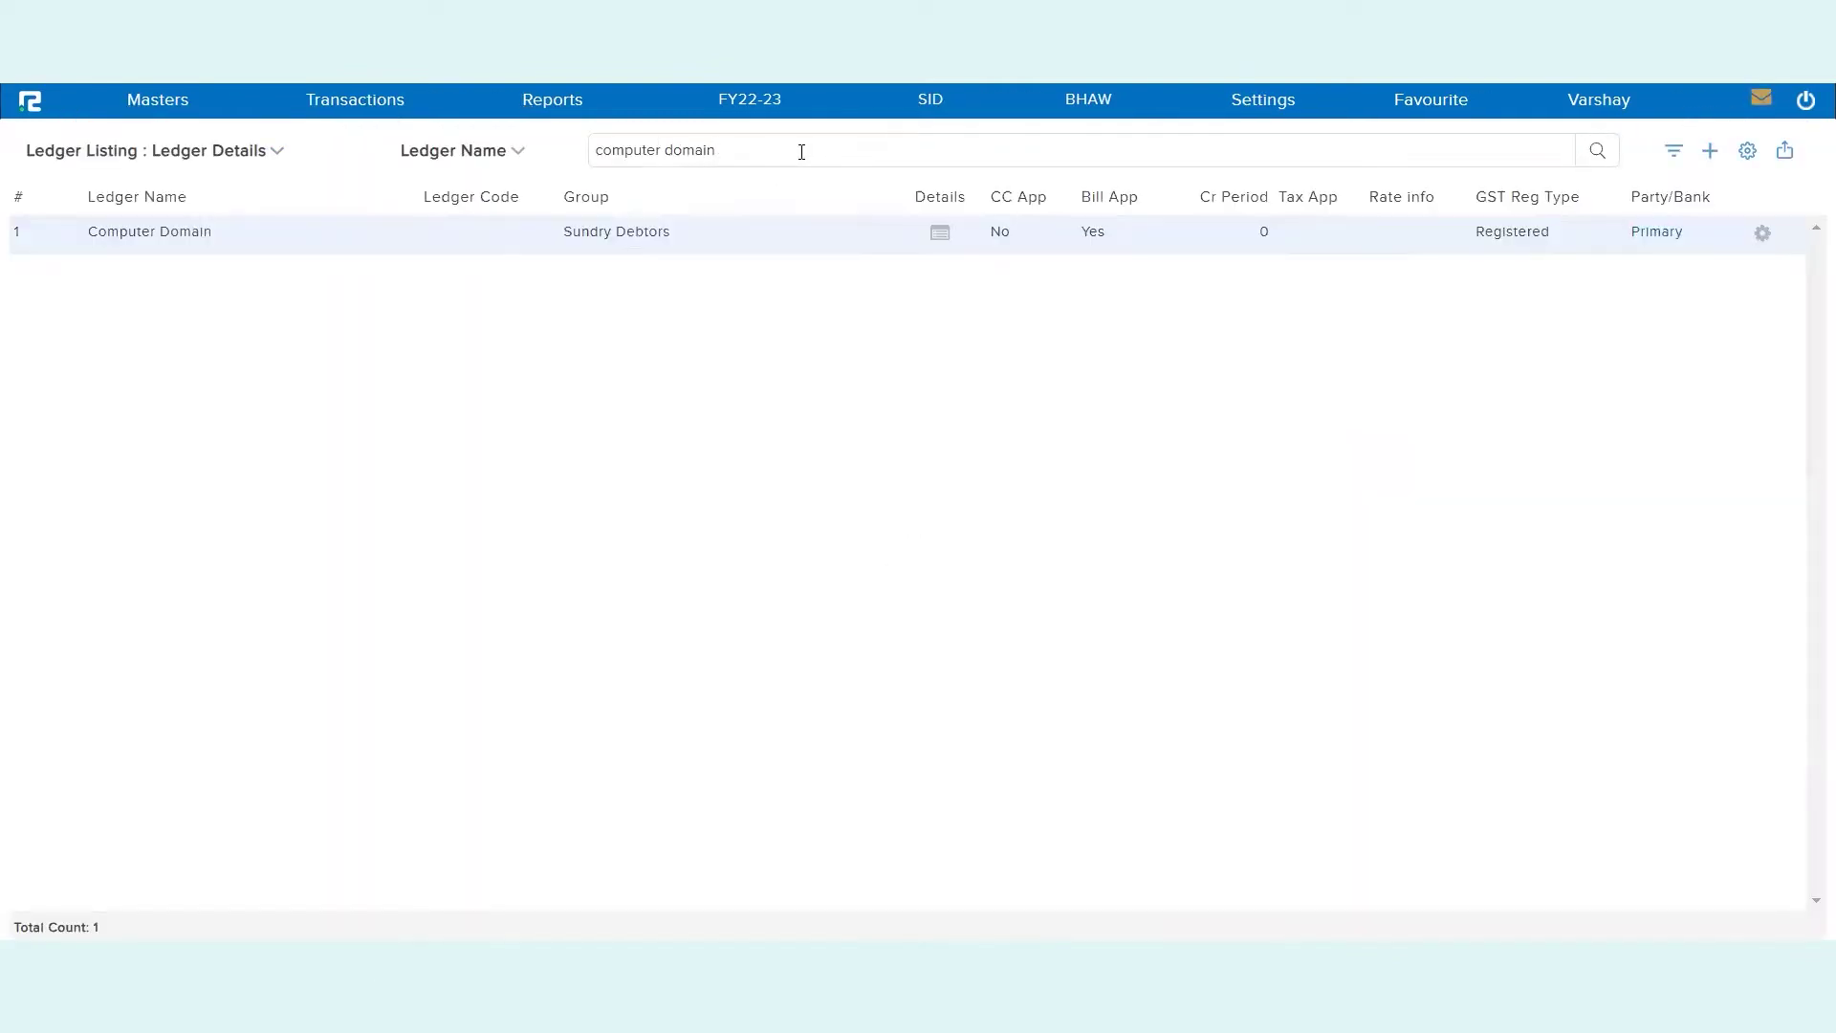
left_click(933, 241)
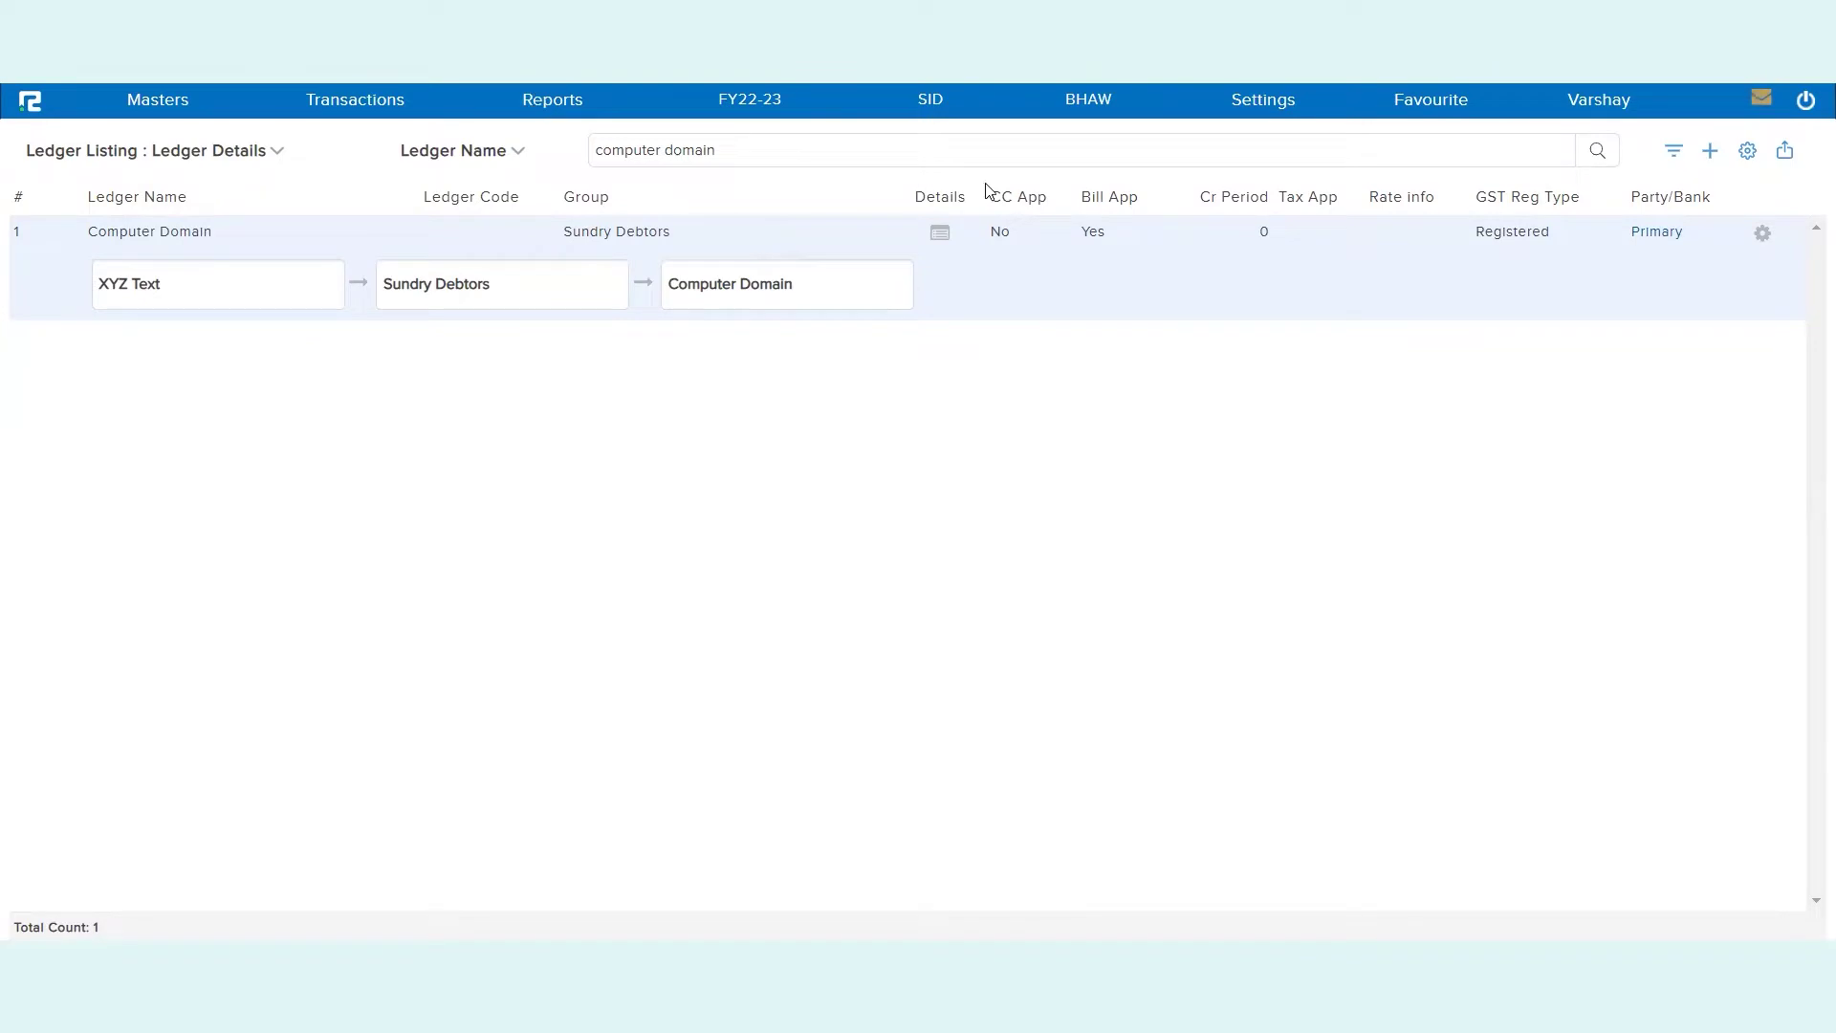
- Log out, log back in with the saved credentials, and enter the Demo Solutions Pvt. Ltd. company
left_click(1804, 105)
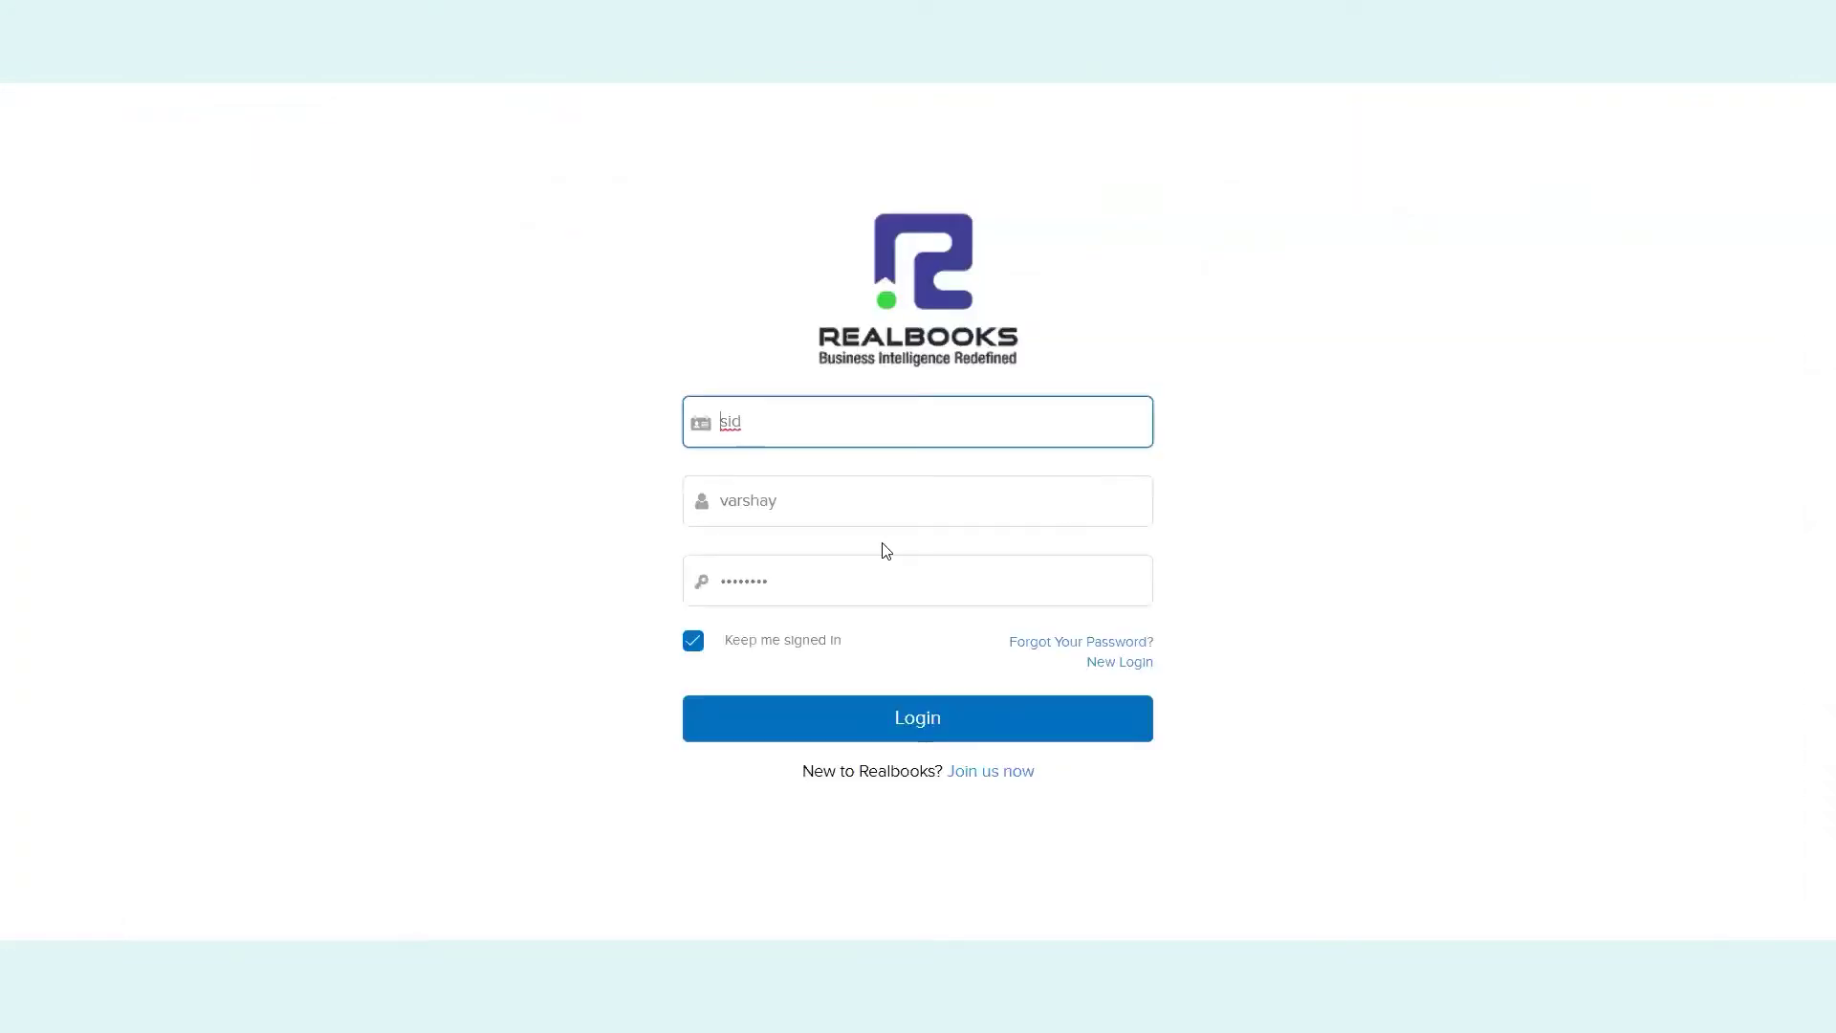
left_click(852, 730)
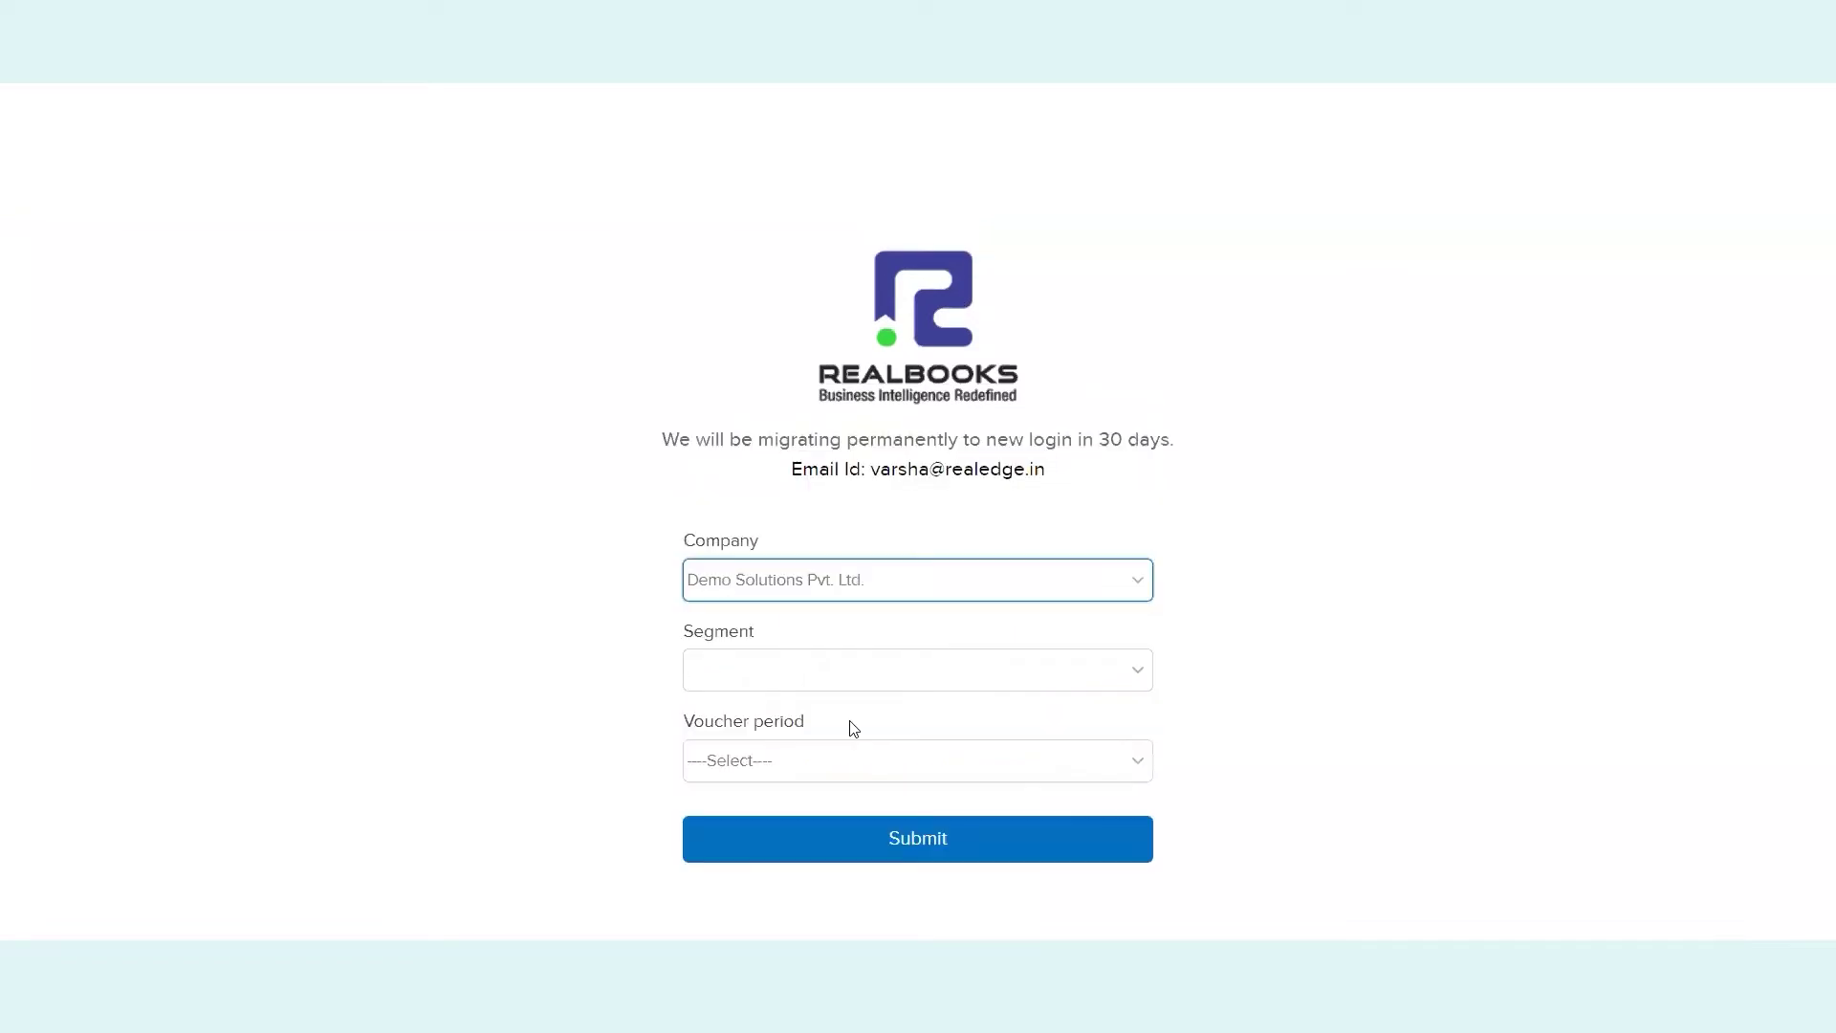
left_click(794, 834)
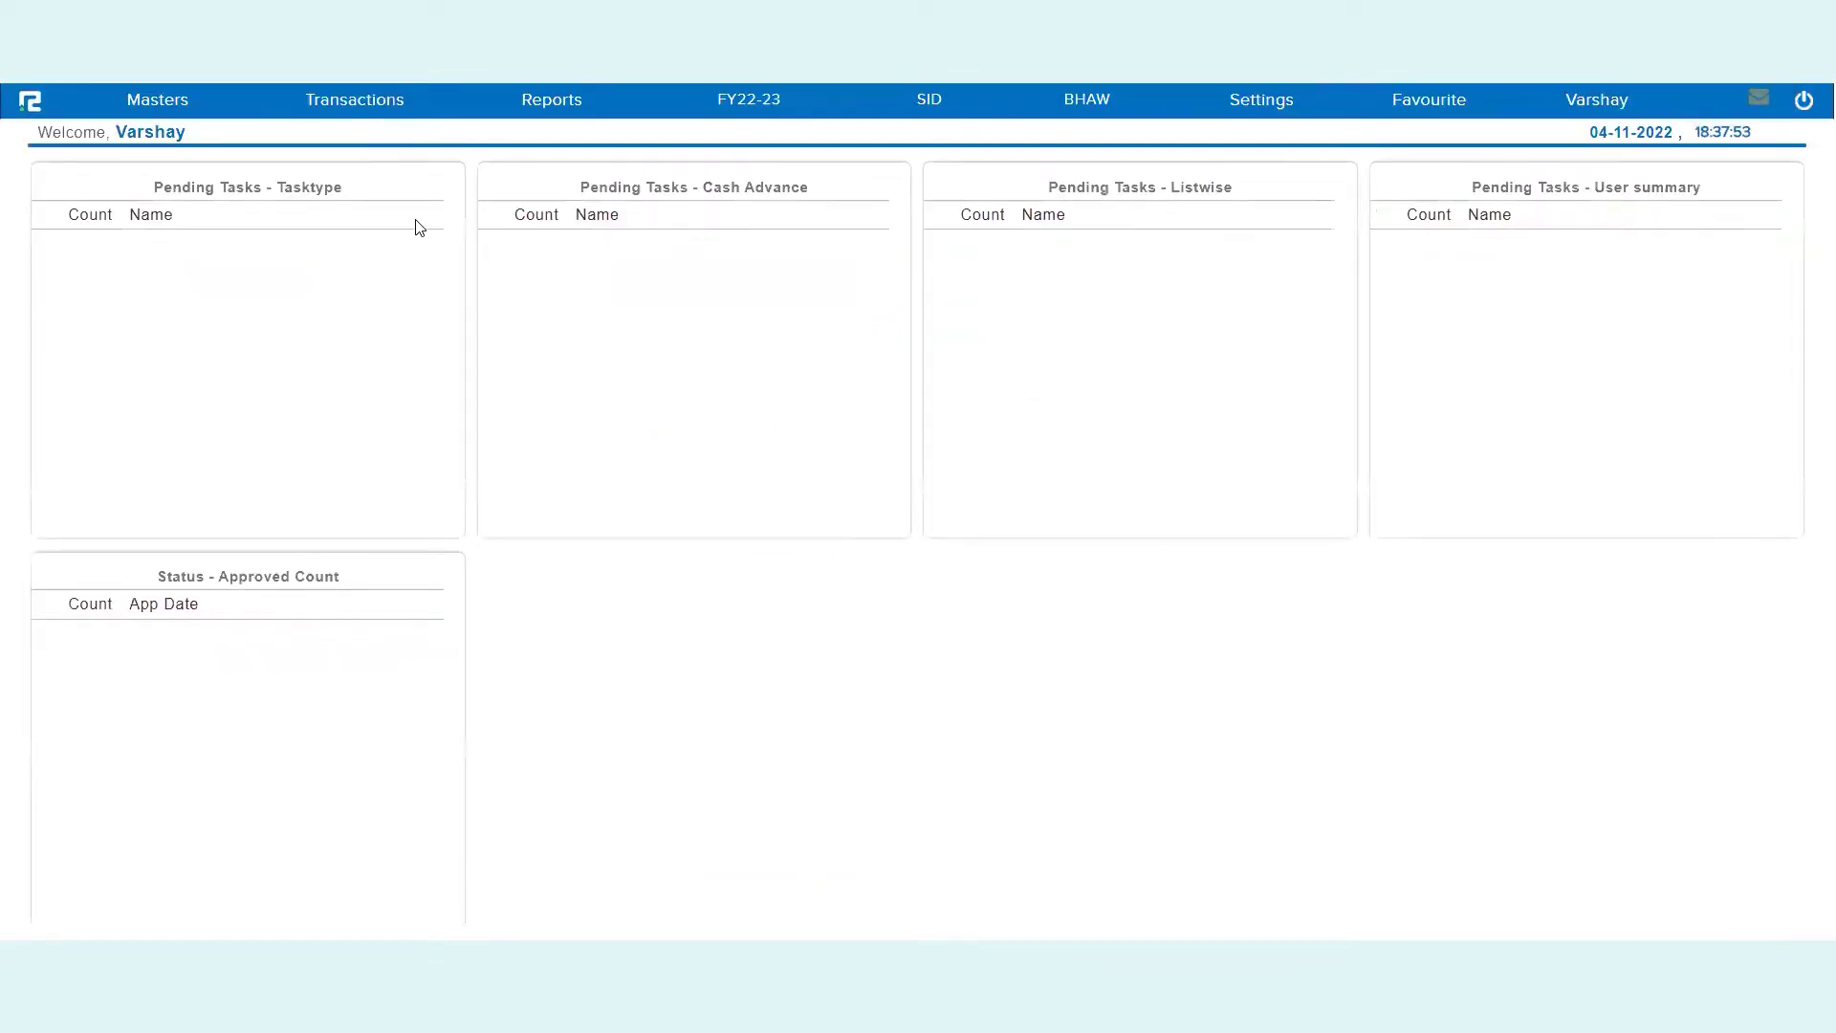
- Open the daily Ledger report, clear the ledger selection and look up ledgers matching "compu"
left_click(566, 107)
left_click(579, 144)
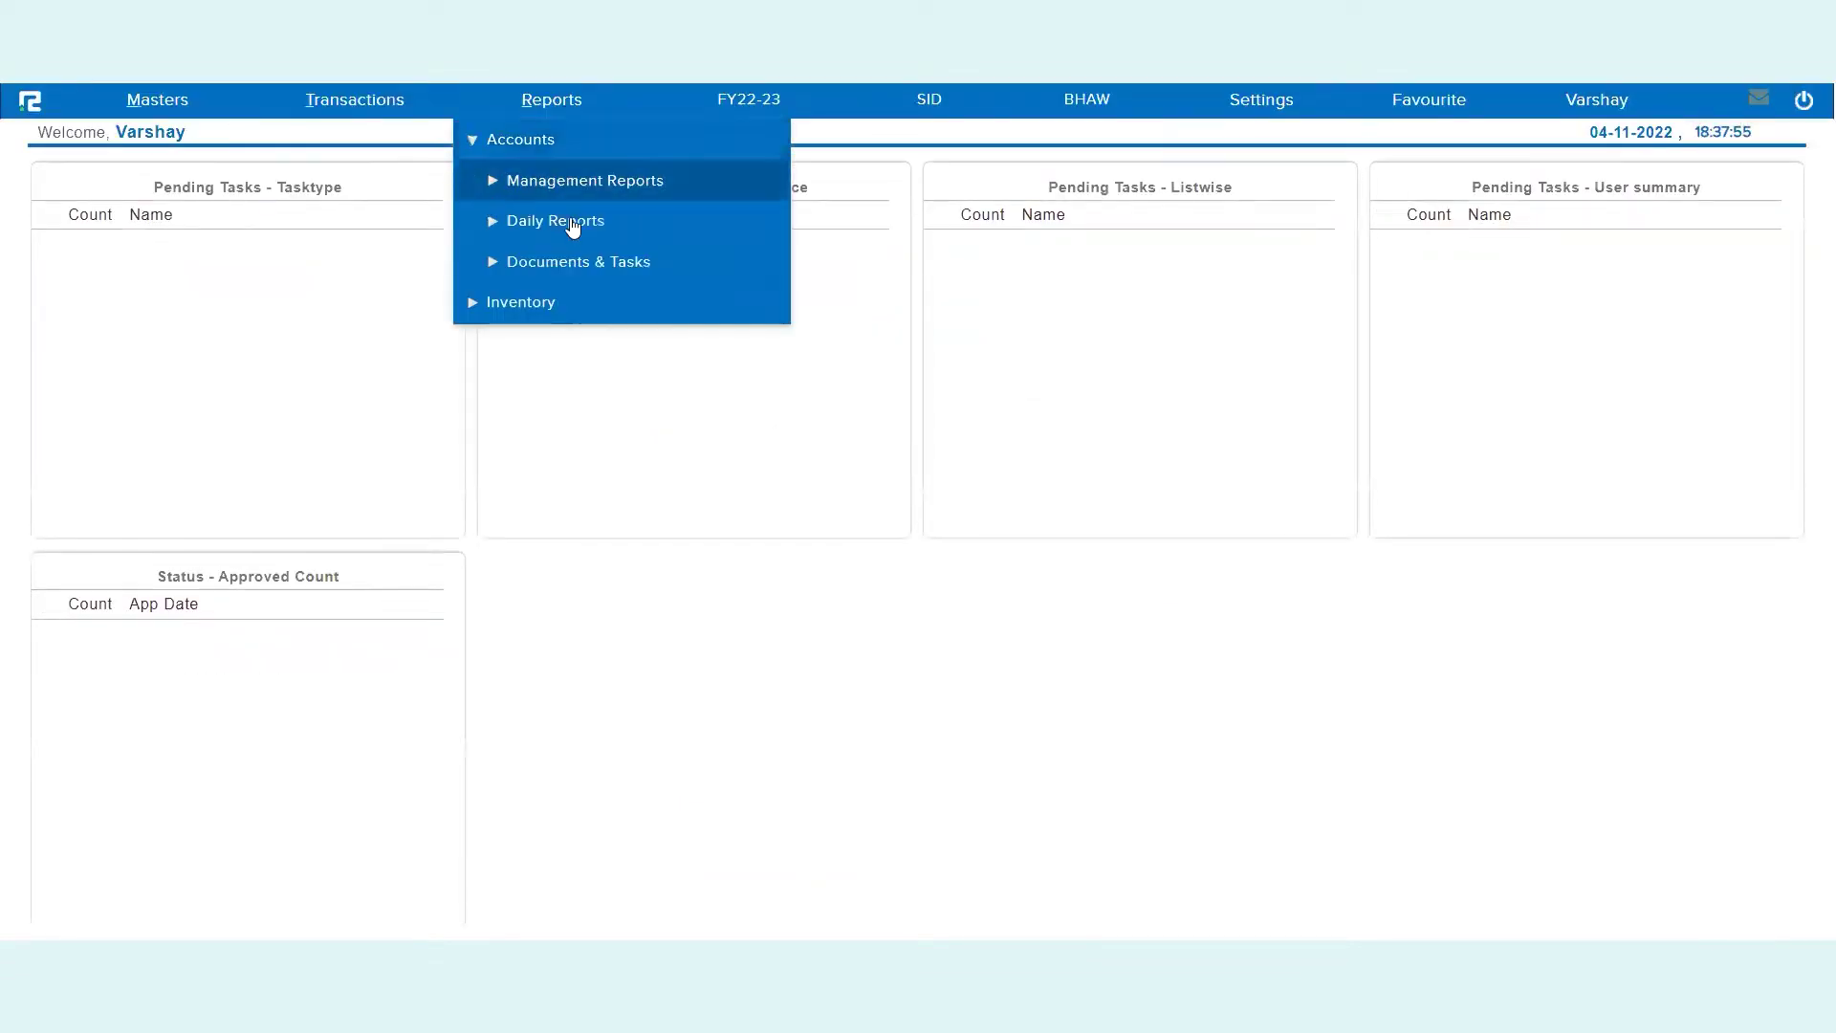
left_click(566, 224)
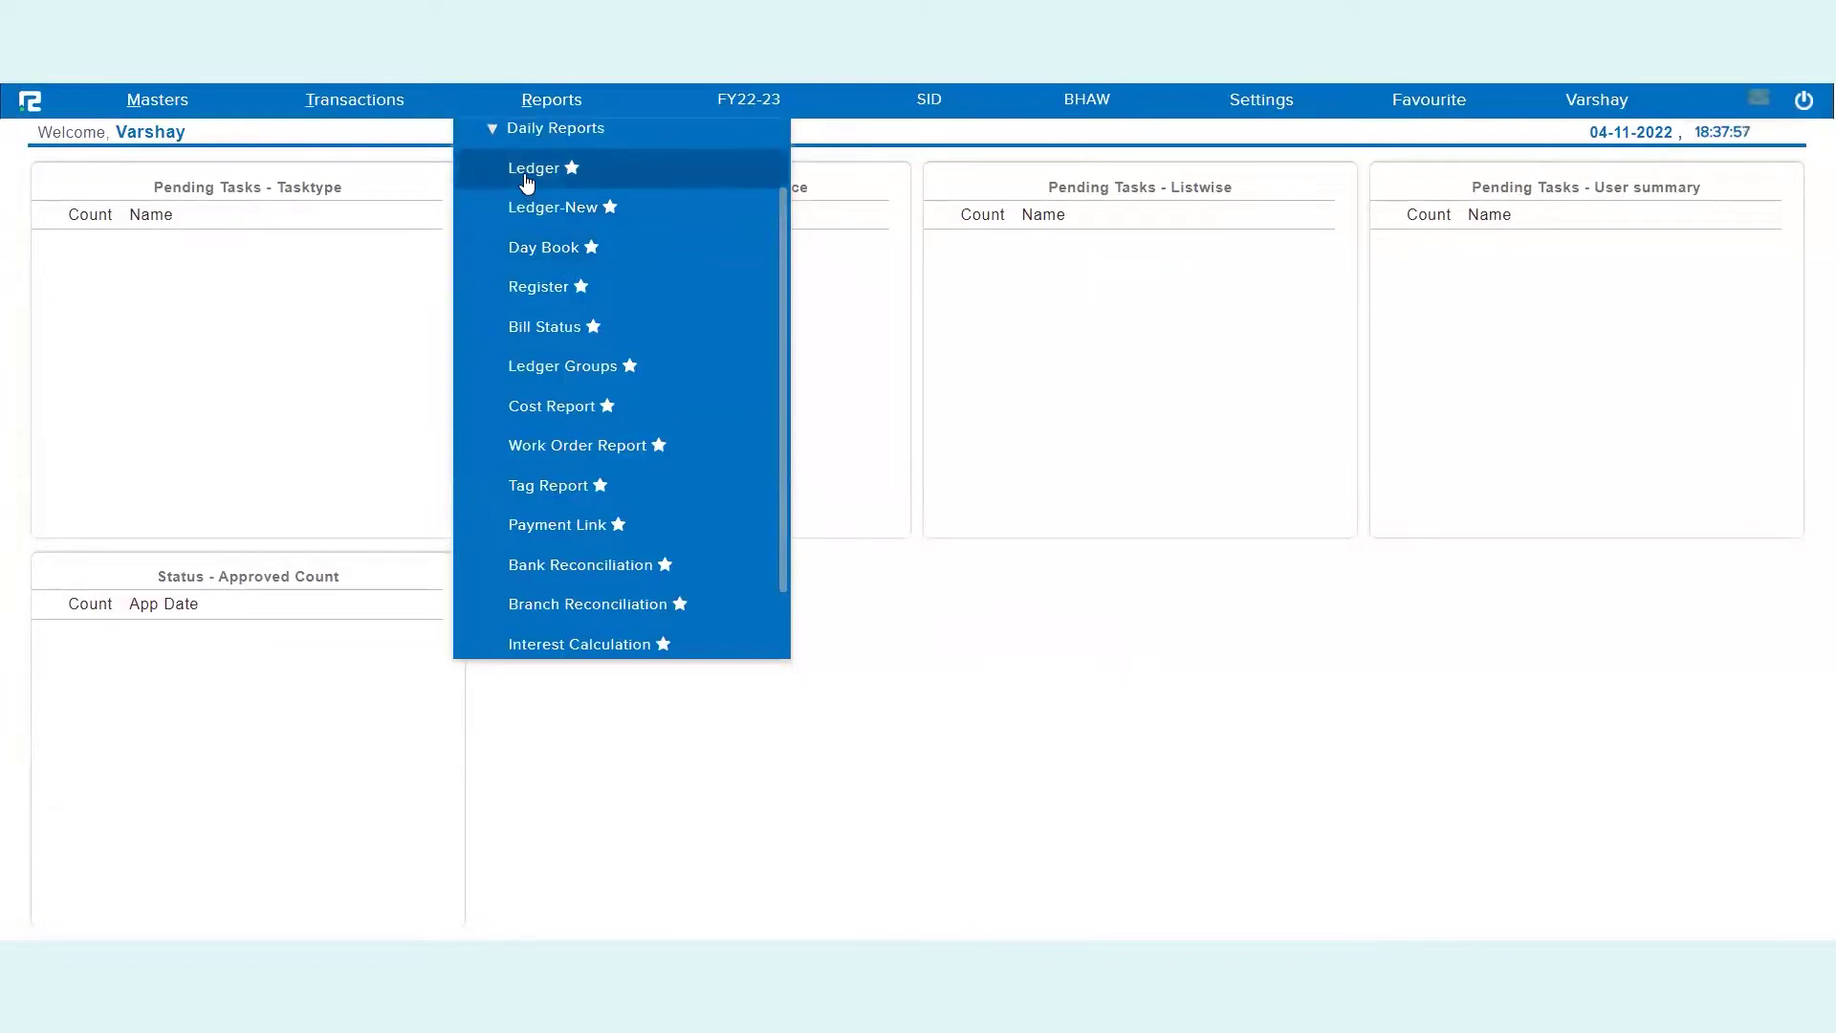
left_click(527, 182)
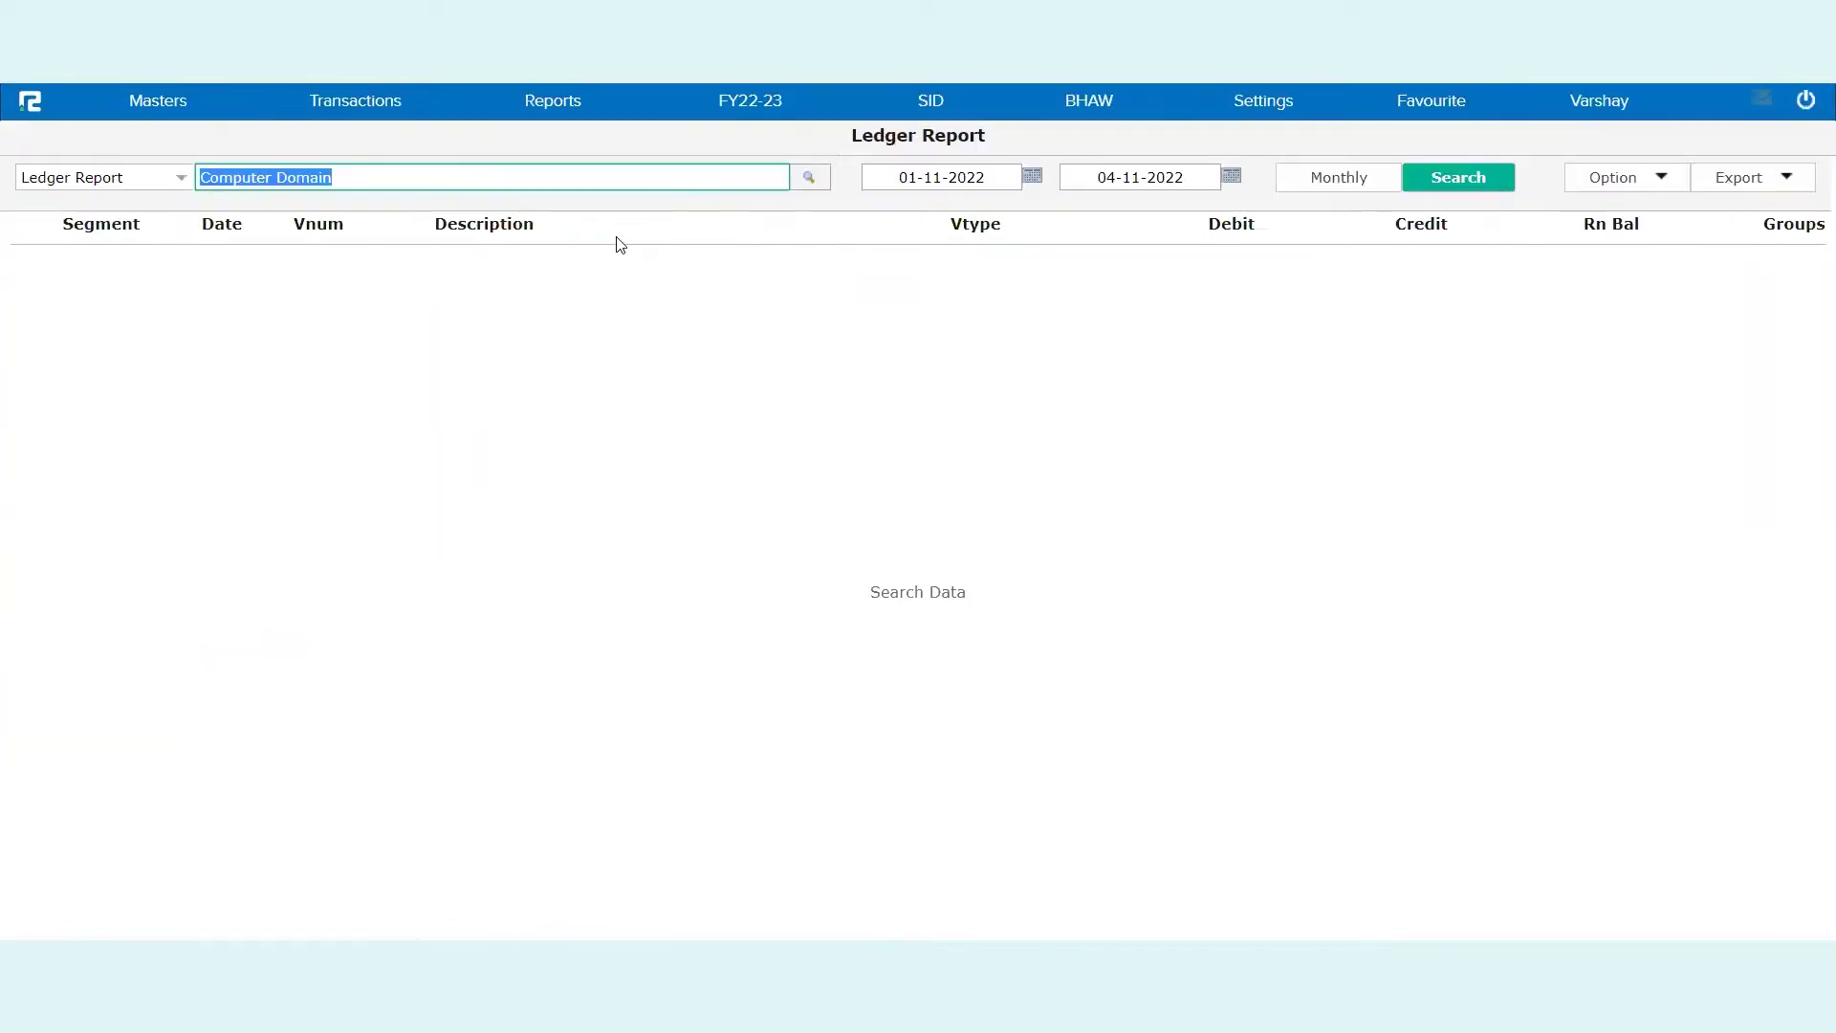
left_click(554, 453)
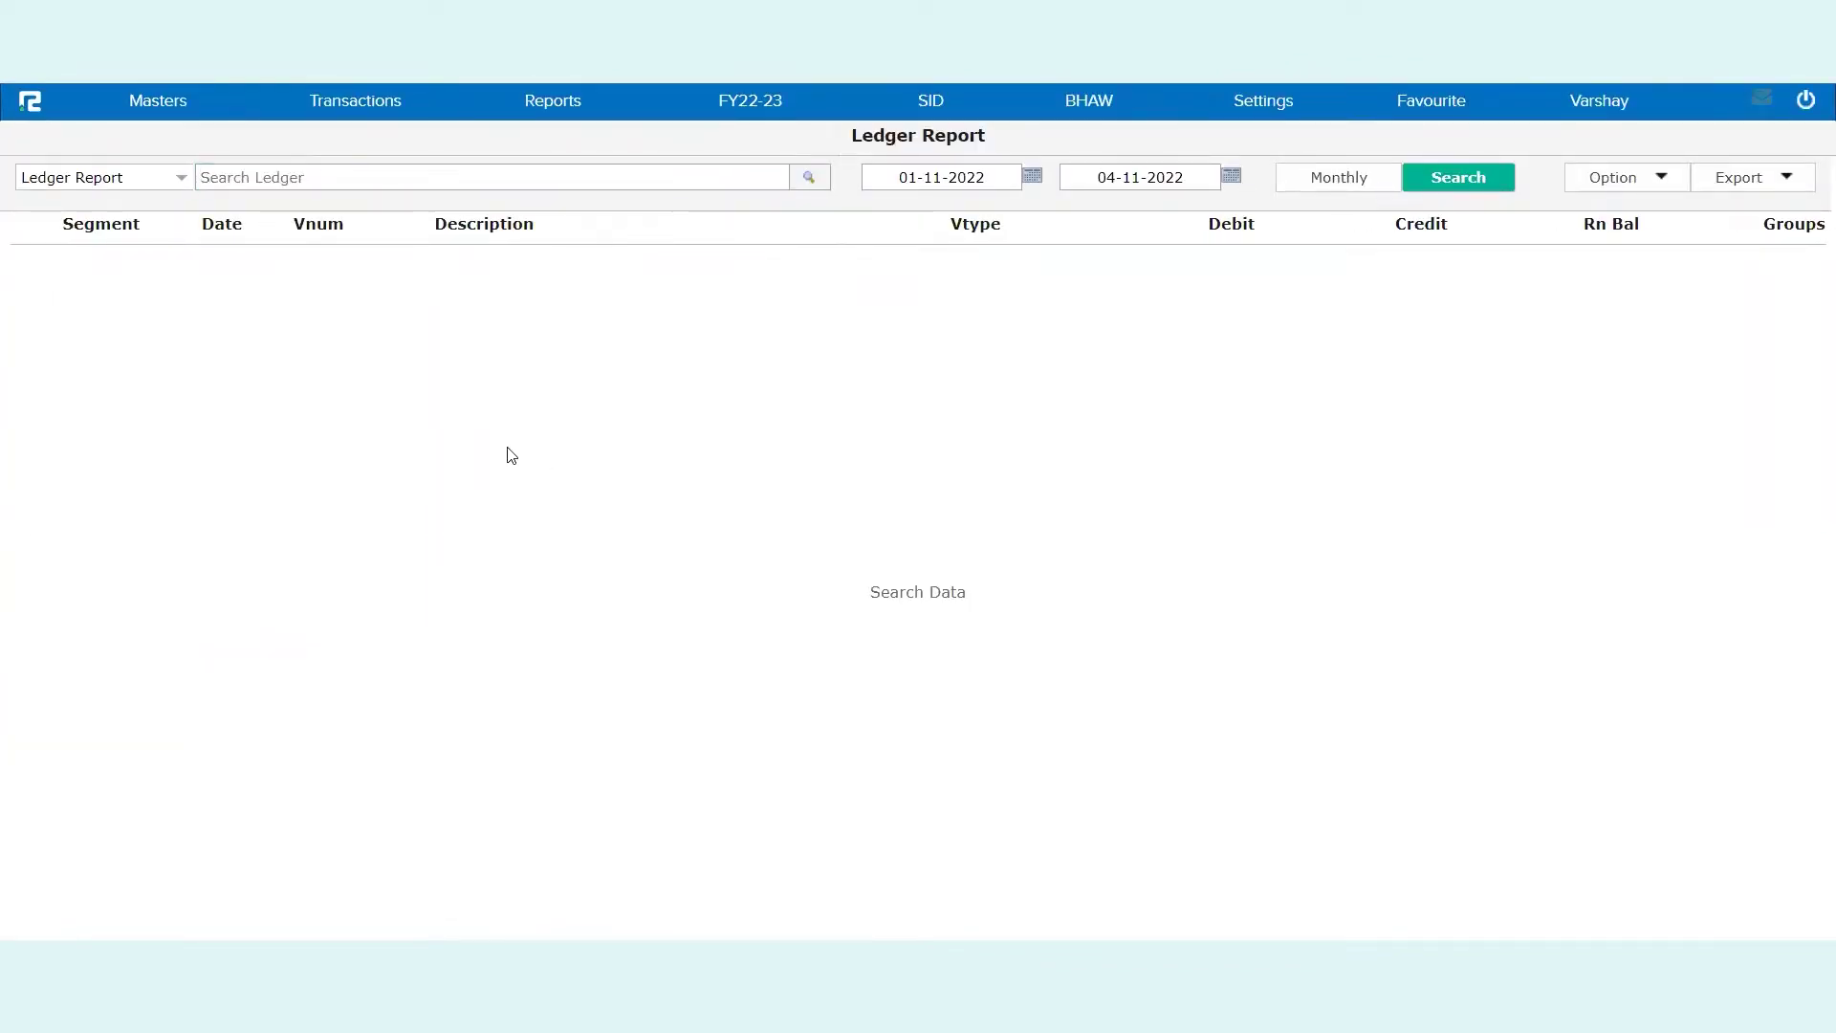
left_click(580, 182)
type("compu")
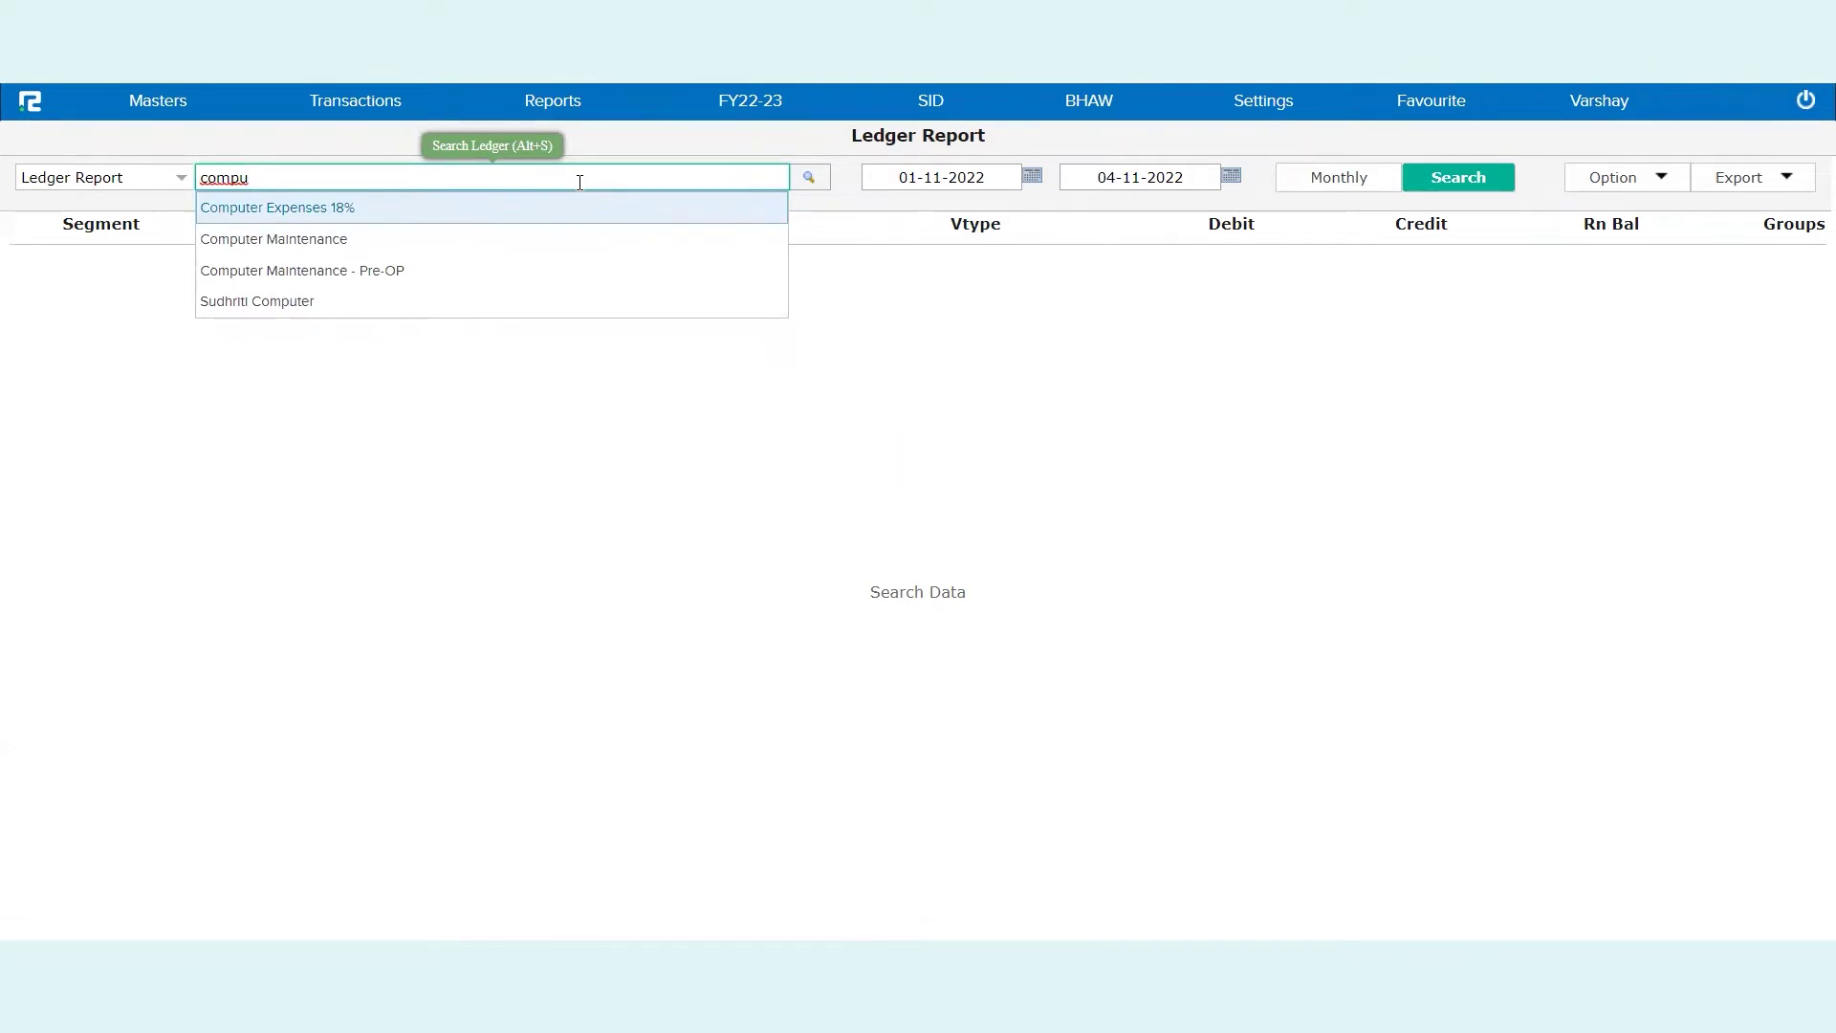
- Switch the active segment to Darjeeling Demo Pvt Ltd
left_click(1098, 105)
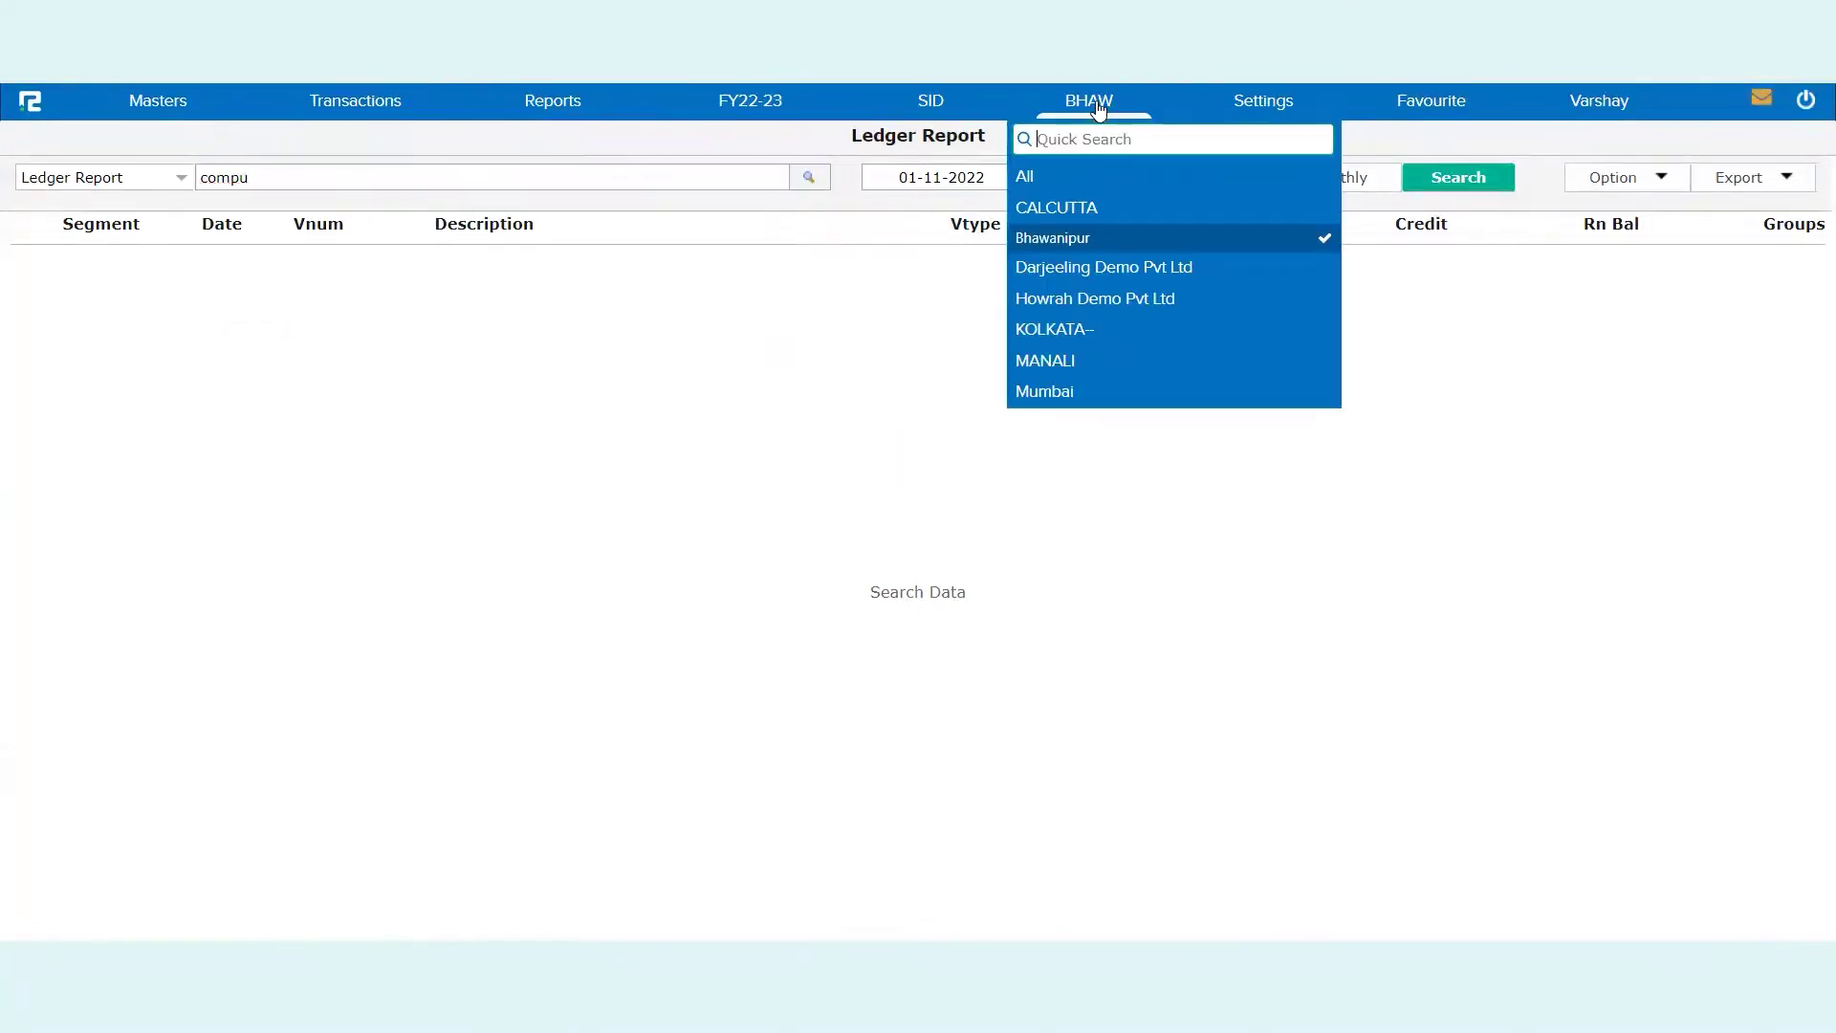
left_click(1120, 271)
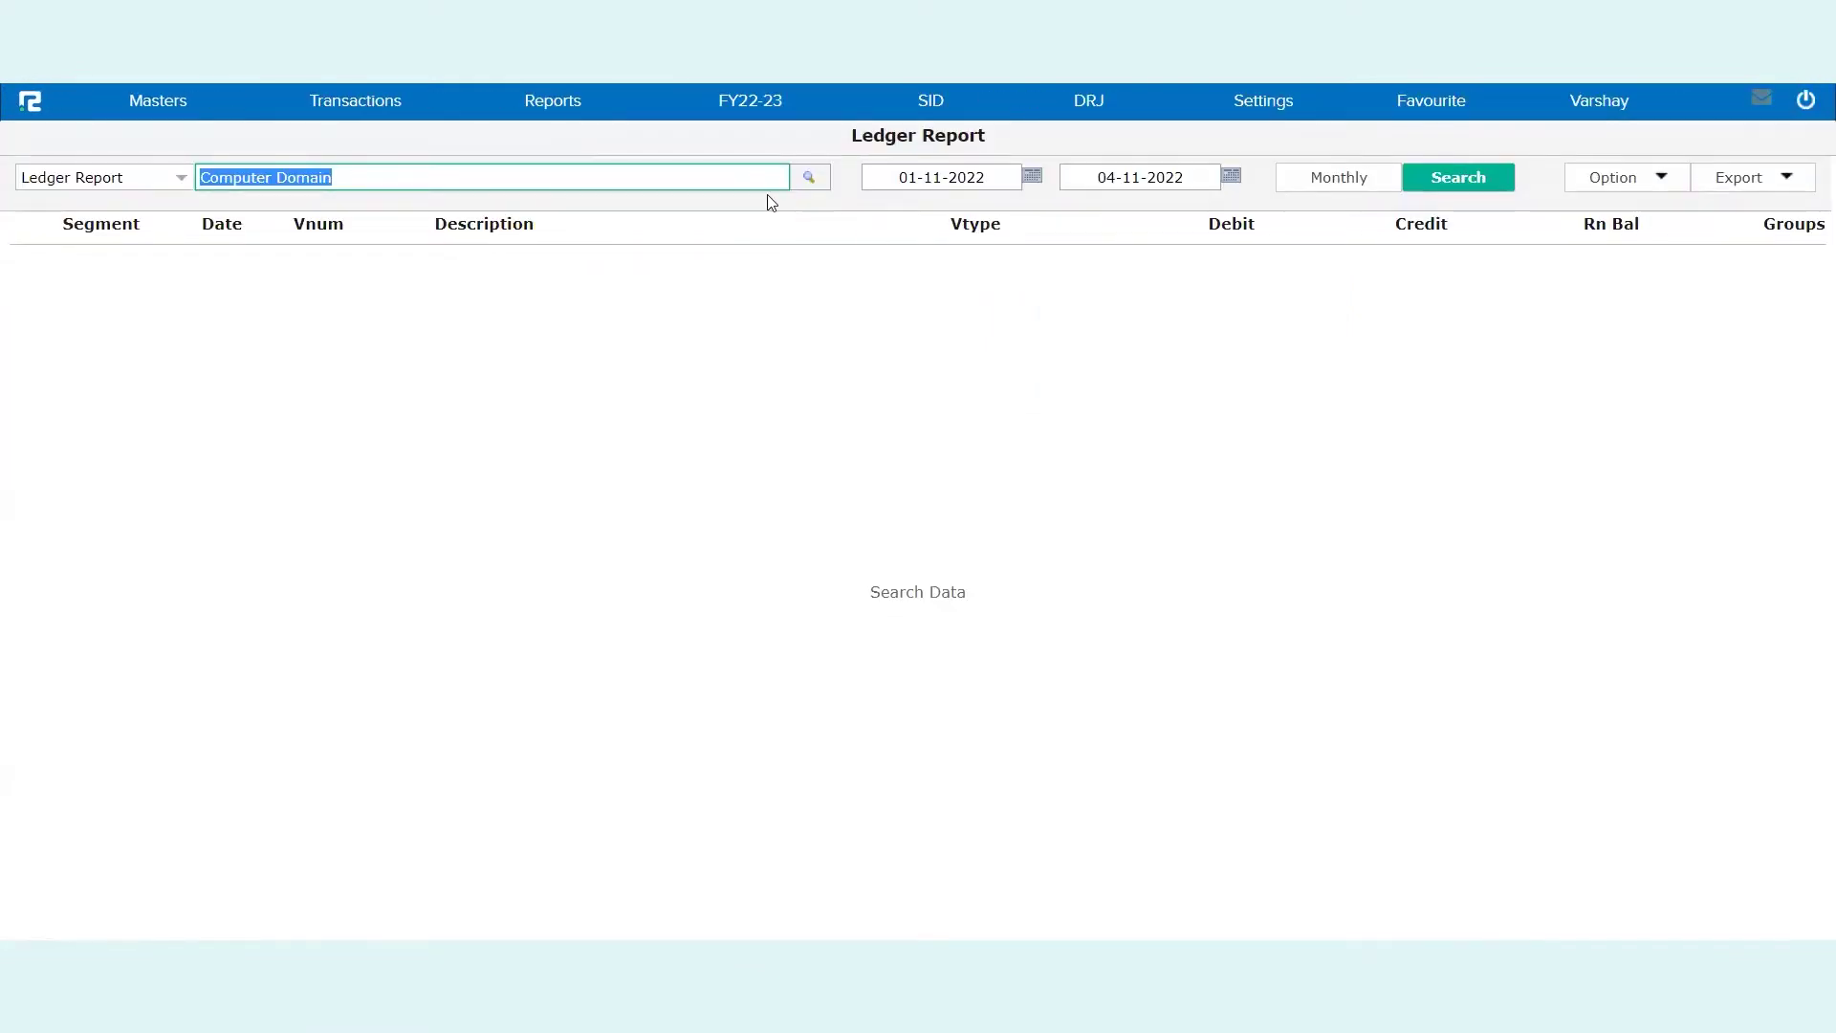
- Look up ledgers matching "compute" in the Ledger Report for the Darjeeling segment and select Computer Domain
key("BackSpace")
type("compute")
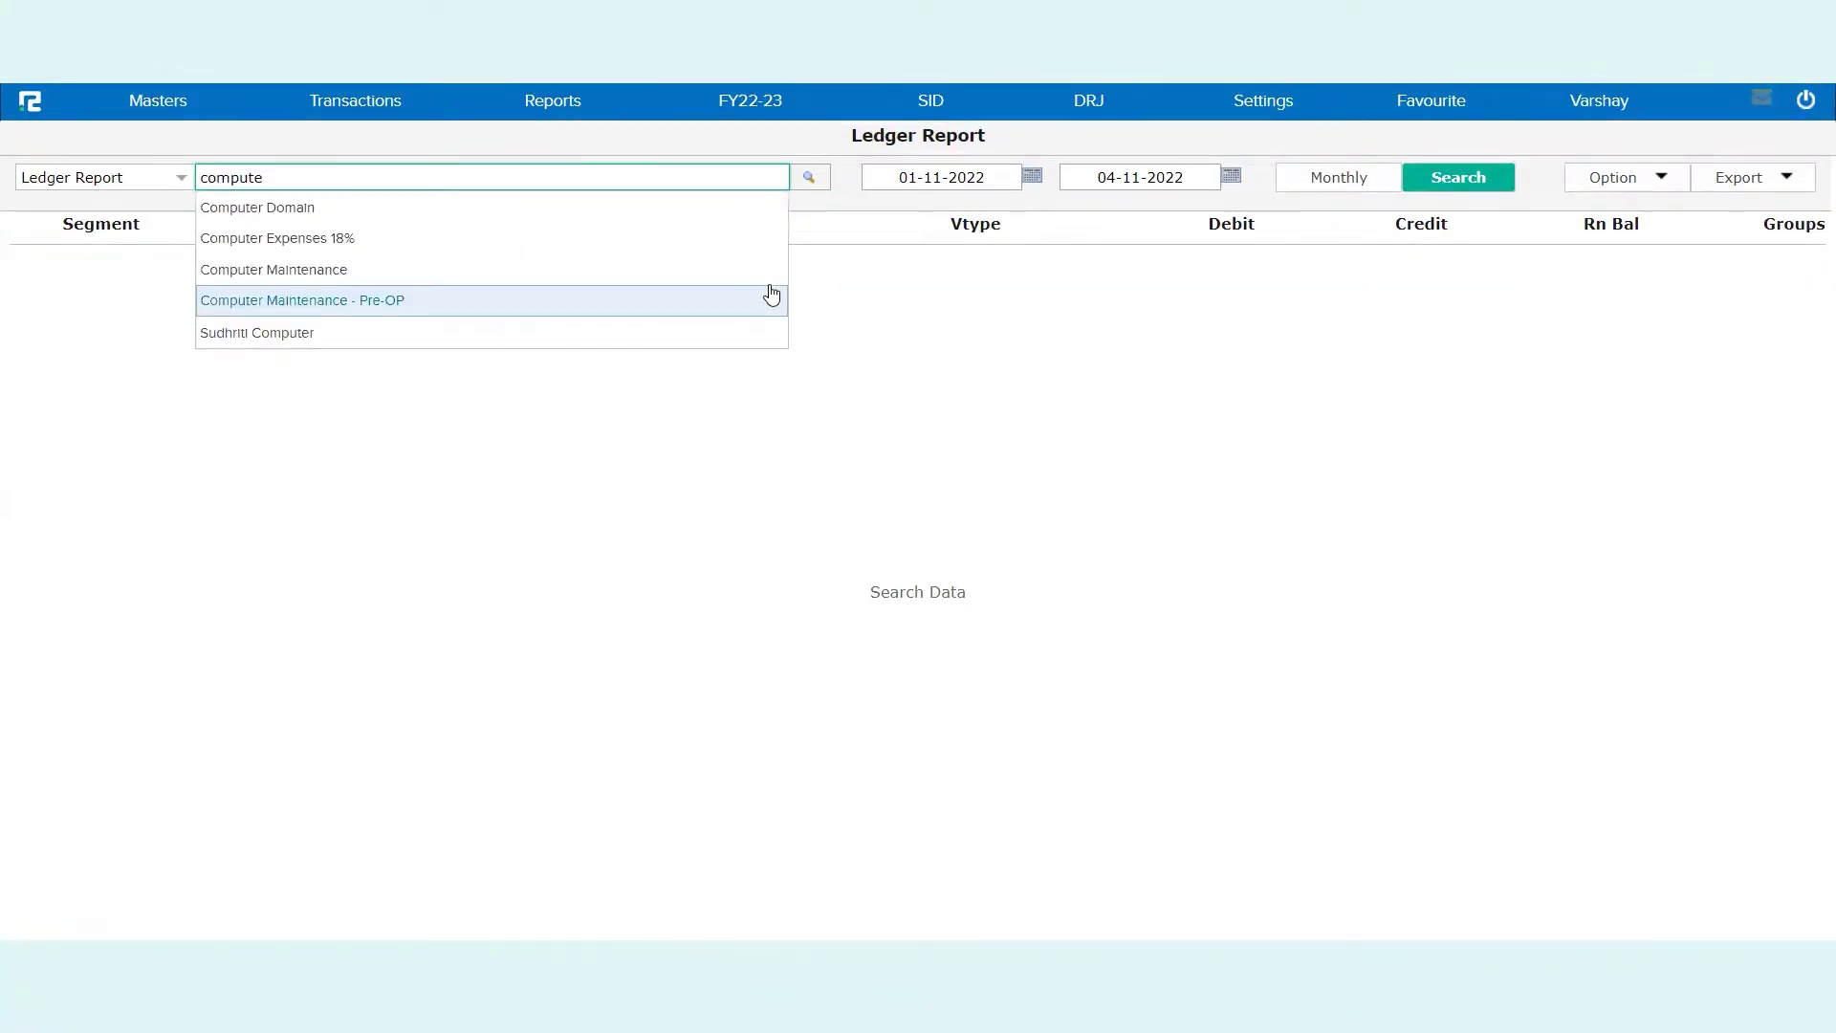
left_click(508, 213)
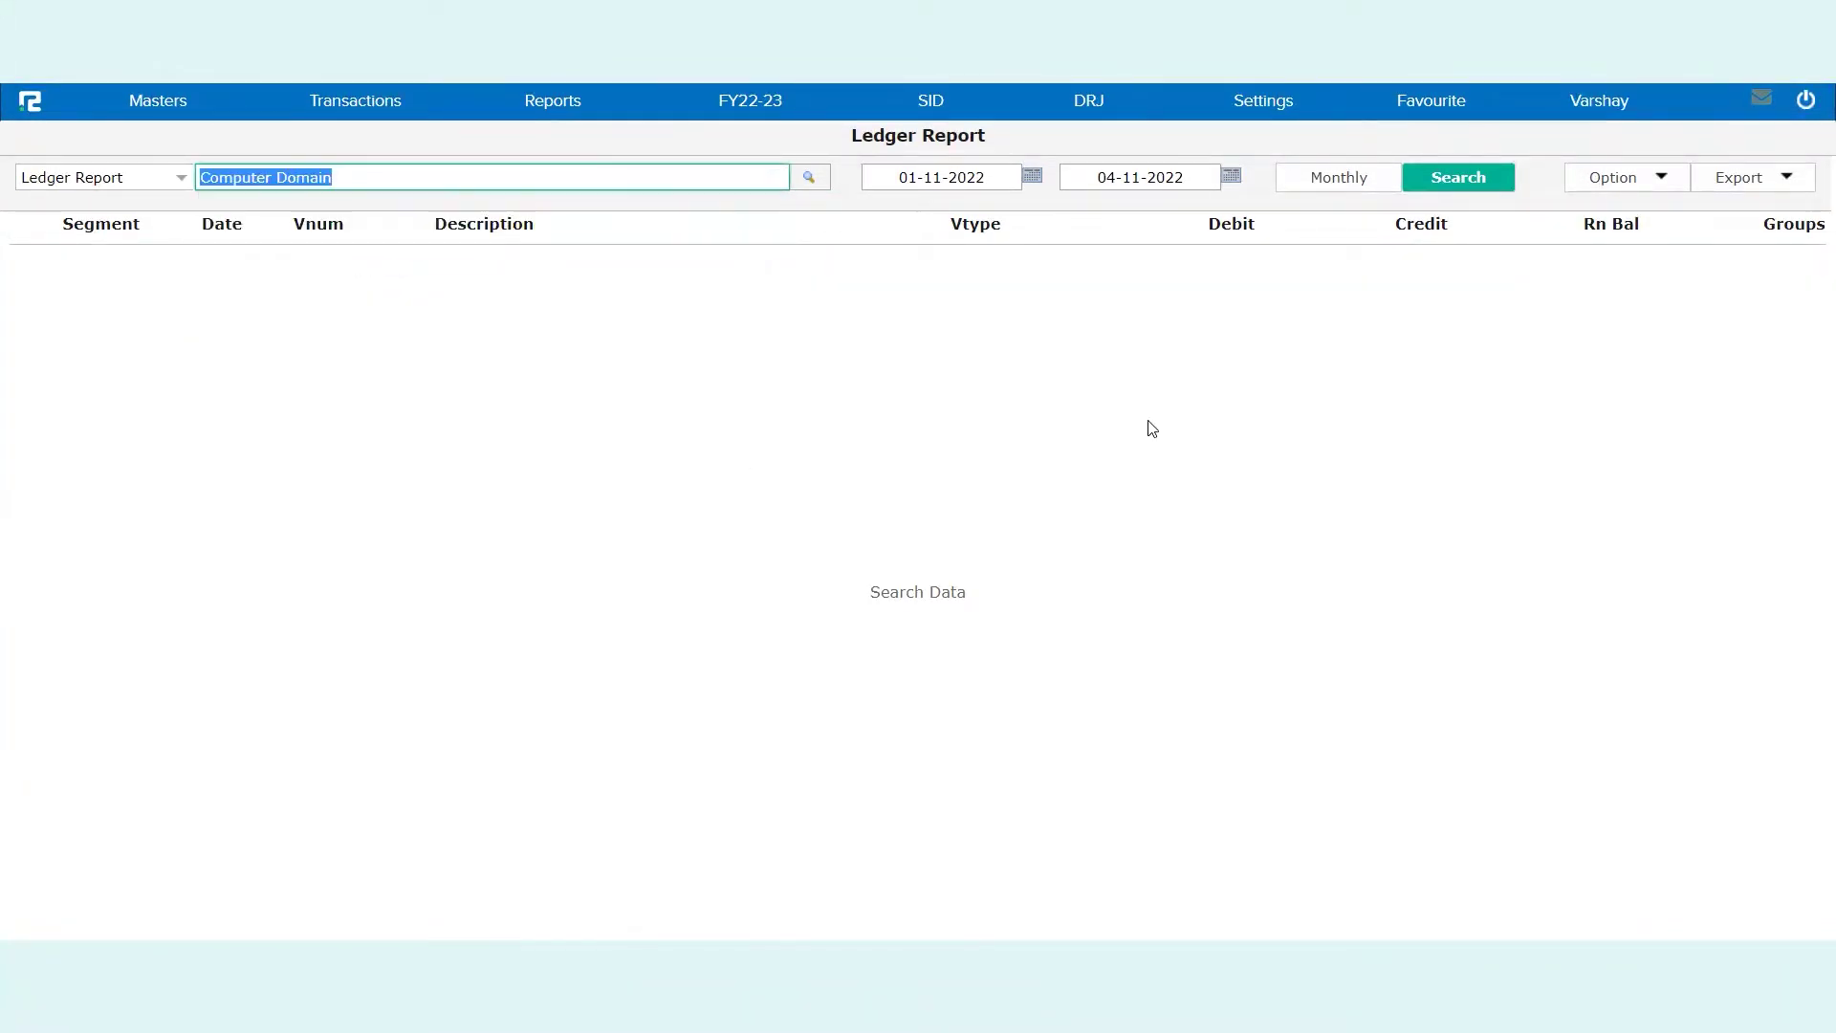
- Switch to the Admin session, leave the settings page and open the daily Ledger report
left_click(936, 902)
left_click(785, 861)
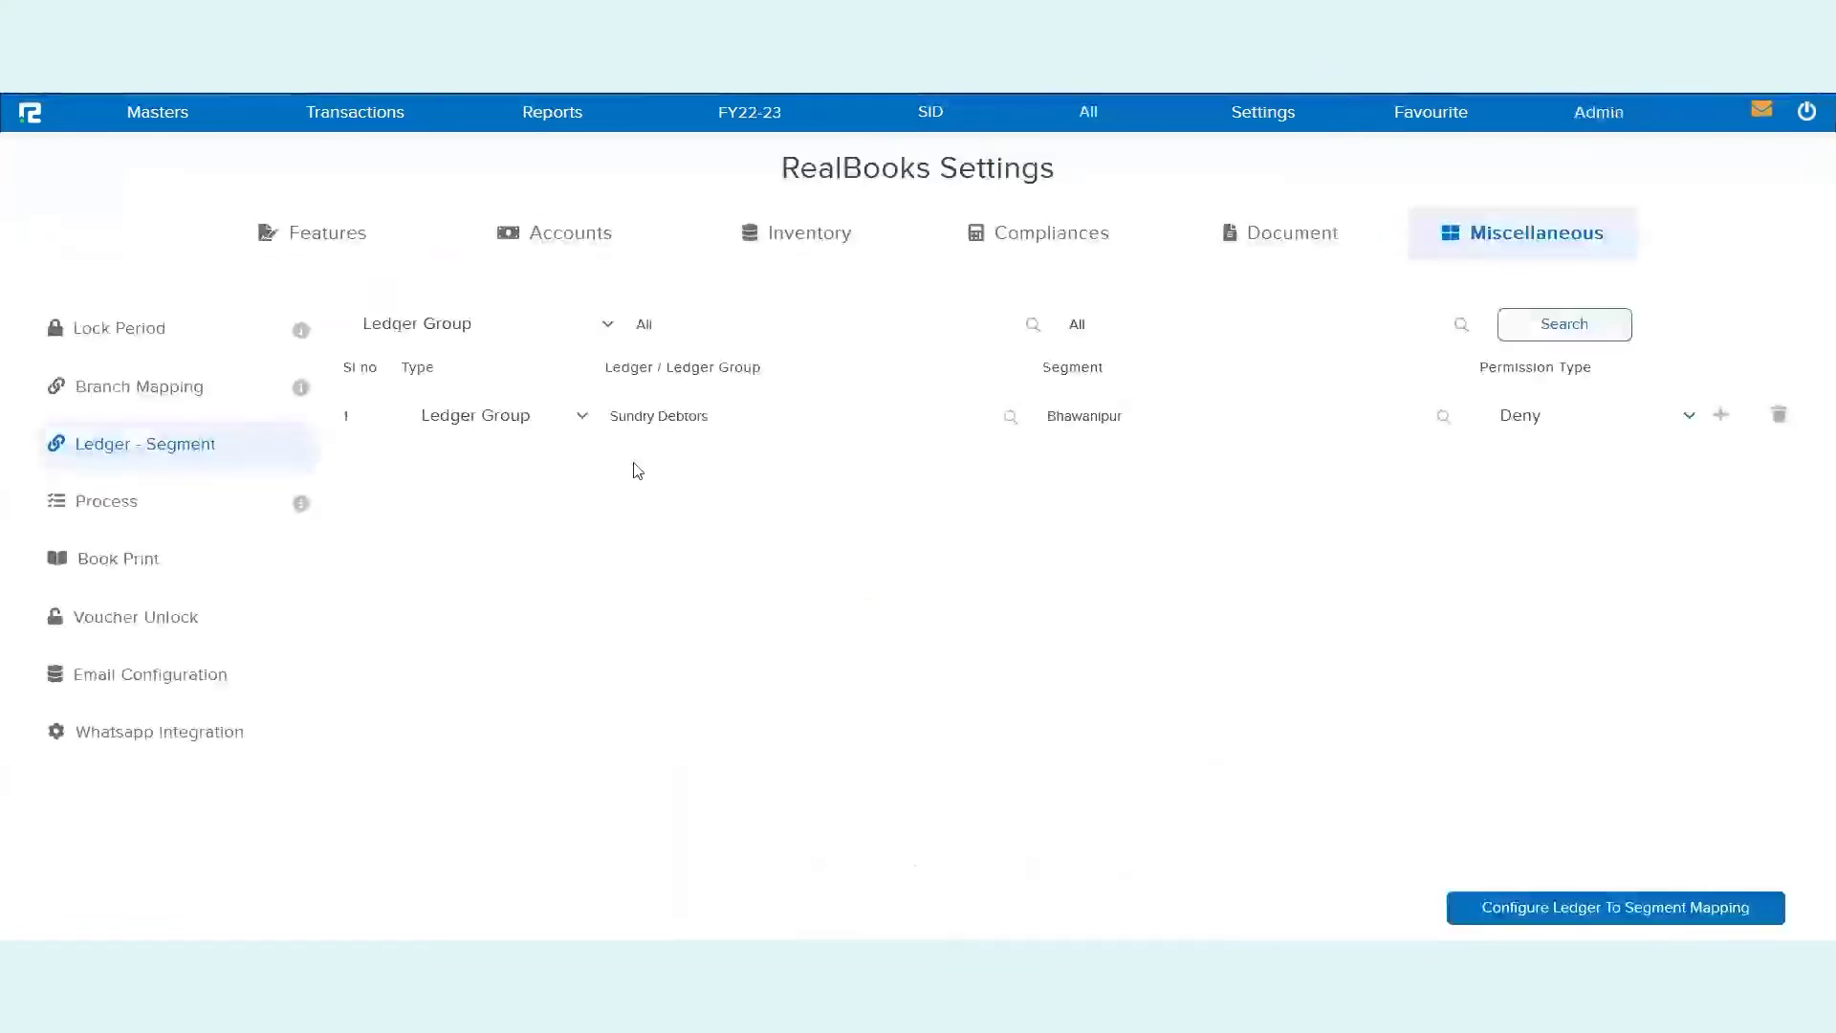
left_click(30, 115)
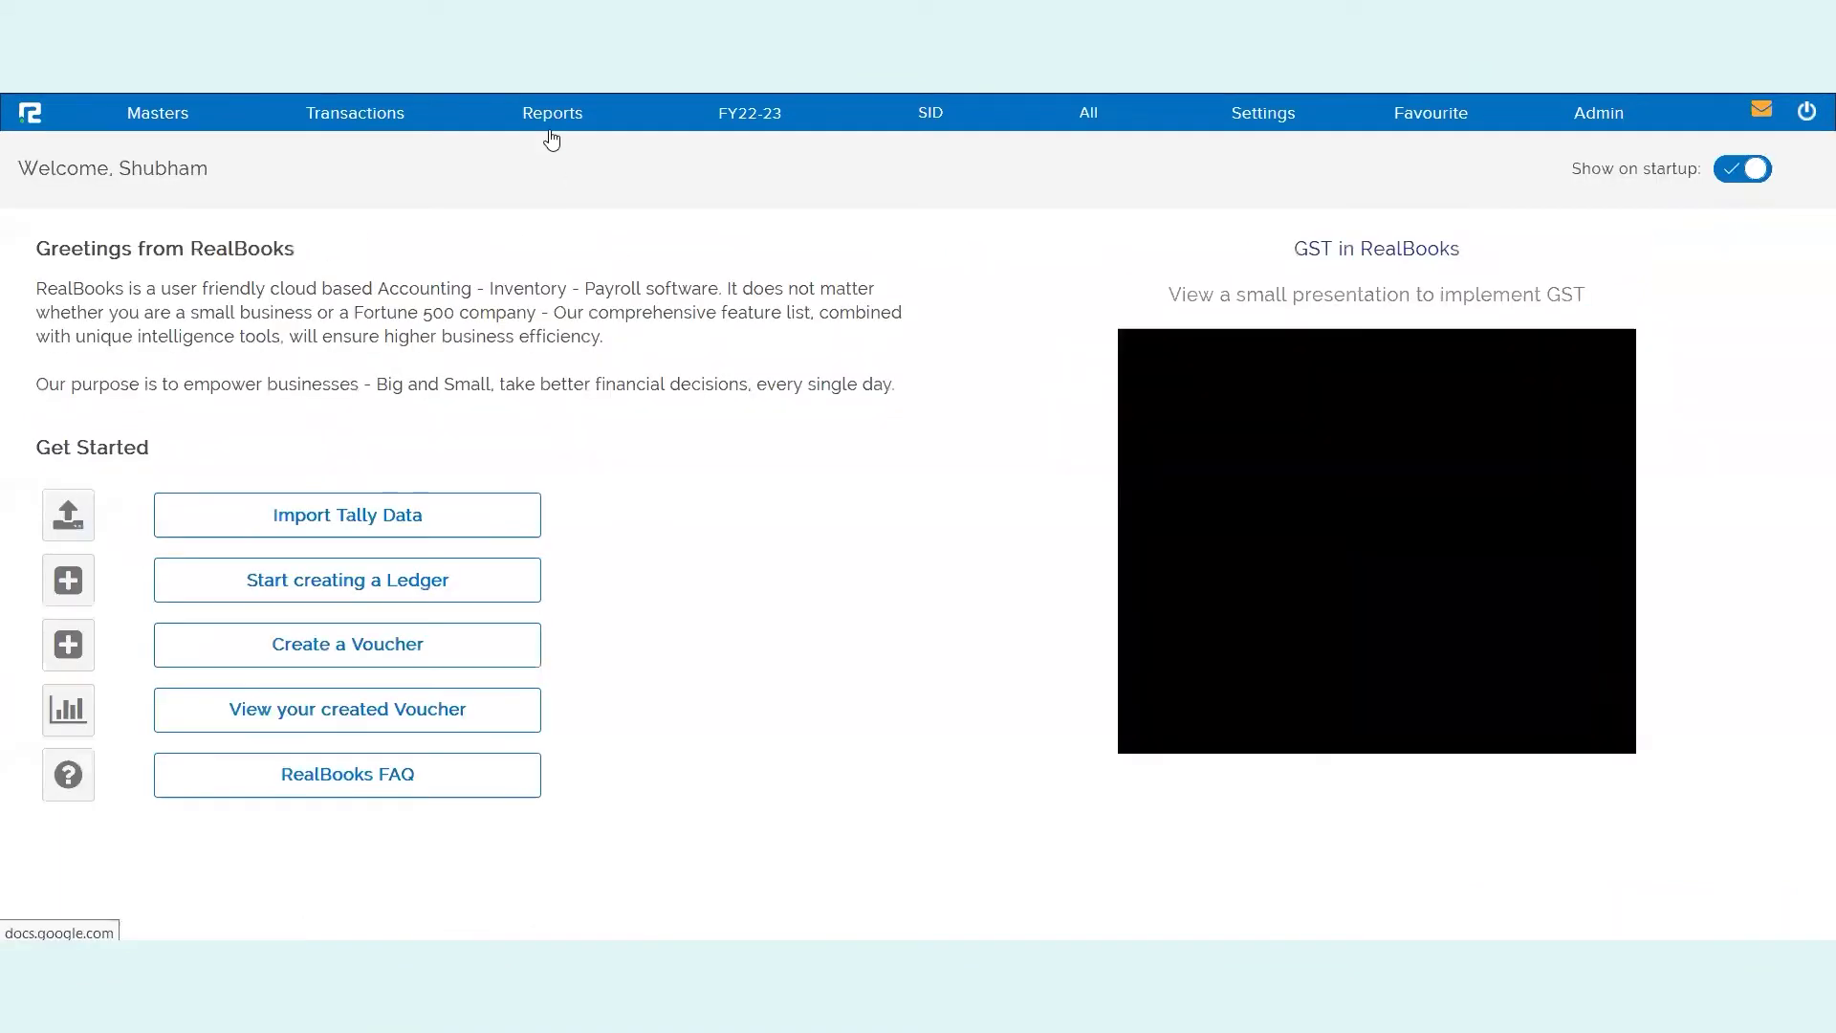
left_click(549, 115)
left_click(552, 153)
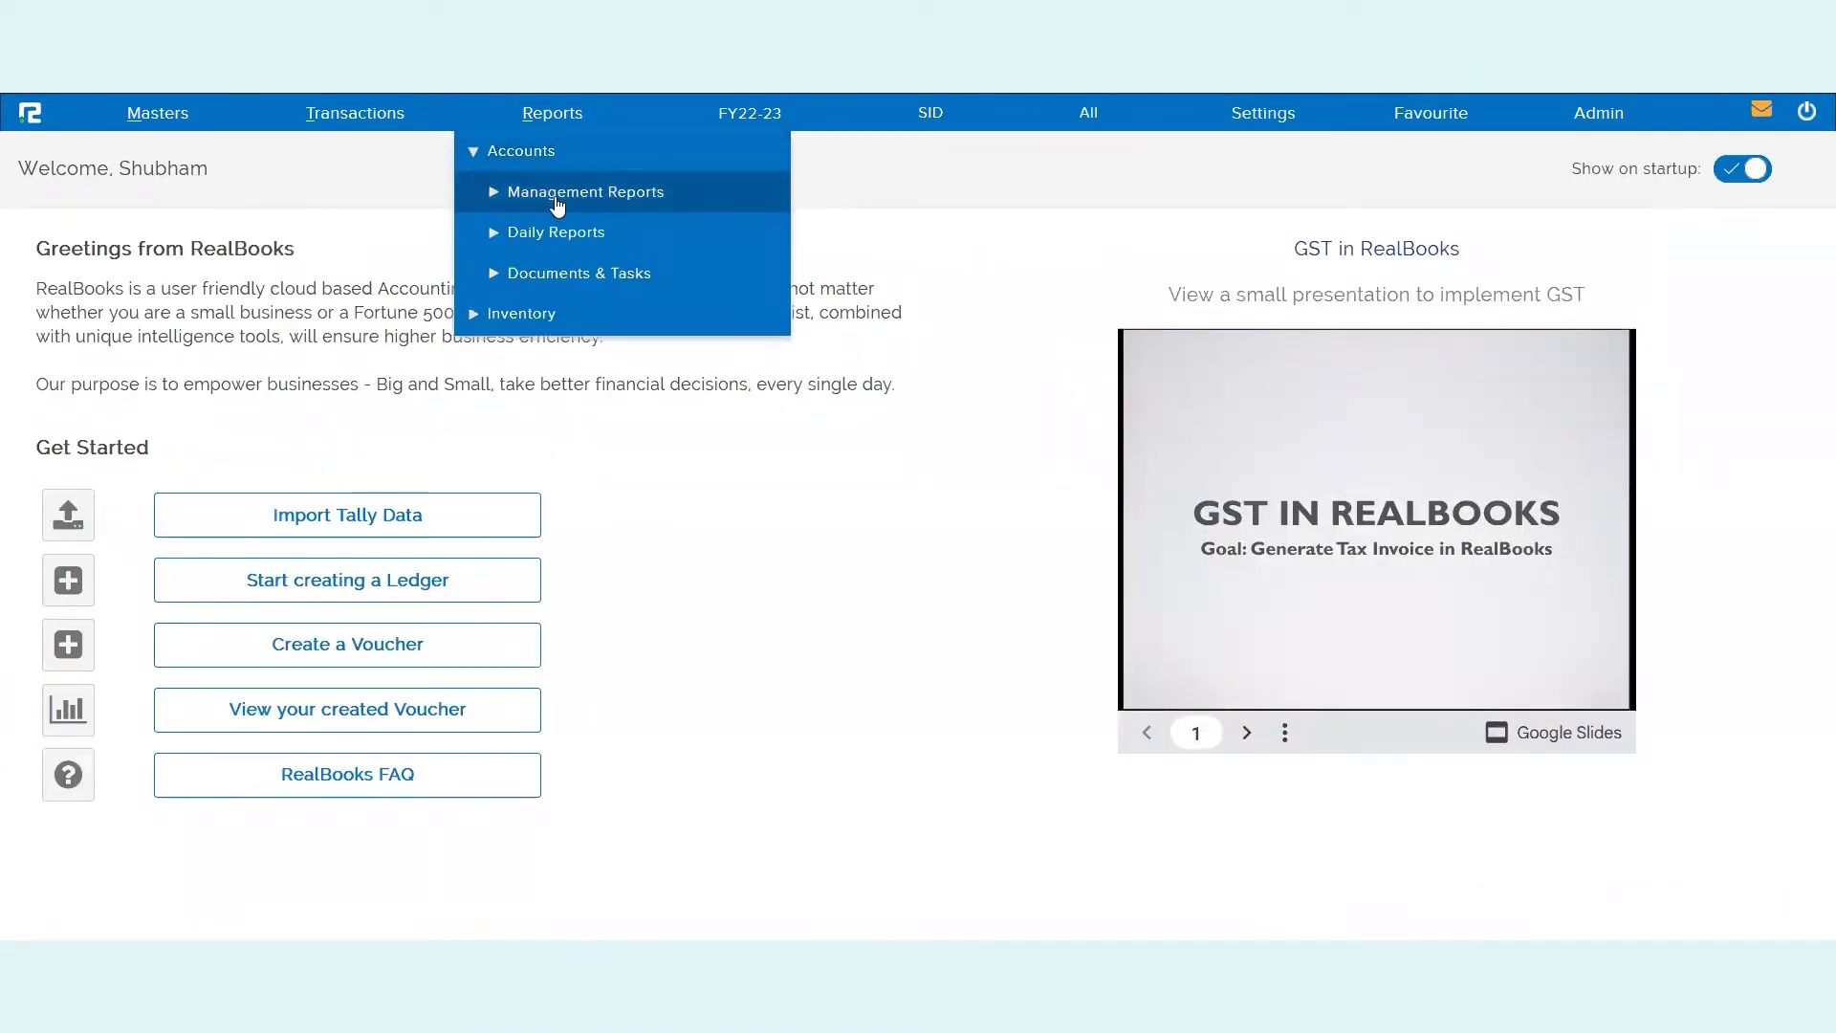
left_click(558, 233)
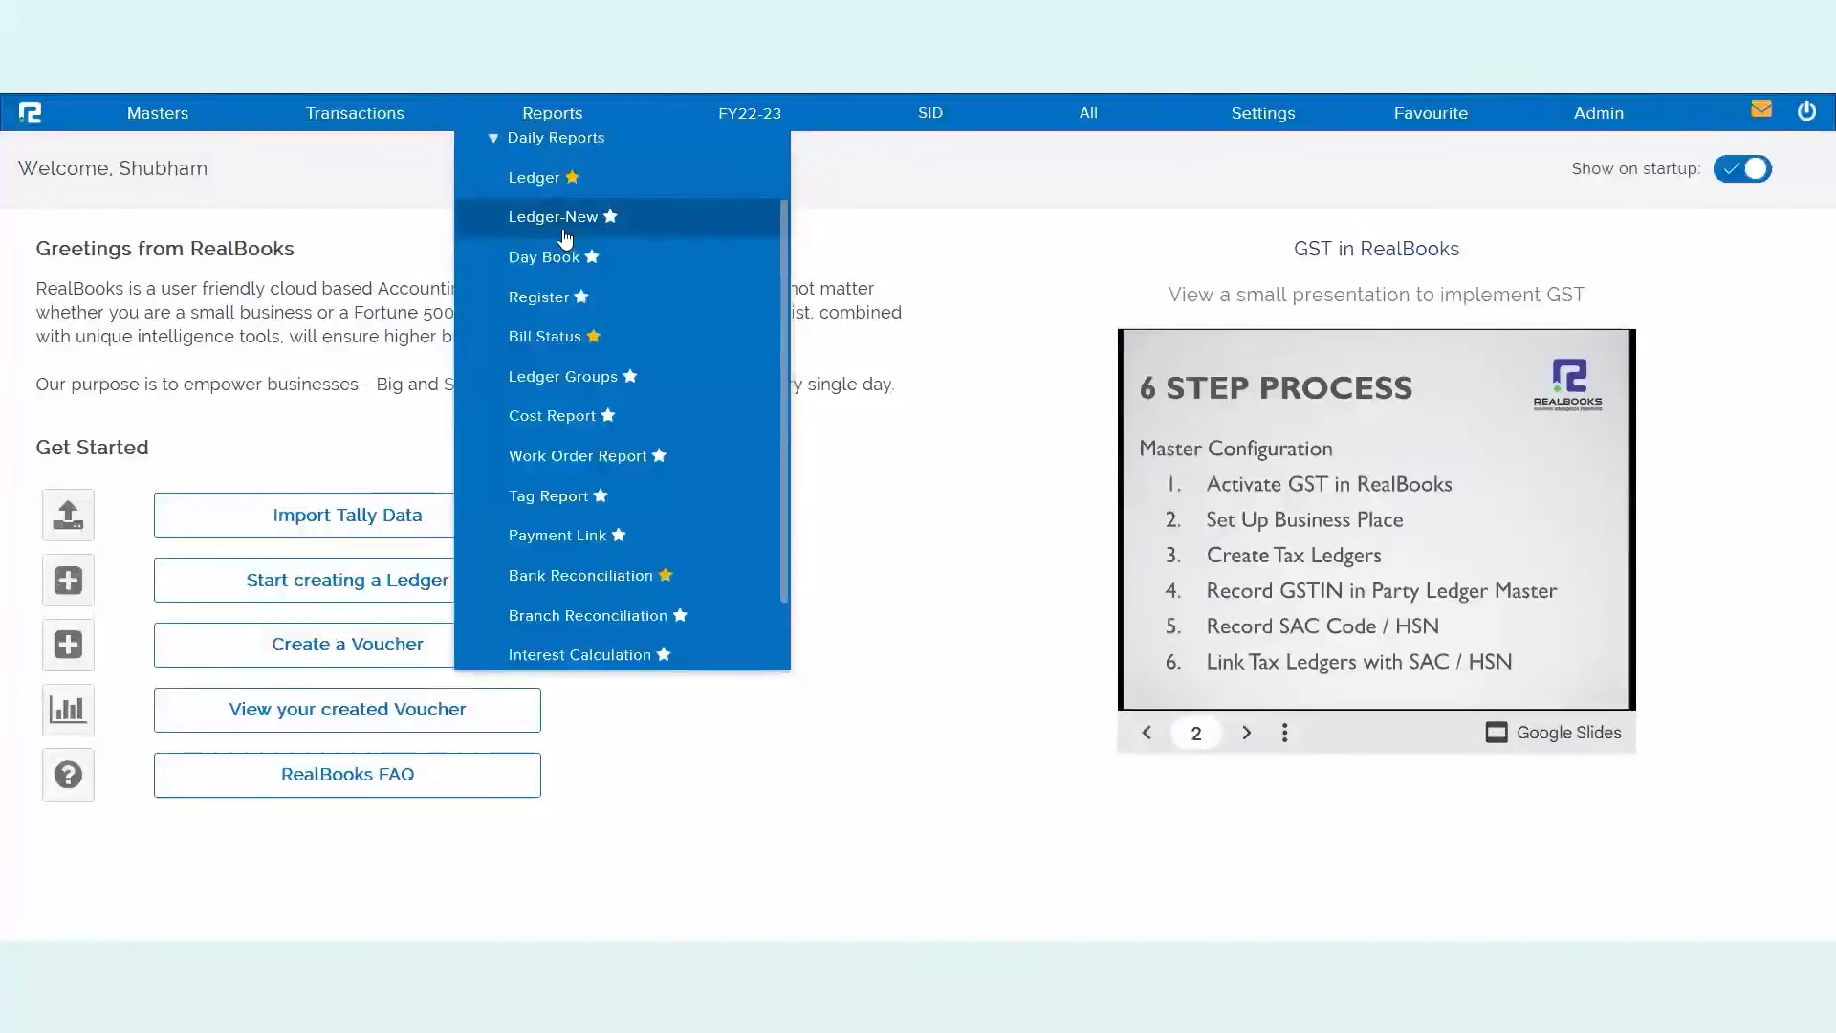
left_click(531, 177)
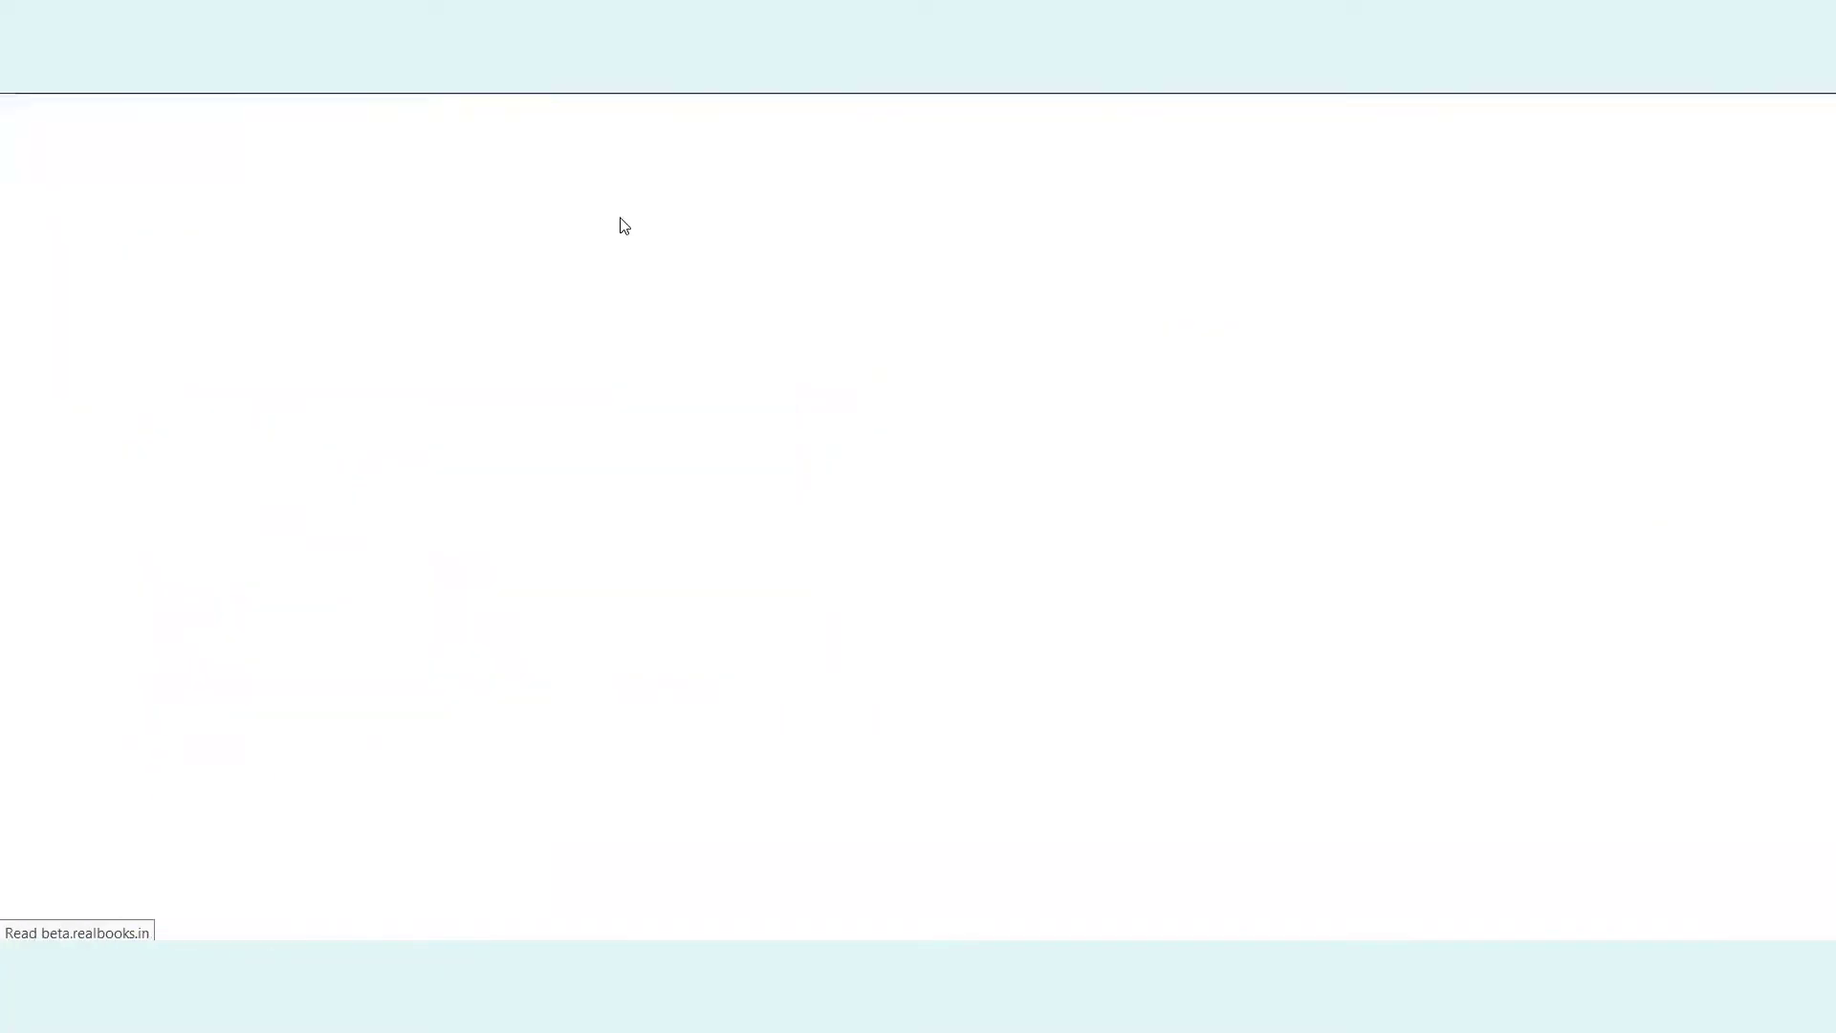
- Look up ledgers matching "compute" across all segments and clear the ledger search
type("compute")
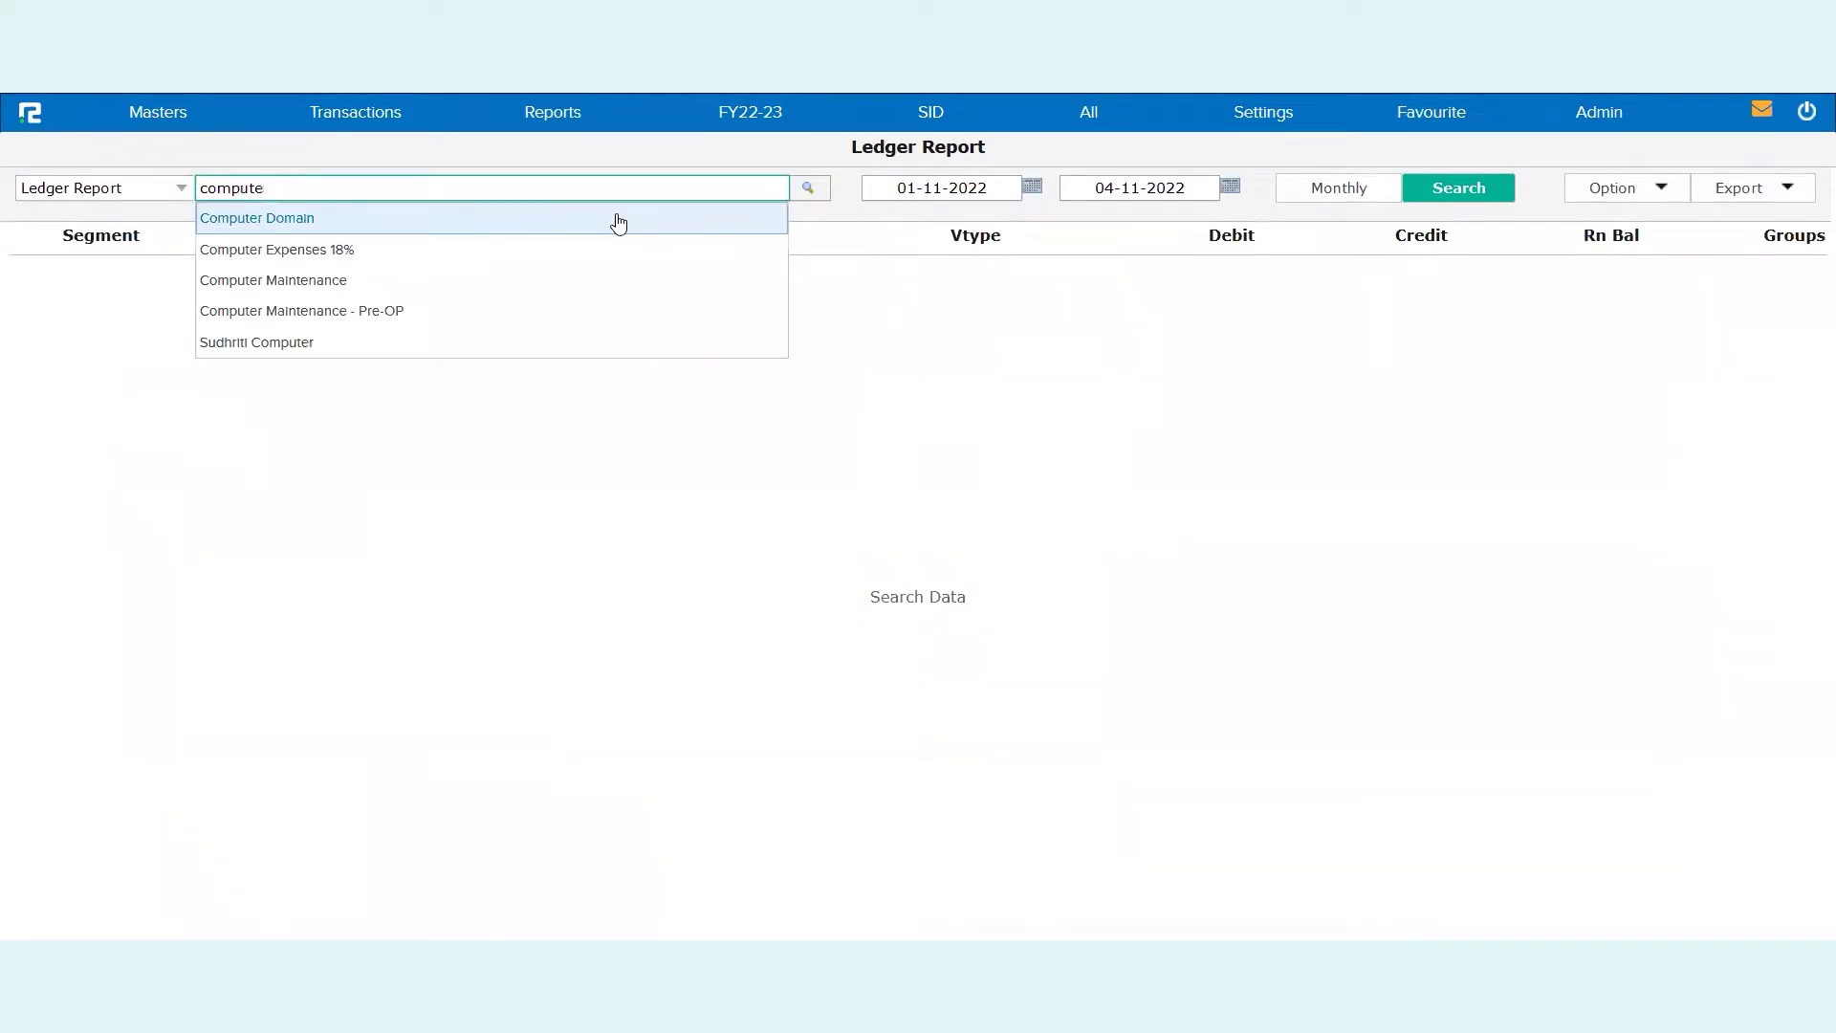
key("BackSpace")
key("BackSpace")
key("BackSpace")
key("BackSpace")
key("BackSpace")
left_click(827, 539)
- Look up ledgers matching "compute" under the Bhawanipur segment, and set the active segment back to All
left_click(1077, 112)
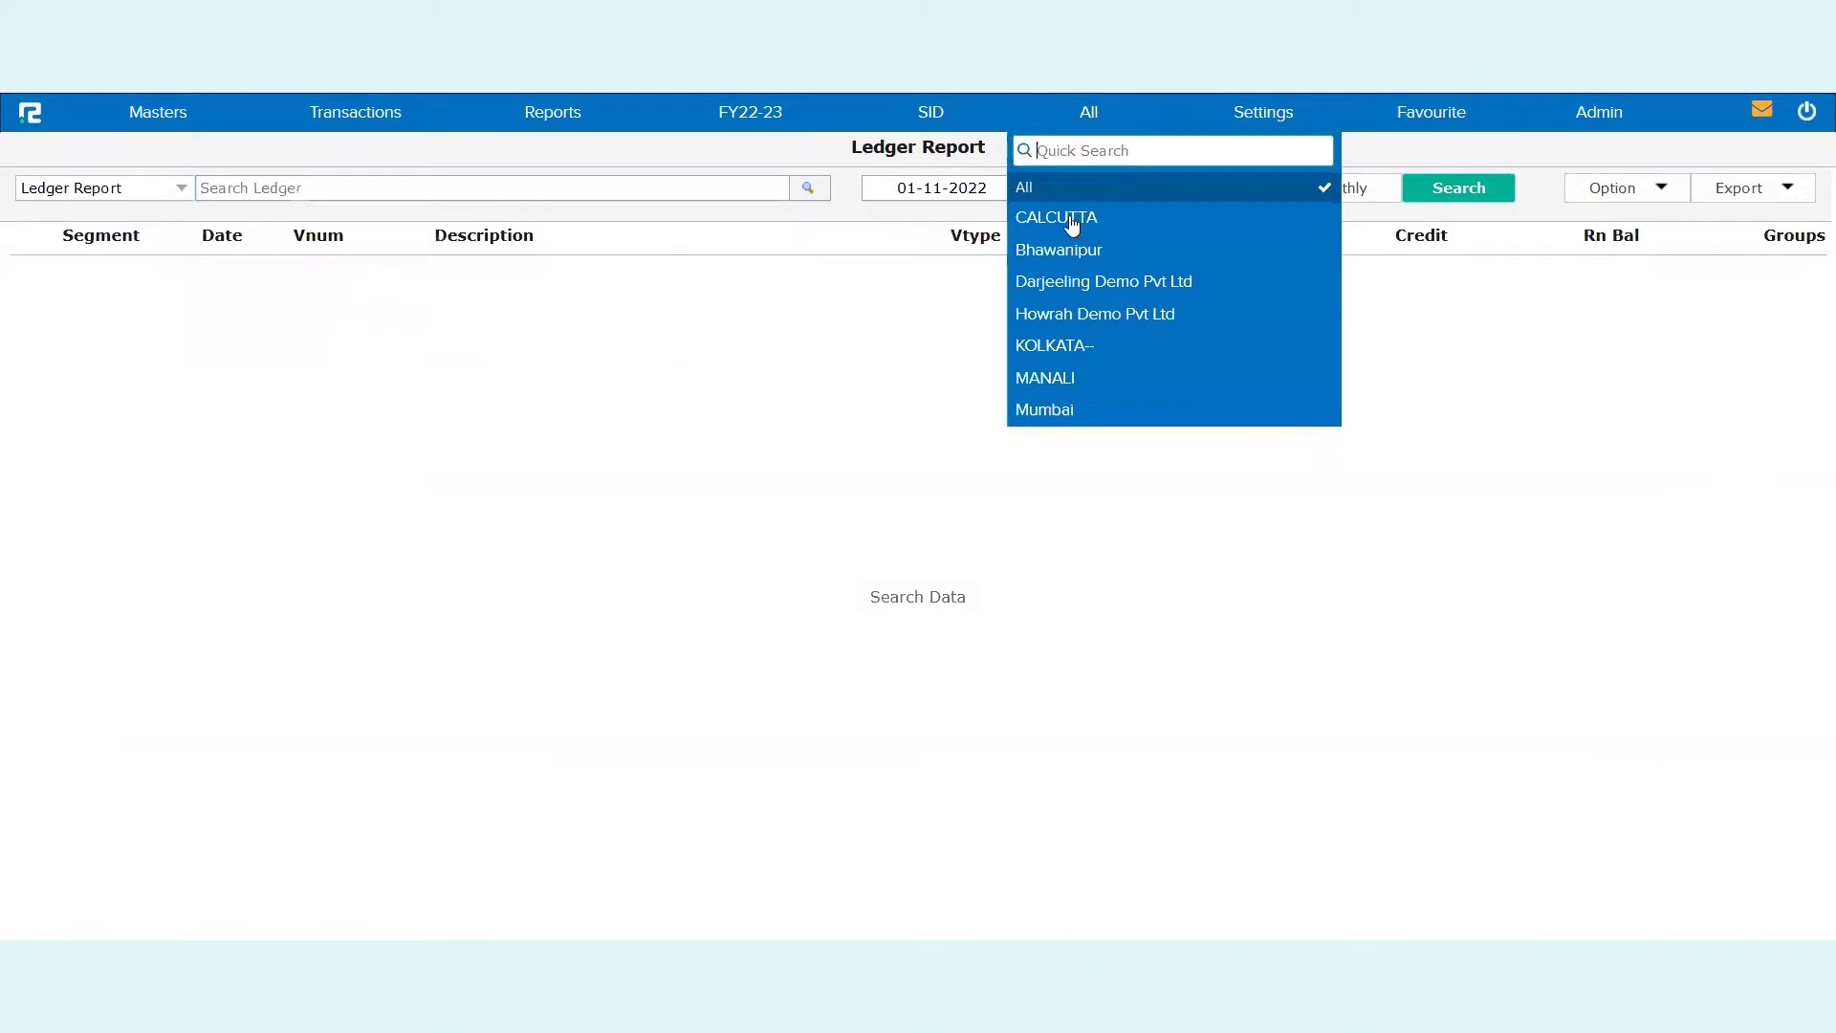
left_click(1080, 256)
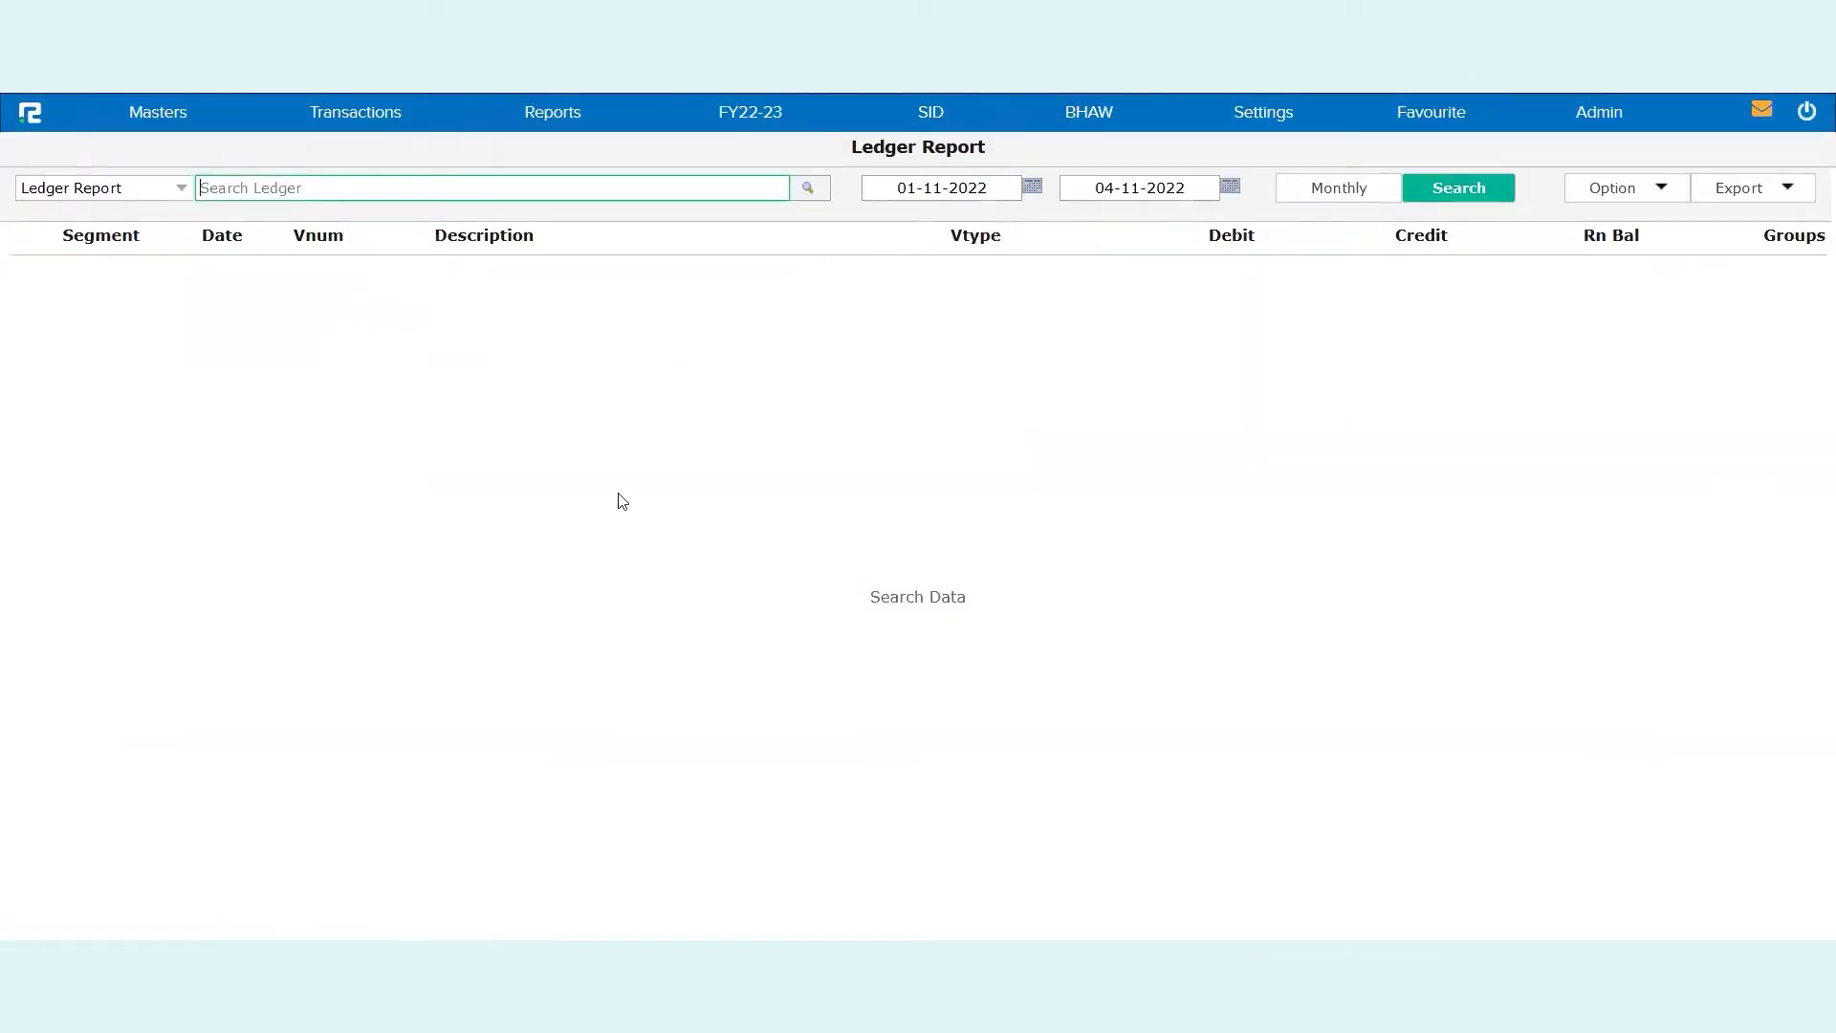
type("compute")
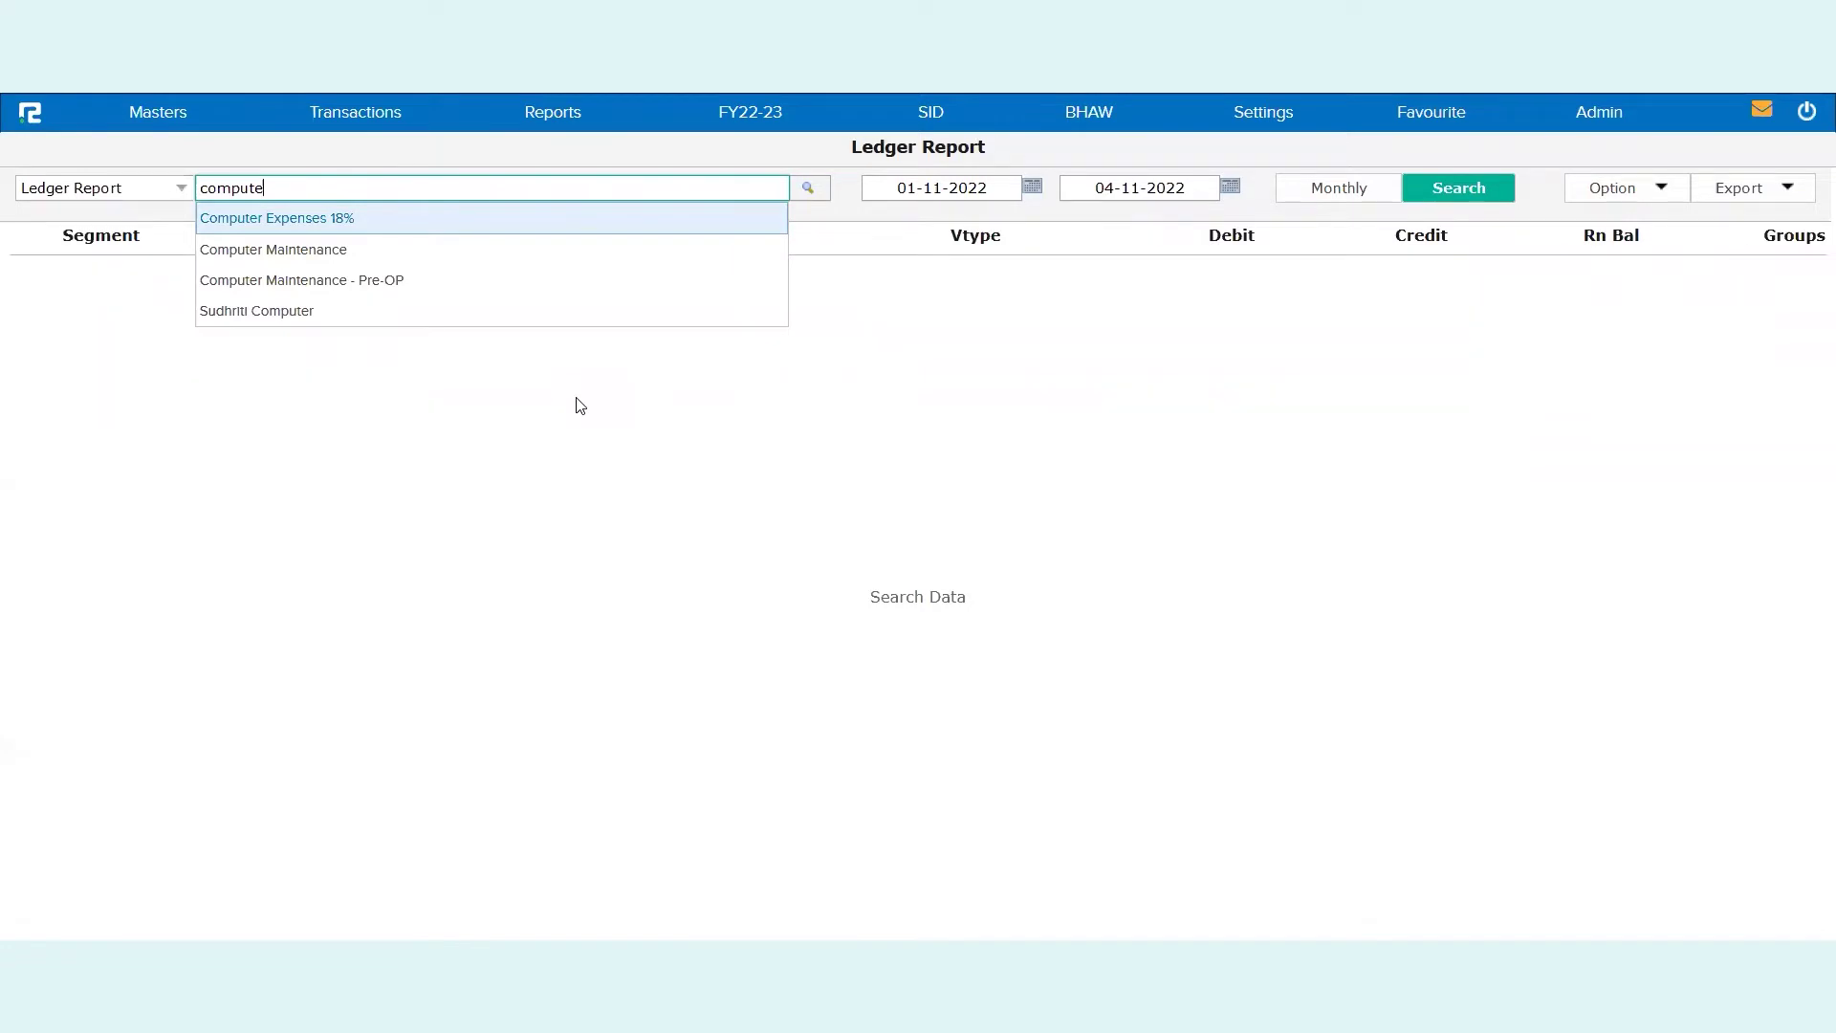
left_click(1092, 121)
left_click(1087, 196)
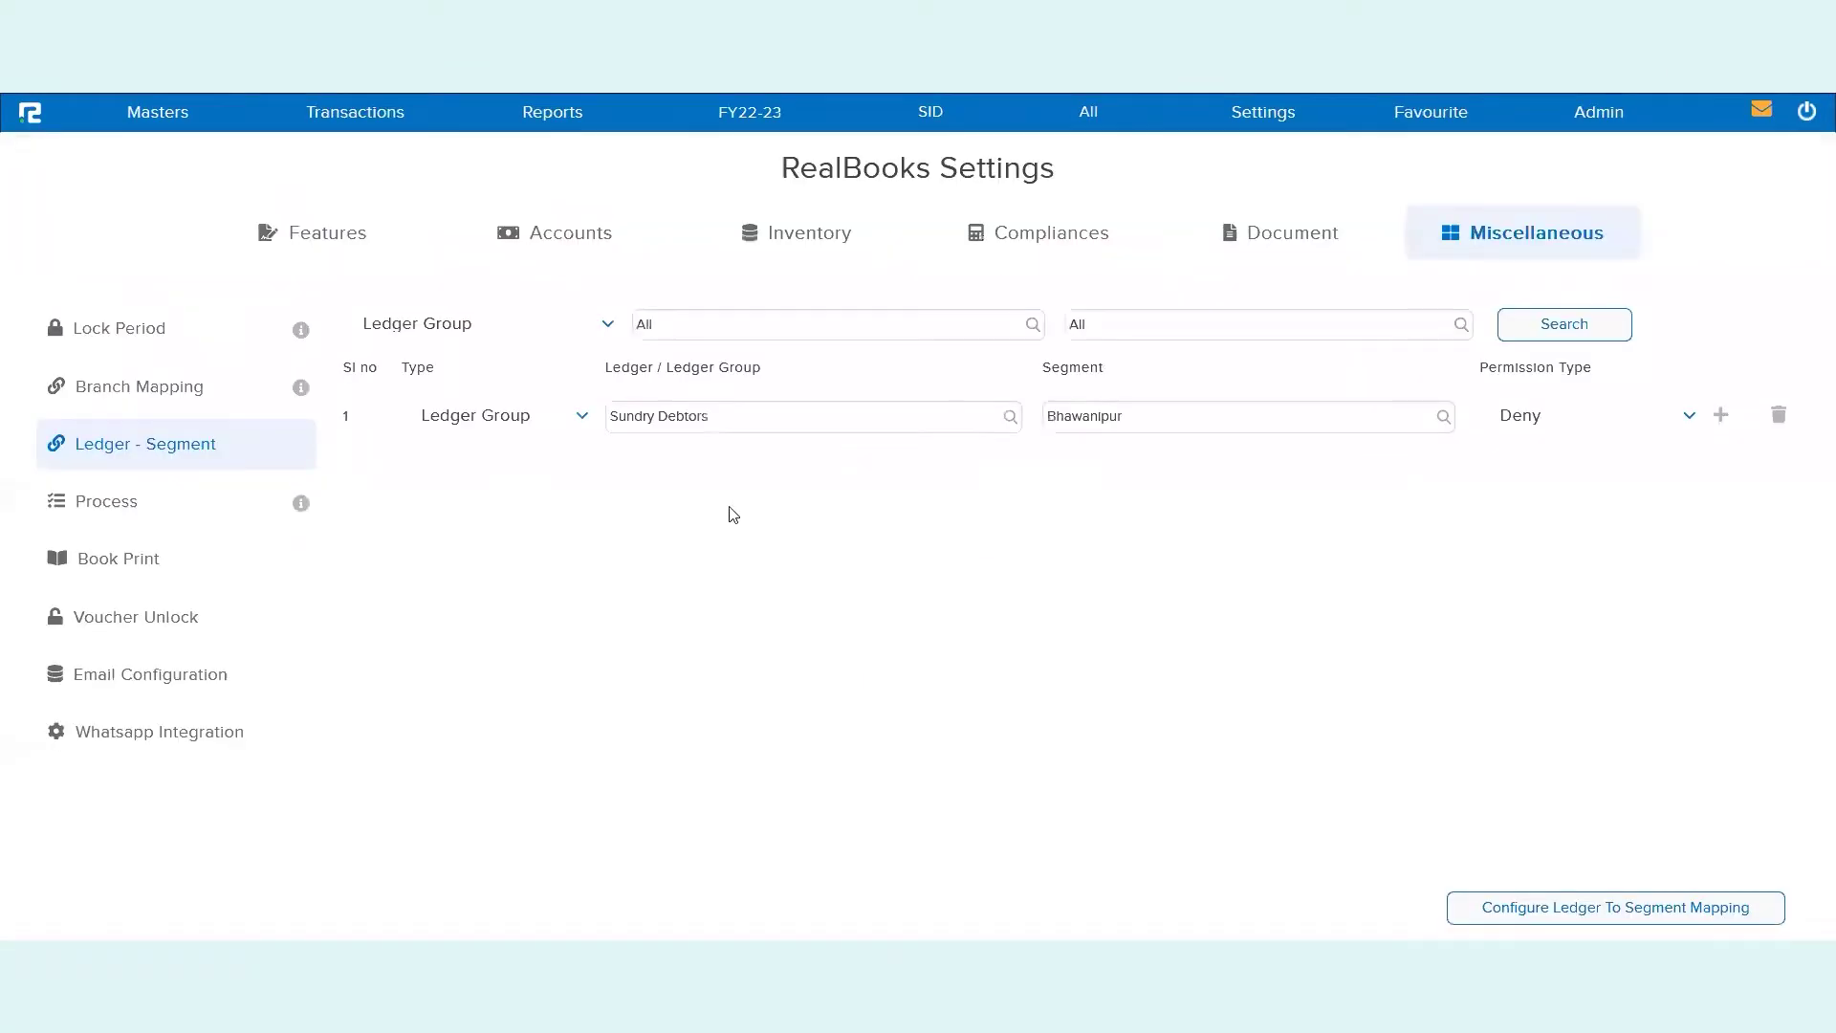
- In the general Accounts settings, set Permission Type to User Wise Permission and enable Voucher Type Permission
left_click(555, 233)
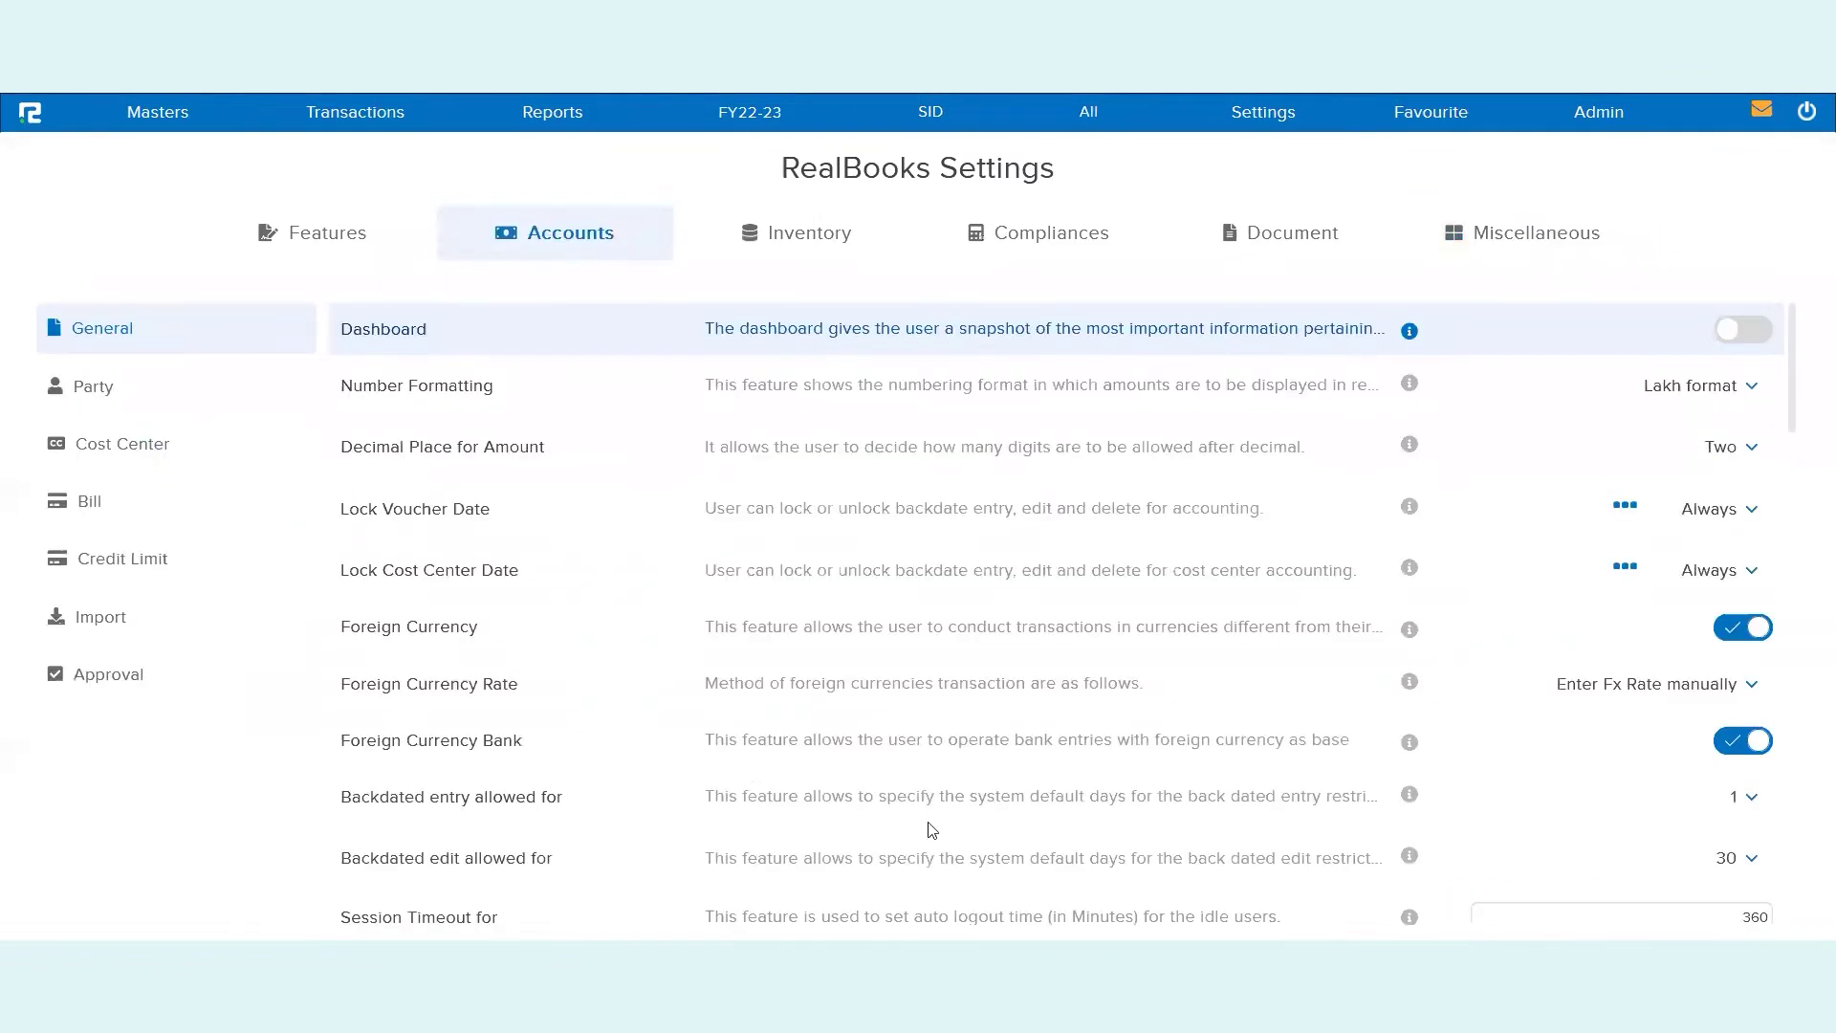
scroll(932, 831, "down", 7)
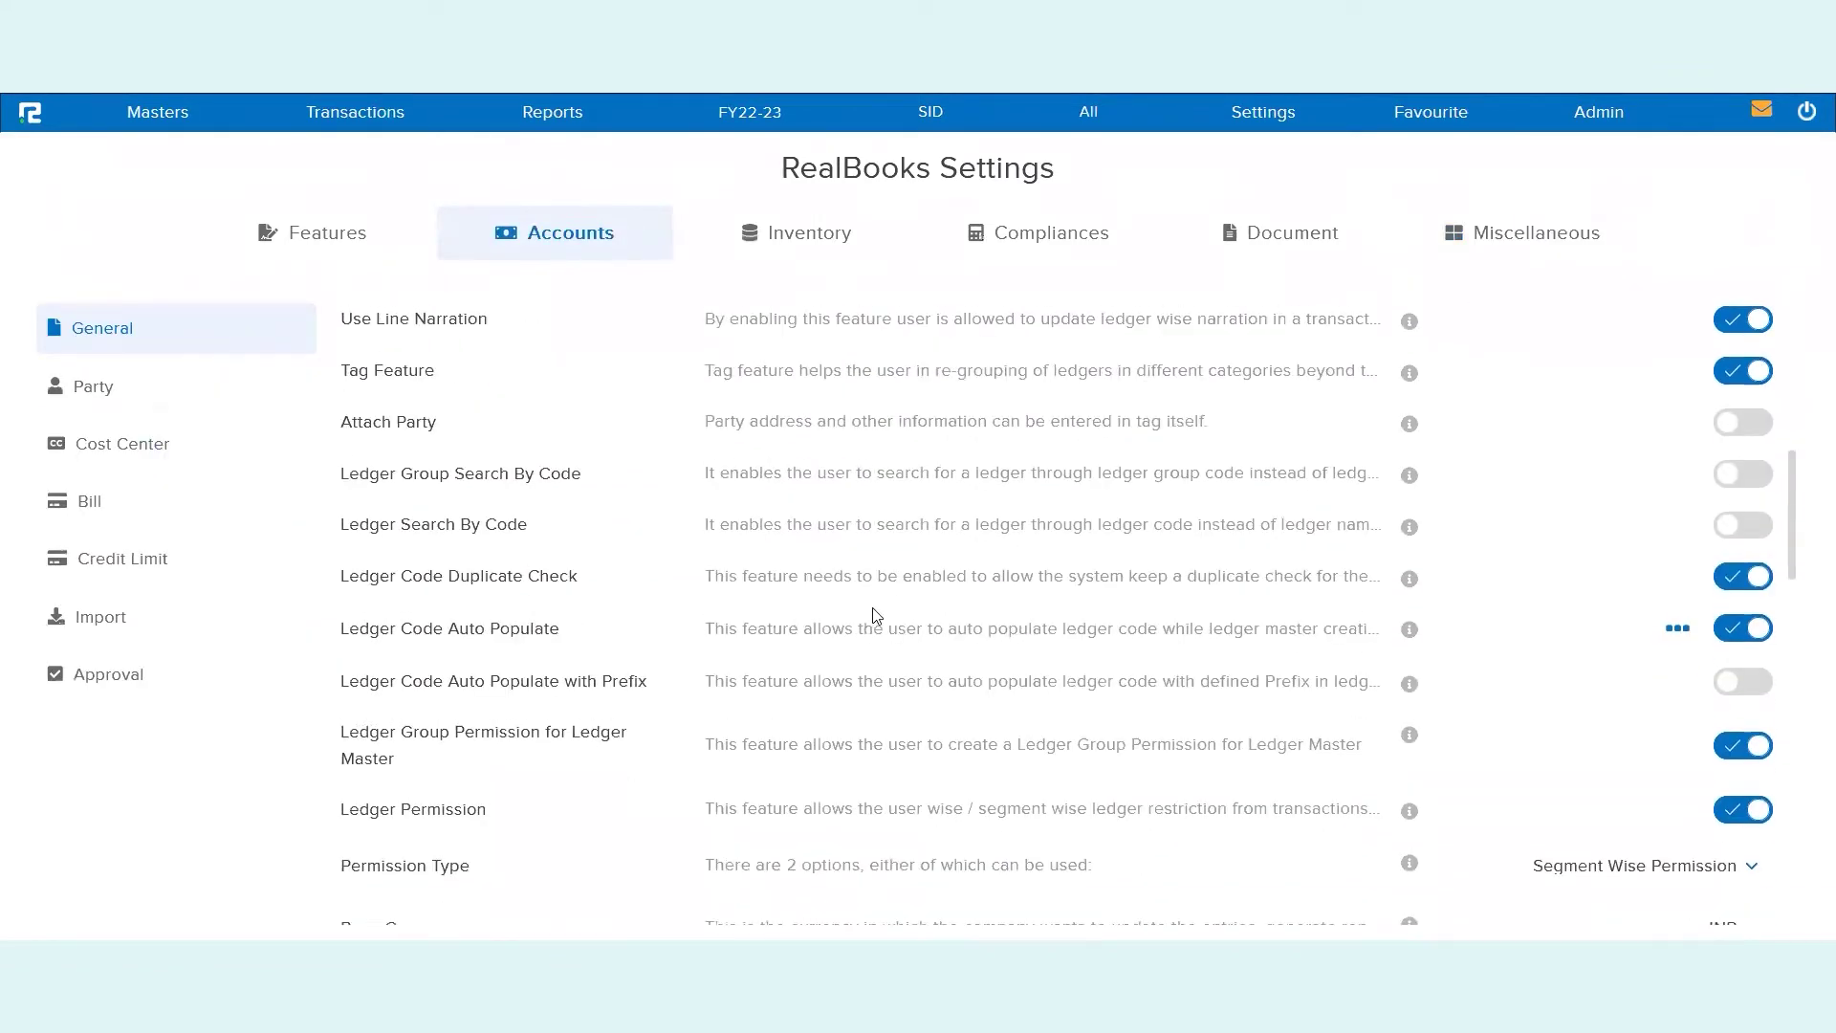
scroll(1009, 777, "down", 5)
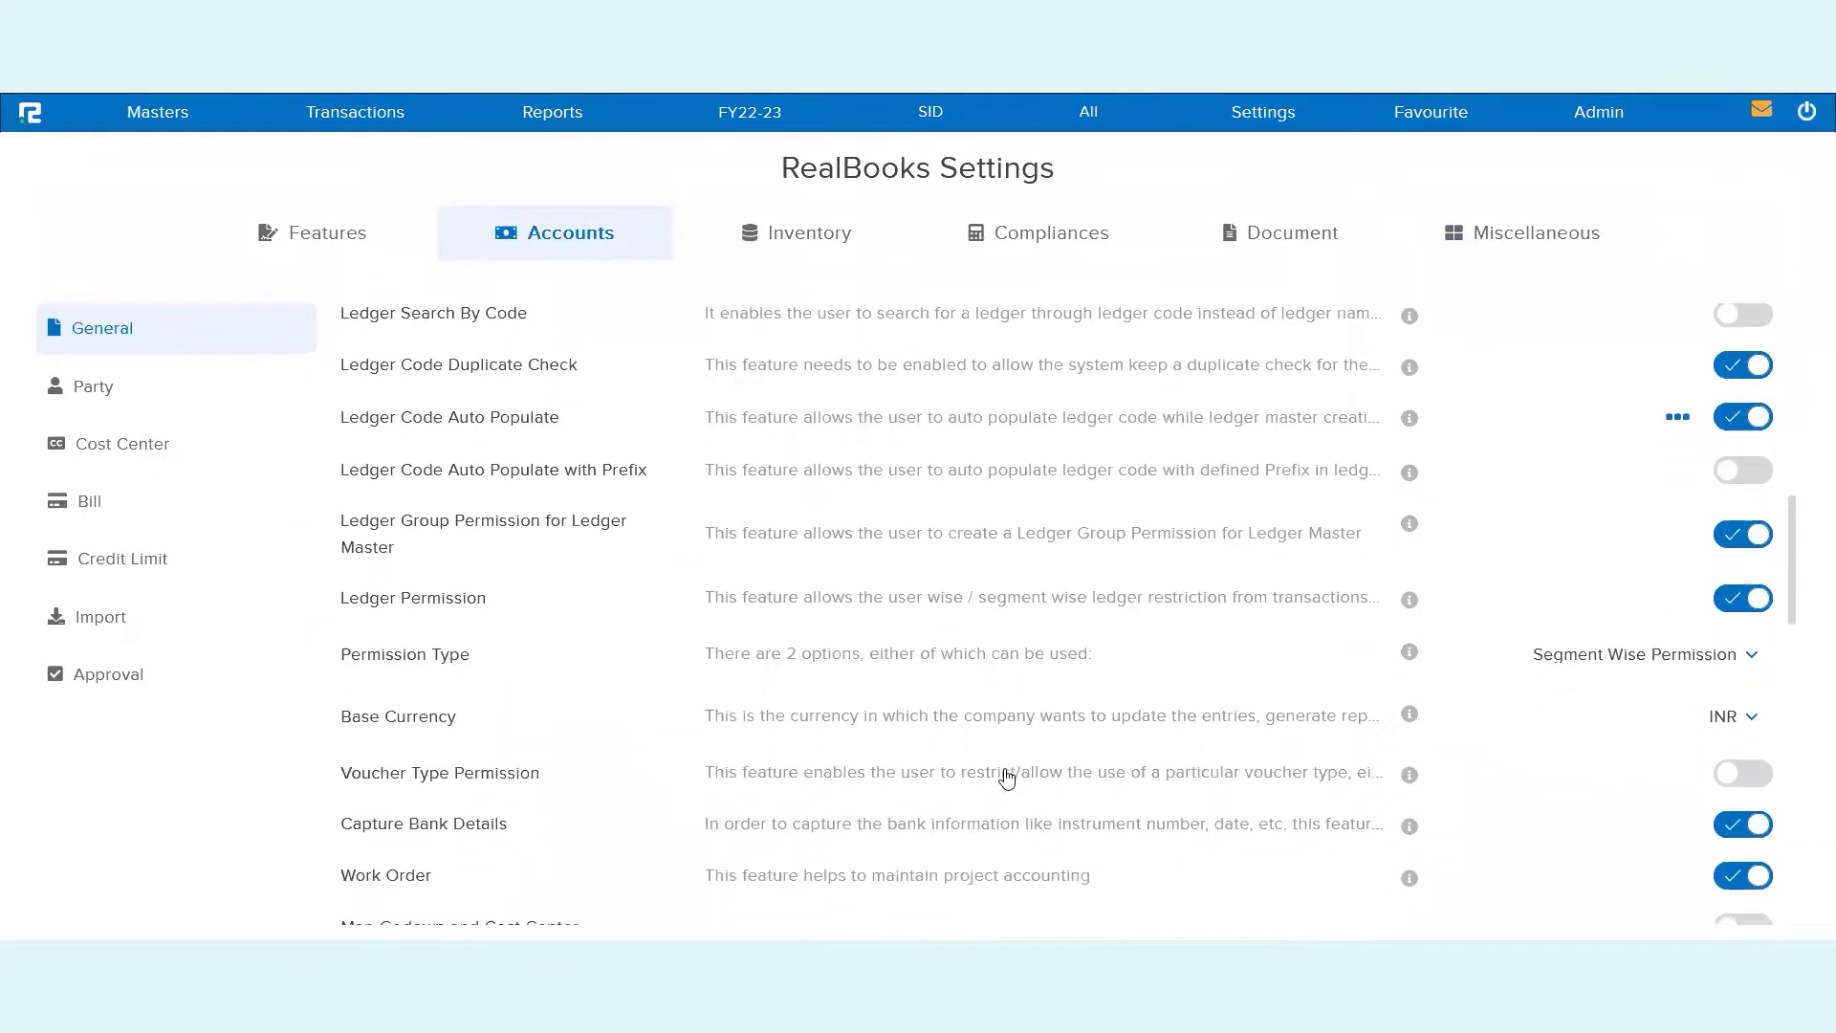
scroll(1009, 776, "down", 2)
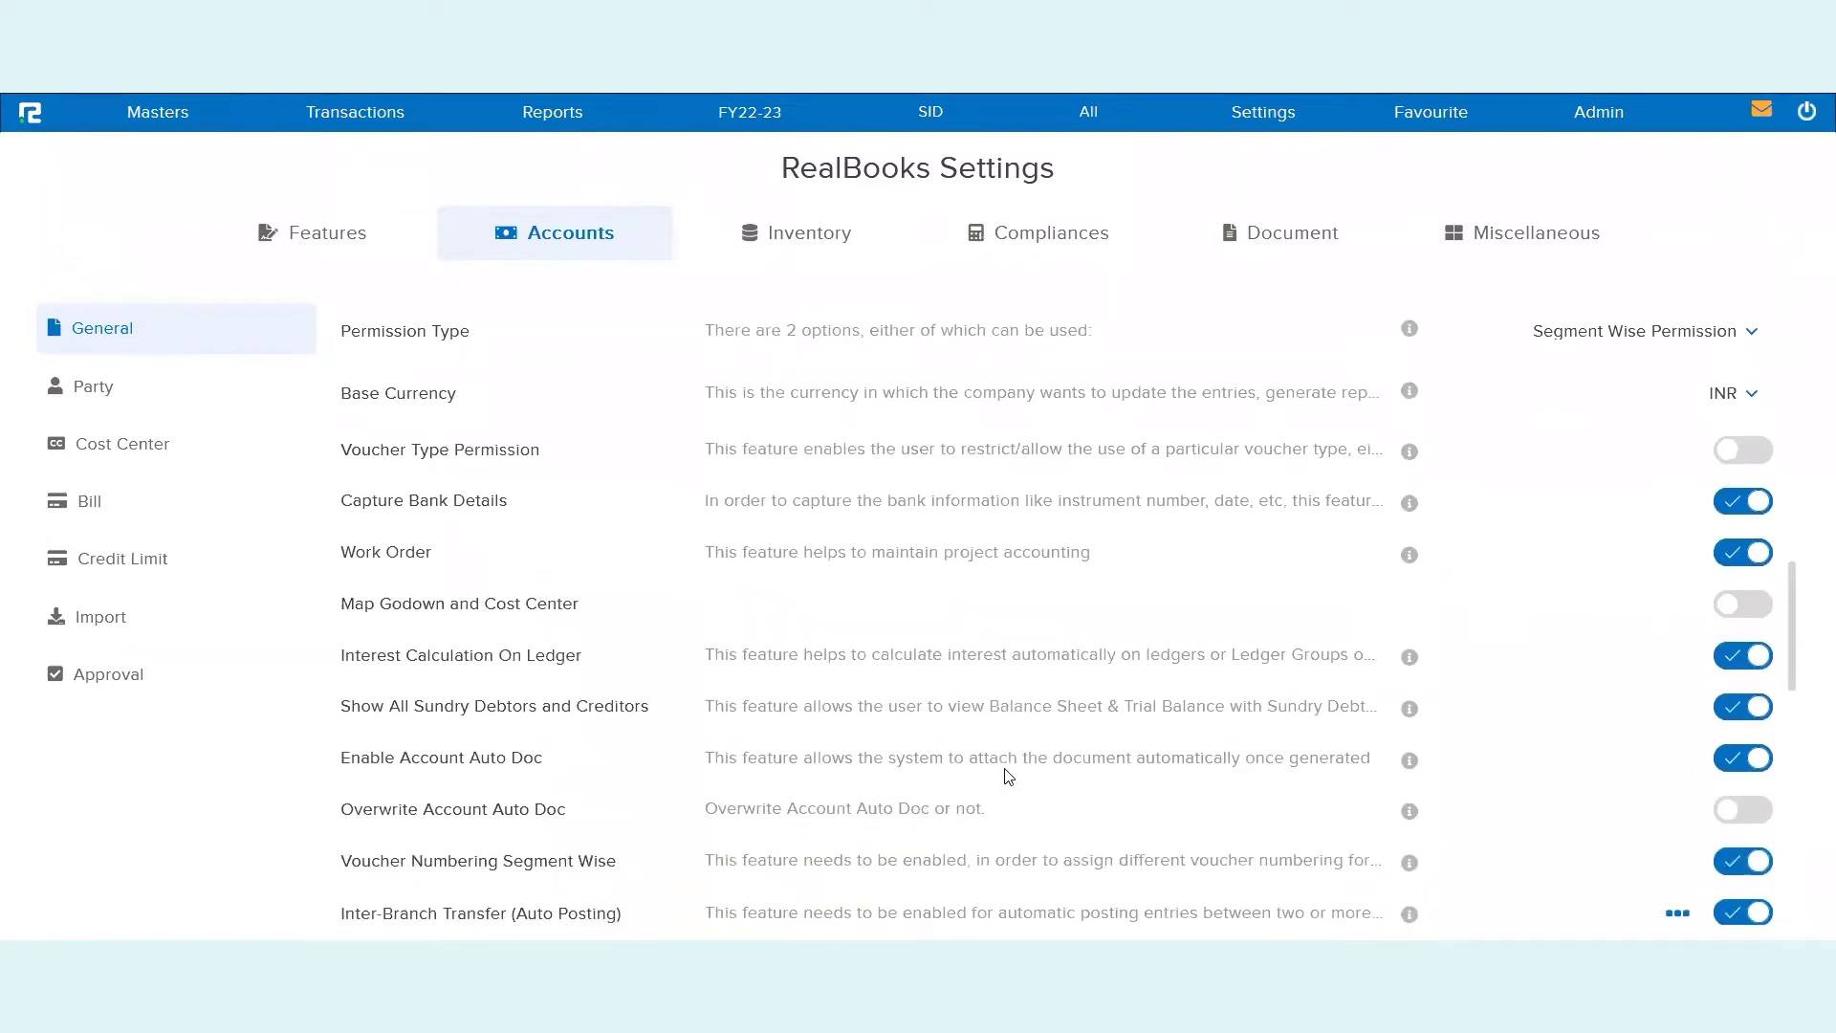
scroll(1009, 776, "down", 4)
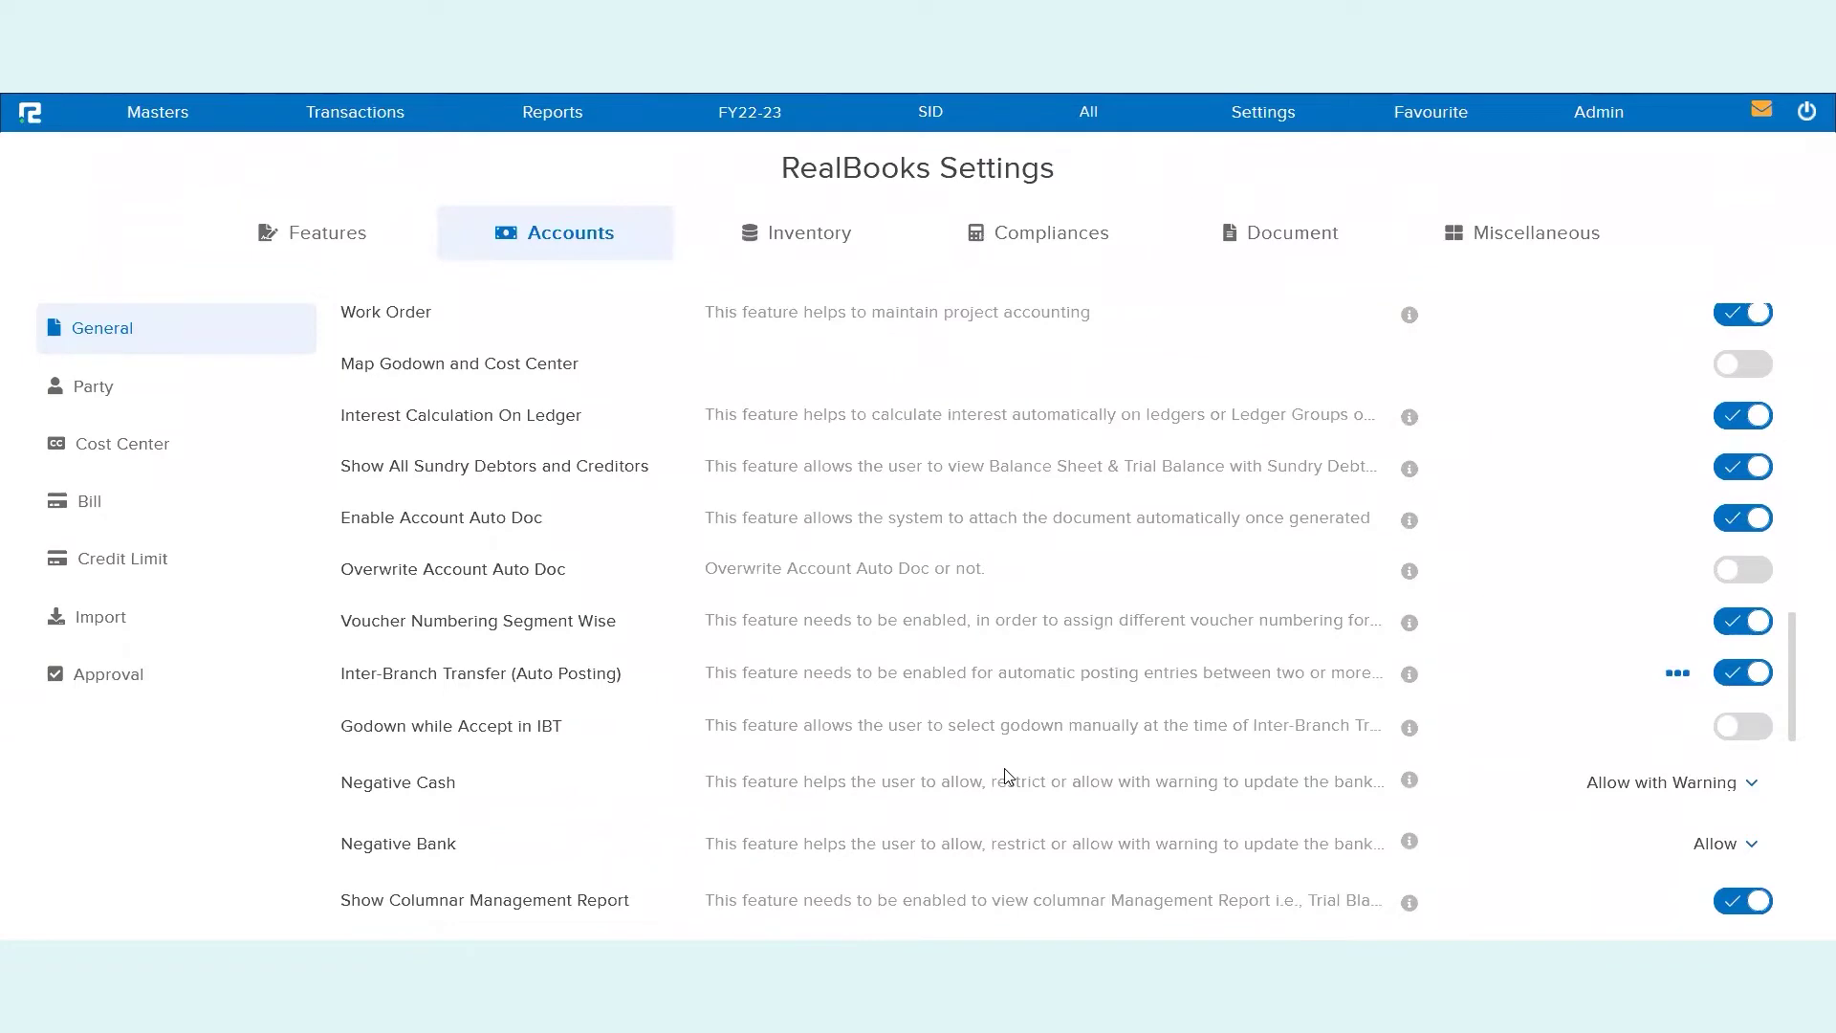
scroll(1004, 770, "down", 7)
scroll(1009, 776, "down", 4)
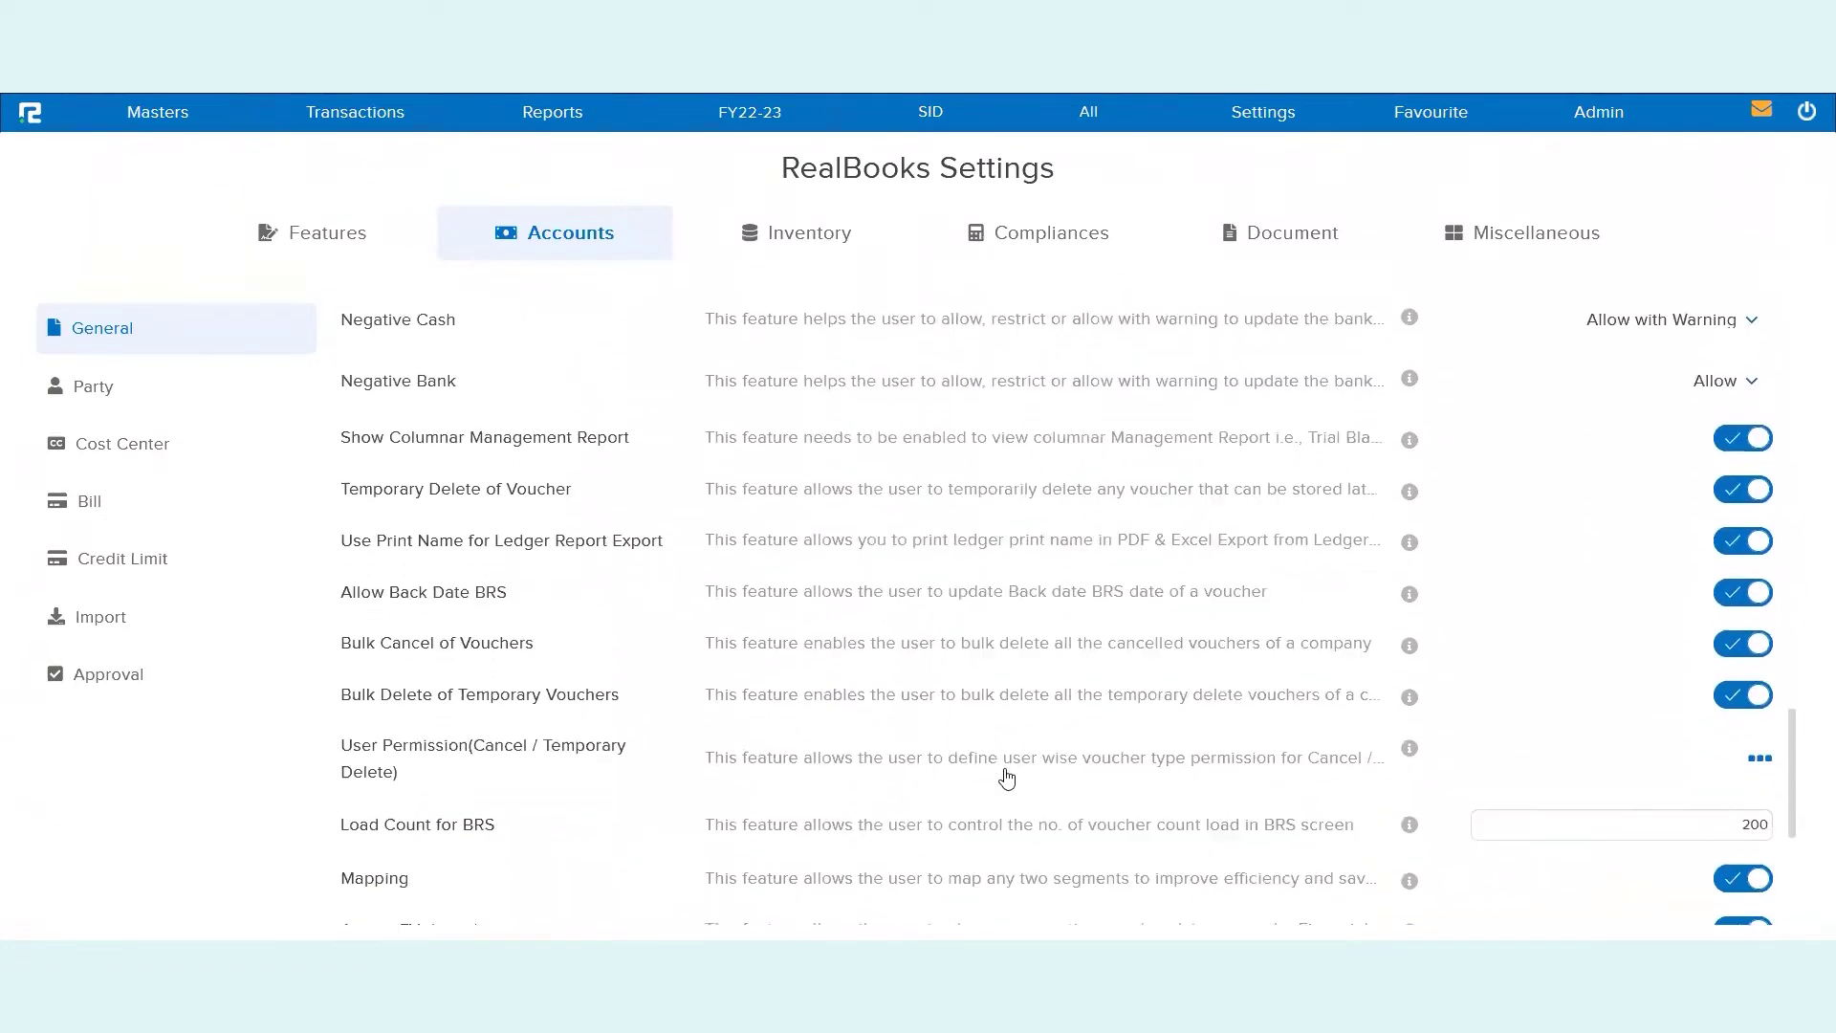
scroll(1007, 780, "up", 3)
scroll(1007, 780, "up", 3)
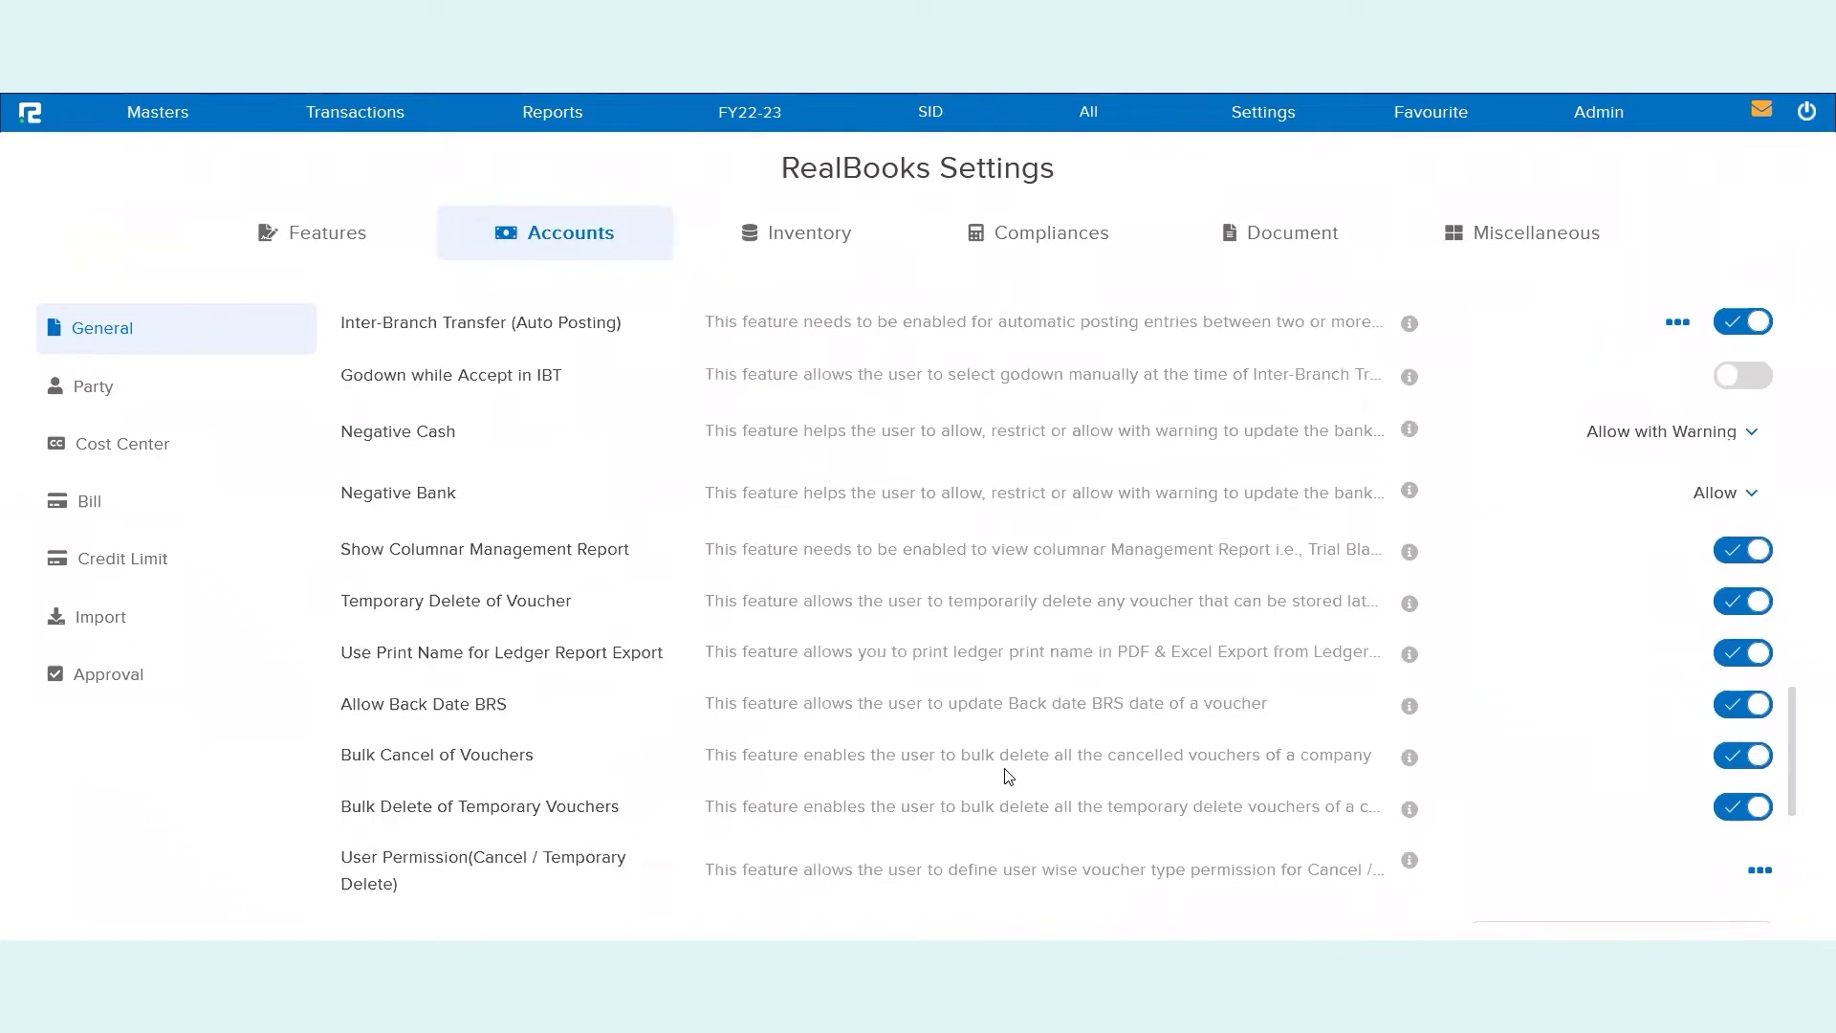
scroll(1009, 777, "up", 12)
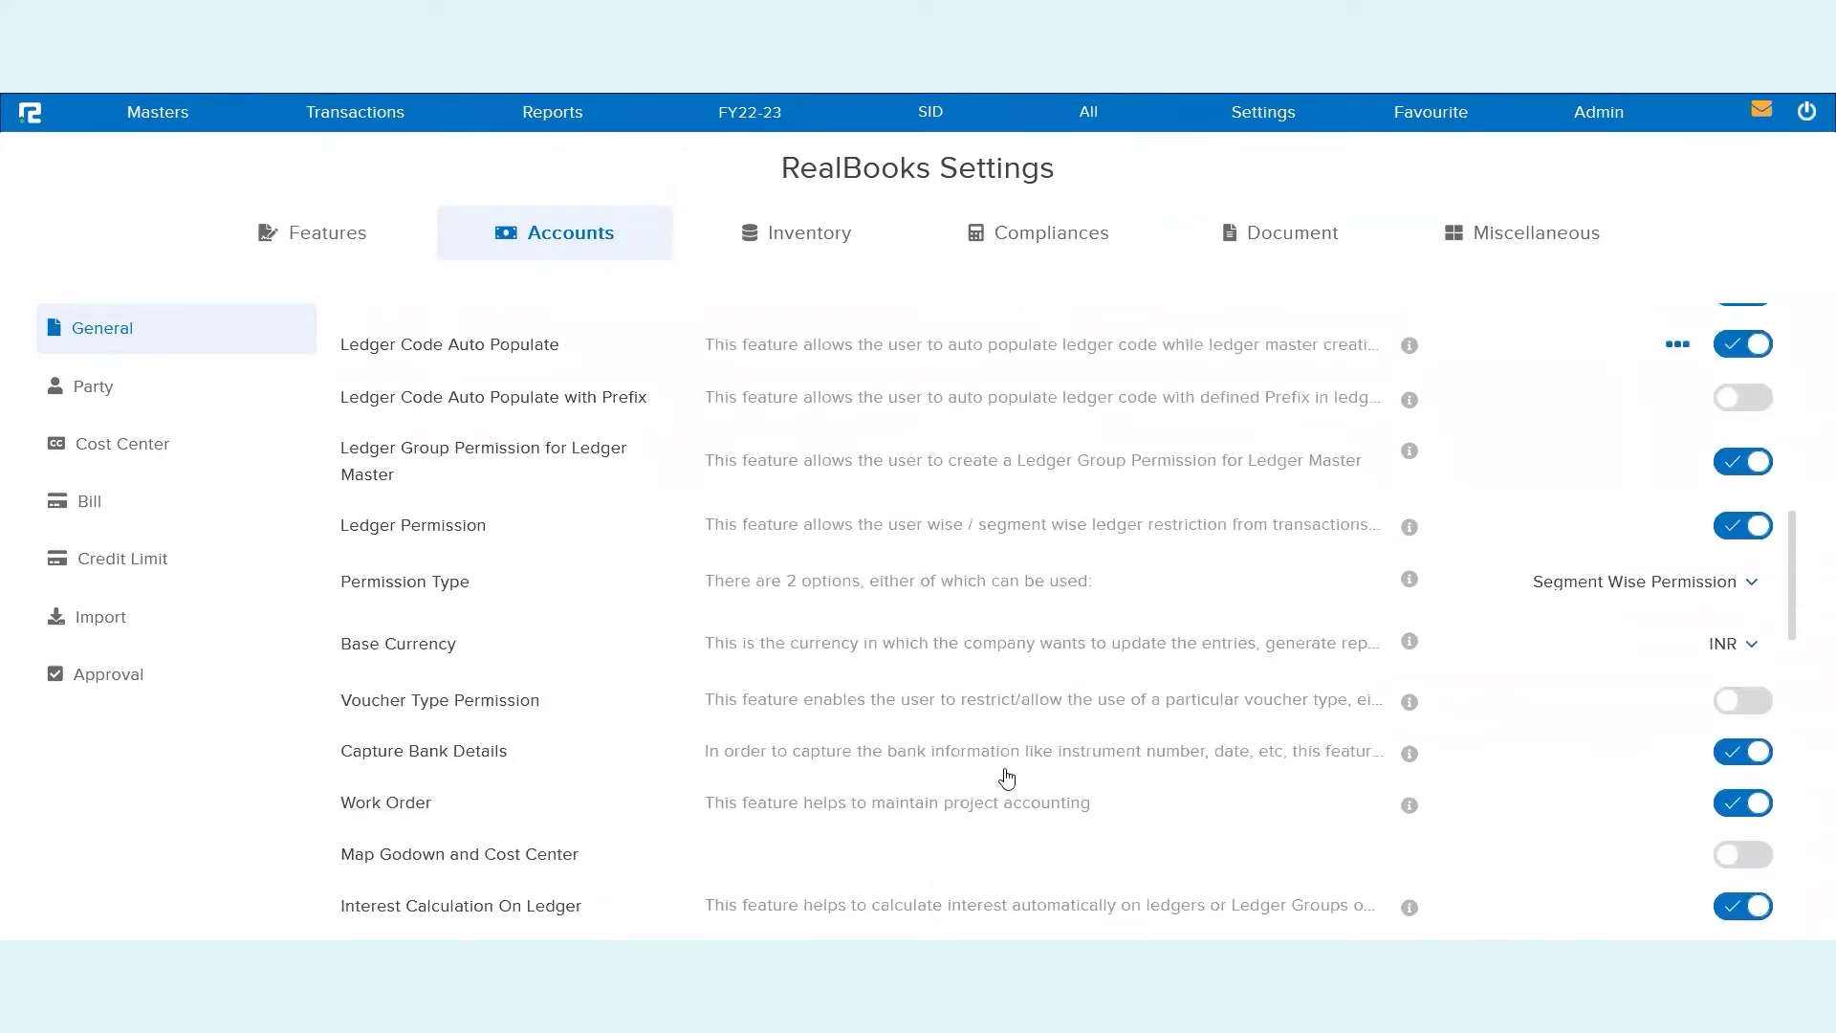
left_click(1572, 593)
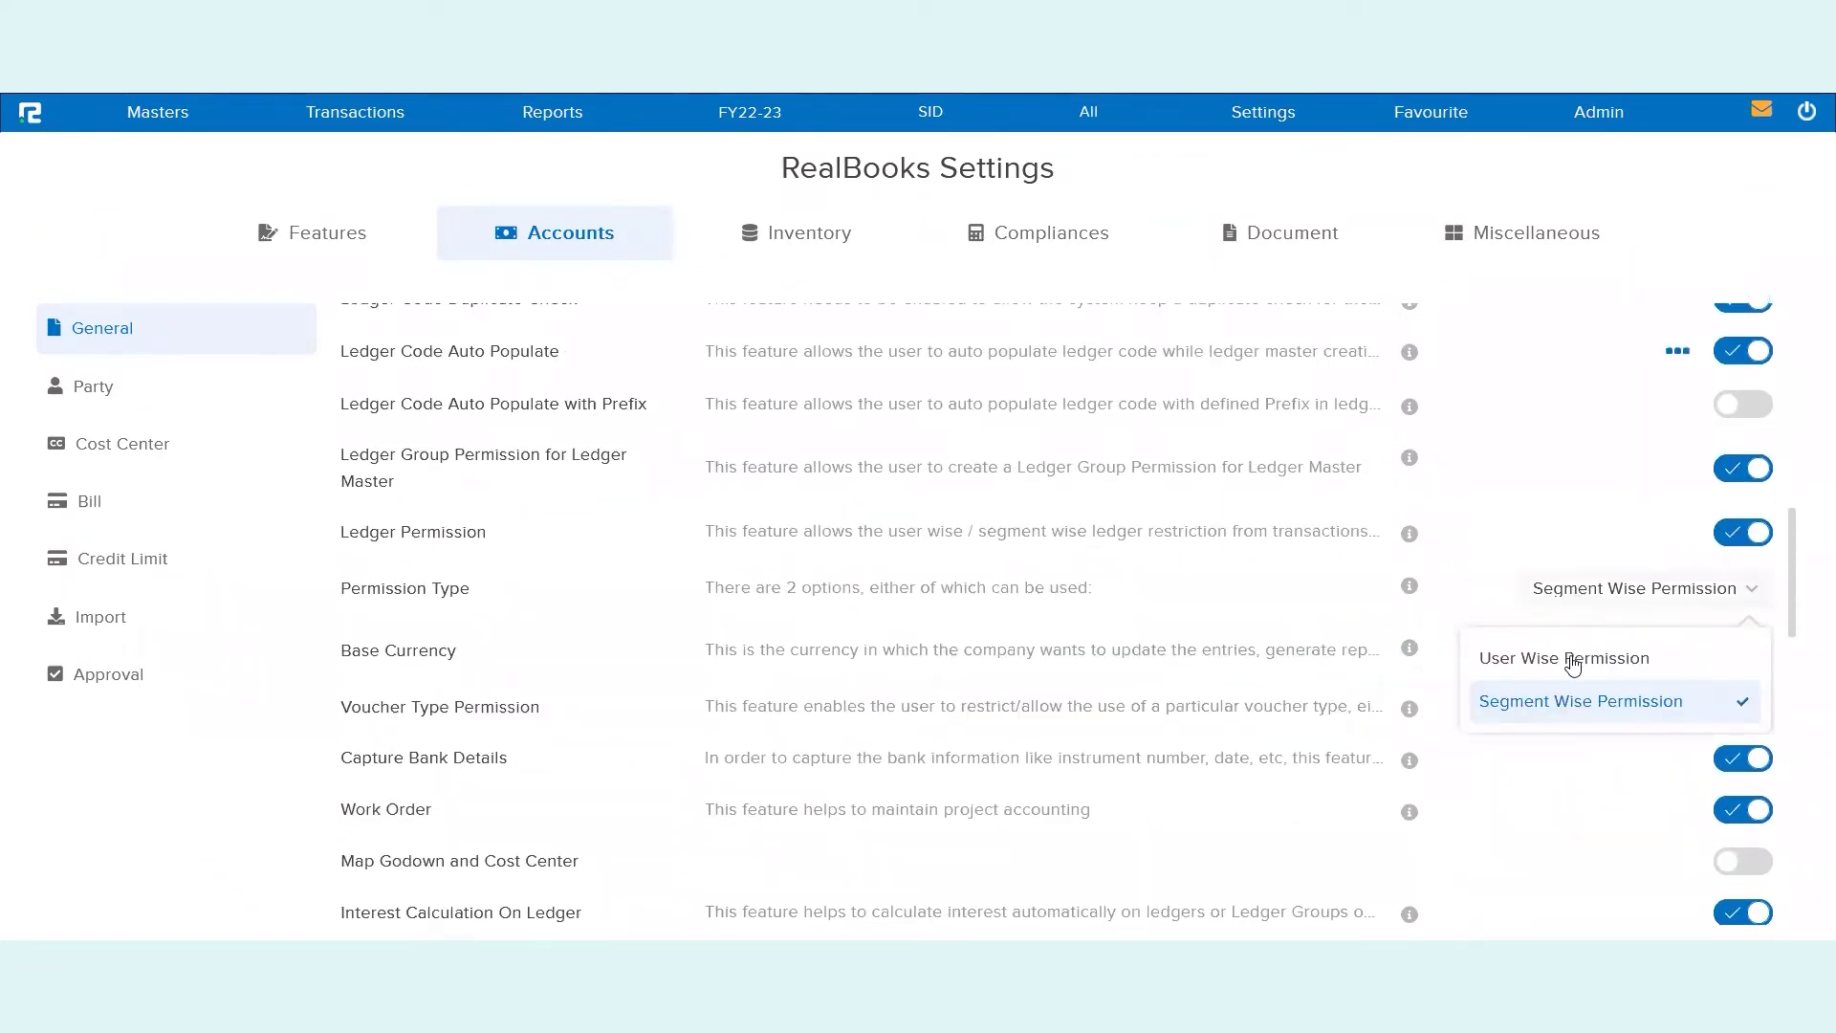
left_click(1573, 660)
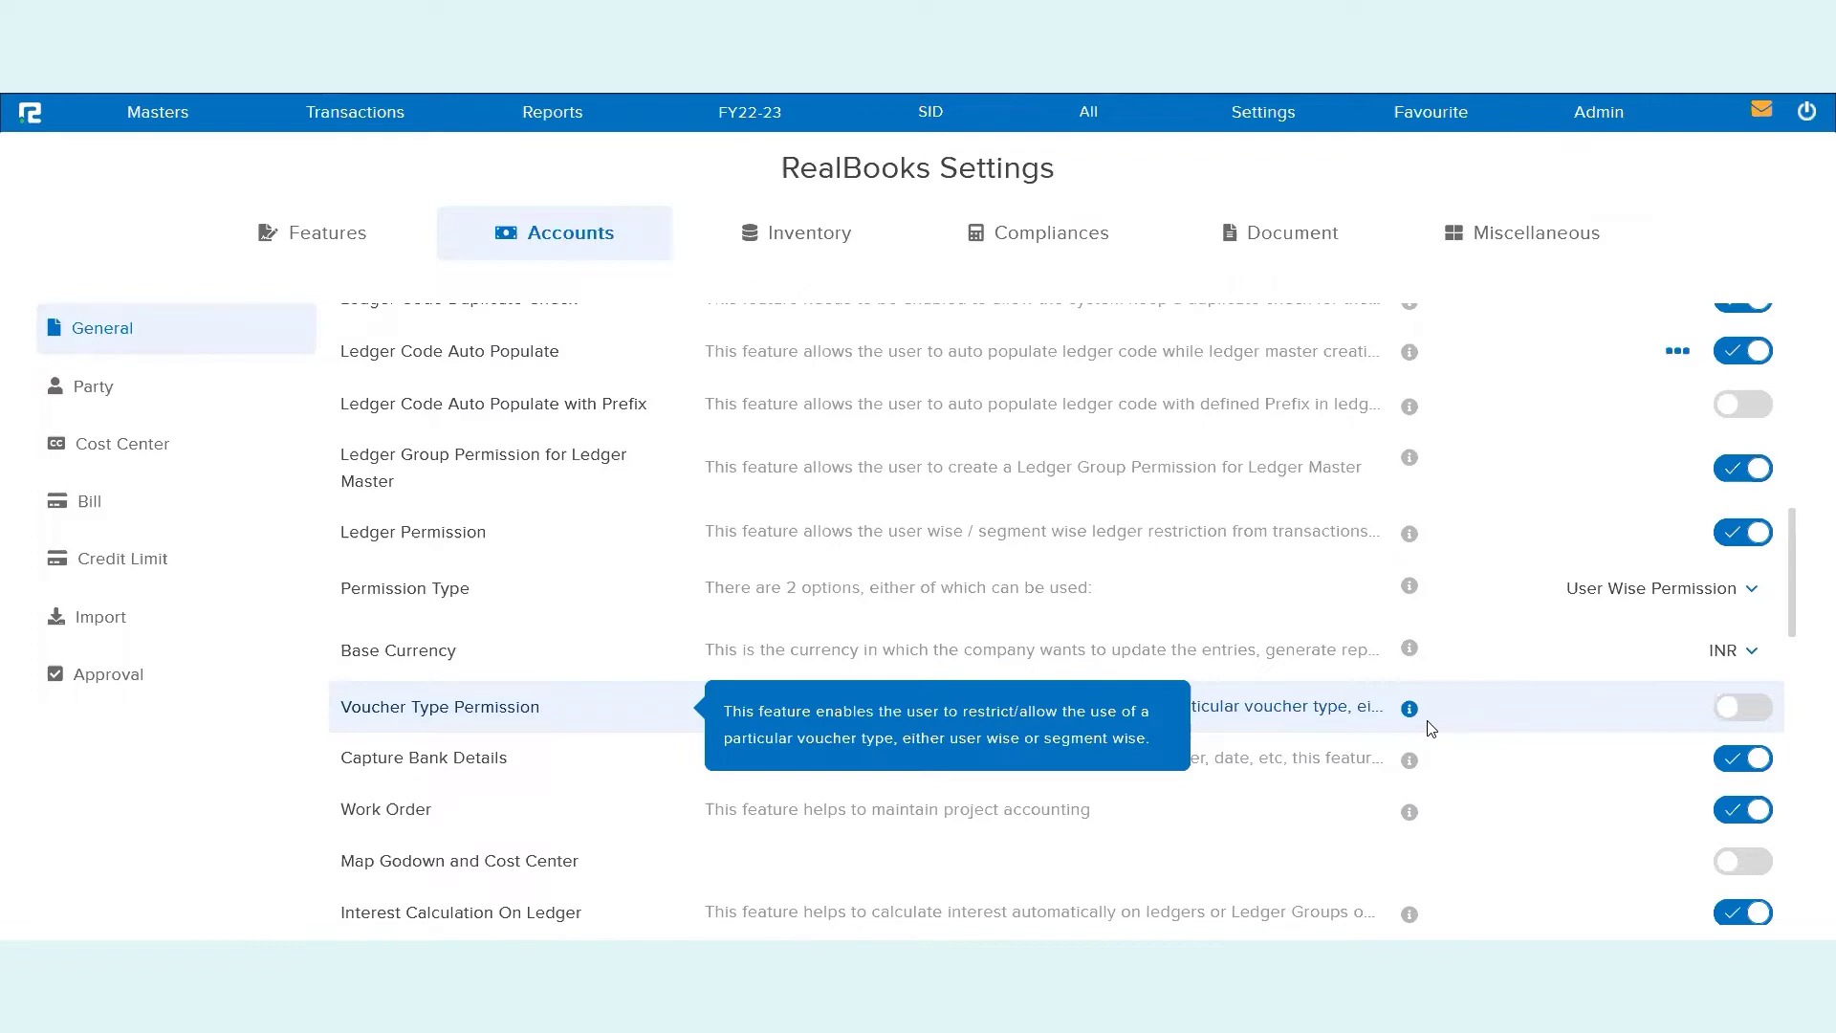
left_click(1754, 710)
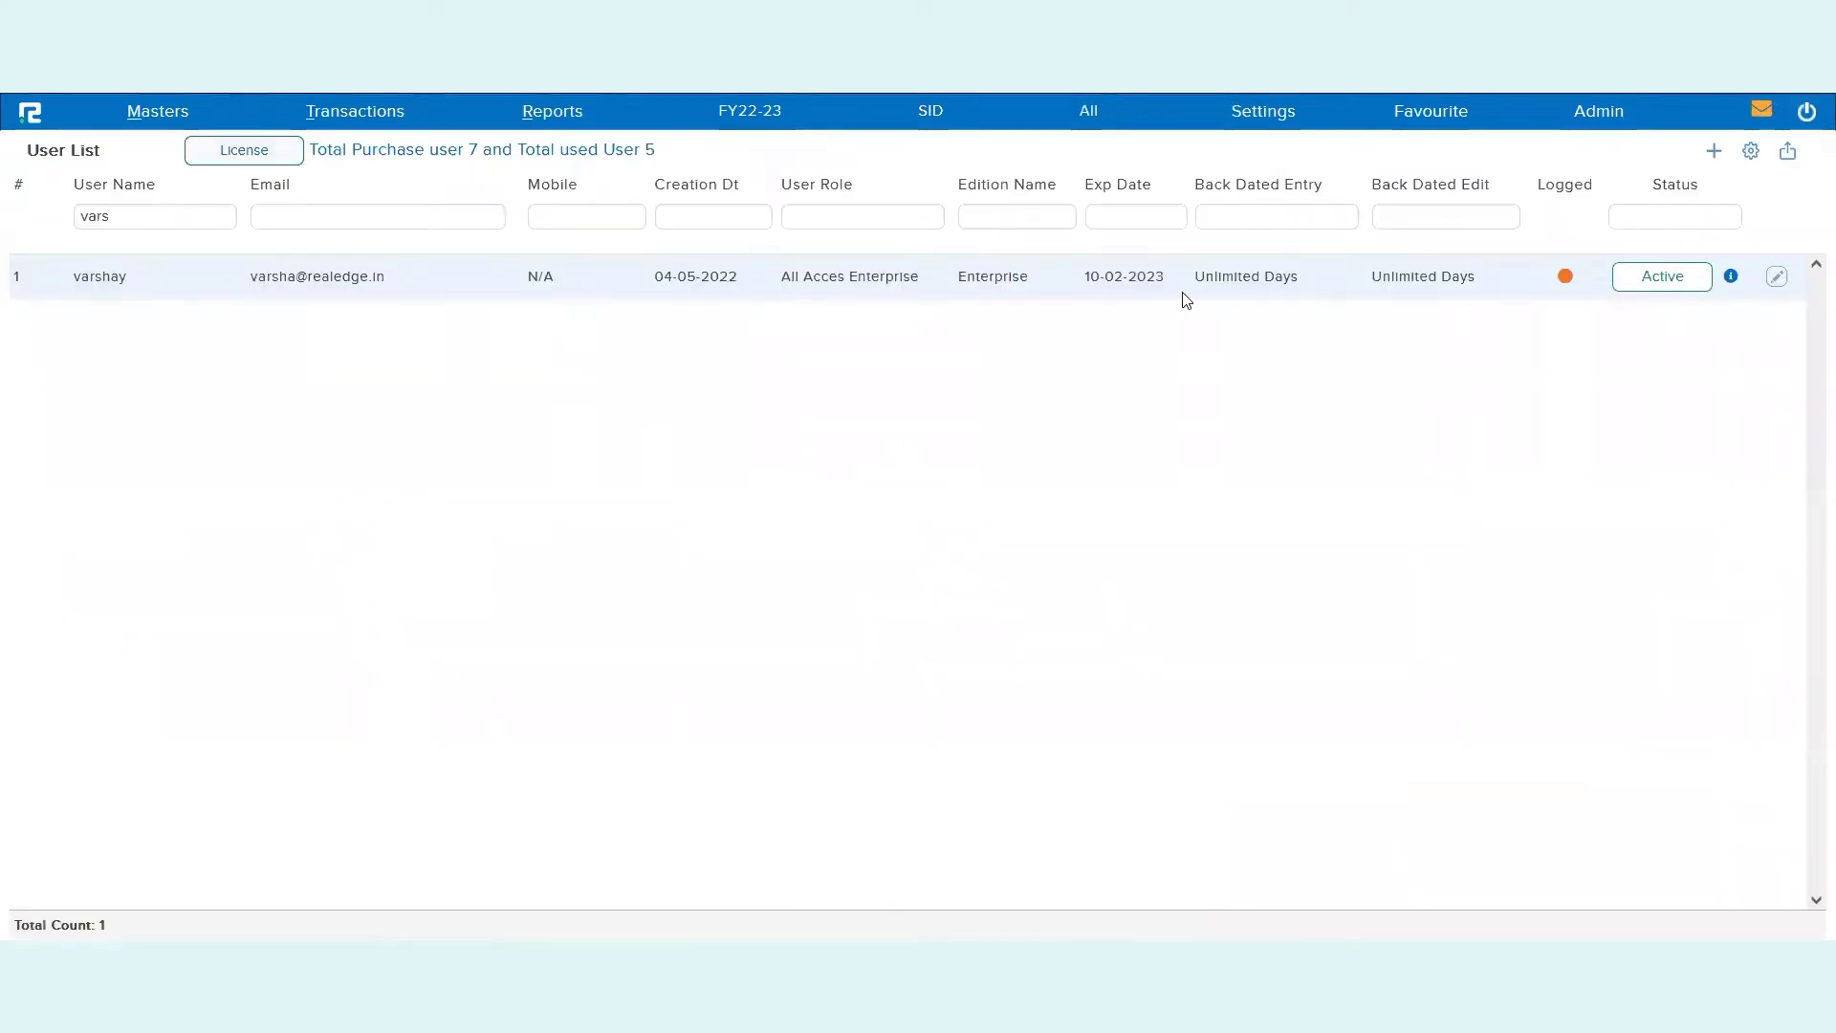
- Assign TEST vTYPE as the listed user's Vtype Permission for Demo Solutions Pvt. Ltd. and save it
left_click(1184, 294)
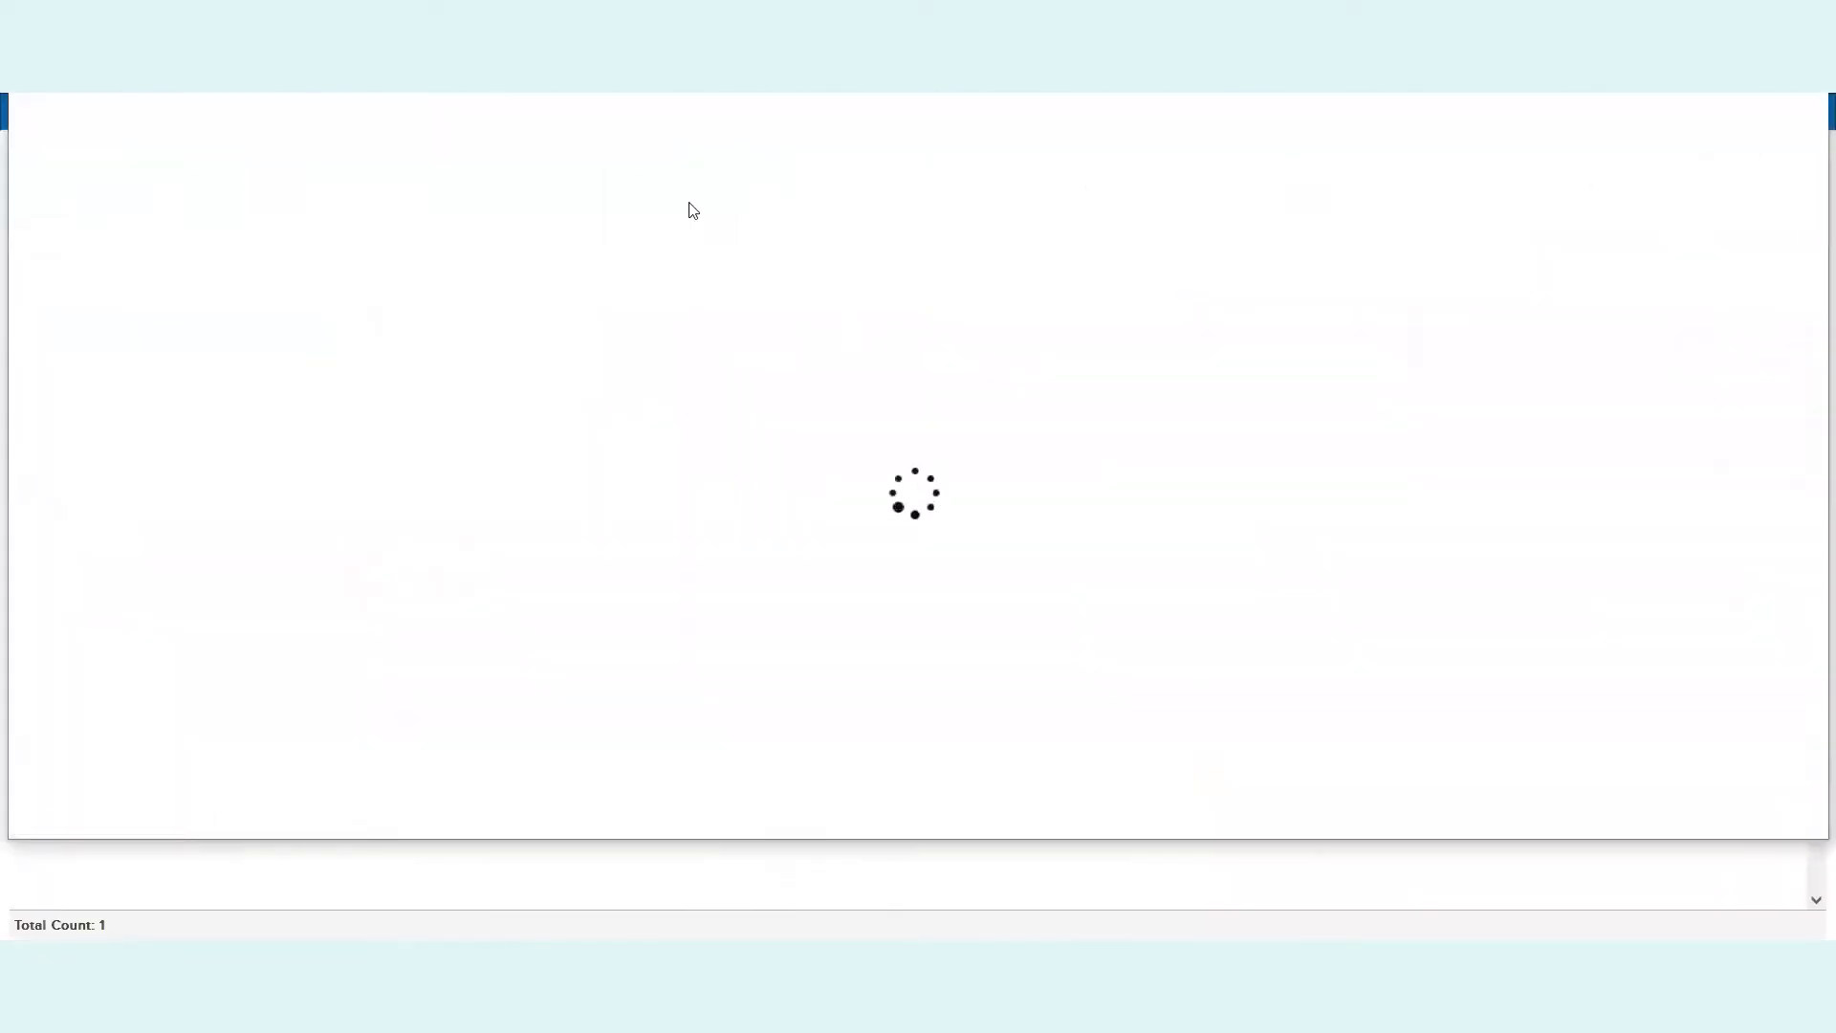
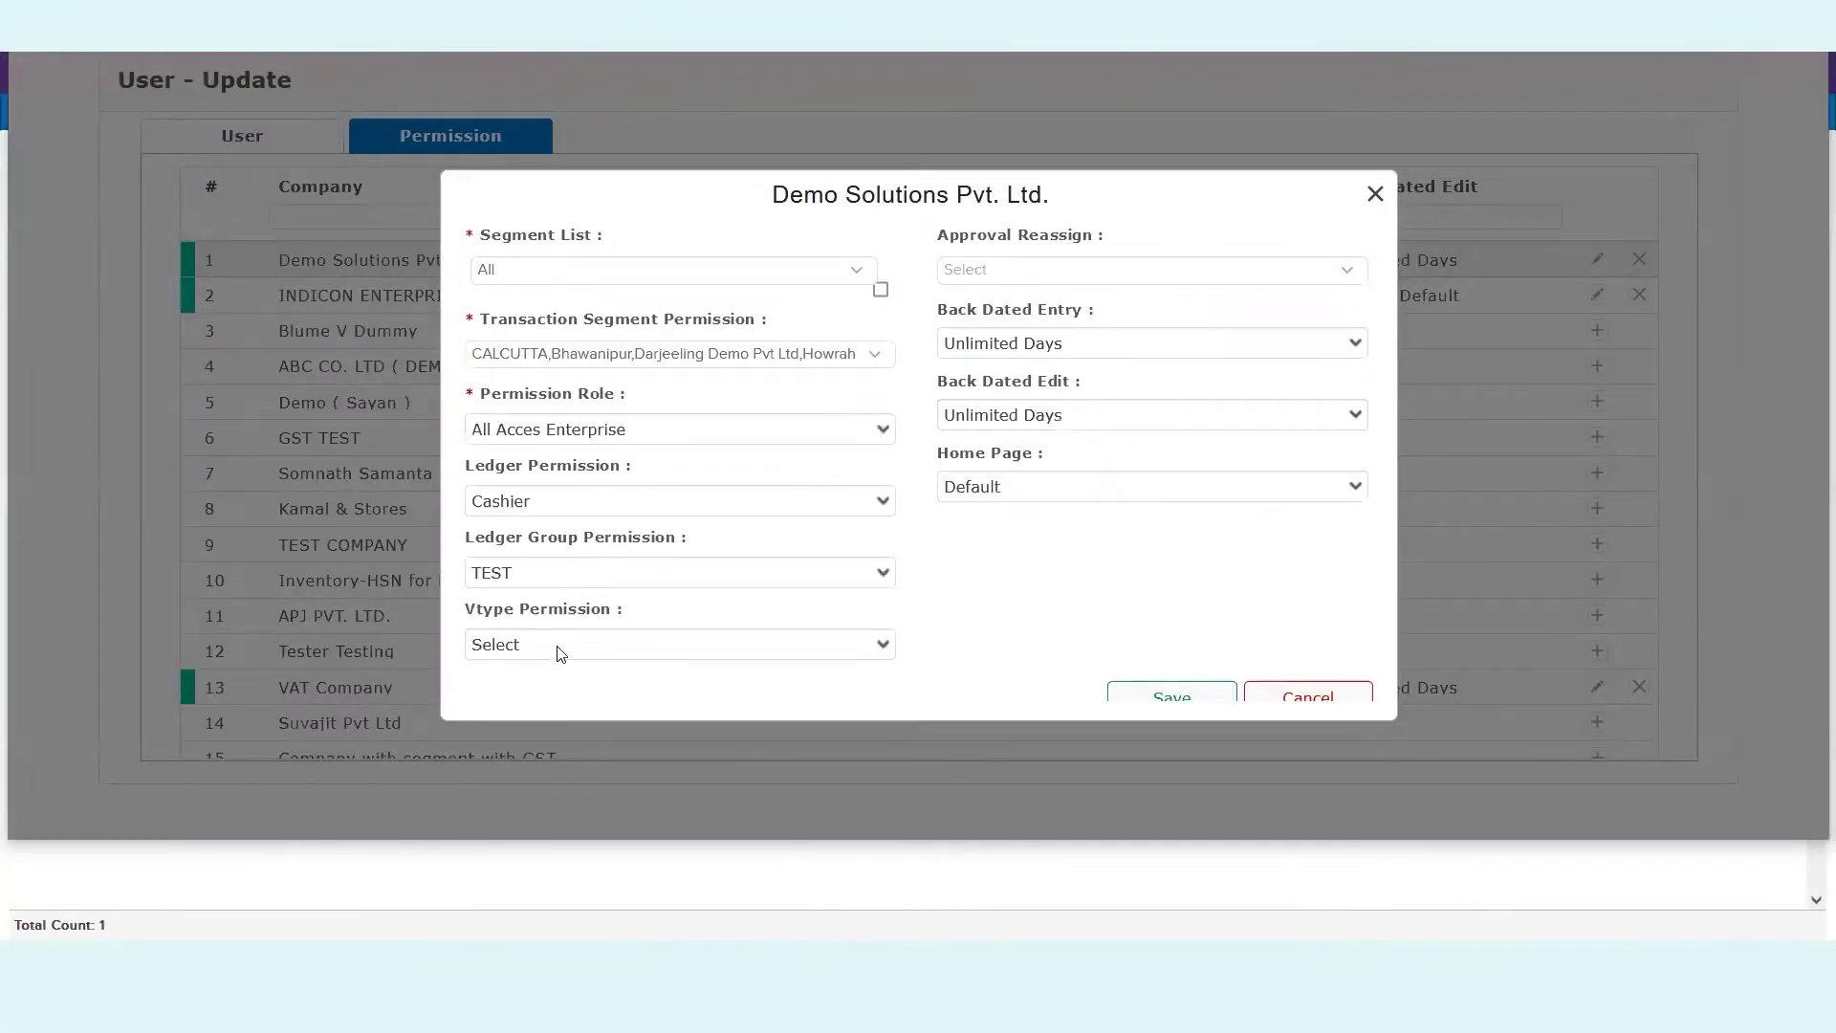
left_click(559, 648)
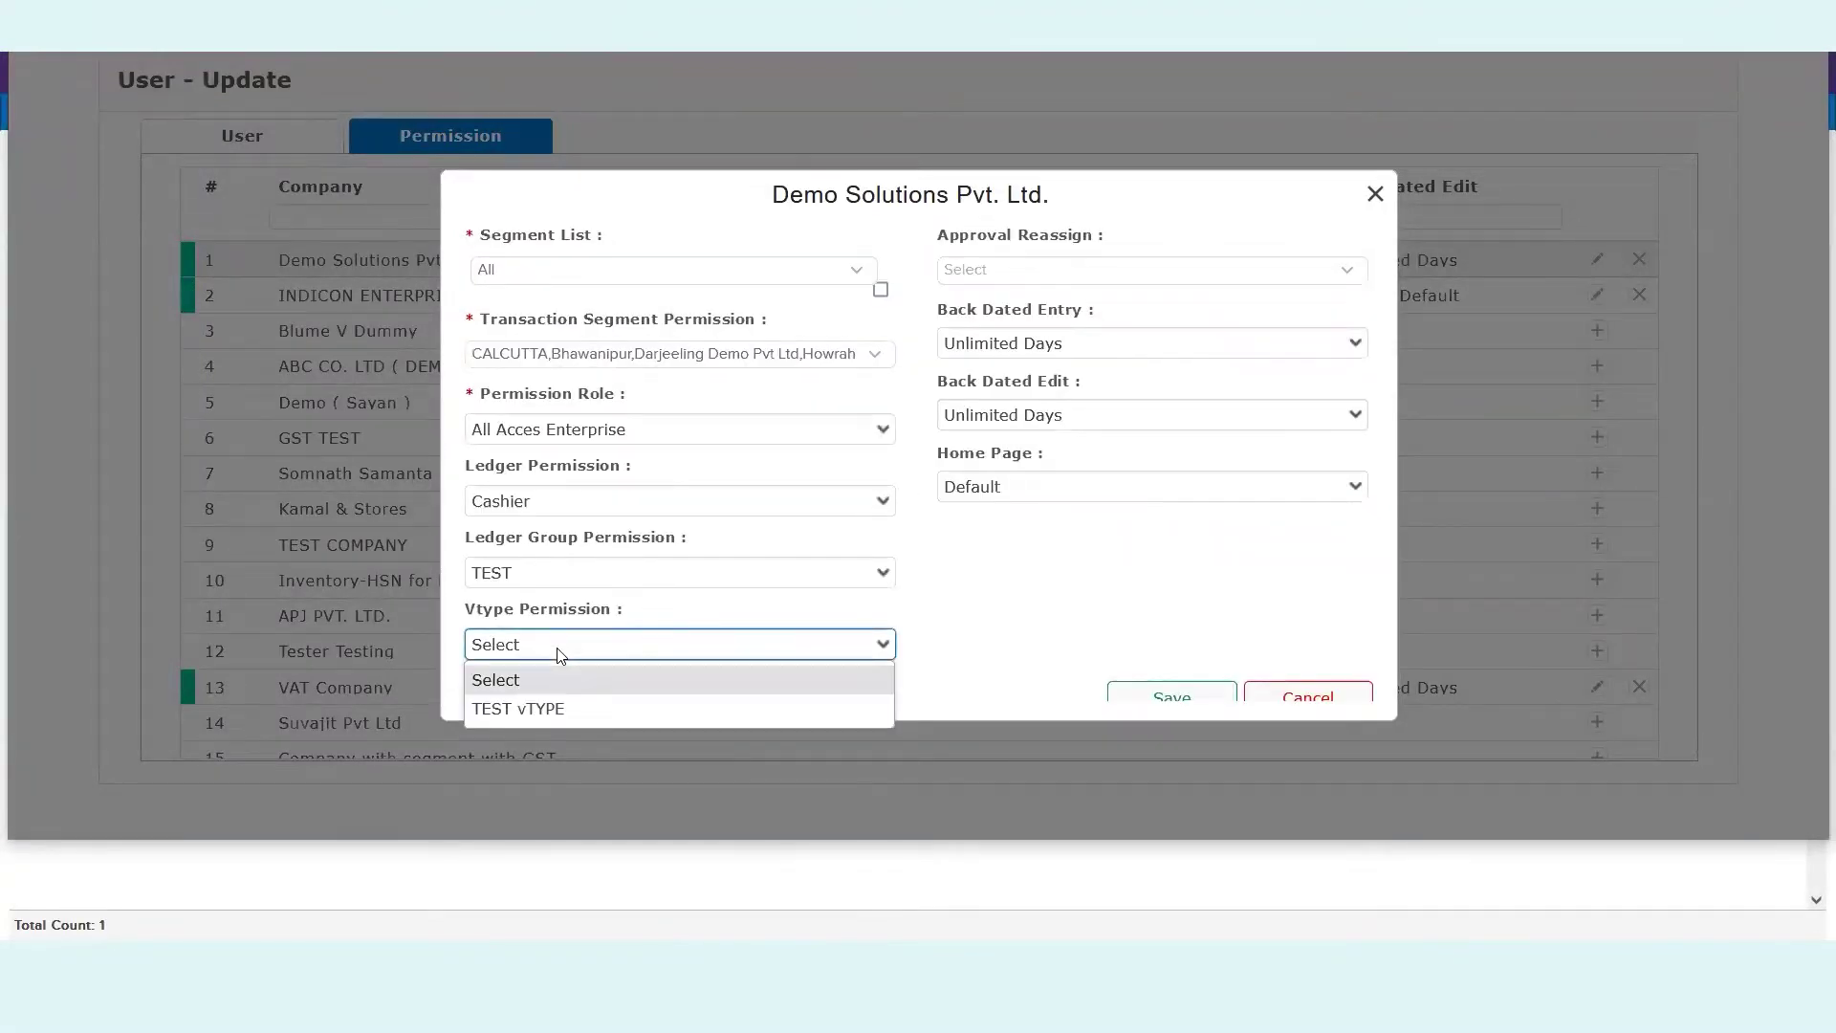
left_click(592, 709)
left_click(1121, 701)
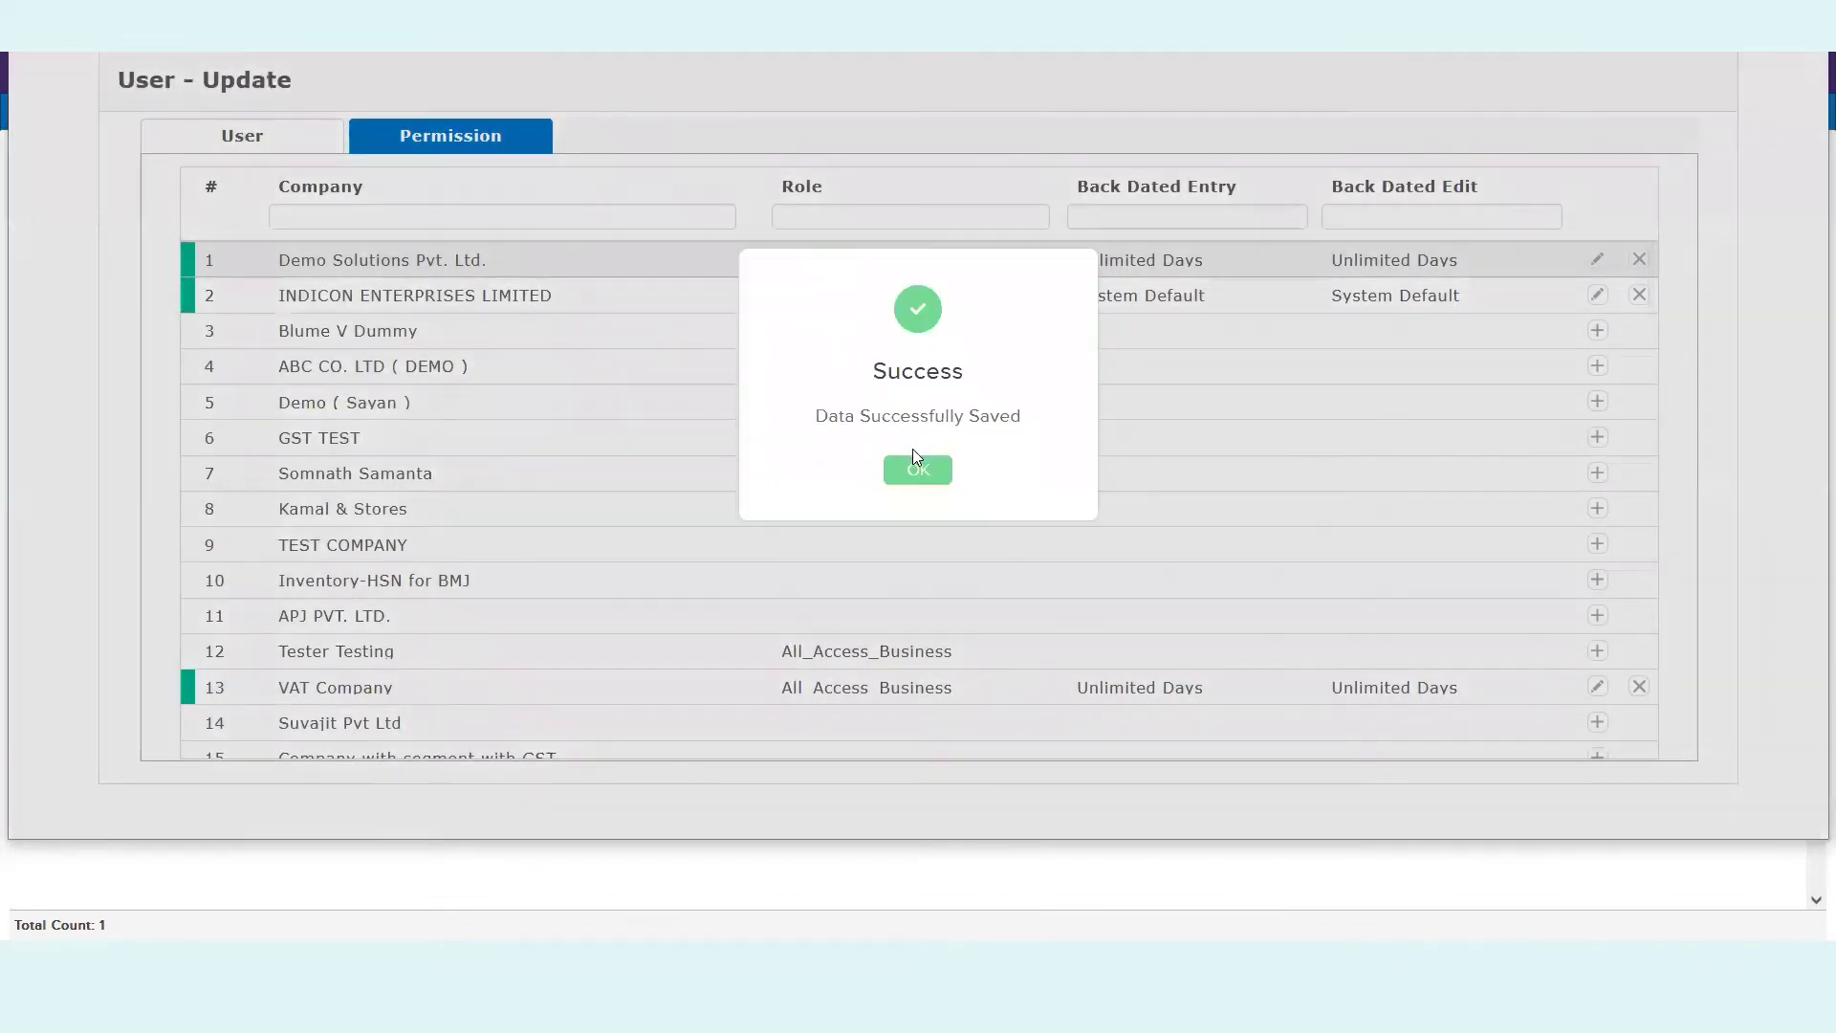
left_click(922, 474)
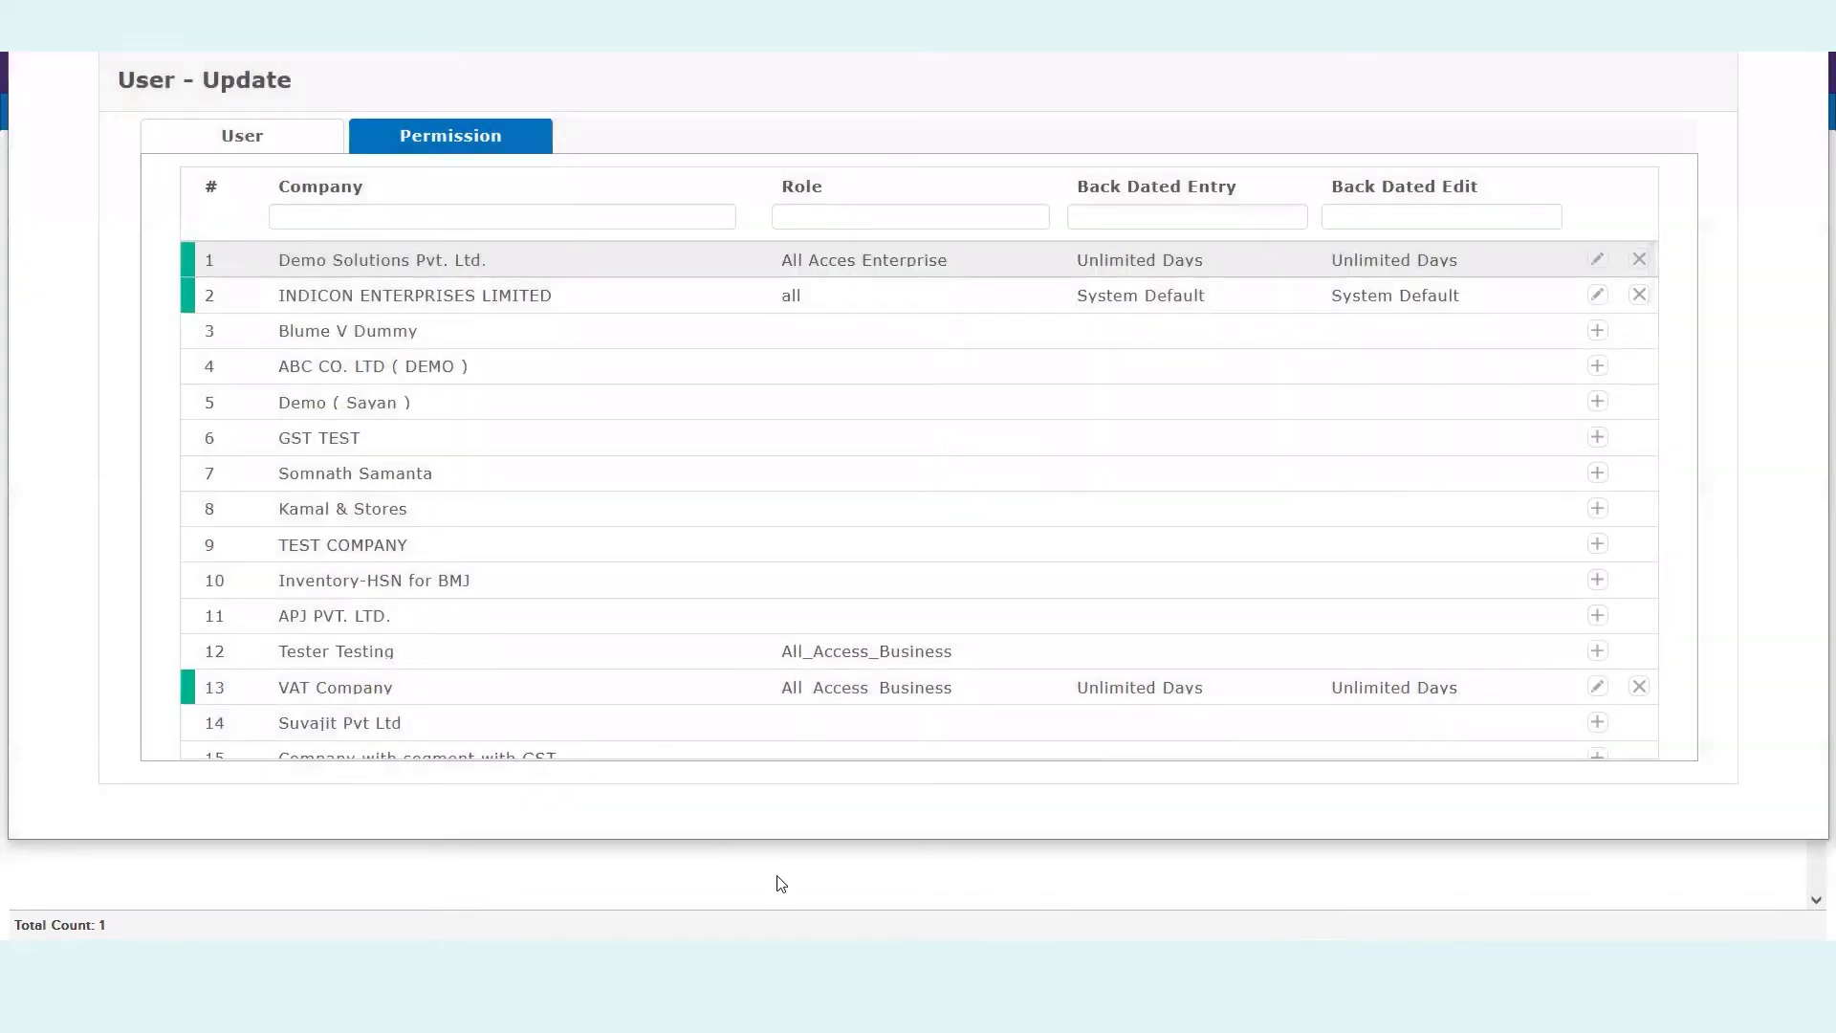
- Switch to the restricted user's session, log out and back in, and enter Demo Solutions Pvt. Ltd. with the Darjeeling Demo Pvt Ltd segment
left_click(1016, 890)
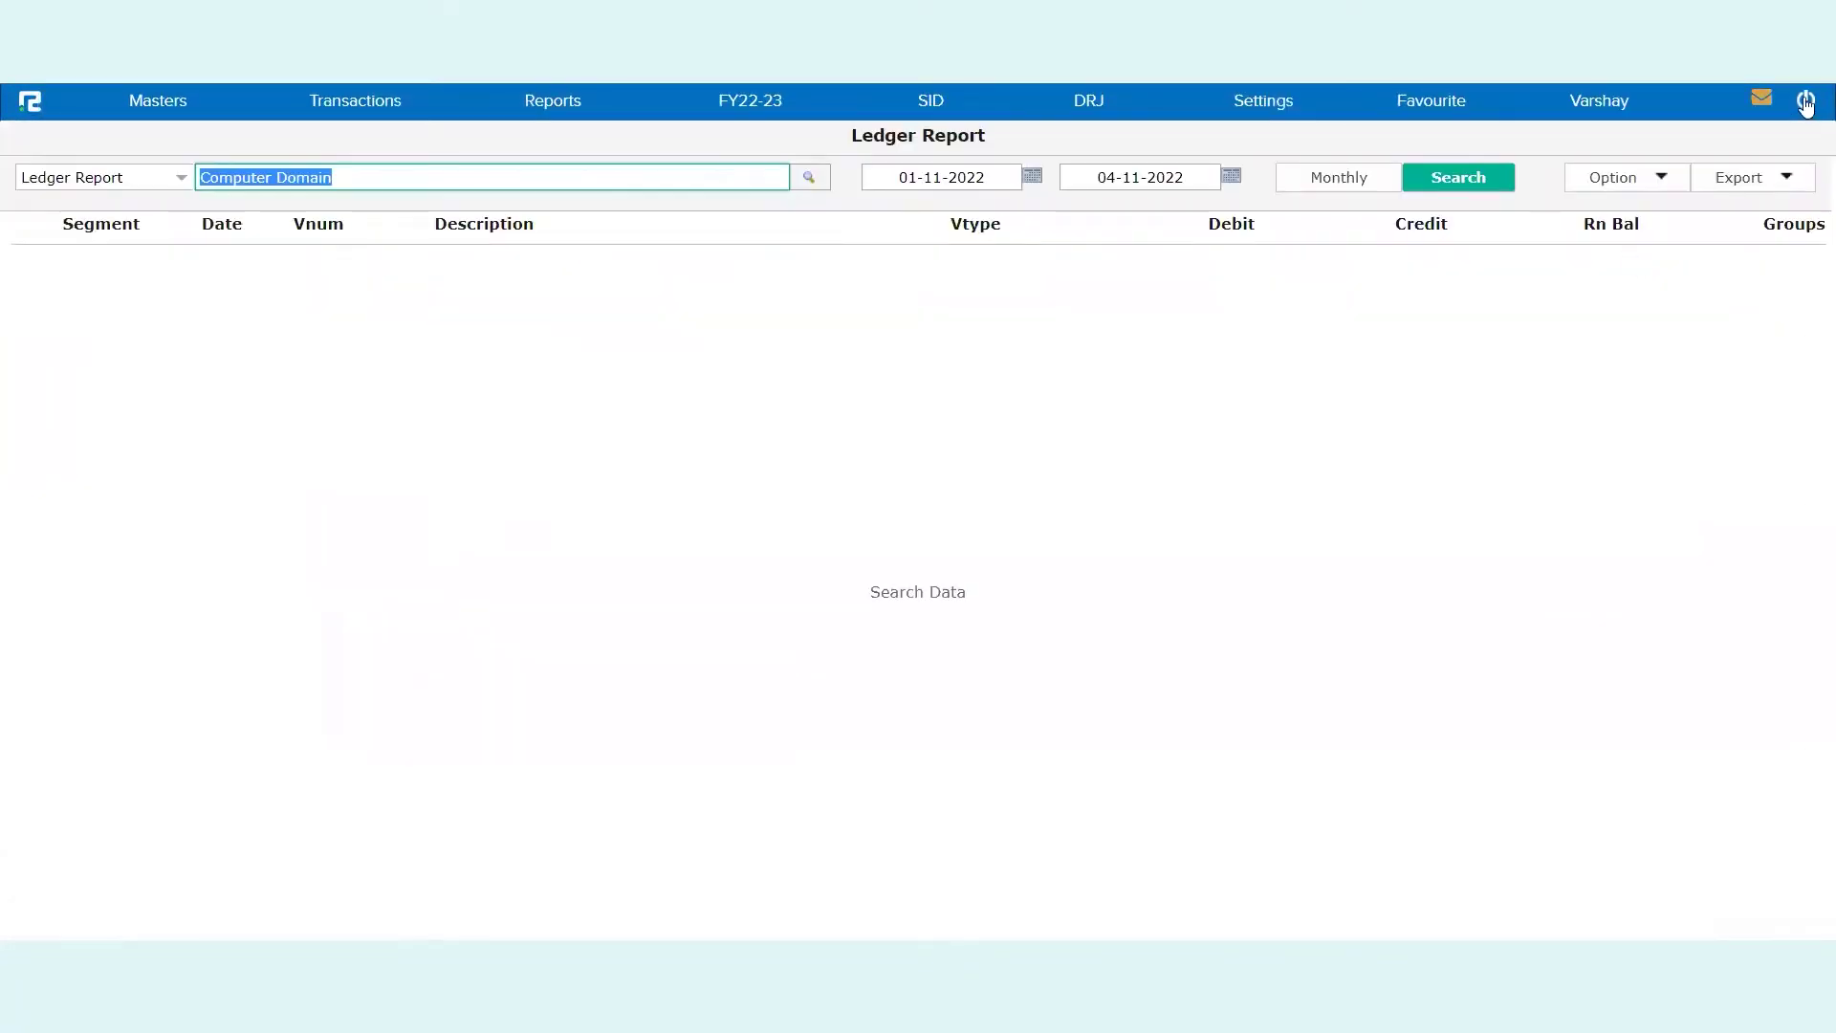
left_click(1806, 102)
left_click(851, 719)
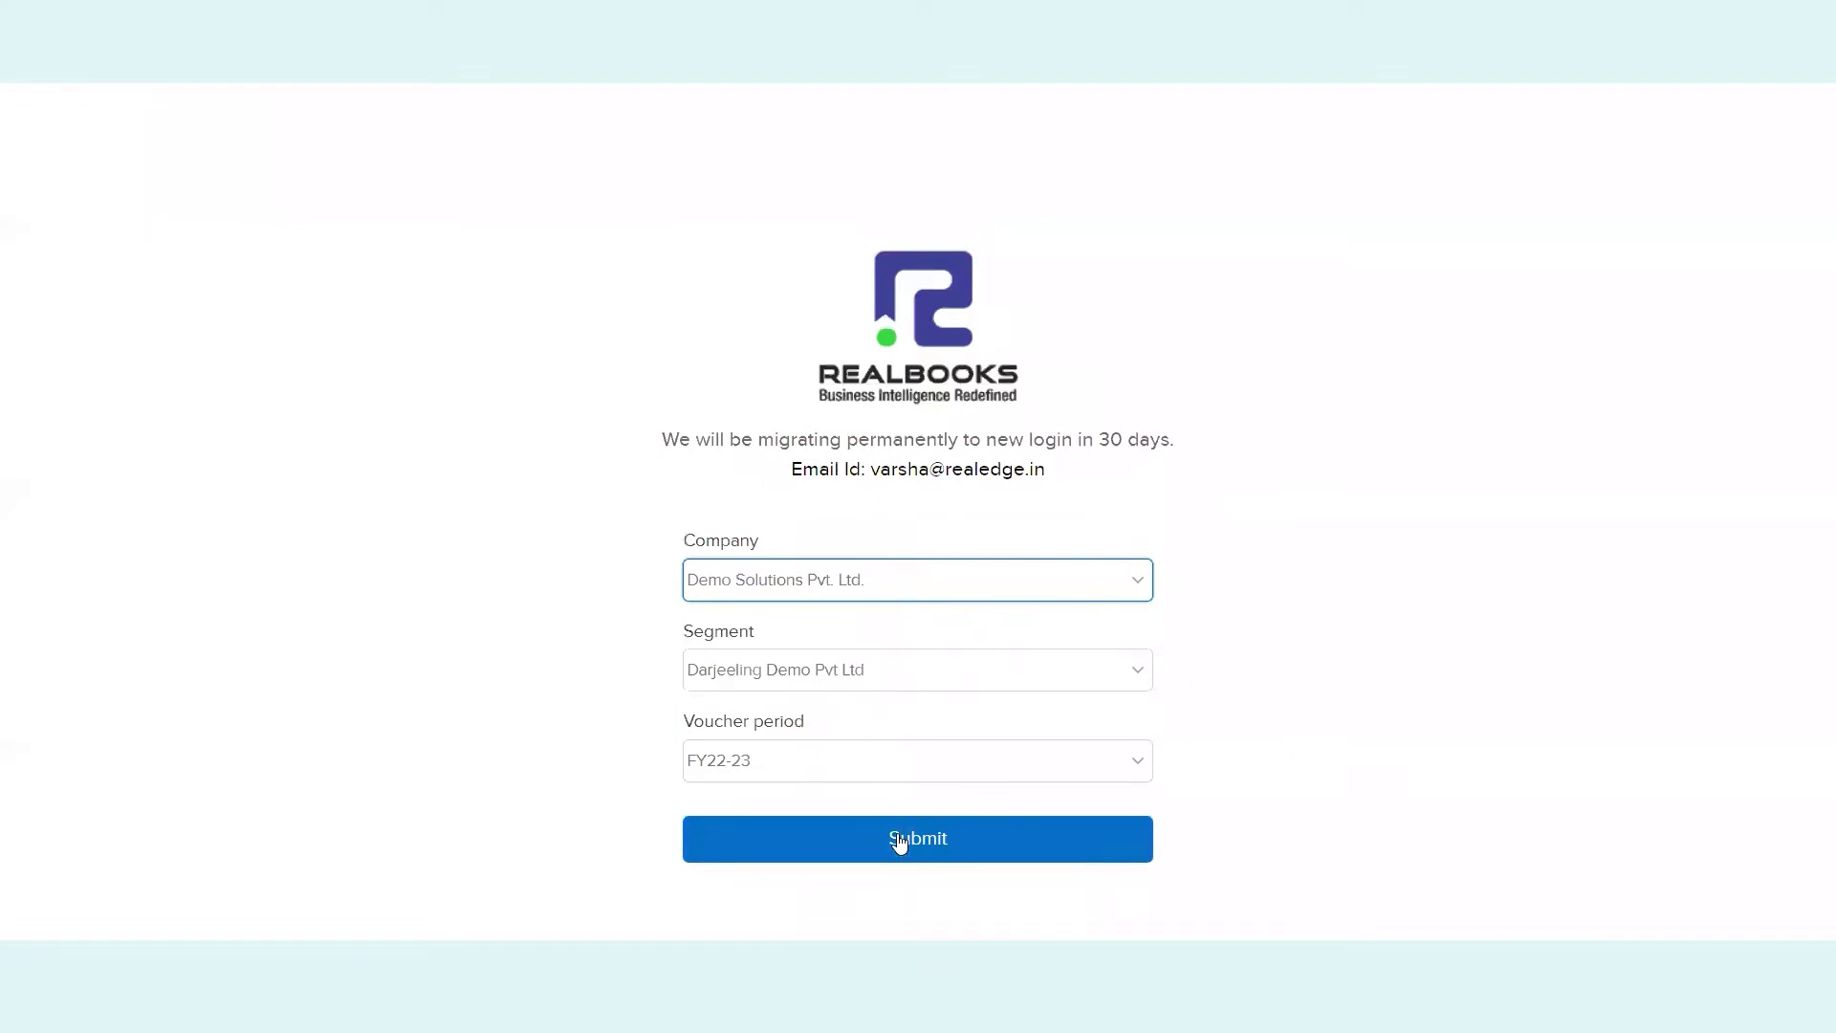
left_click(899, 841)
- Open the accounts voucher entry screen and check which voucher types the restricted user can choose
left_click(377, 106)
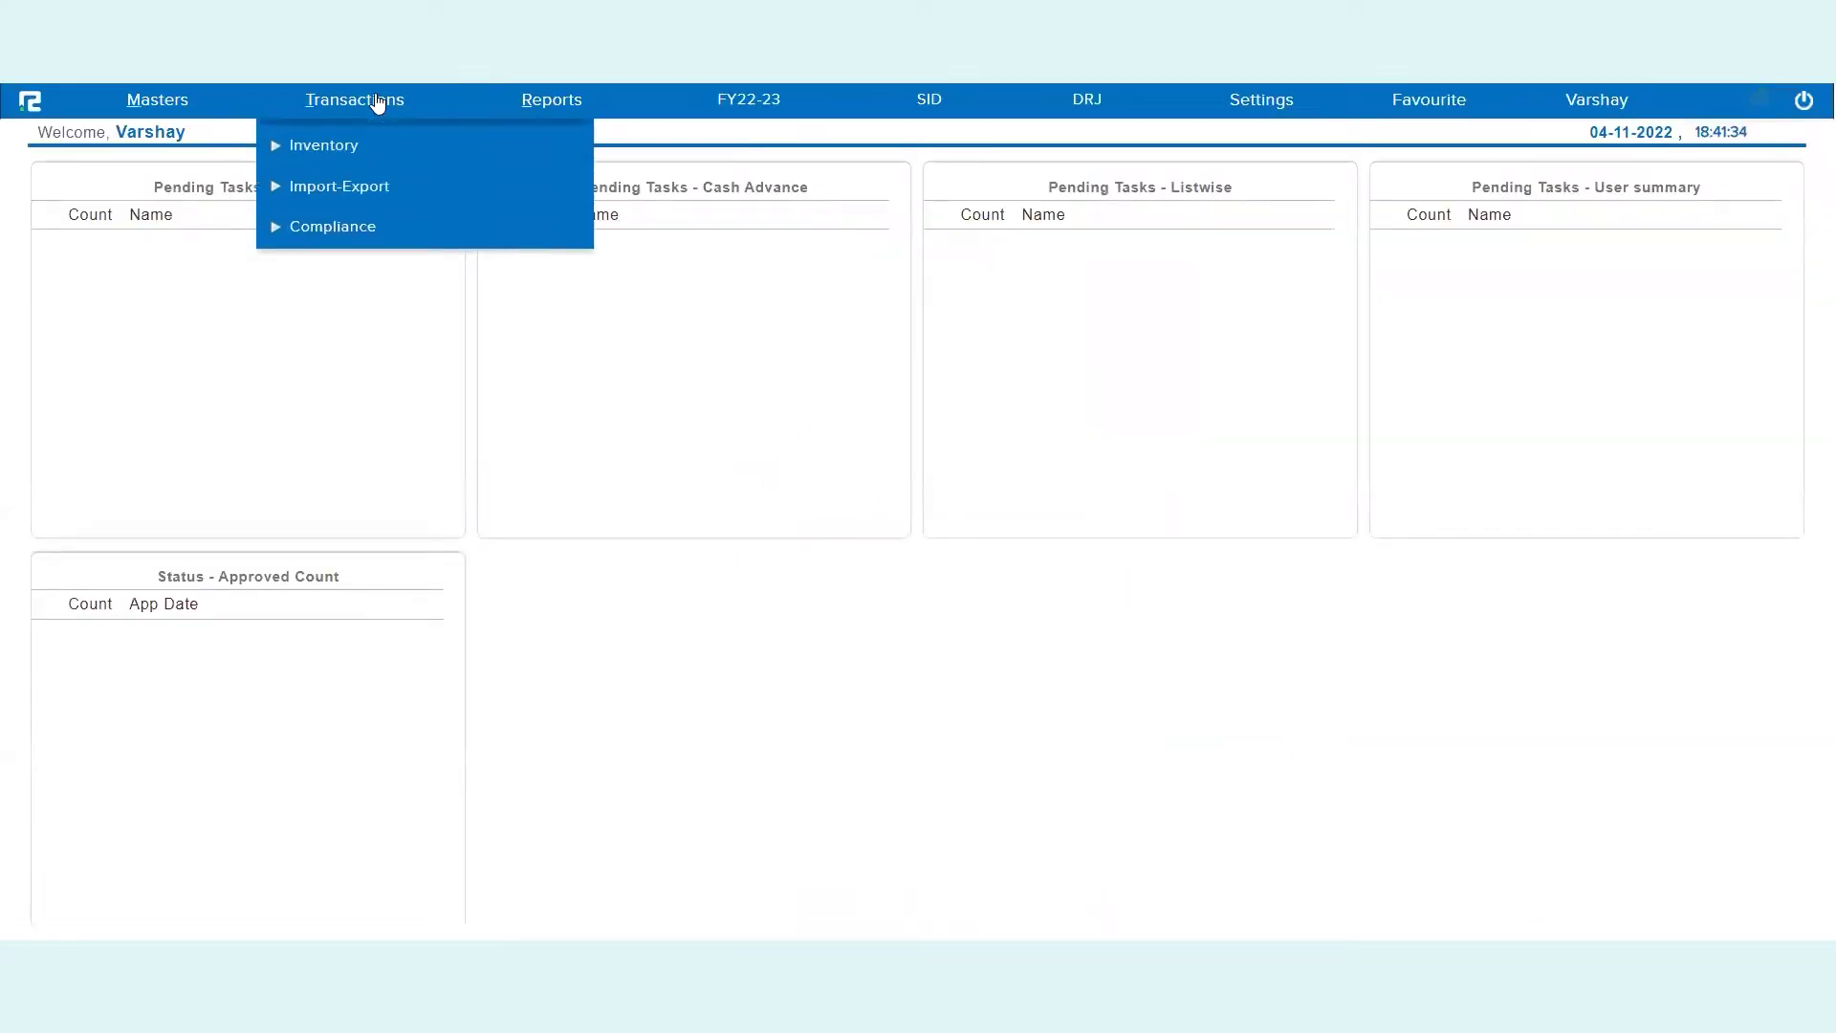
left_click(380, 141)
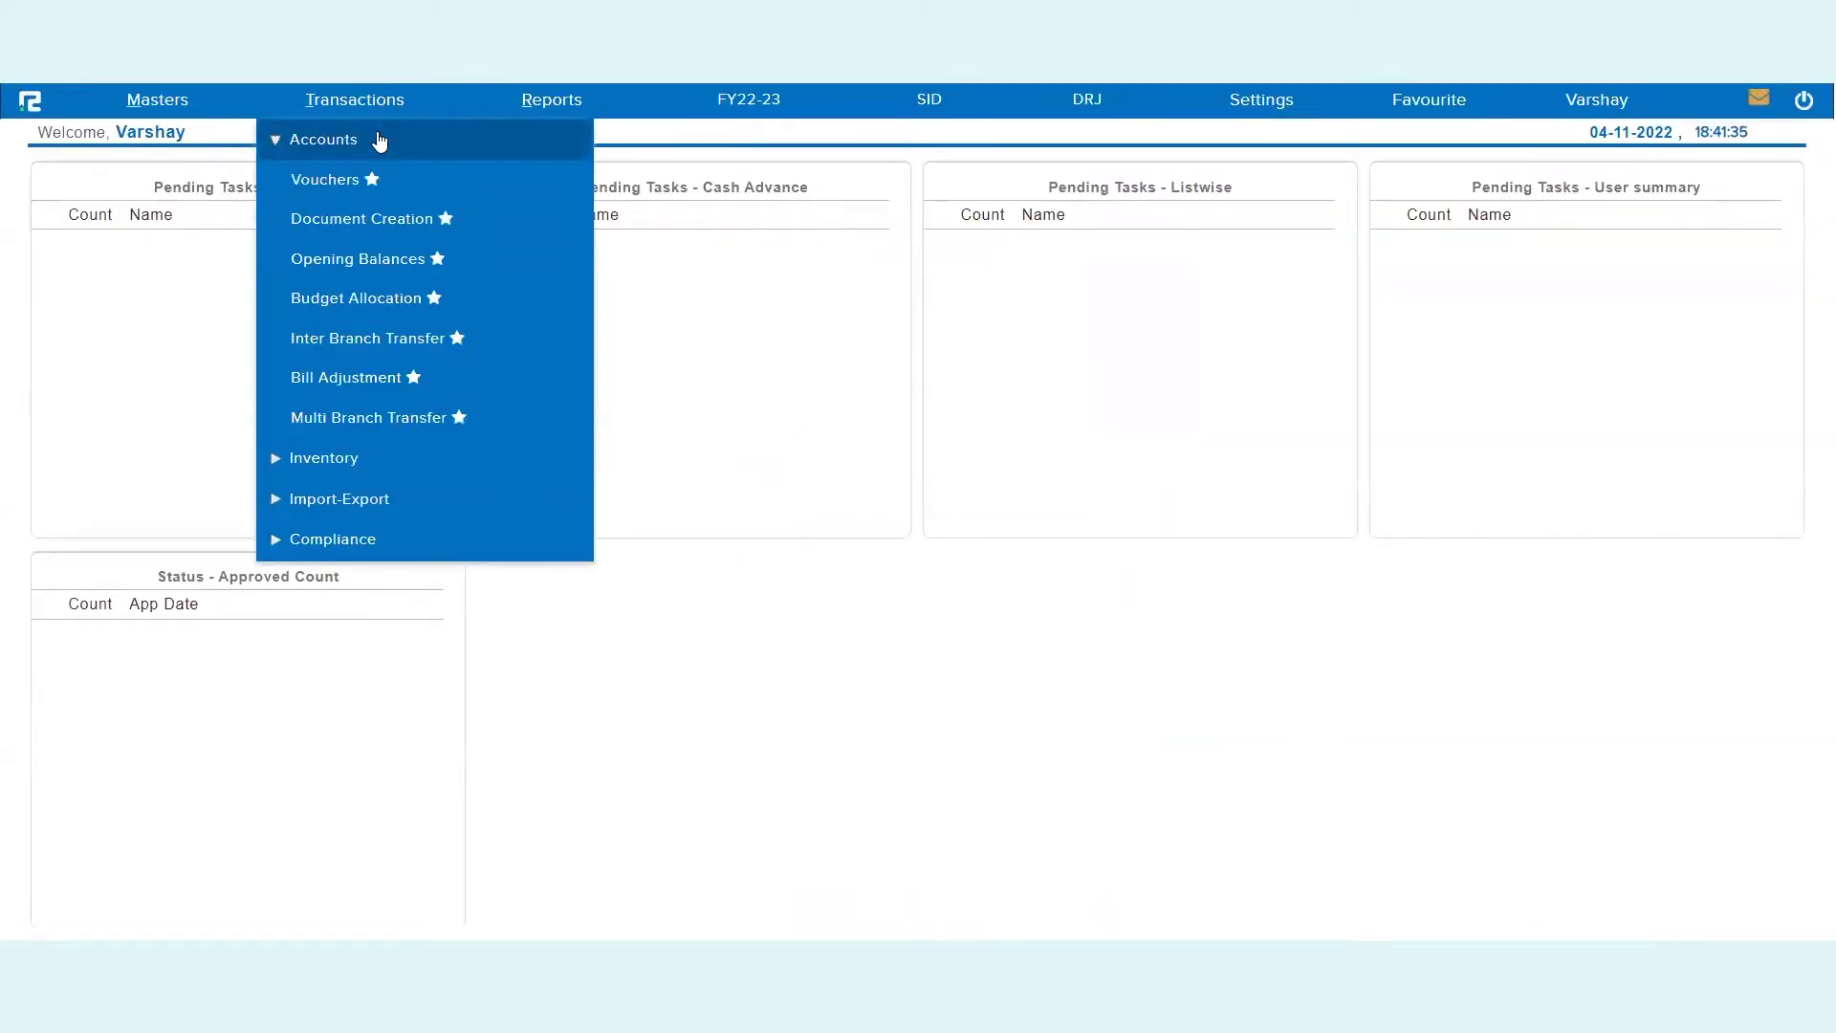
left_click(342, 180)
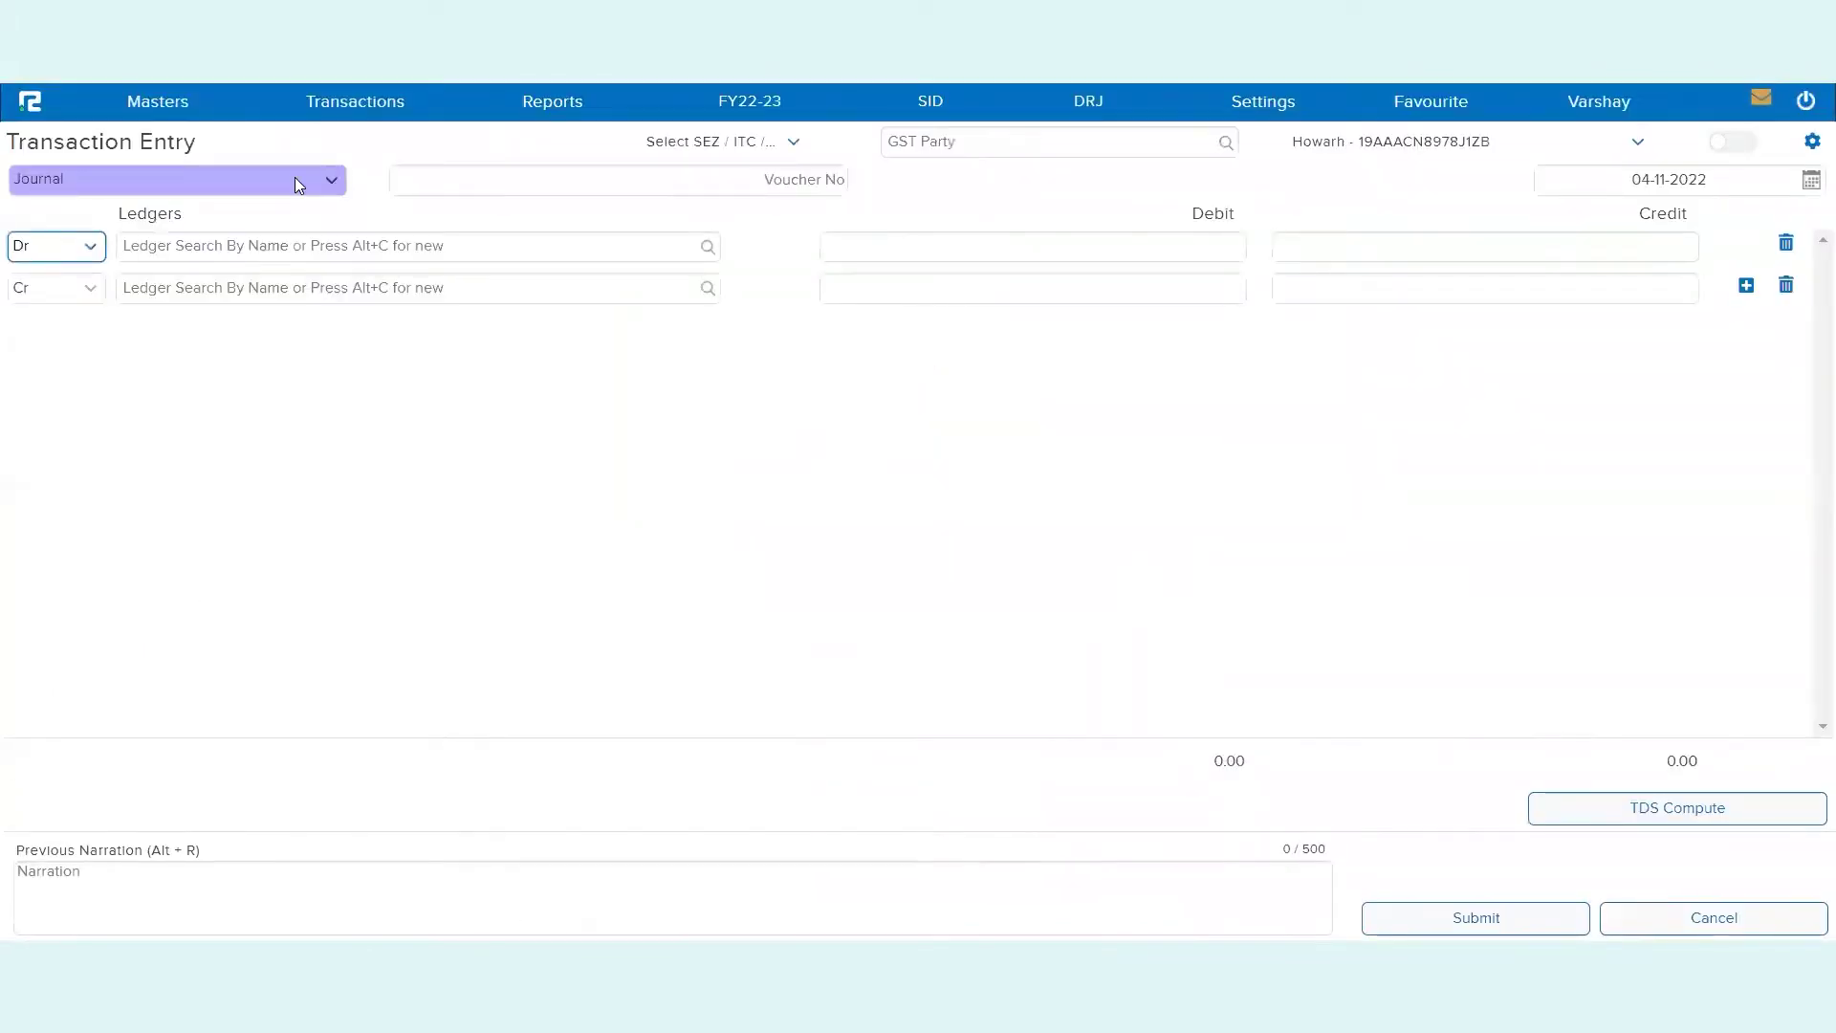
left_click(295, 176)
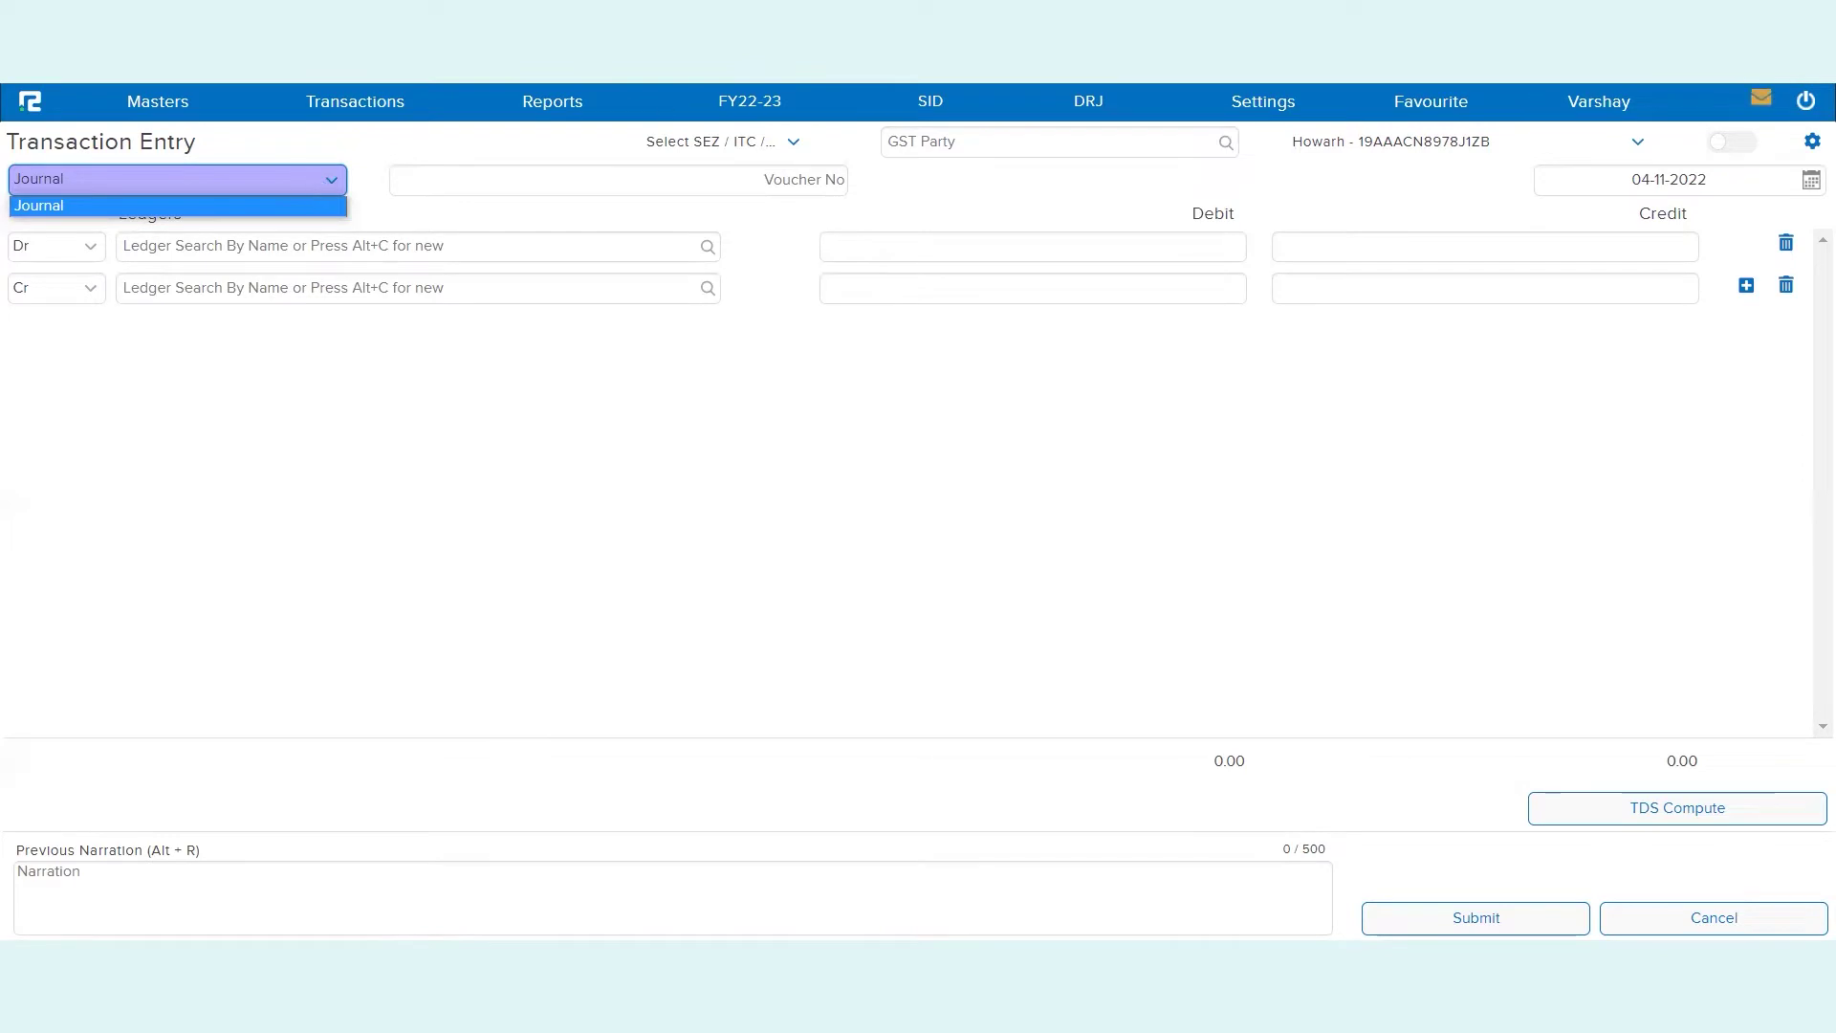
left_click(1574, 100)
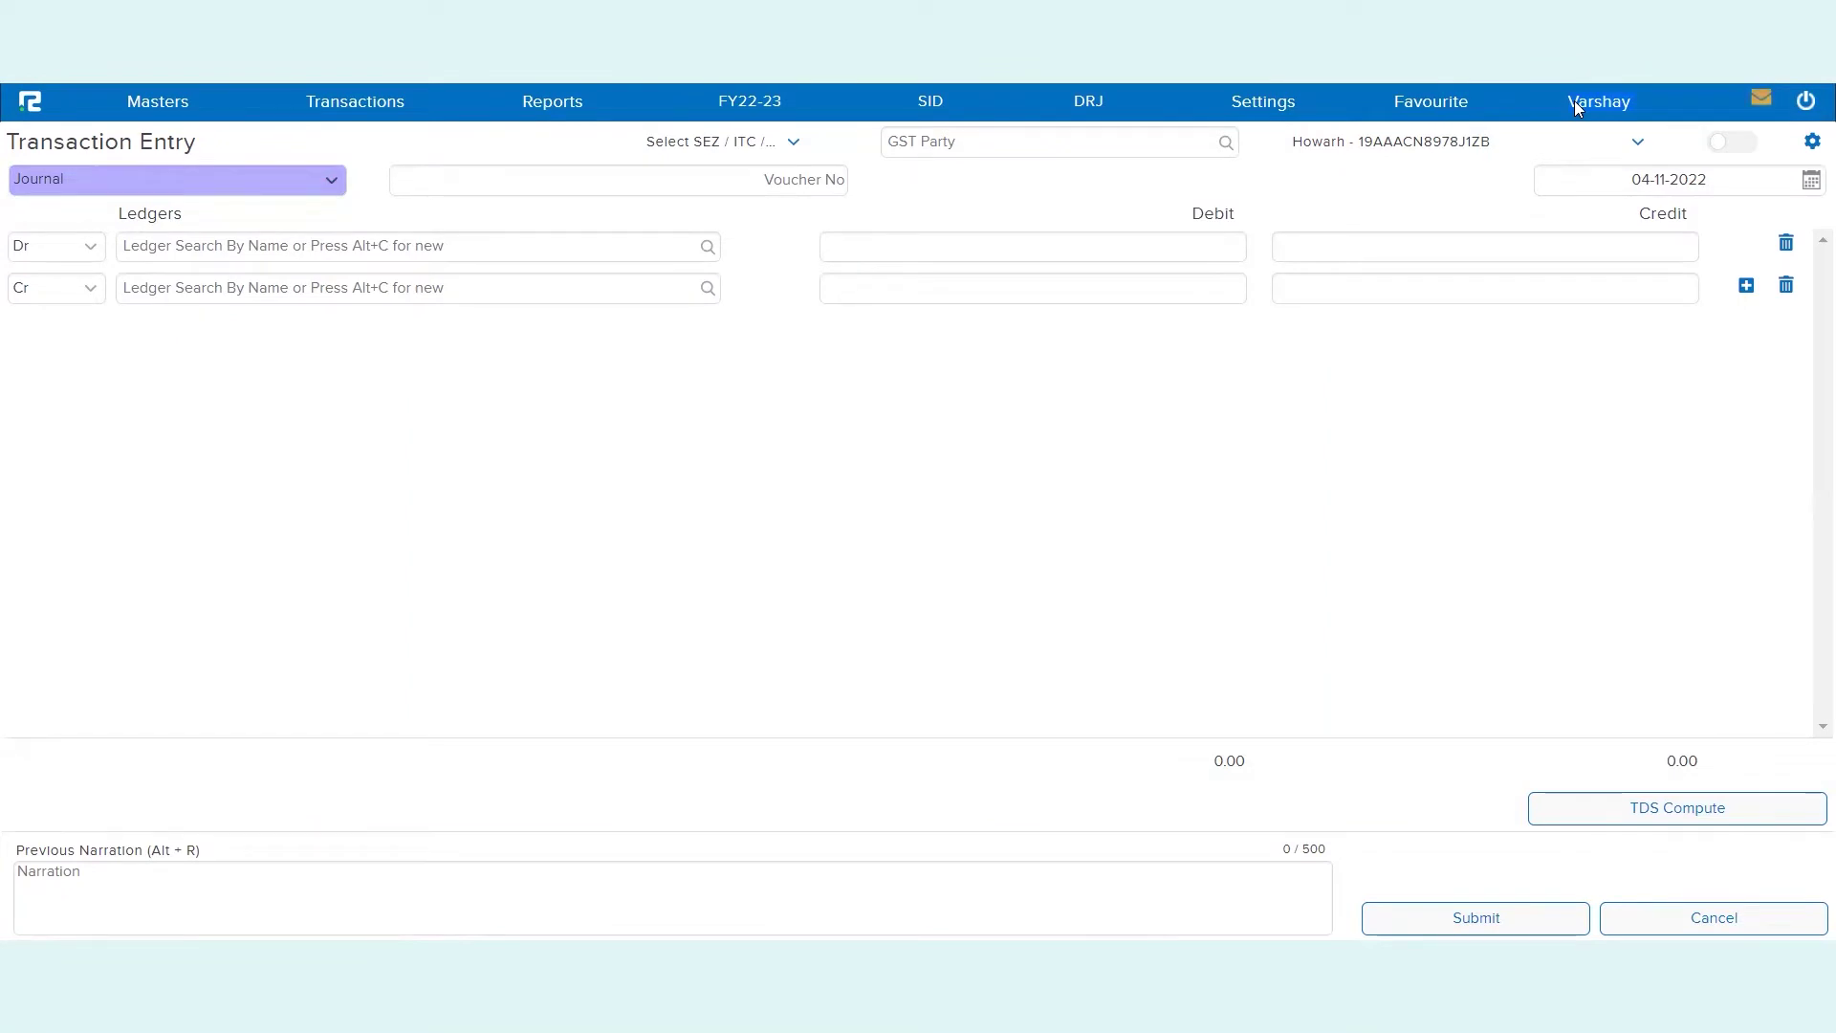
- Switch the restricted user's session to the Bhawanipur segment and check which voucher types voucher entry offers
left_click(1105, 103)
left_click(1074, 246)
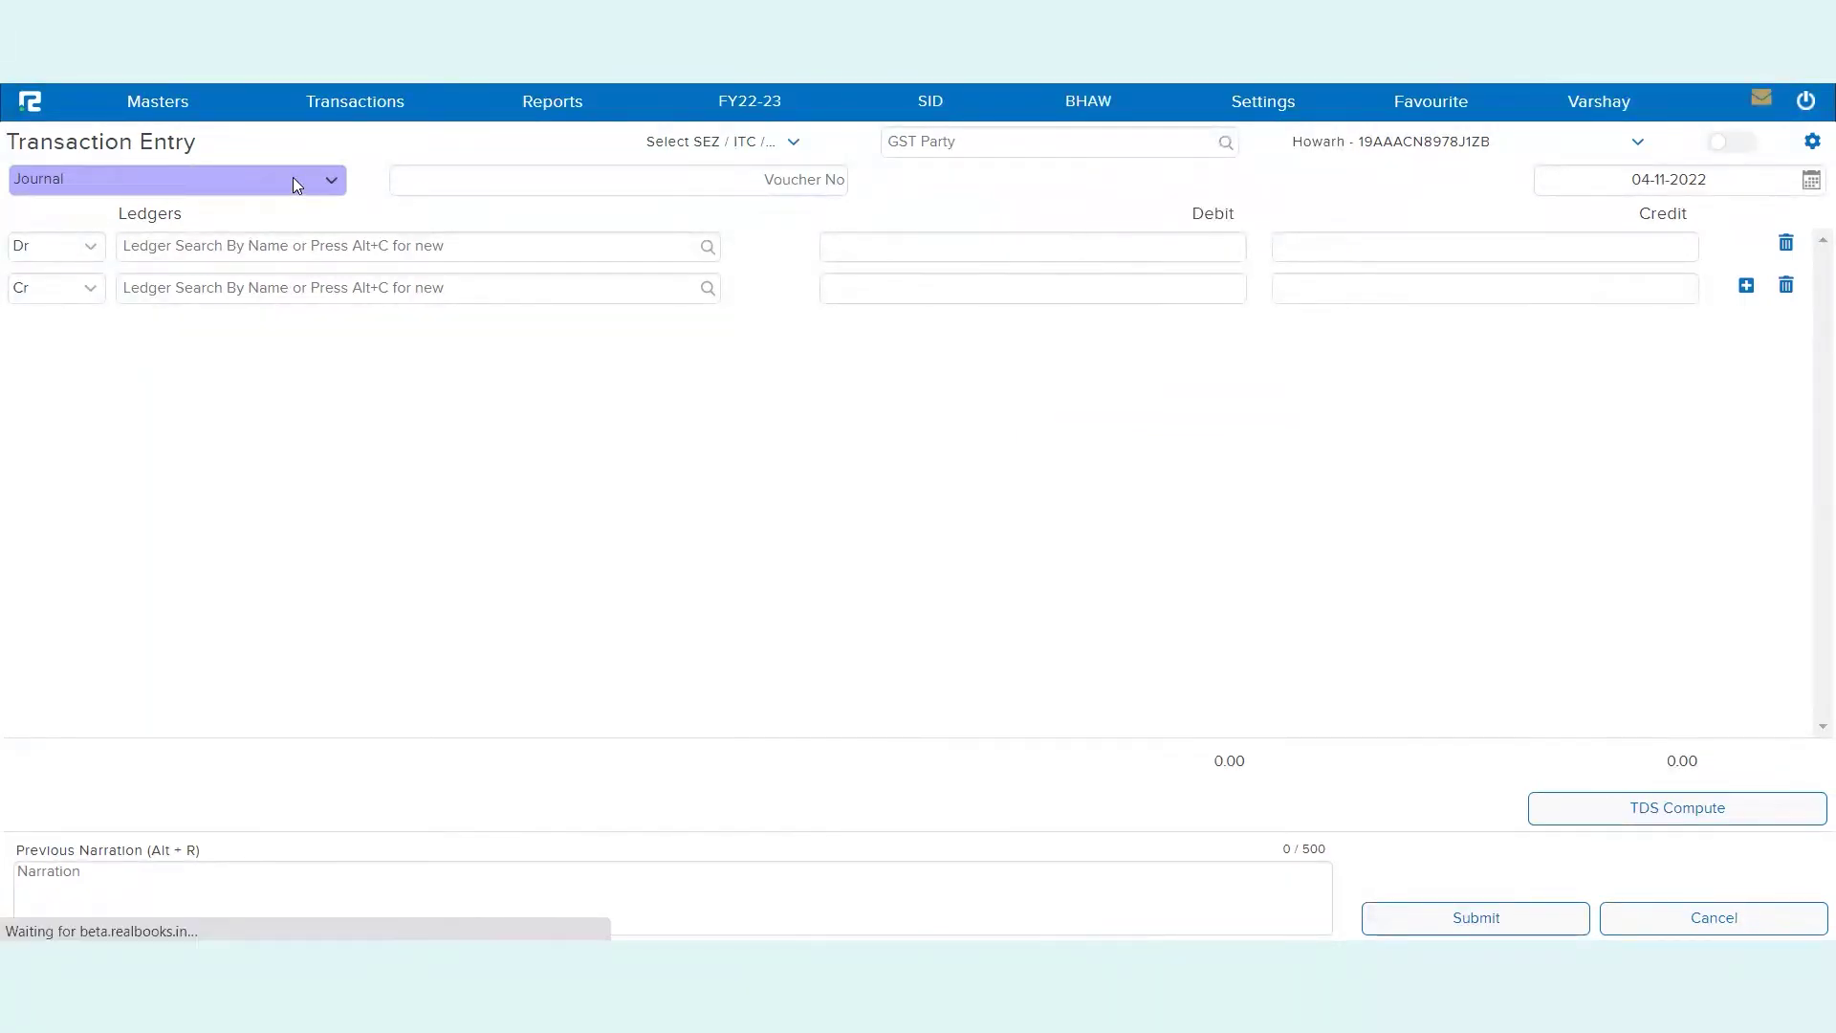
left_click(262, 173)
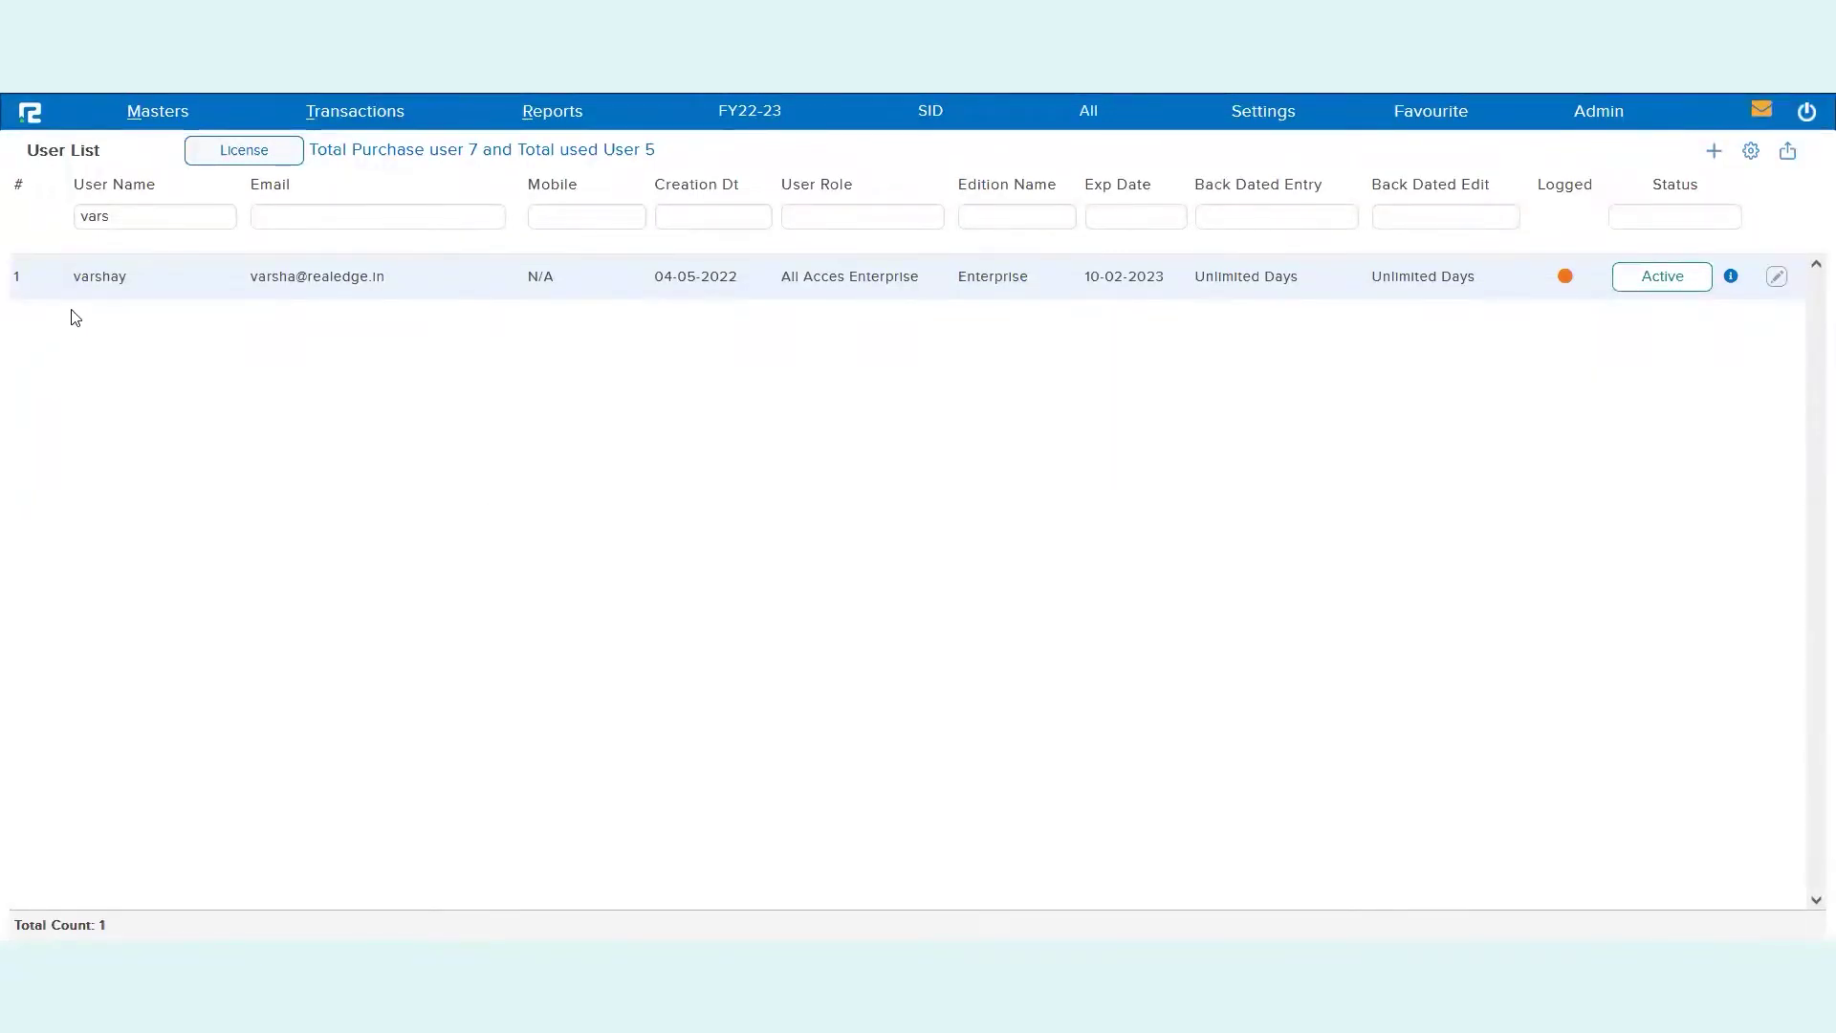
- Clear the listed user's Vtype Permission for Demo Solutions Pvt. Ltd., save it, and recheck the voucher types offered in the restricted user's voucher entry
double_click(90, 287)
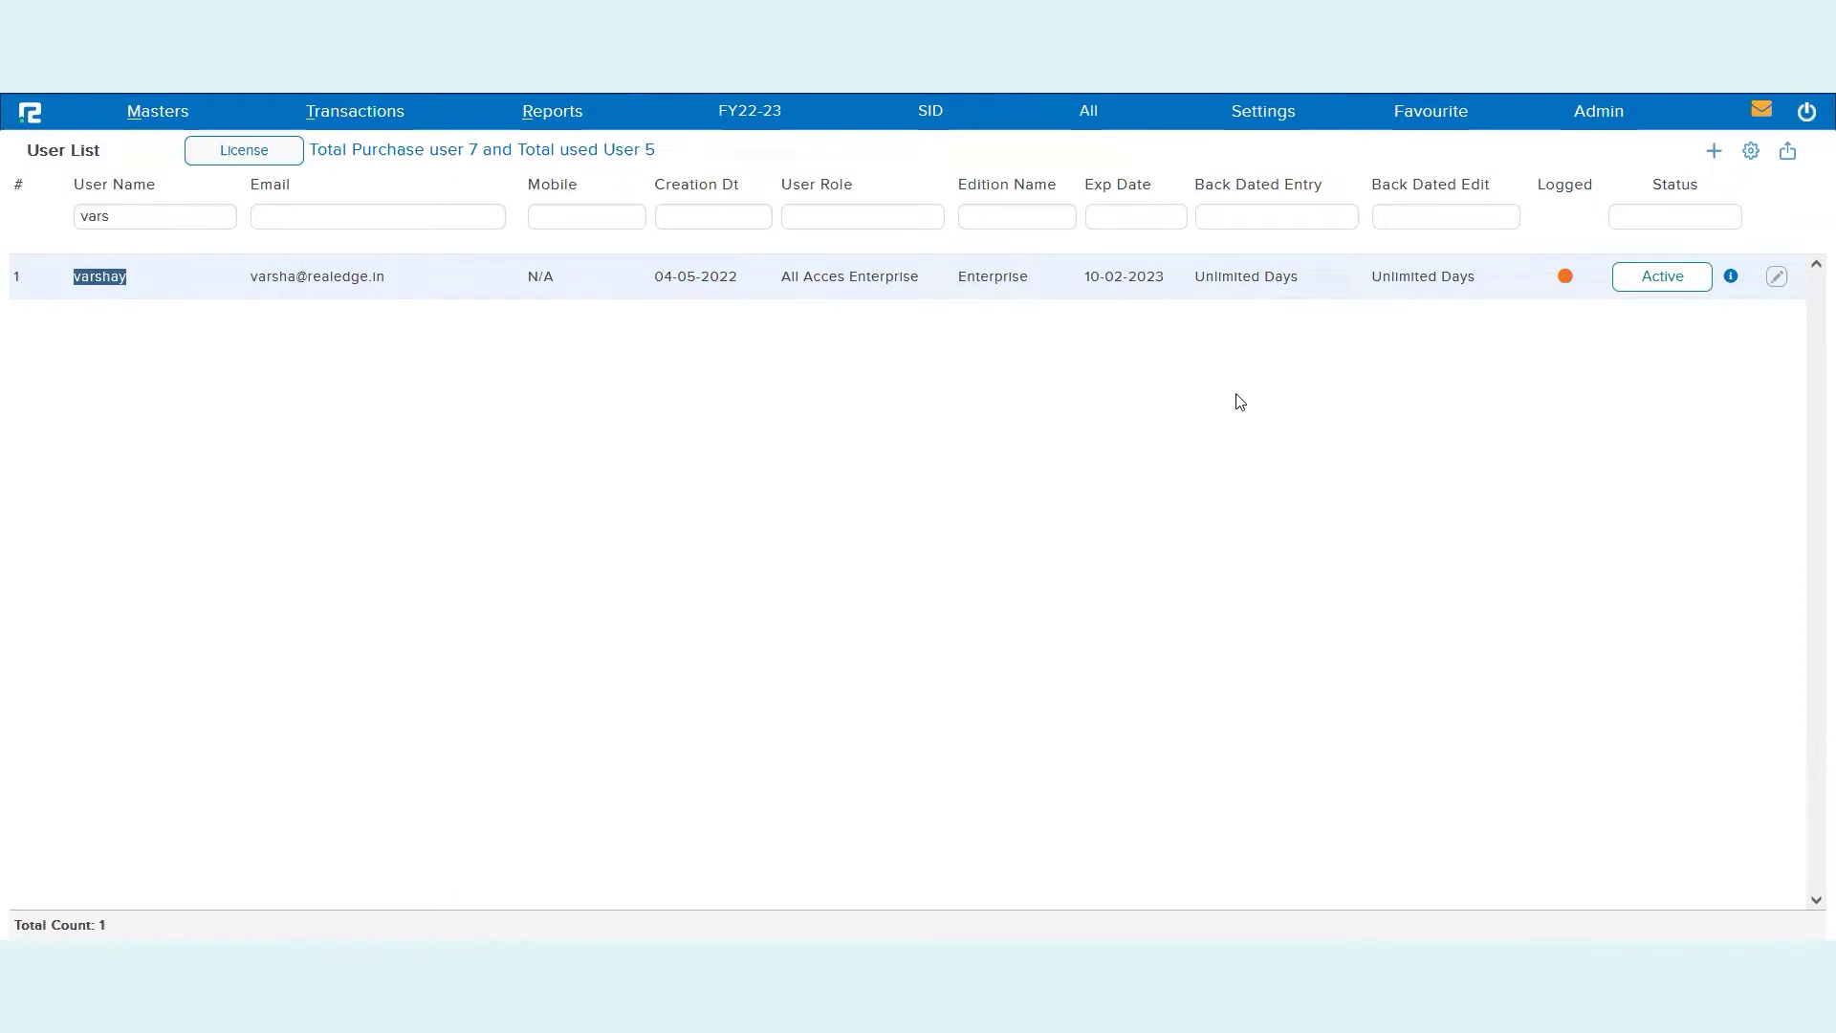
left_click(1774, 283)
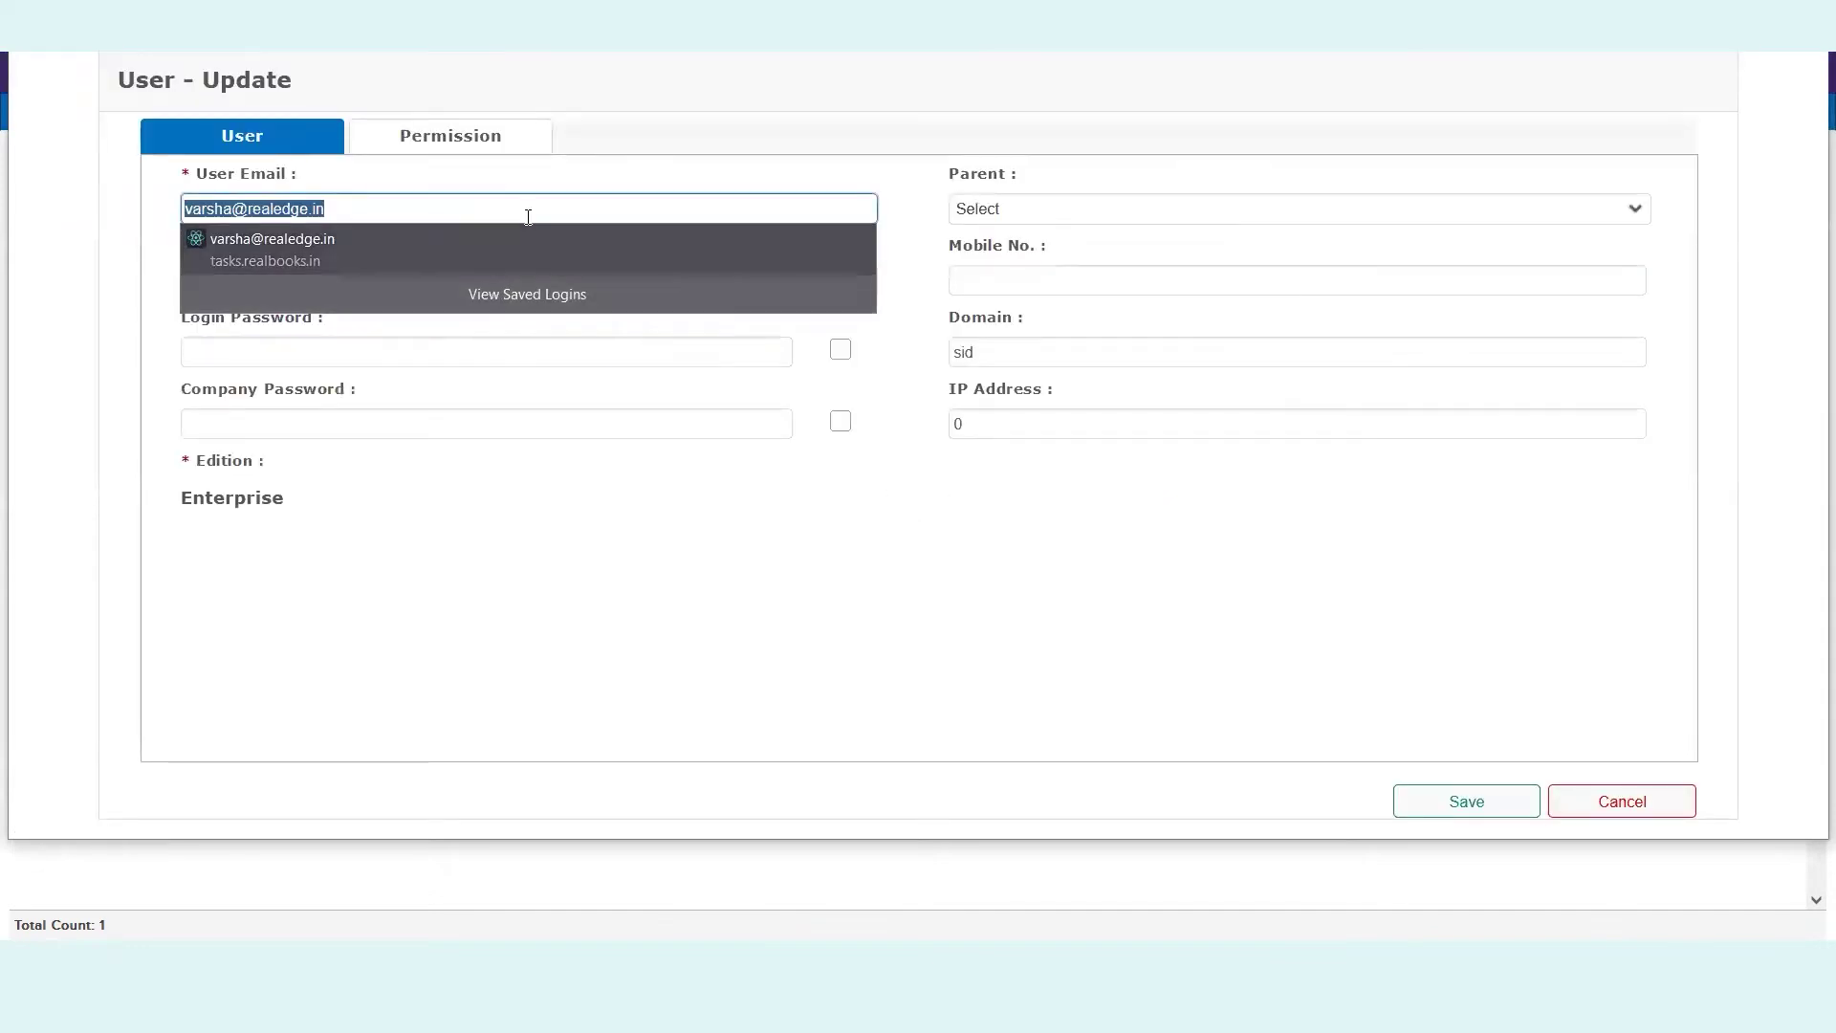
left_click(478, 139)
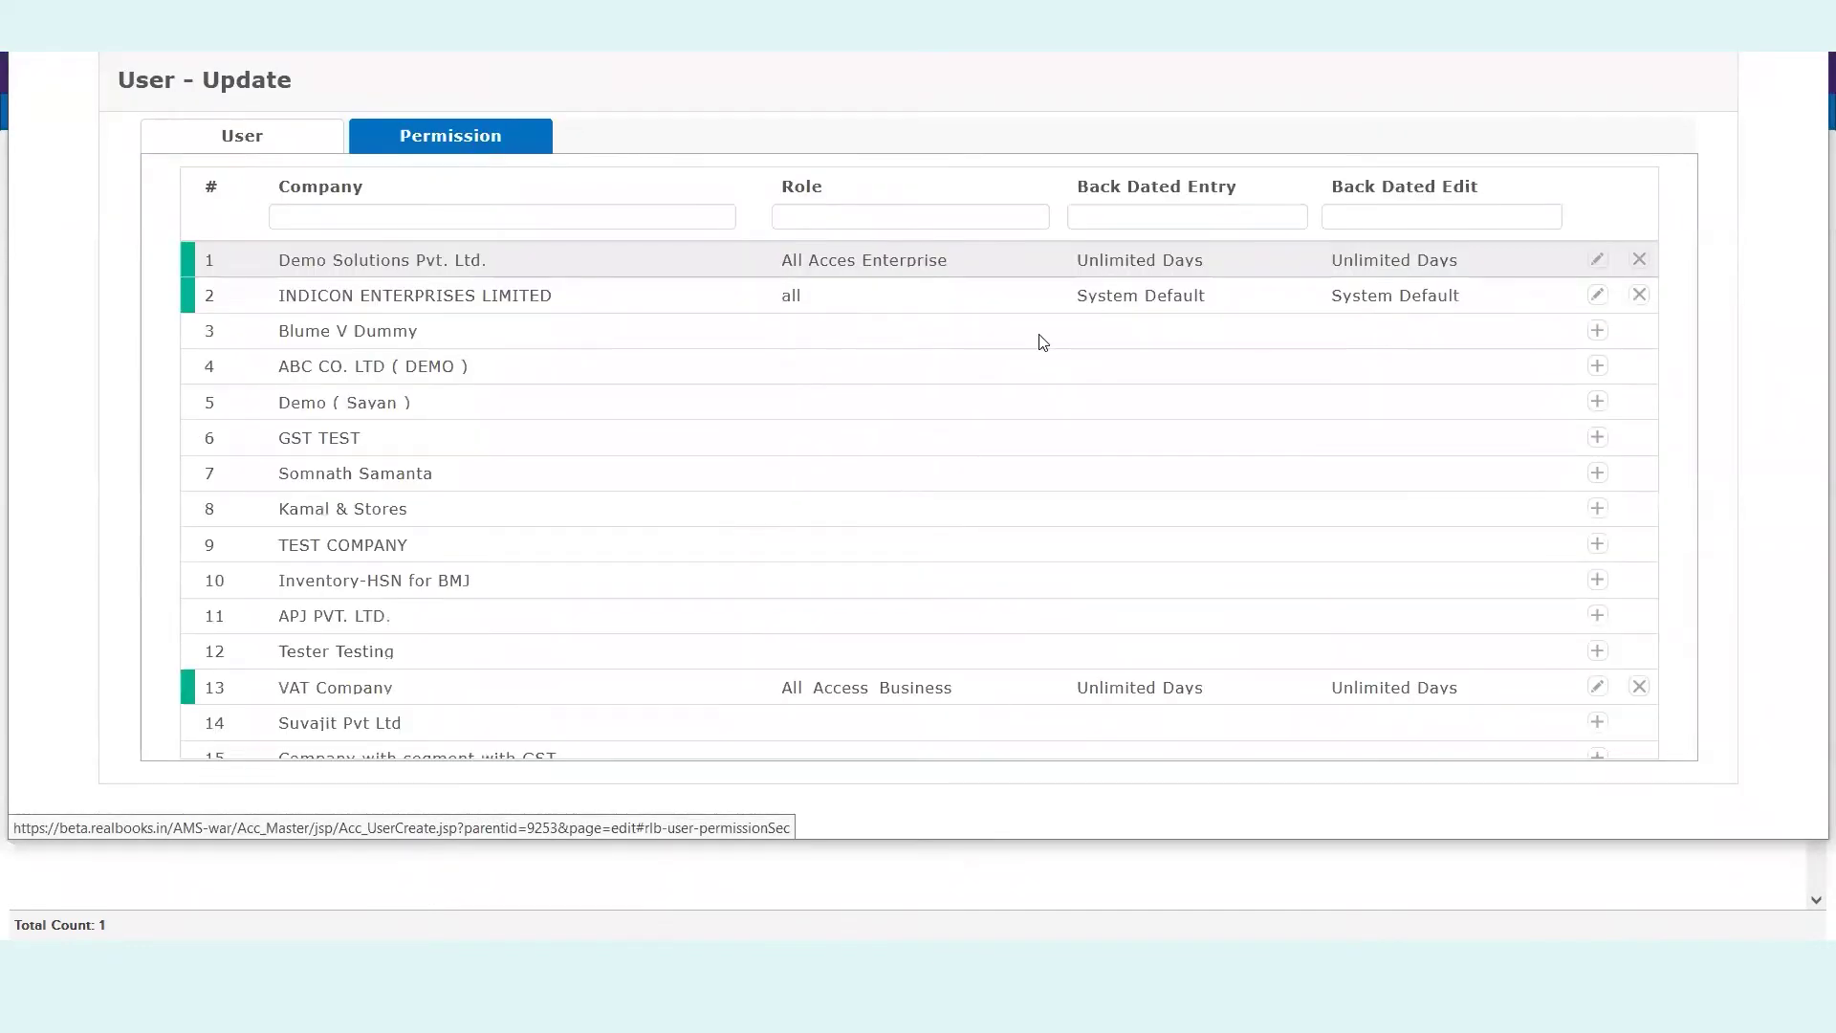
left_click(1597, 259)
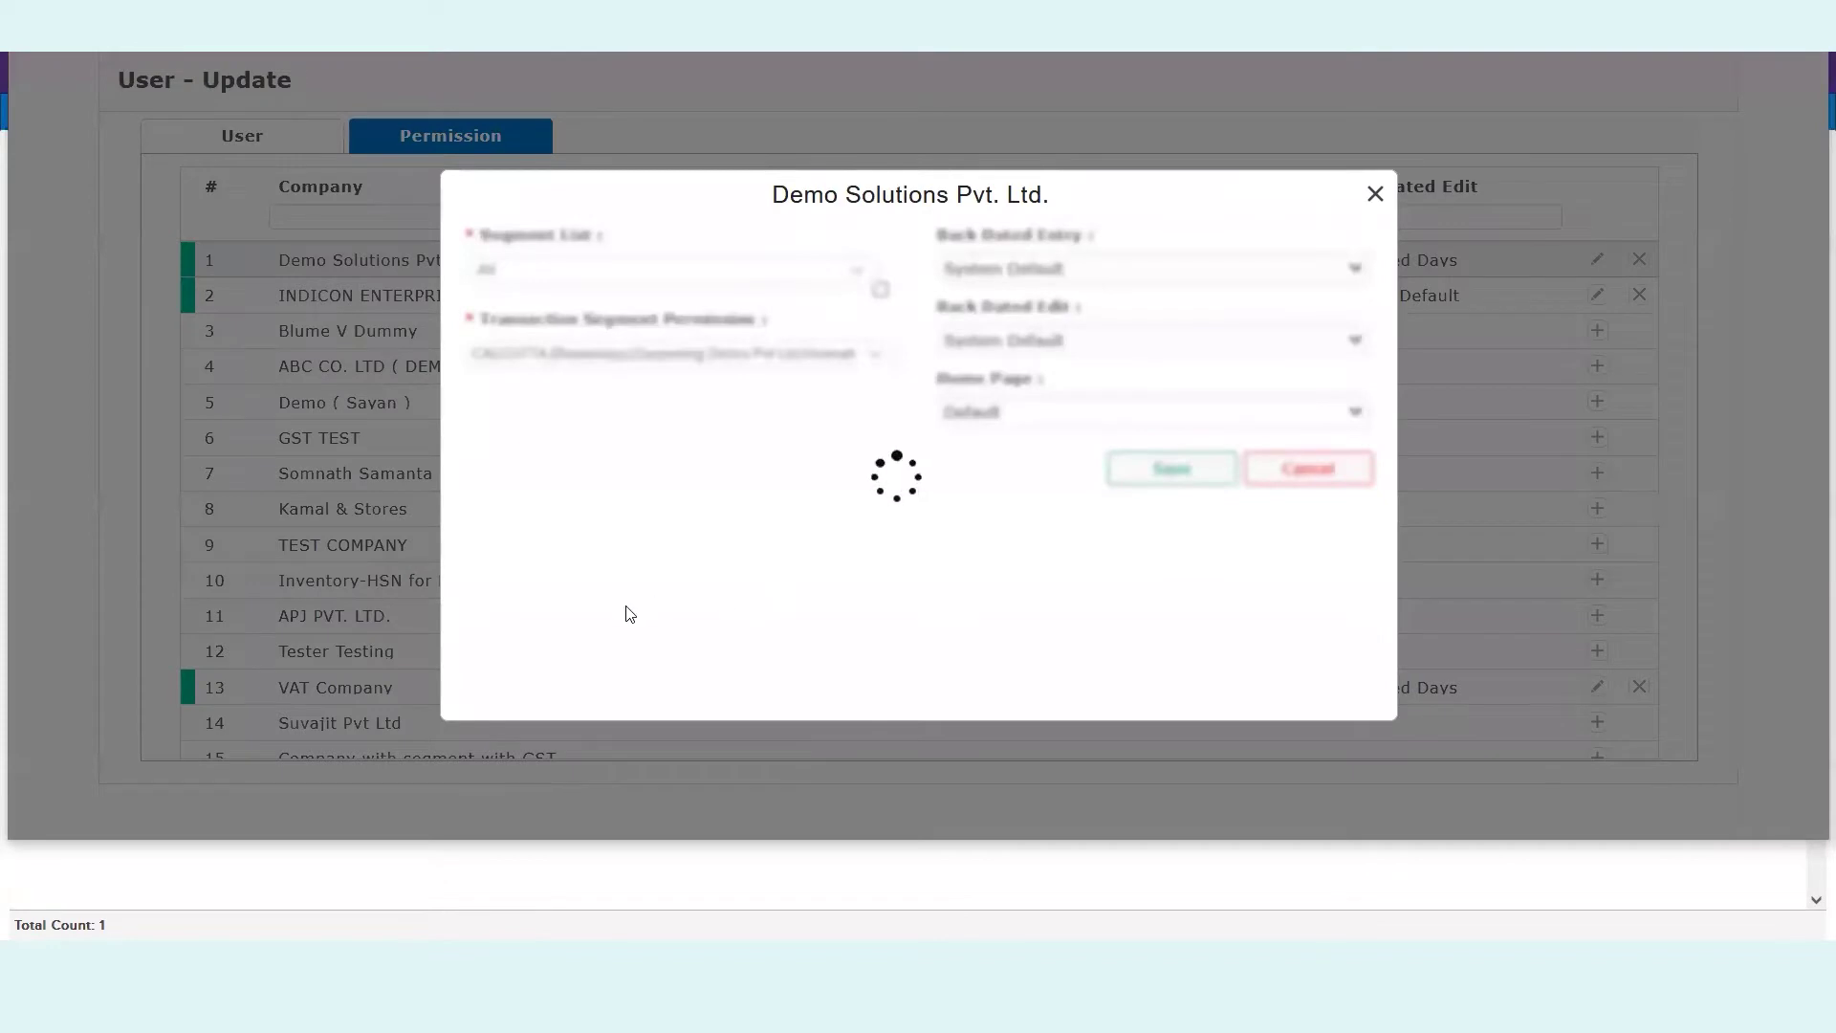
left_click(581, 644)
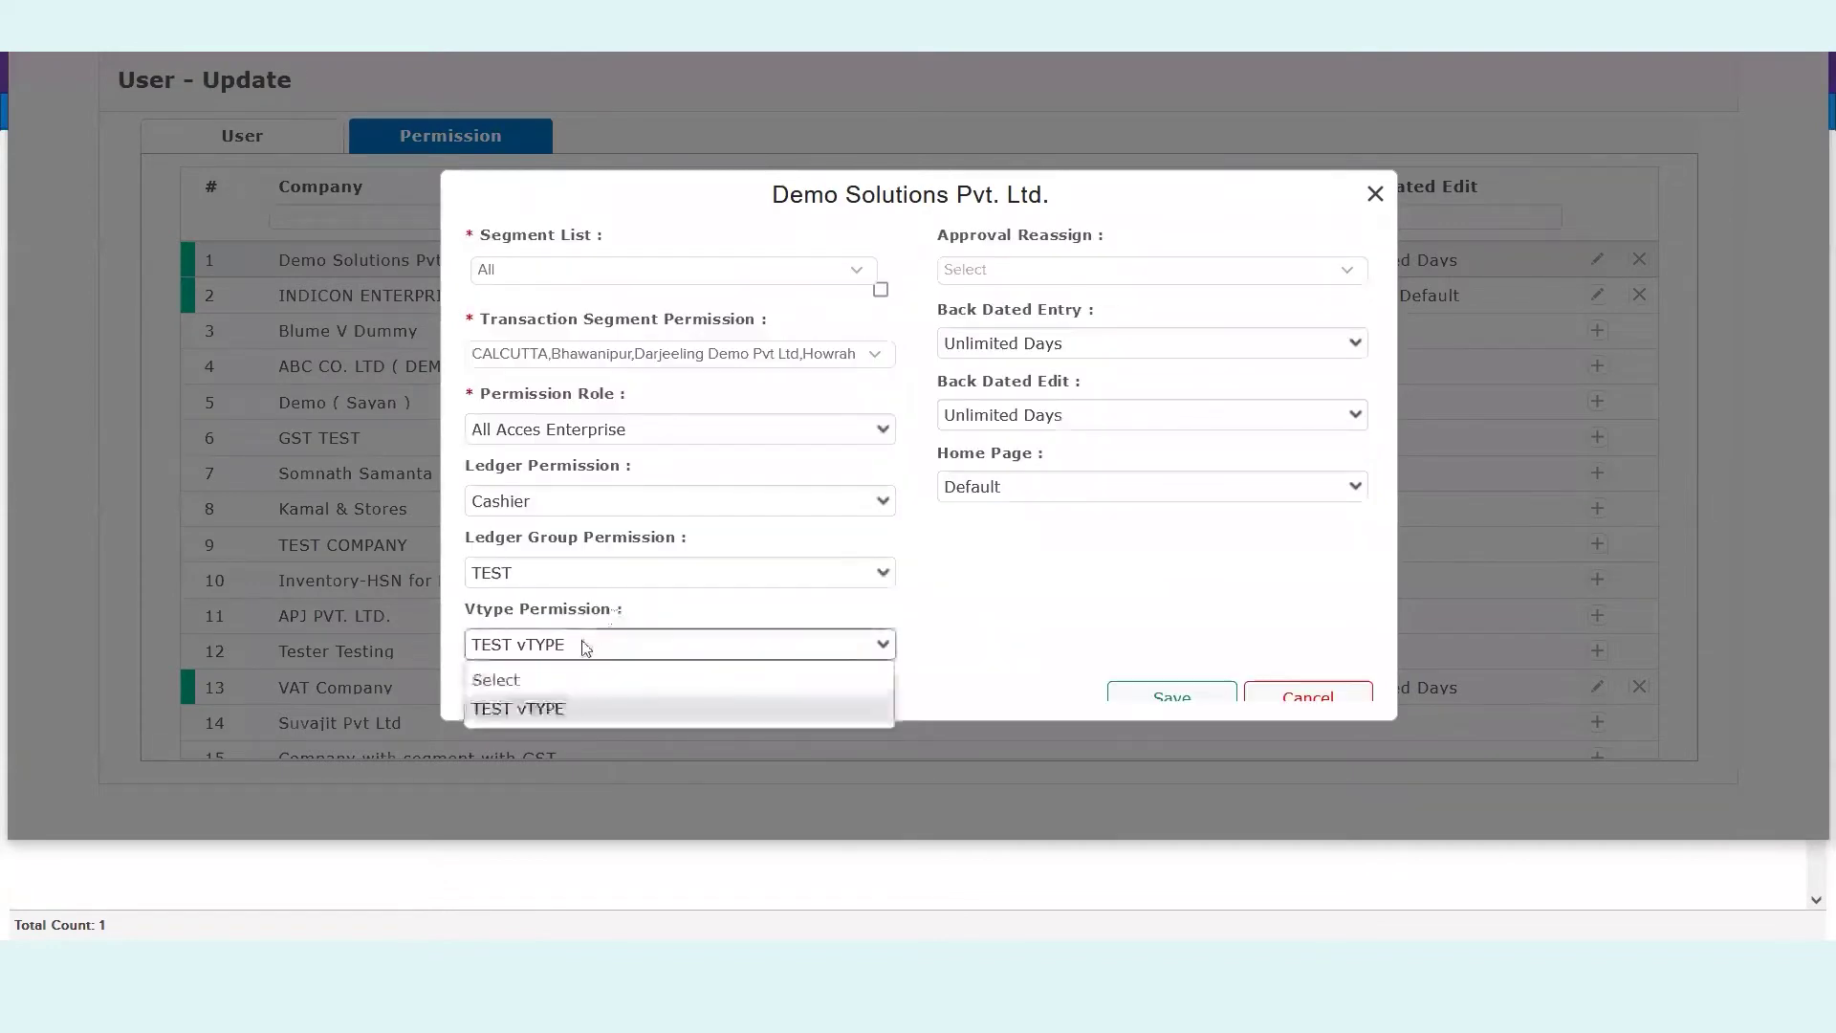
left_click(558, 680)
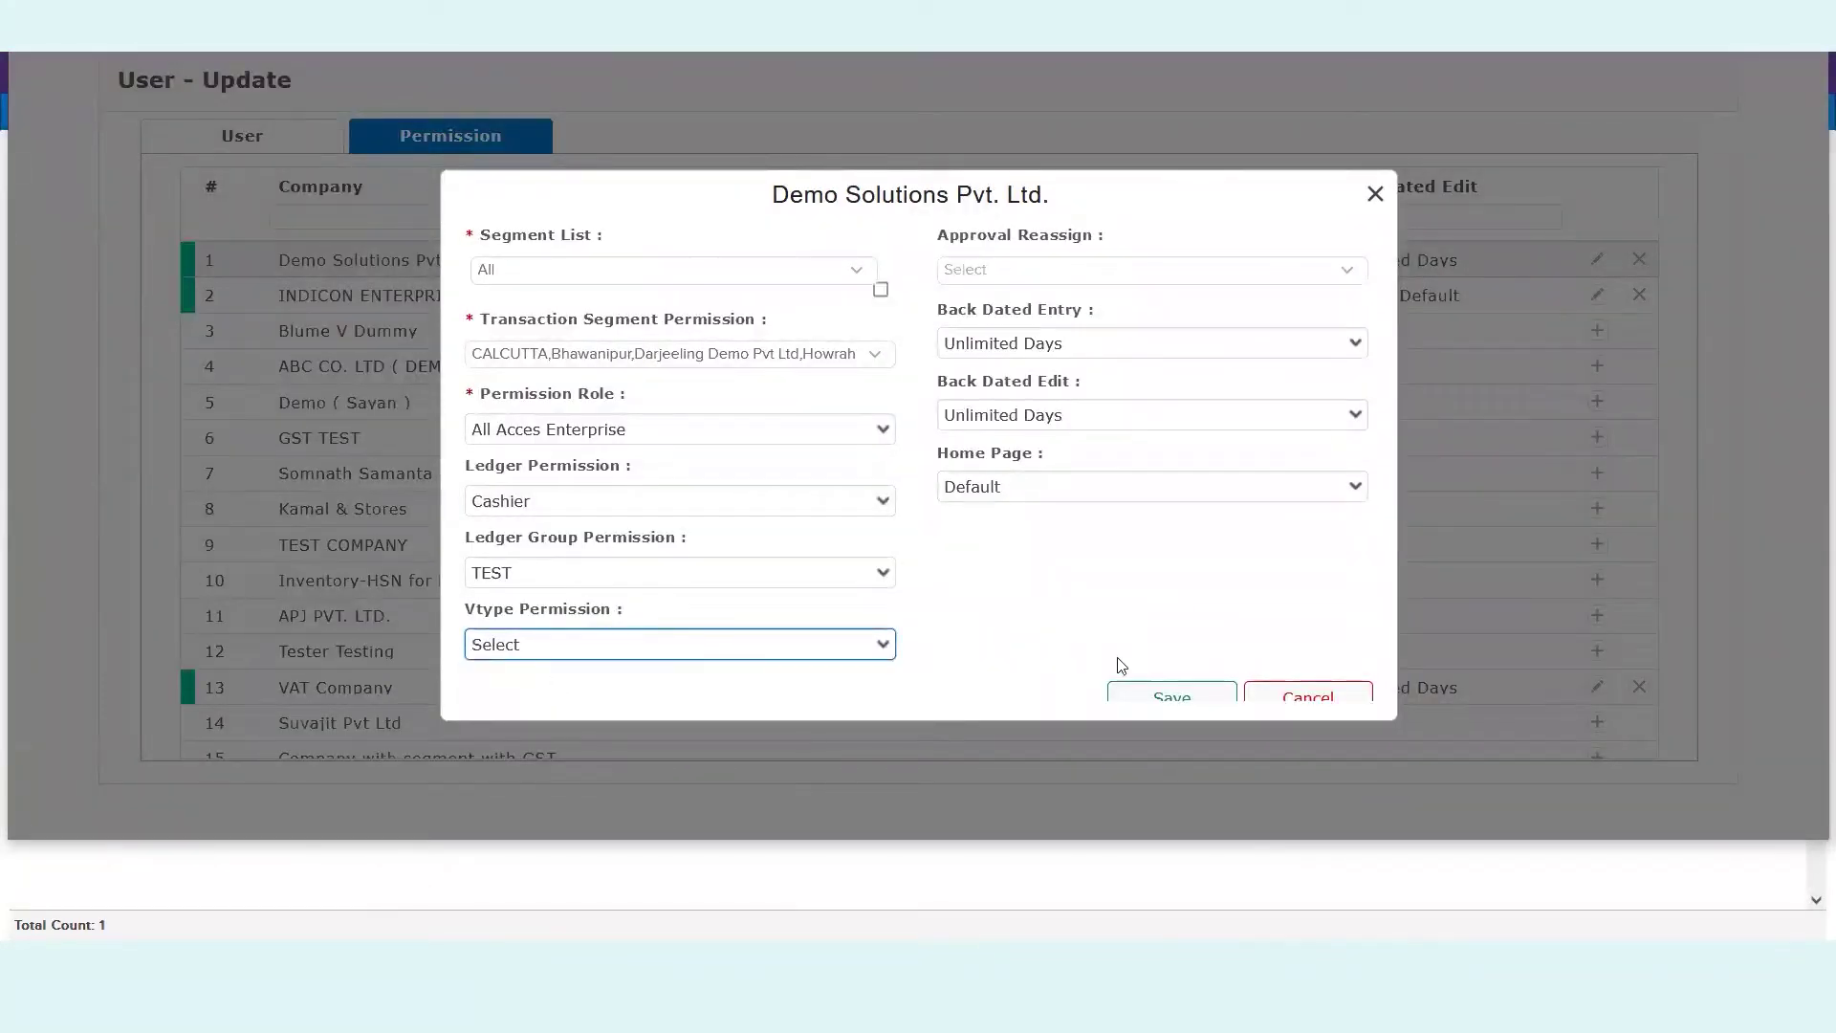
left_click(1154, 690)
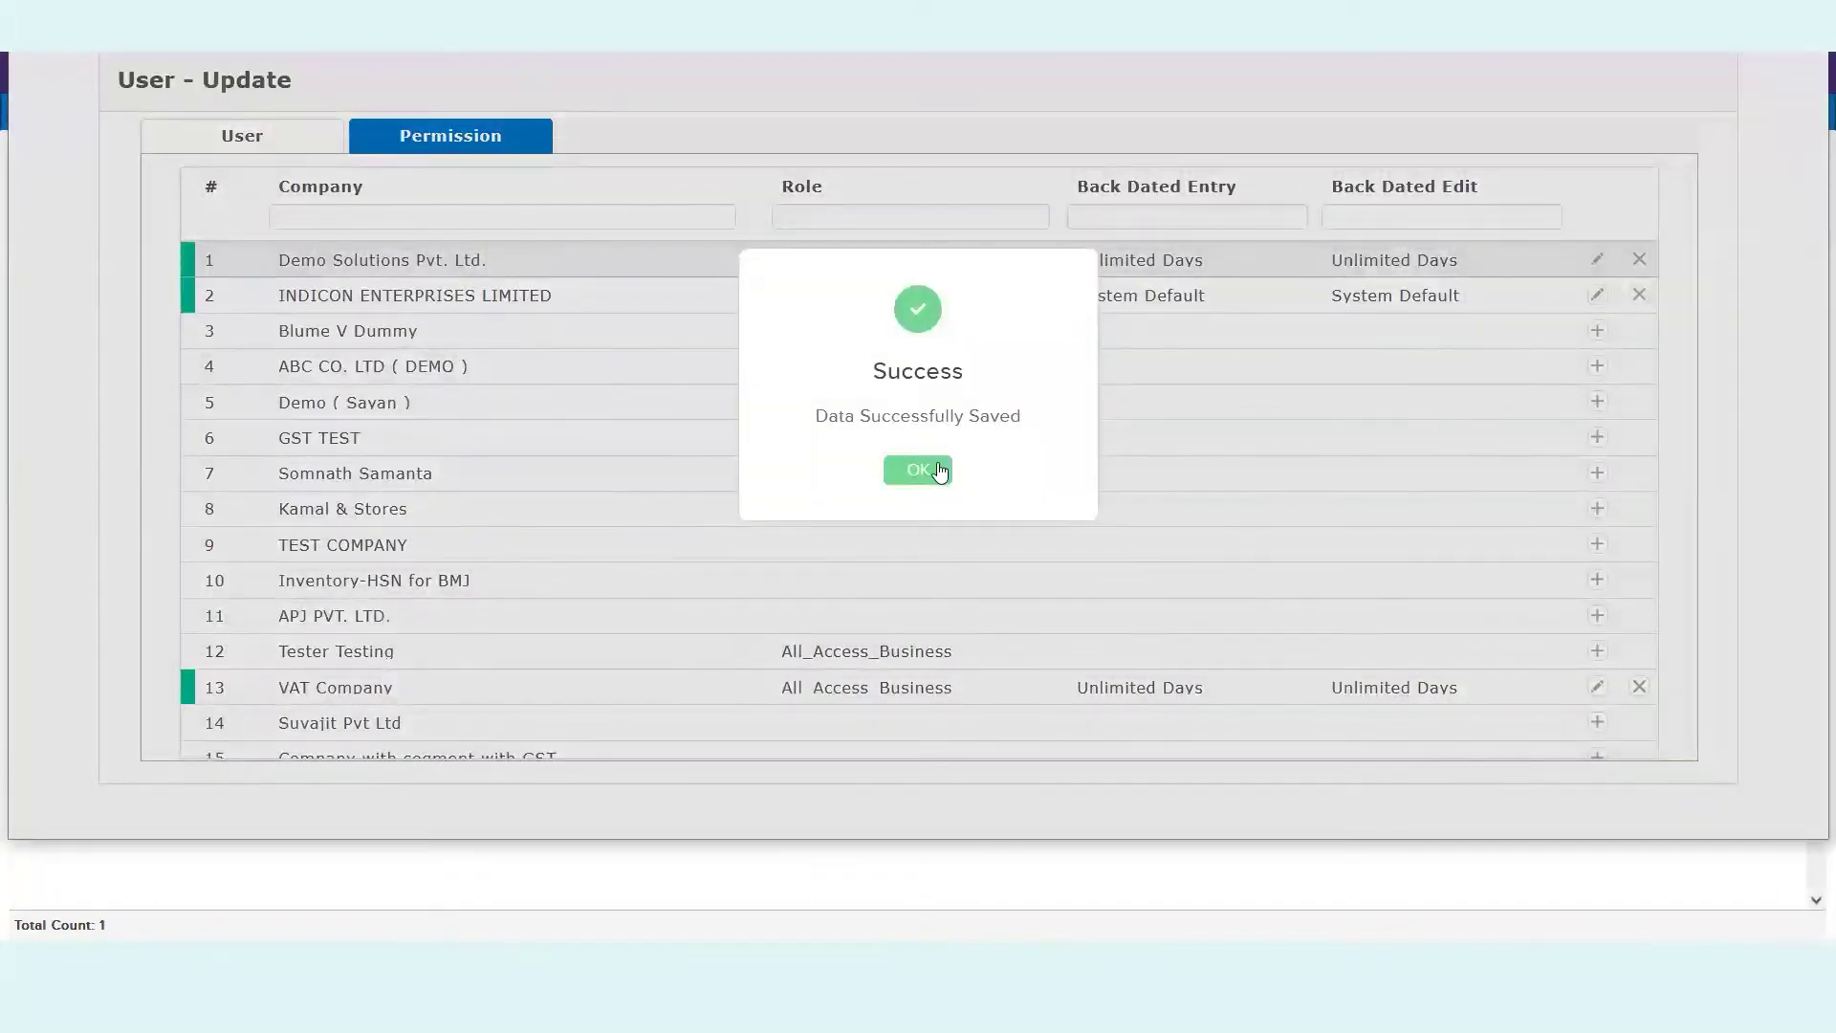
left_click(939, 471)
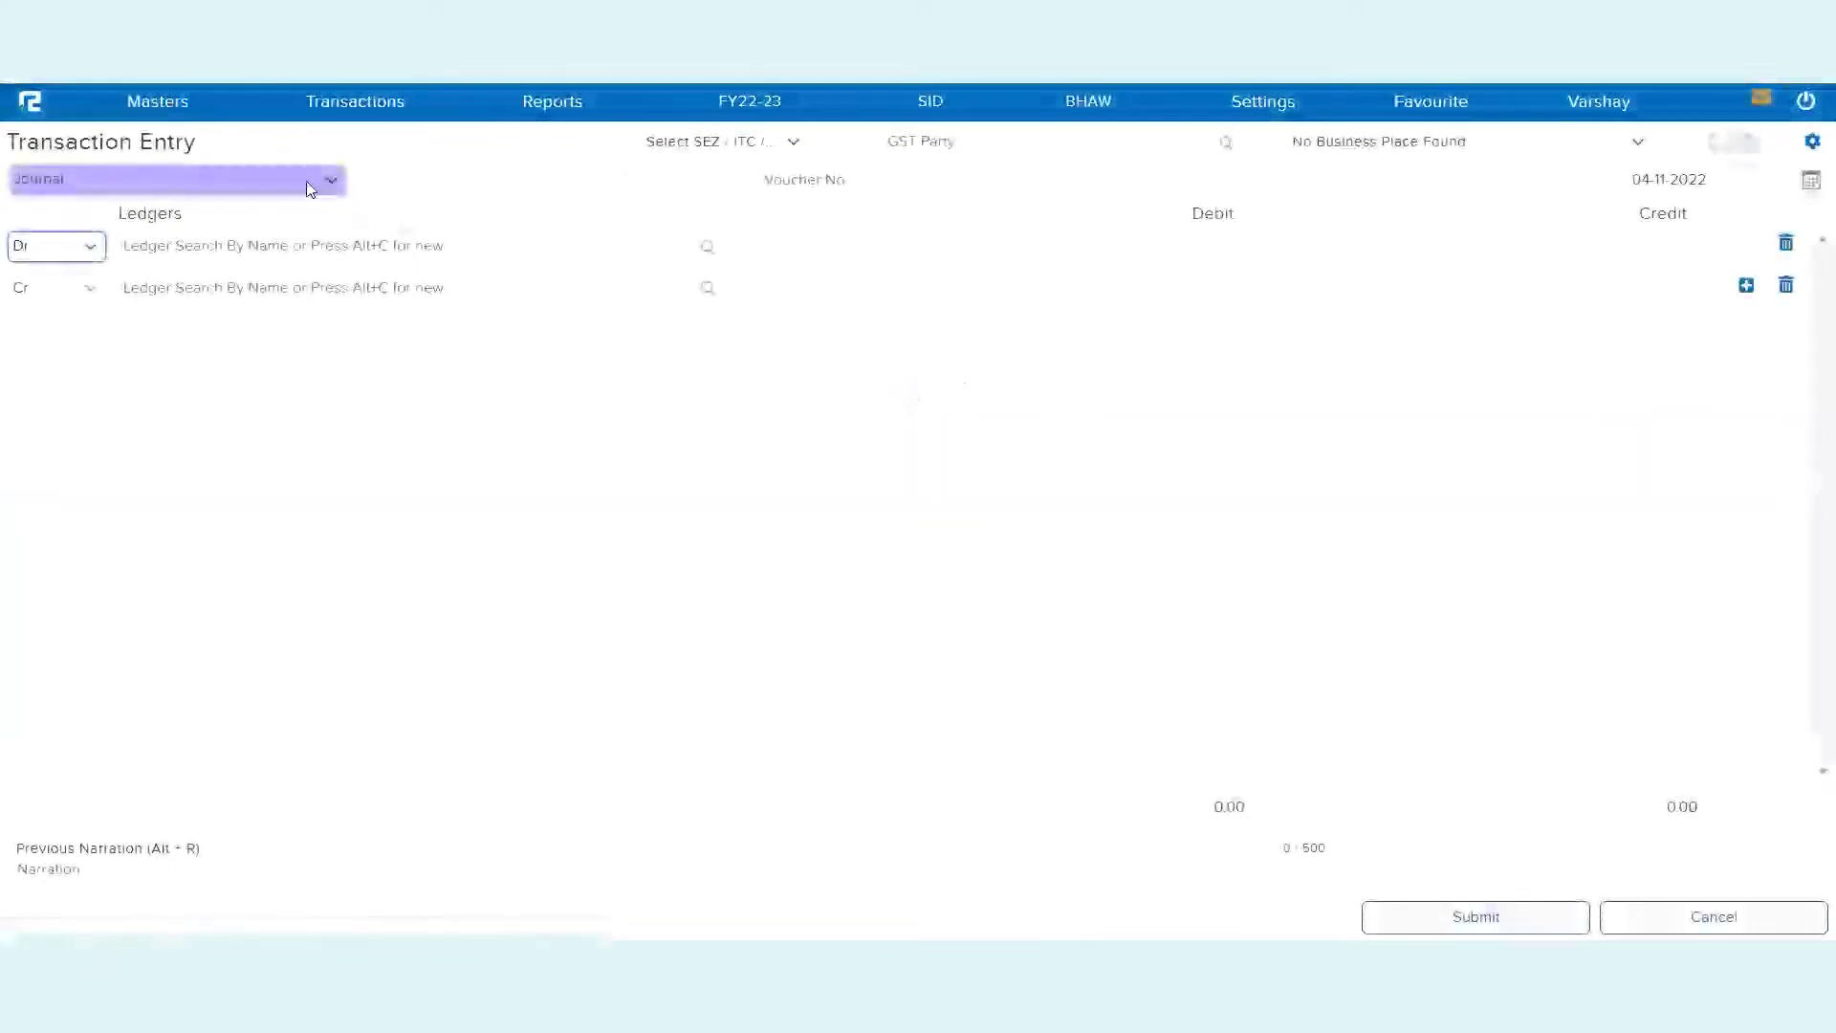
left_click(306, 181)
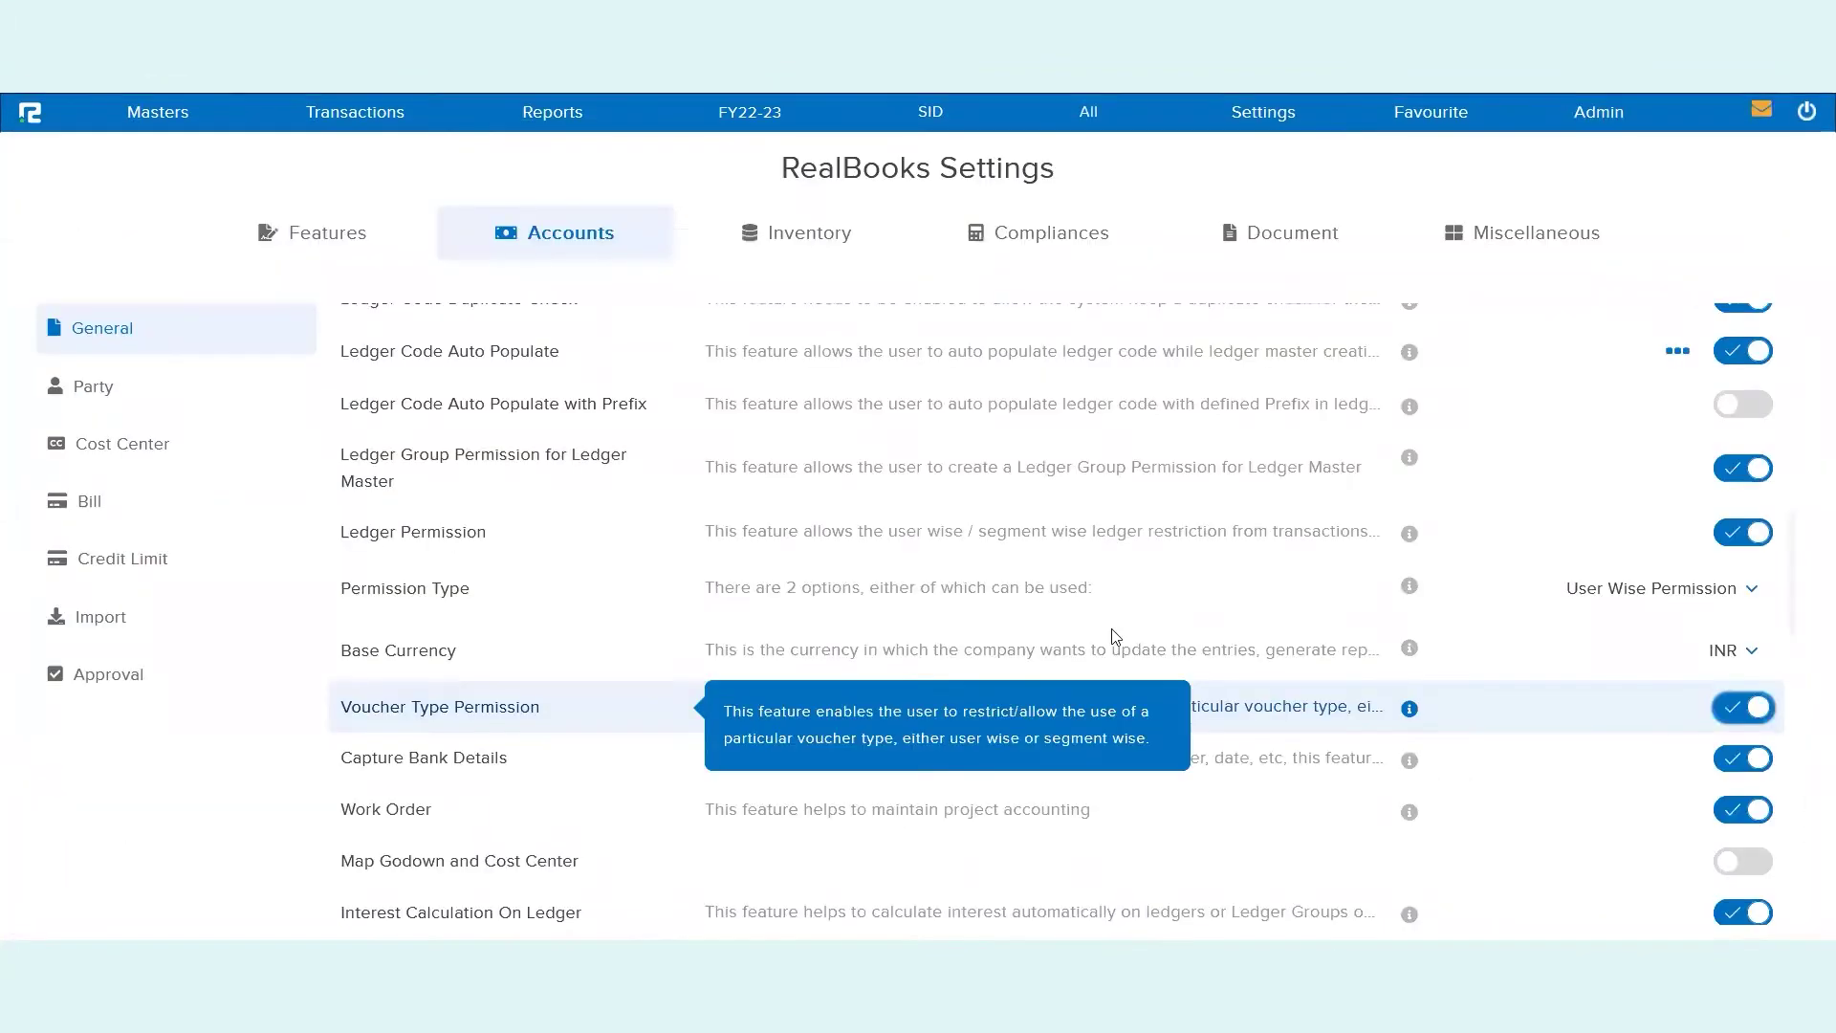
- In the general Accounts settings, open the User Permission (Cancel / Temporary Delete) setup and examine its available permission types
scroll(1320, 650, "down", 5)
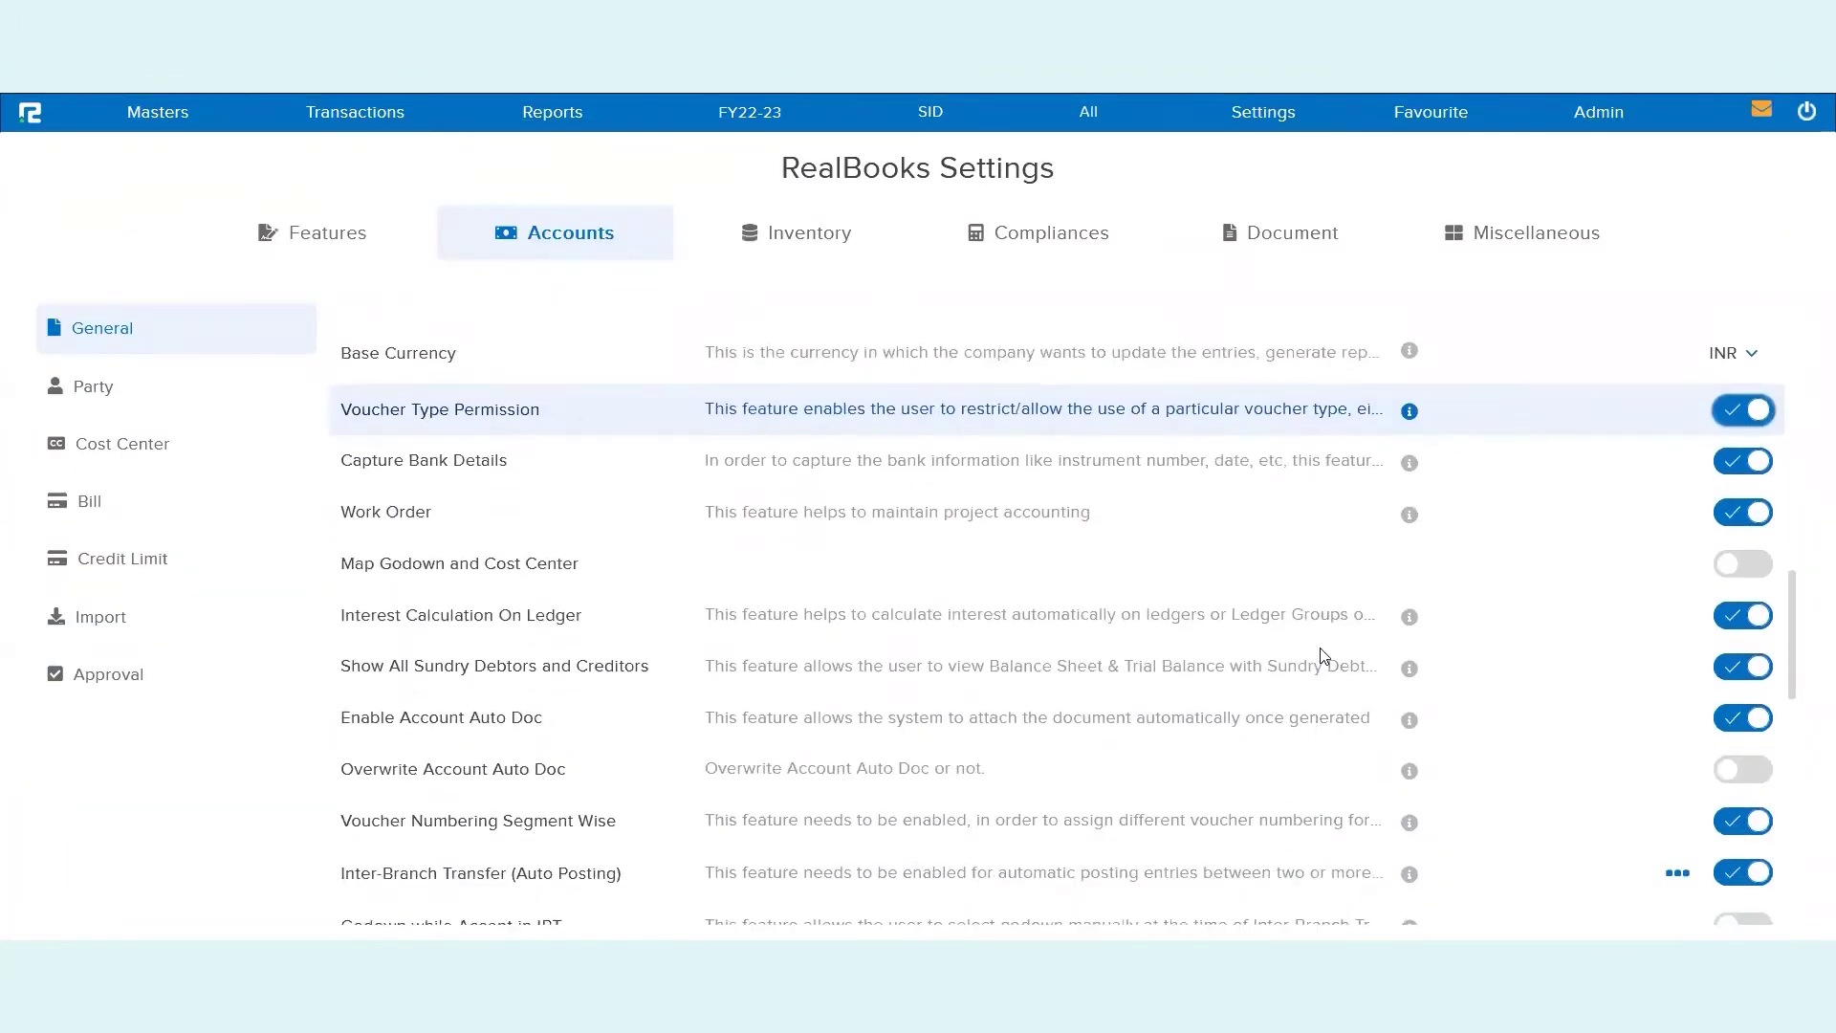
scroll(1323, 657, "down", 4)
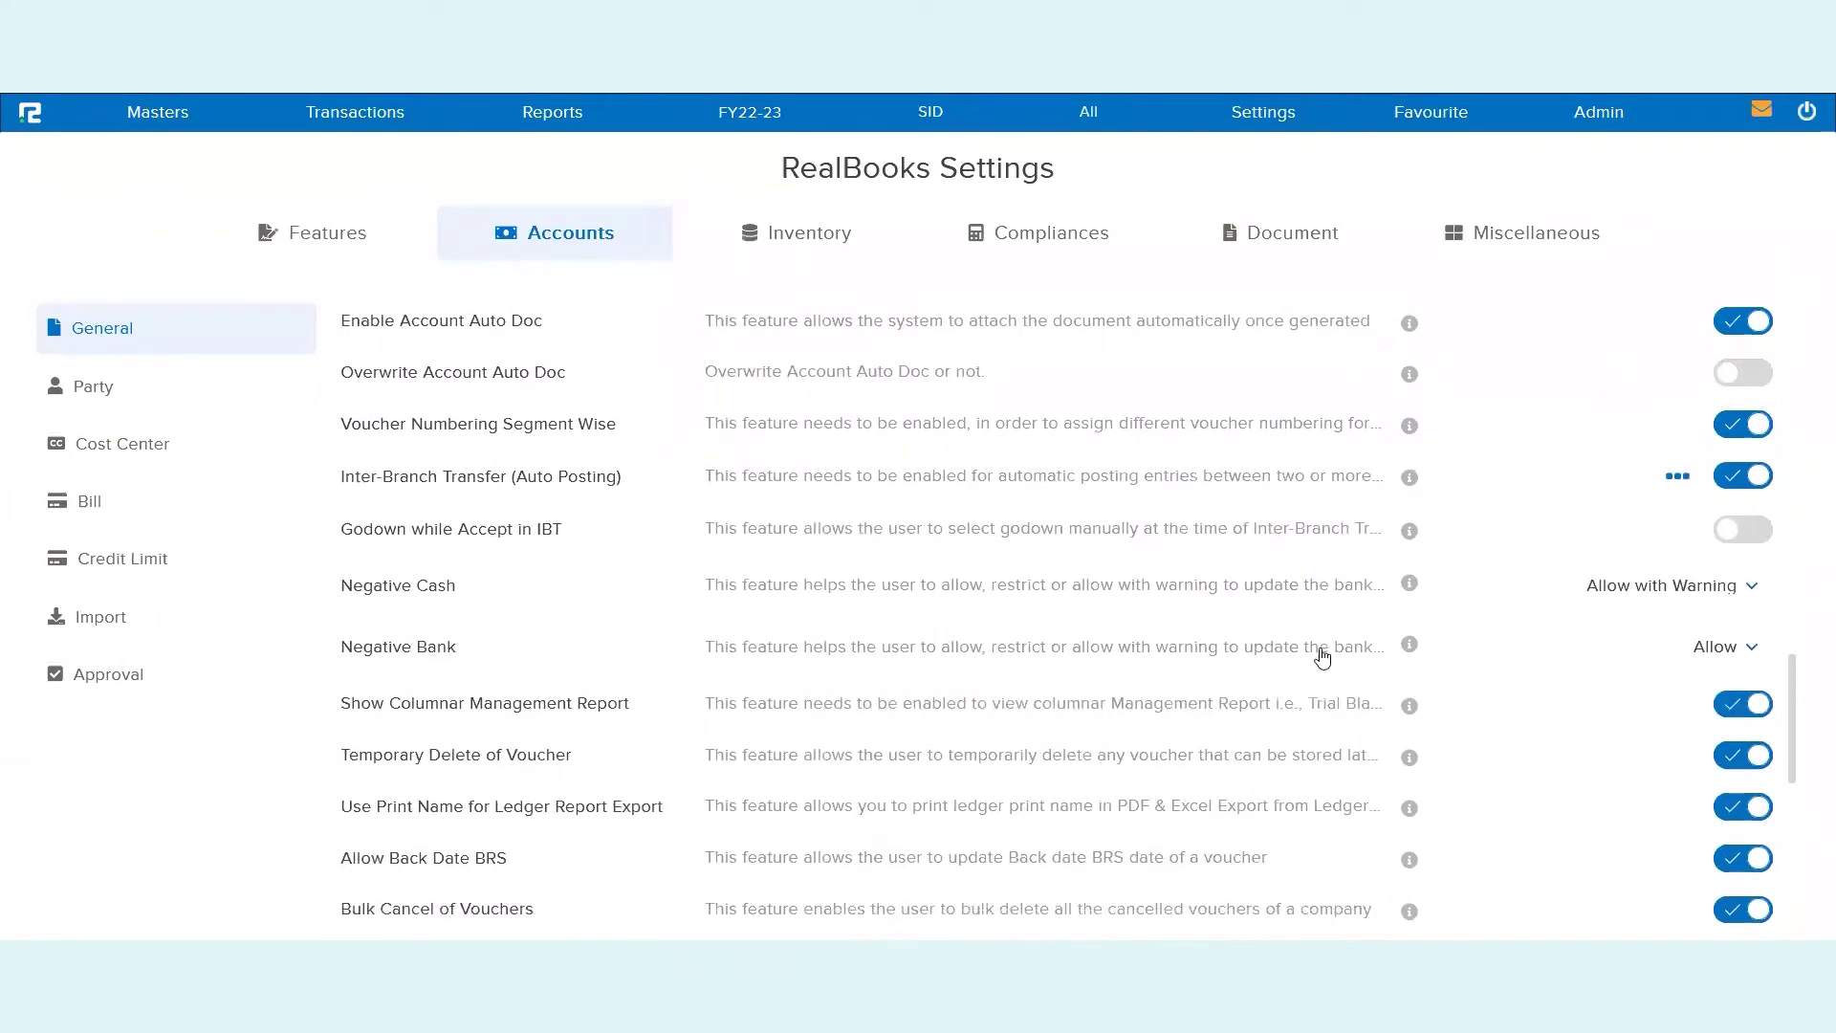
scroll(1322, 657, "down", 1)
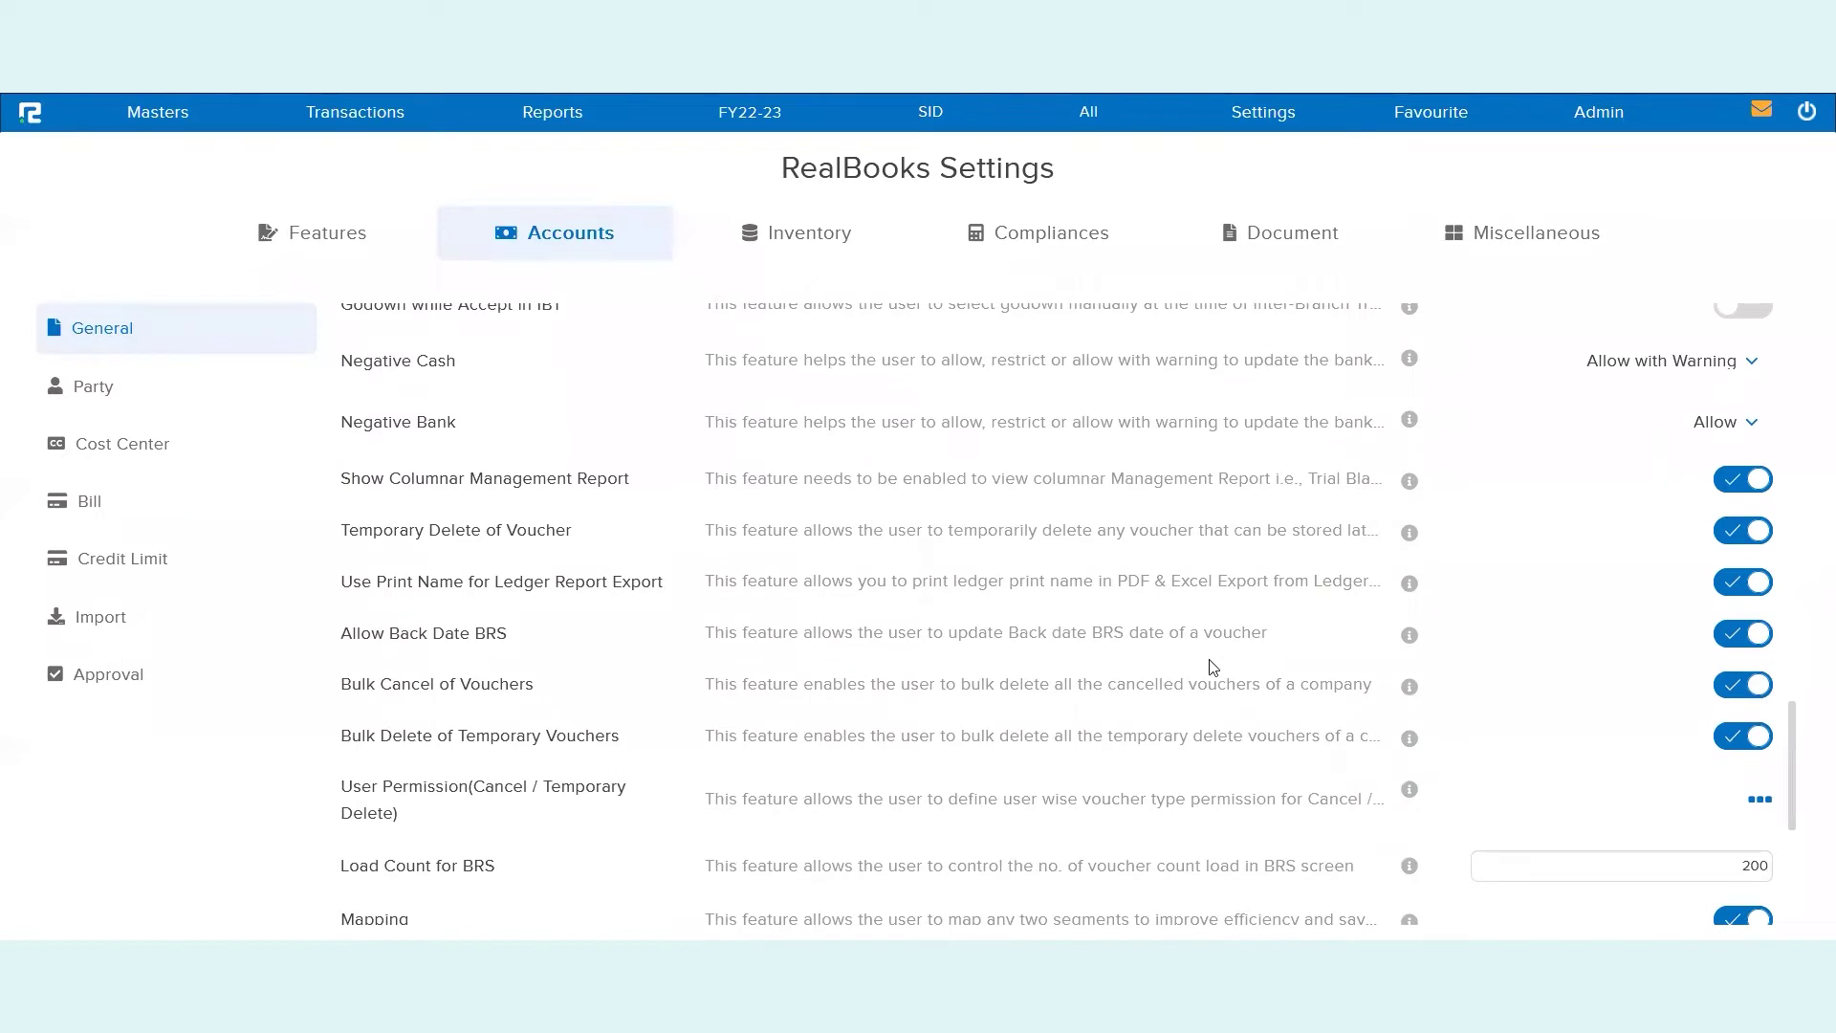
scroll(1210, 669, "down", 1)
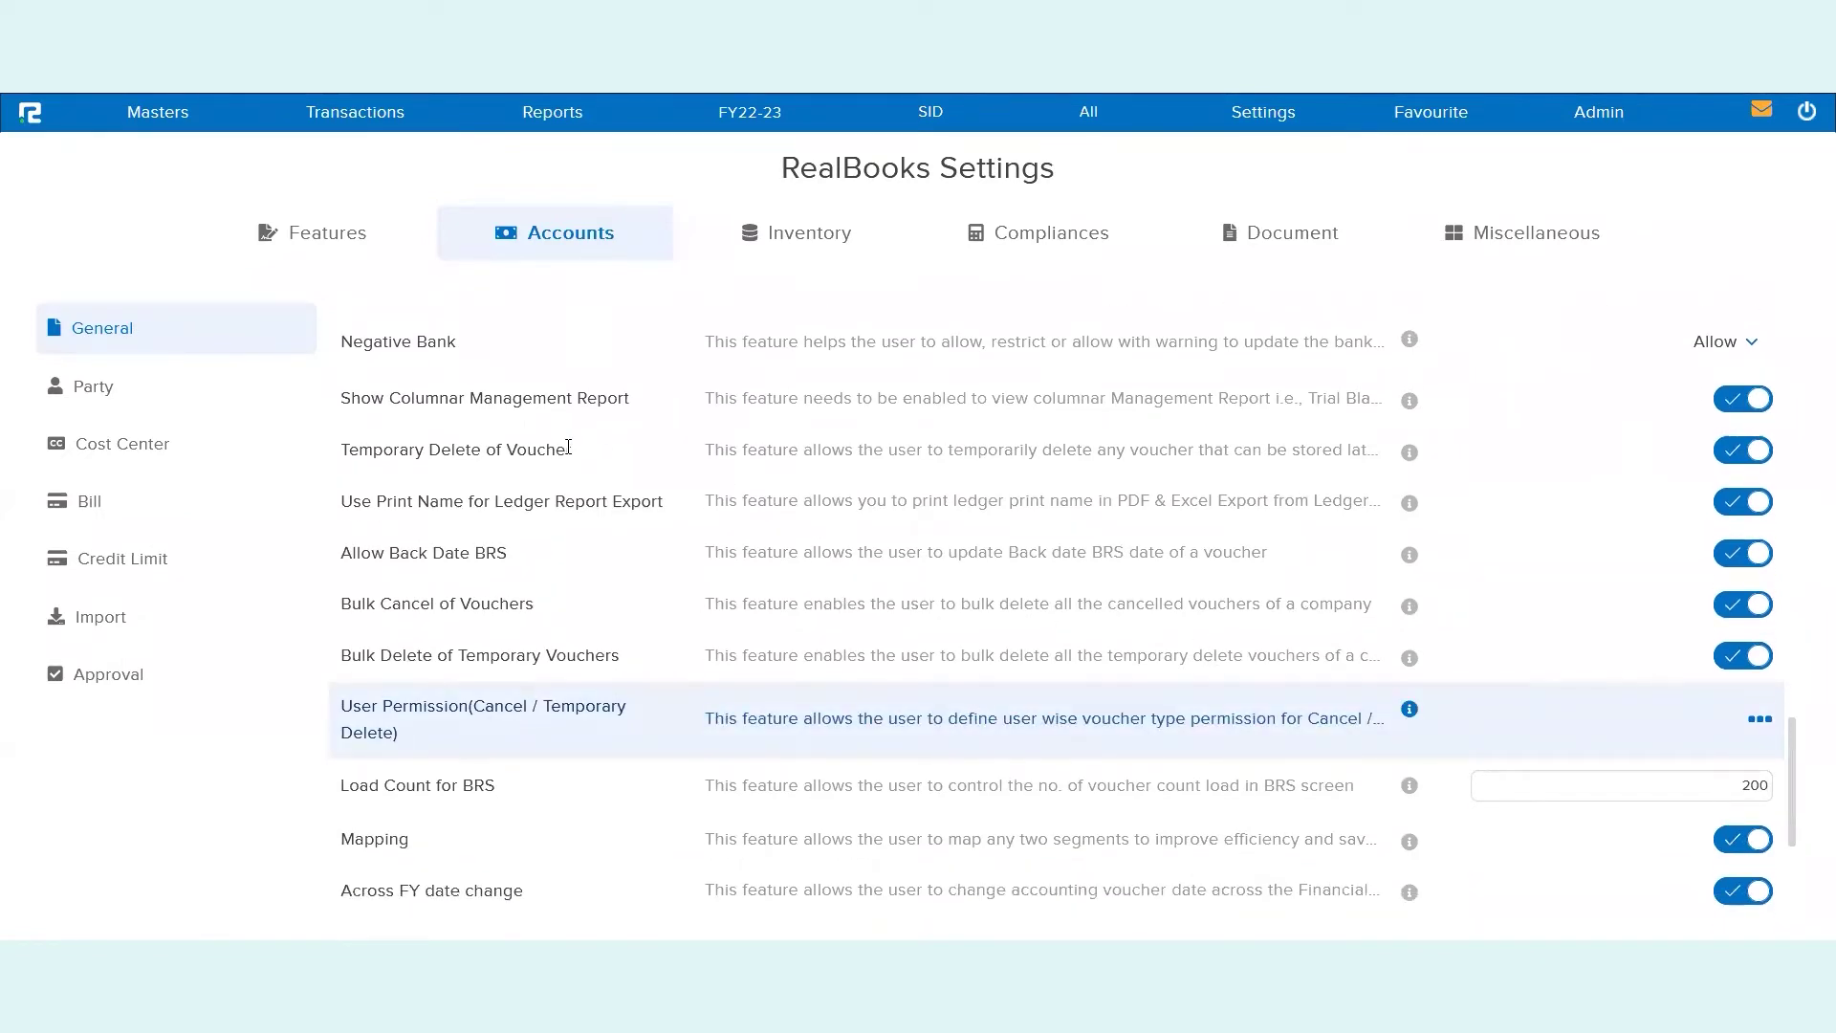
triple_click(531, 452)
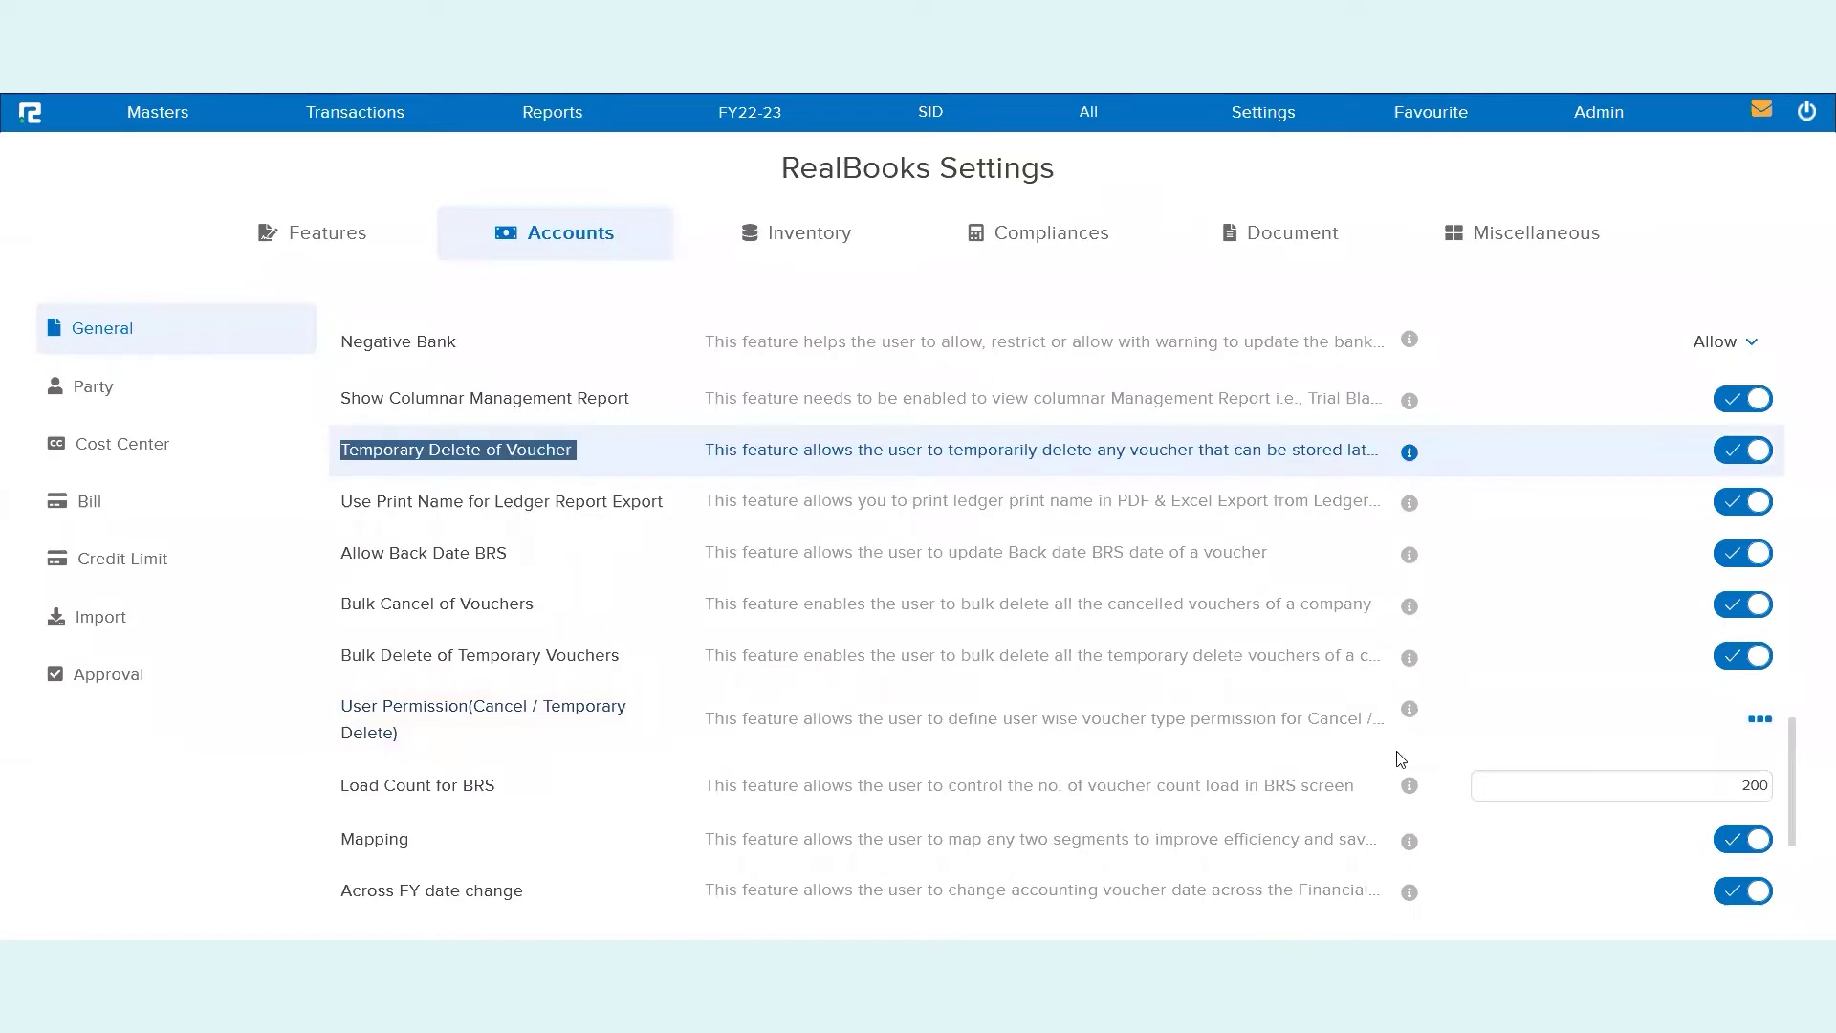
left_click(1764, 724)
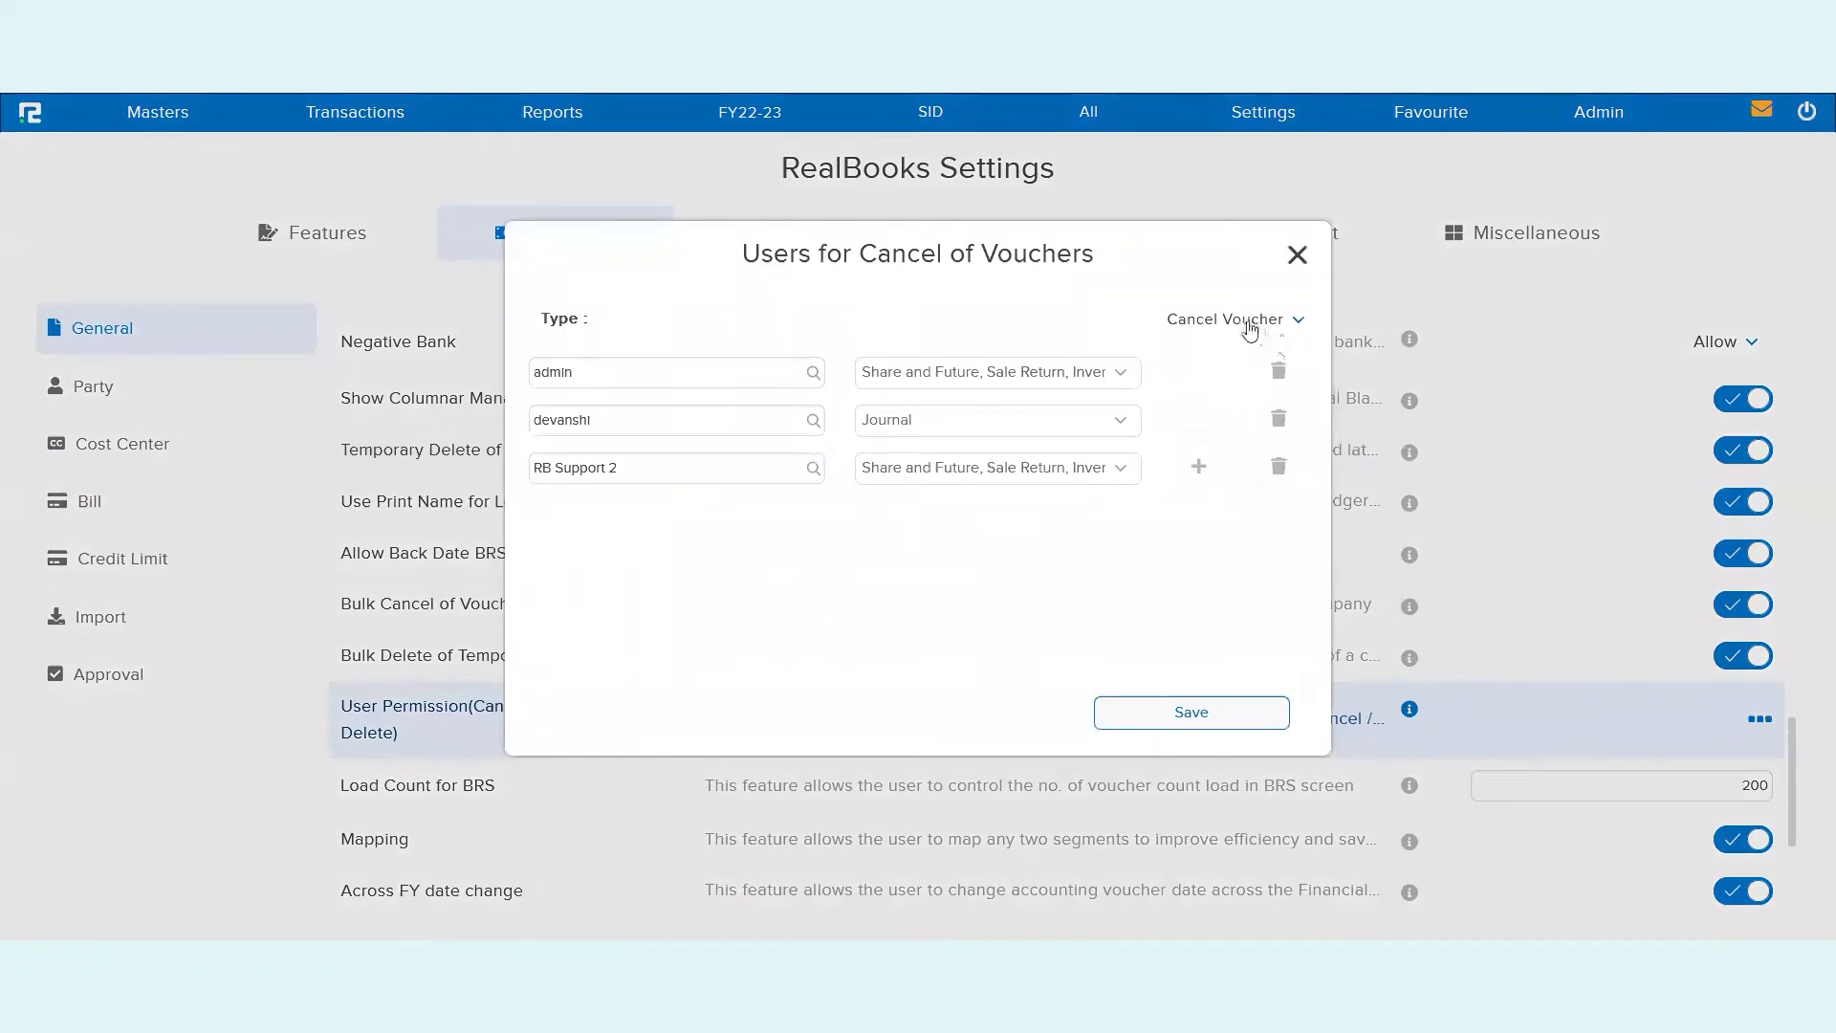
left_click(1250, 323)
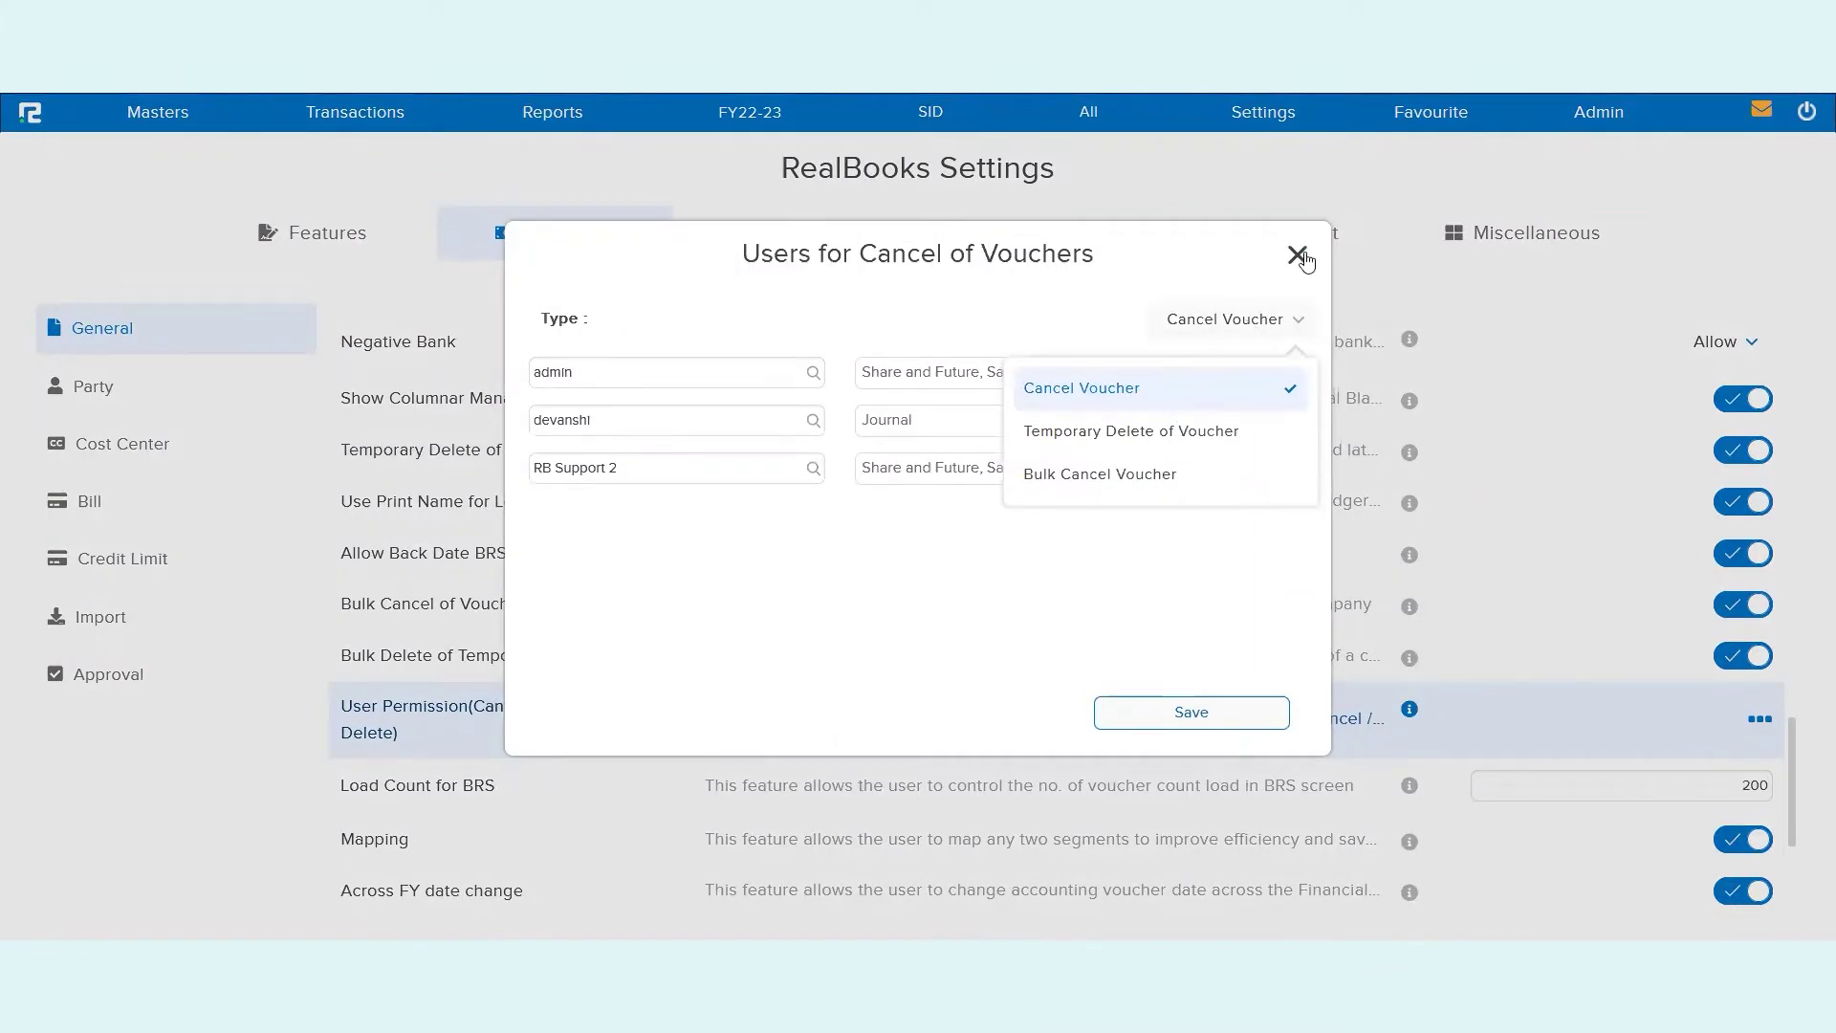
left_click(1300, 255)
left_click(1299, 255)
- Review the users and voucher types permitted for Cancel Voucher, Temporary Delete of Voucher and Bulk Cancel Voucher
triple_click(508, 457)
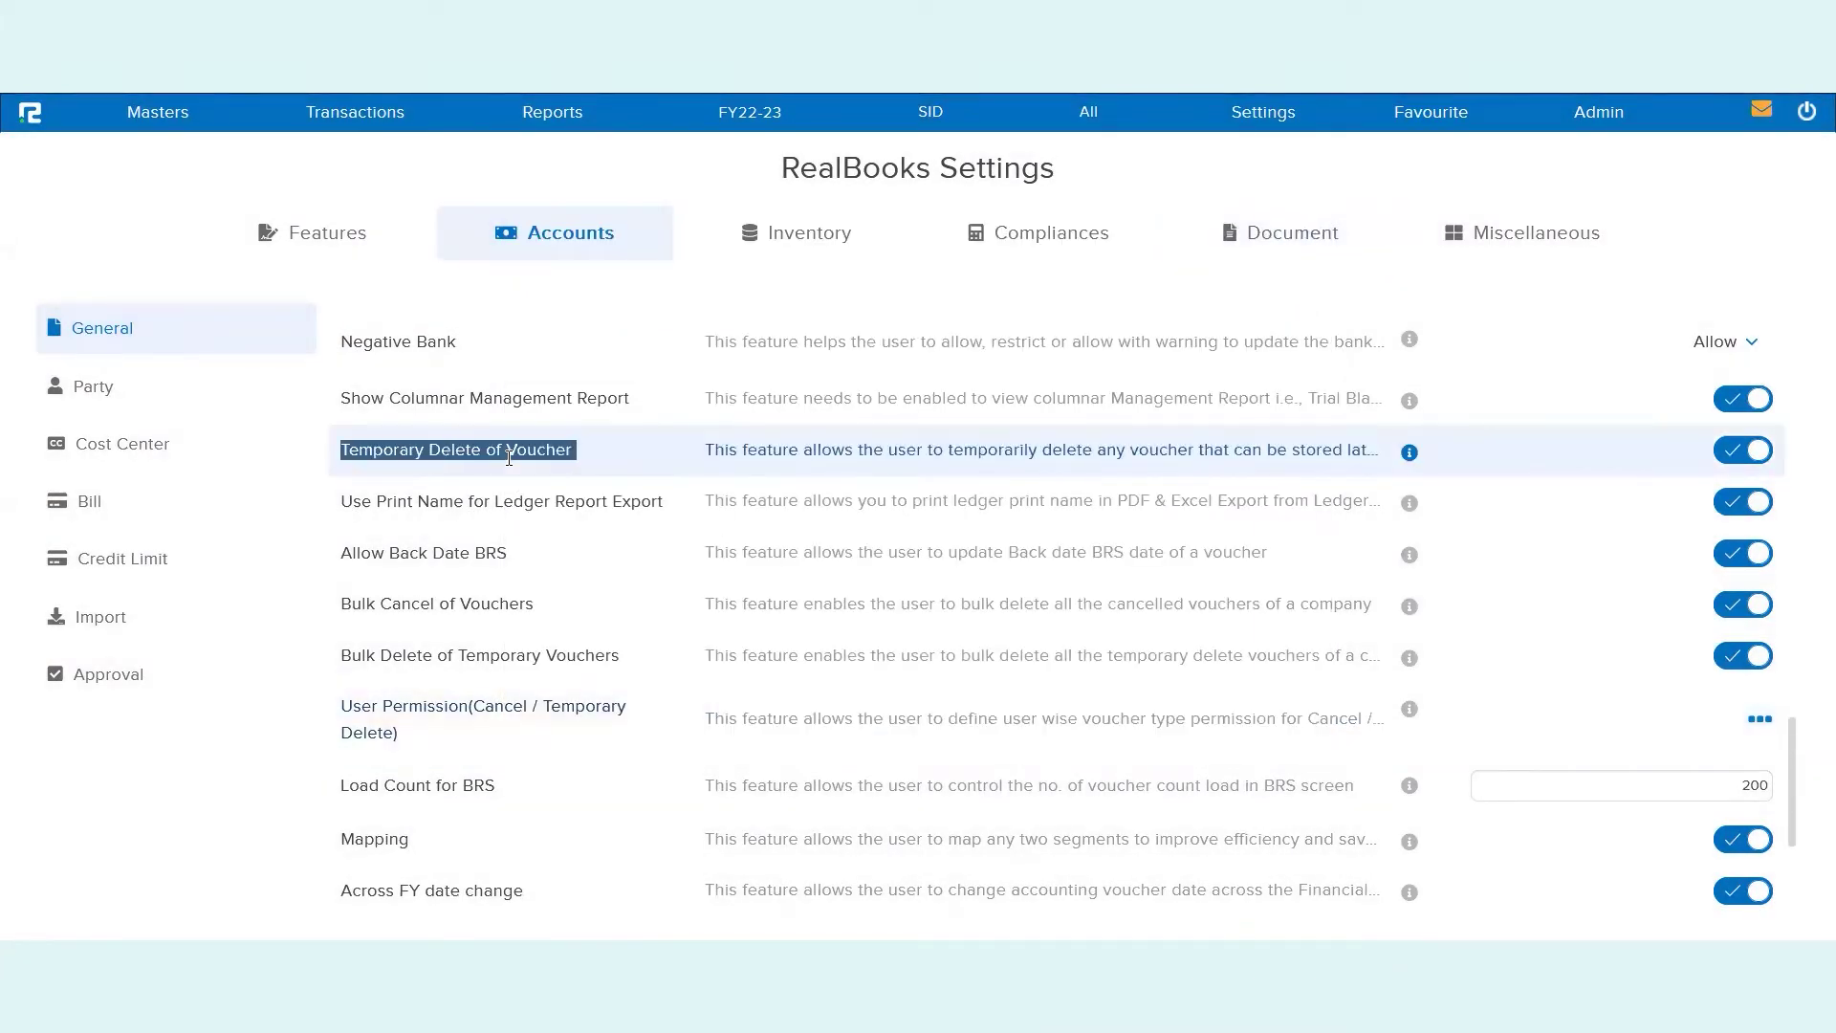
triple_click(486, 605)
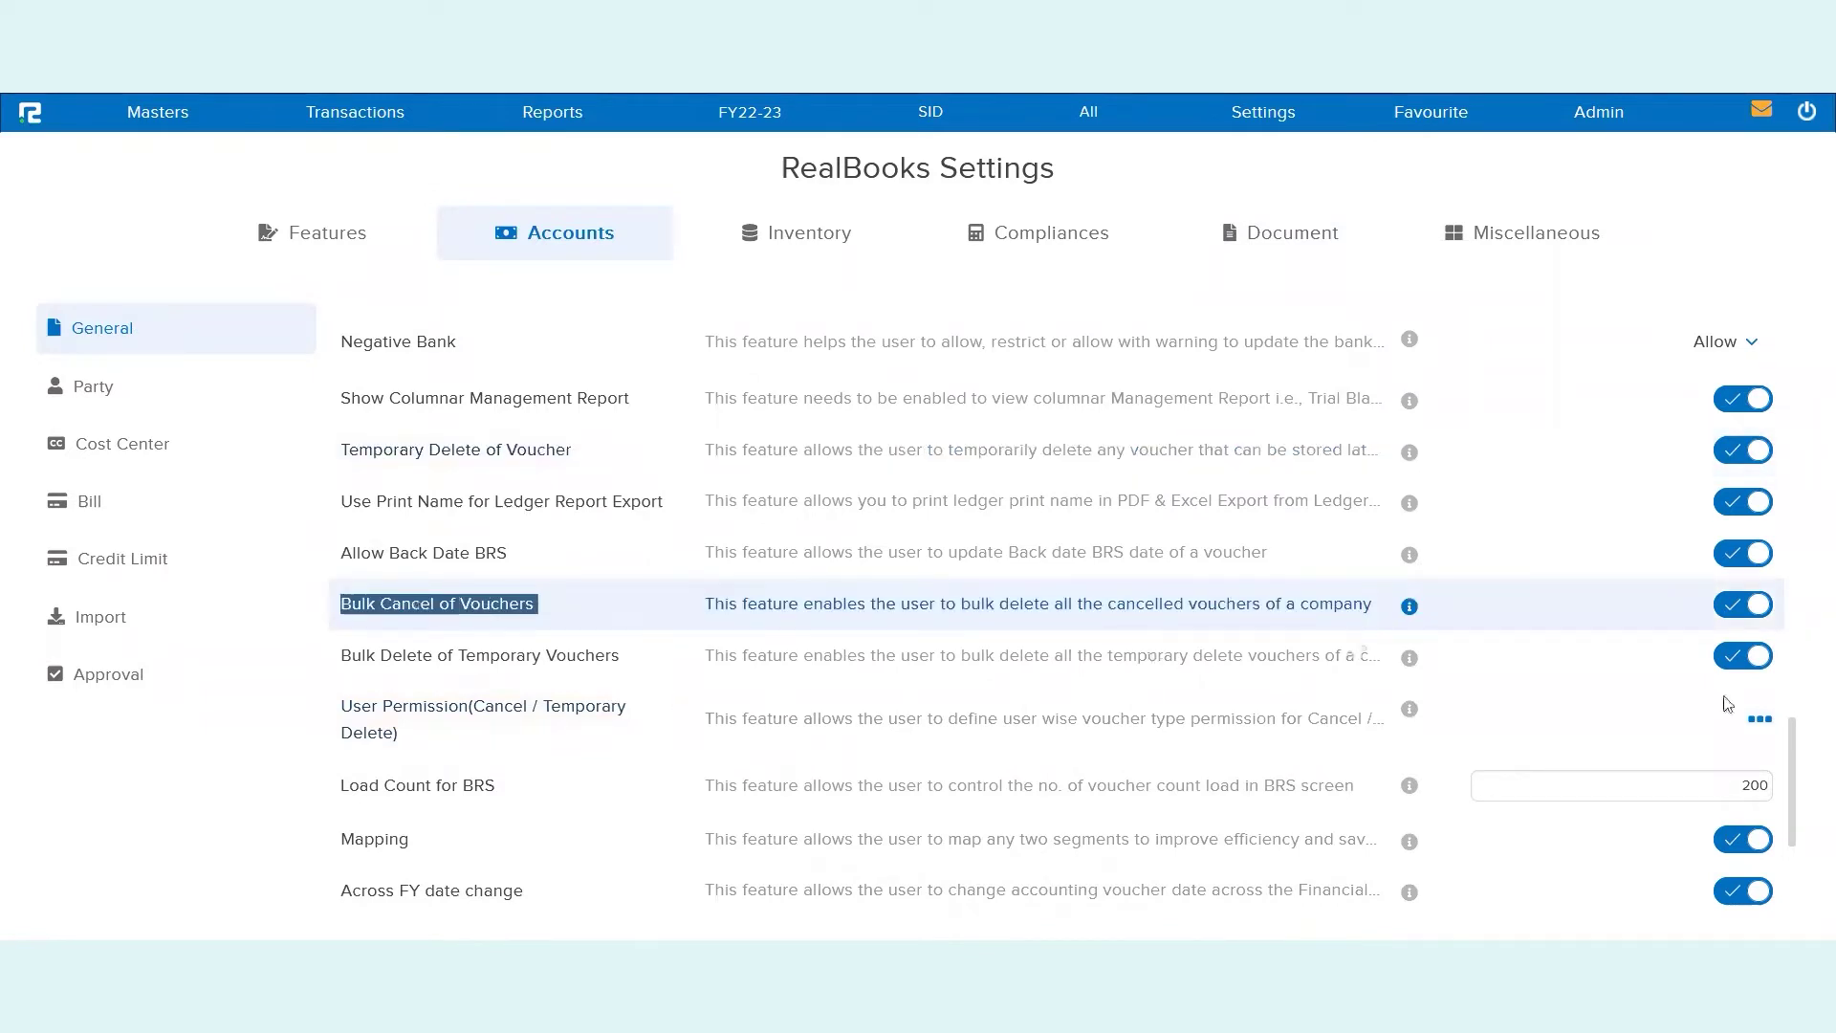
left_click(1760, 722)
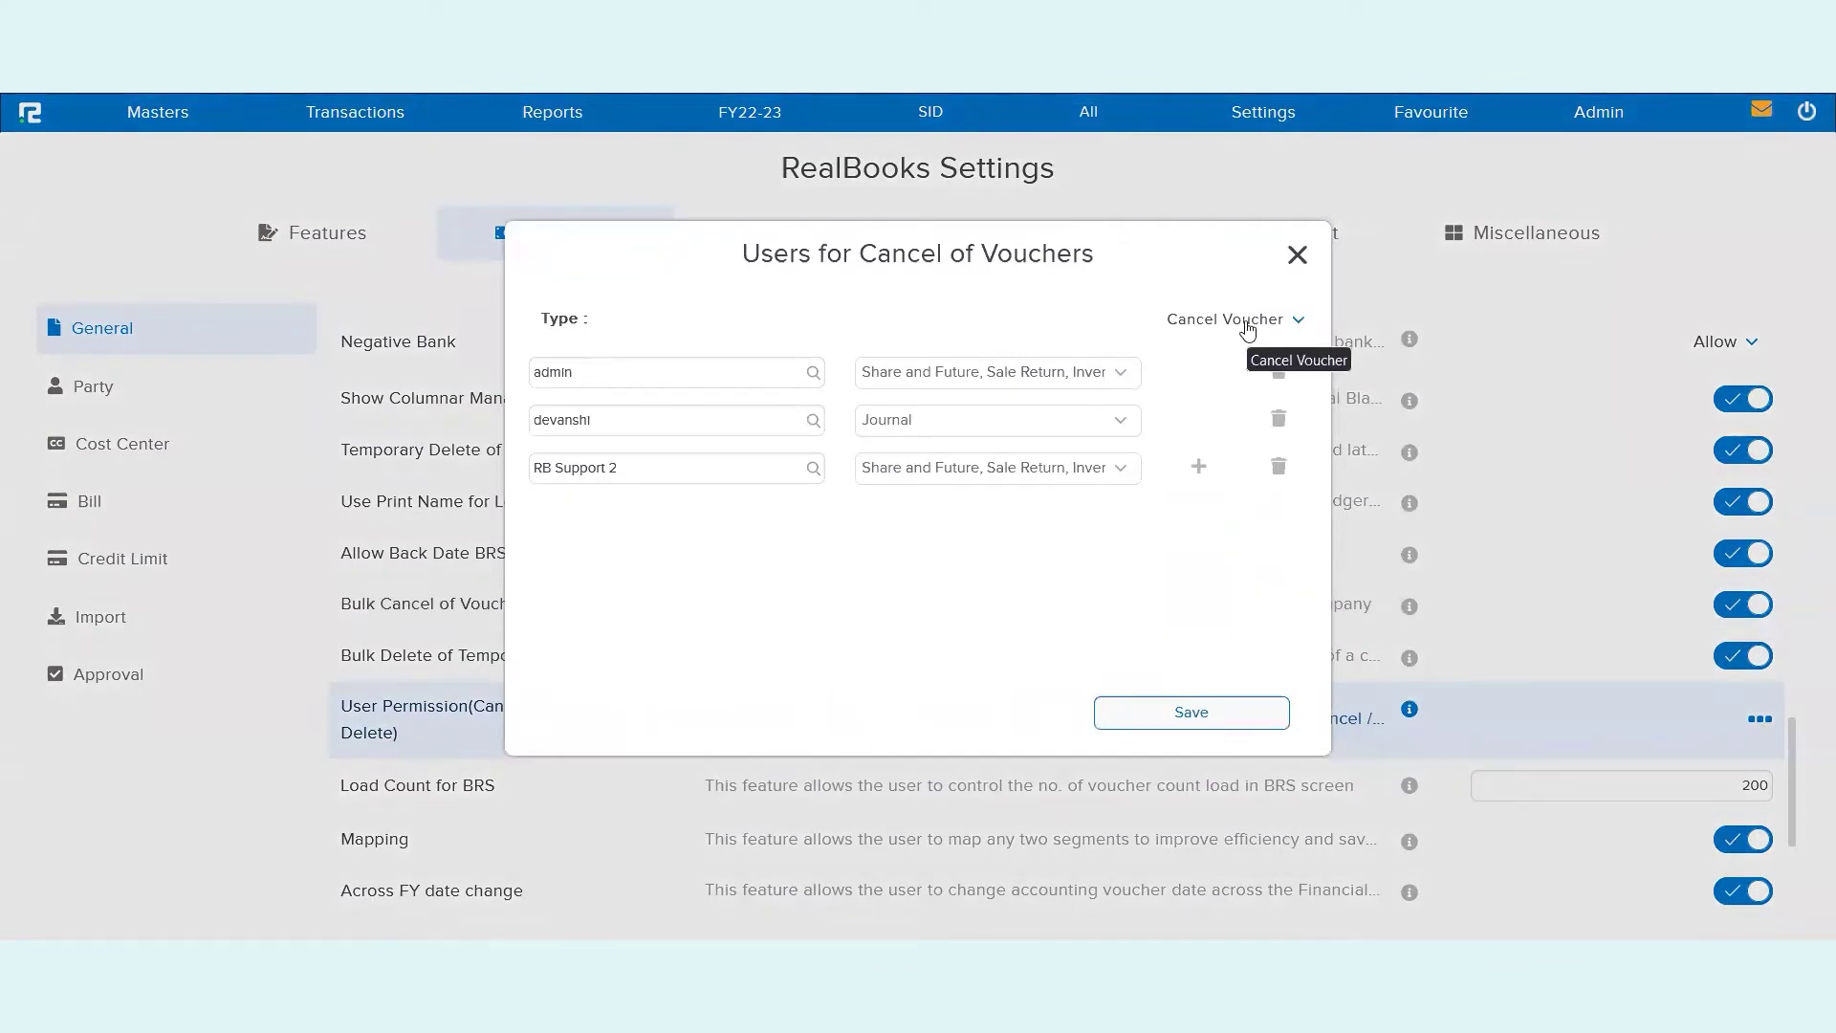
left_click(1012, 375)
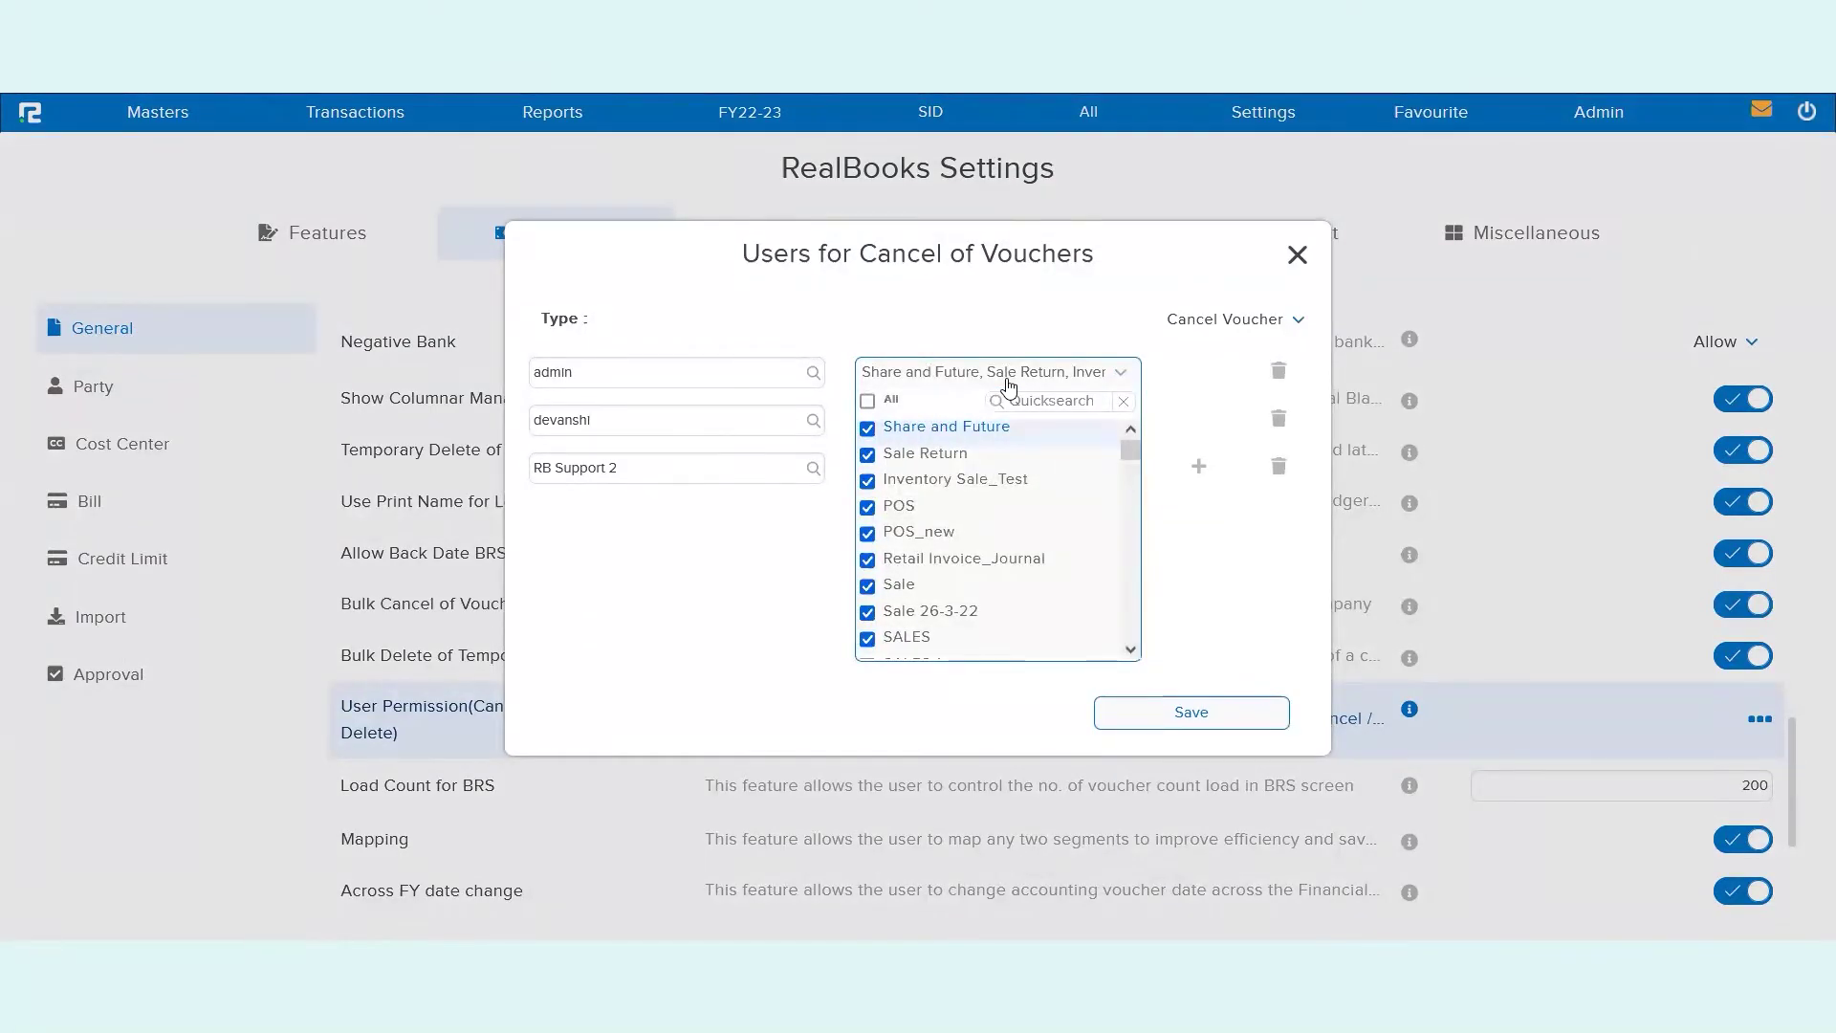
left_click(1192, 330)
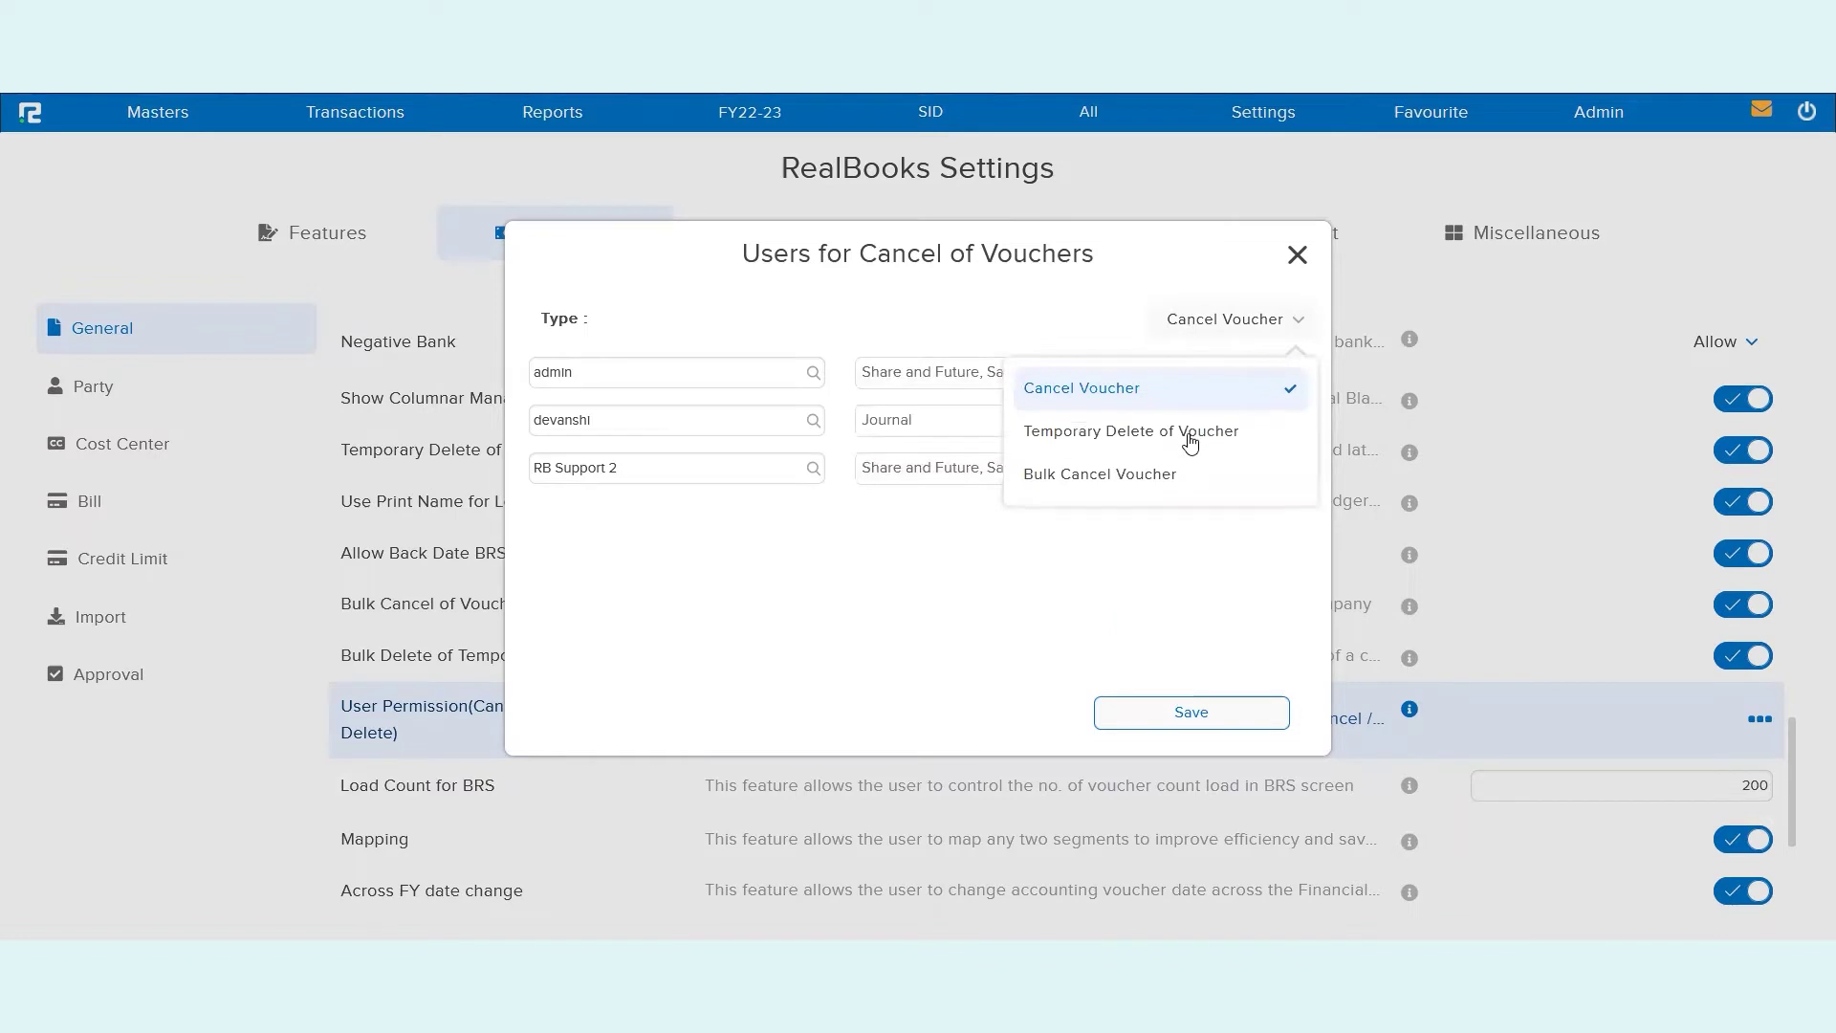
left_click(1191, 436)
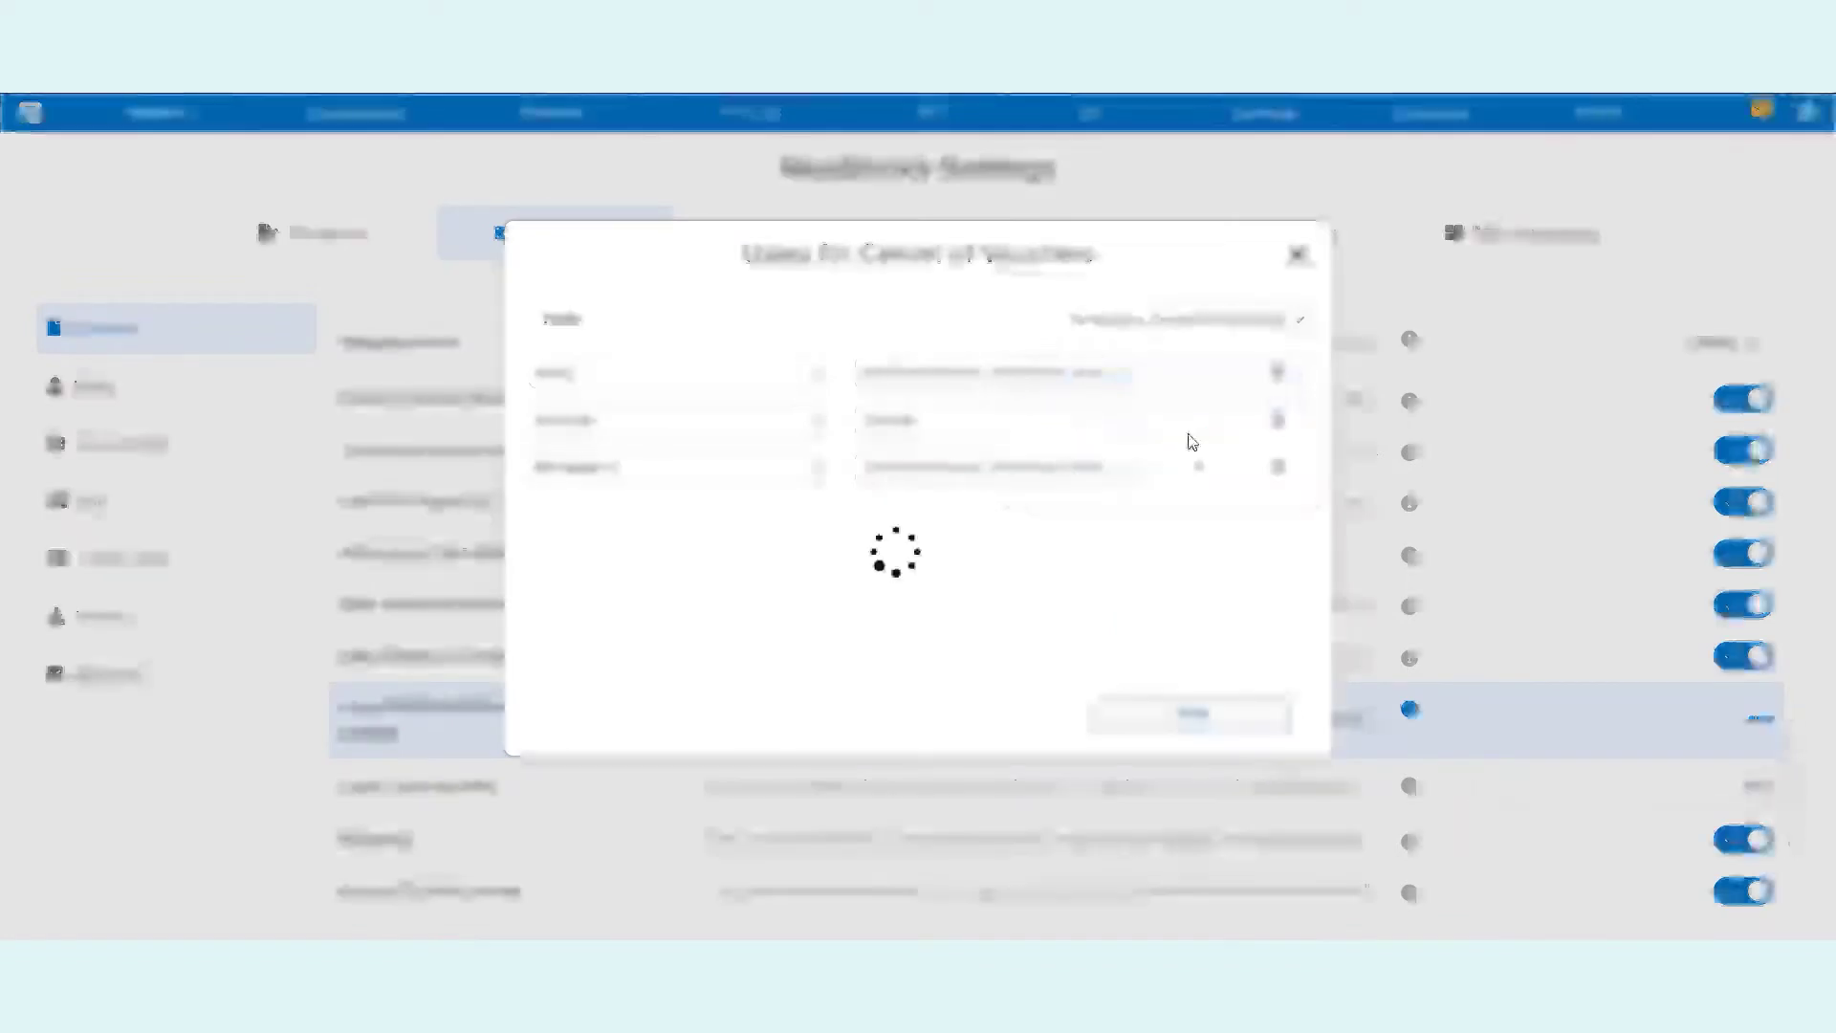
left_click(1171, 330)
left_click(1142, 478)
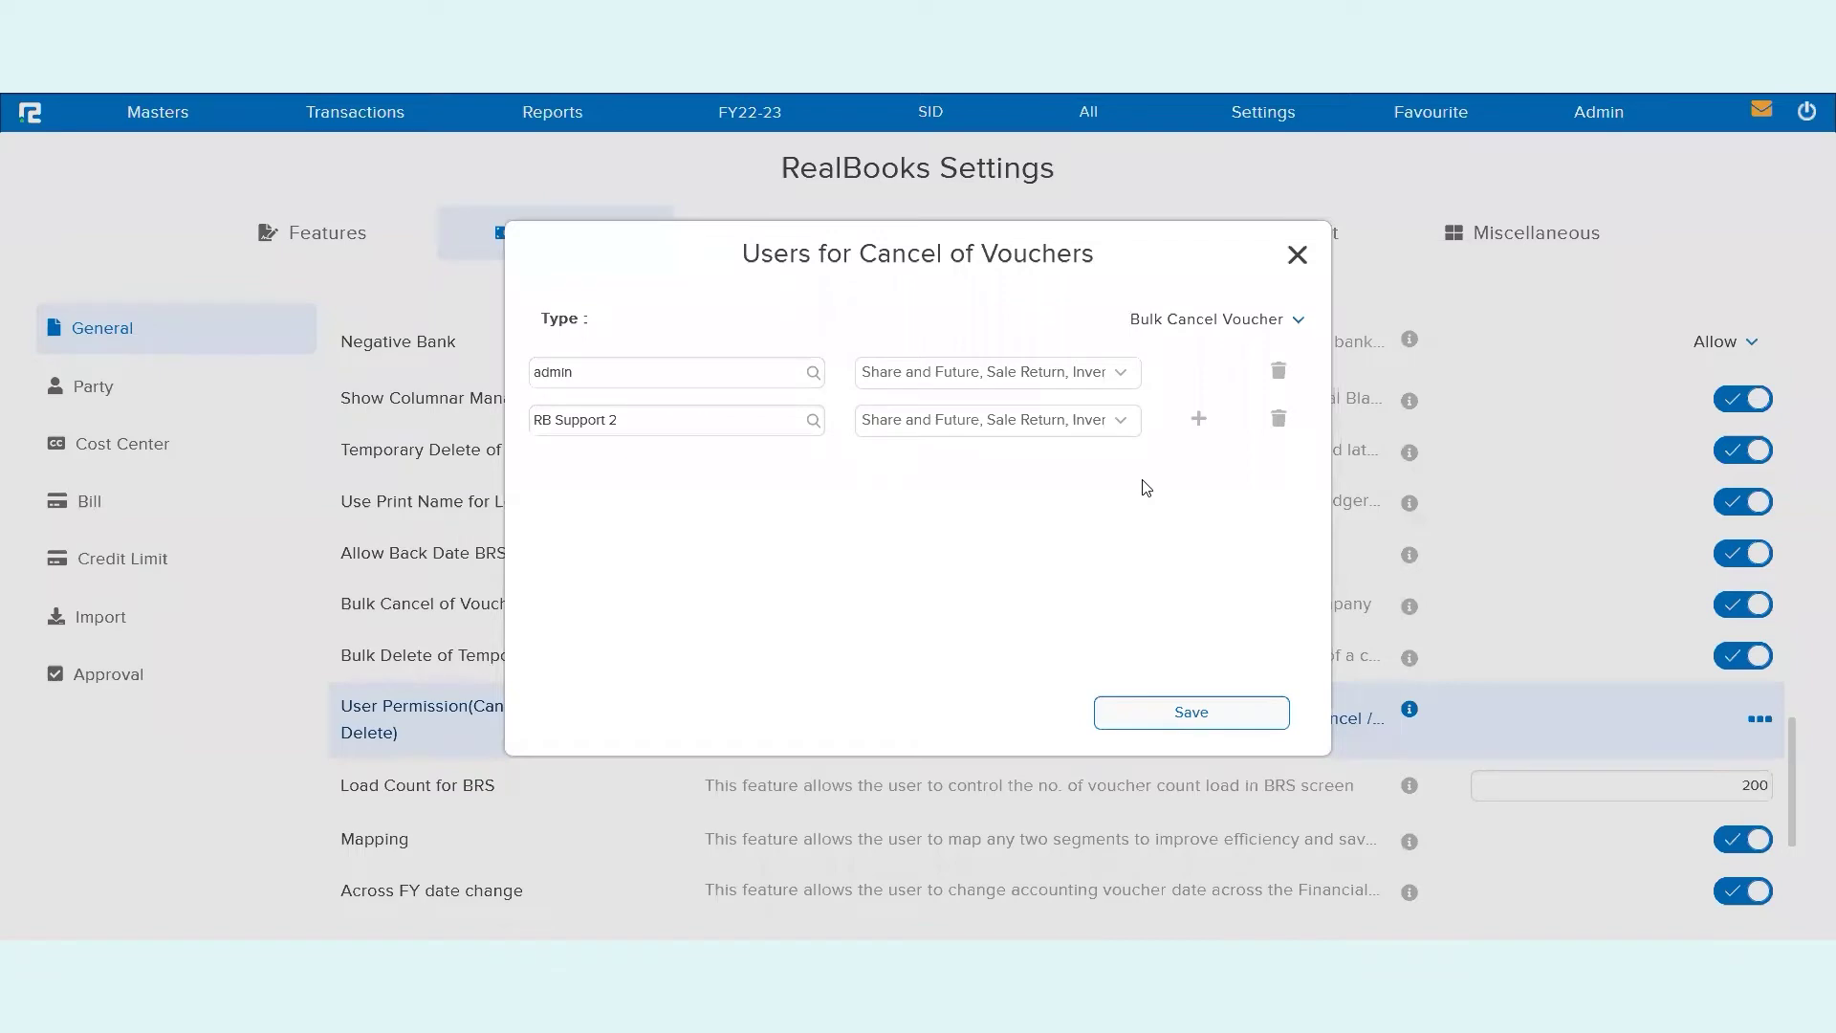
left_click(1299, 256)
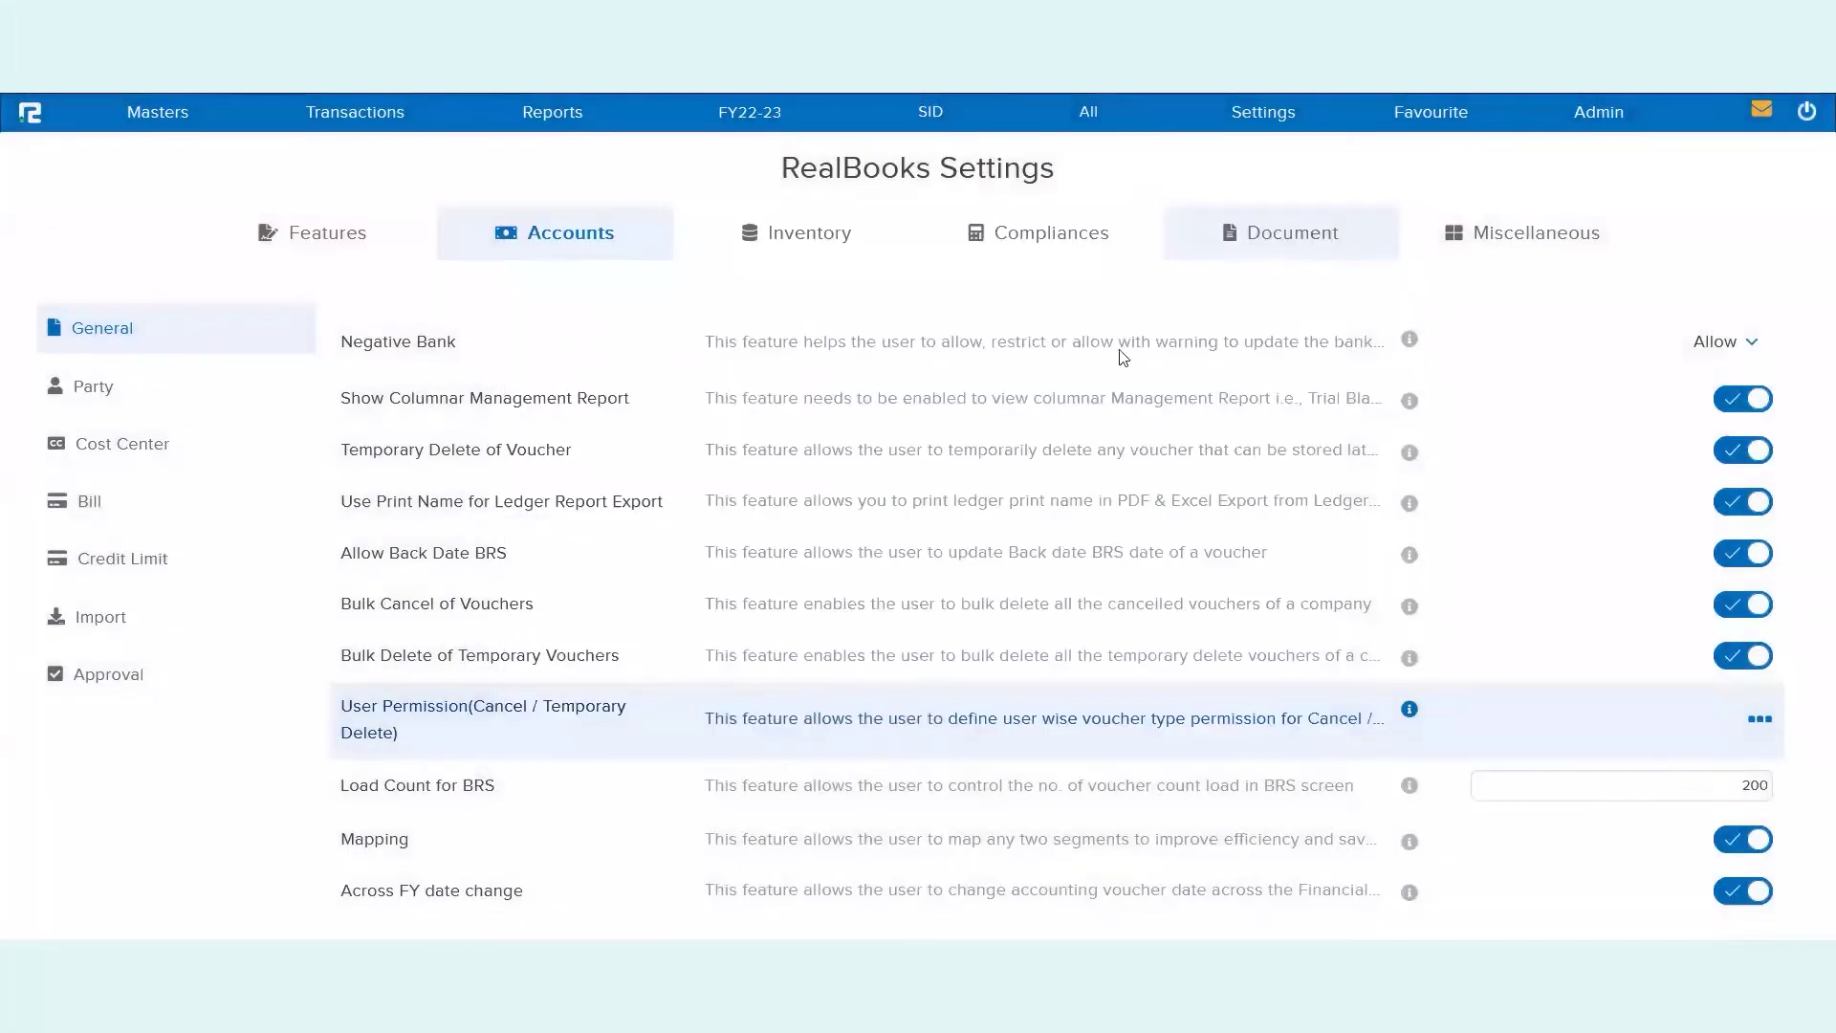
- Examine the Lock Voucher Date setting with its configured lock date, and view the list of financial years
scroll(801, 669, "down", 3)
scroll(801, 668, "up", 5)
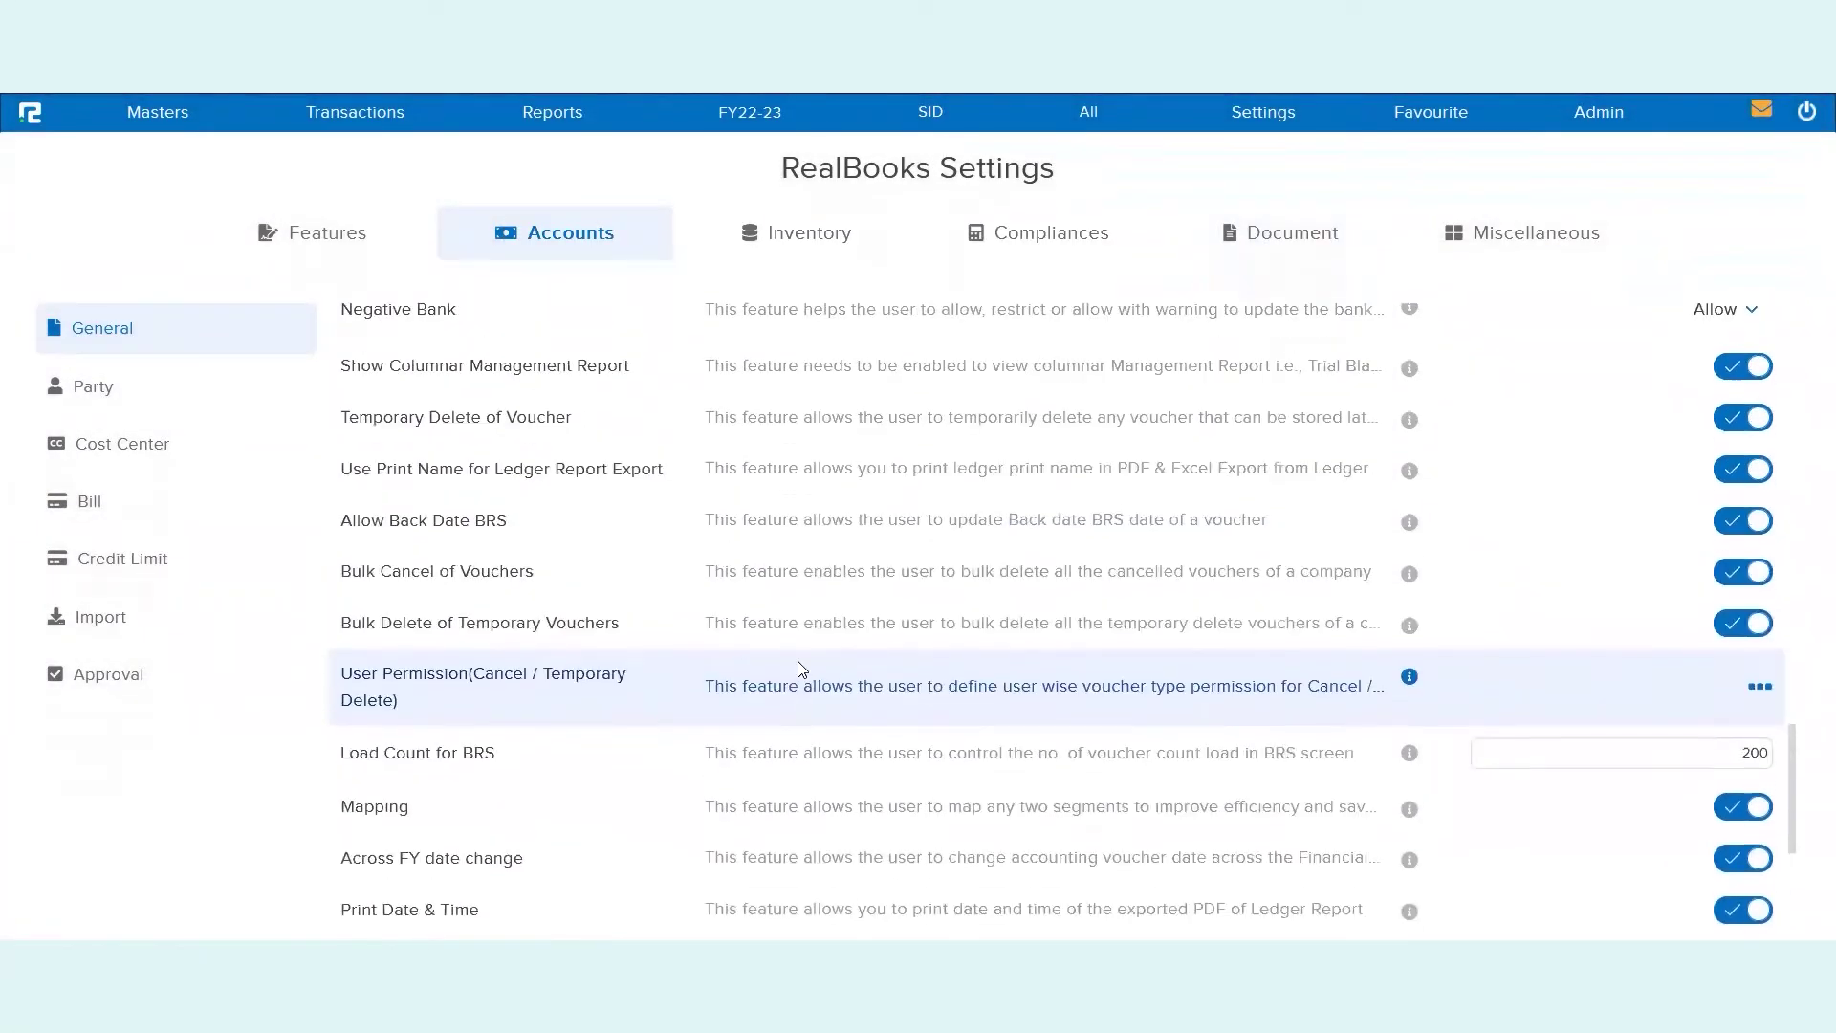
scroll(802, 668, "up", 10)
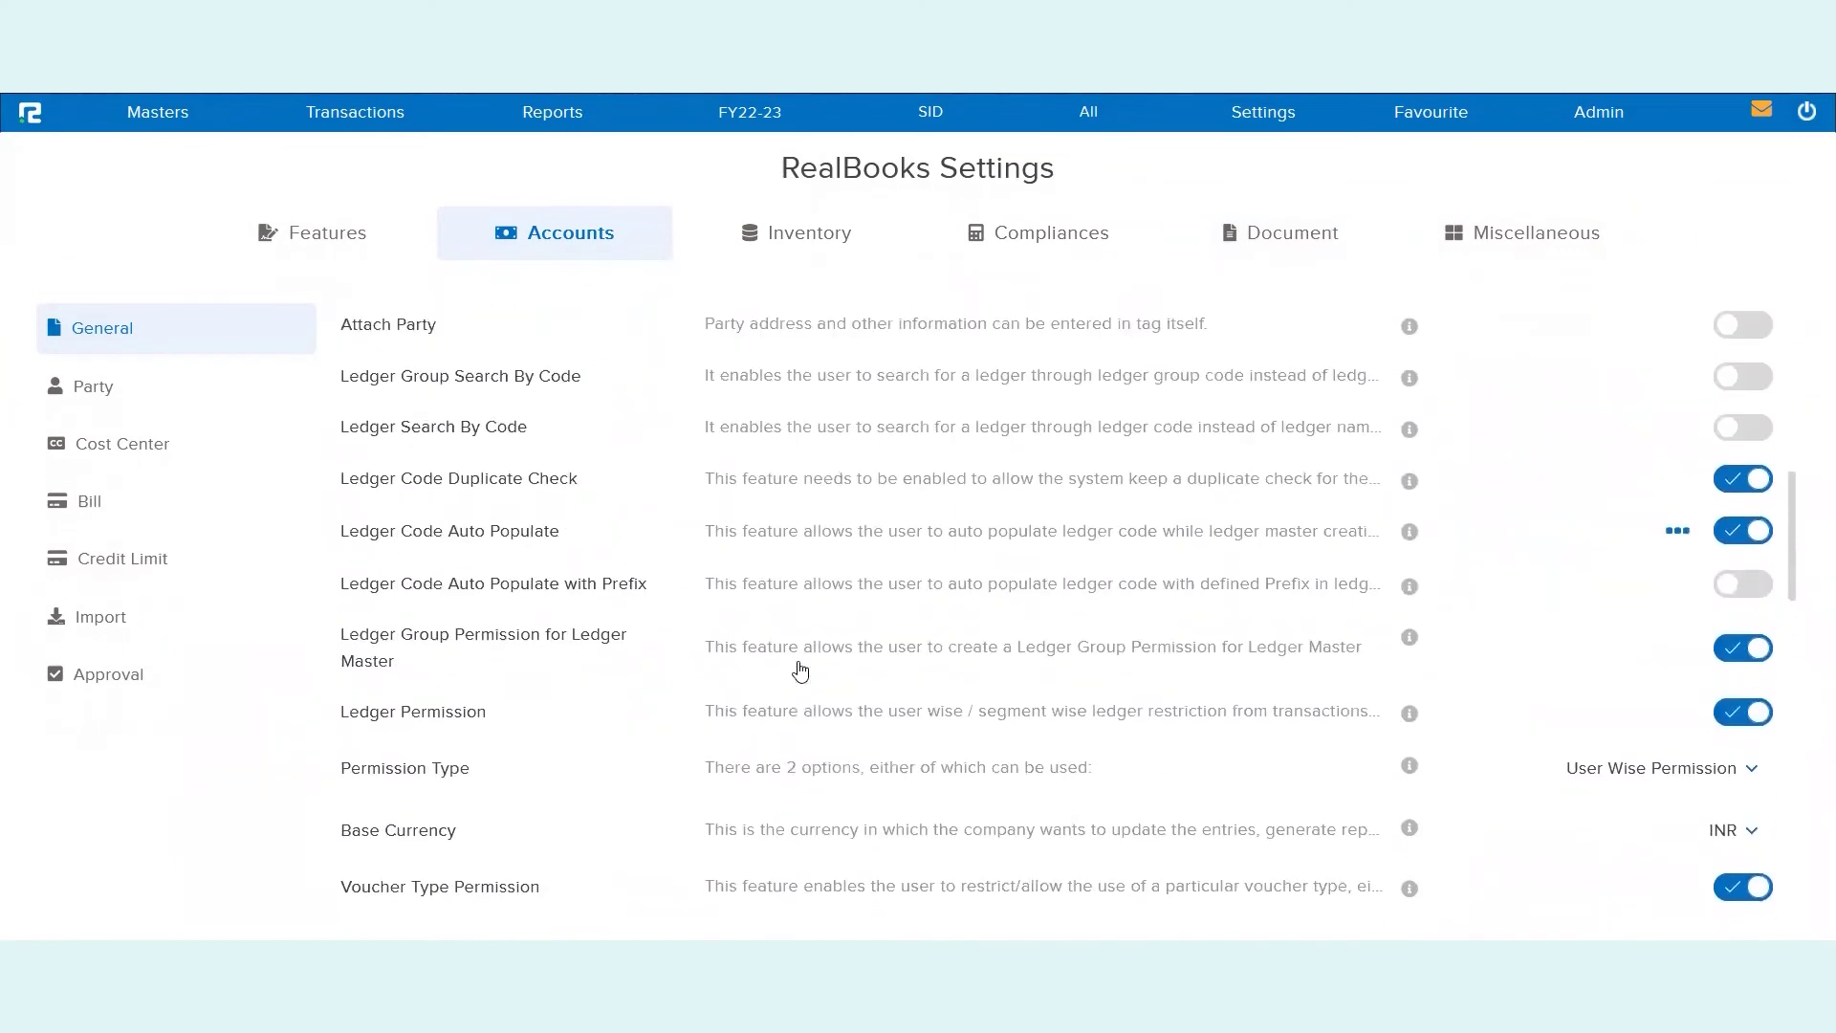
scroll(801, 668, "up", 1)
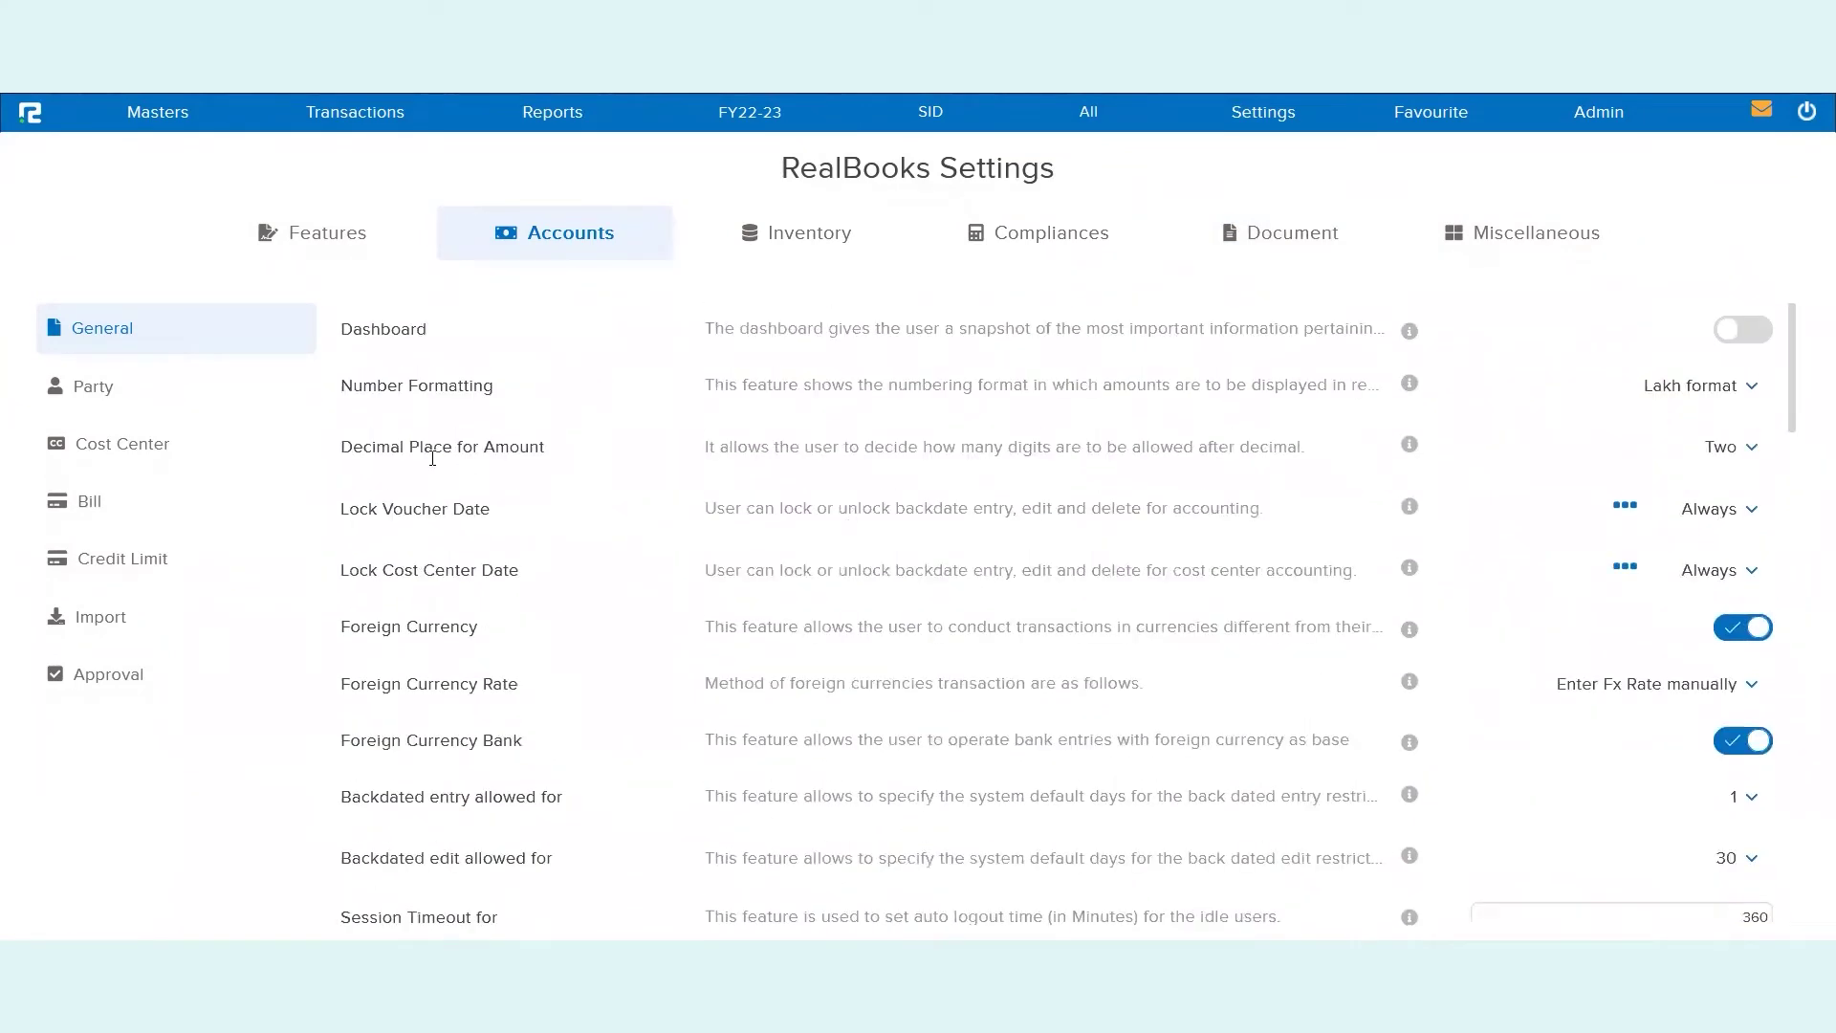
triple_click(442, 506)
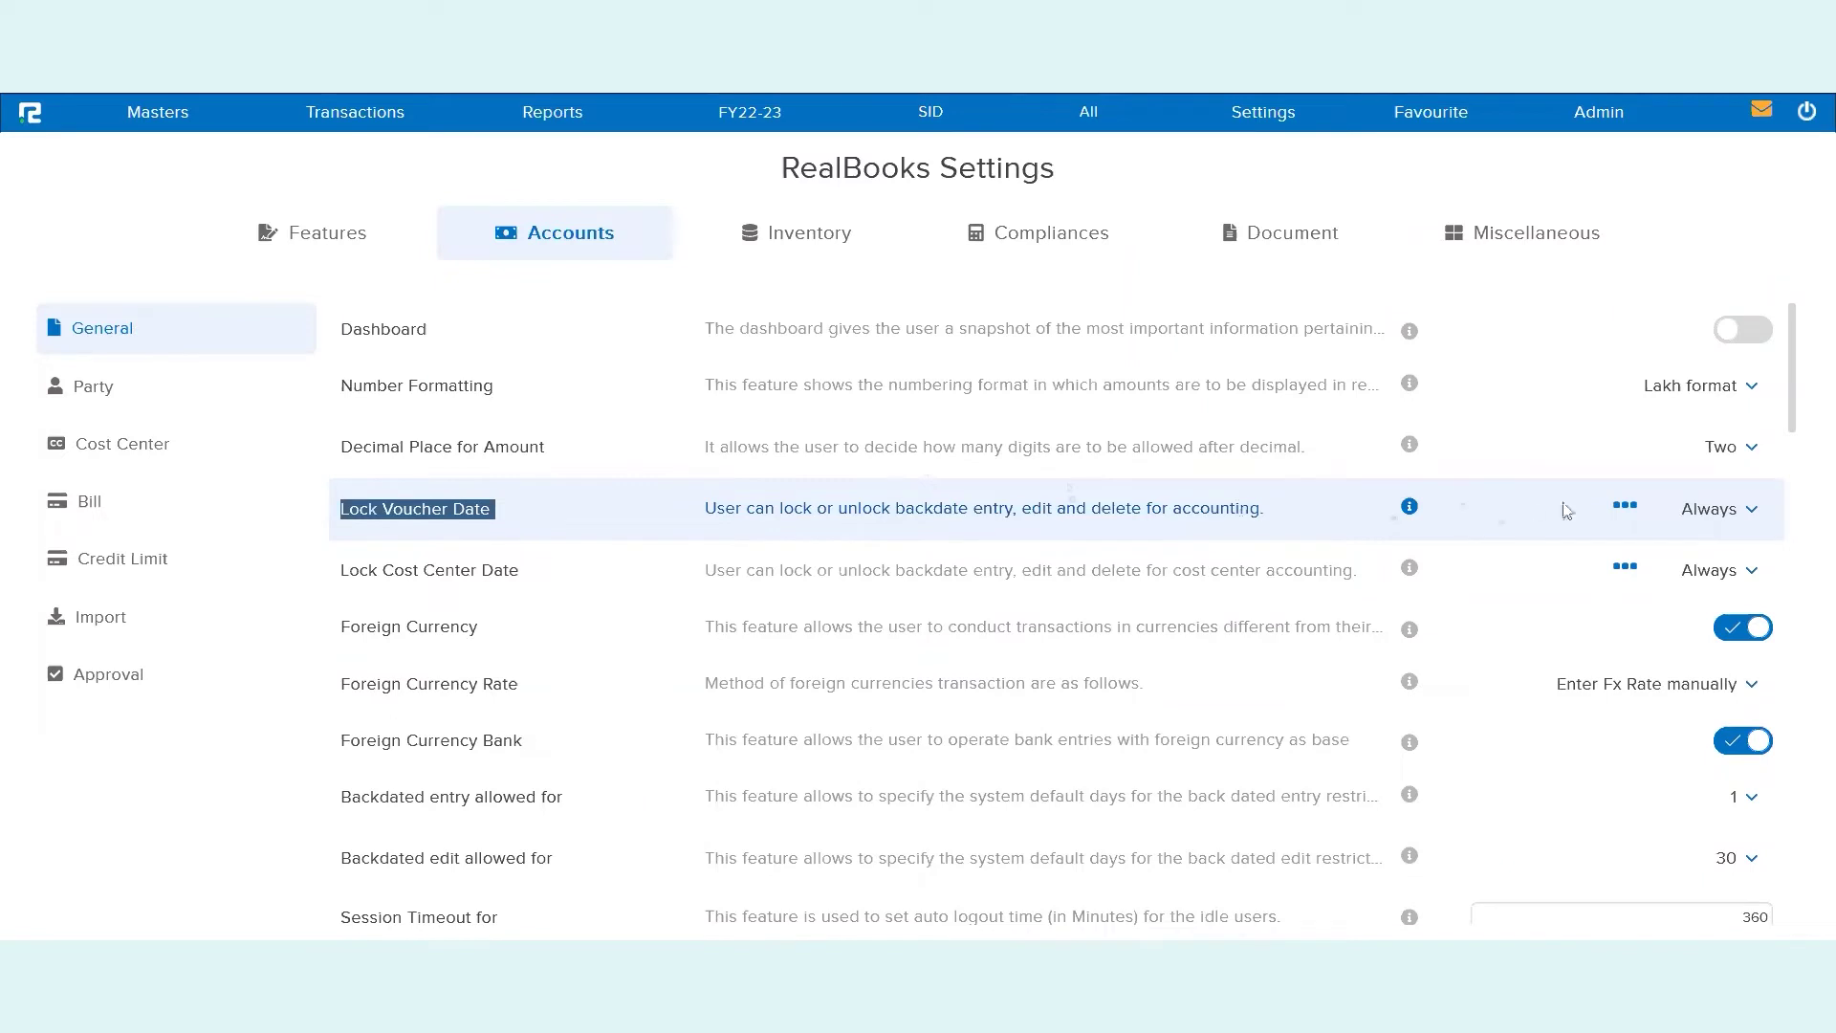
left_click(1624, 507)
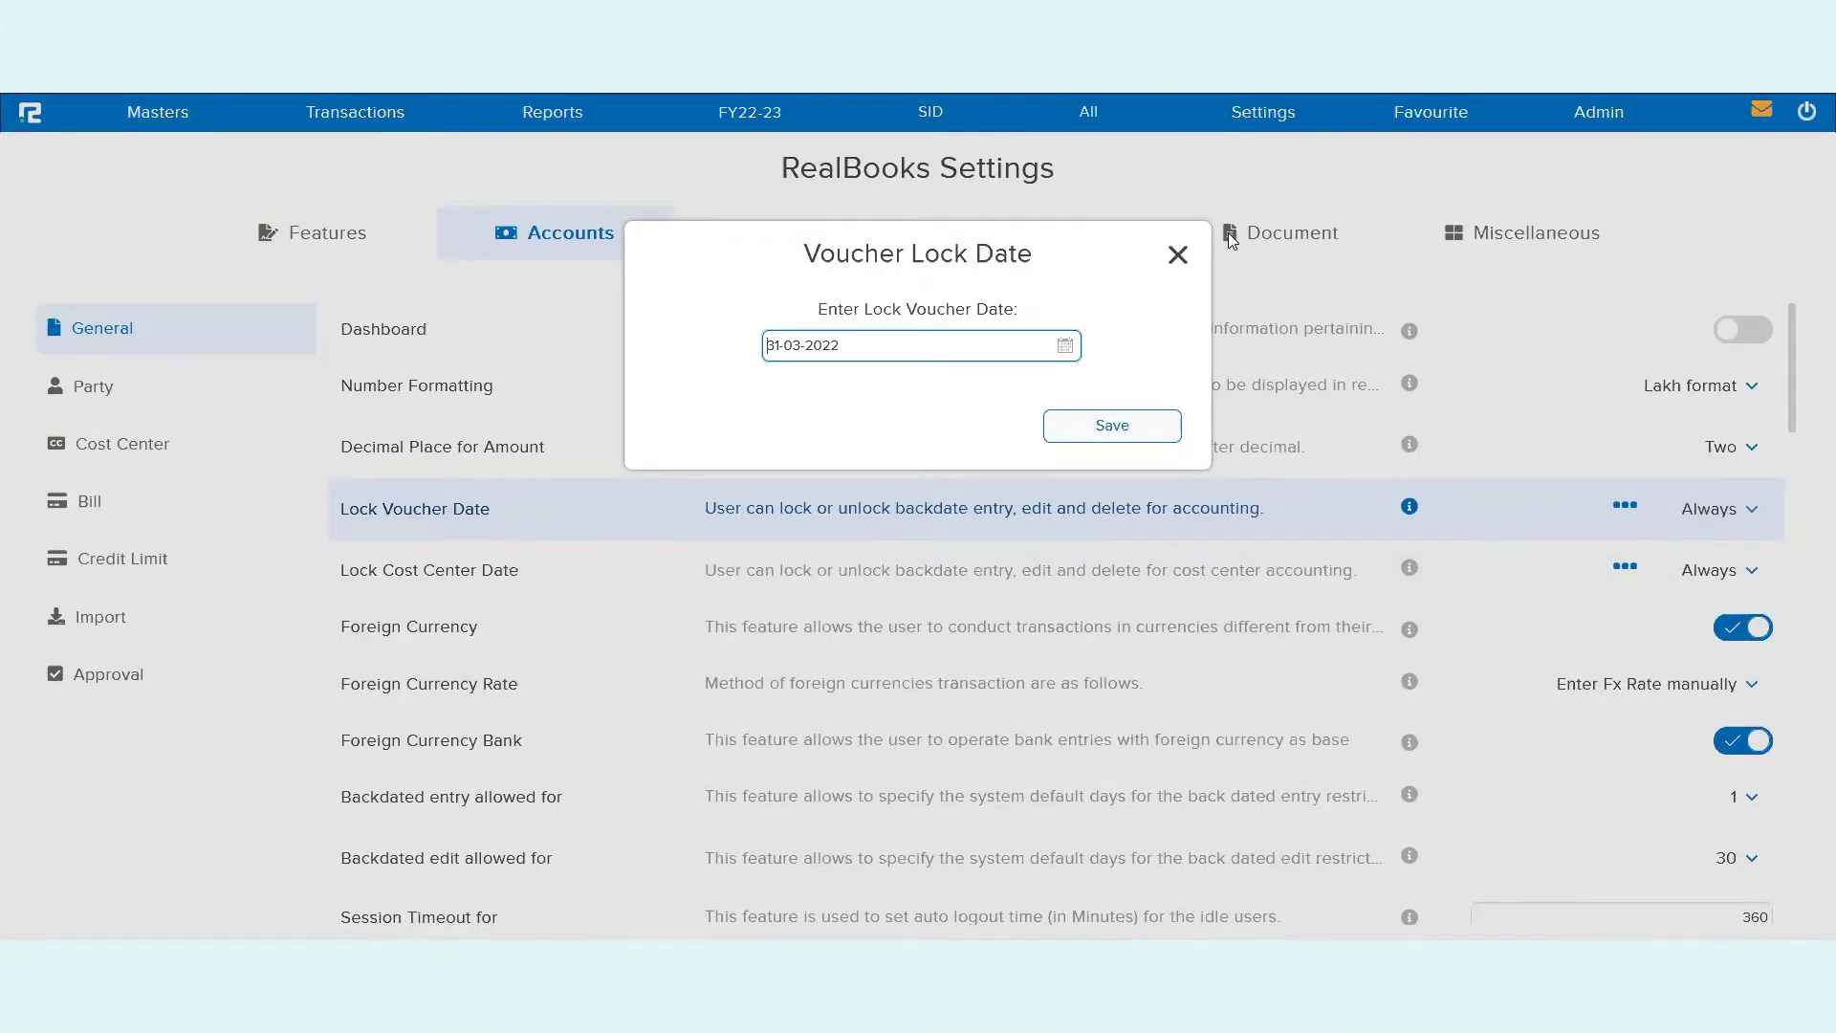
left_click(1177, 255)
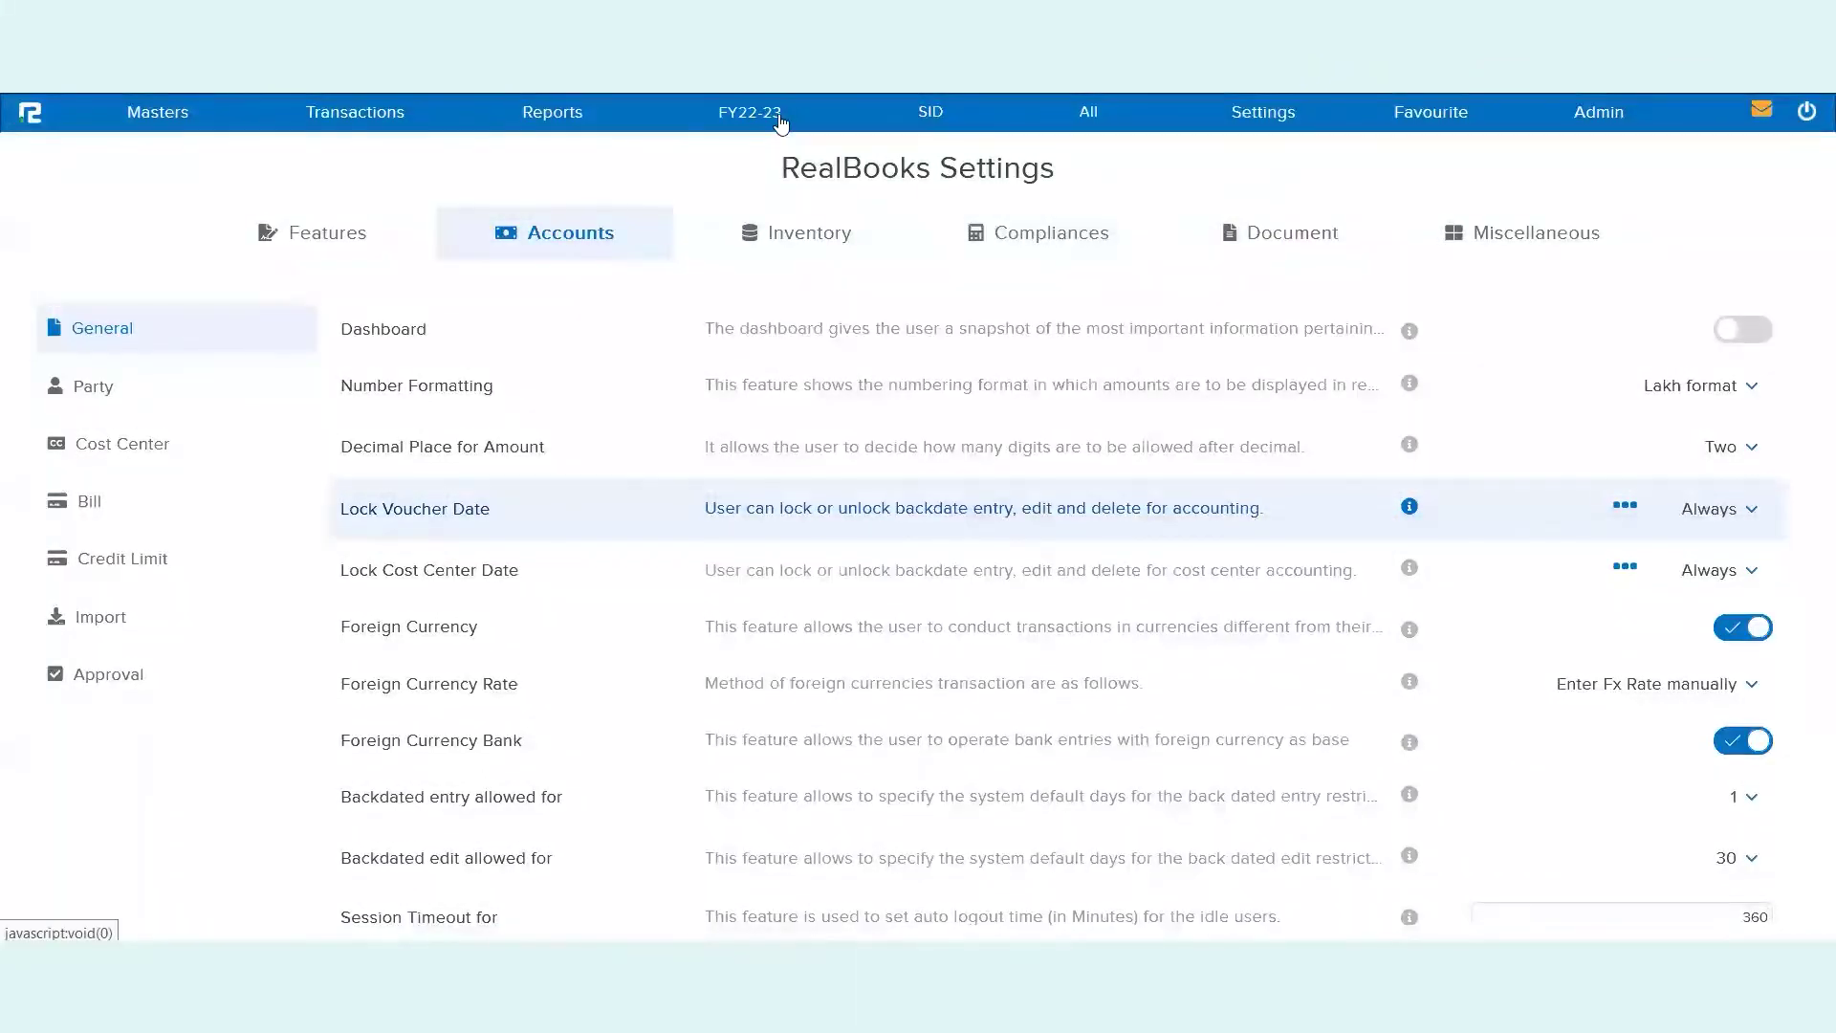
left_click(779, 119)
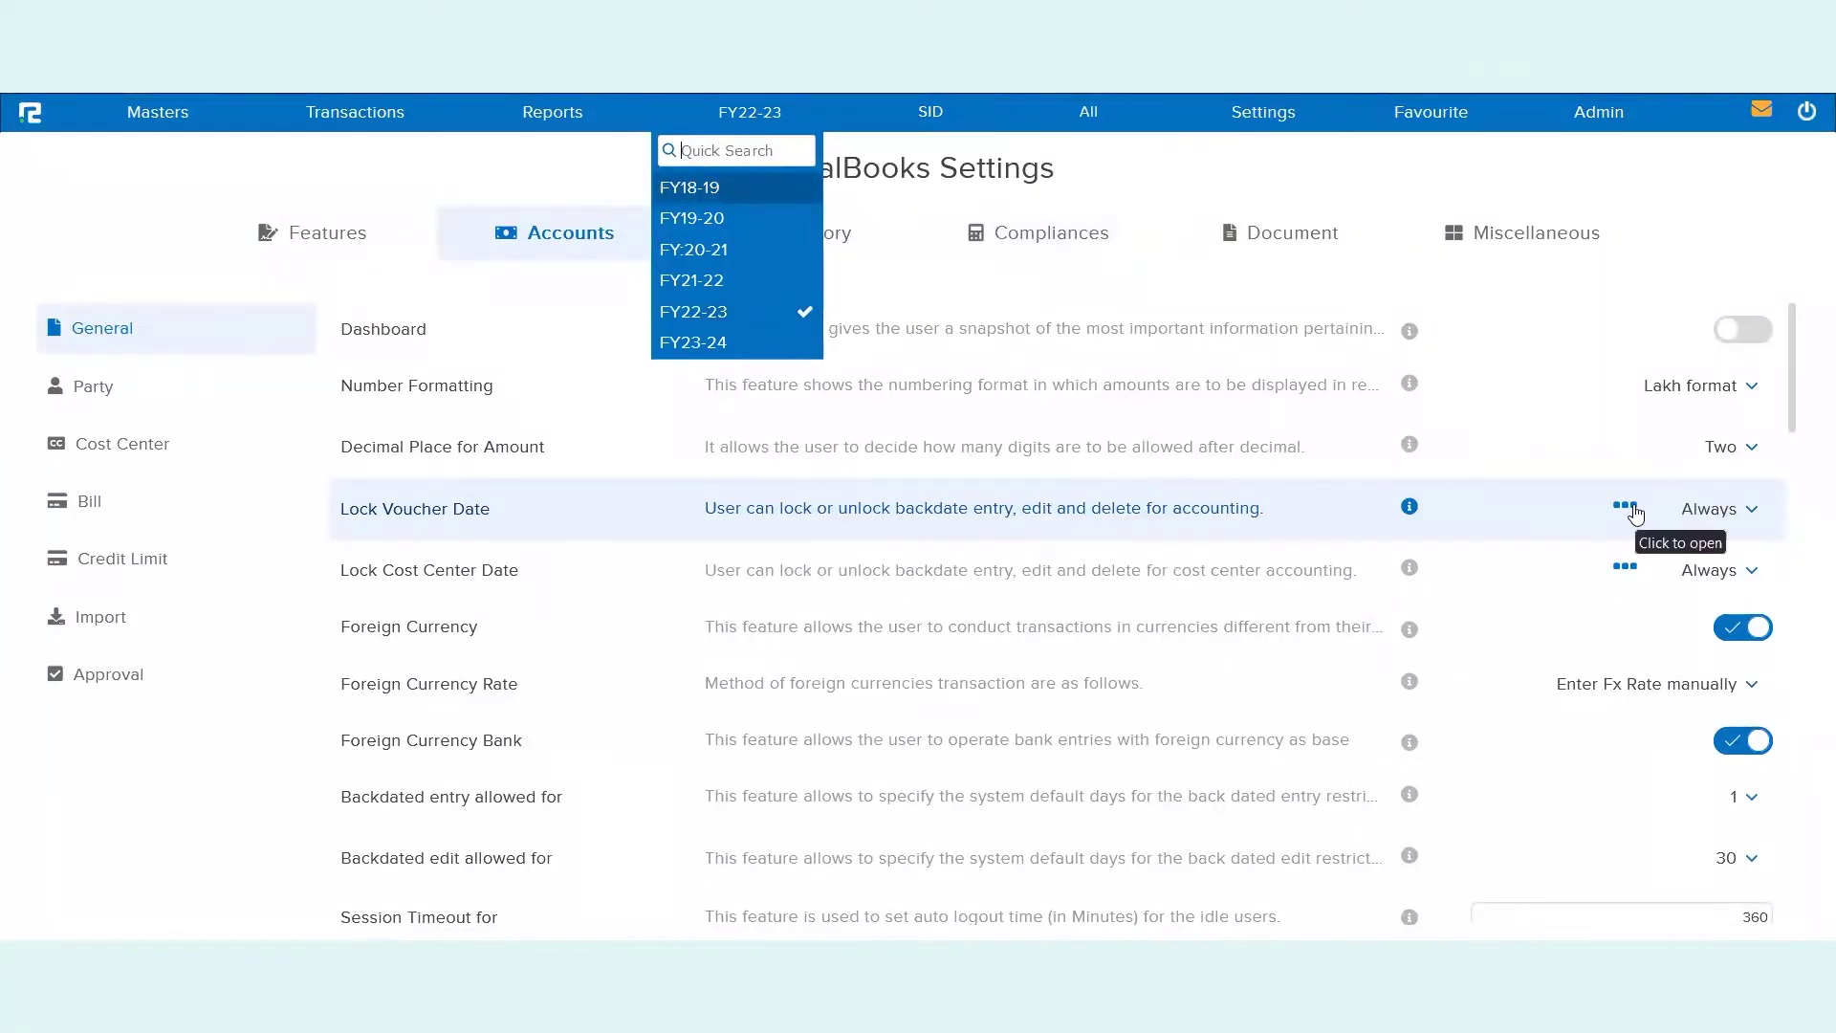
- Try to set Lock Voucher Date to Never, and cancel the change at the OTP request
left_click(1703, 518)
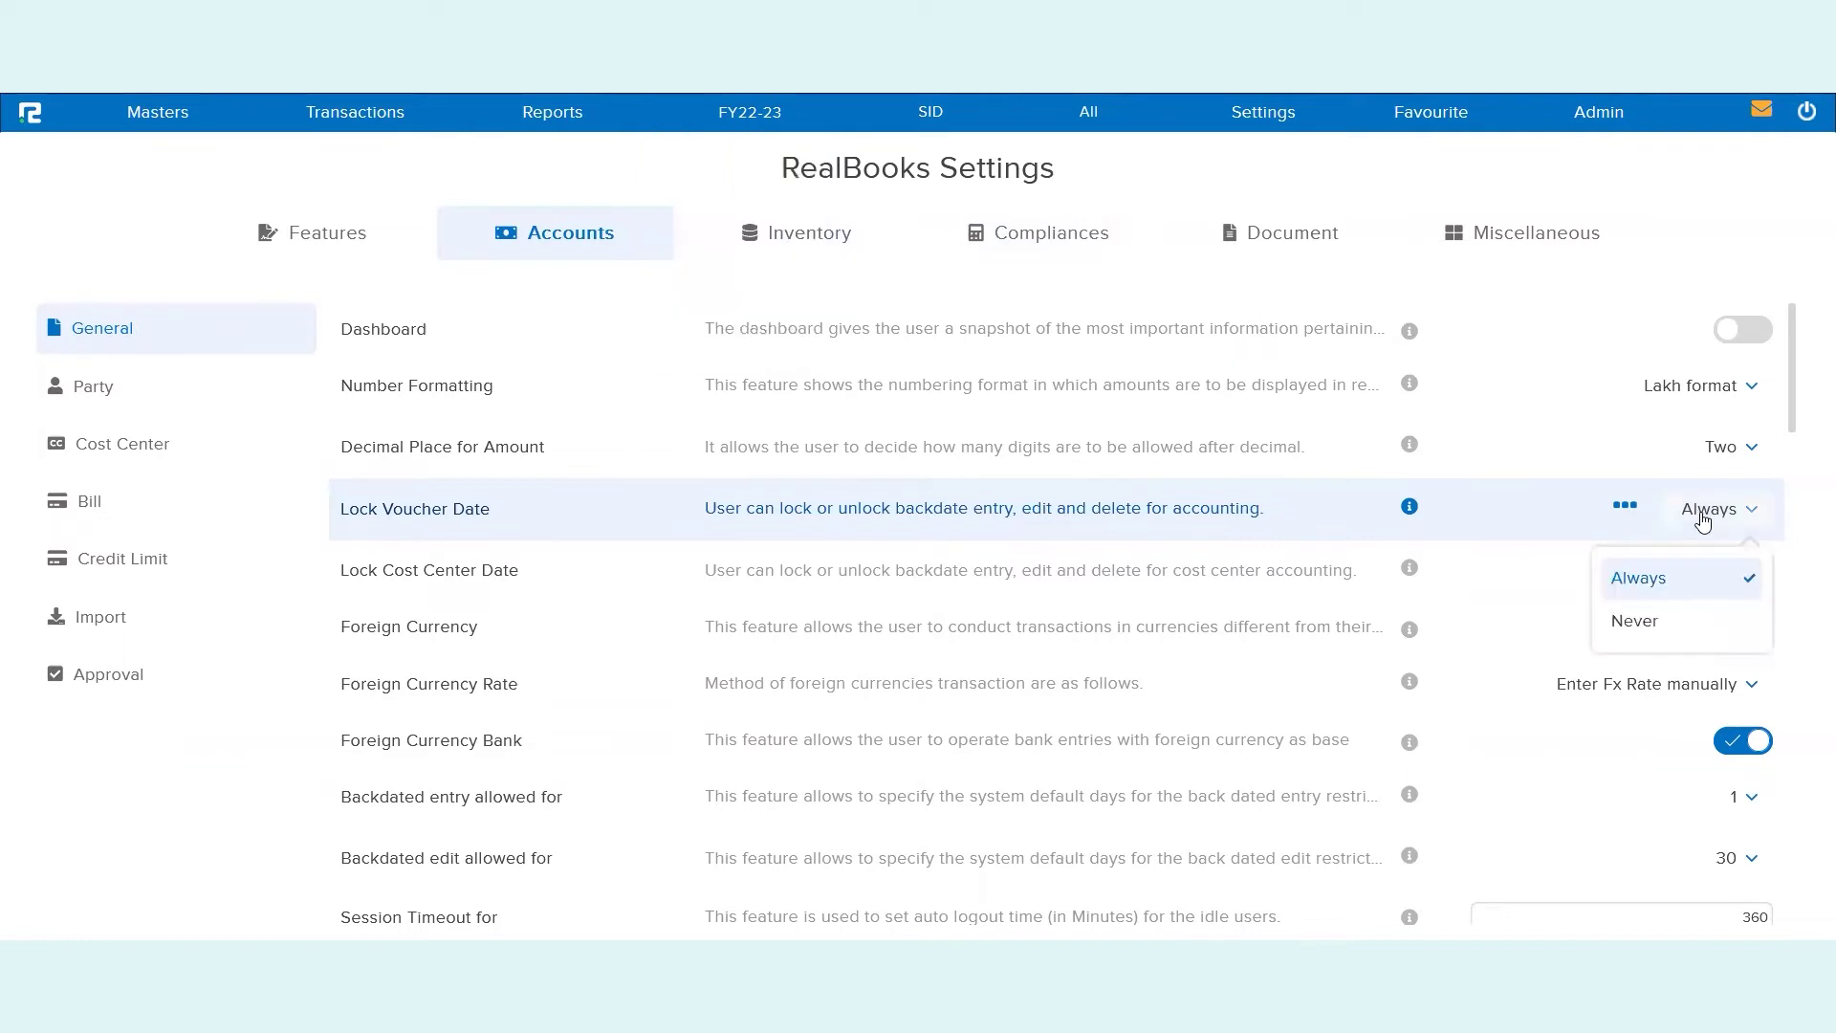
left_click(1654, 621)
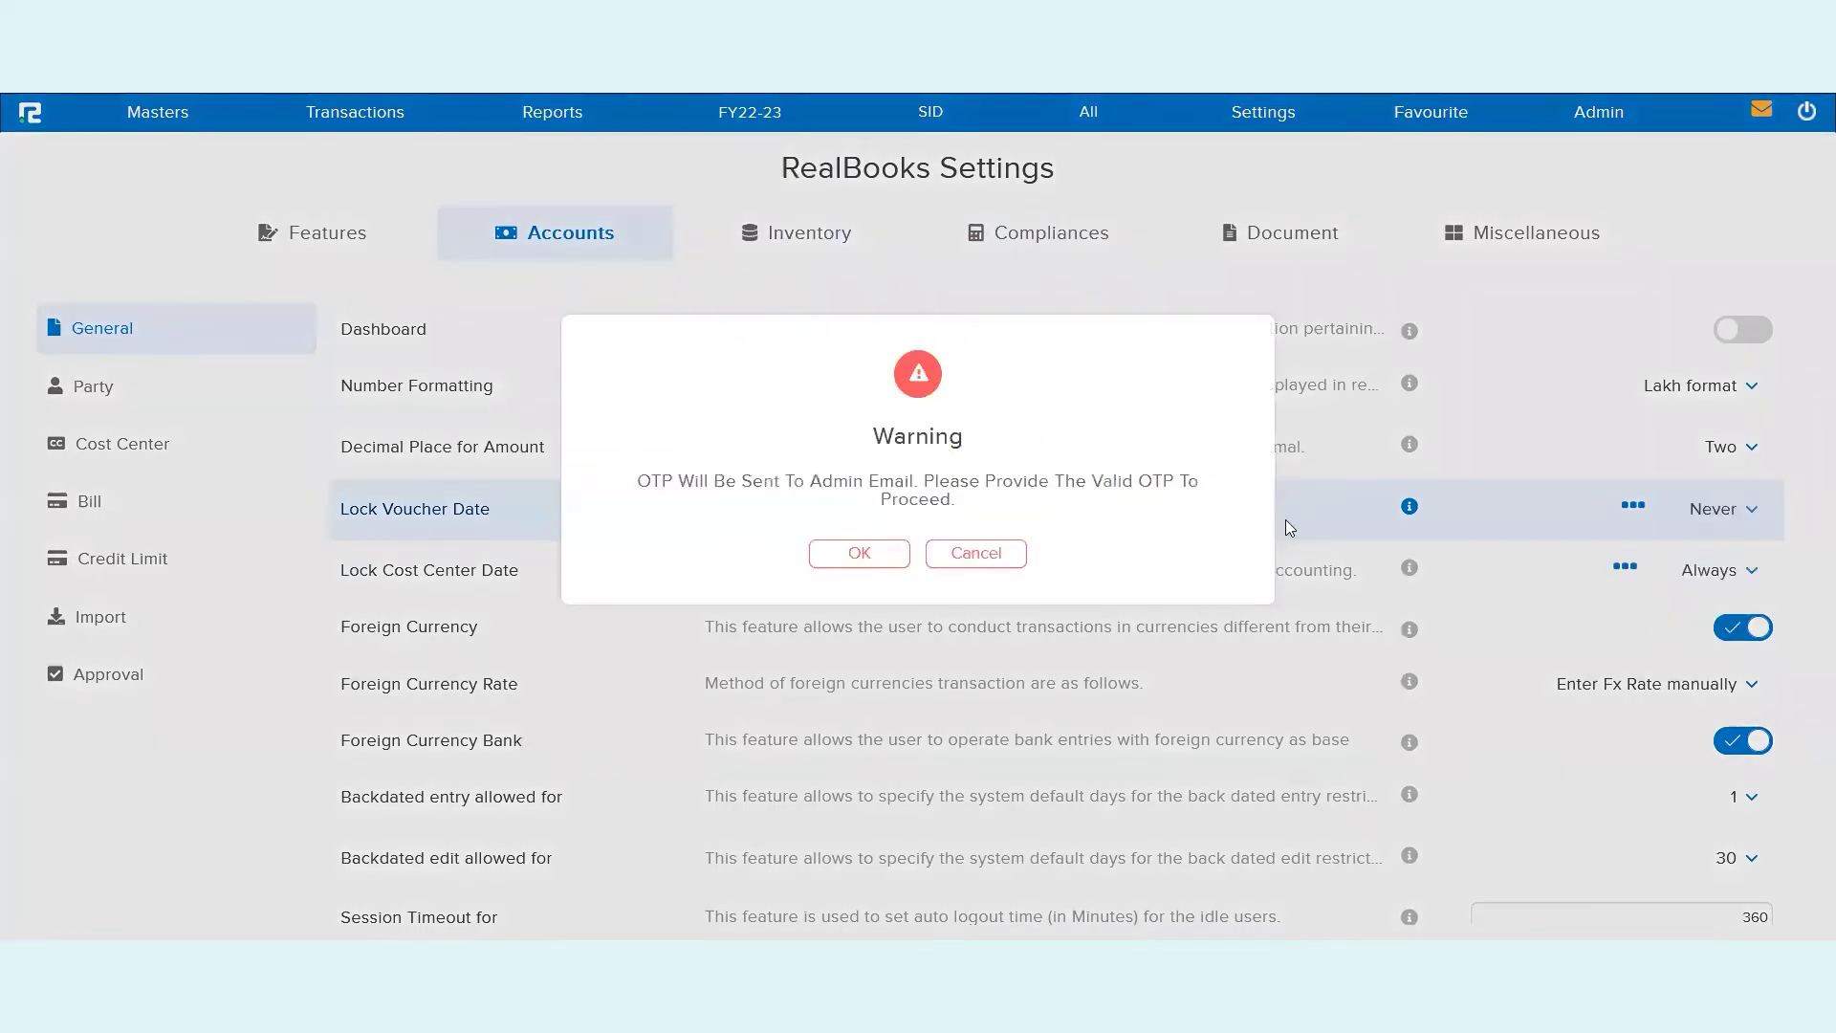
triple_click(958, 485)
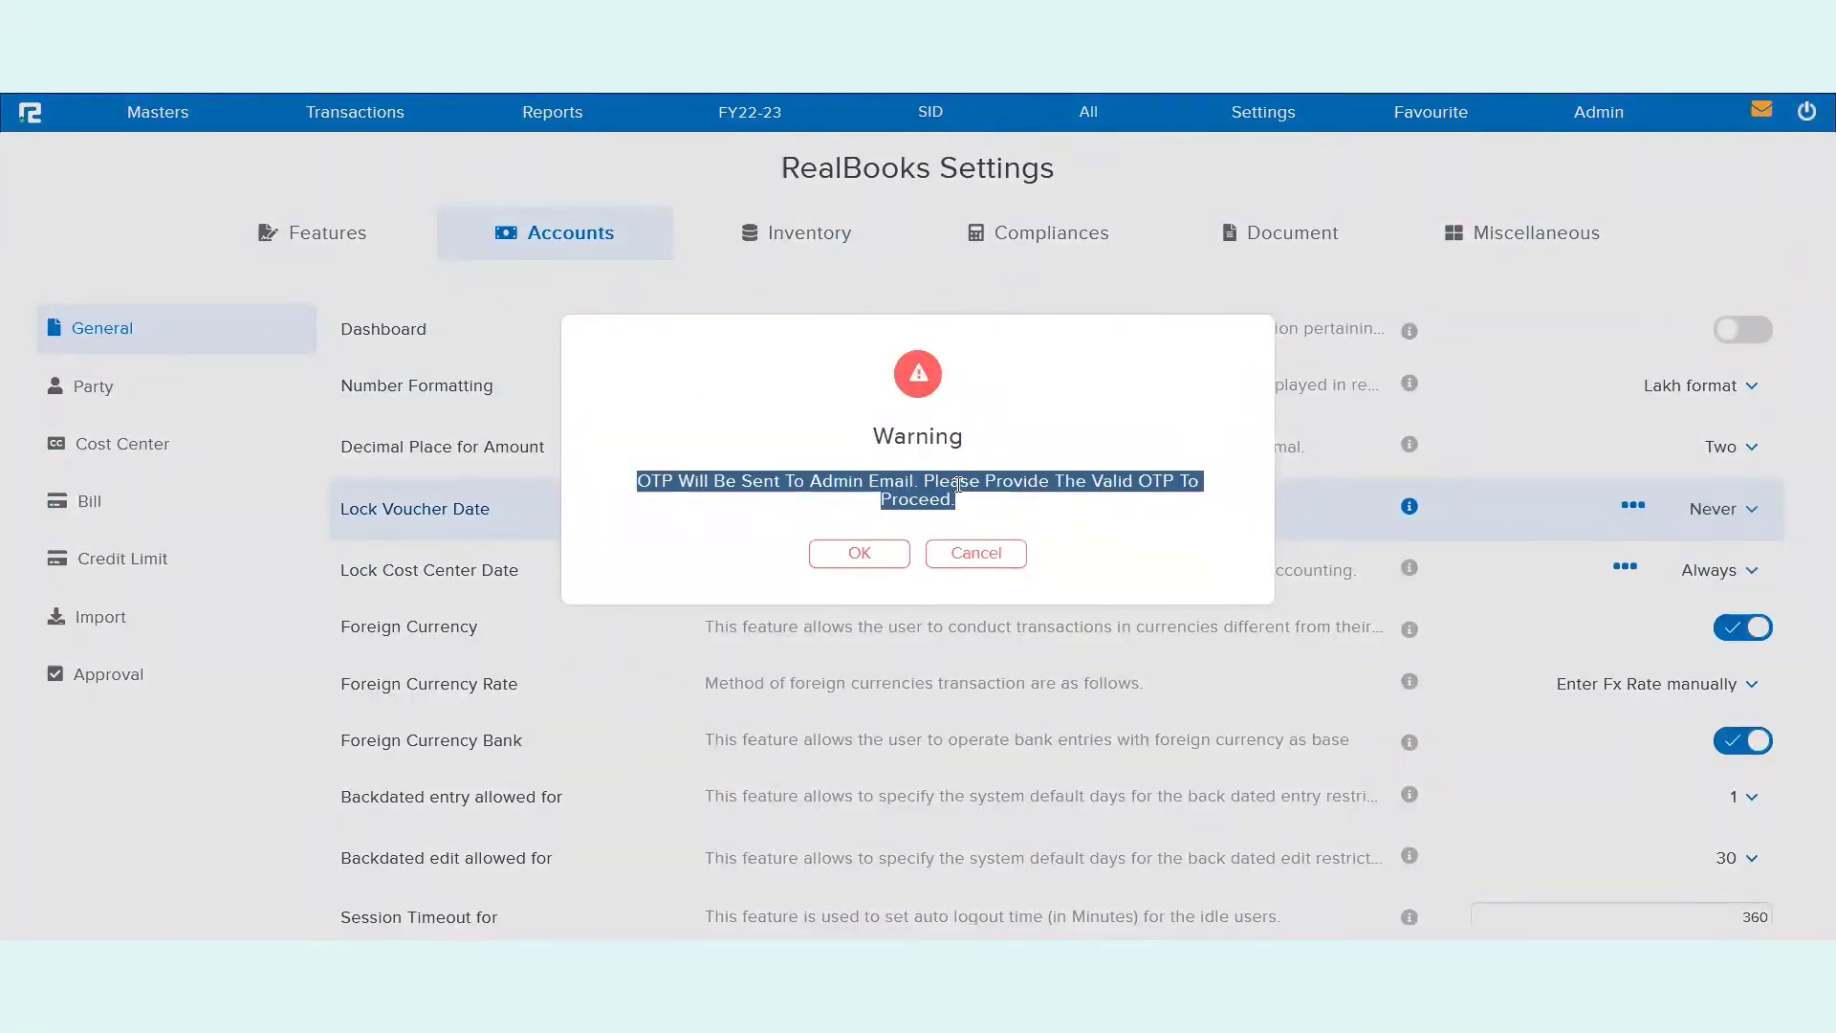
left_click(1016, 557)
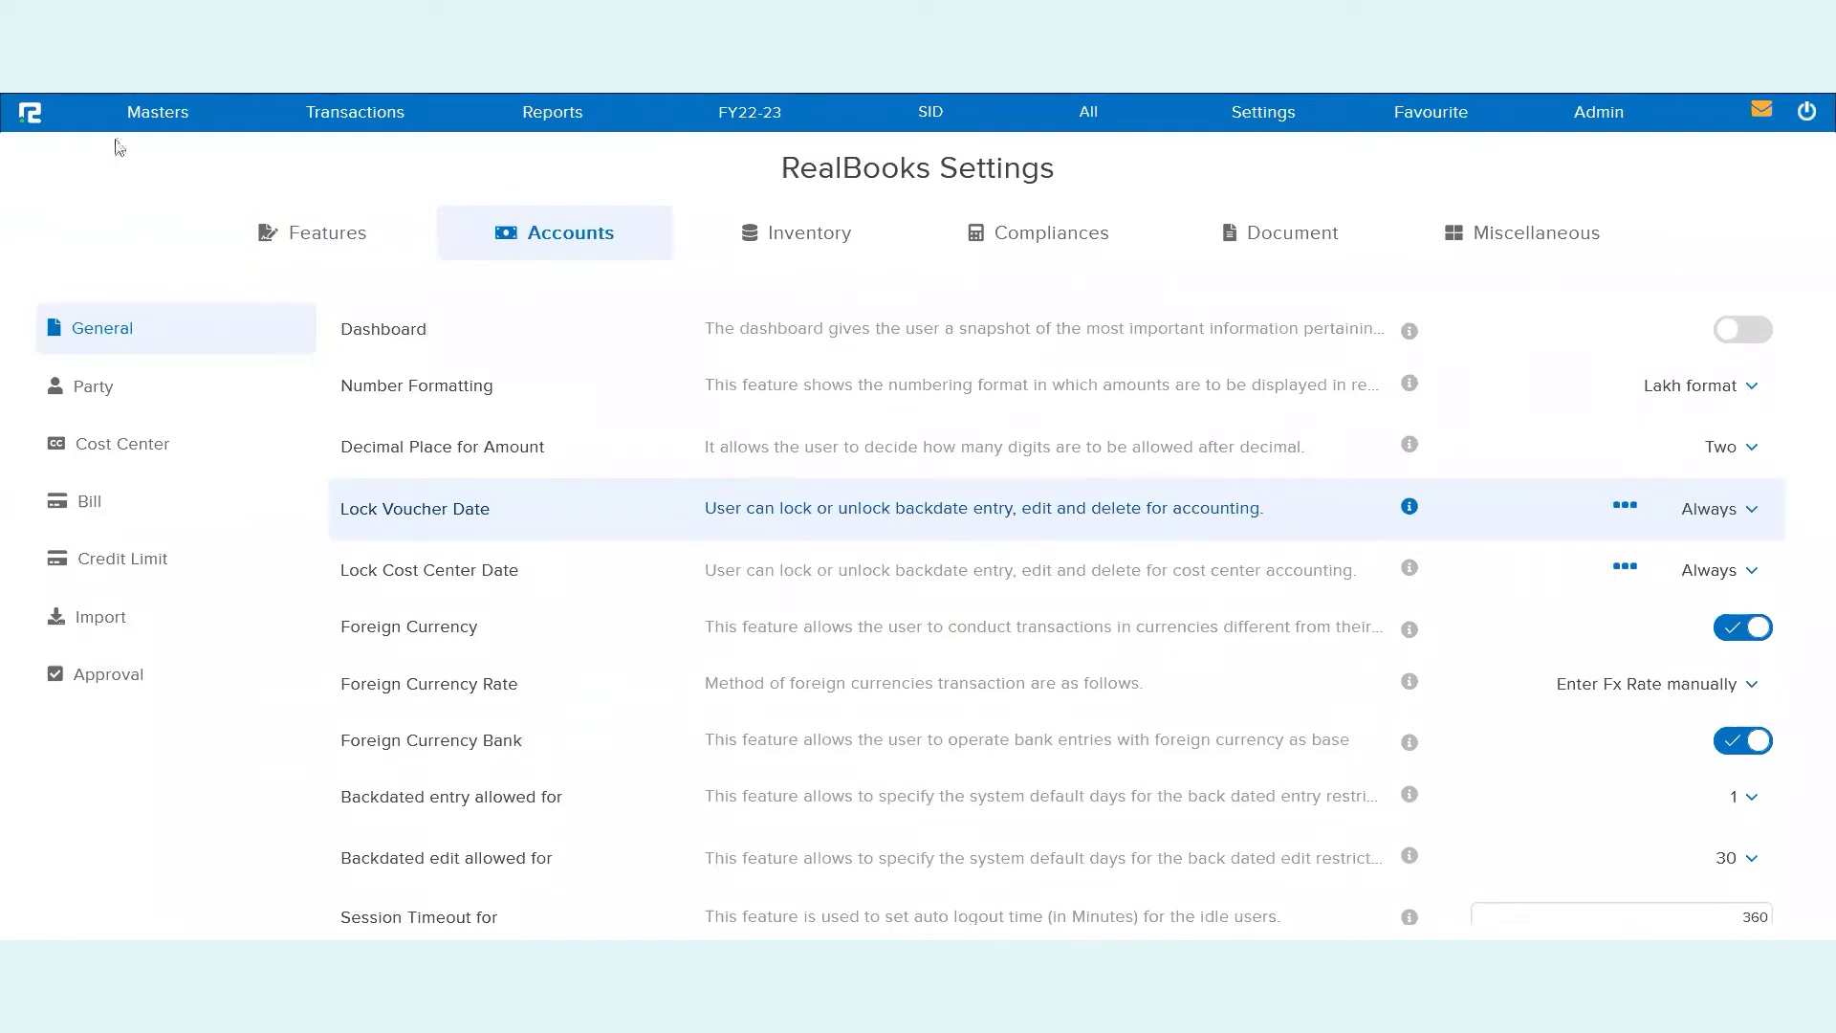
- From the user list, open the filtered user's company permissions for editing Demo Solutions Pvt. Ltd
left_click(158, 133)
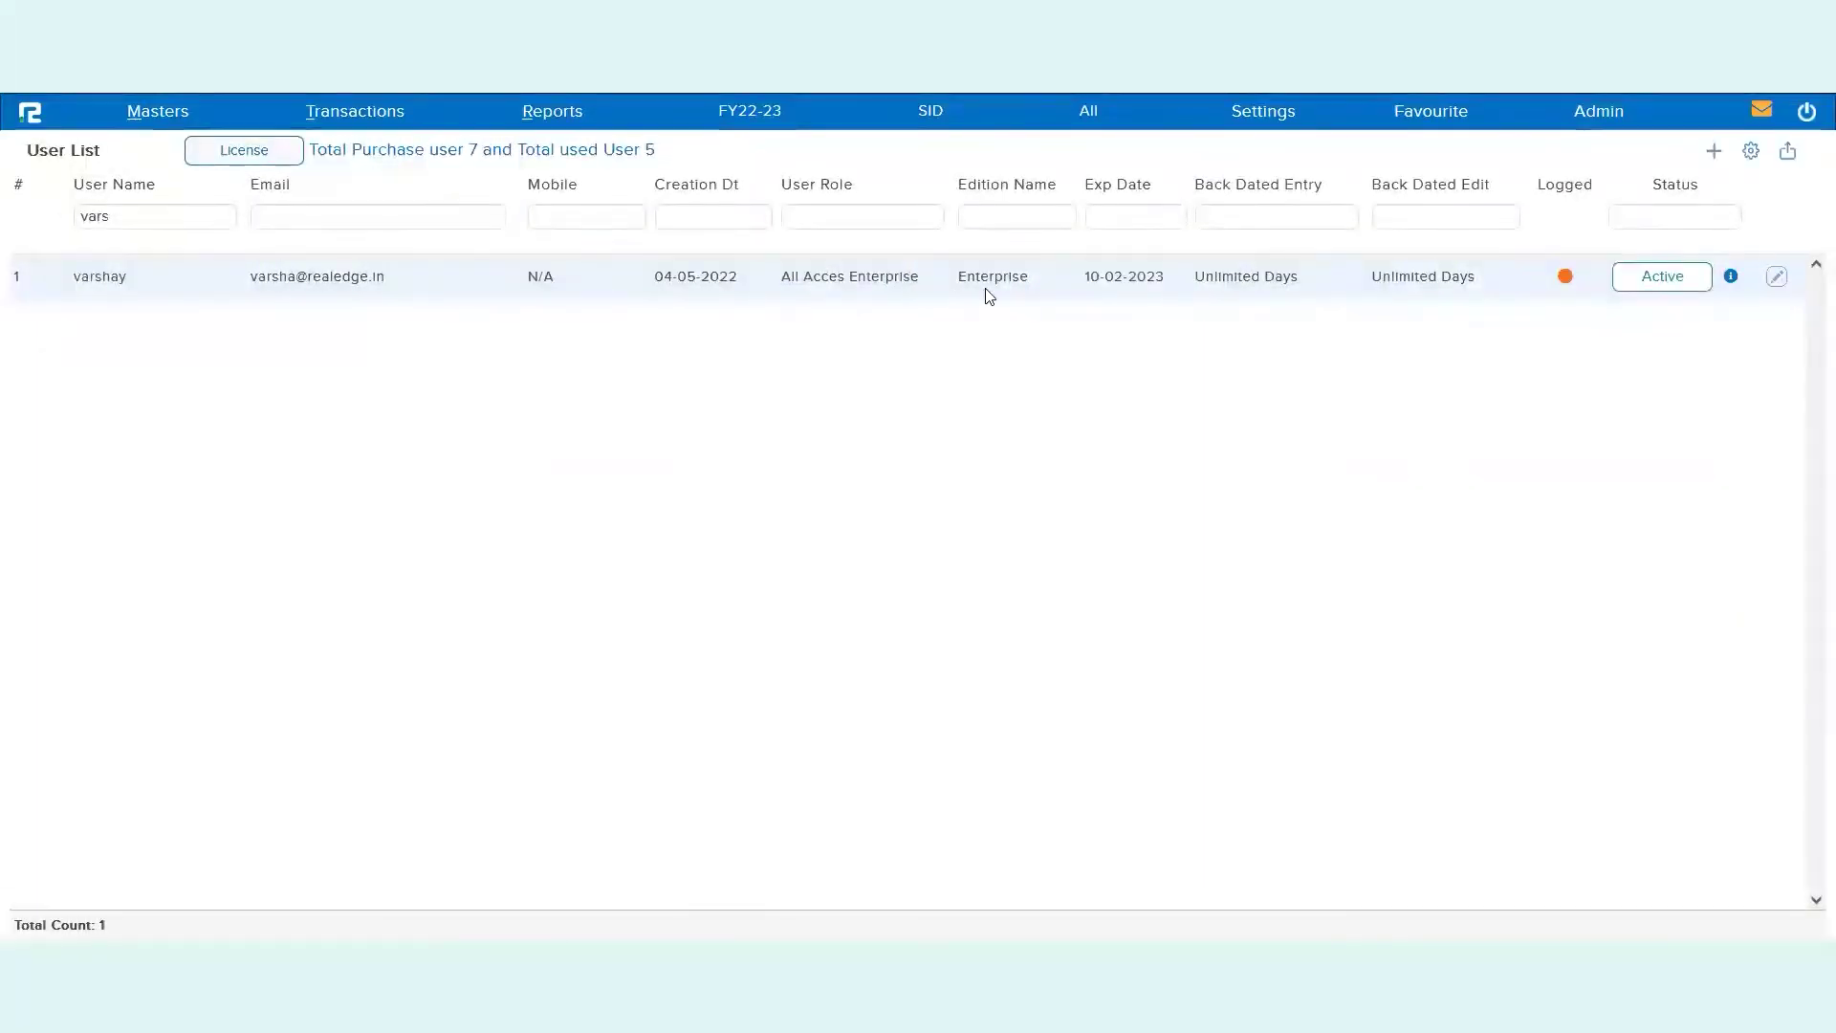
double_click(988, 296)
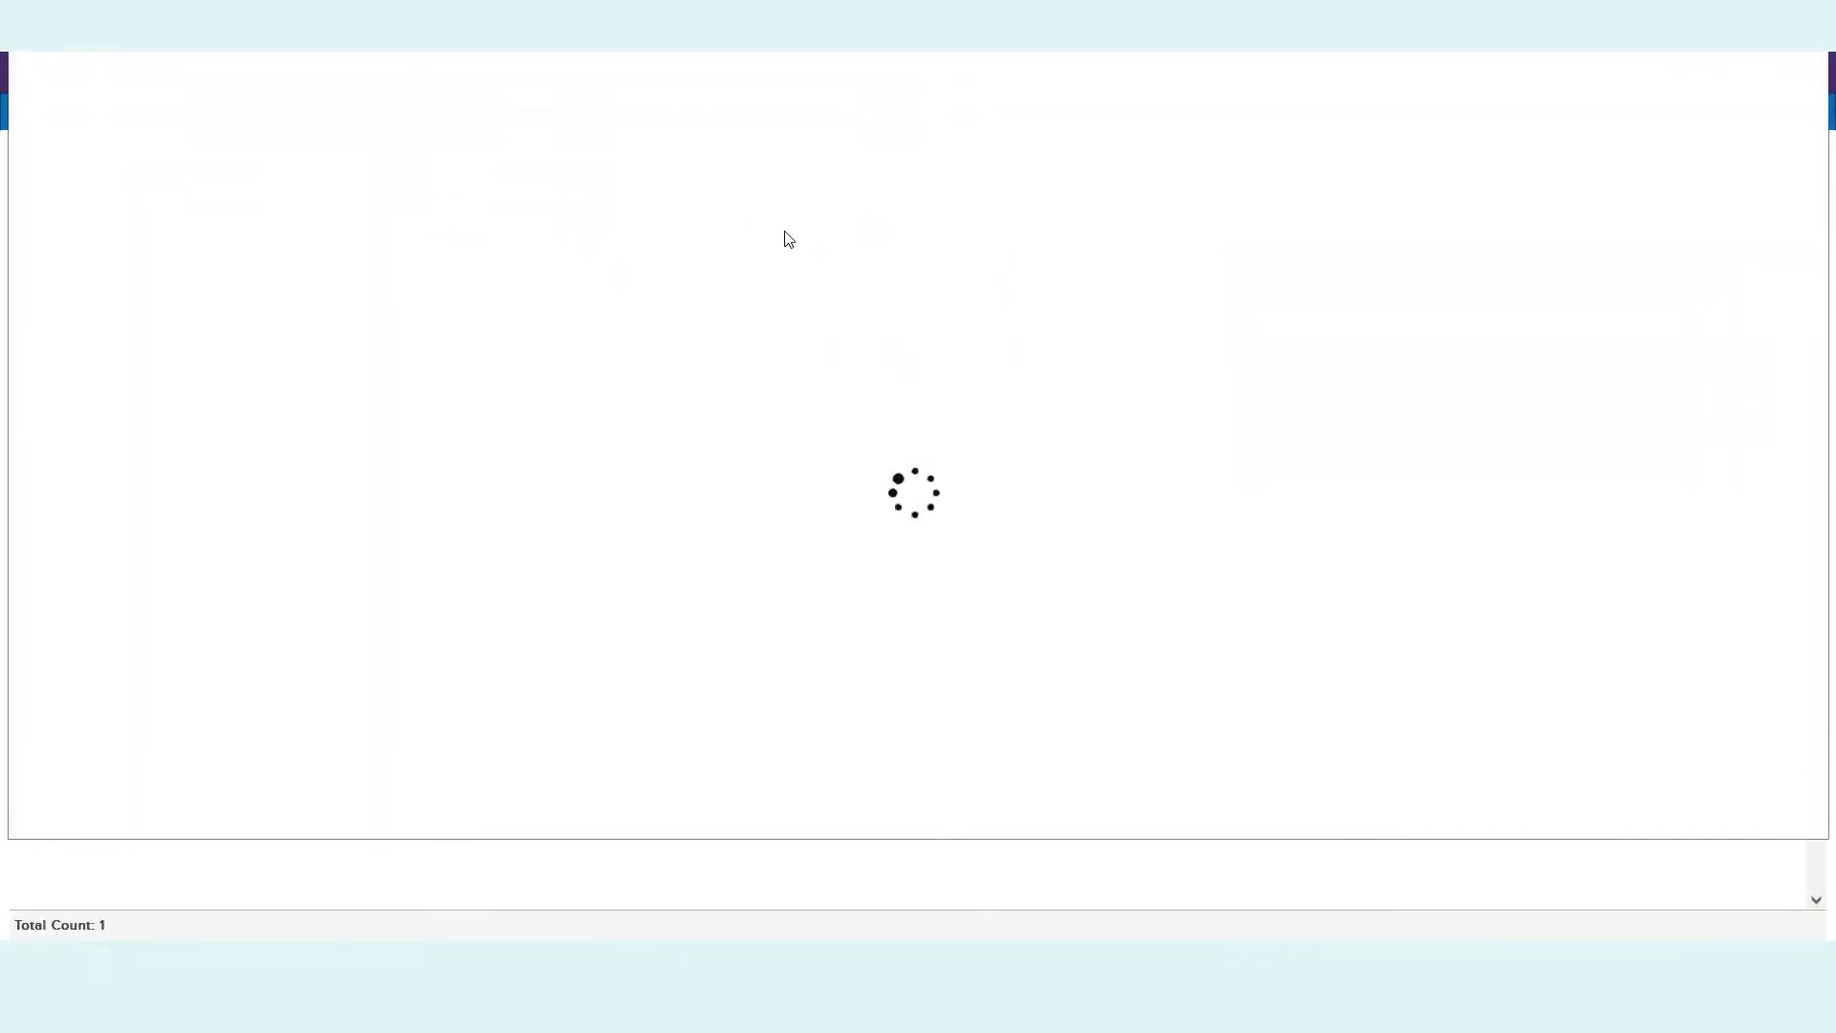
left_click(485, 136)
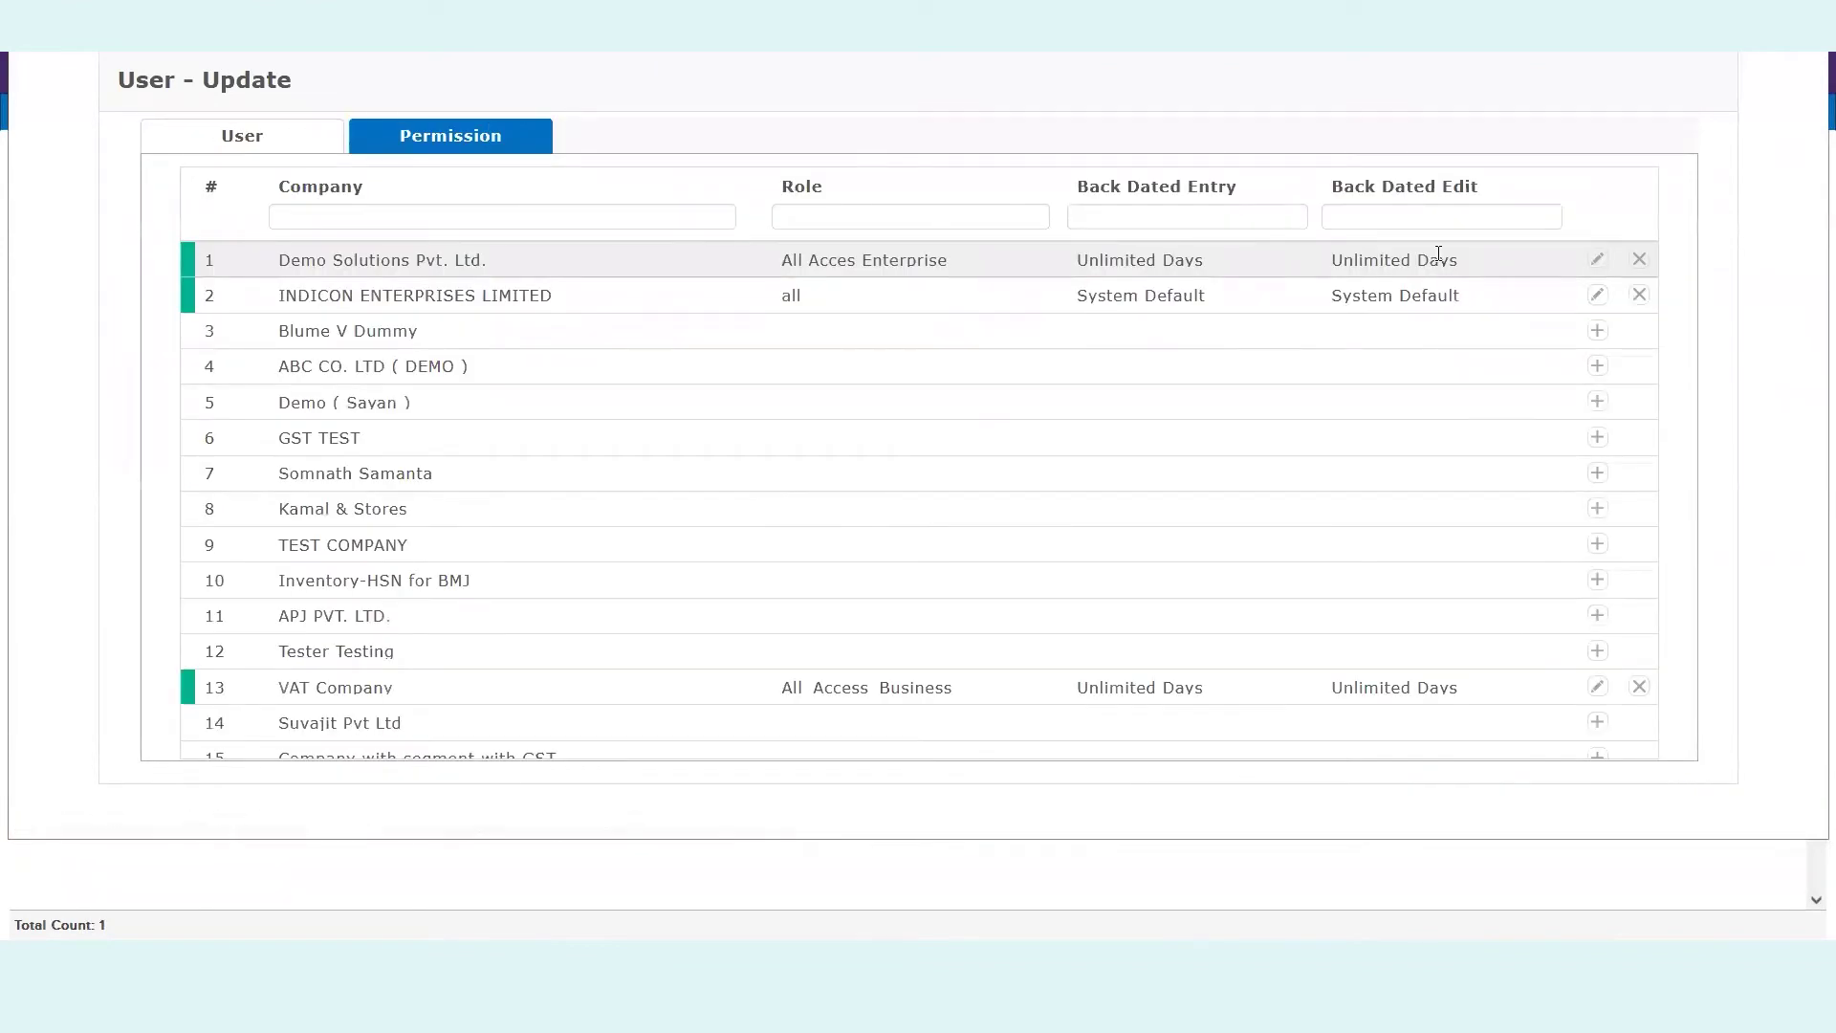
left_click(1596, 262)
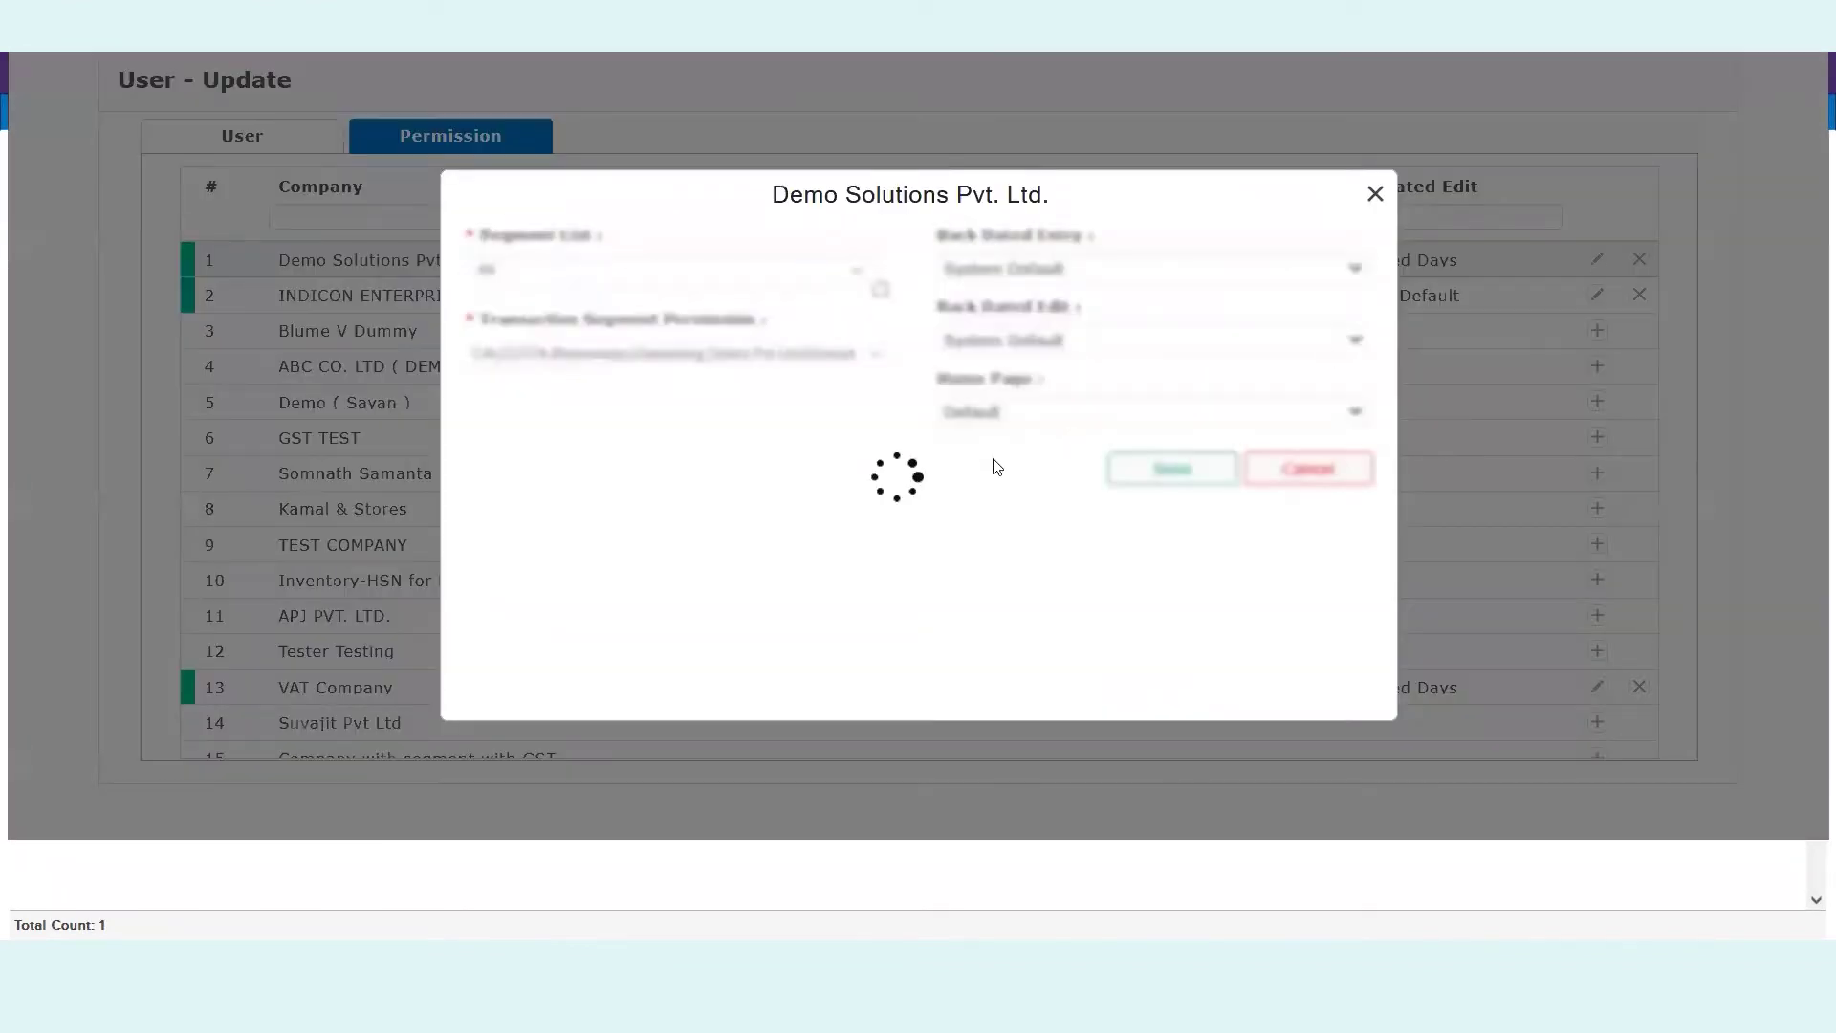
- Clear the user's Ledger Permission and Ledger Group Permission for Demo Solutions Pvt. Ltd. and save the permissions
left_click(553, 503)
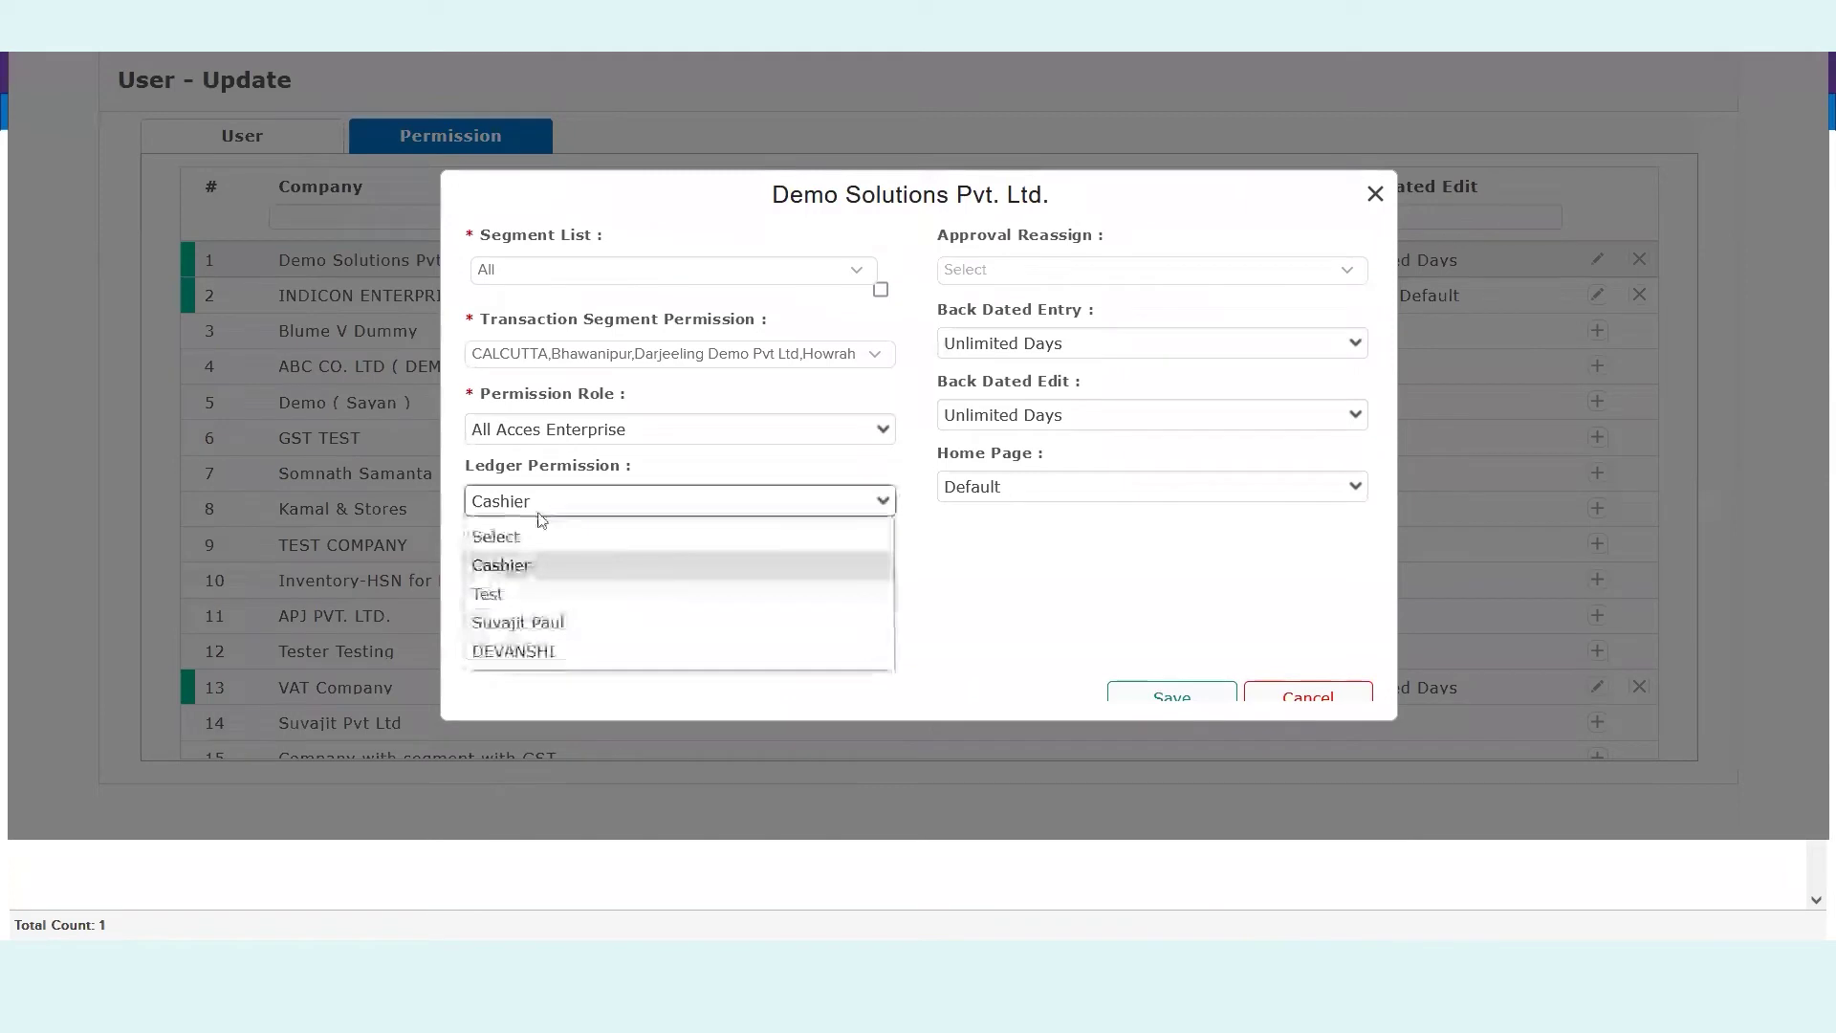
left_click(515, 537)
left_click(521, 572)
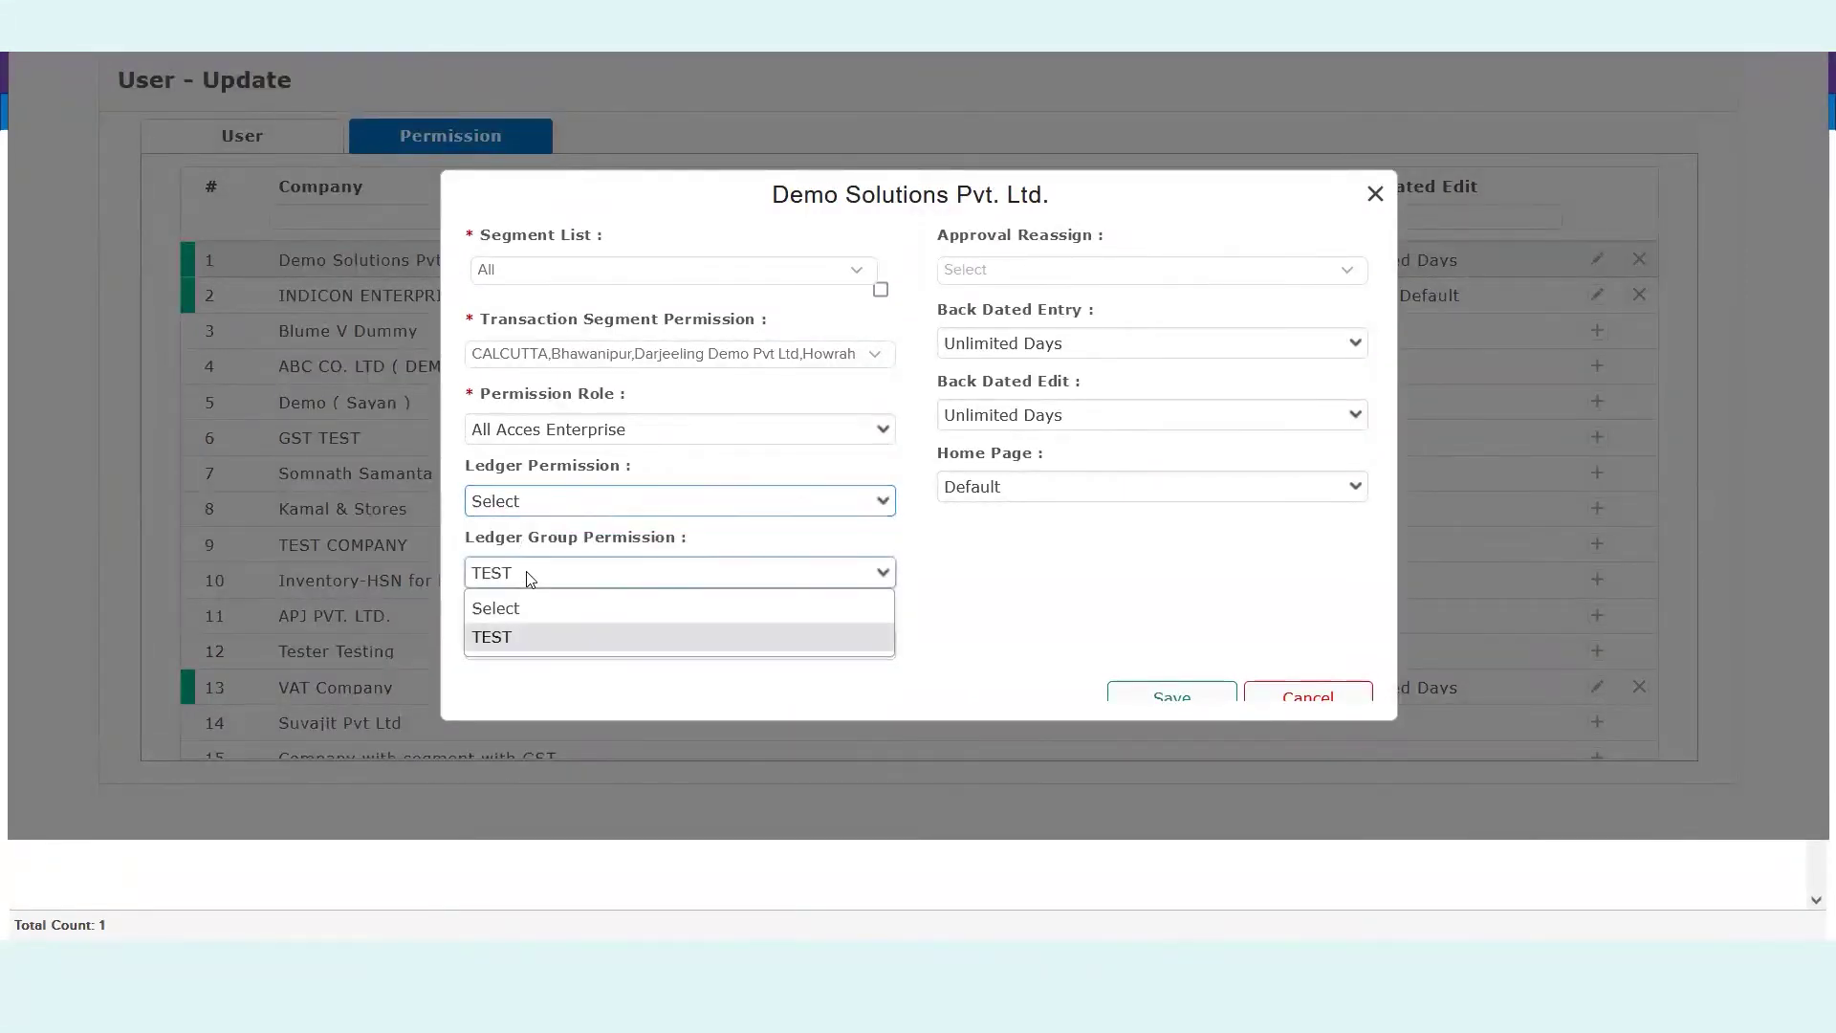
left_click(529, 606)
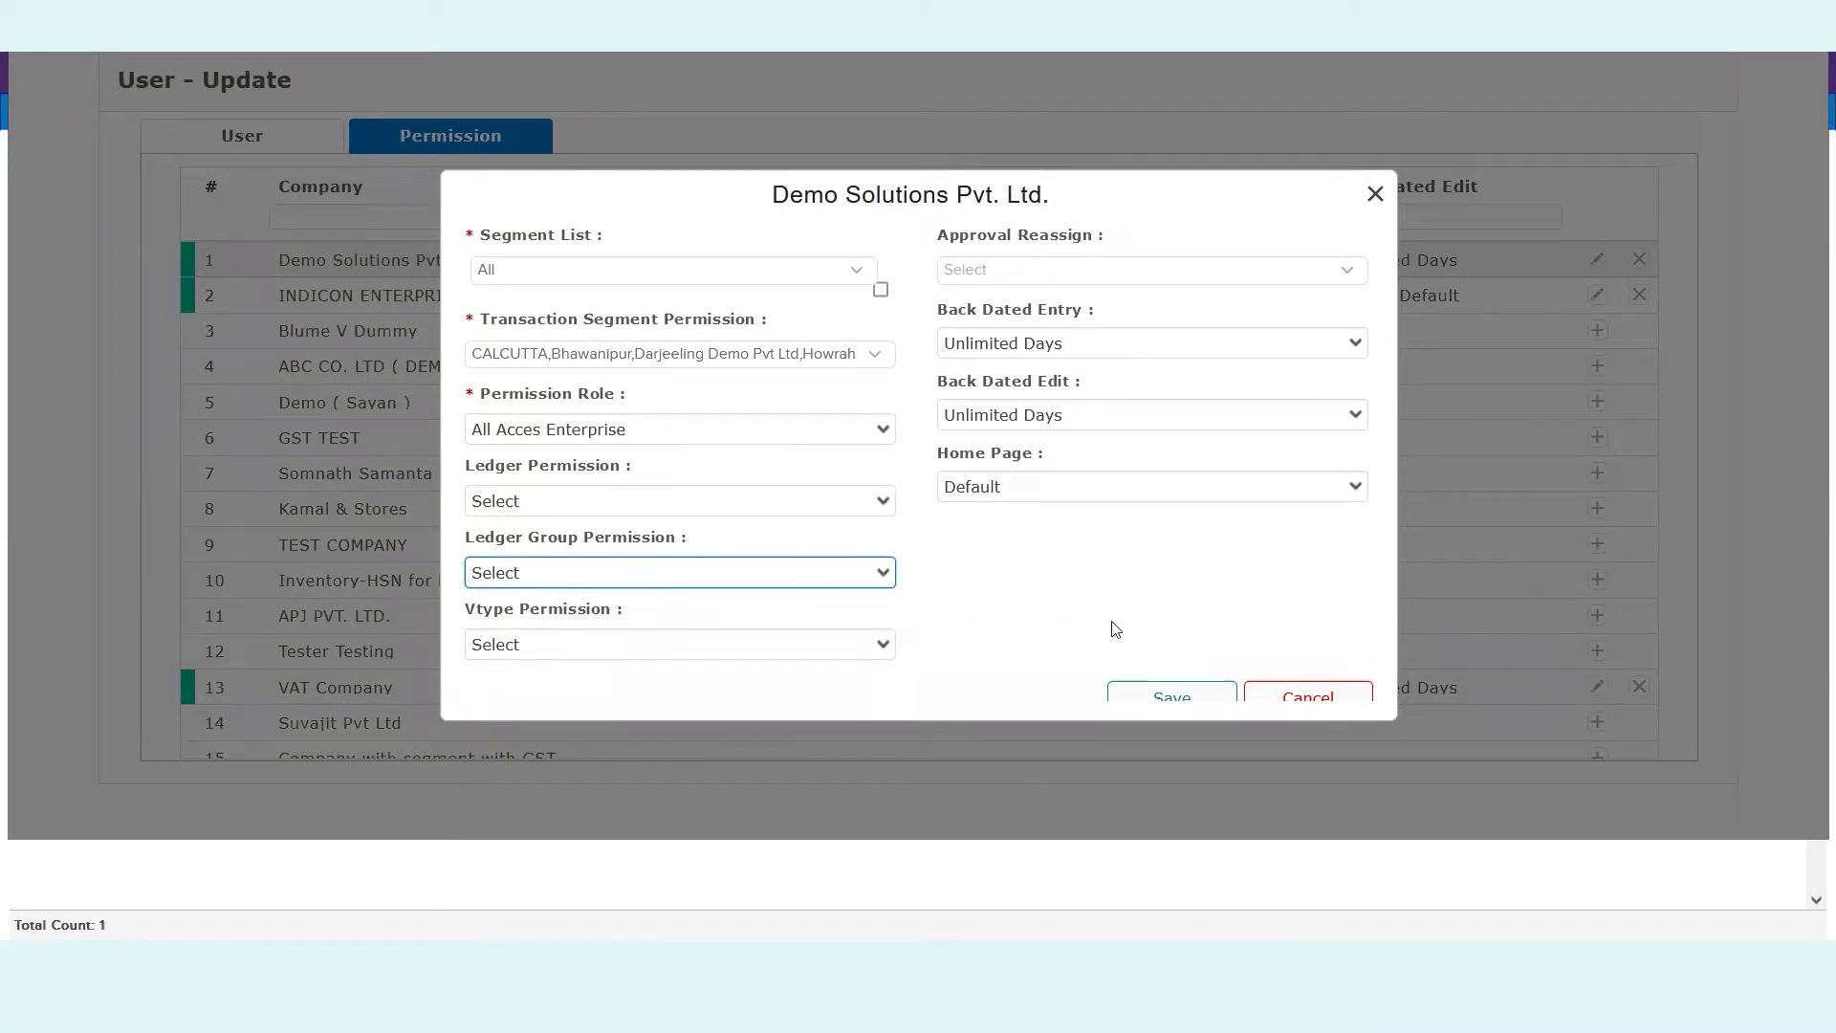
left_click(1151, 696)
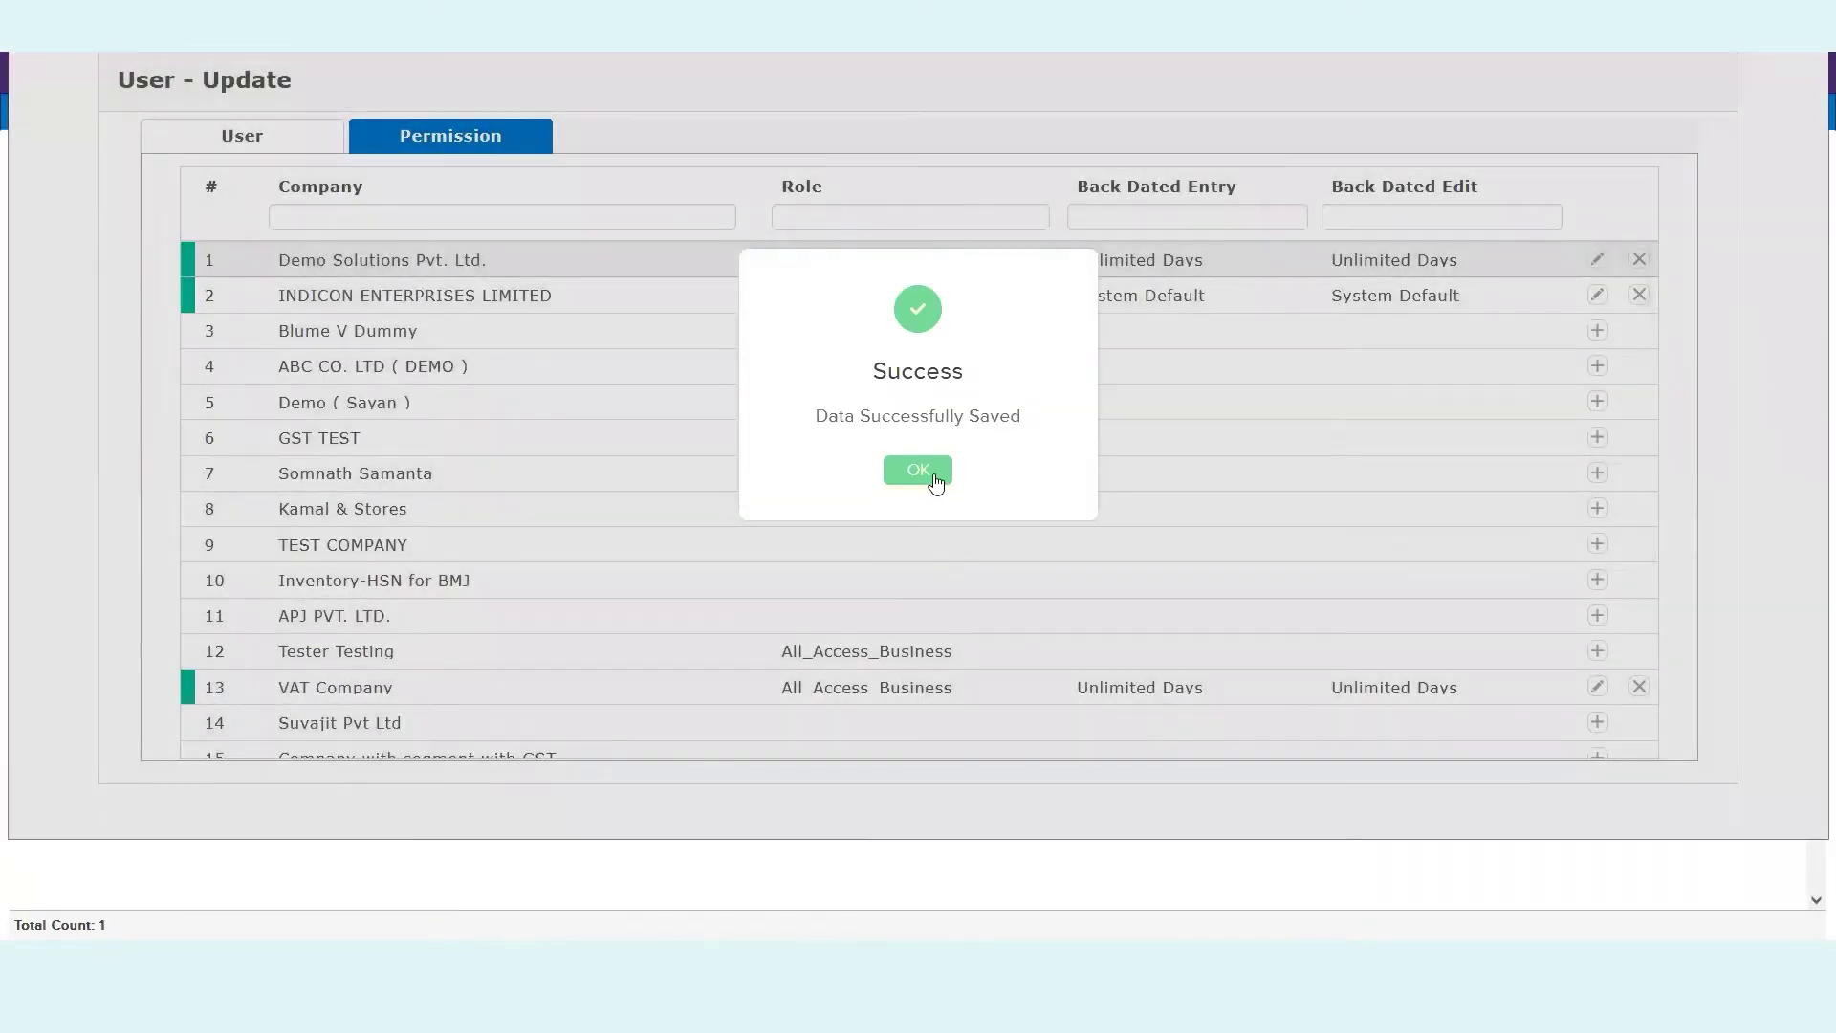
left_click(919, 470)
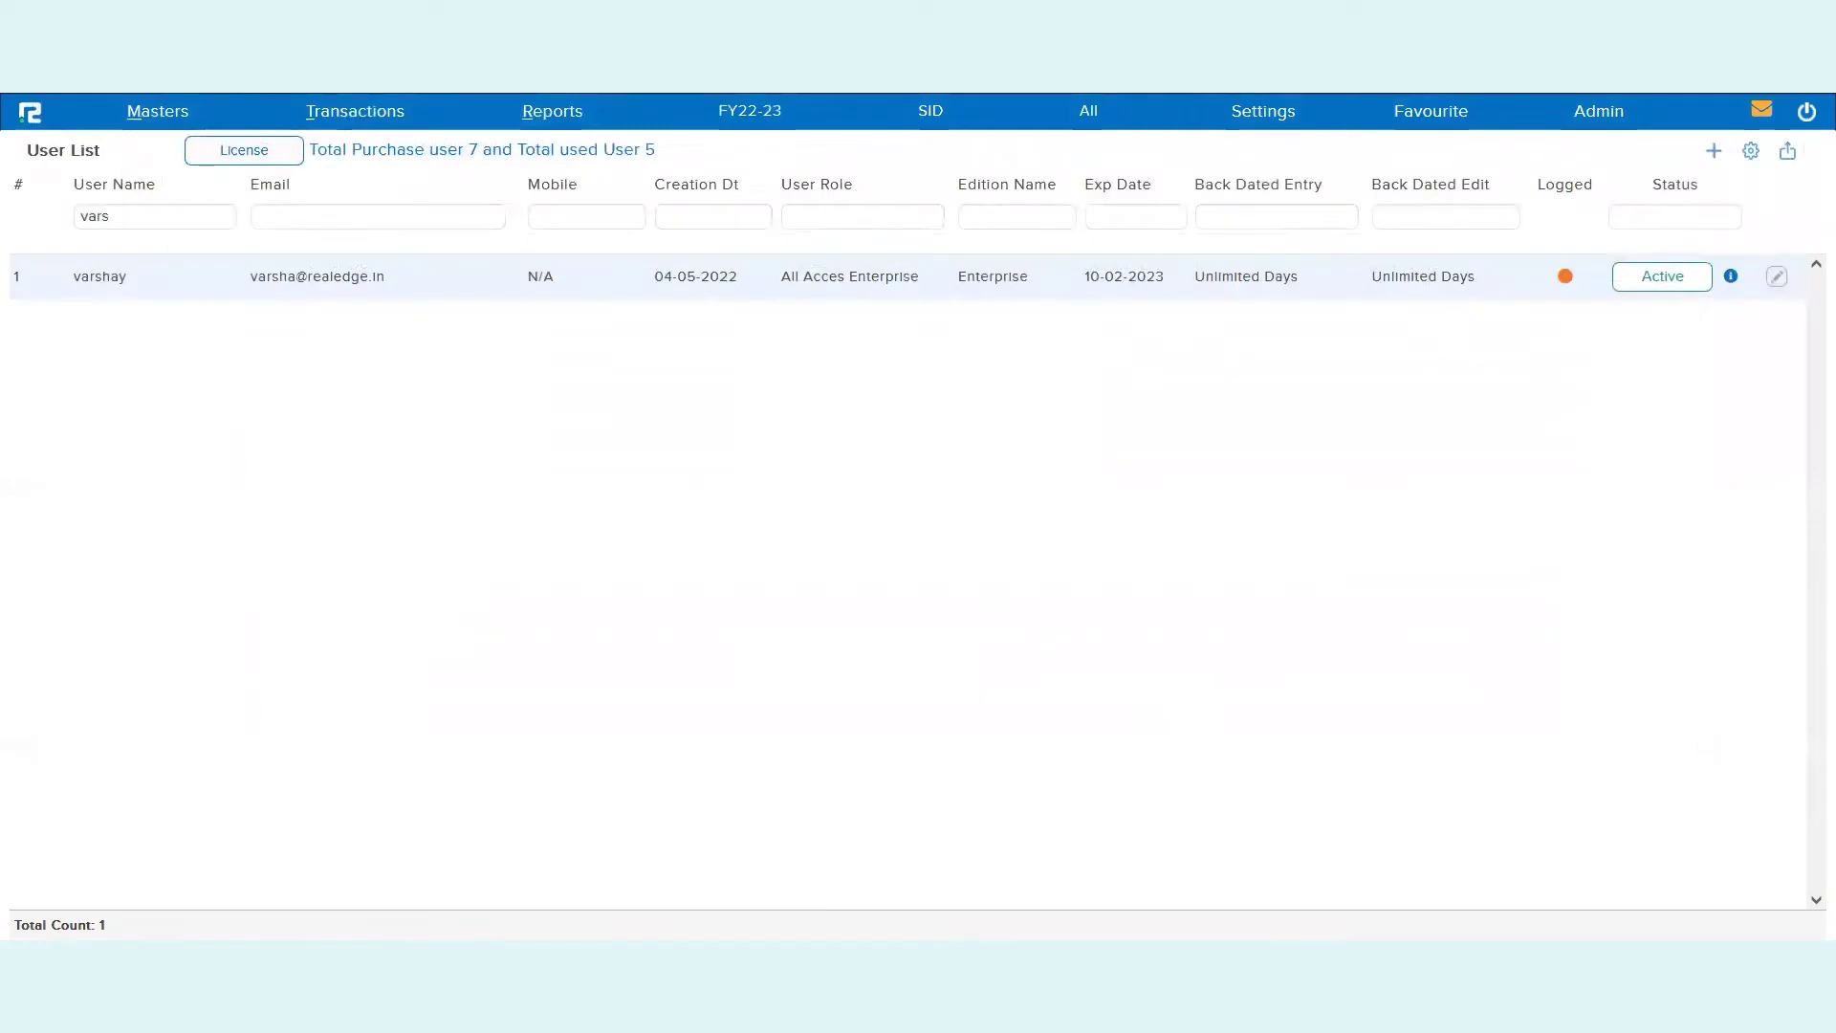
- Filter the voucher types in the accounts masters by "receip" and open the Receipt type for editing
left_click(113, 117)
left_click(165, 163)
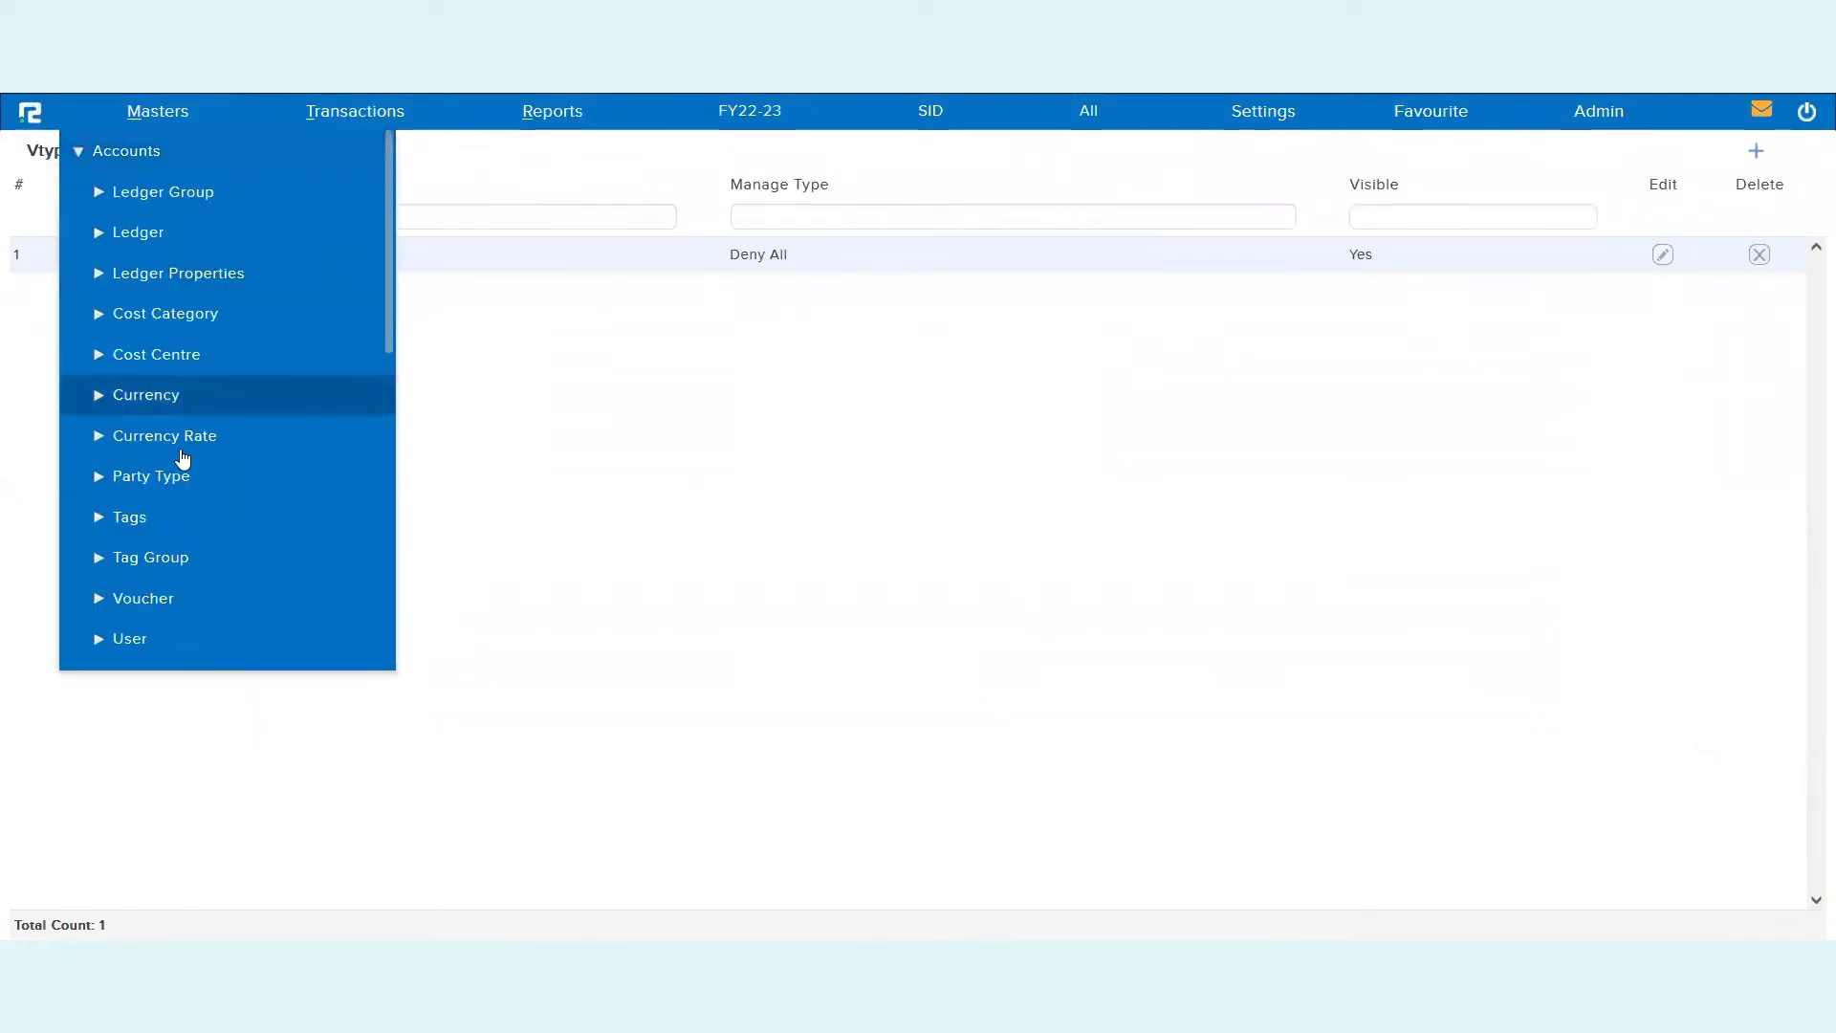
left_click(158, 600)
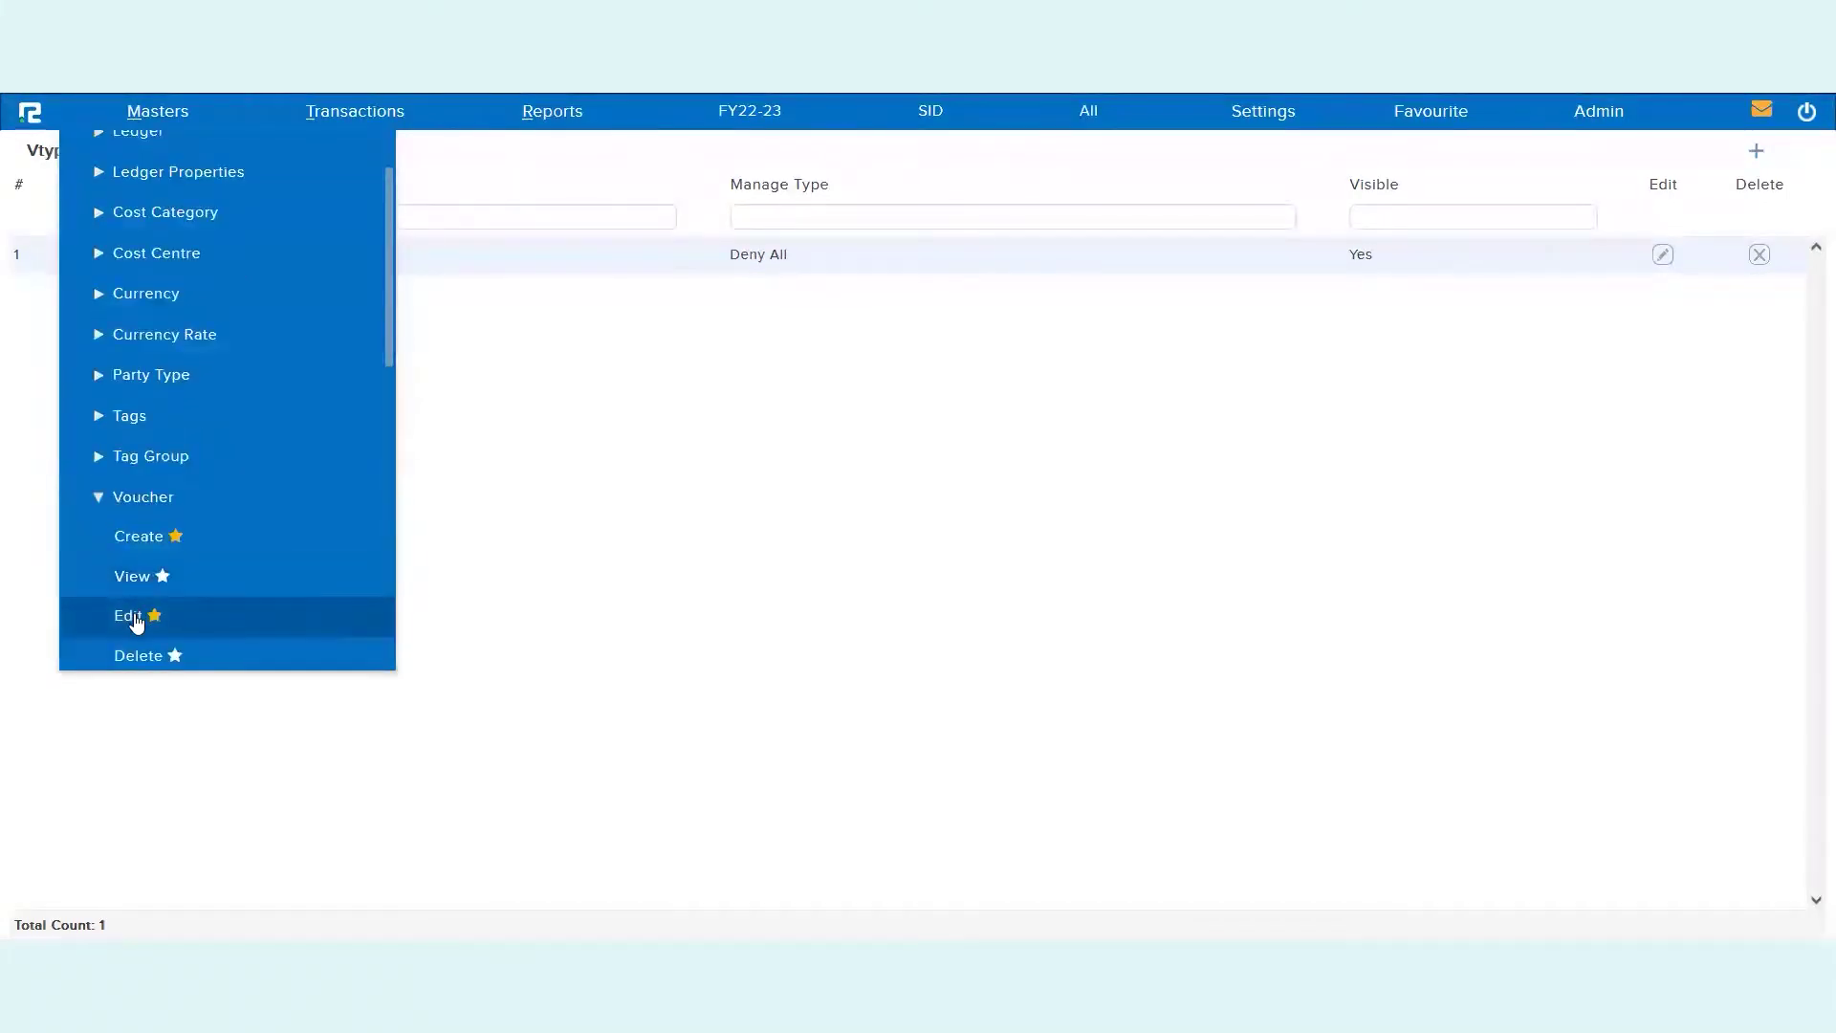
left_click(133, 619)
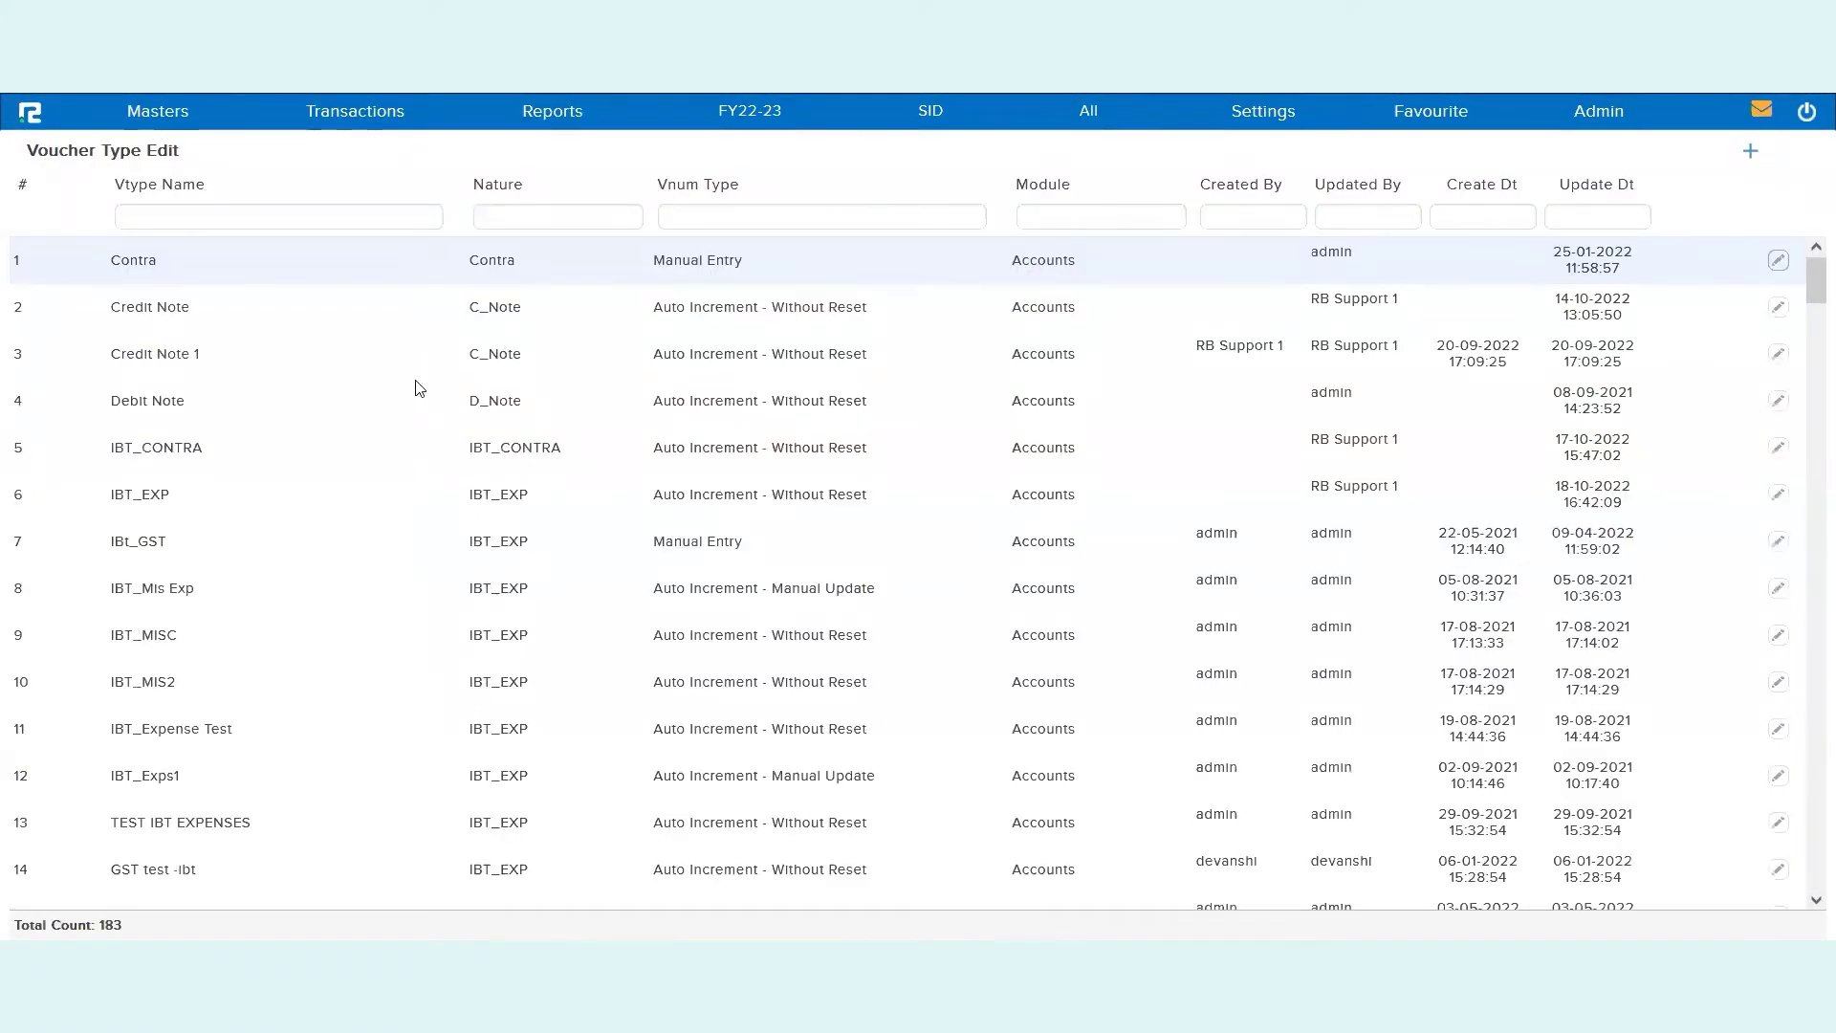
left_click(333, 225)
type("receip")
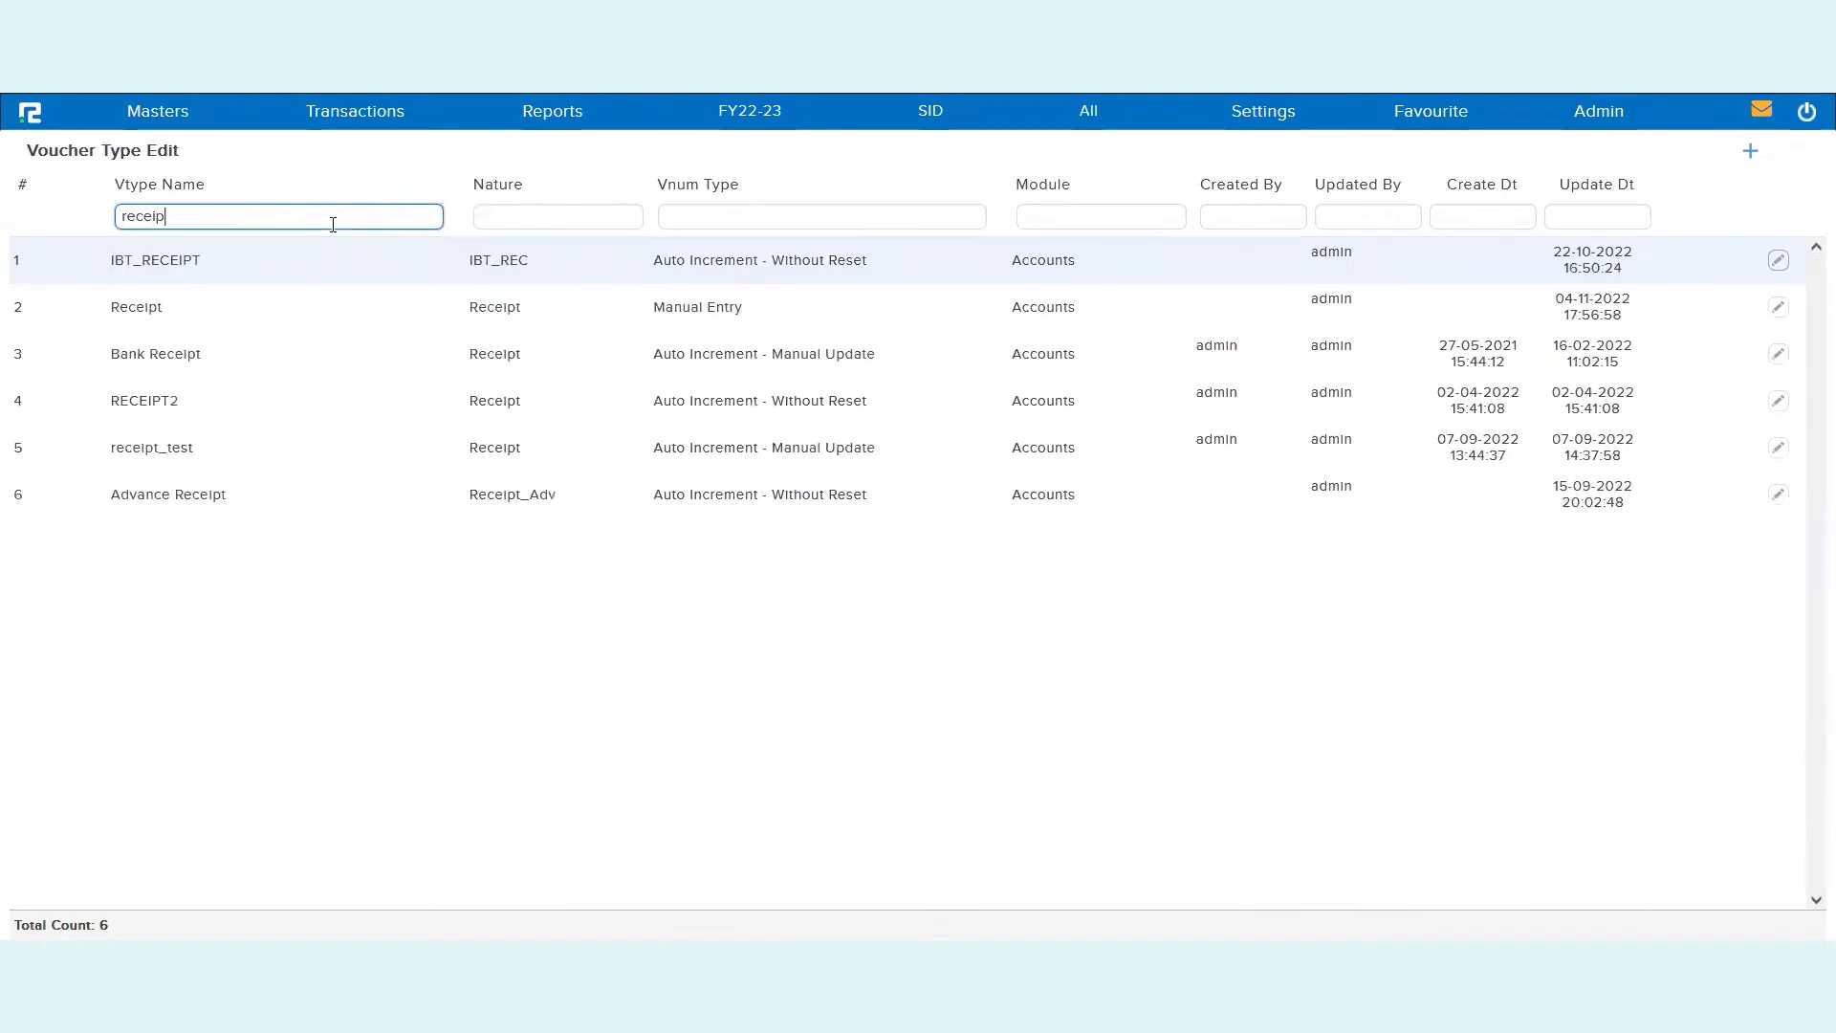
left_click(427, 341)
double_click(425, 327)
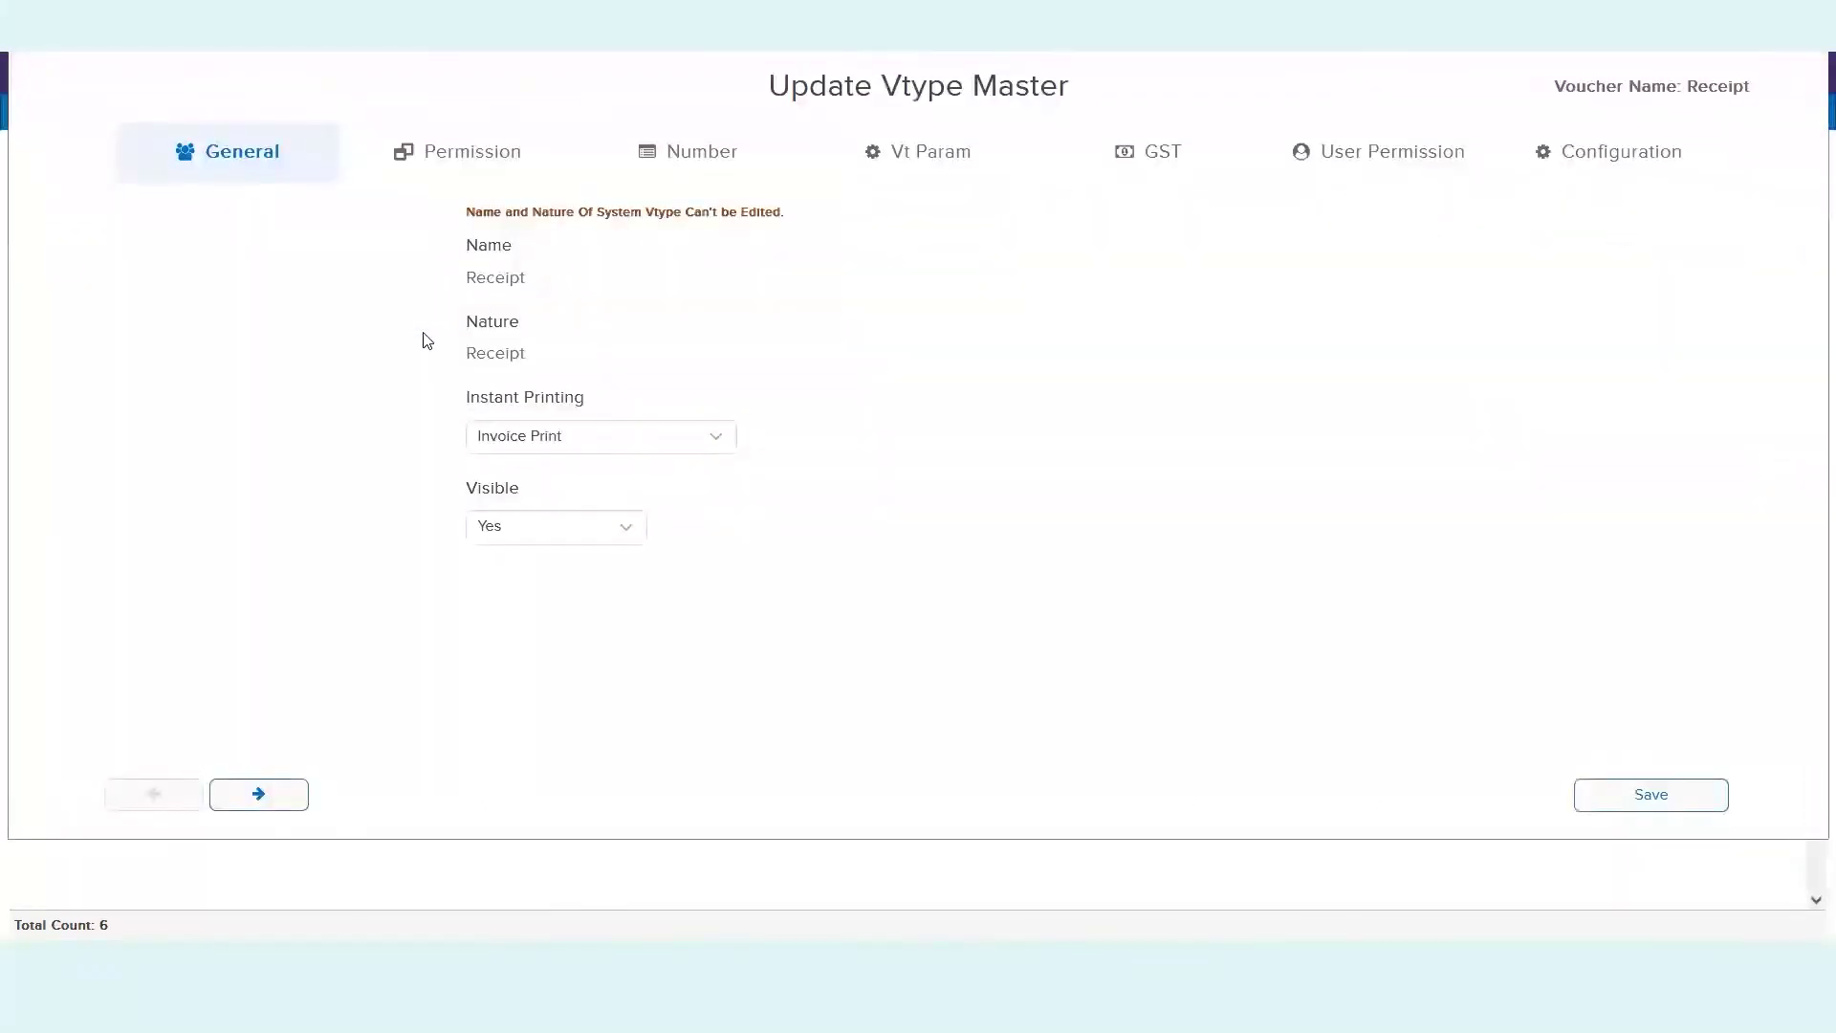
- In the Receipt type's User Permission, list the entries and assign the restricted user with the segment Bhawanipur
left_click(1402, 154)
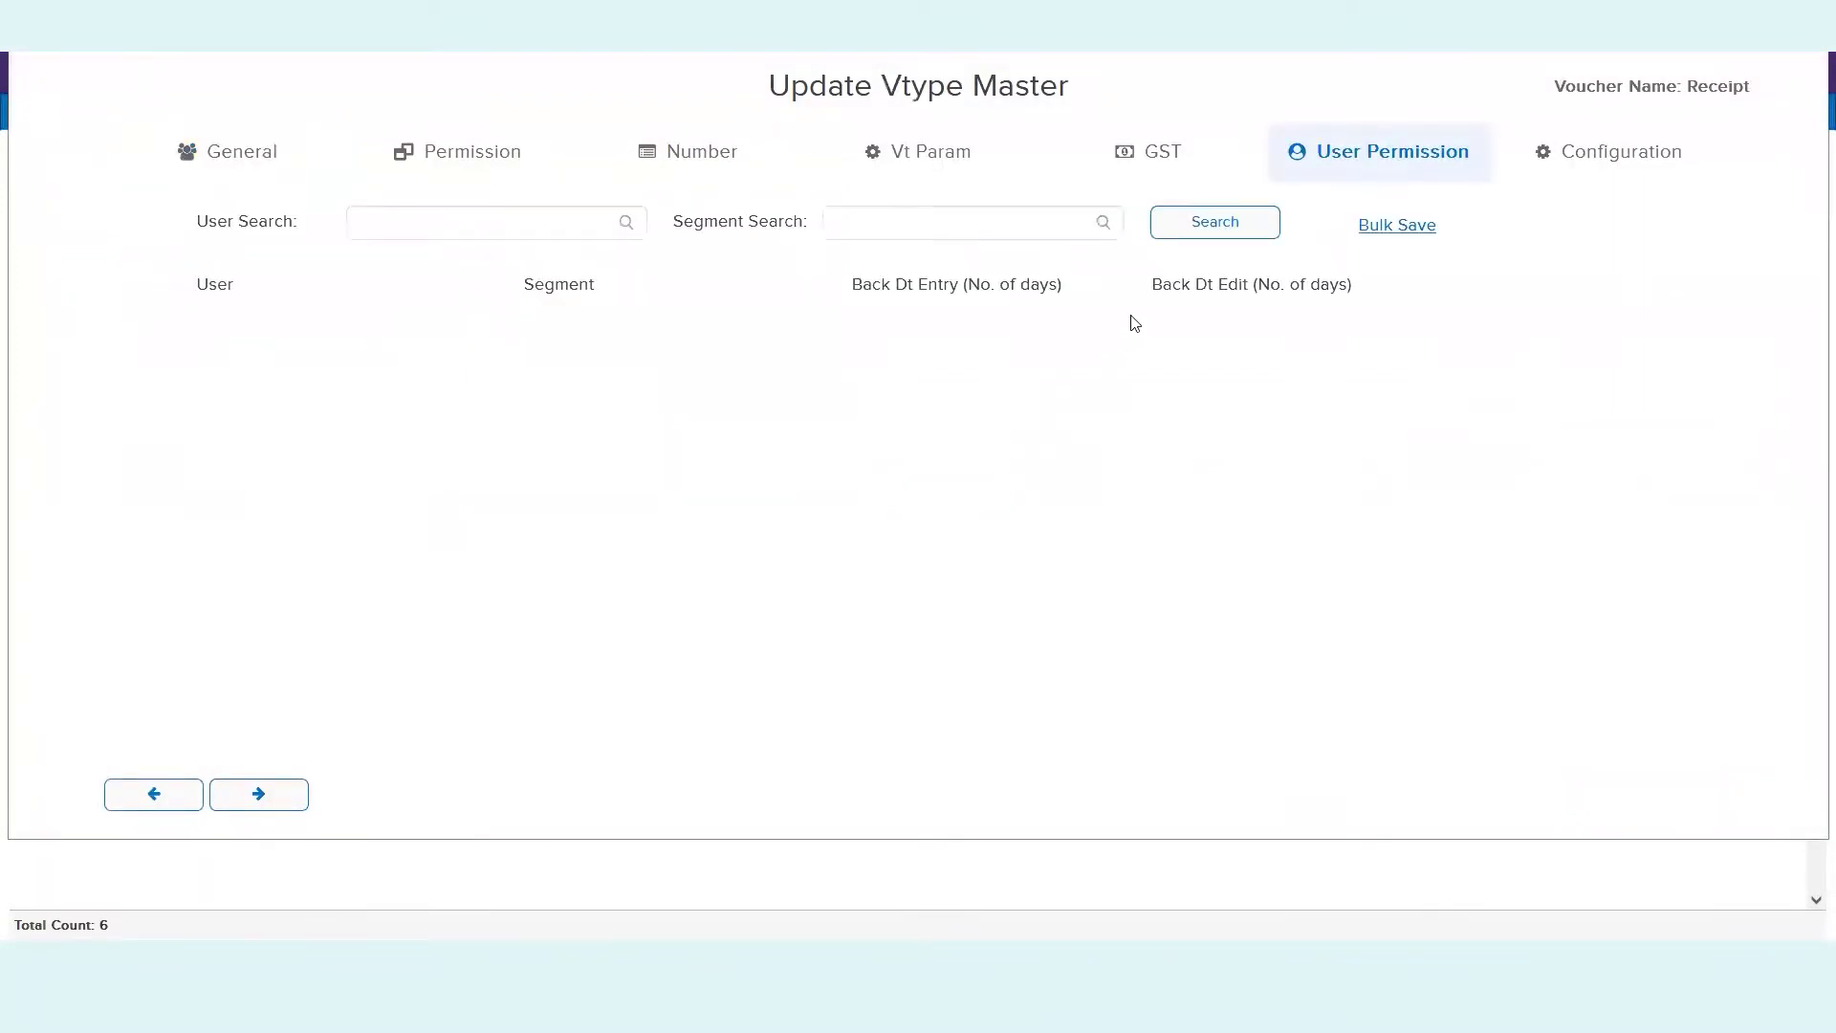
left_click(1243, 235)
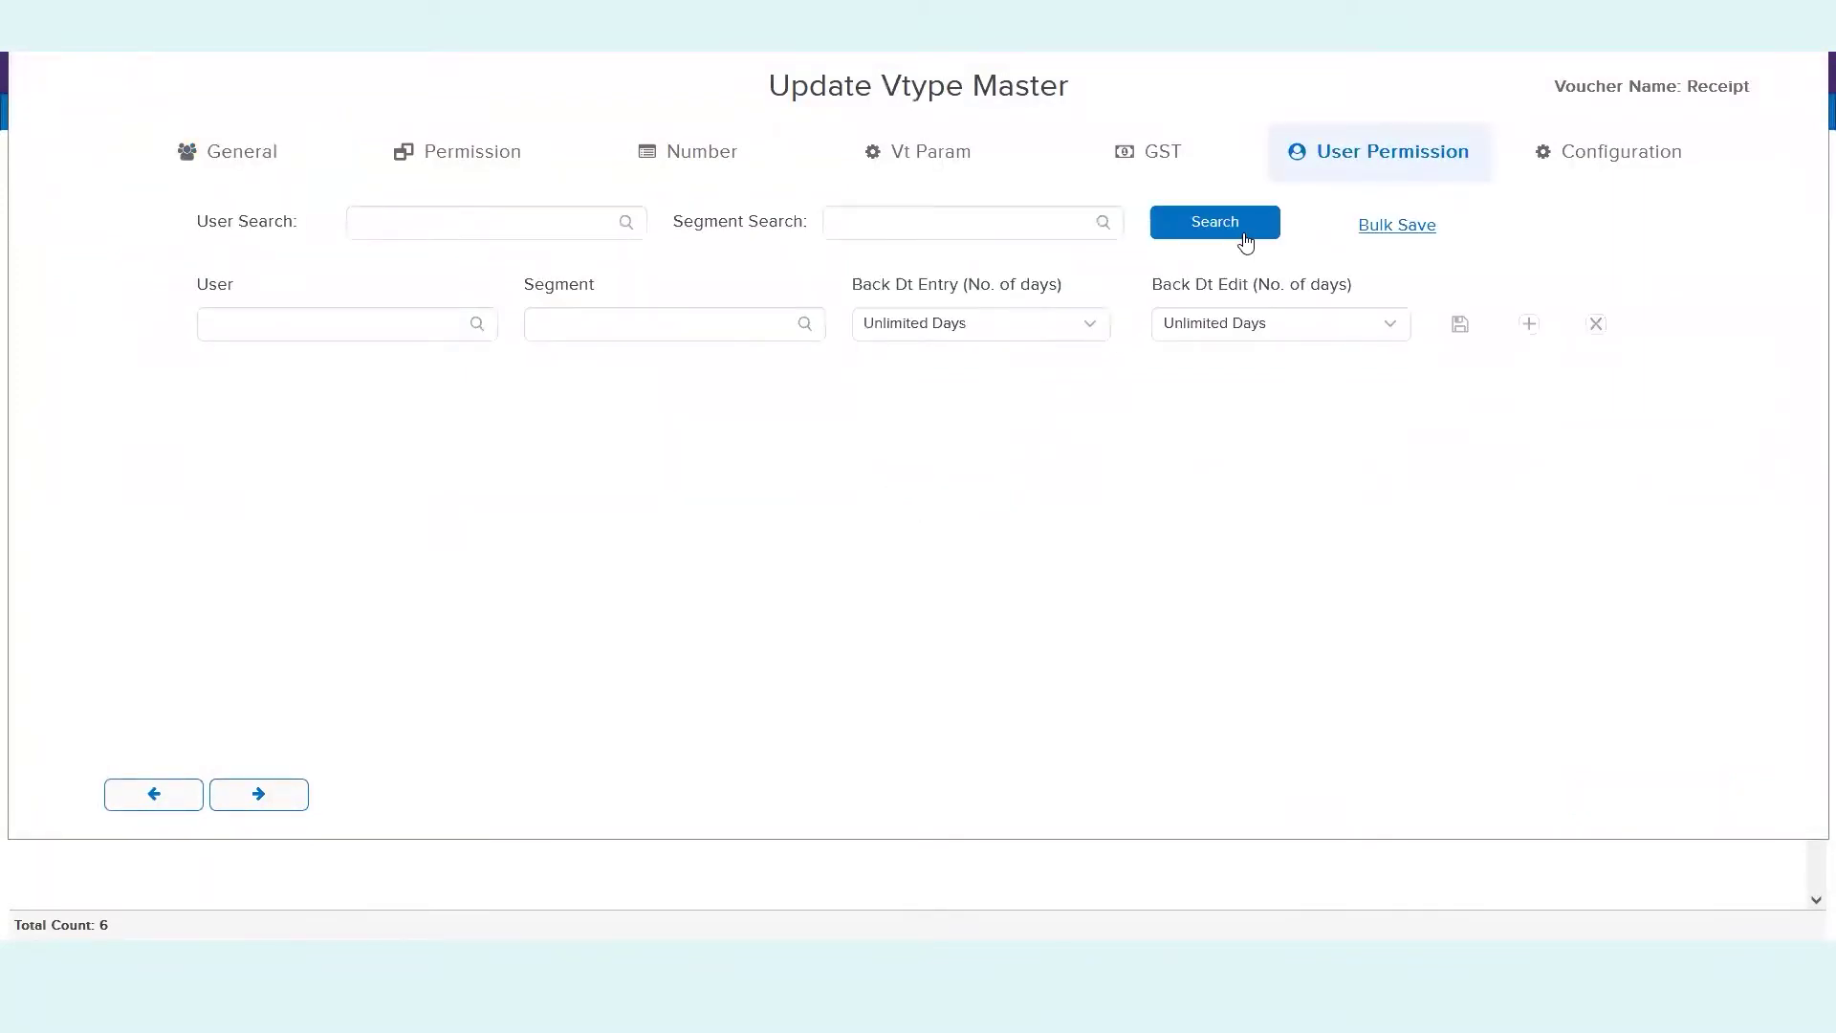
triple_click(1745, 87)
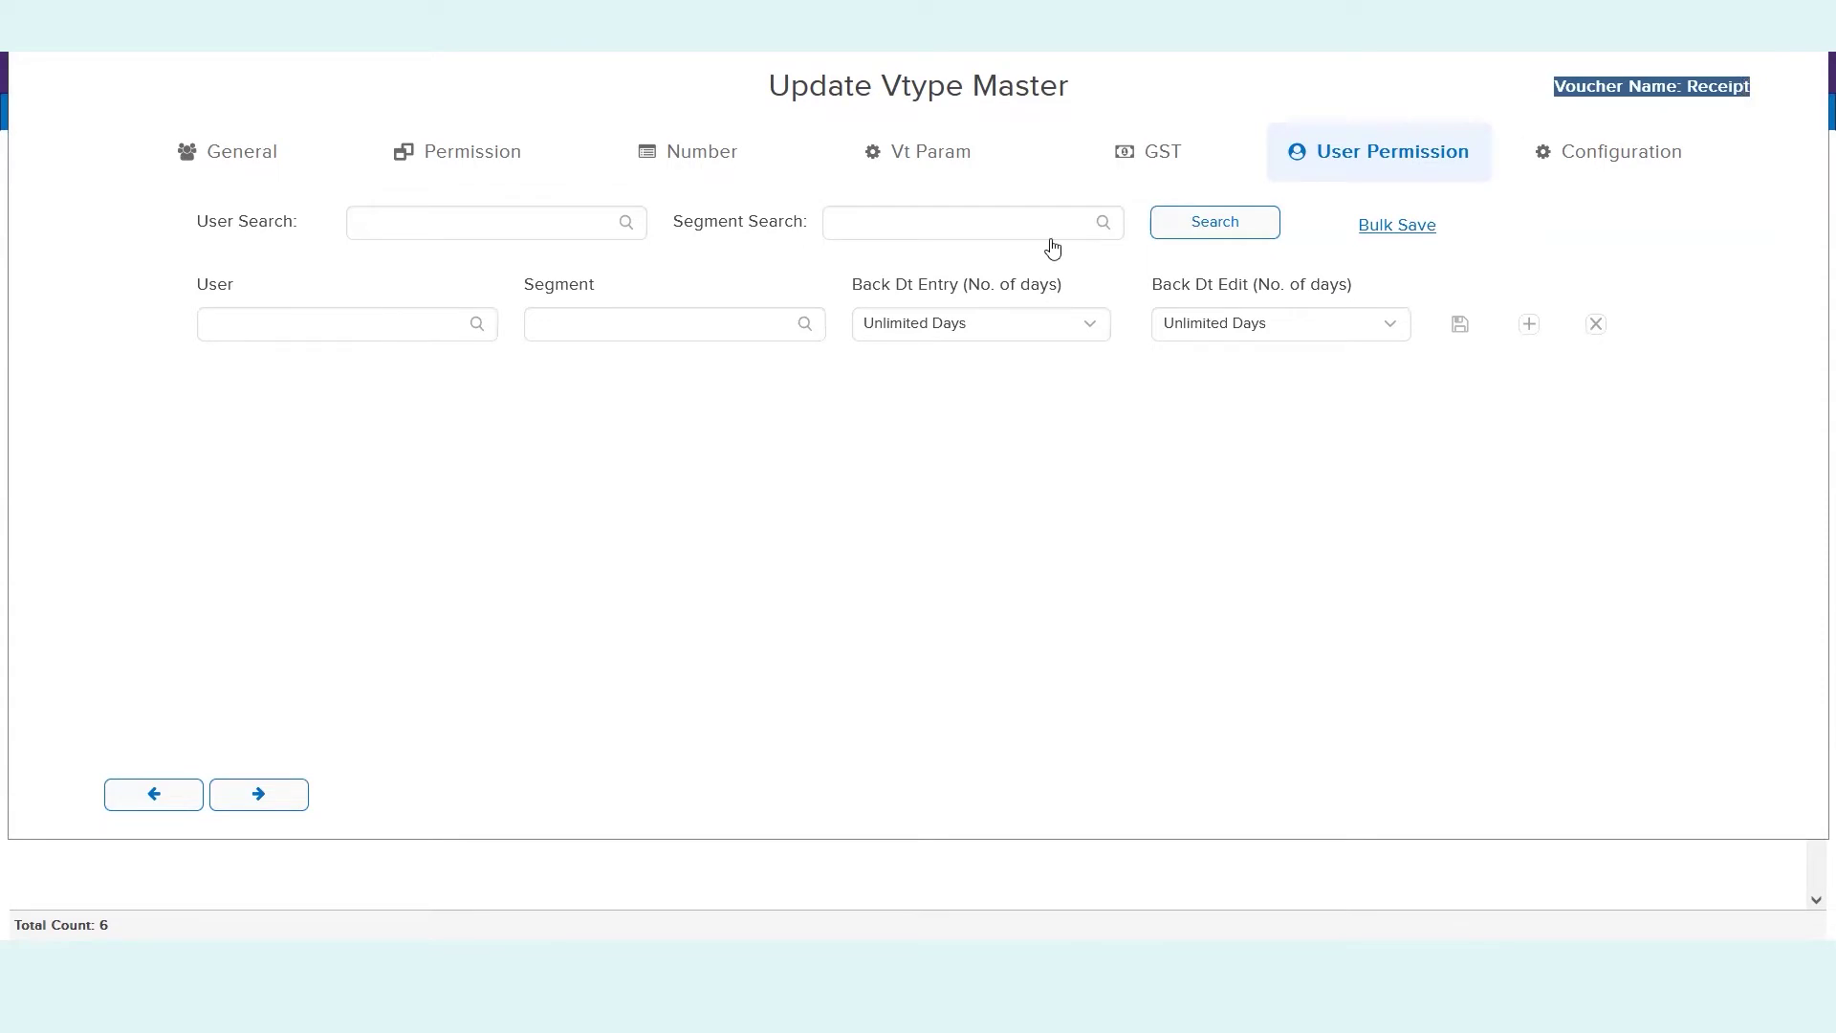
left_click(354, 316)
type("varshay")
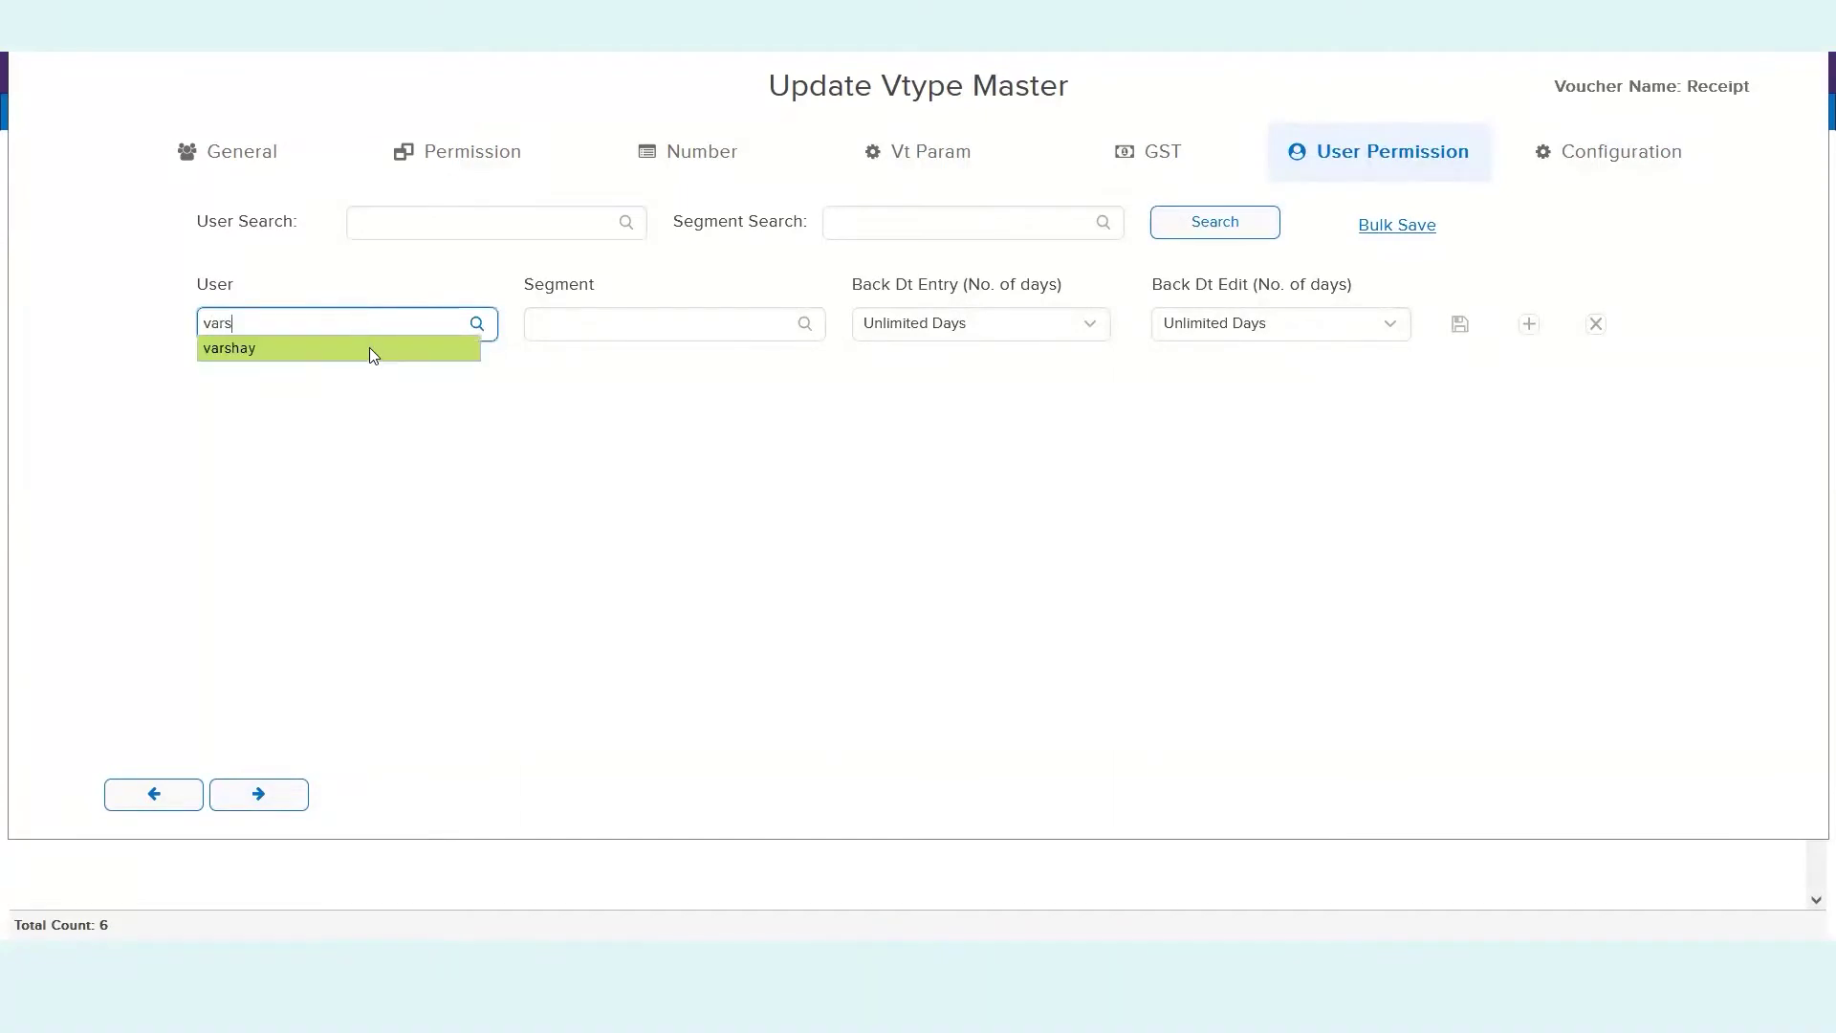
left_click(369, 347)
left_click(586, 328)
type("bhaw")
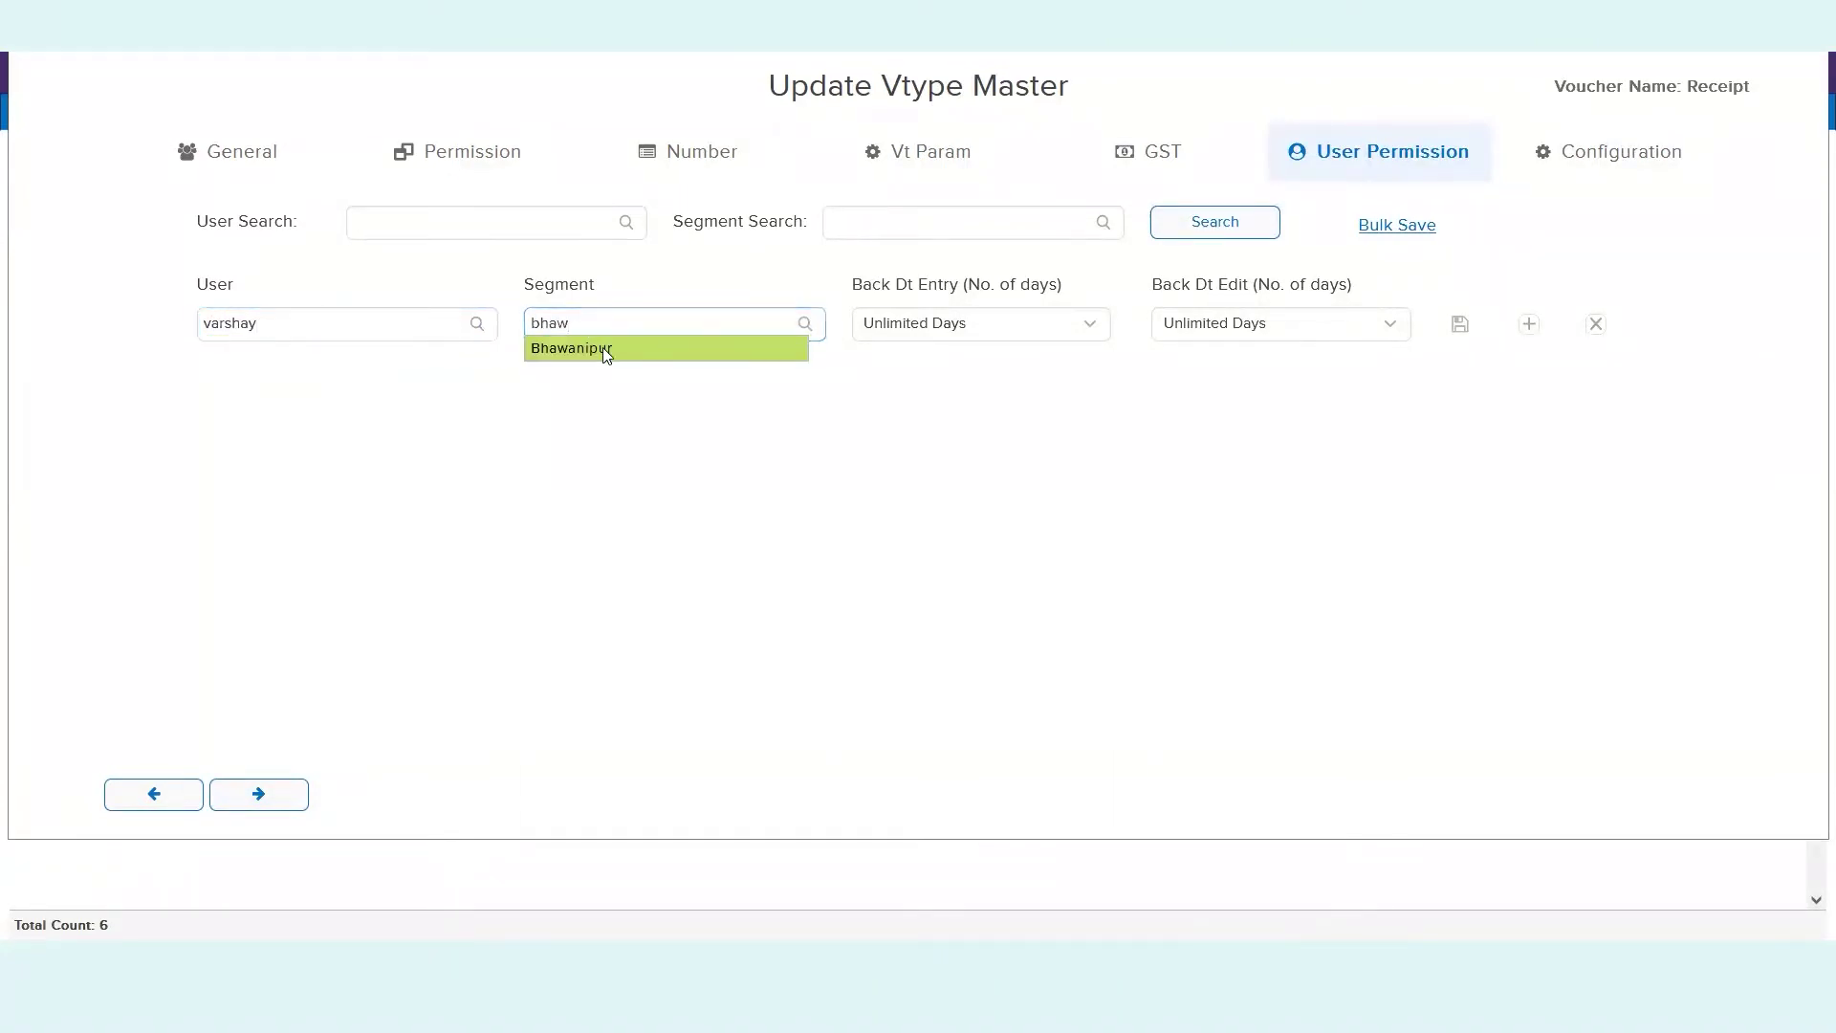
left_click(605, 348)
- Set the entry's Back Dt Entry to Limited Days with 5 days and its Back Dt Edit to Not Allowed
left_click(926, 337)
left_click(934, 385)
left_click(1101, 327)
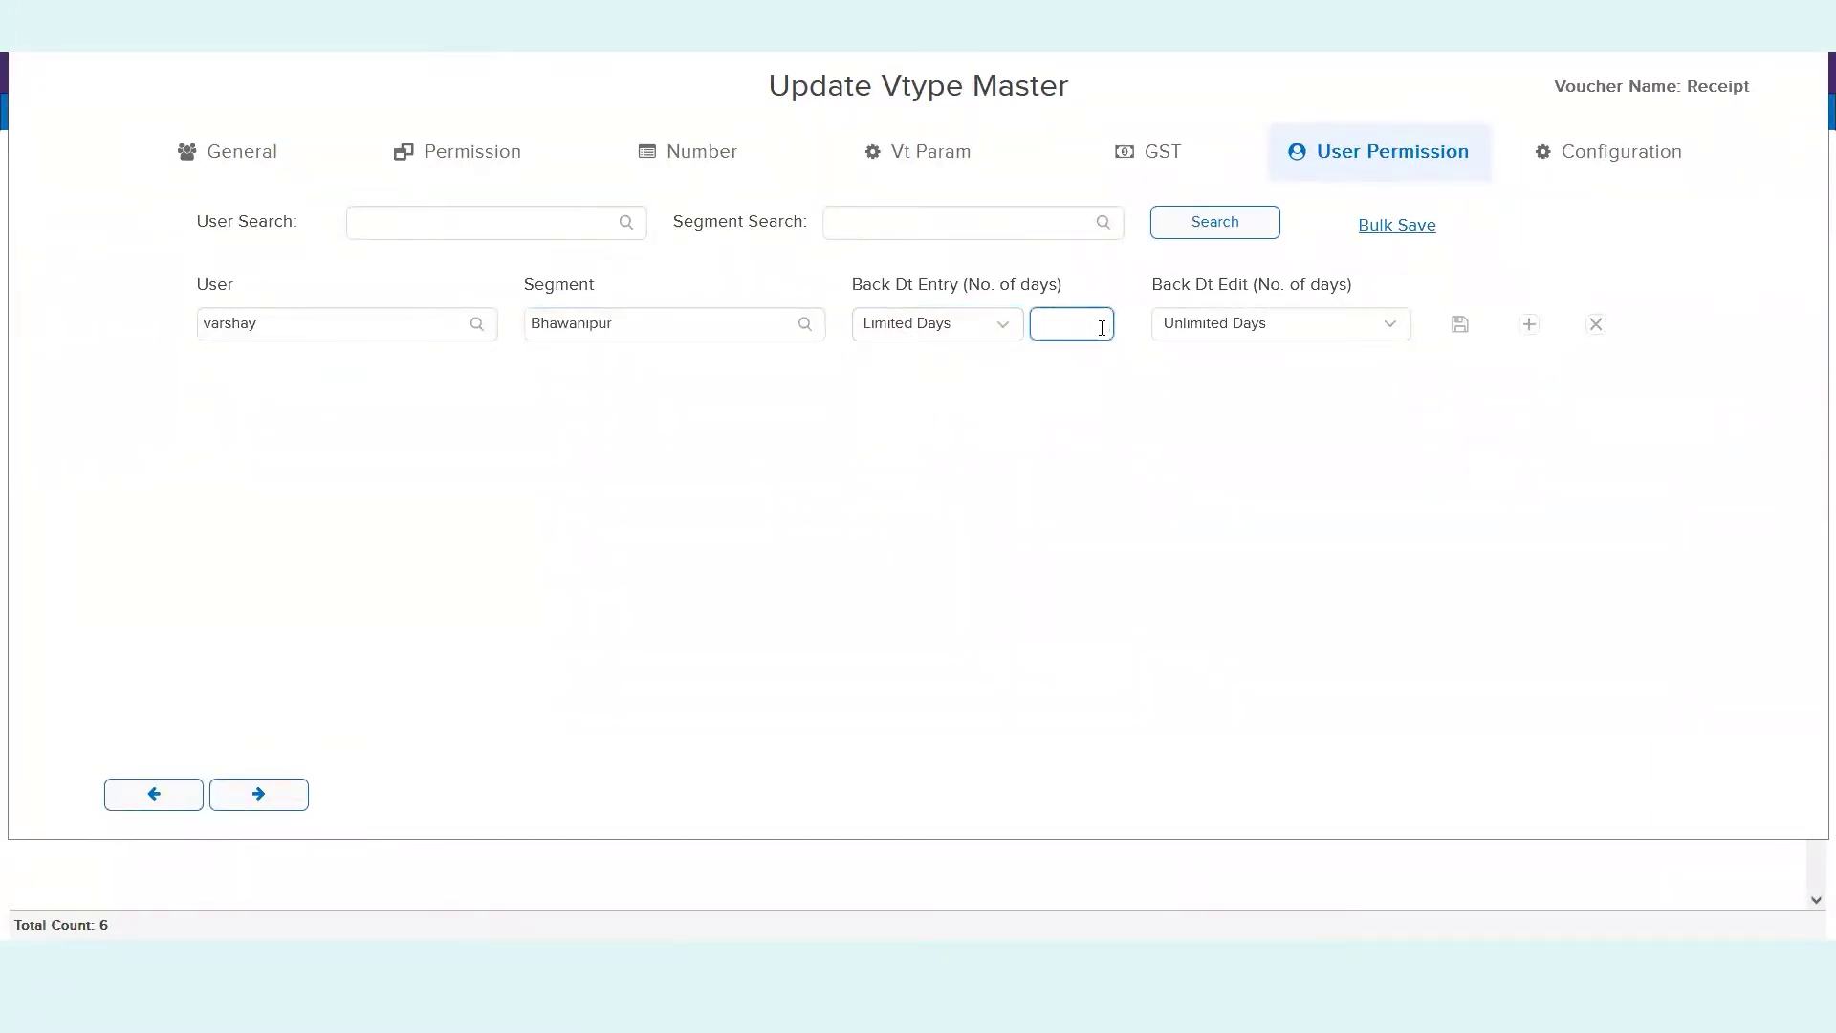
type("5")
left_click(1237, 326)
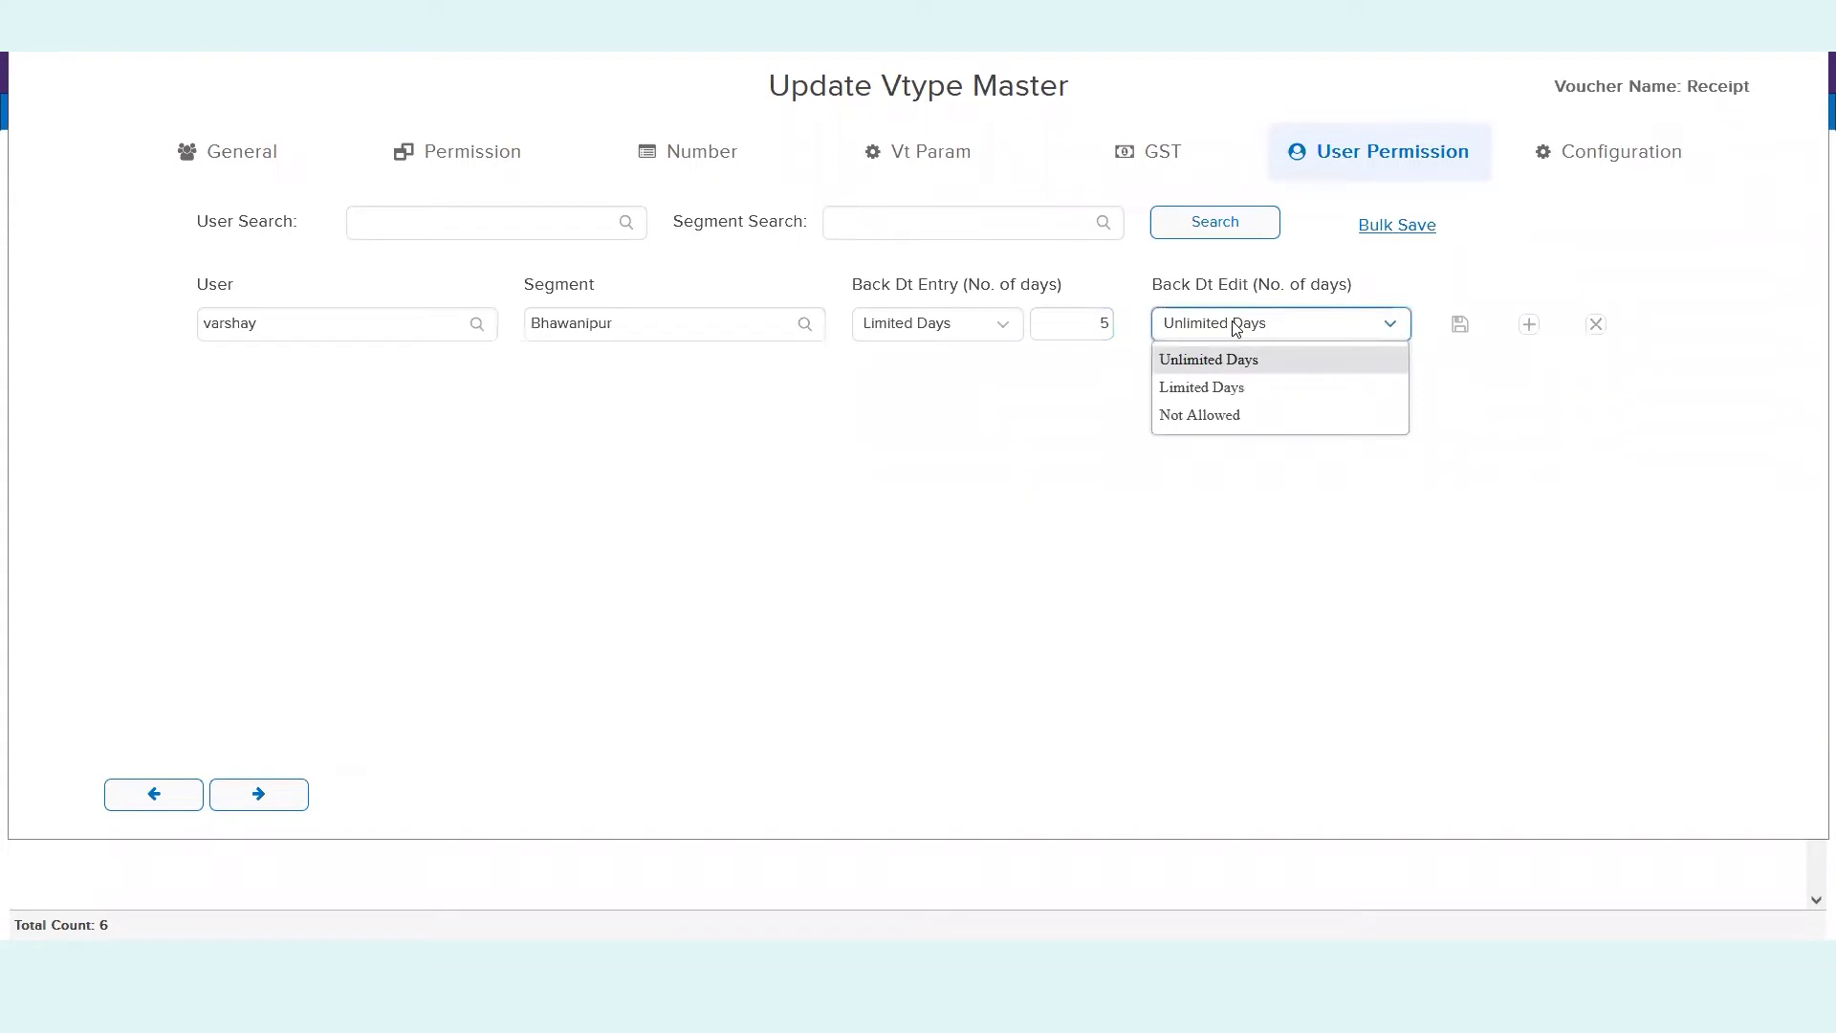
triple_click(1012, 287)
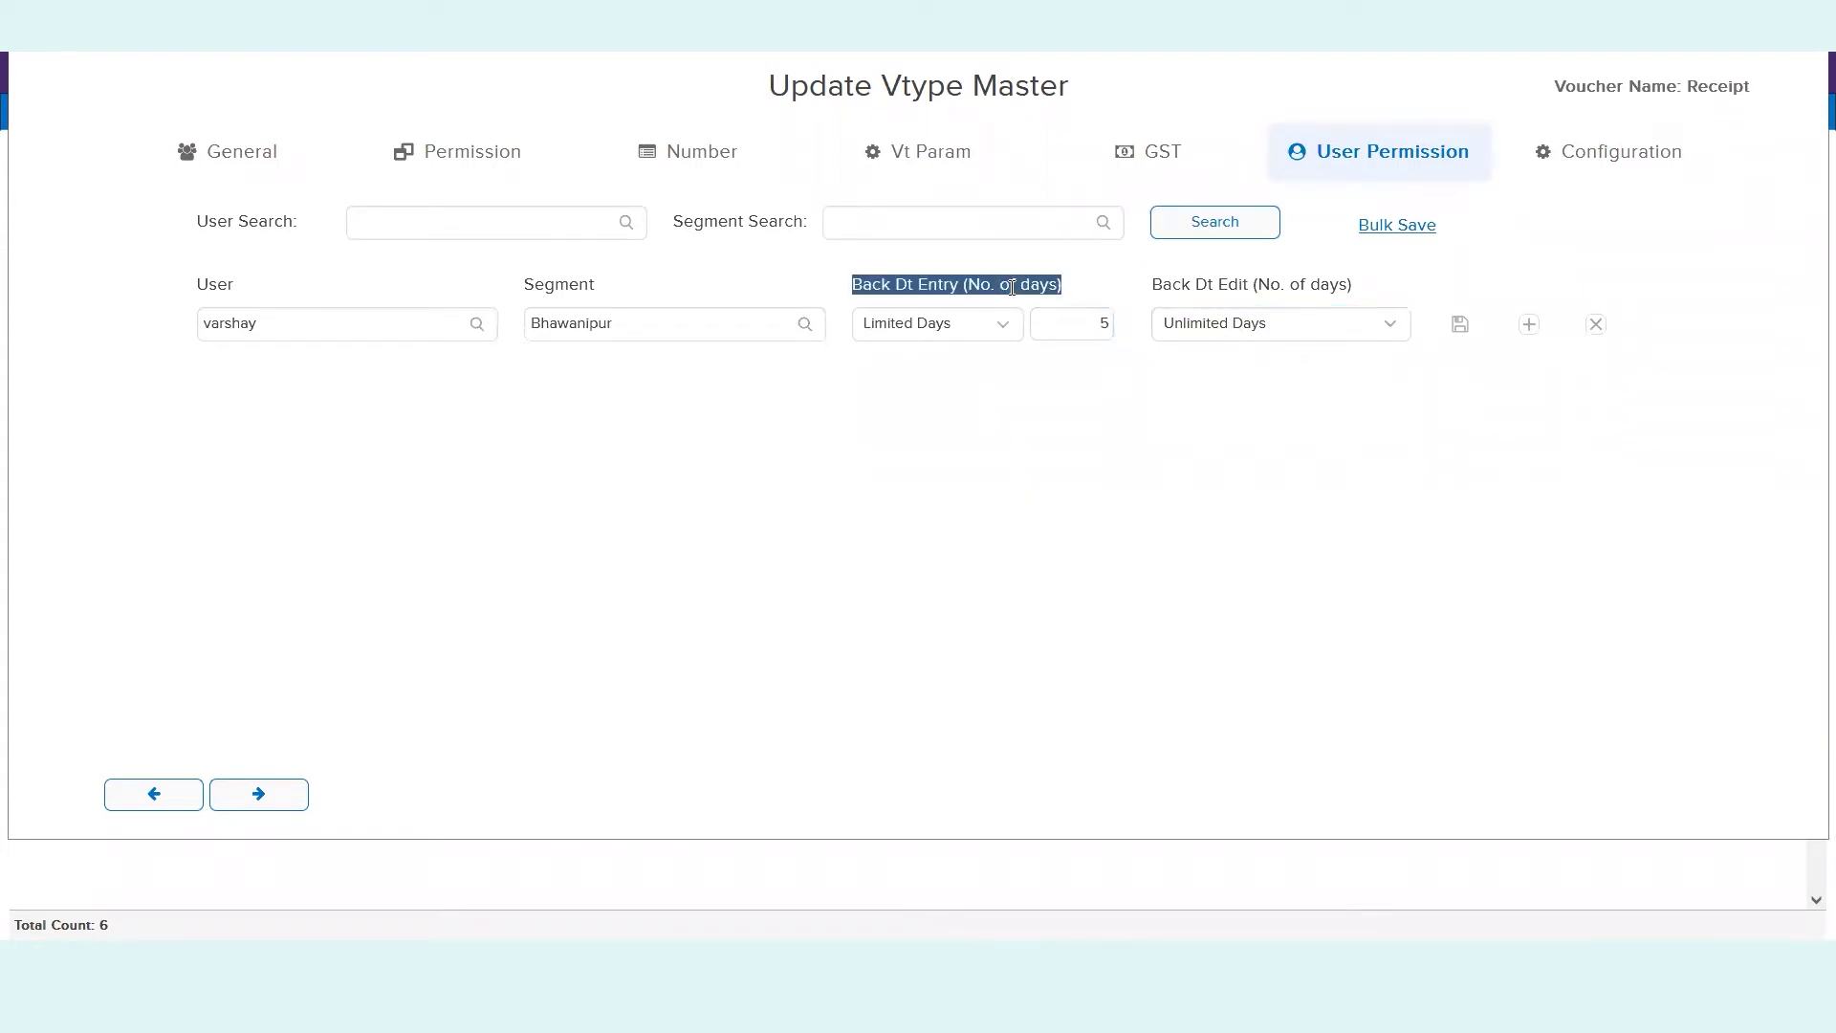
triple_click(1196, 285)
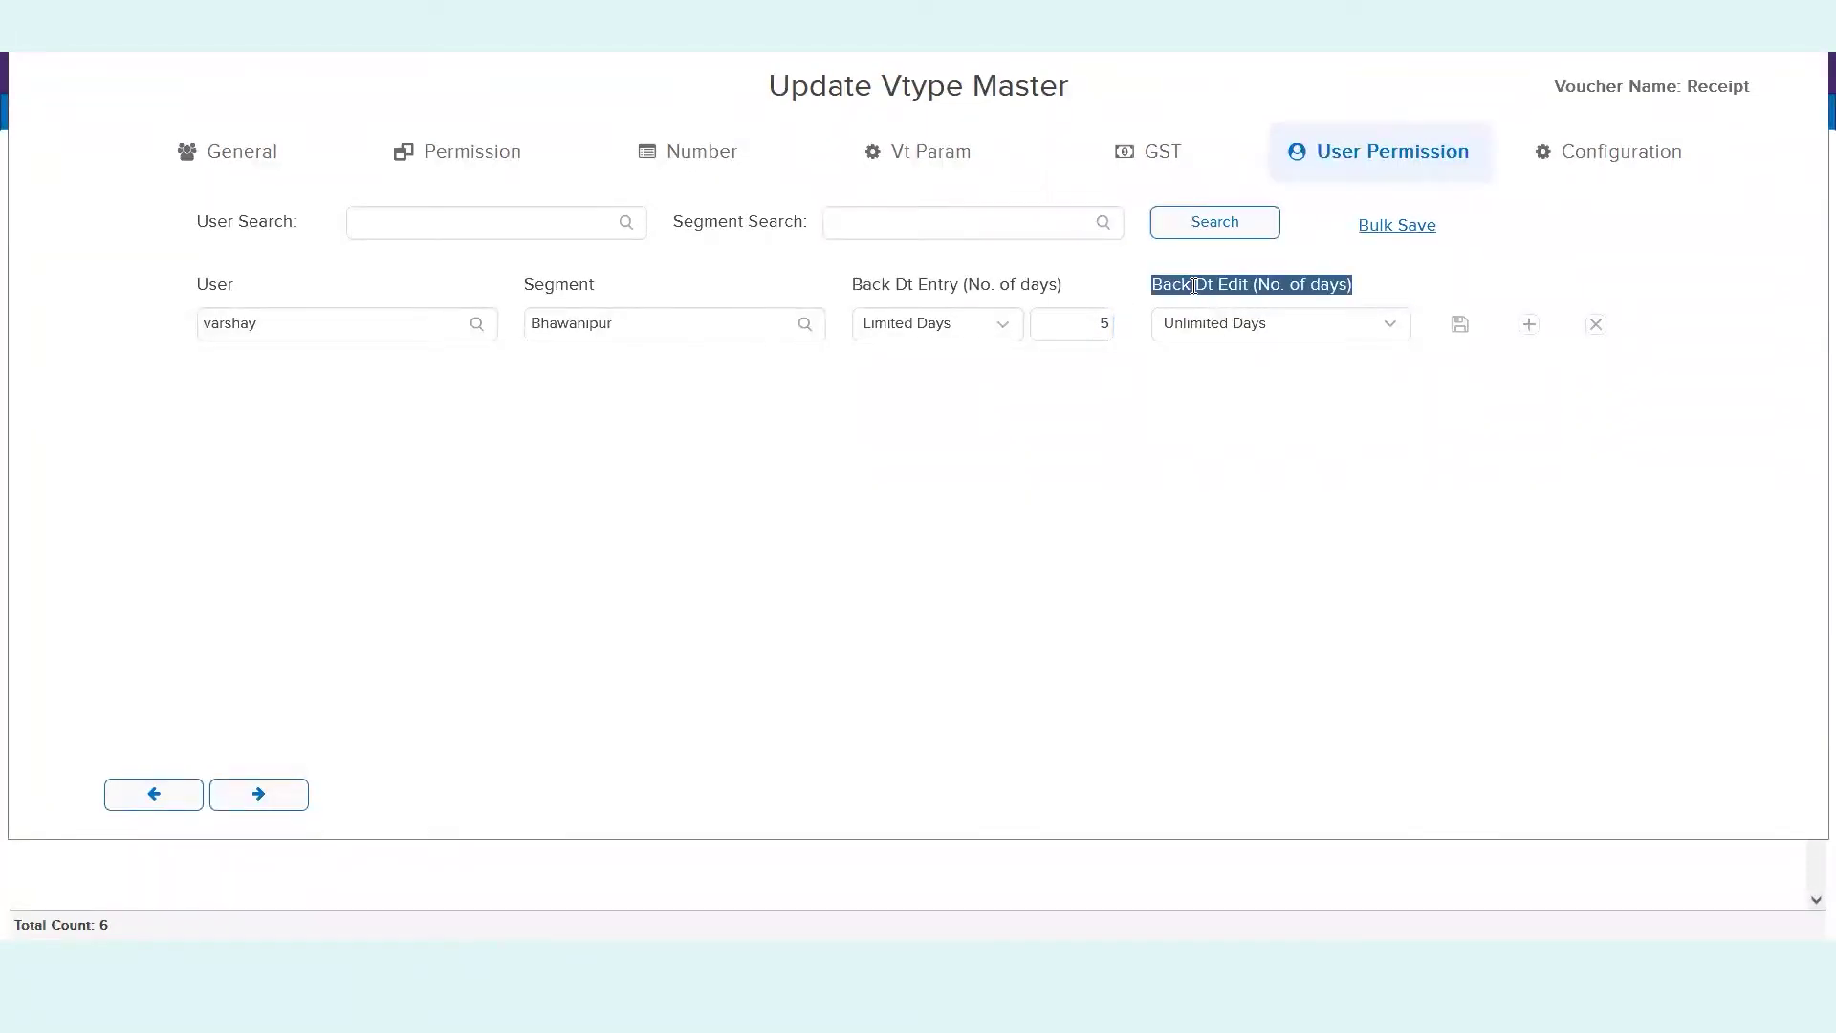
left_click(1204, 329)
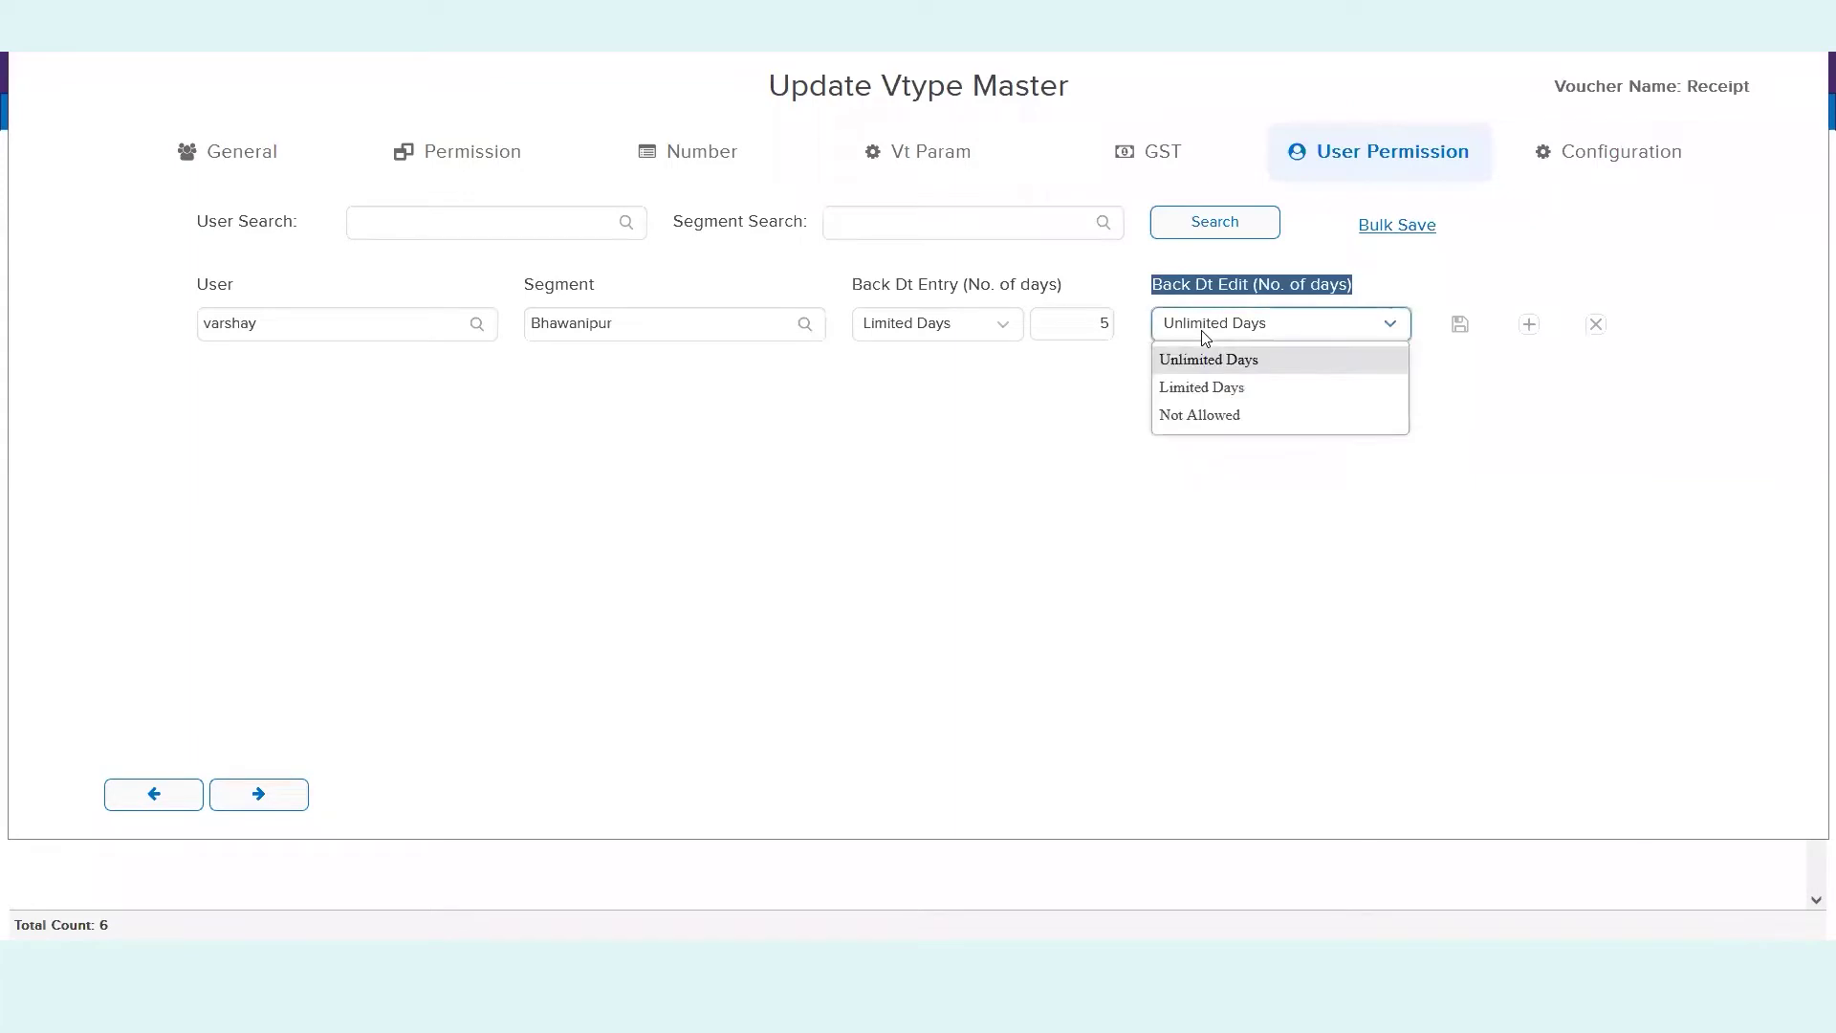
left_click(1212, 417)
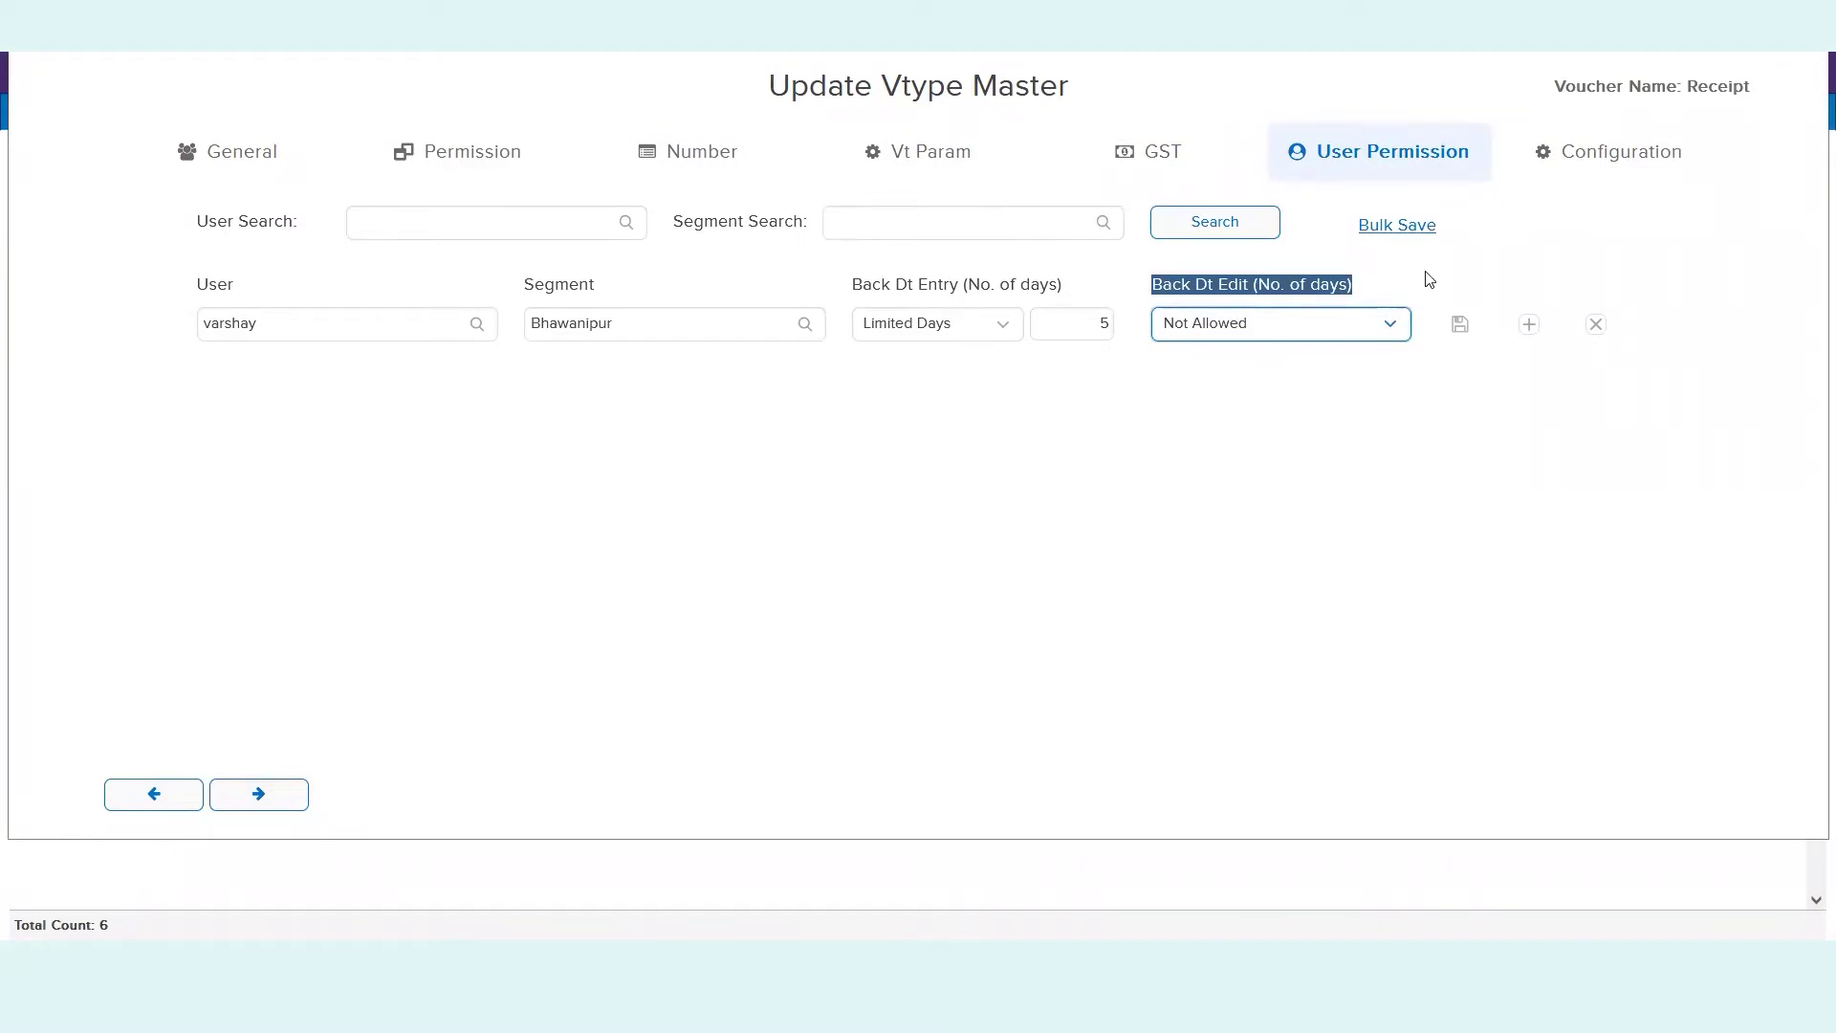
- Check the voucher name and segment, save the user permission entry, and save the Receipt voucher type
double_click(1706, 86)
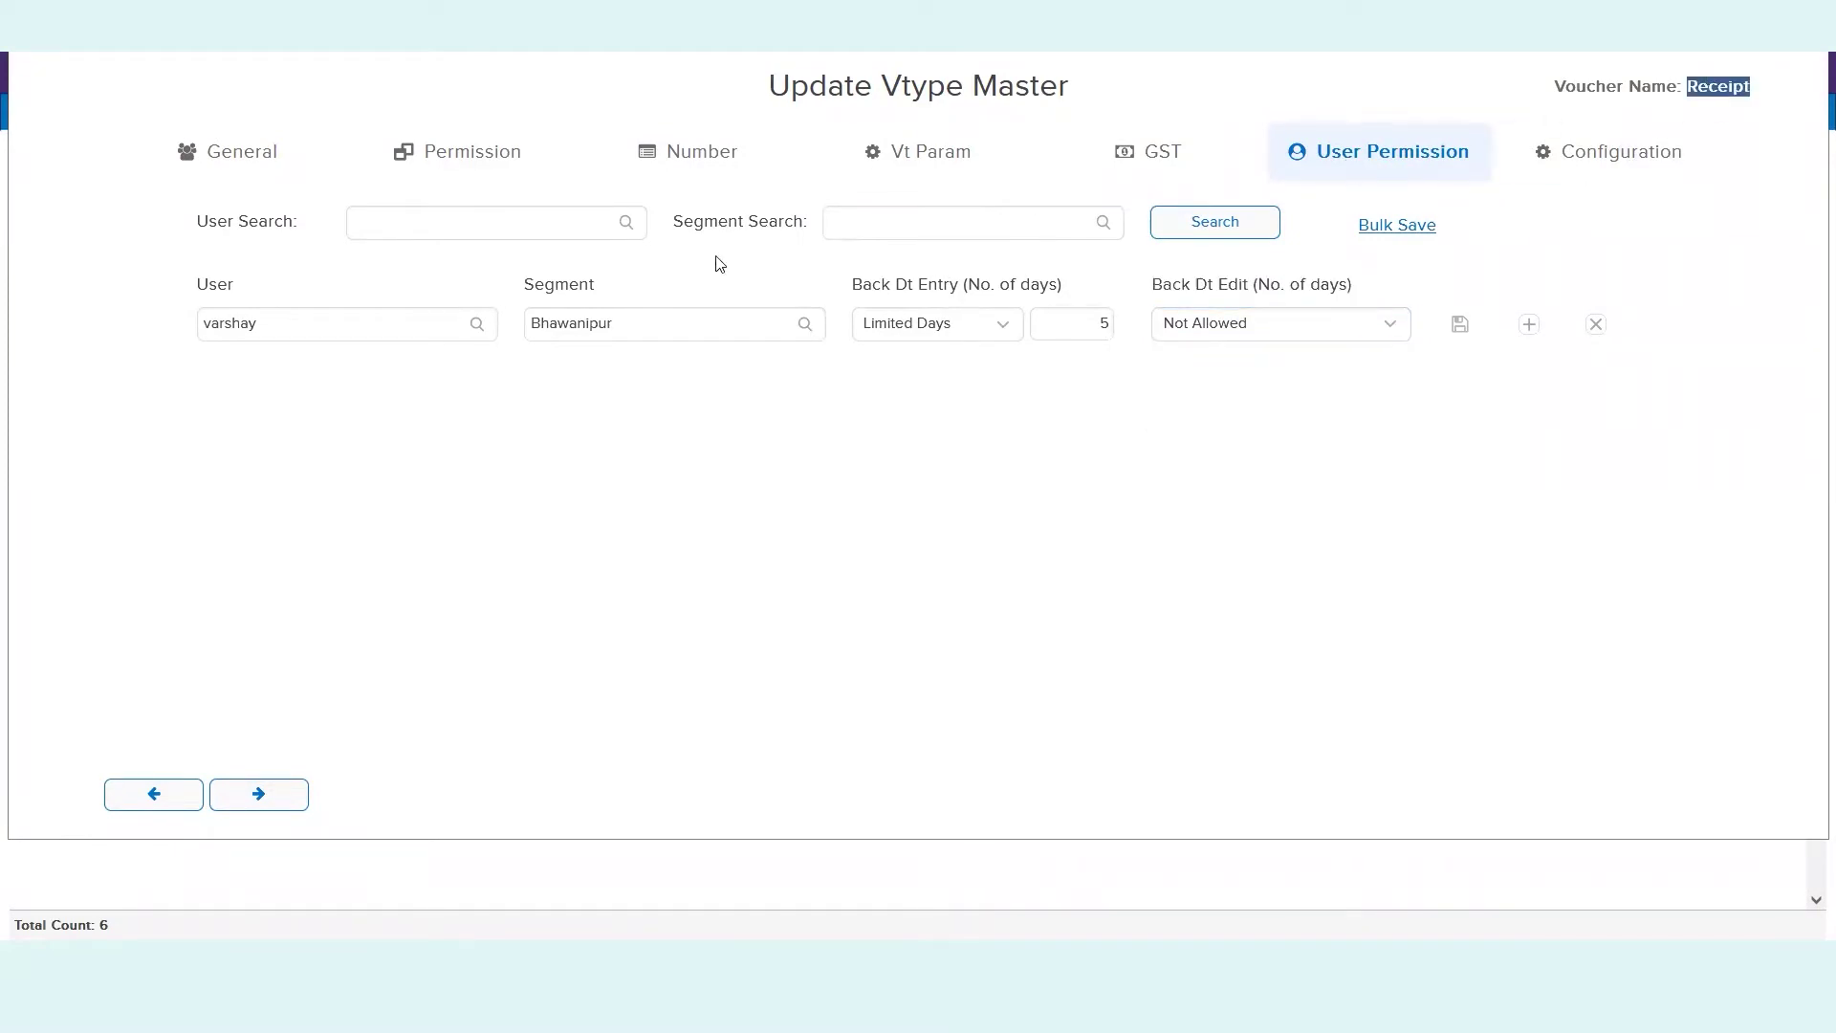
left_click(639, 321)
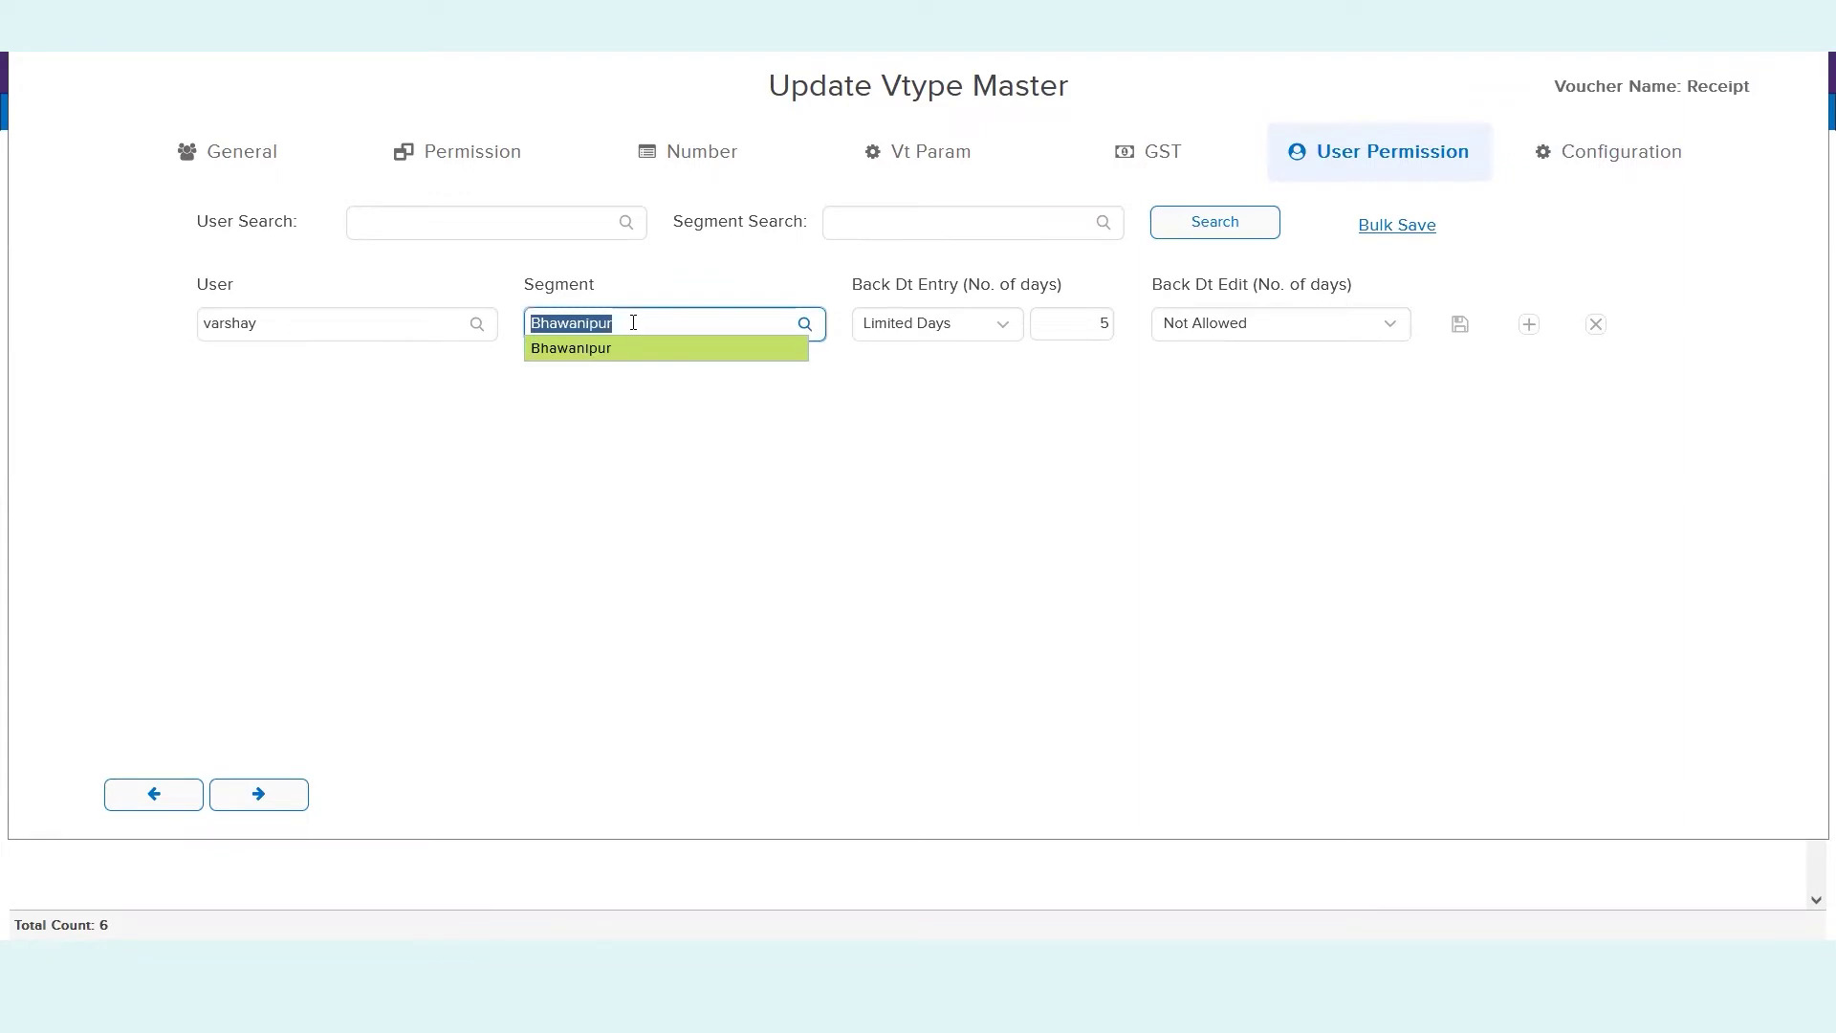
left_click(677, 295)
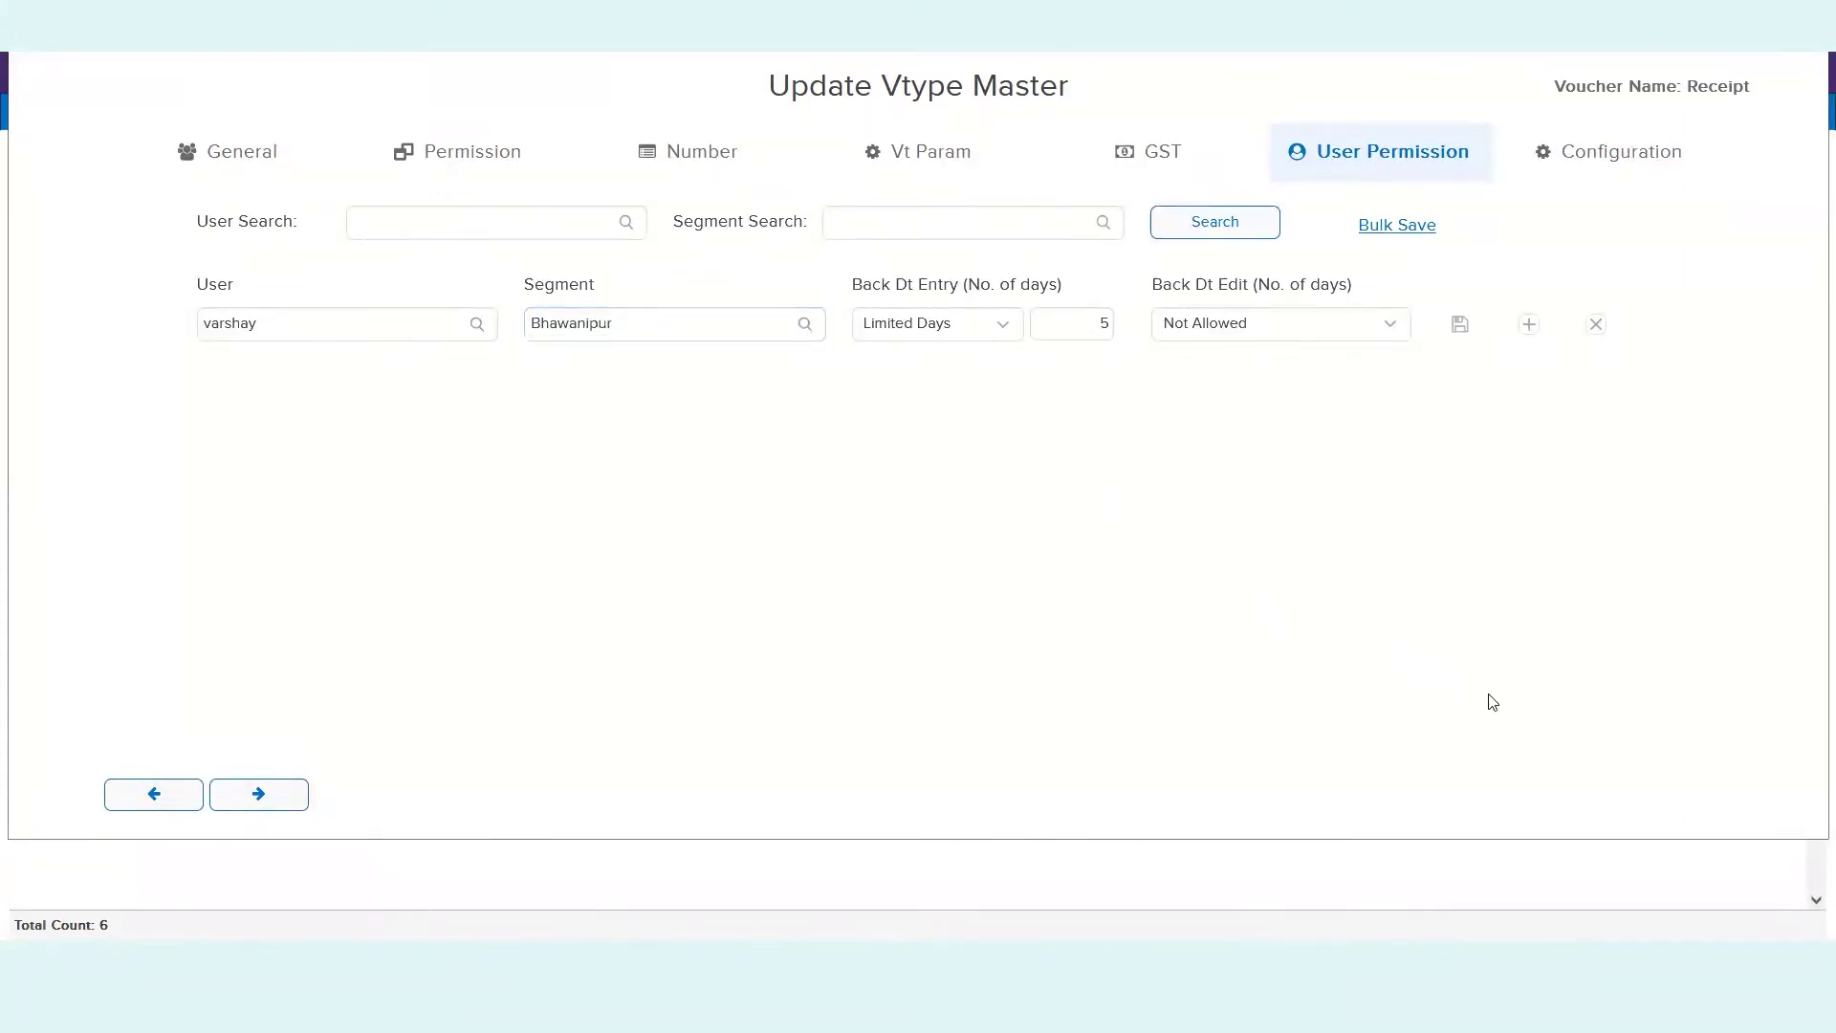
left_click(1460, 325)
left_click(920, 470)
left_click(250, 180)
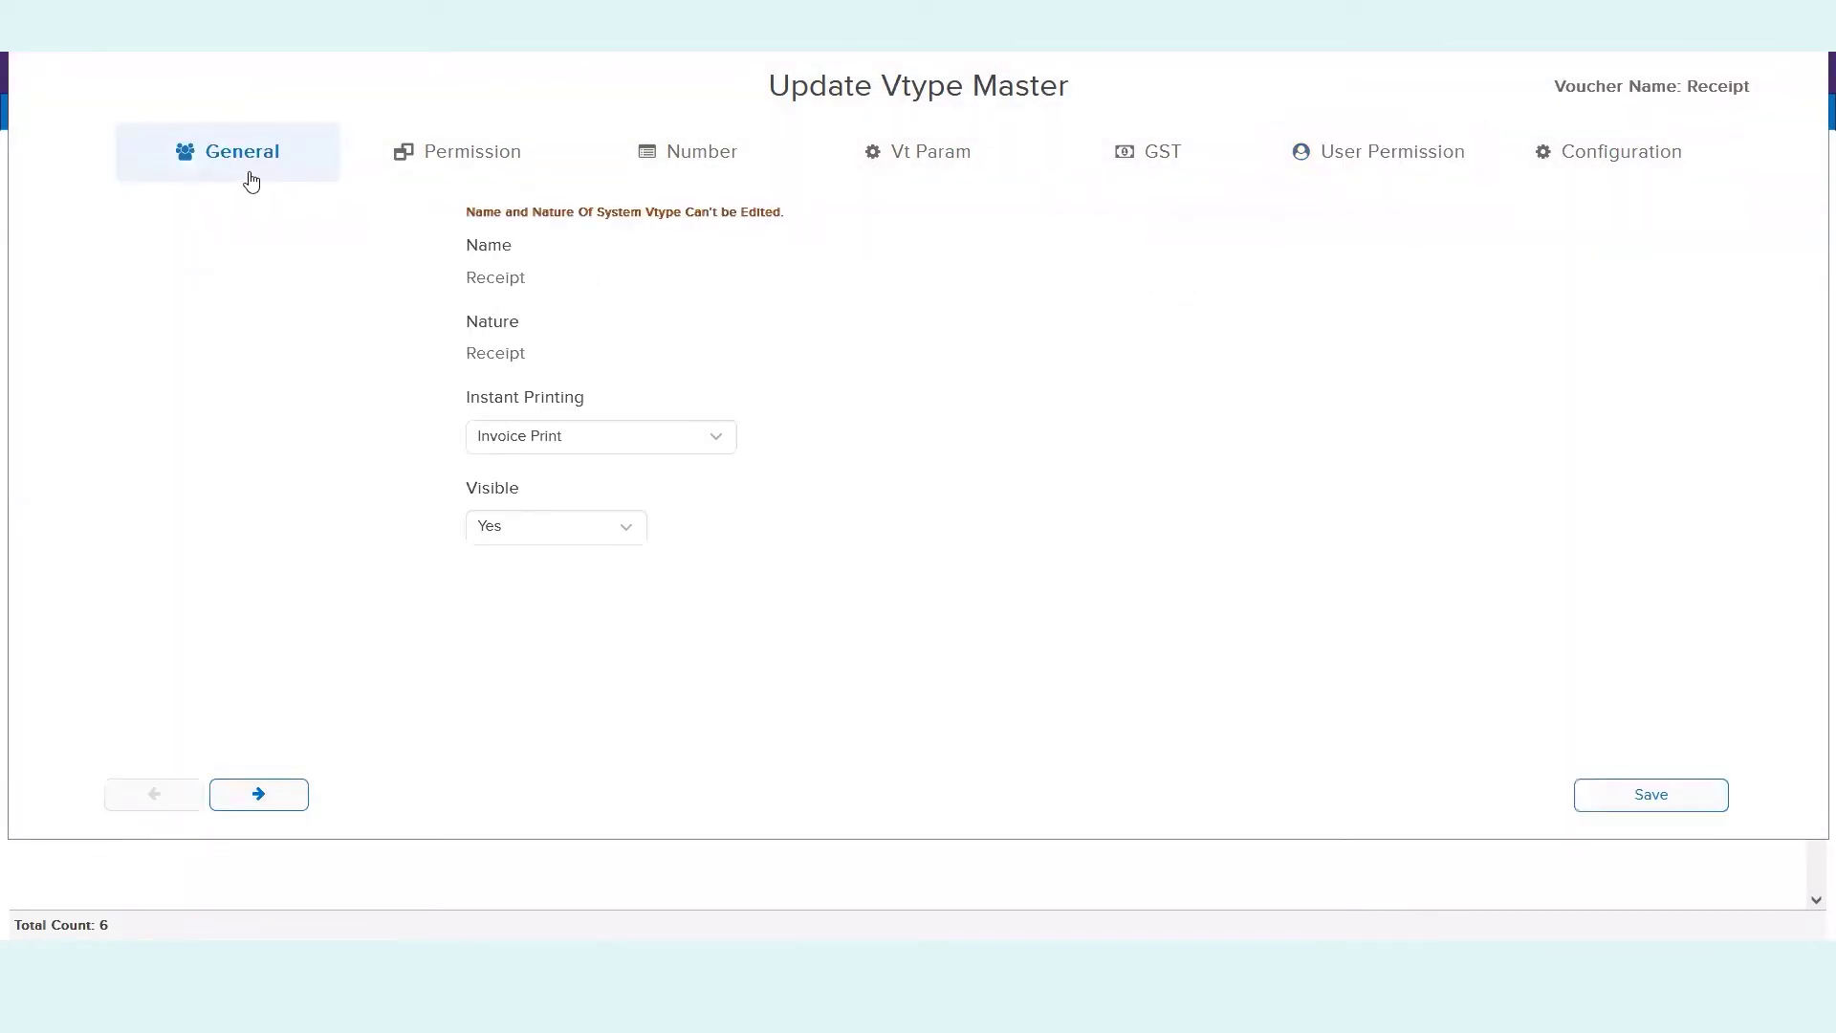
left_click(1630, 806)
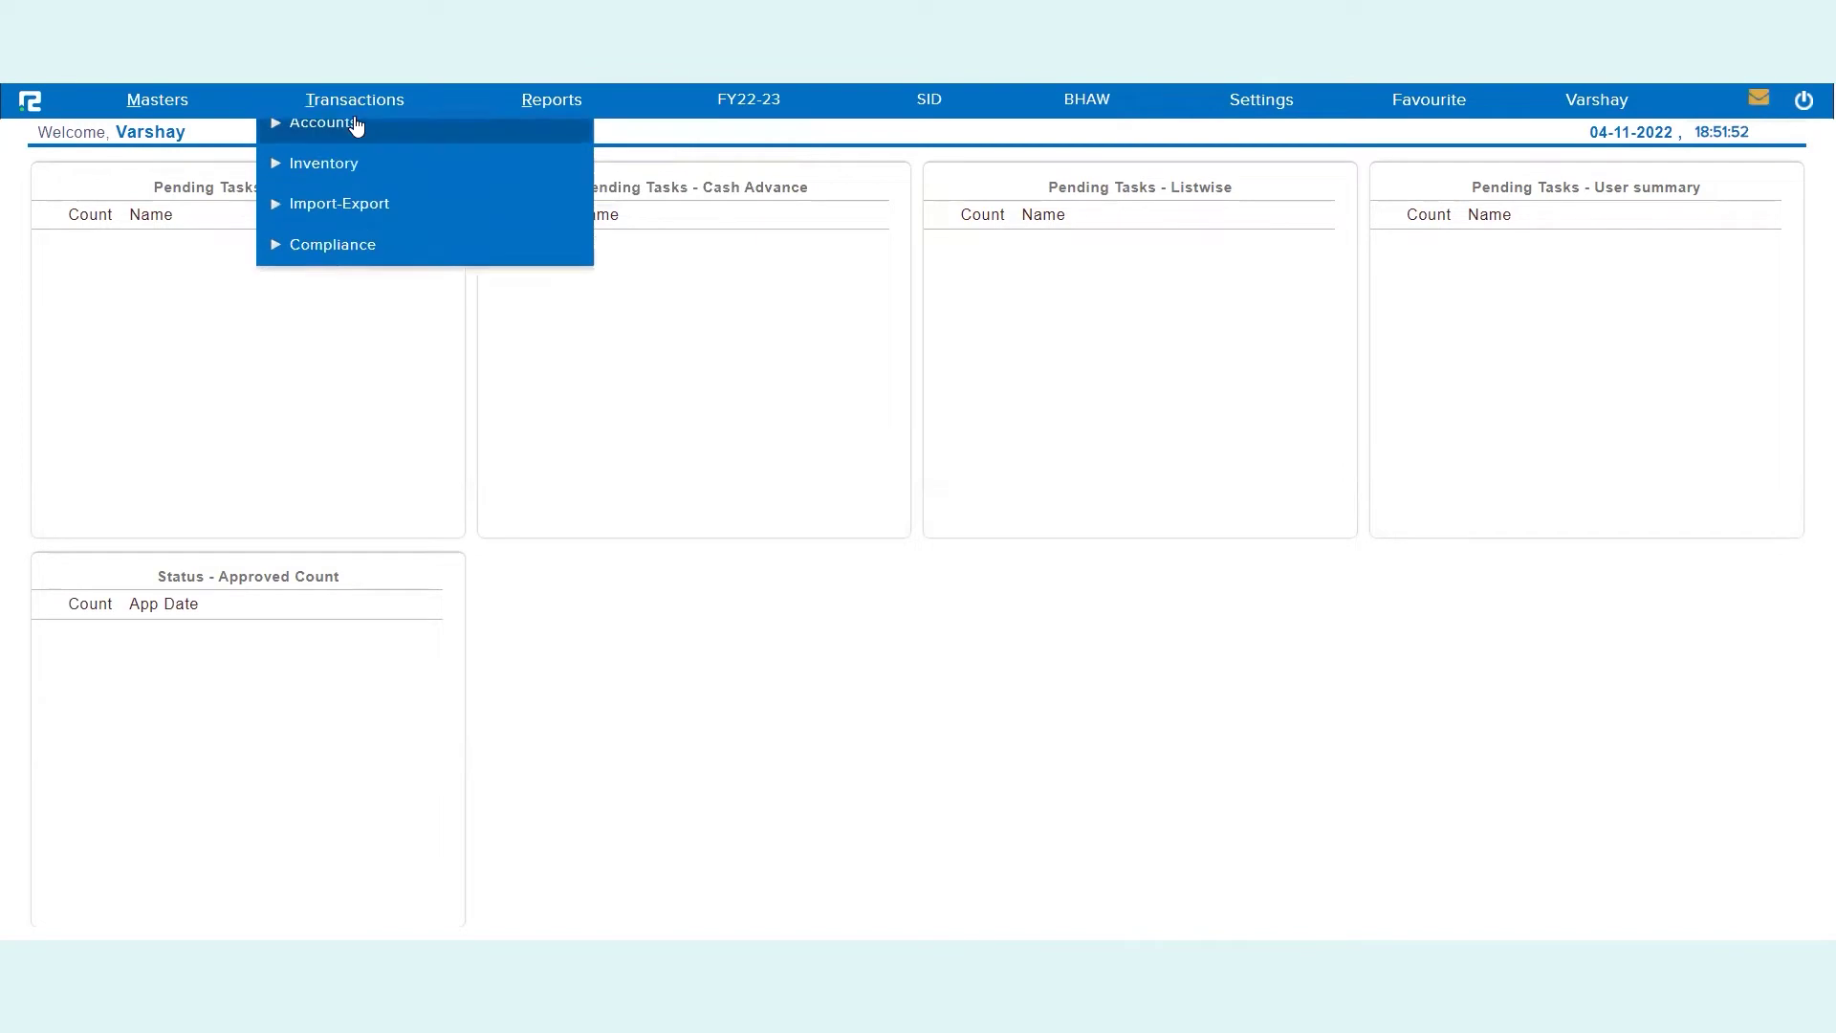
- Open account voucher entry, date the voucher 25-10-2022, and change its type to Receipt
left_click(357, 138)
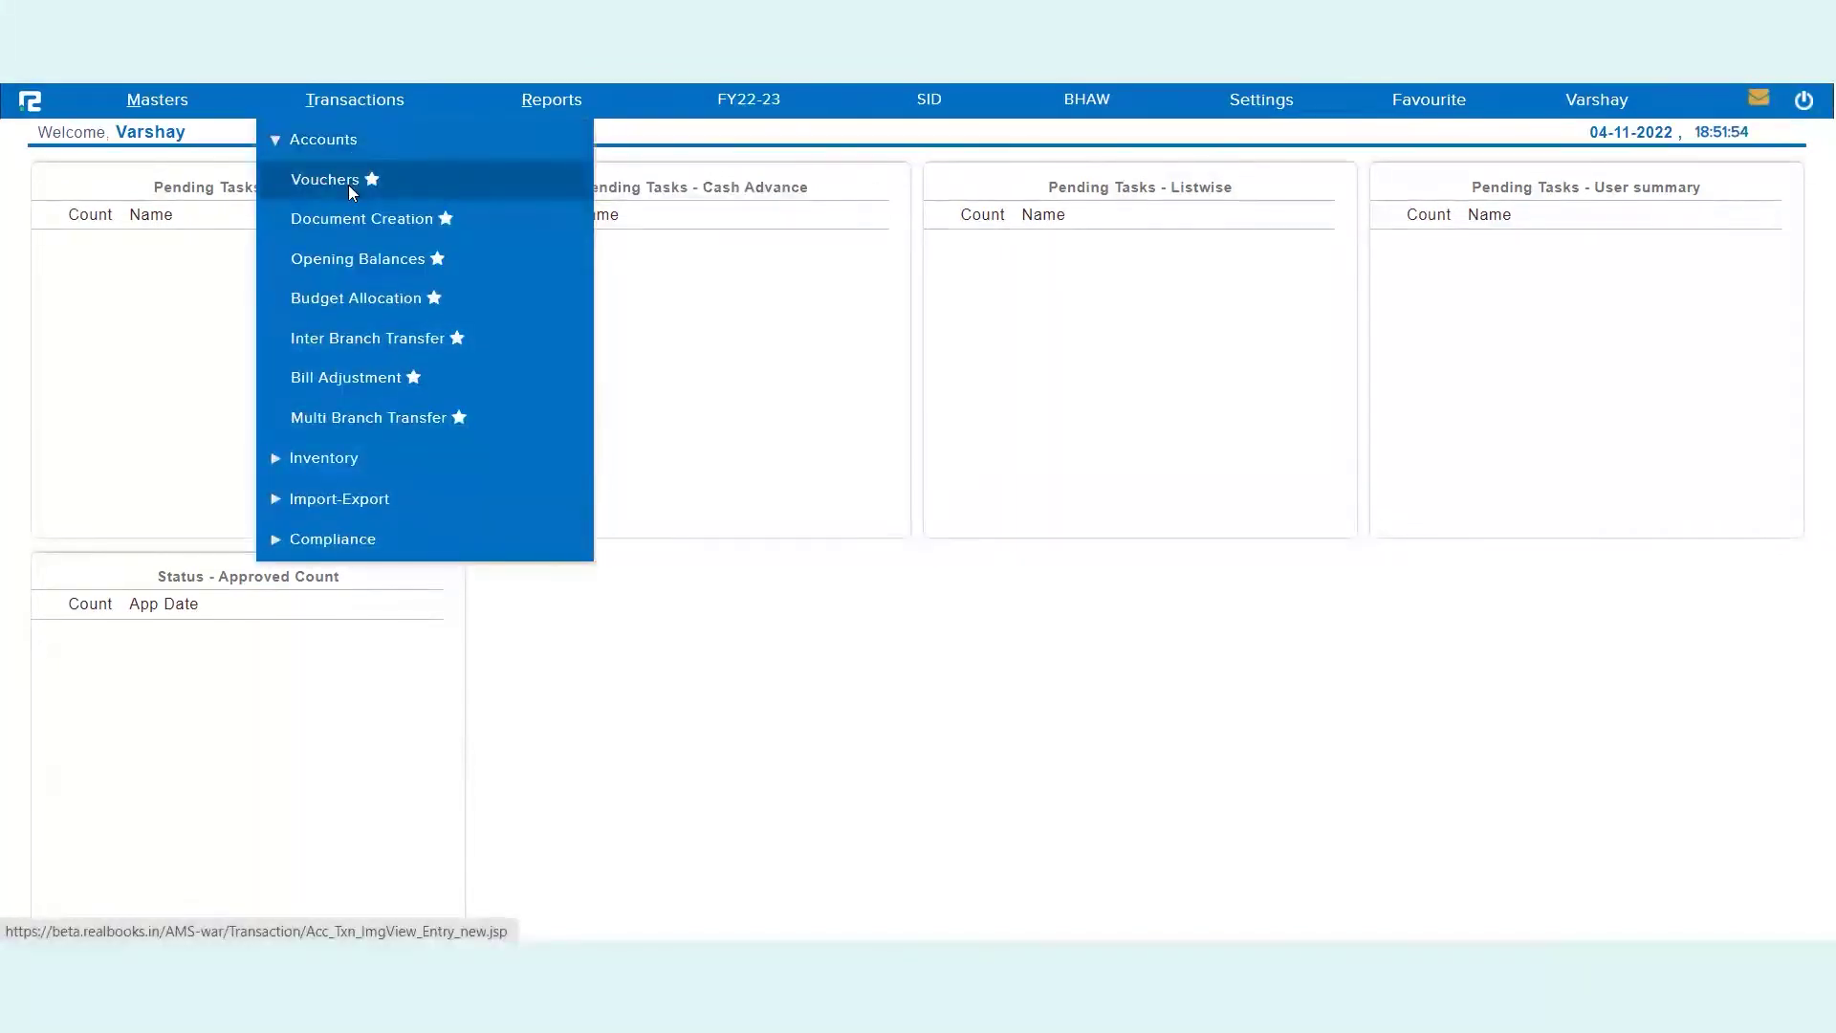
left_click(348, 184)
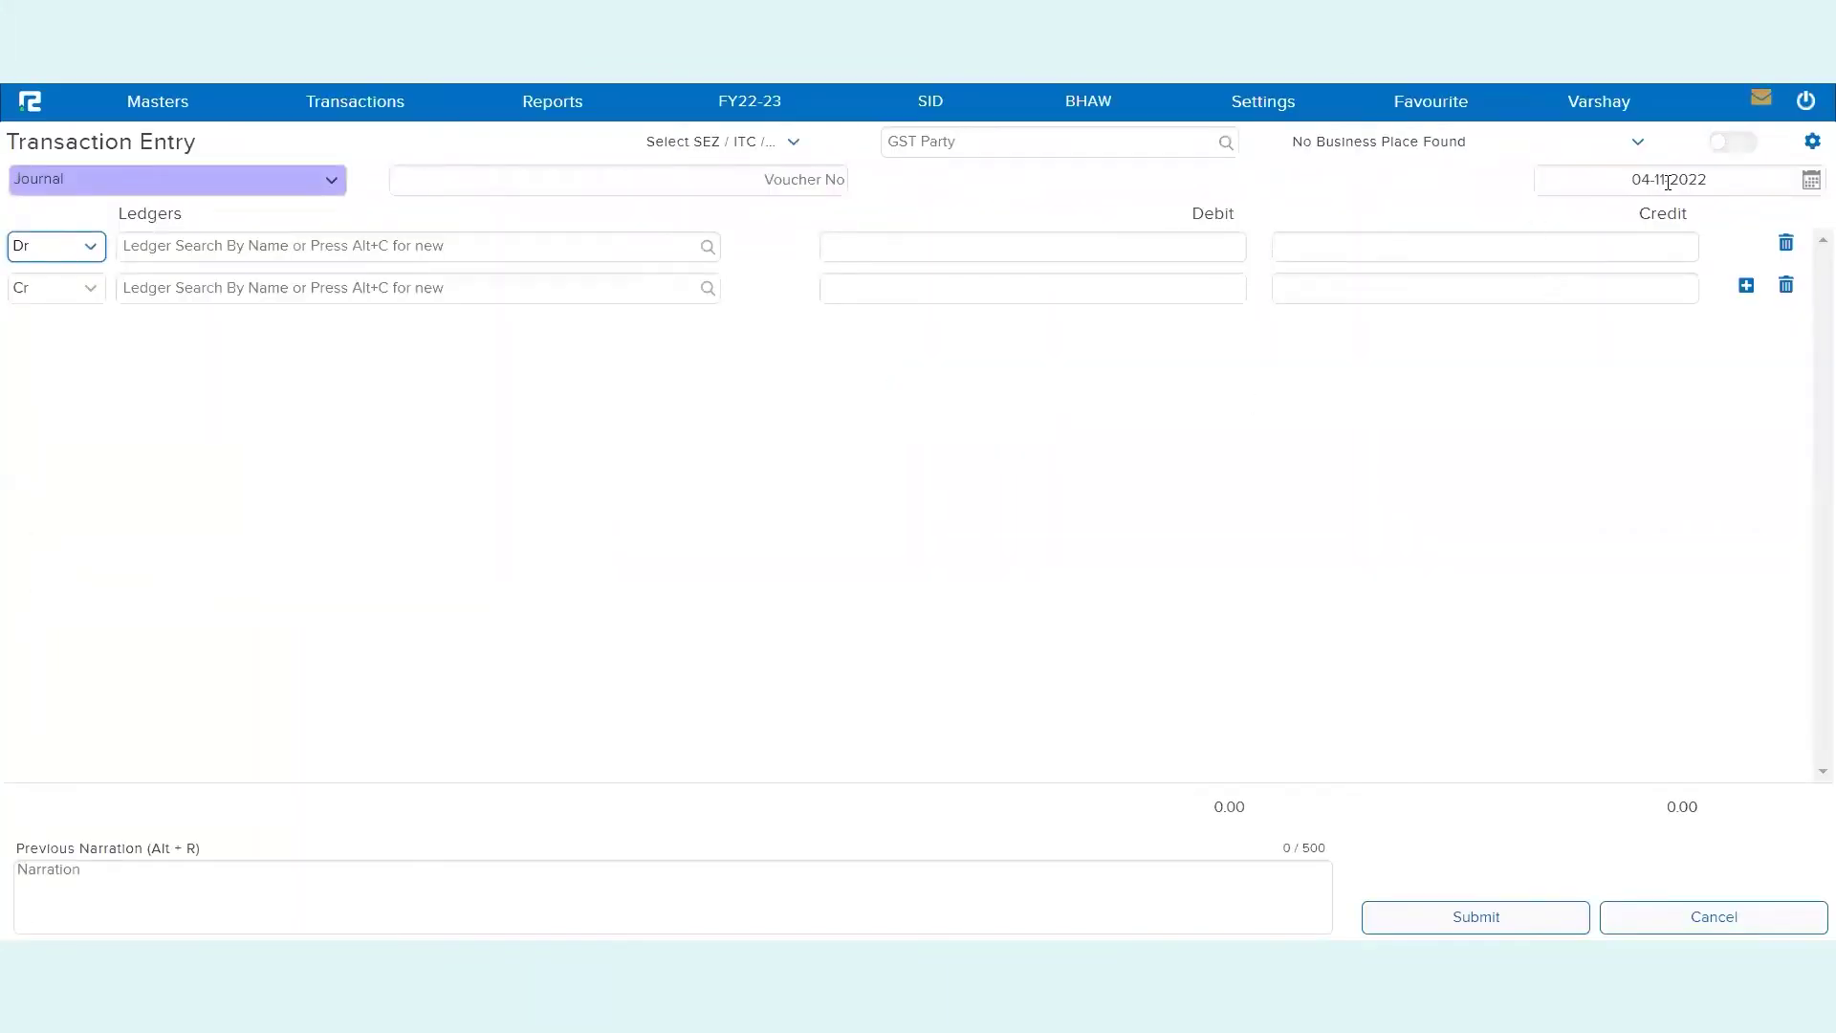
left_click(1669, 181)
type("25-10-2022")
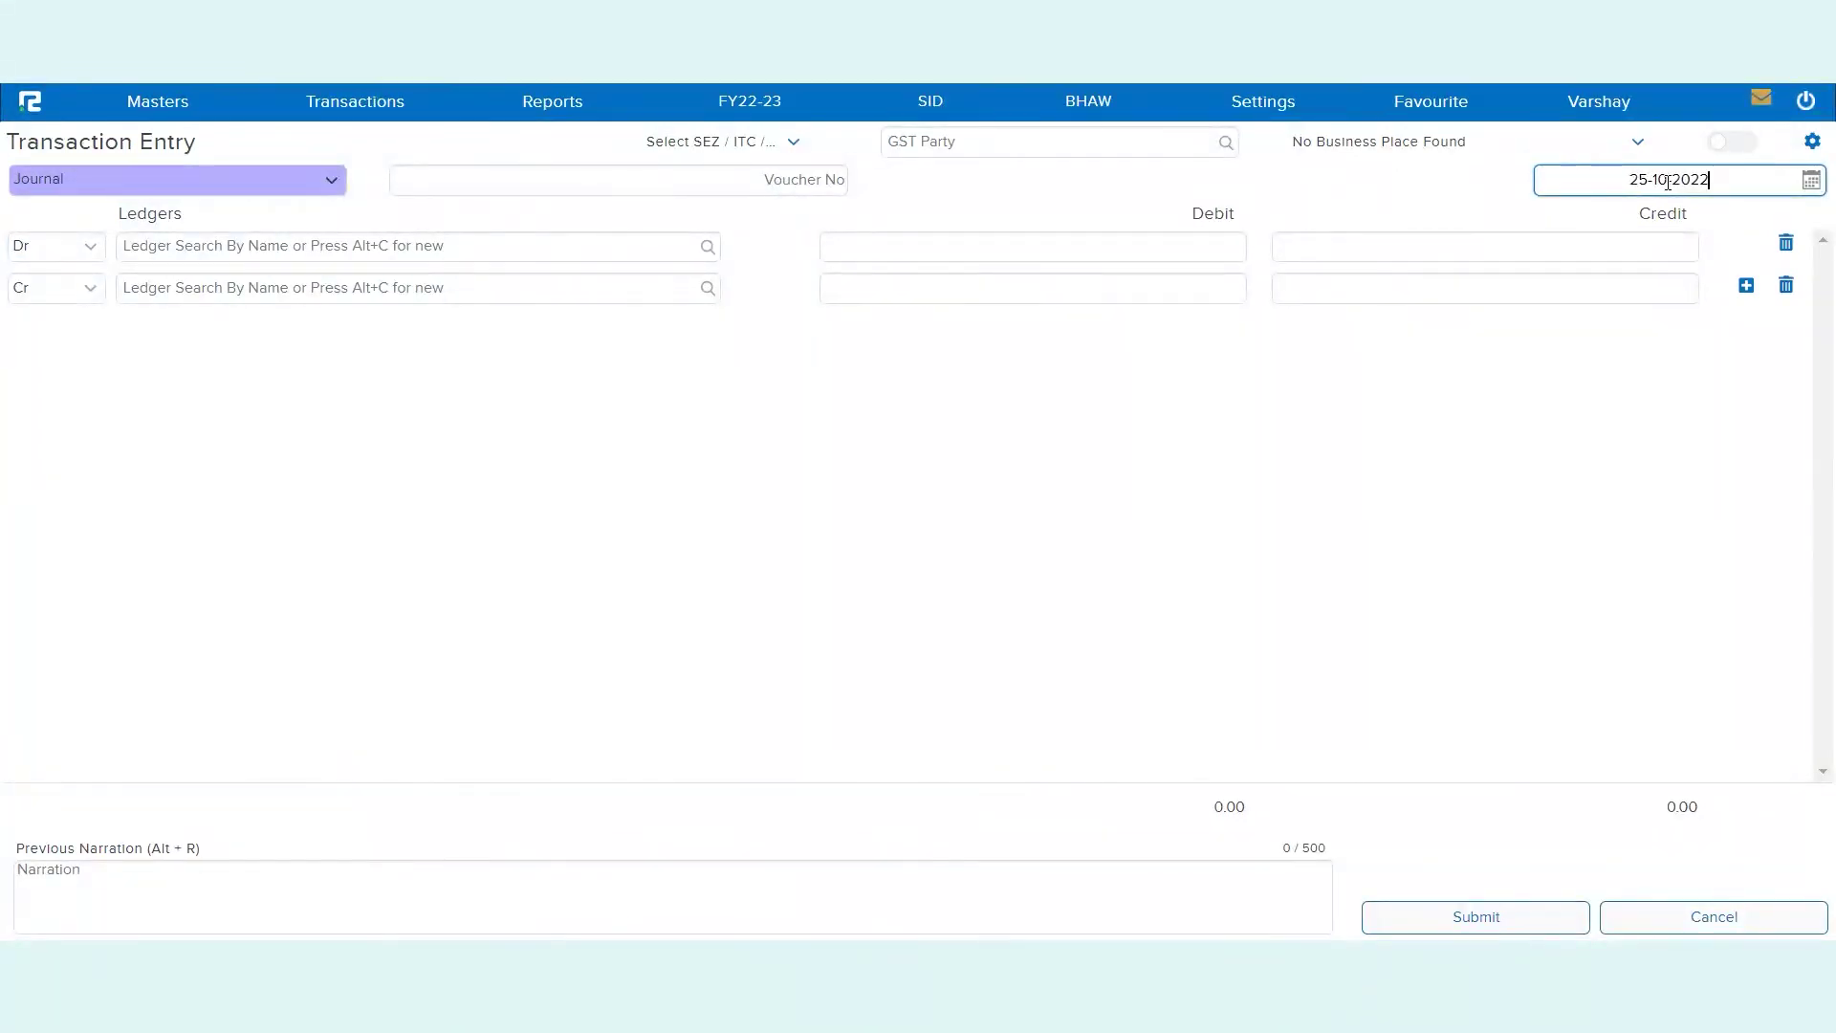
key("Return")
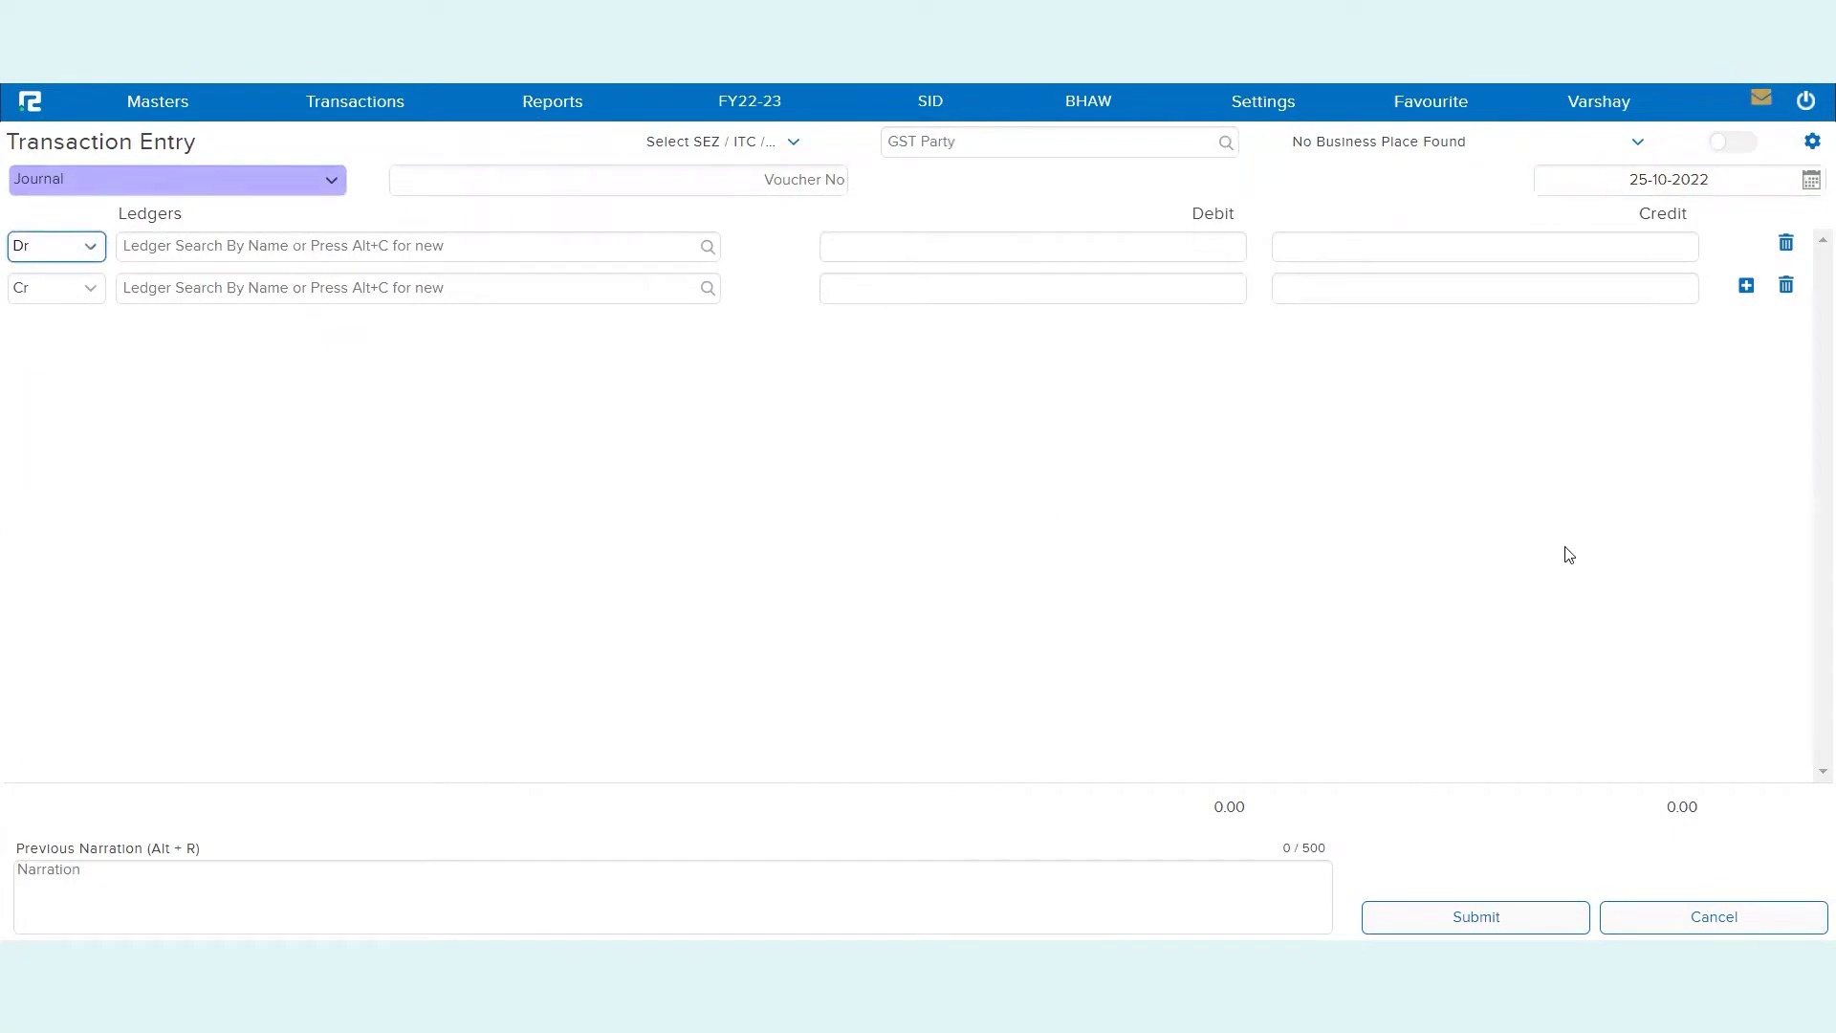
left_click(273, 174)
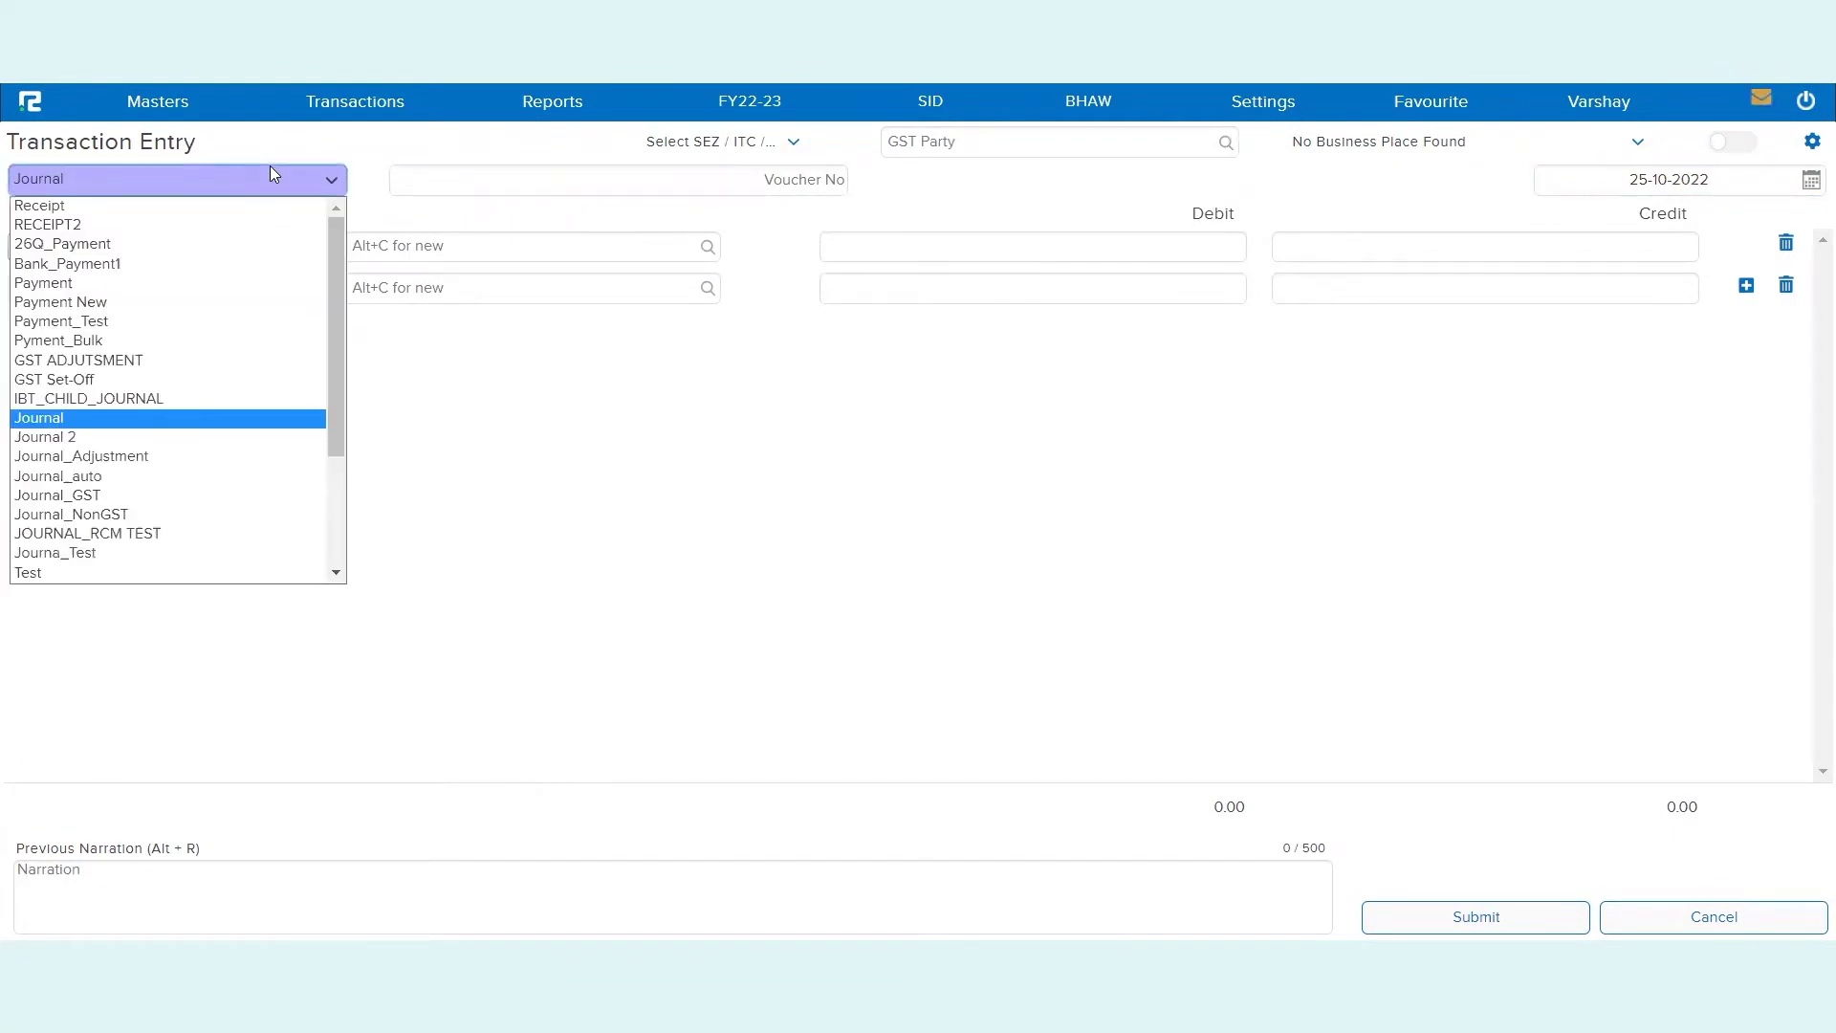
left_click(245, 205)
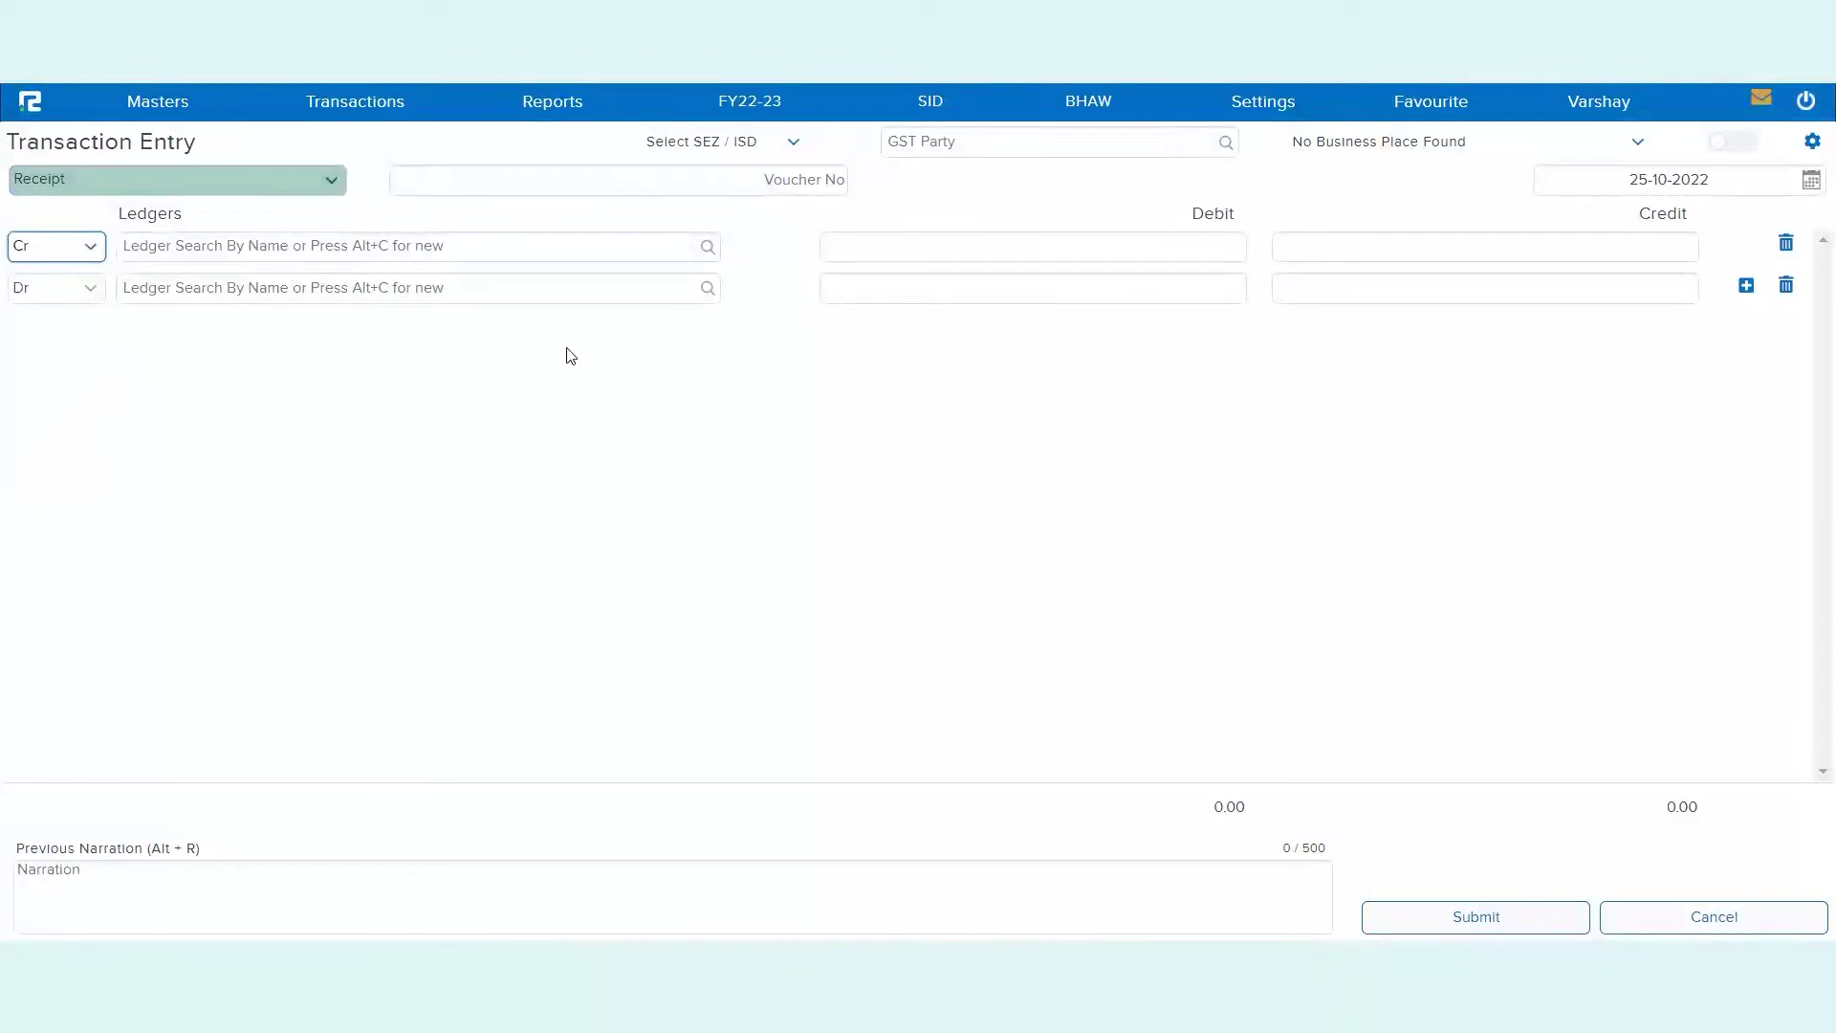
key("Tab")
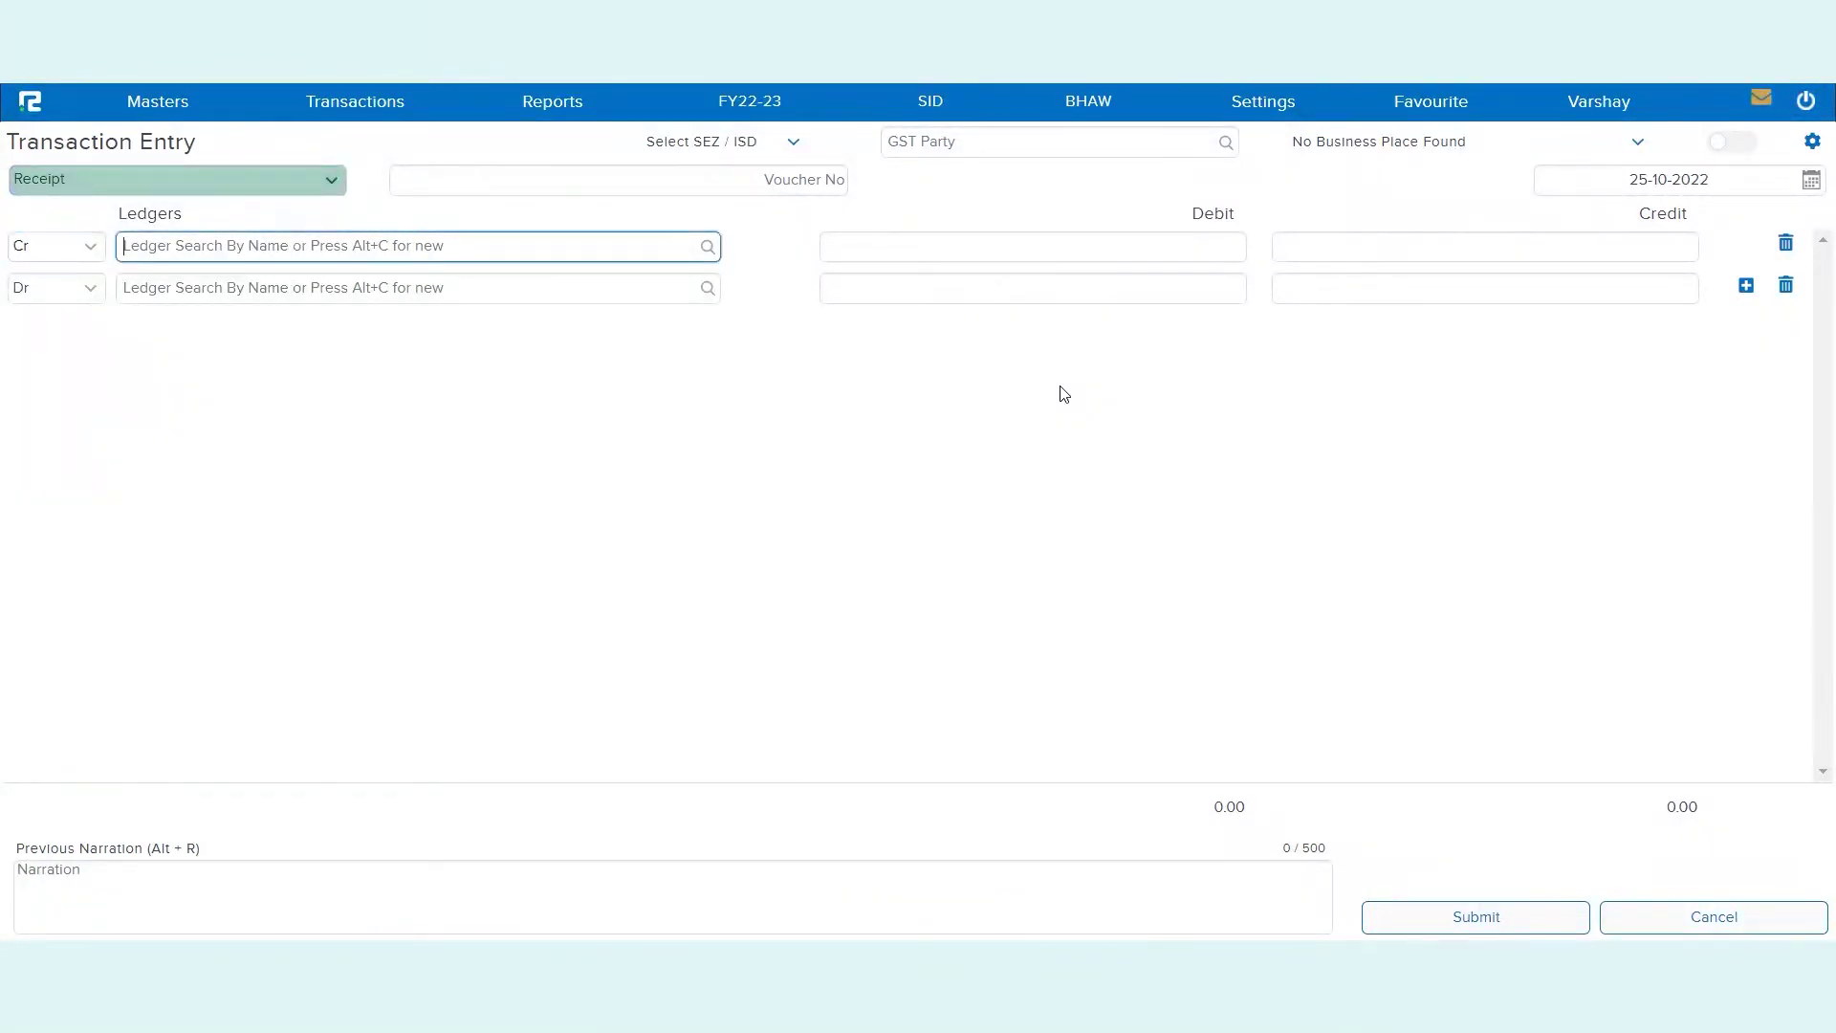
- Reload the voucher entry form and try to date the Receipt voucher 25-10-2022 in the Bhawanipur segment
key("F5")
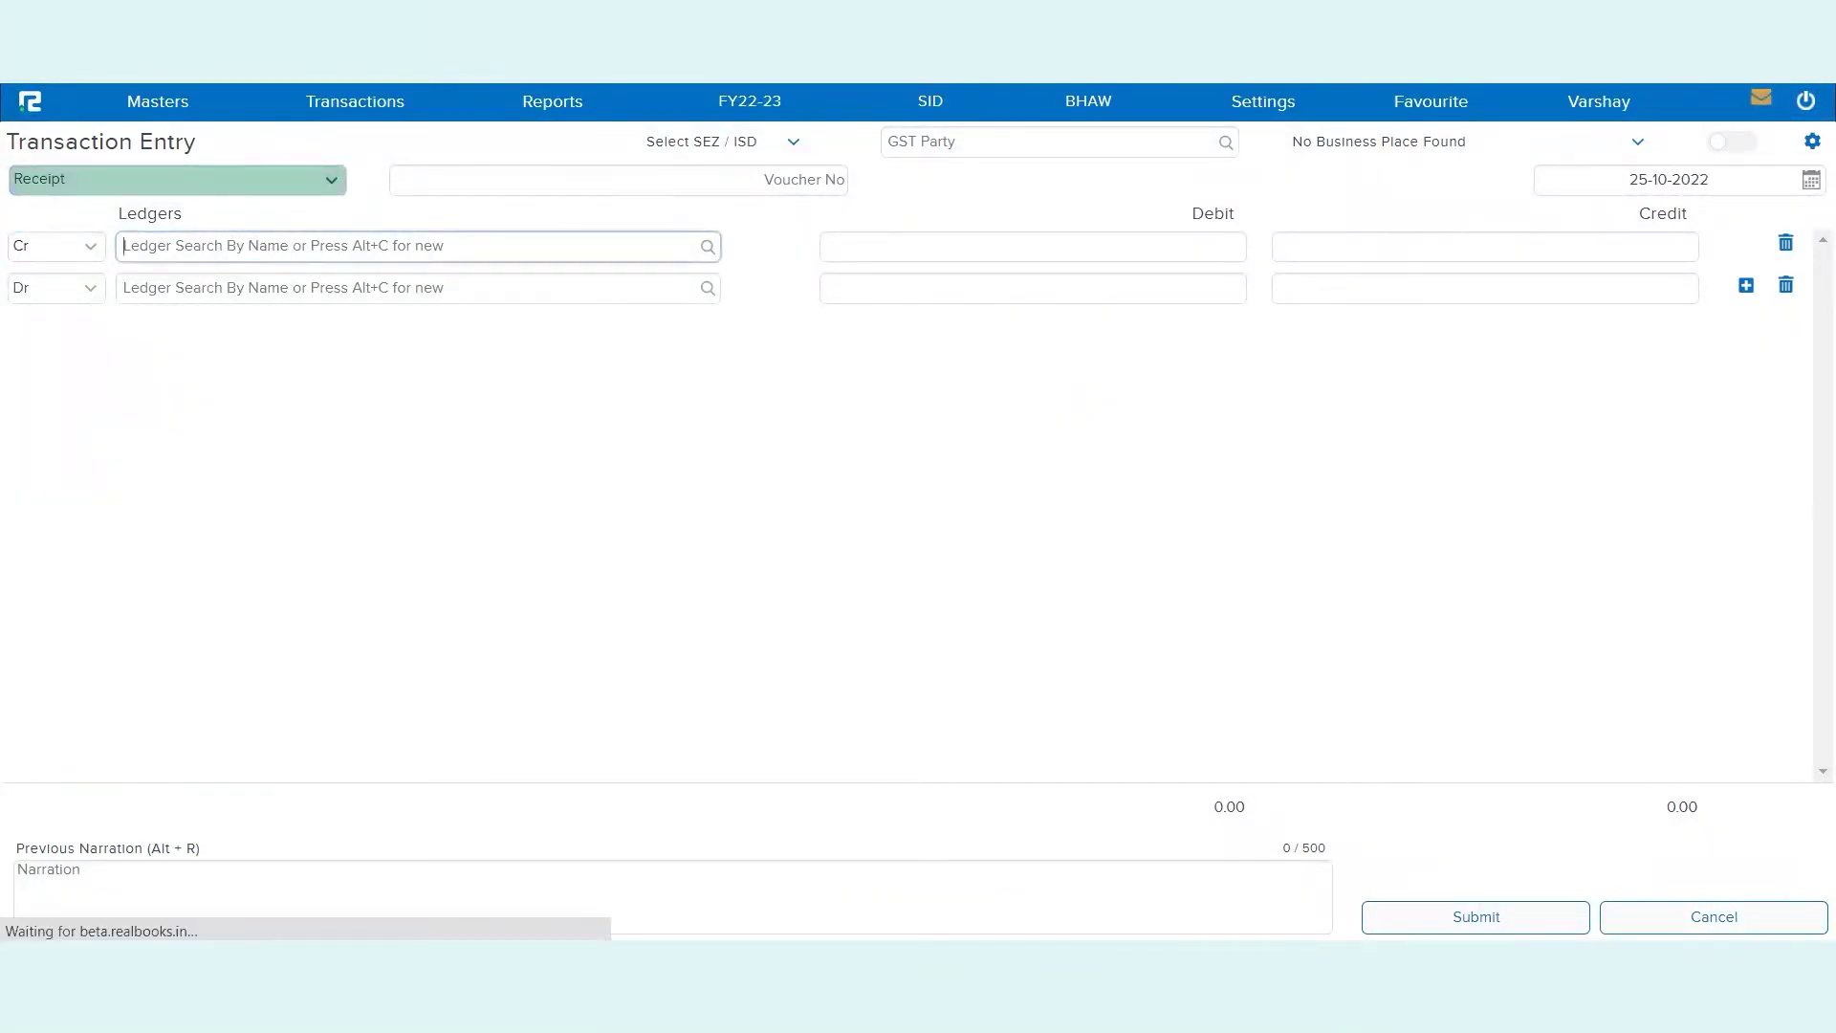
left_click(225, 178)
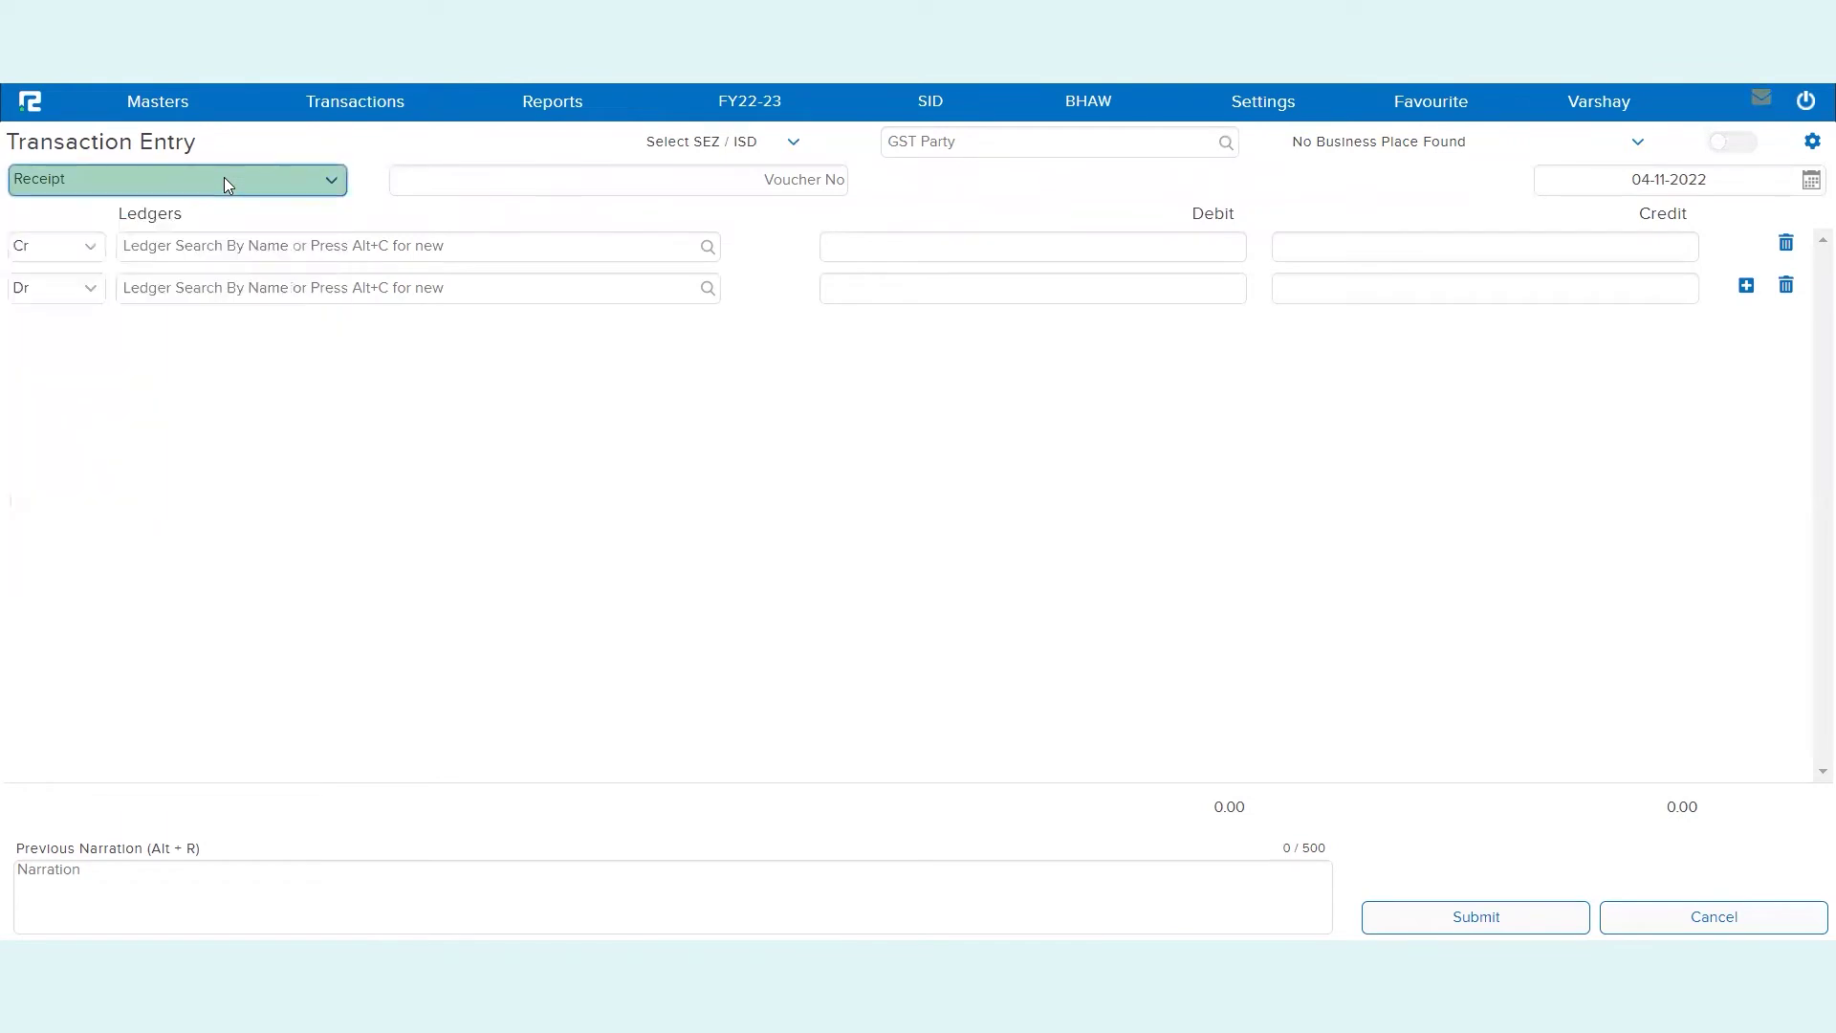
triple_click(1729, 181)
type("25-10-2022")
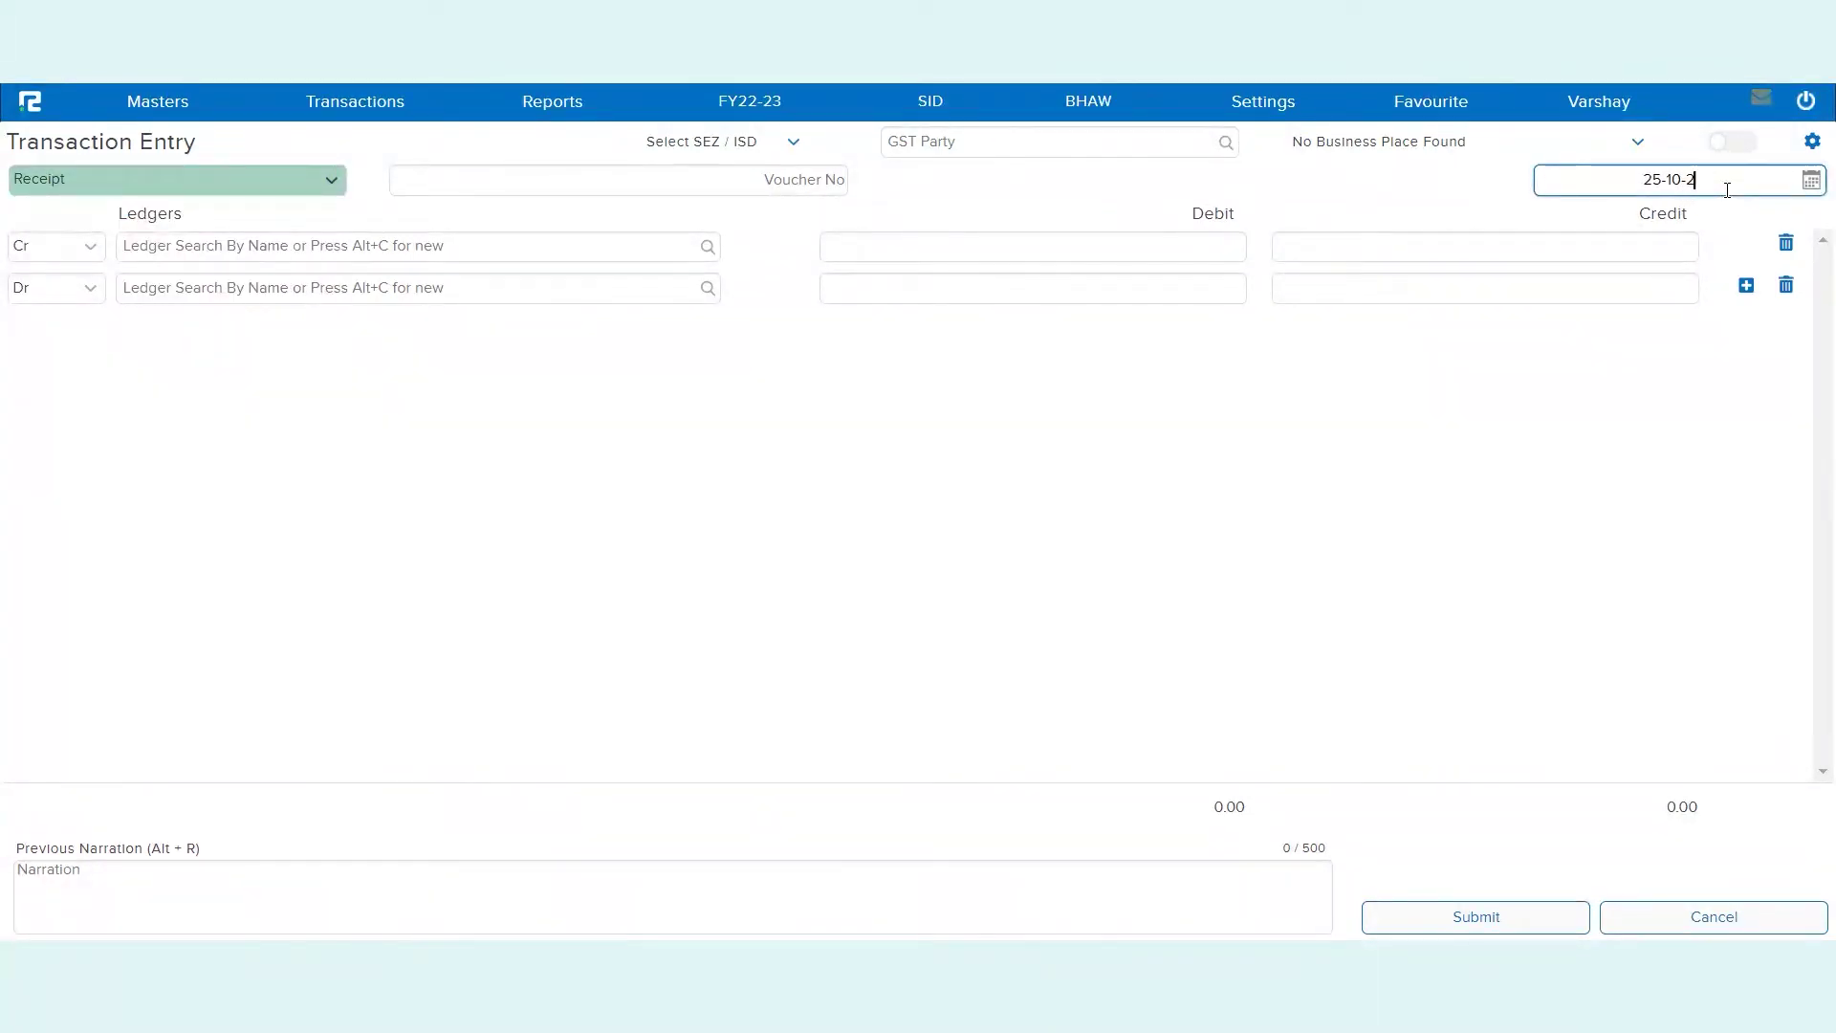
key("Tab")
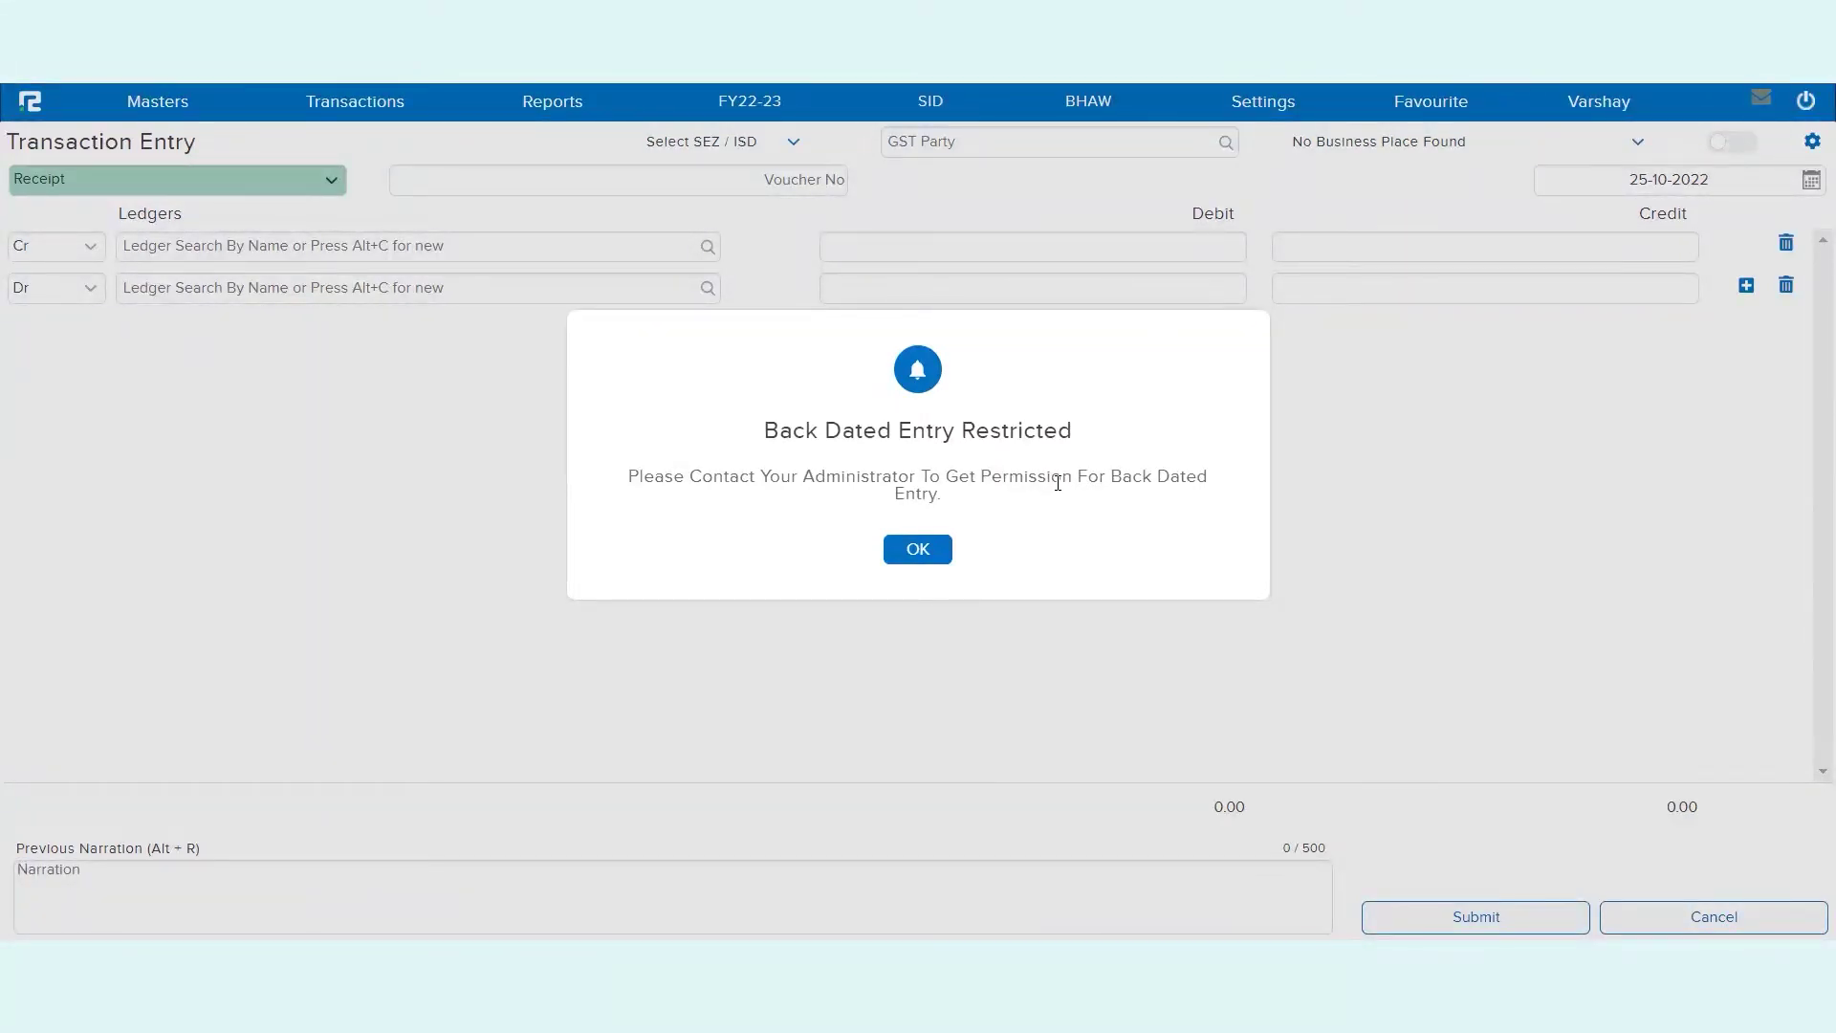
triple_click(855, 469)
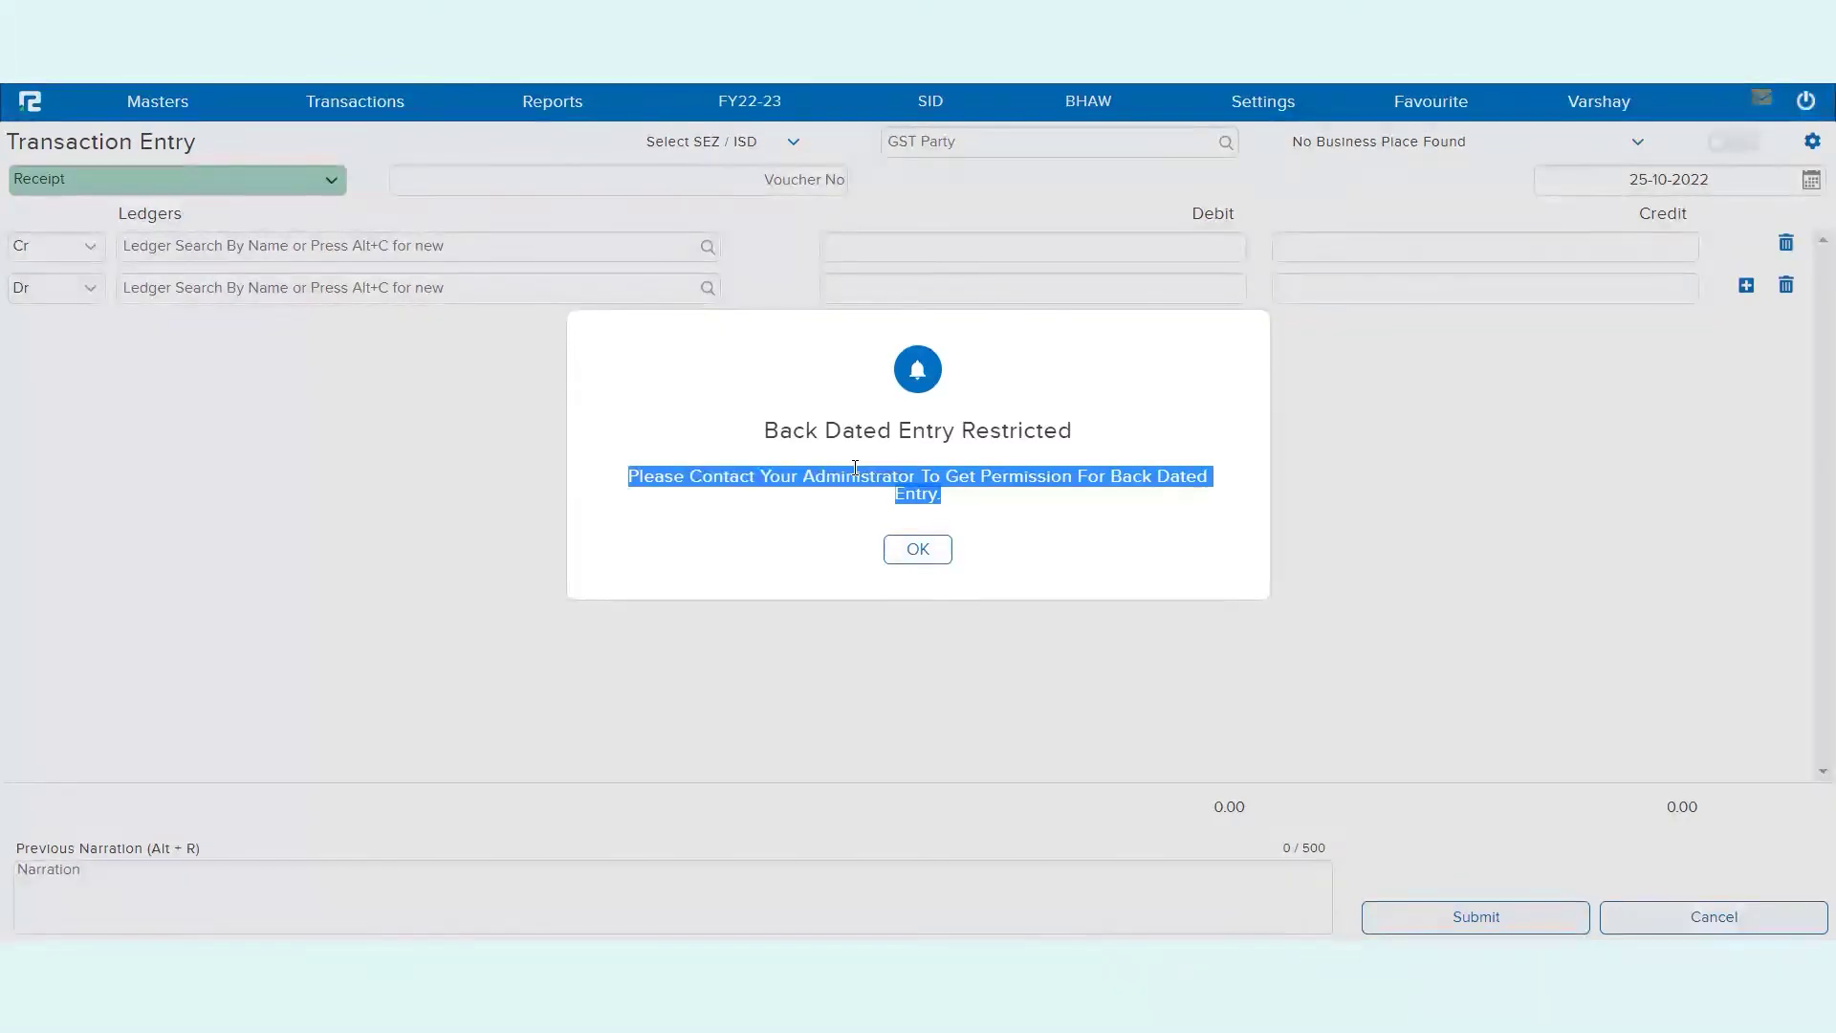
left_click(888, 549)
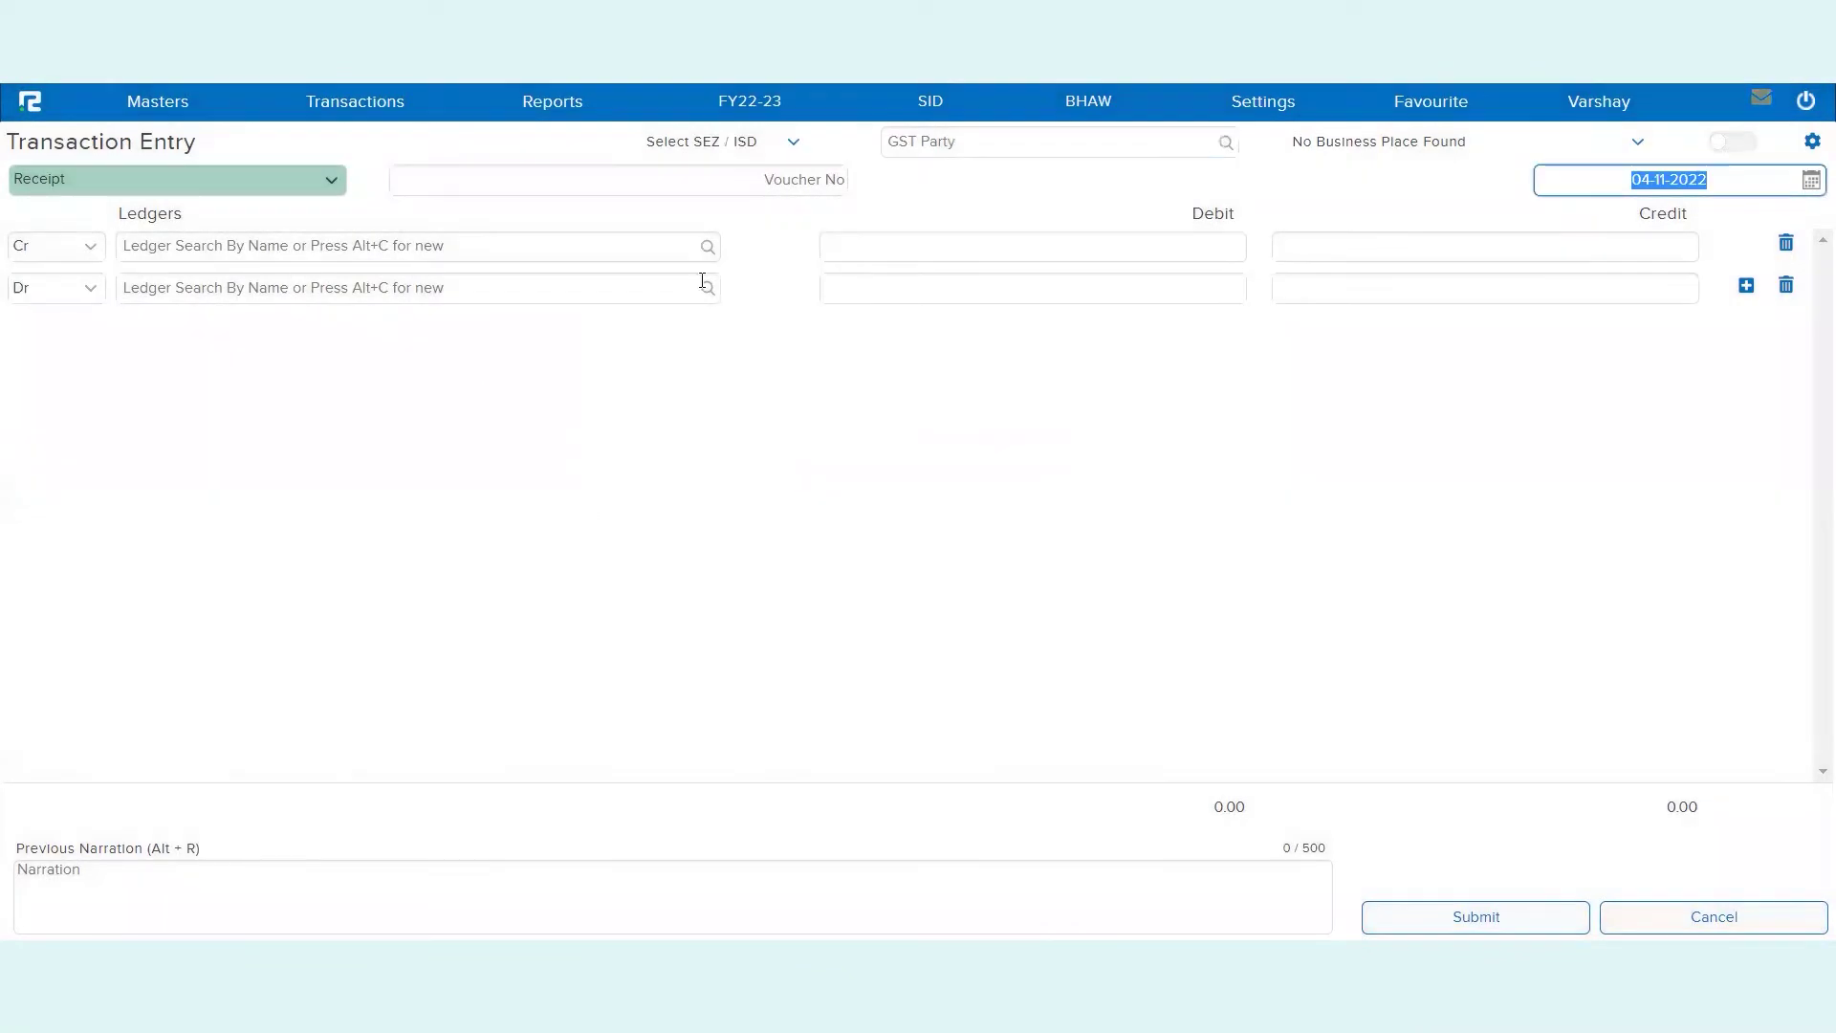
- Switch the segment to Howrah Demo Pvt Ltd and date the Receipt voucher 25-10-2022
left_click(574, 105)
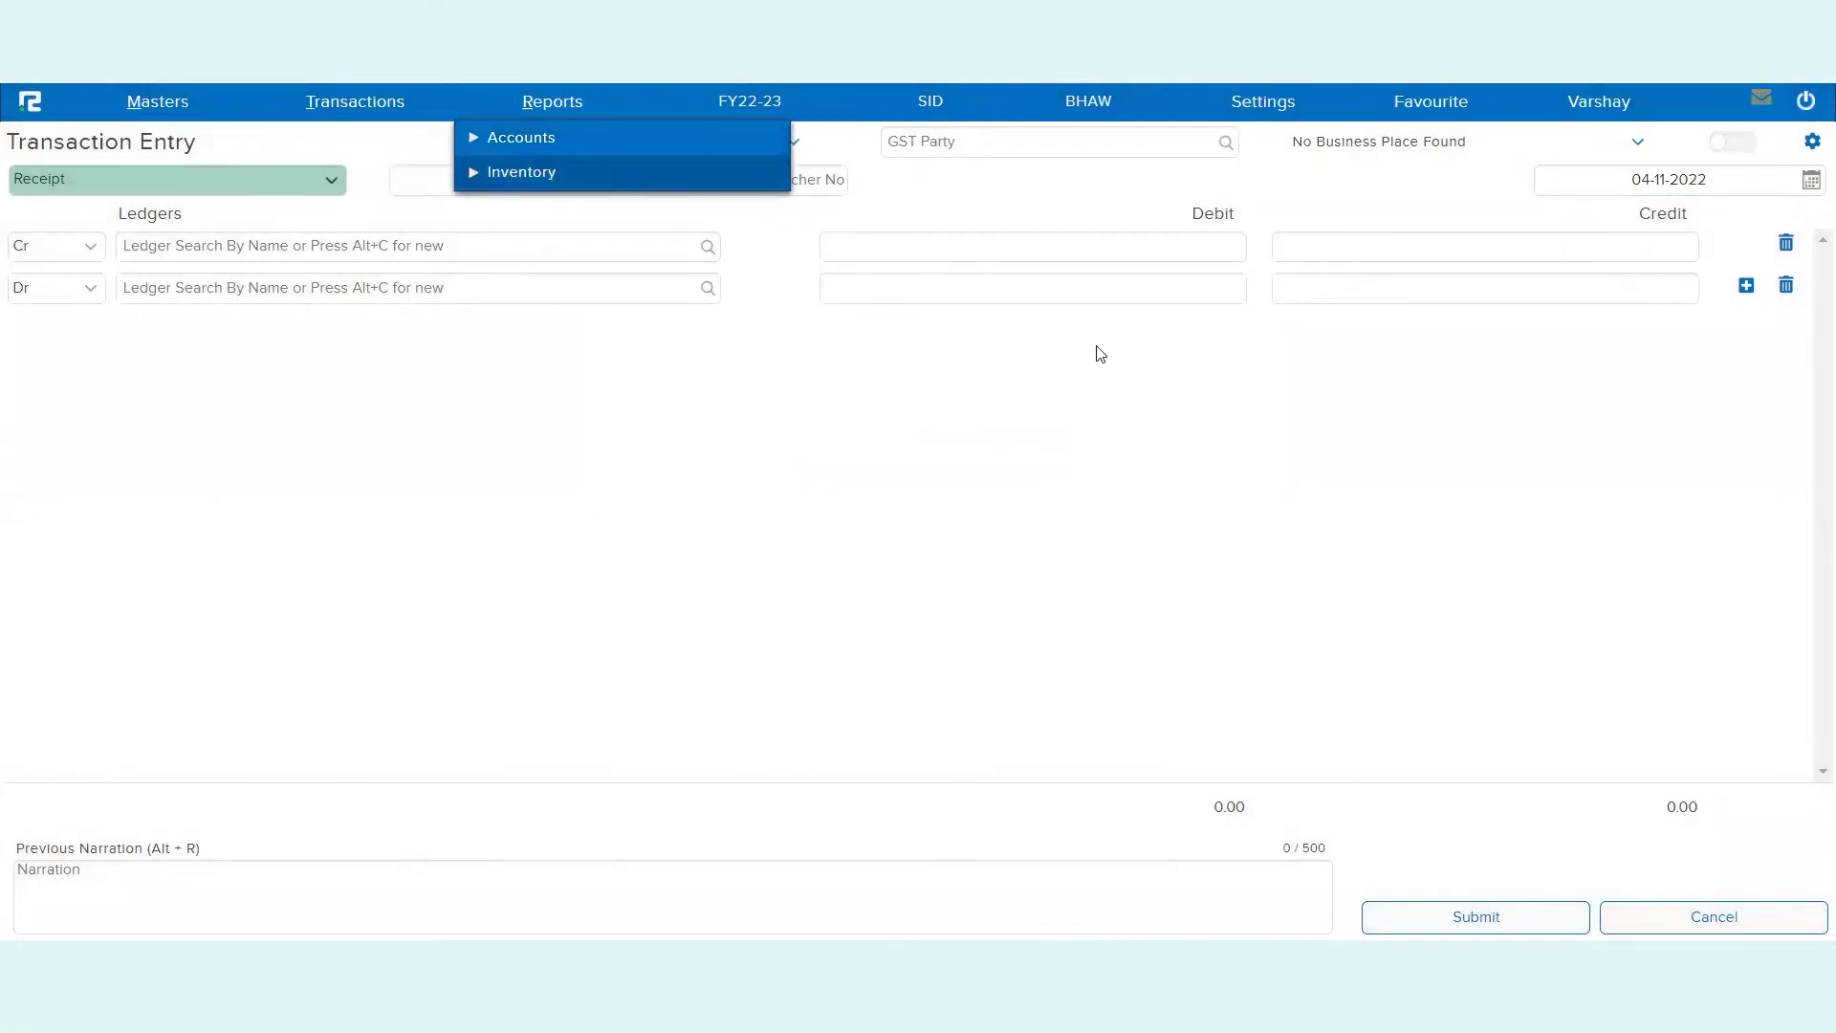
left_click(1101, 105)
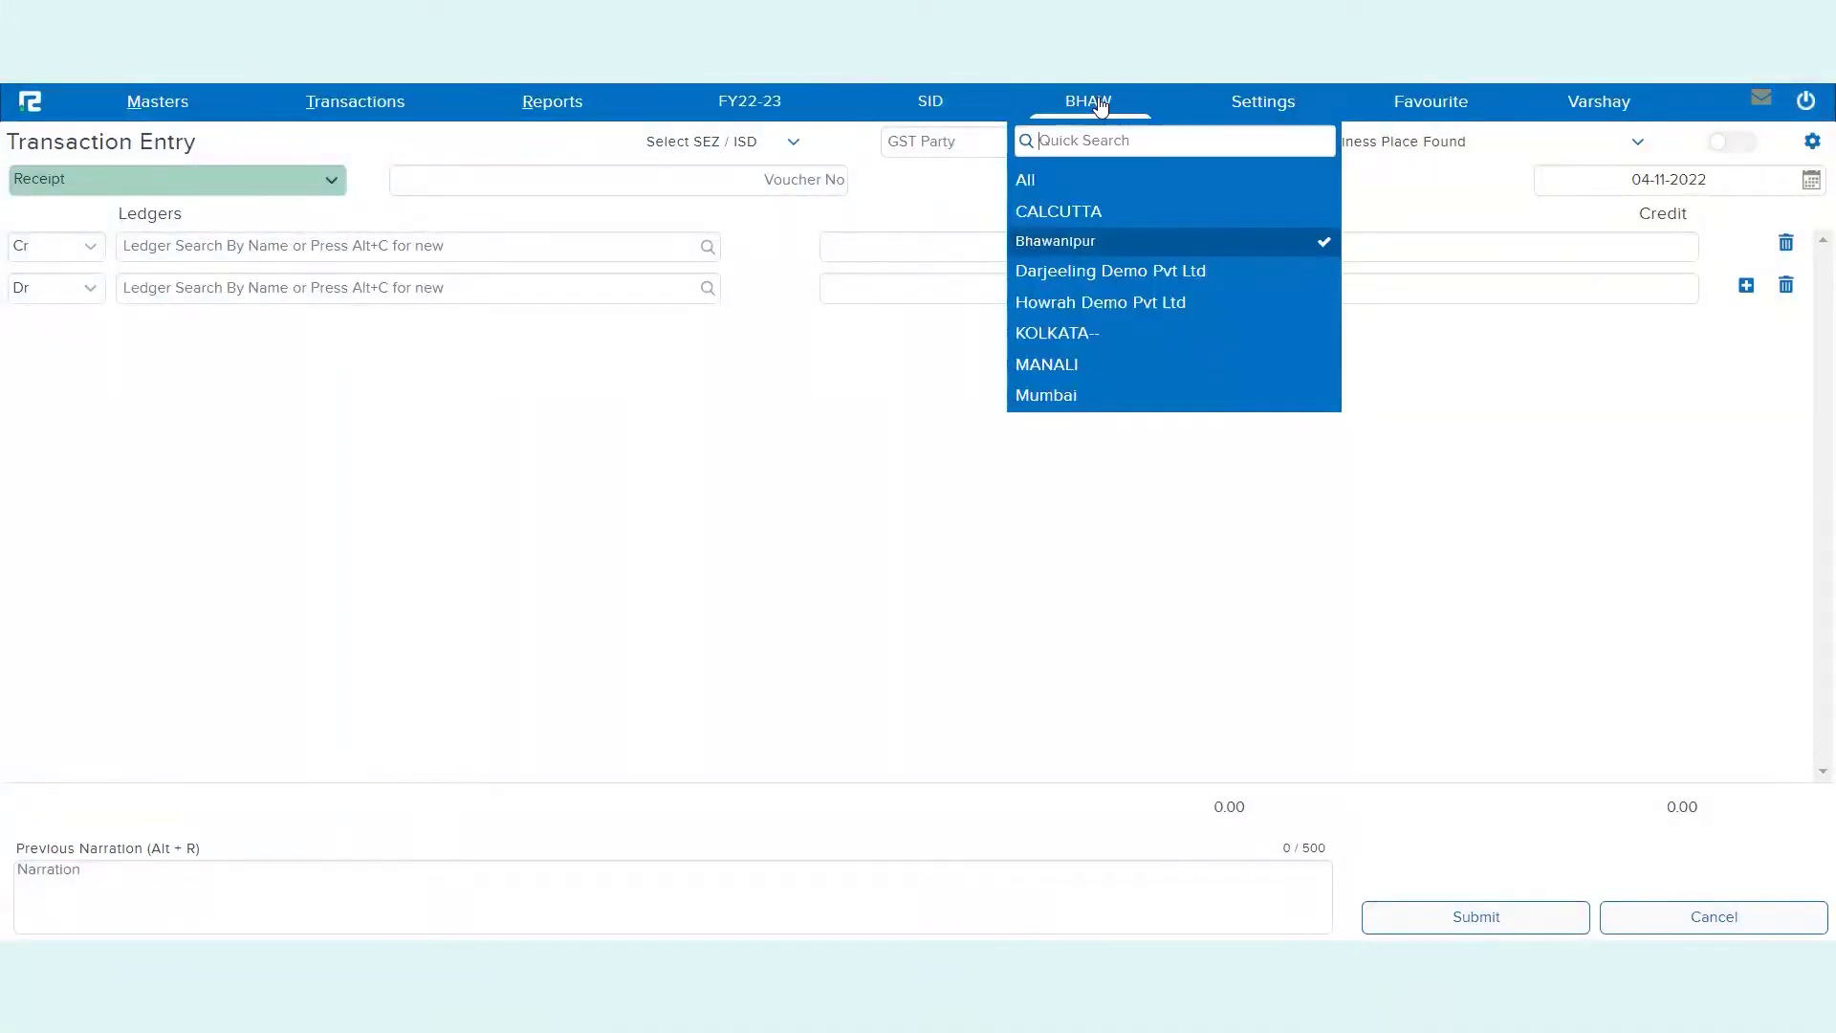
left_click(1164, 303)
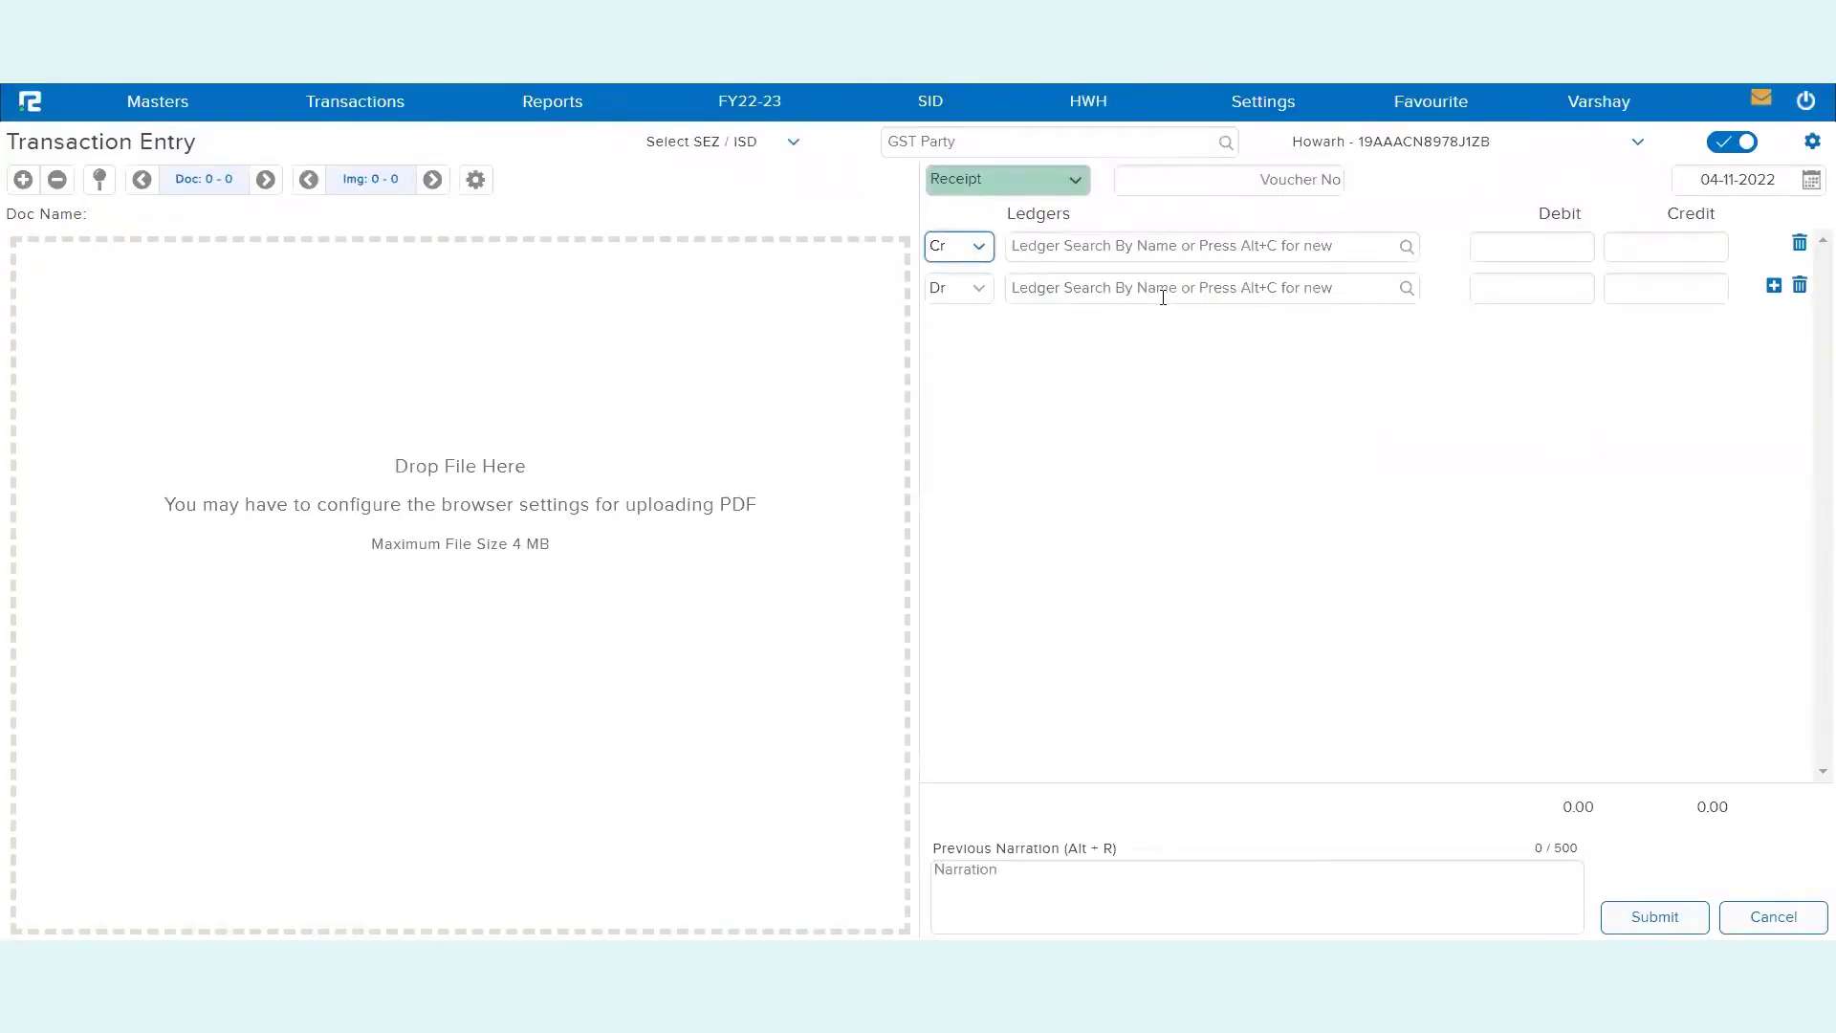
left_click(1664, 183)
type("25-1")
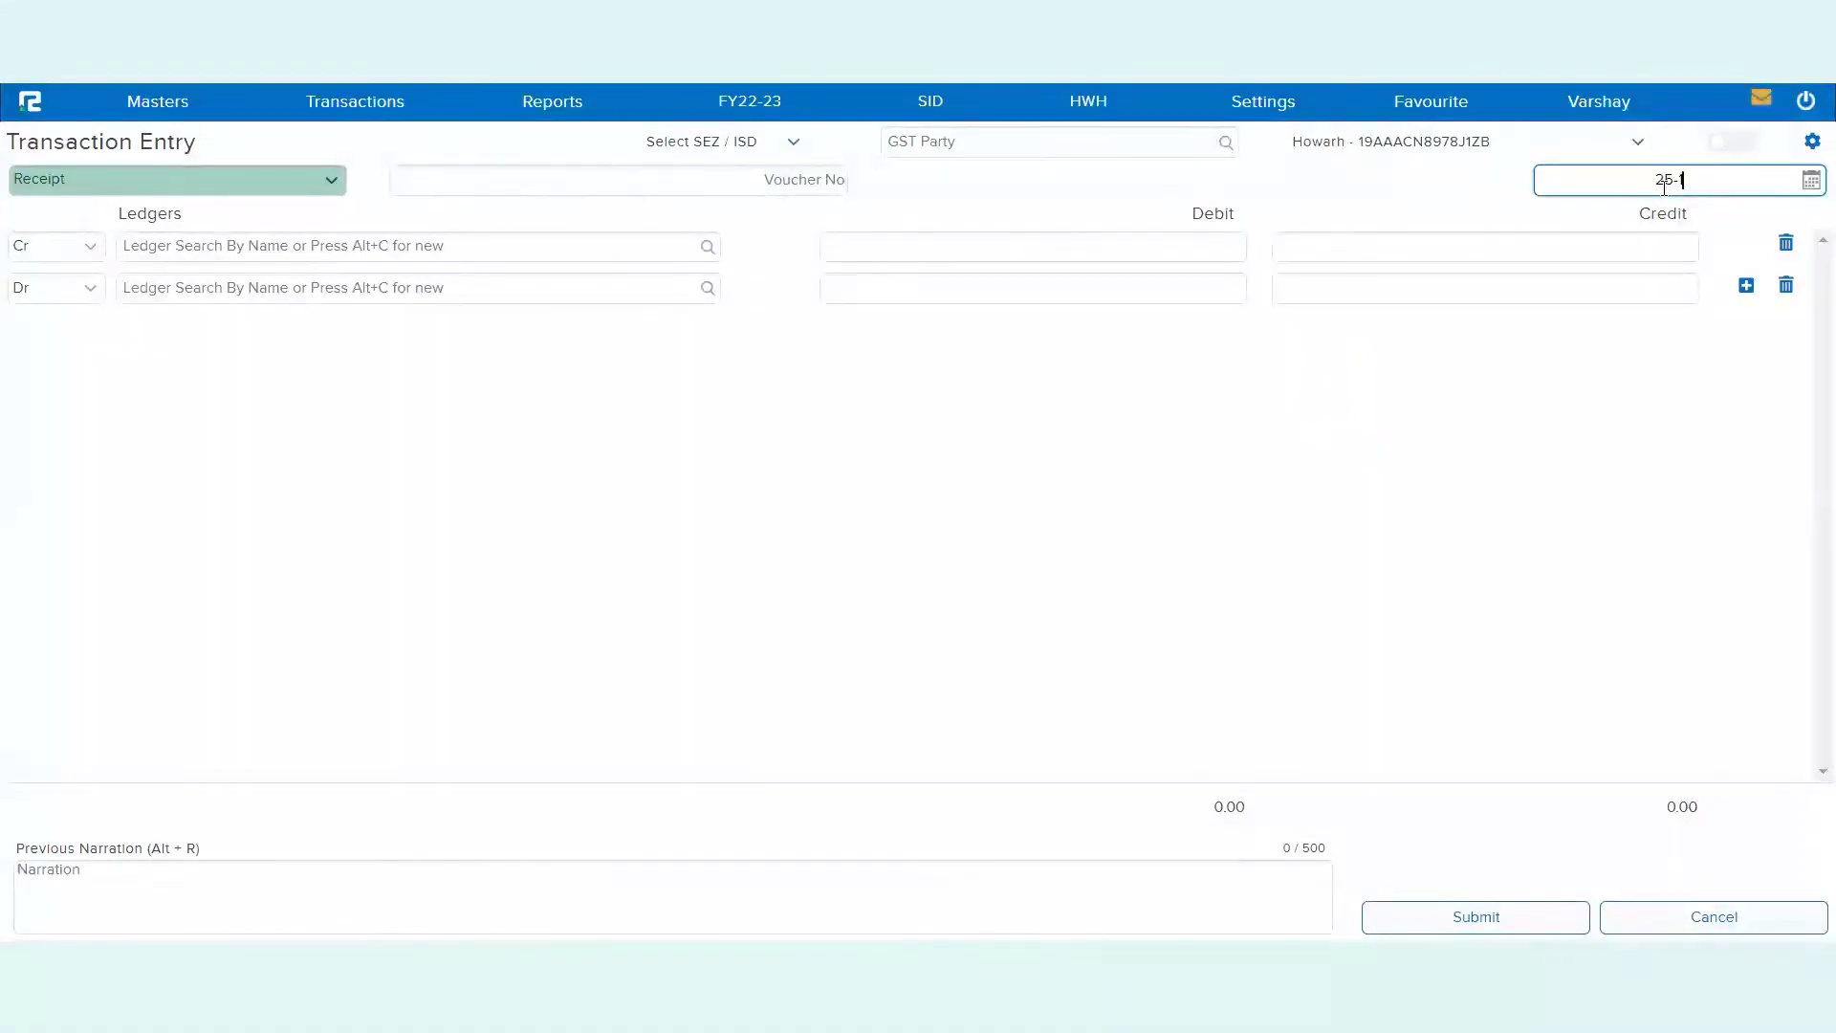
type("0-2022")
key("Tab")
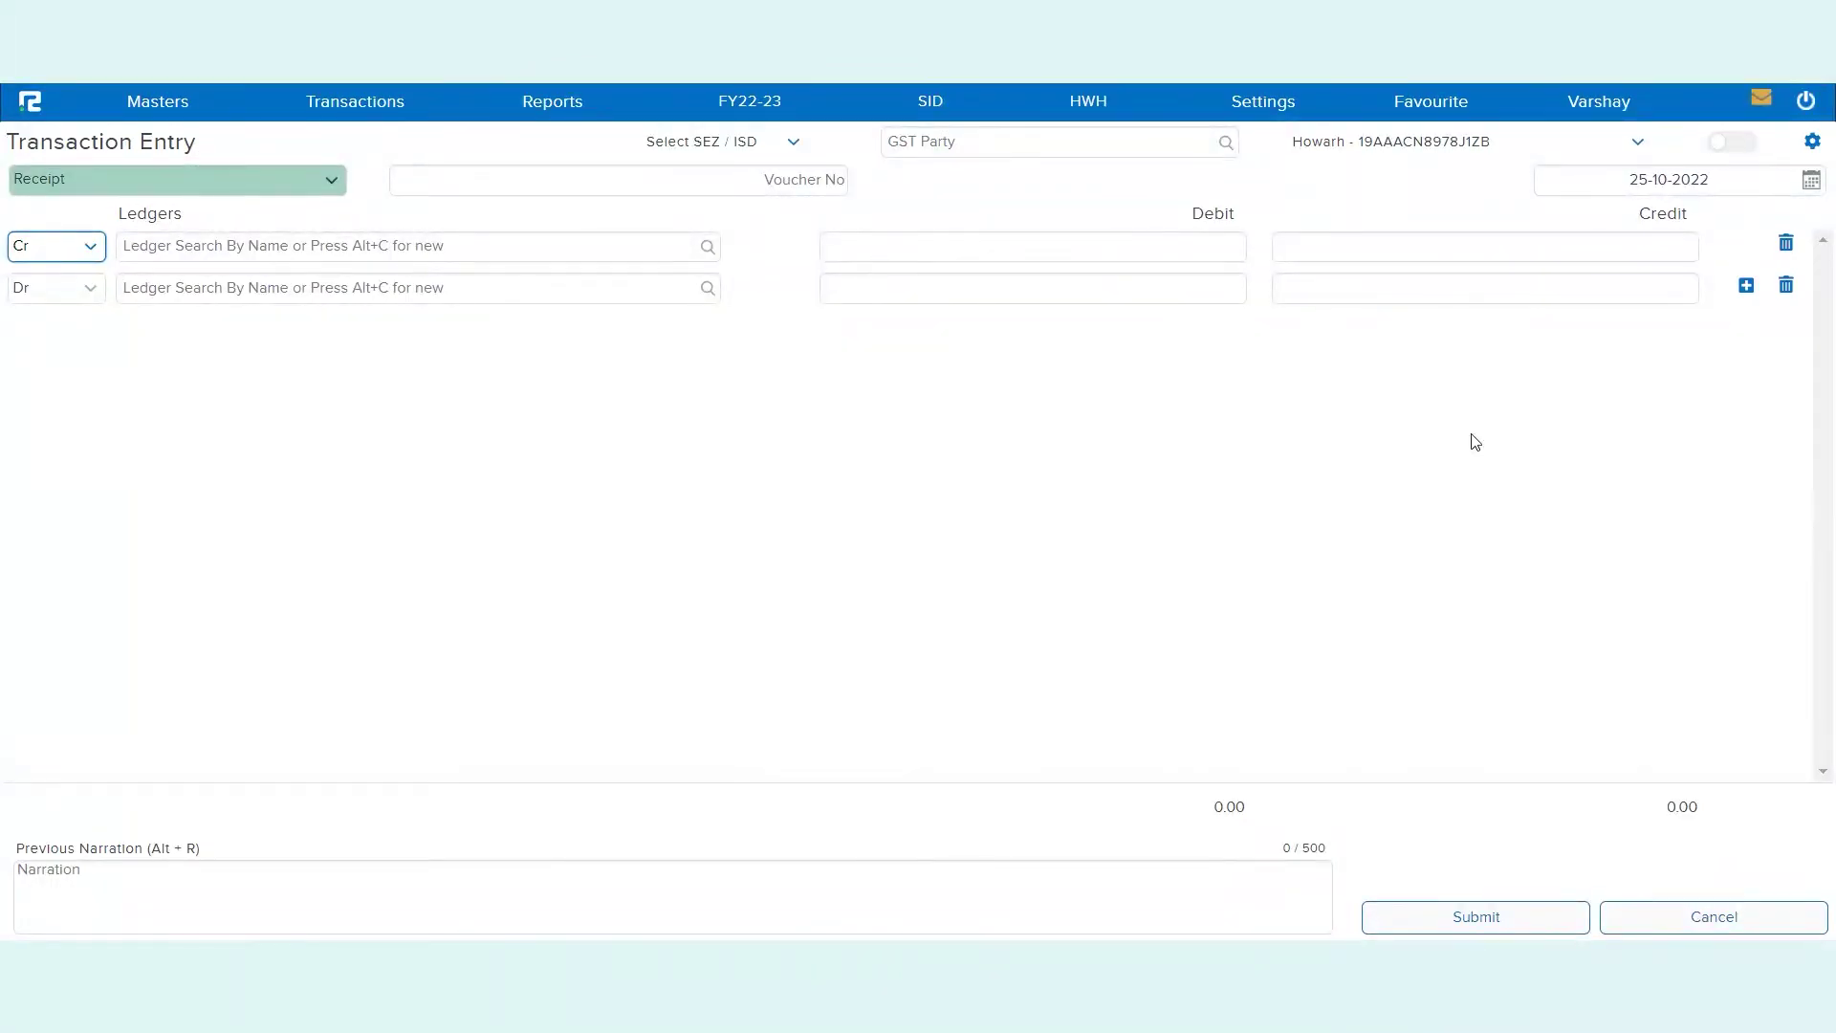
- Close the Cashier ledger permission window and check the voucher name, segment and Back Dt Edit setting in the Receipt type's User Permission
mouse_move(1068, 115)
left_click(1011, 851)
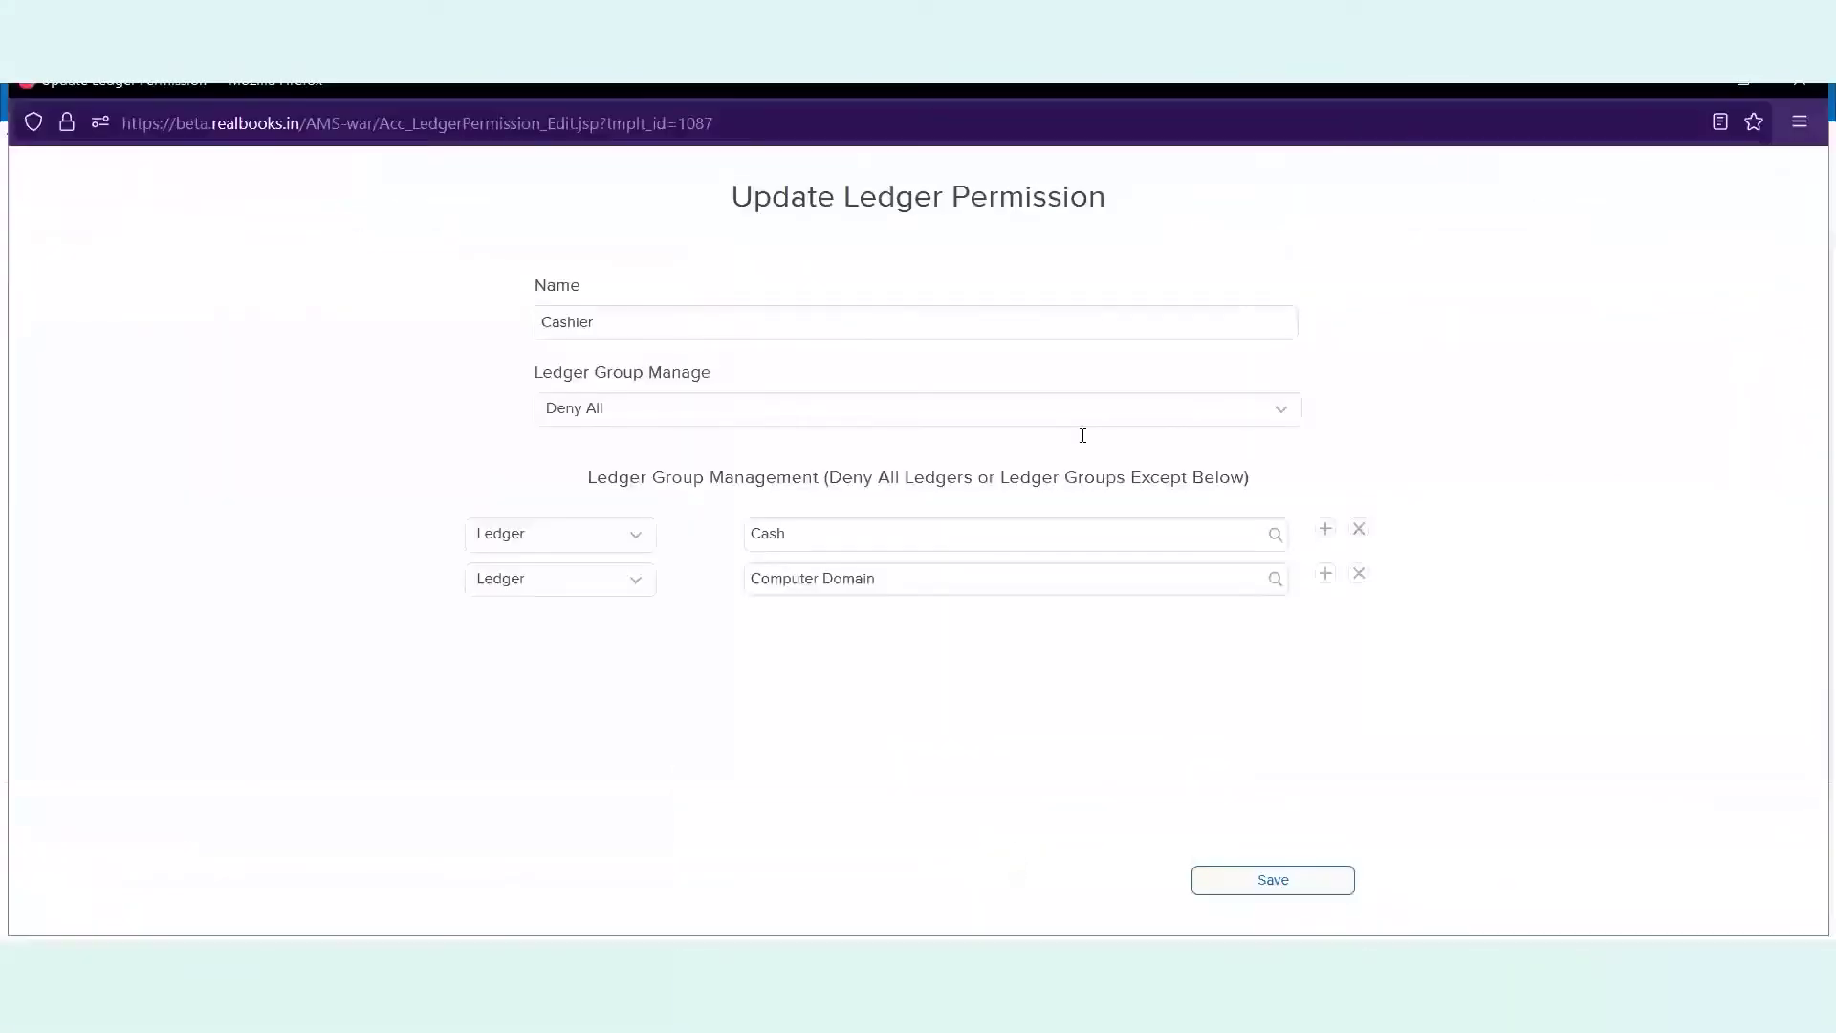
left_click(1799, 82)
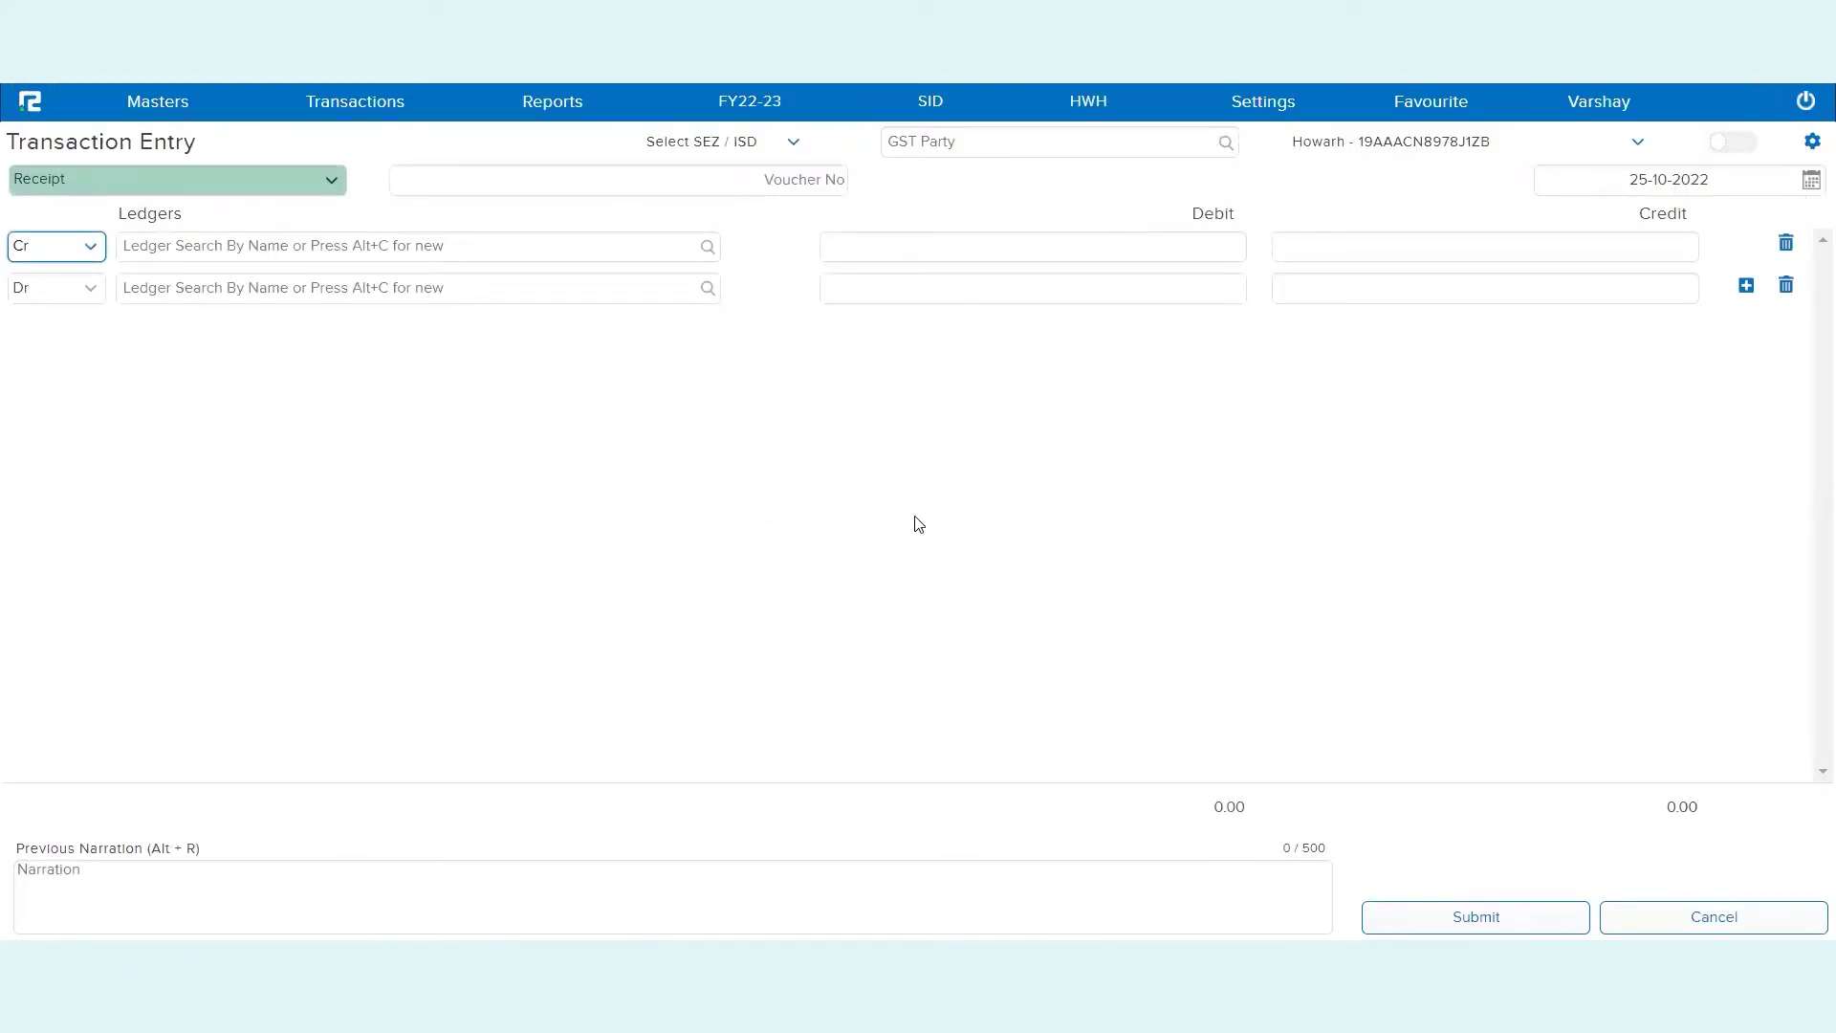
key("alt+Tab")
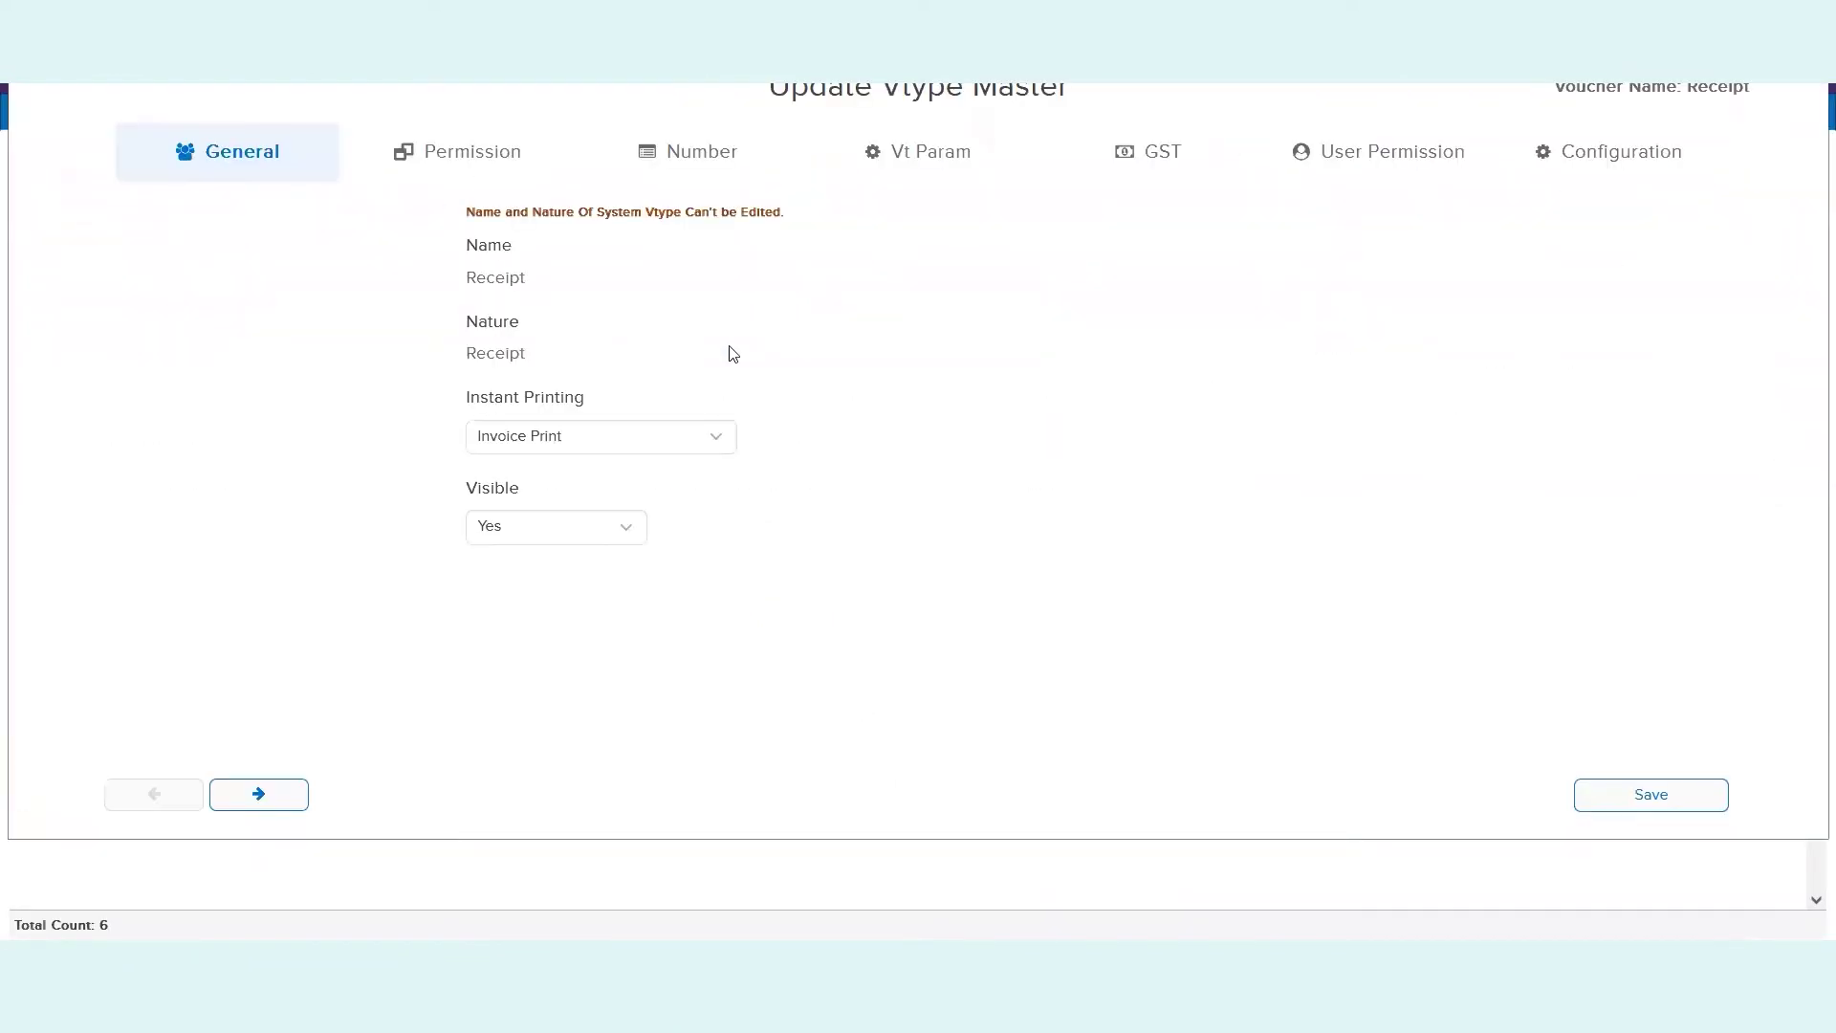
left_click(1403, 159)
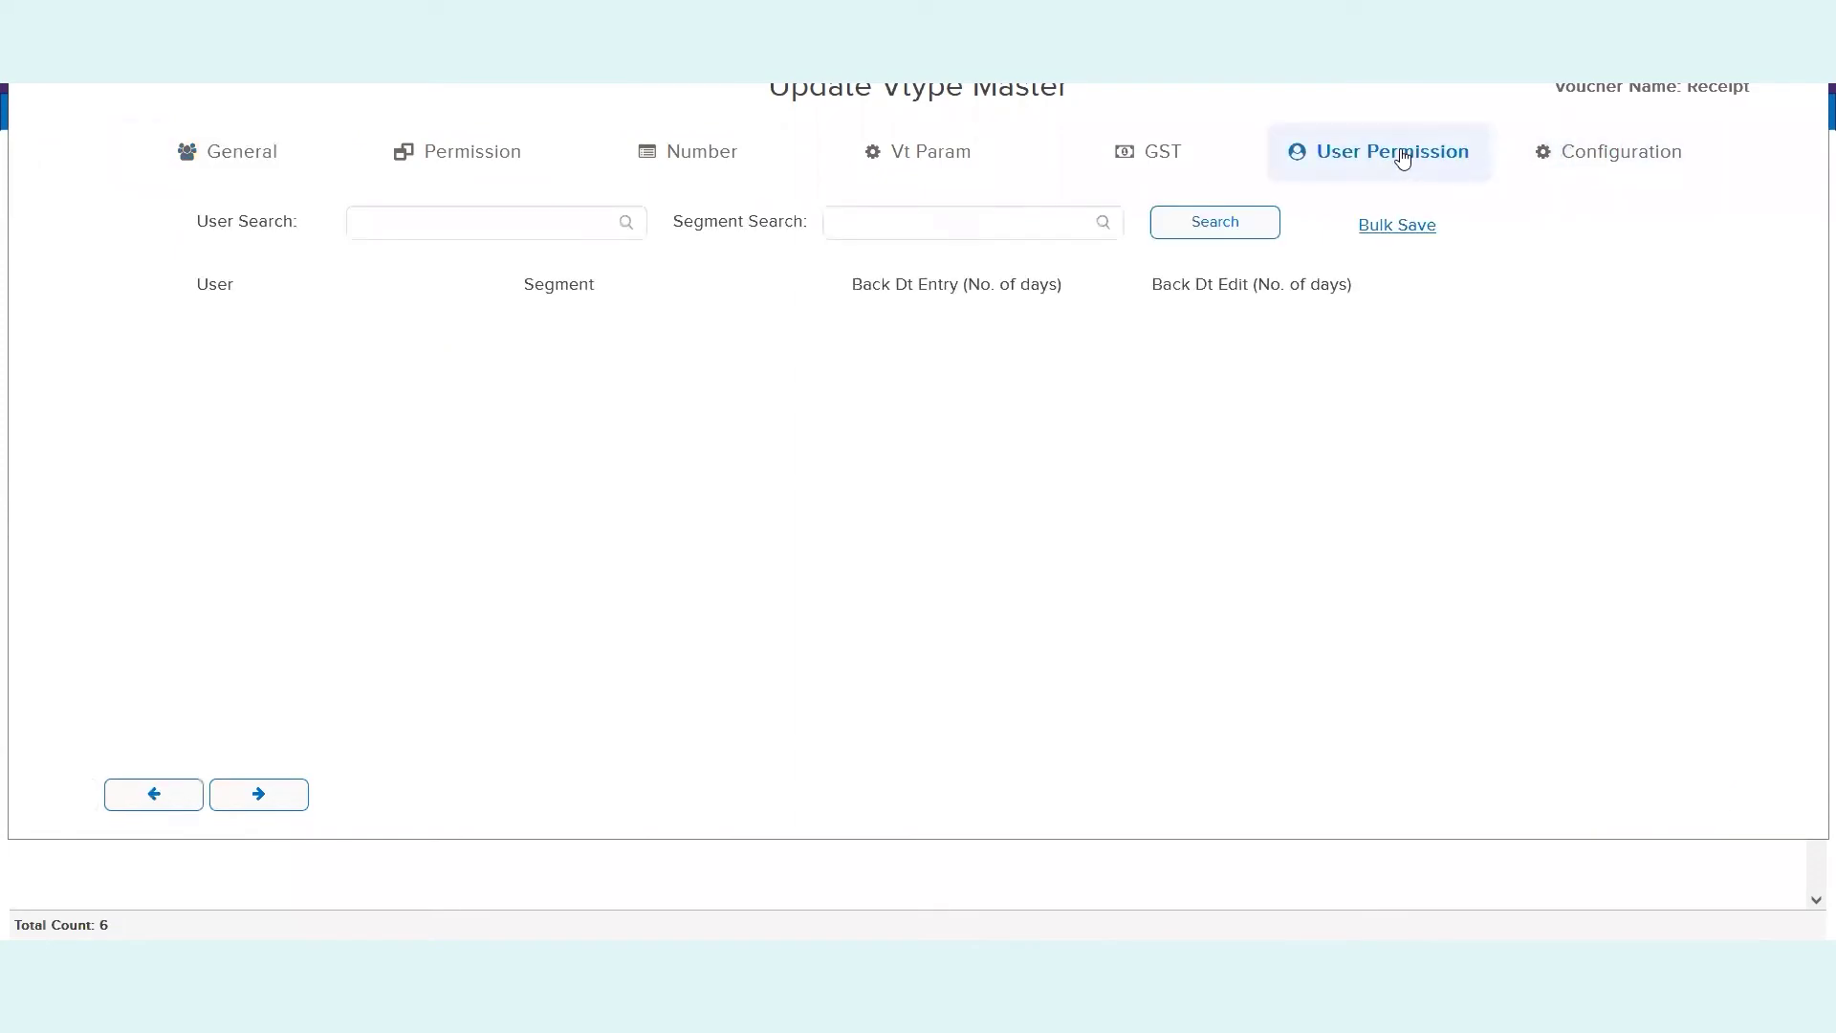
left_click(1185, 226)
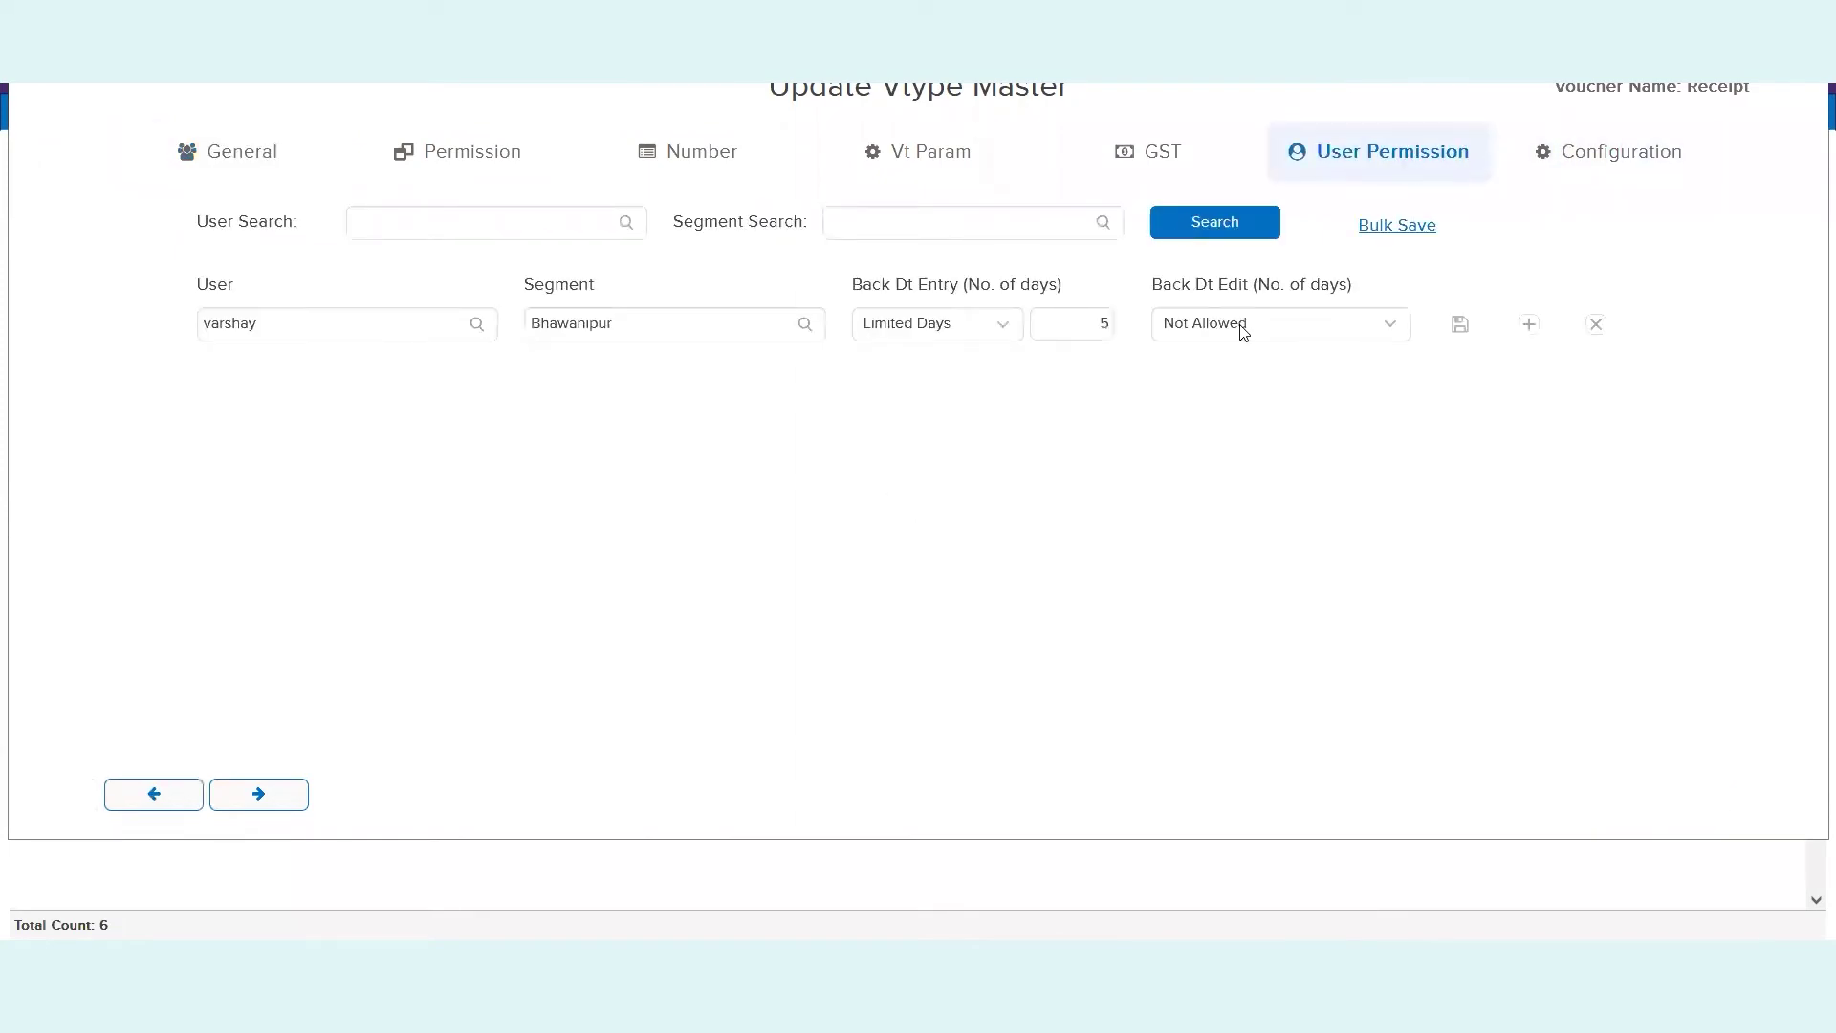
triple_click(1277, 282)
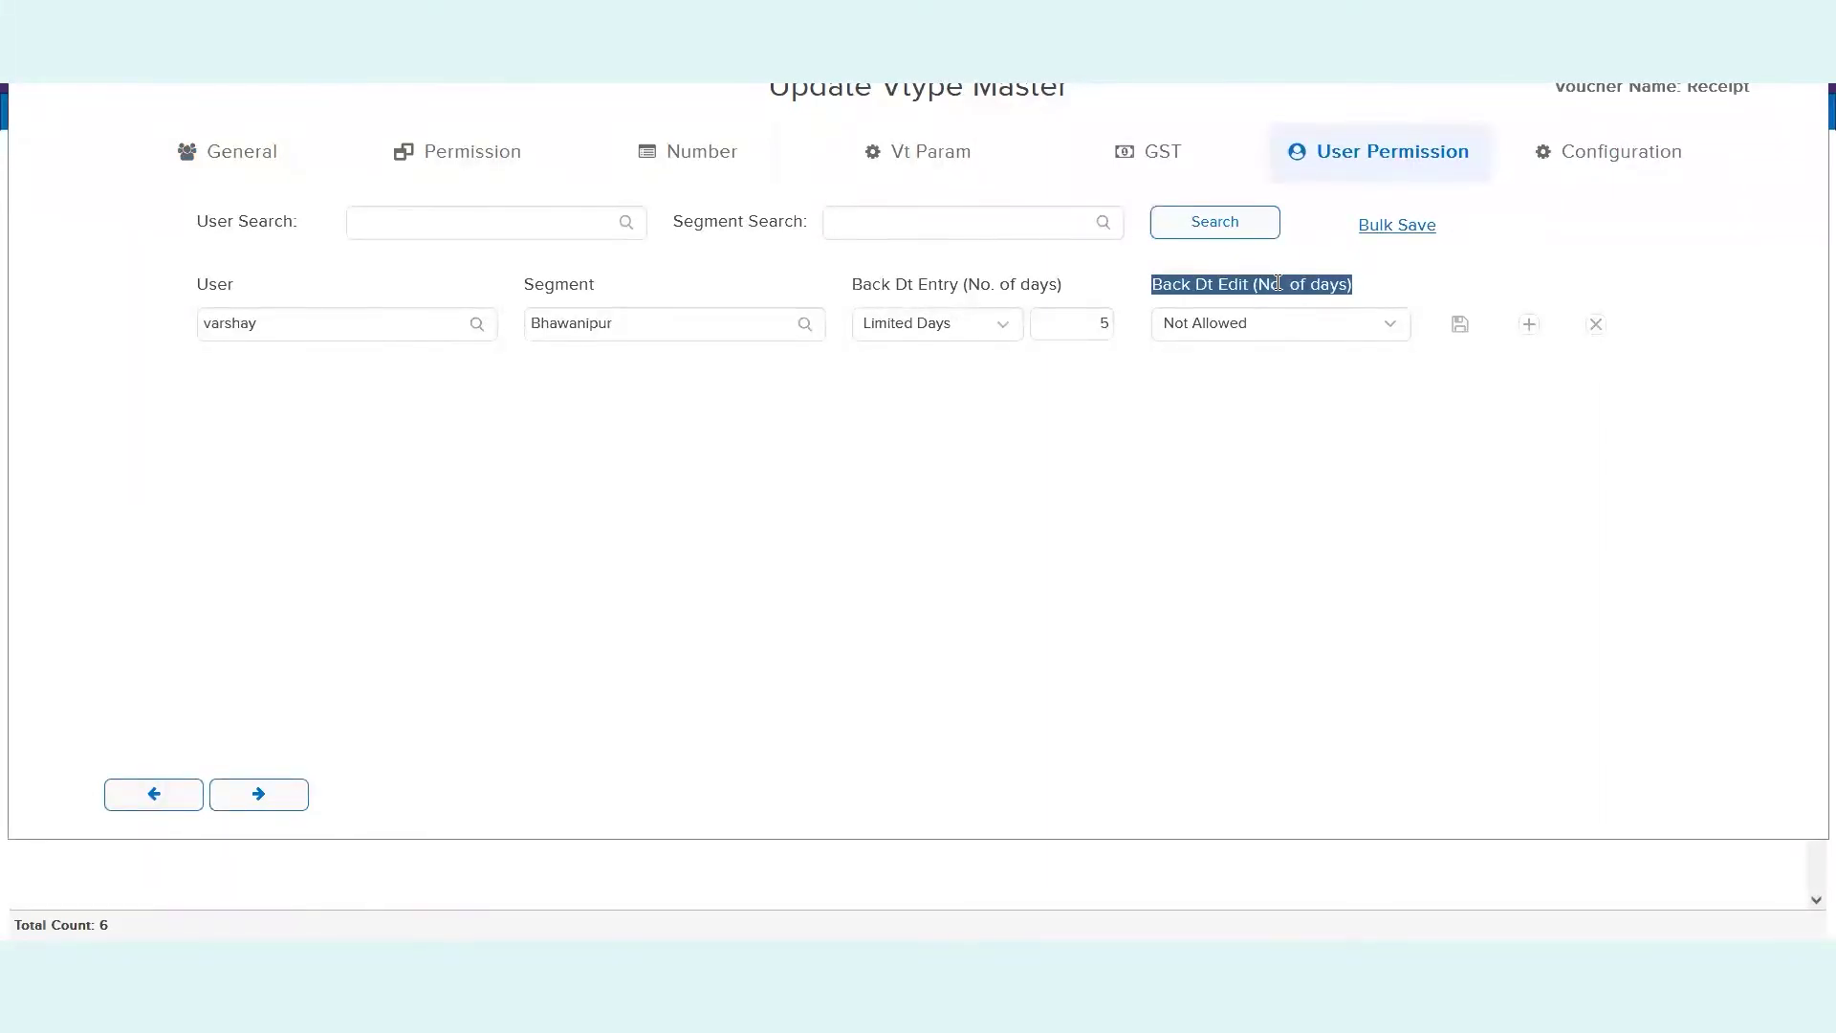
left_click_drag(1751, 88, 1553, 88)
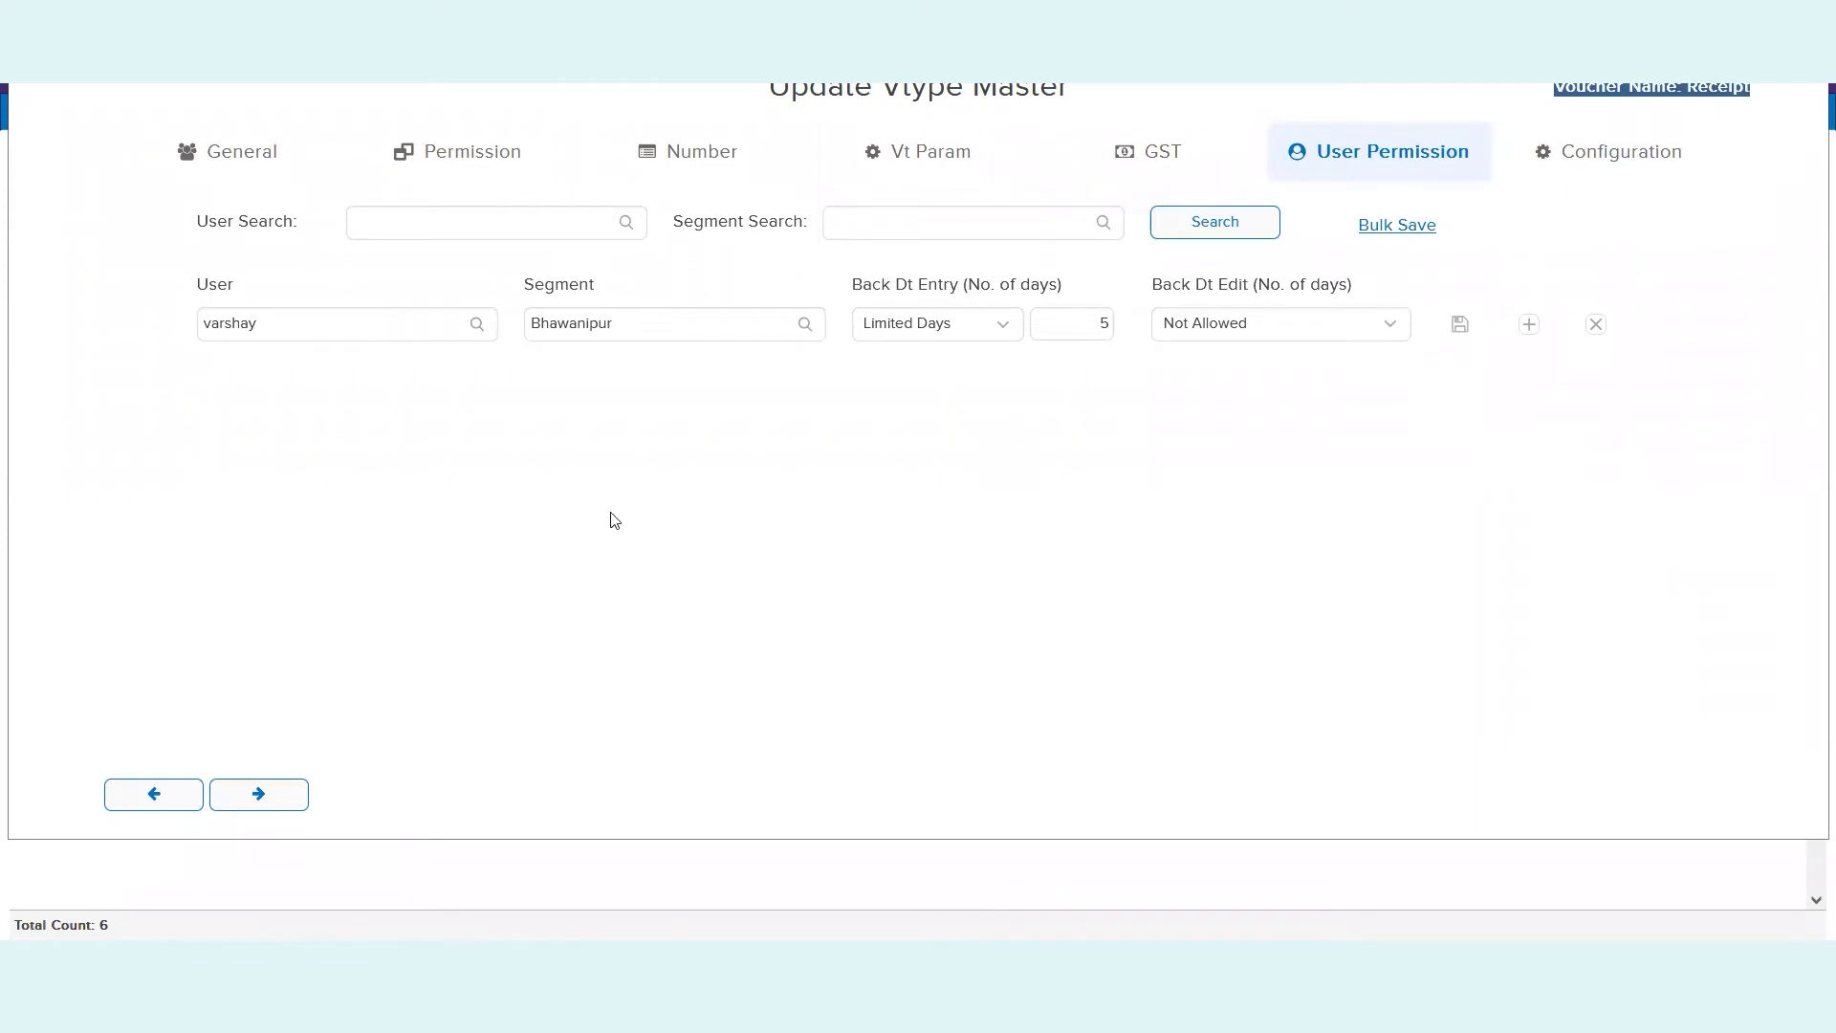
left_click(576, 329)
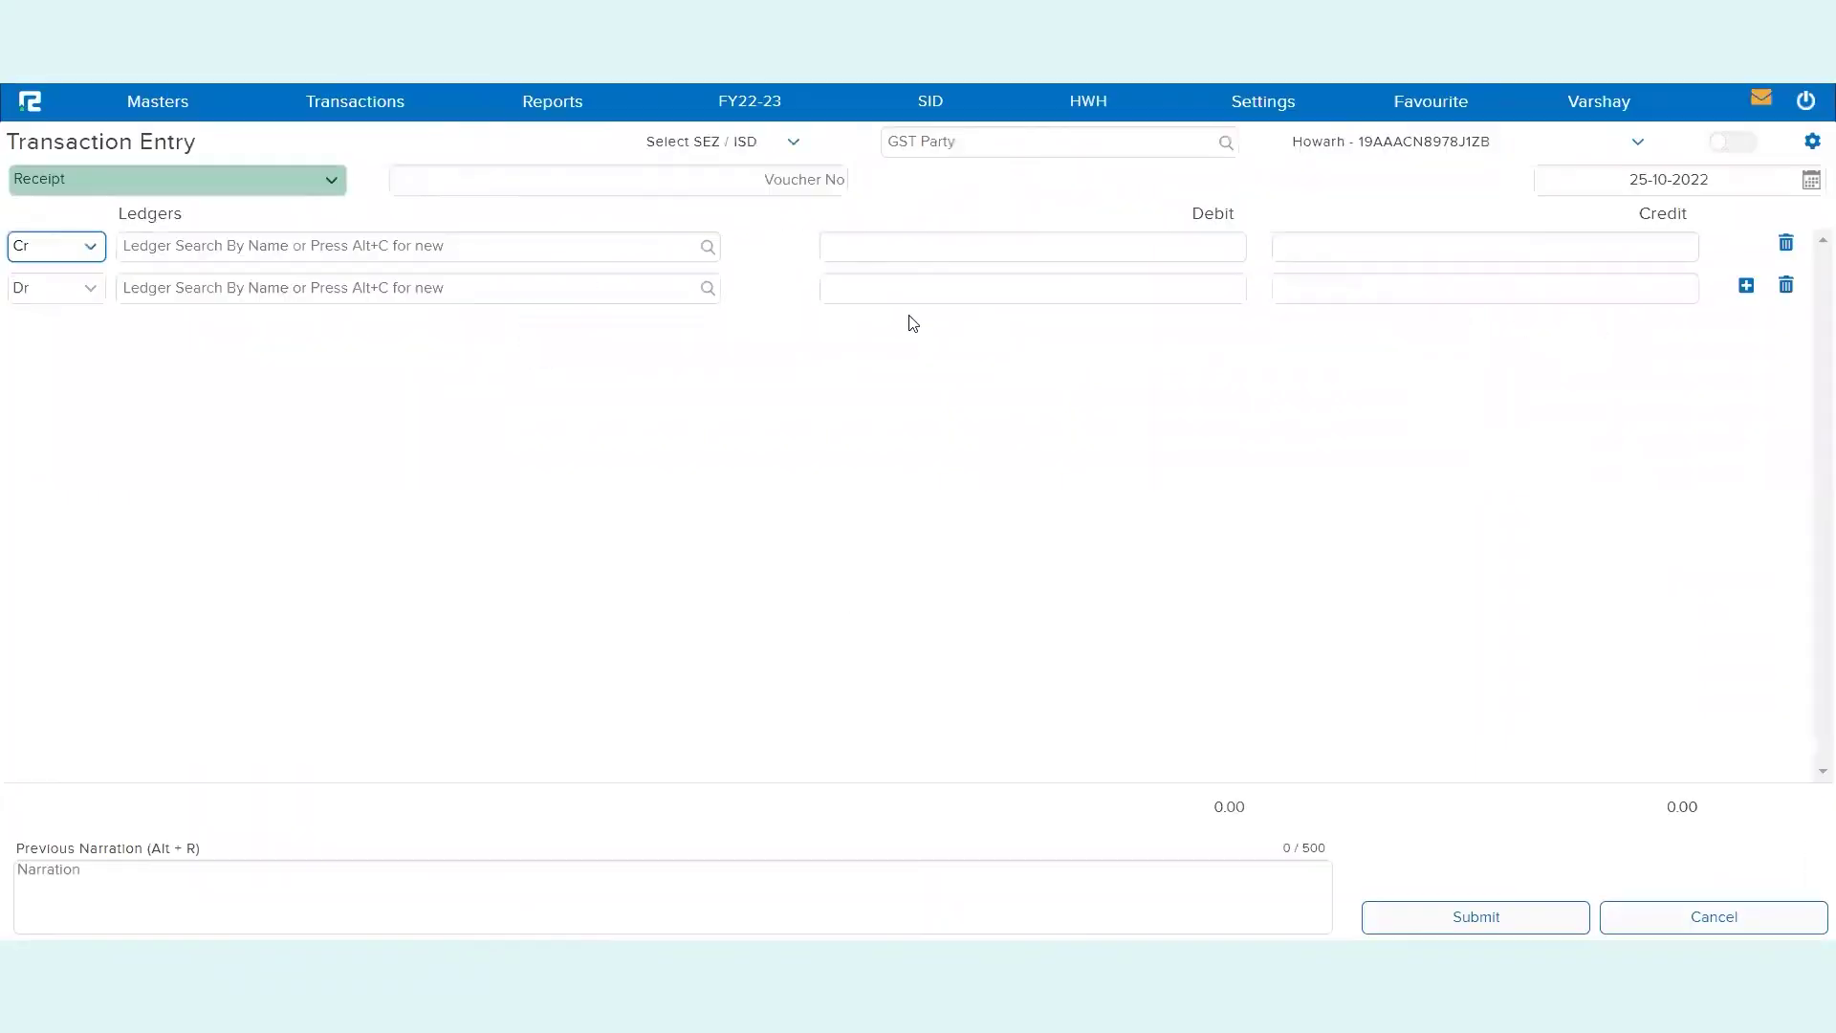
- Switch the restricted user's segment back to Bhawanipur and open the accounts Day Book report
left_click(1095, 106)
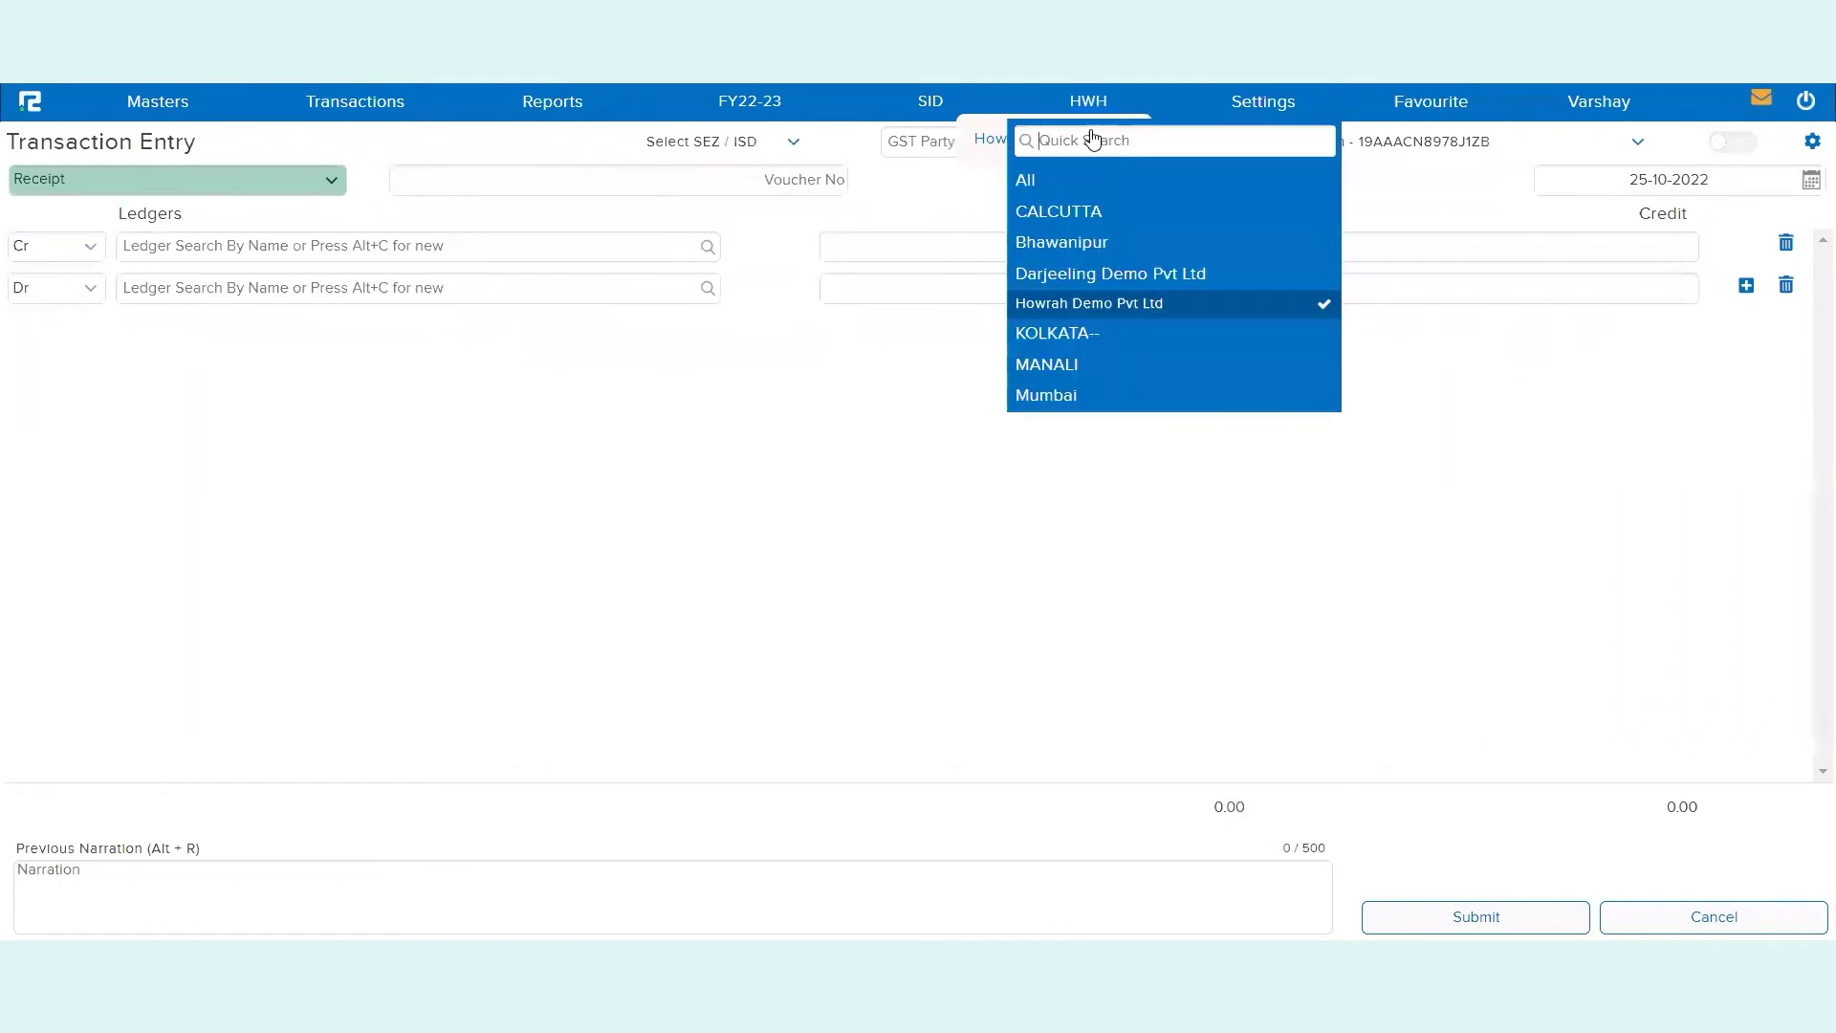
left_click(1076, 245)
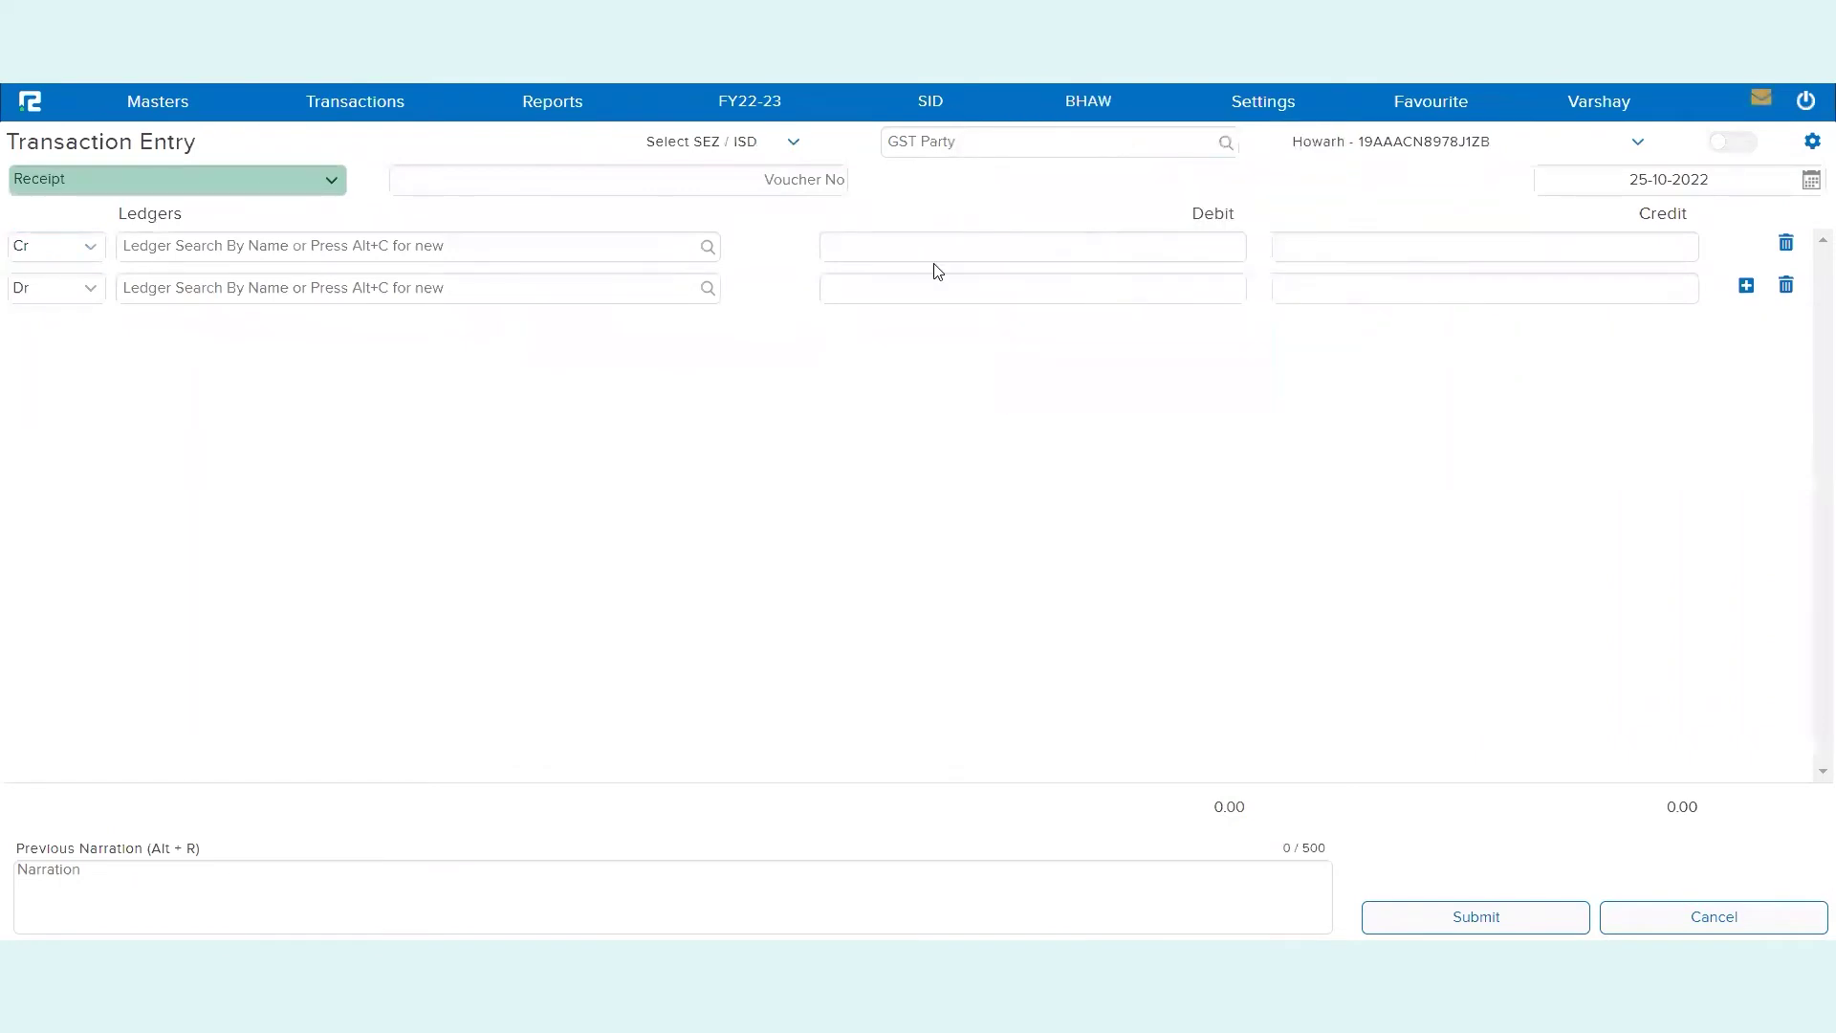
left_click(560, 120)
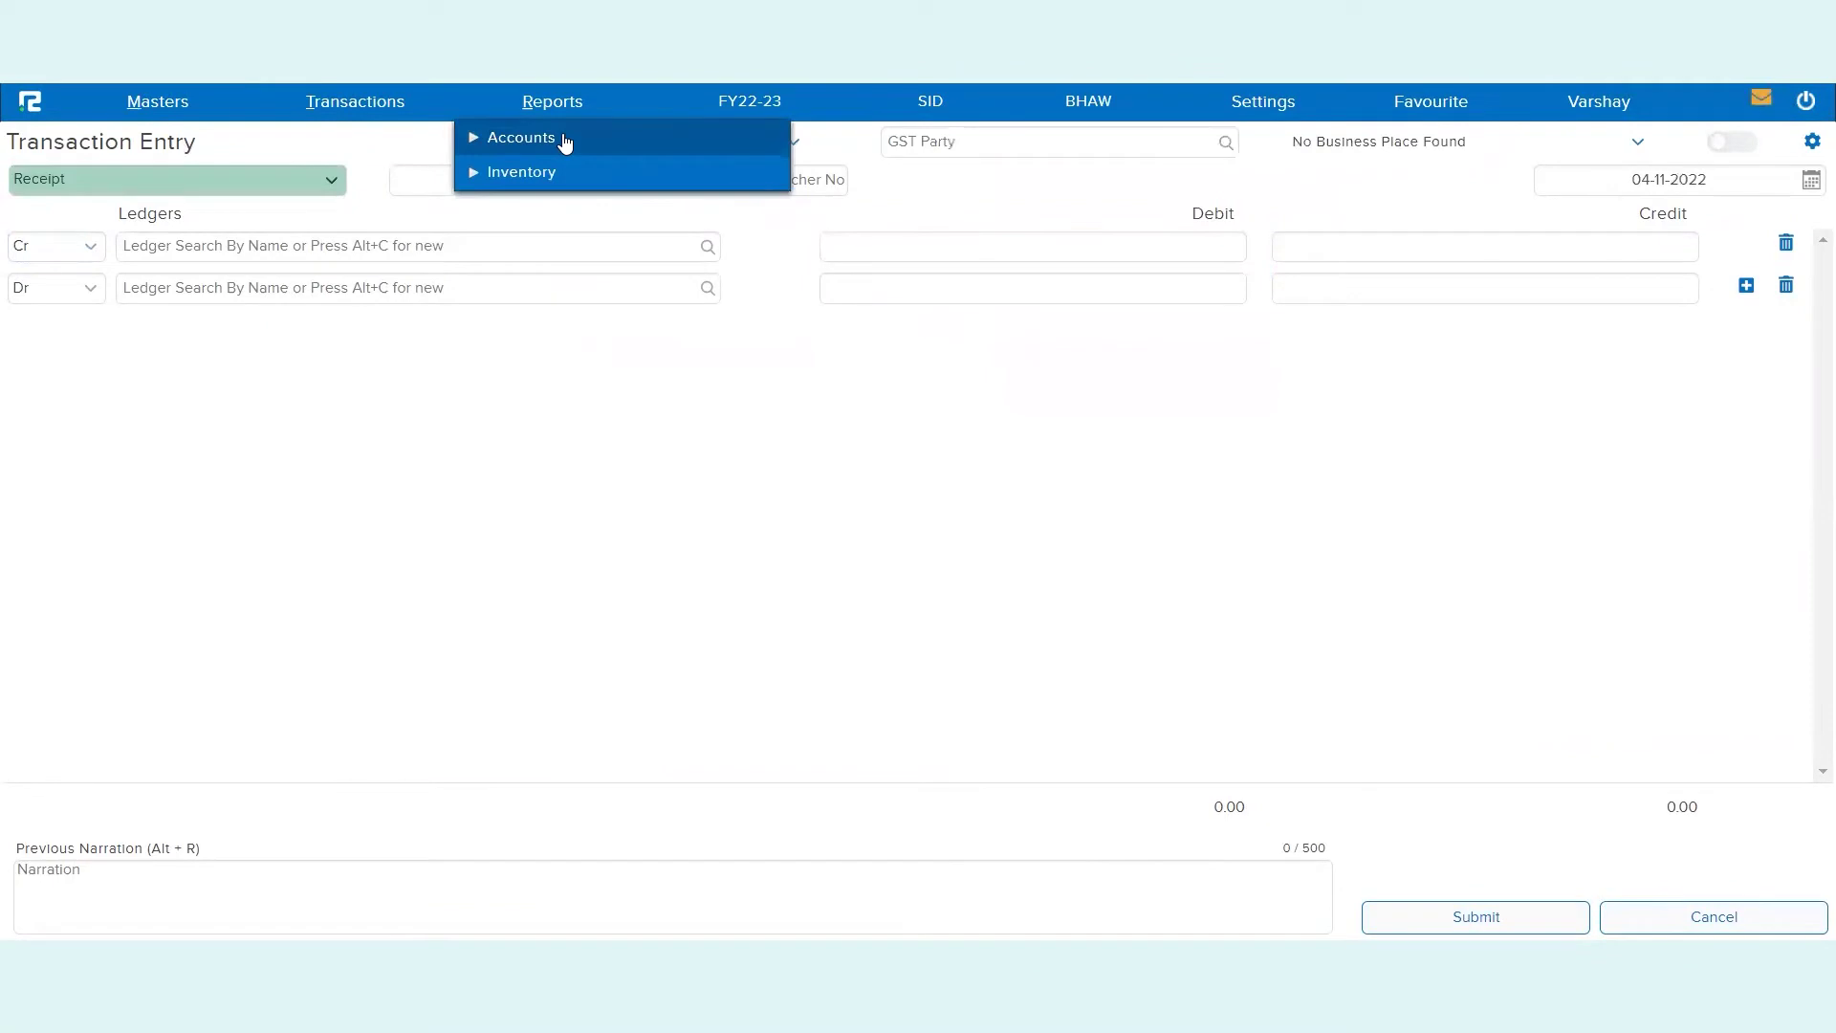
left_click(566, 140)
left_click(571, 227)
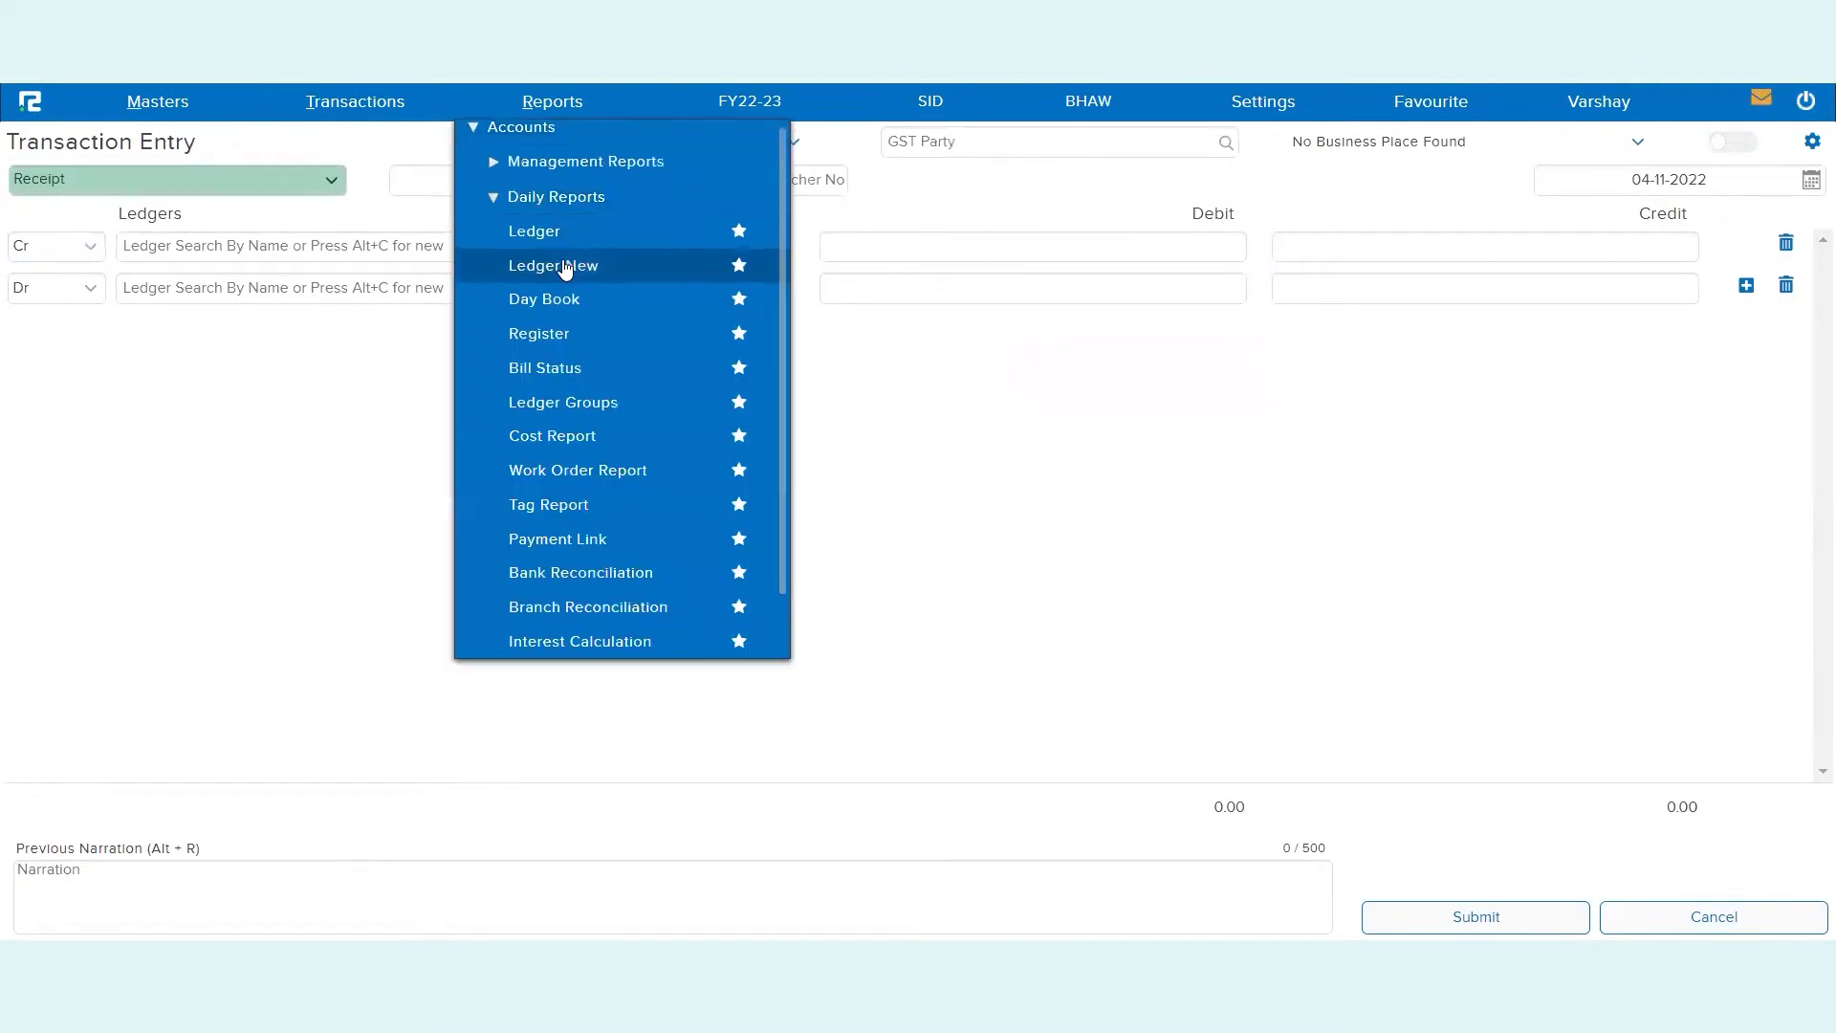
left_click(550, 311)
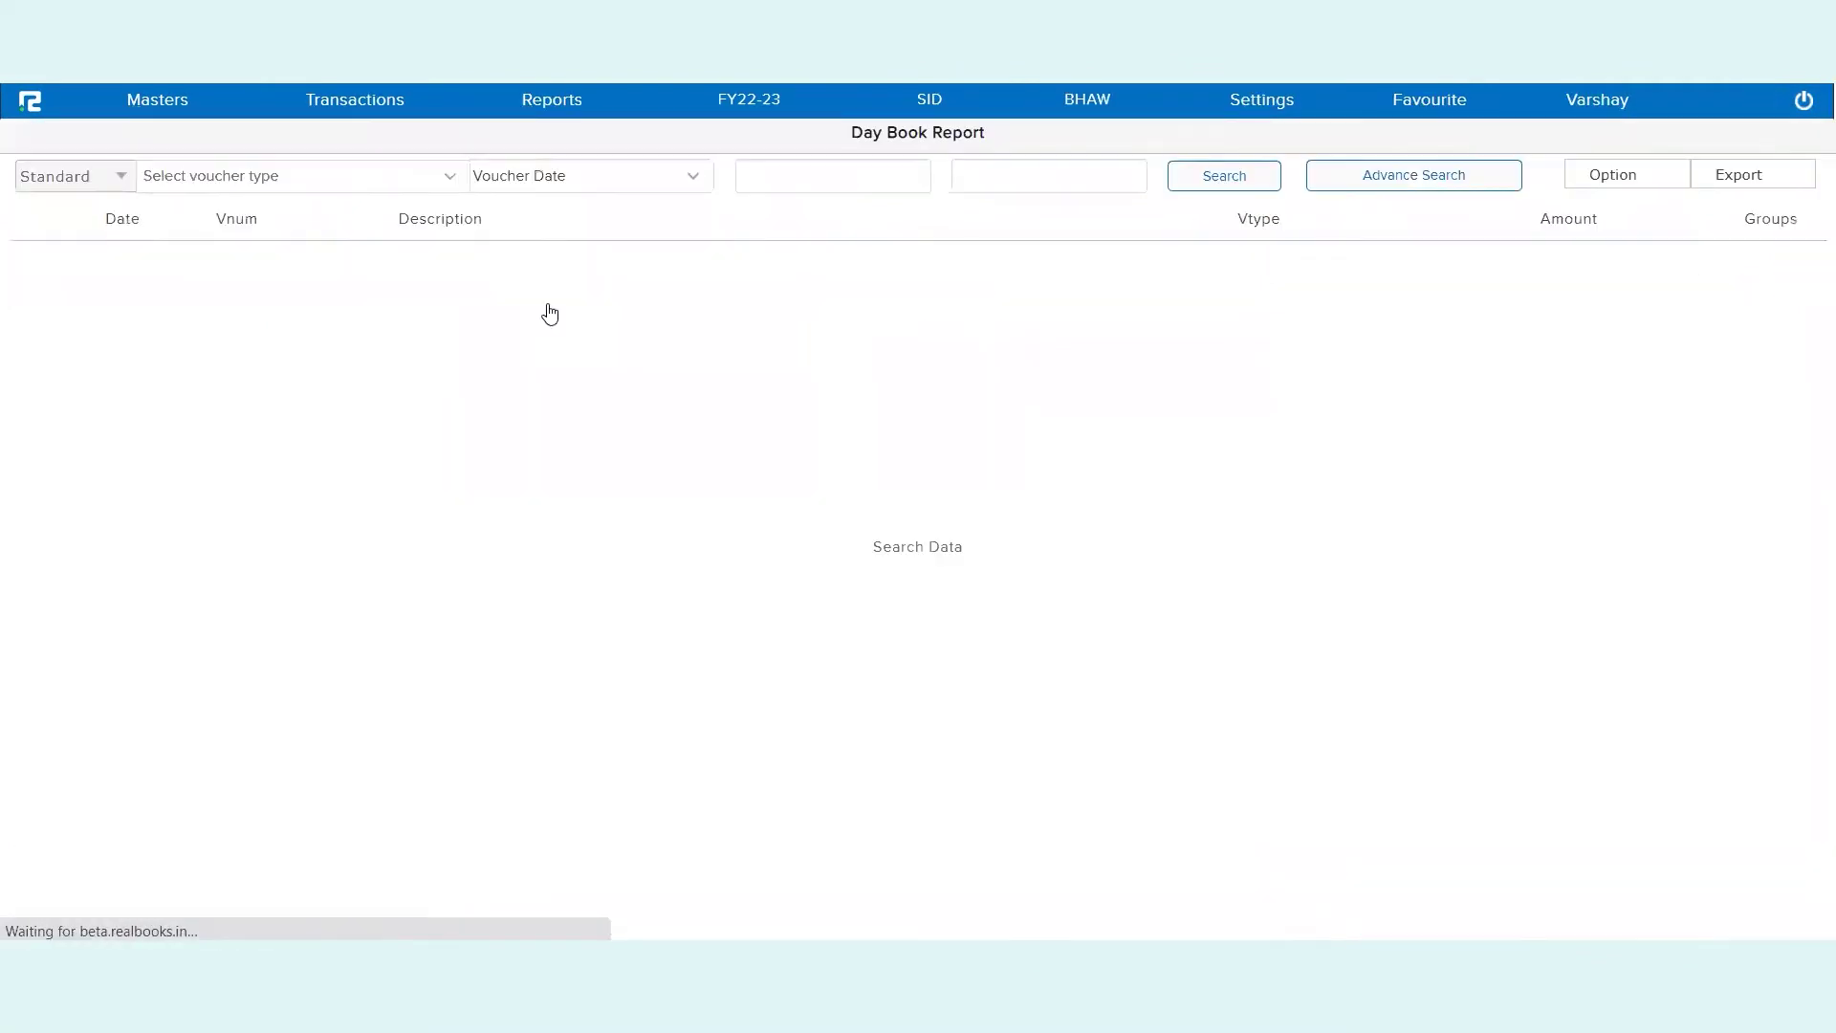
- Restrict the Day Book Report to the Receipt voucher type only
left_click(340, 186)
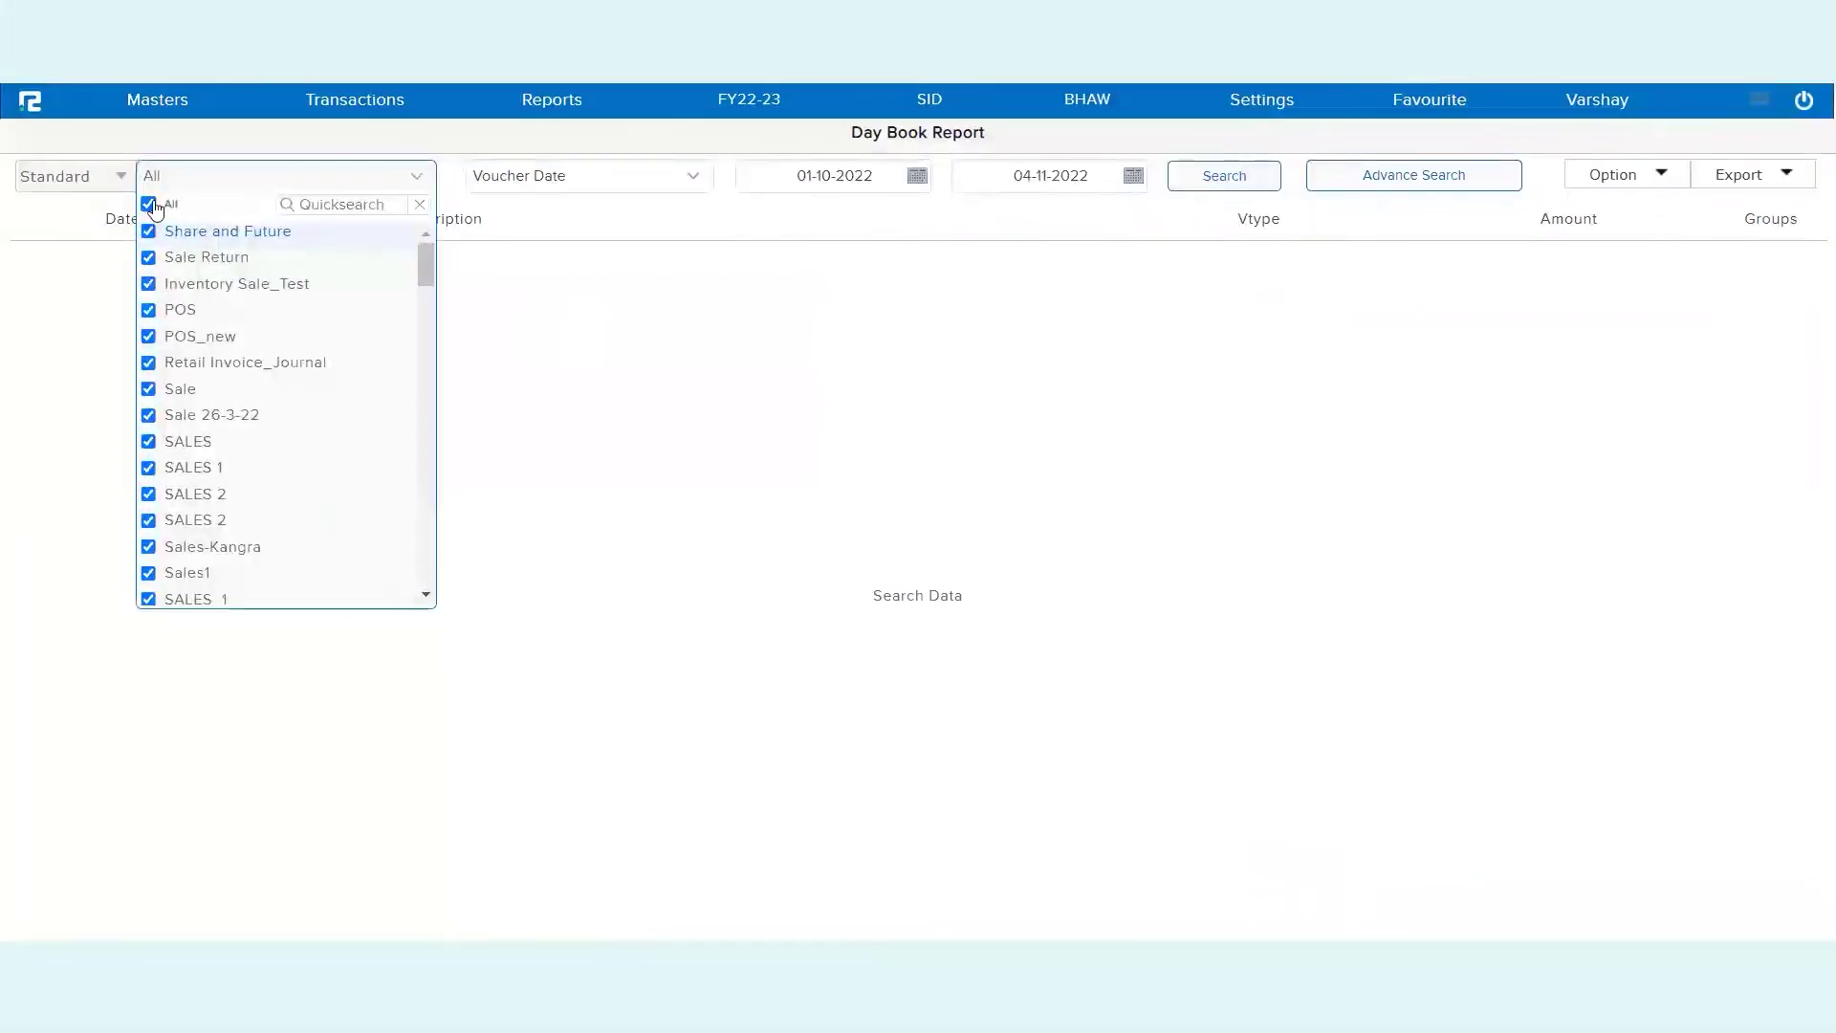
left_click(162, 208)
left_click(304, 198)
type("rece")
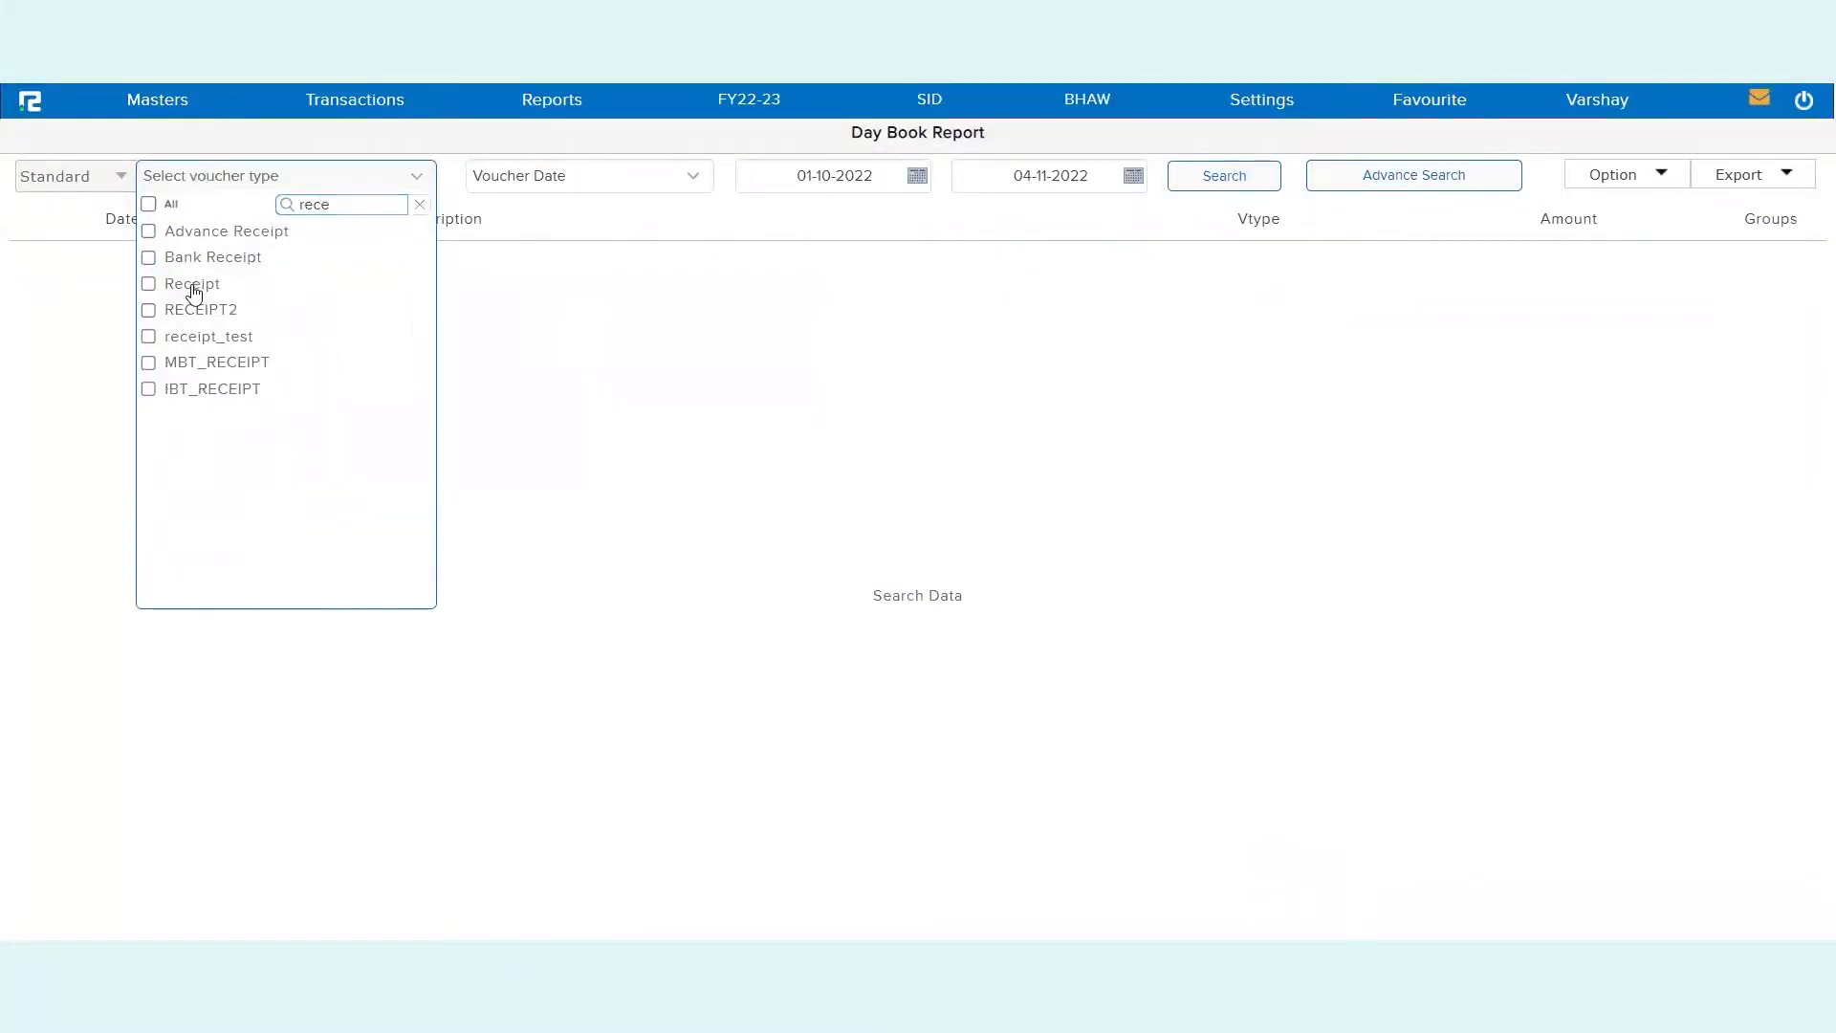
left_click(194, 287)
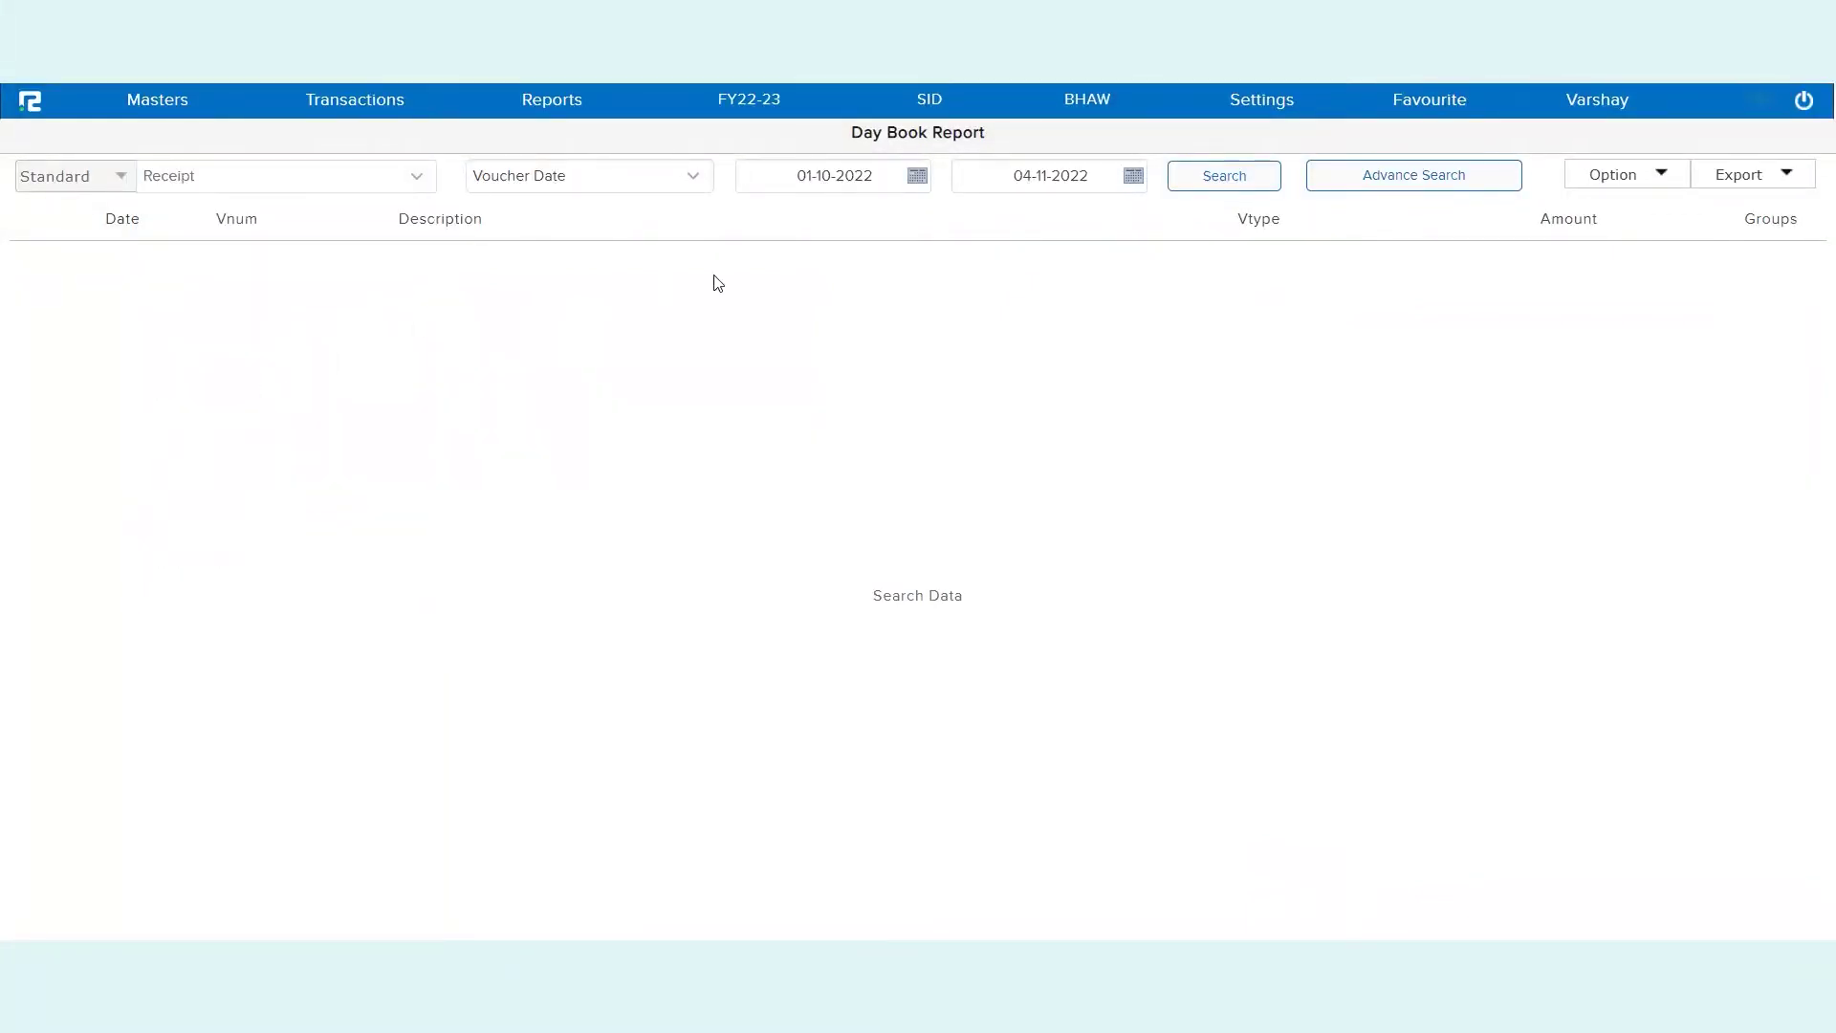
- Set the Day Book start date to 01-10-2022 and run the search
left_click(855, 182)
type("1")
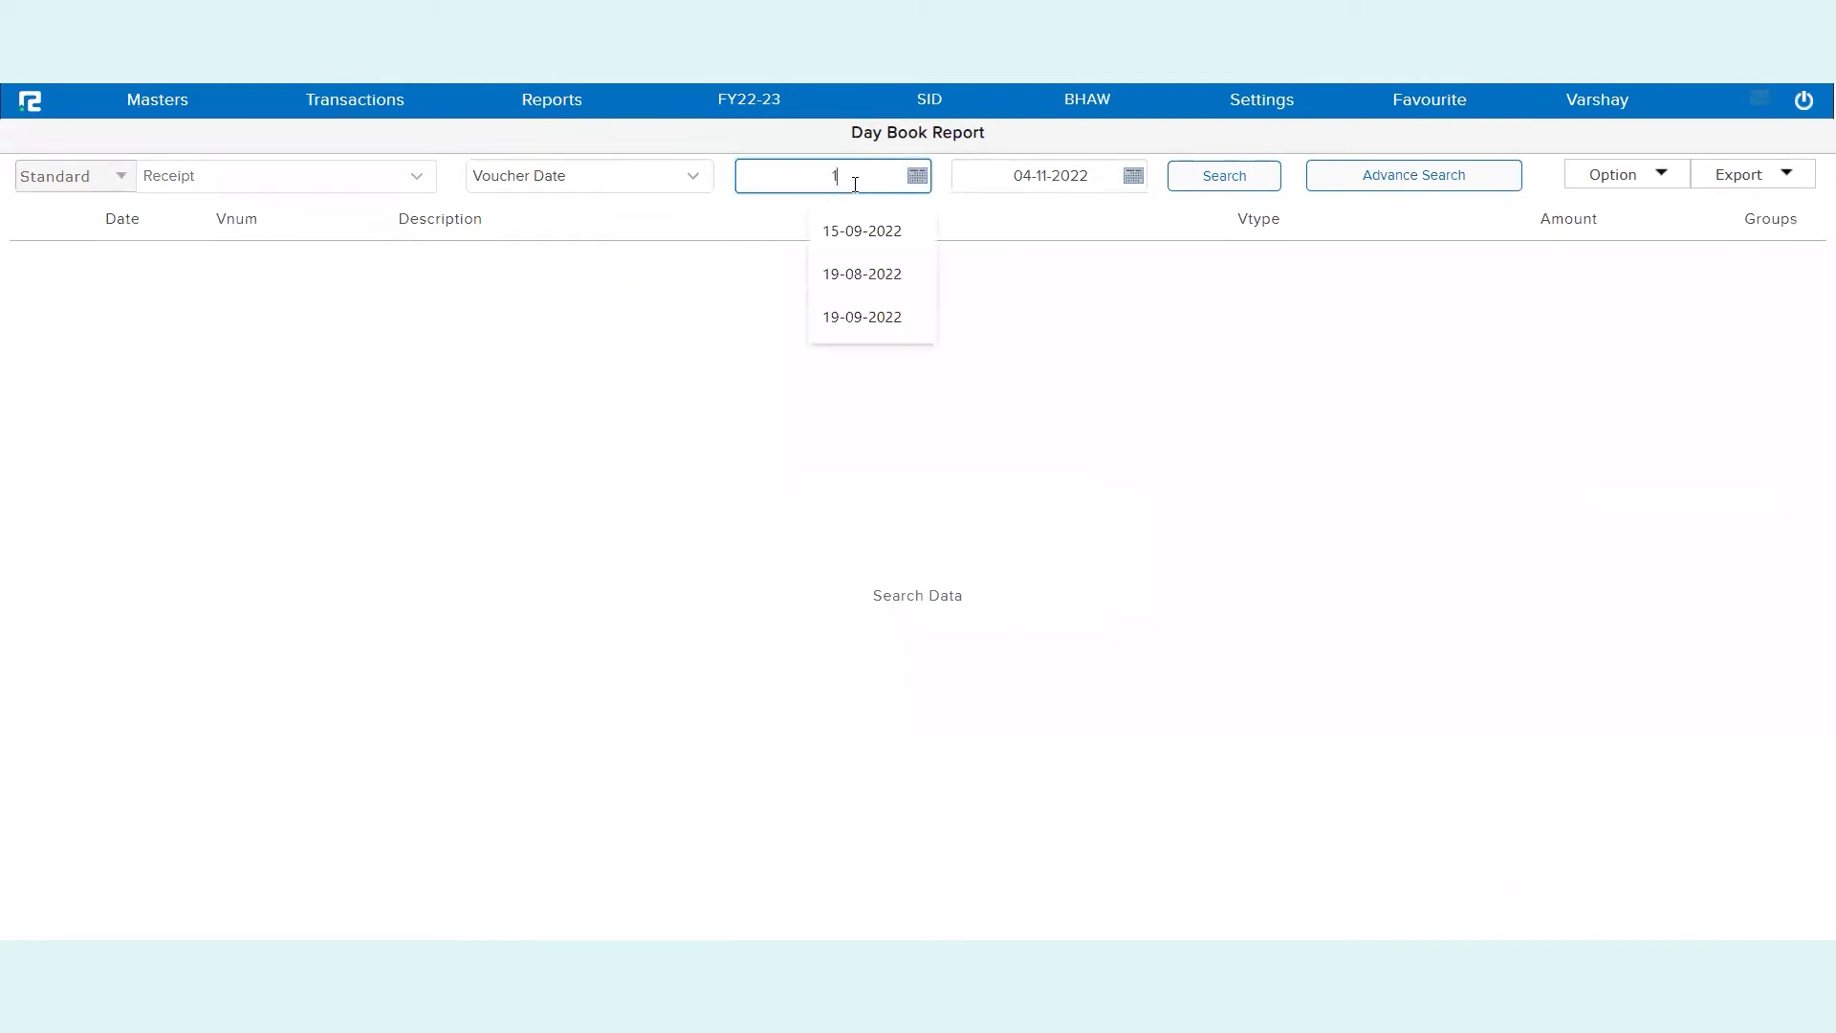
type("-10-2022")
key("Tab")
key("Return")
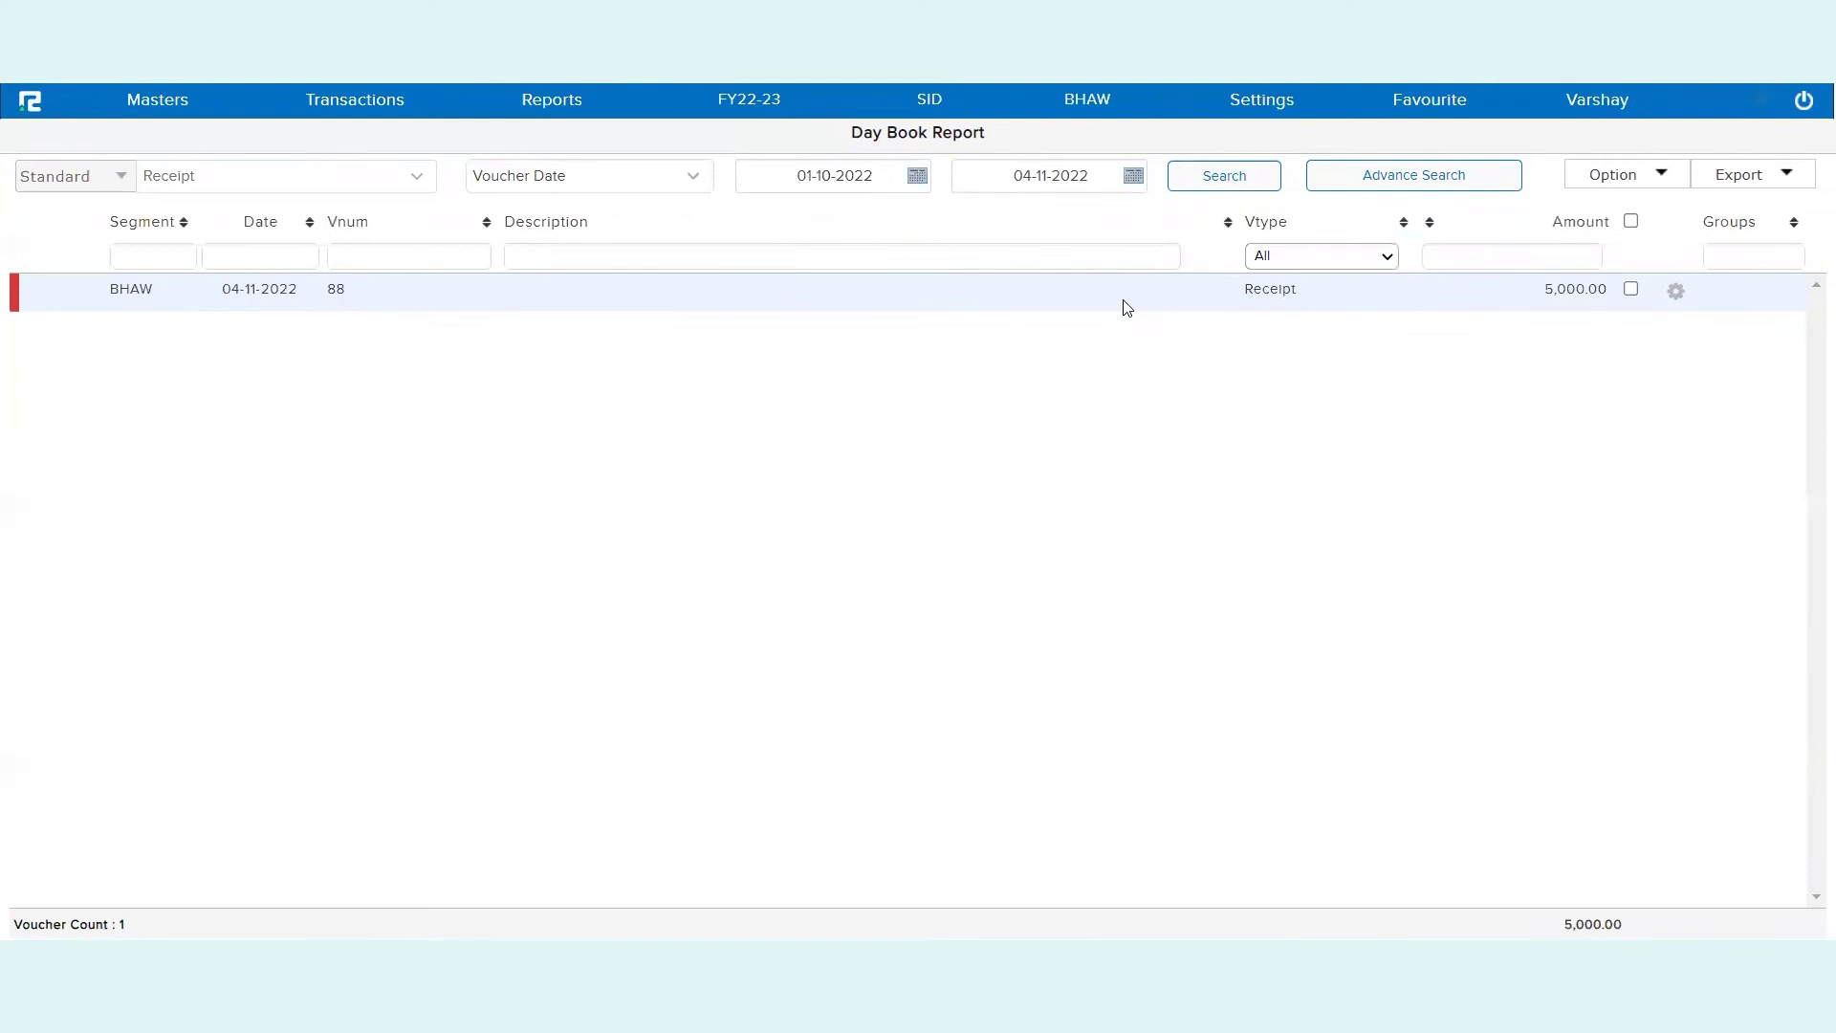
- Open Receipt voucher 88 for editing and try to submit it with the date changed to 02-11-2022
left_click(1245, 291)
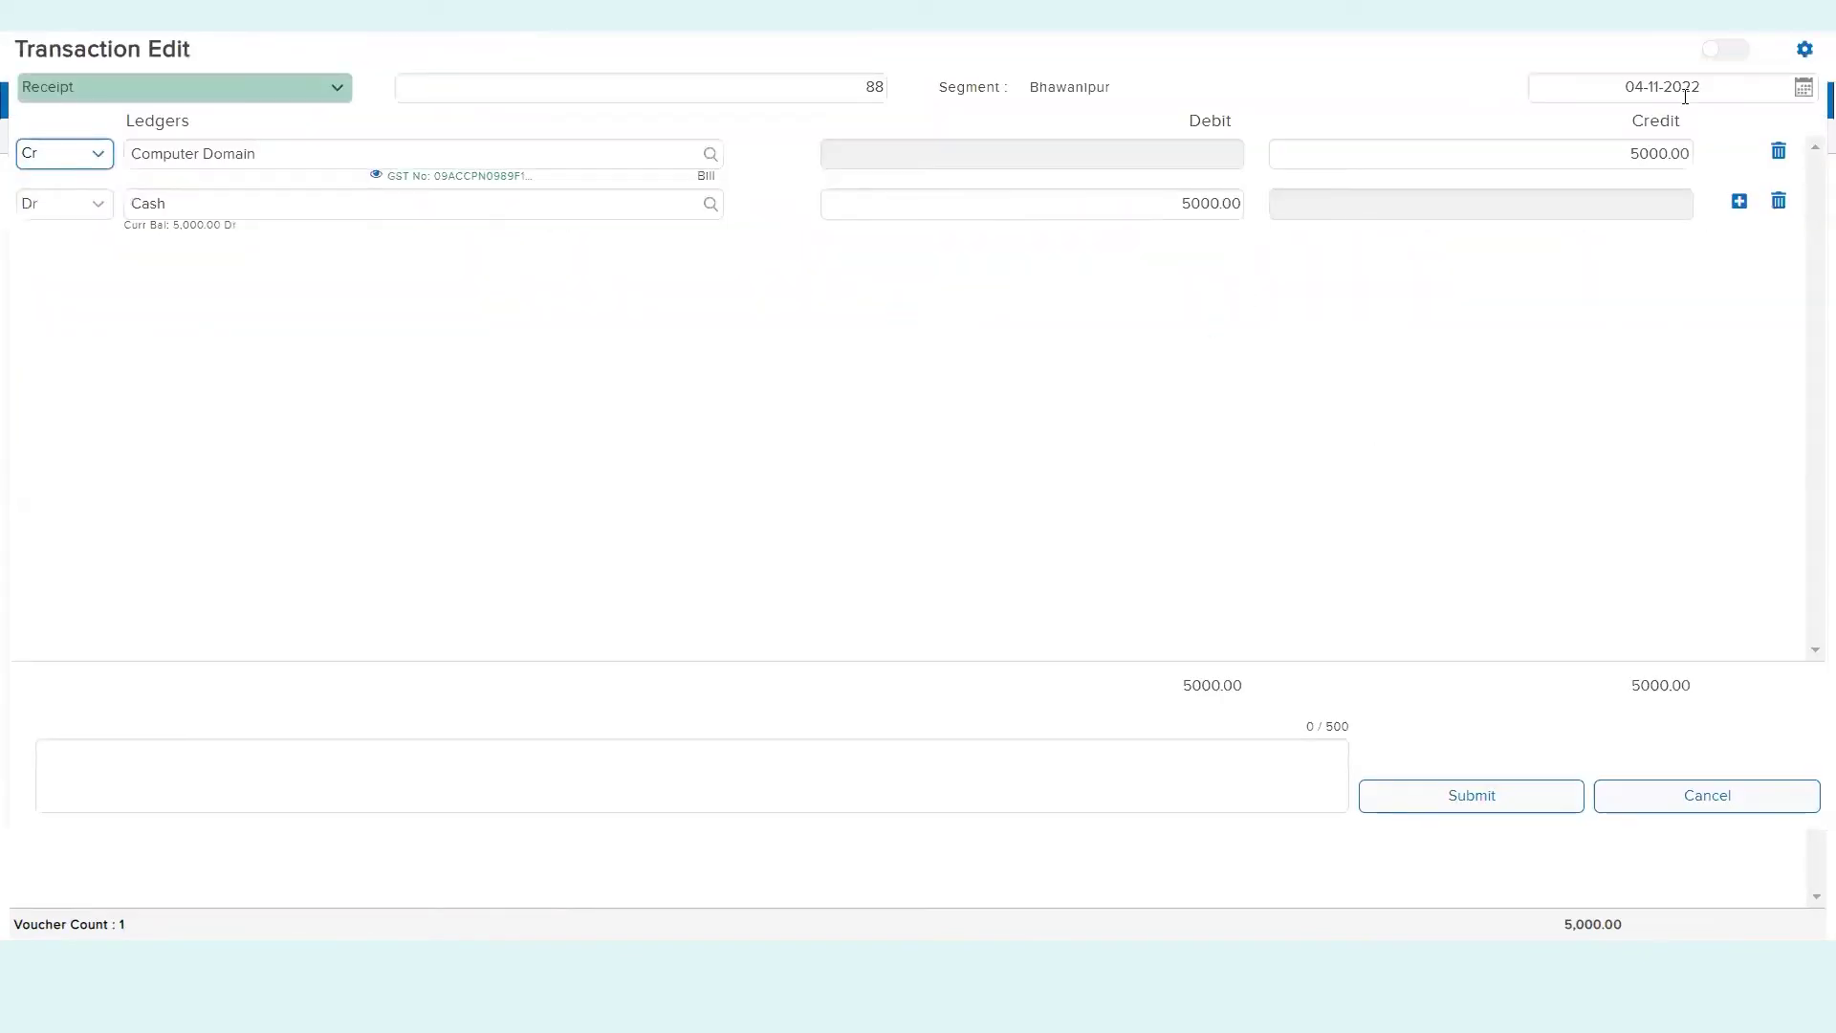
double_click(1656, 87)
key("ctrl+a")
type("2-*")
key("BackSpace")
type("11-2022")
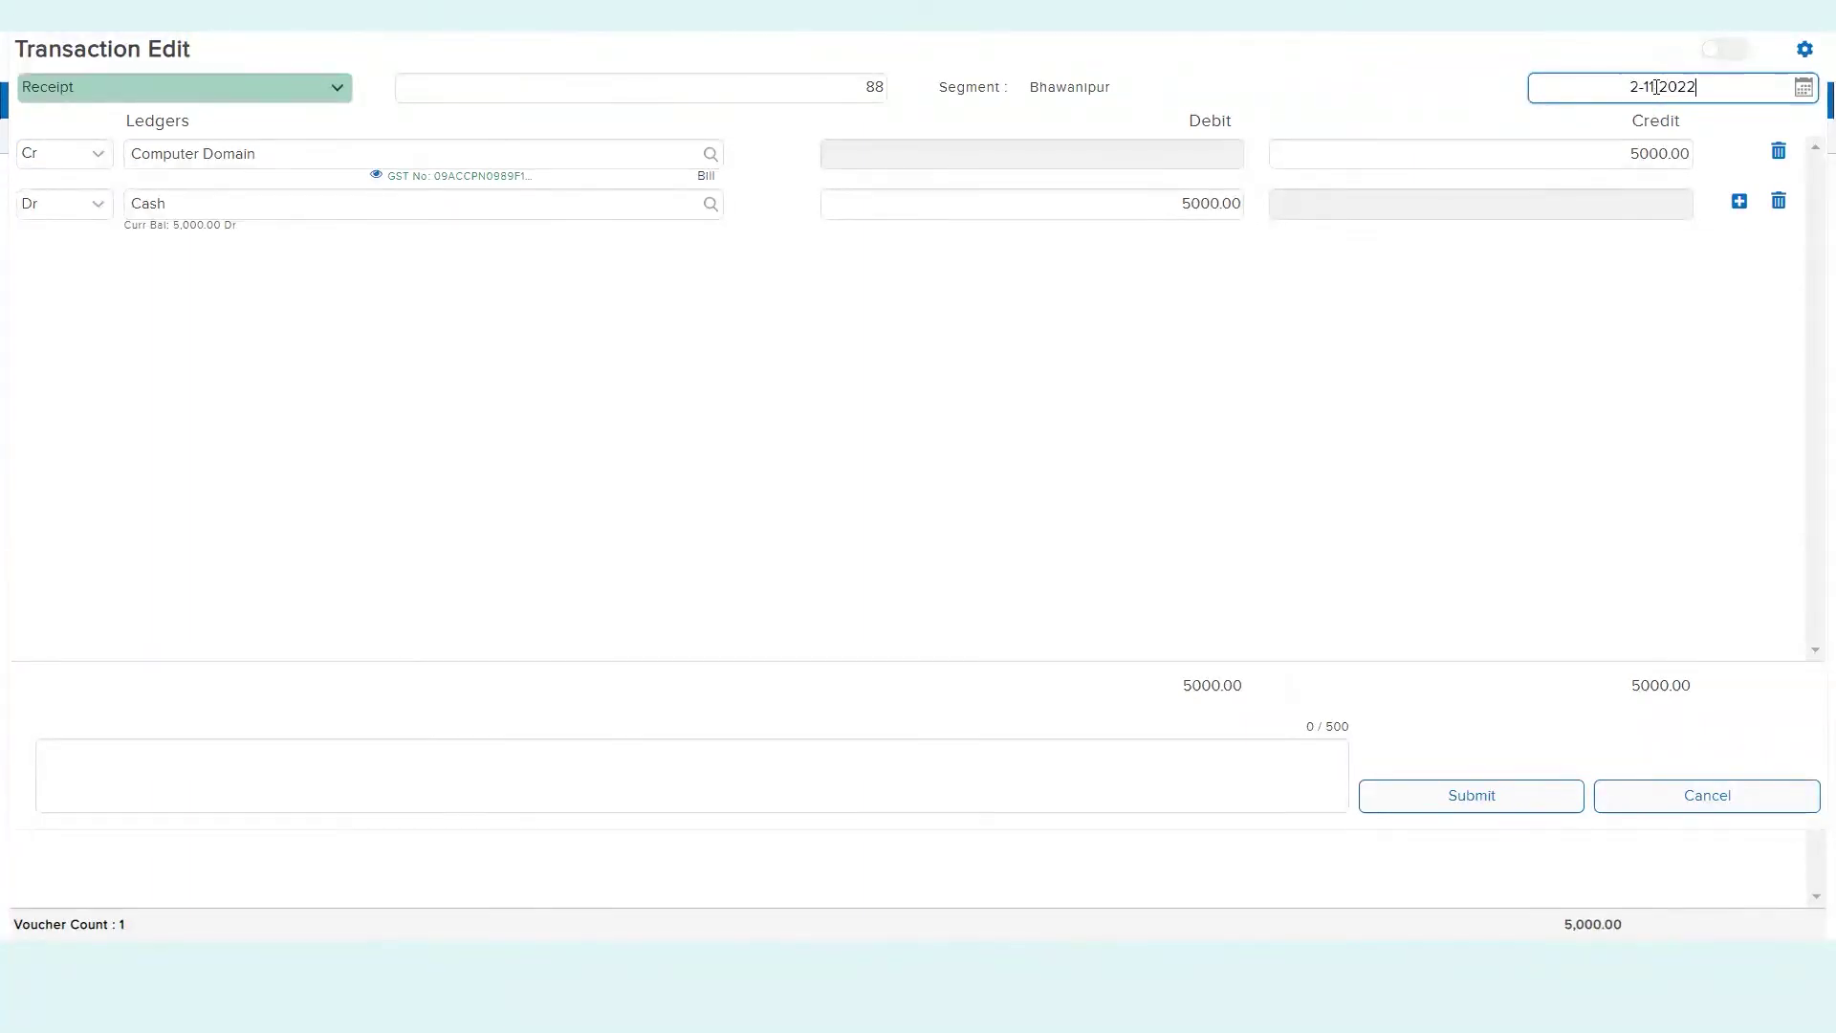
key("Tab")
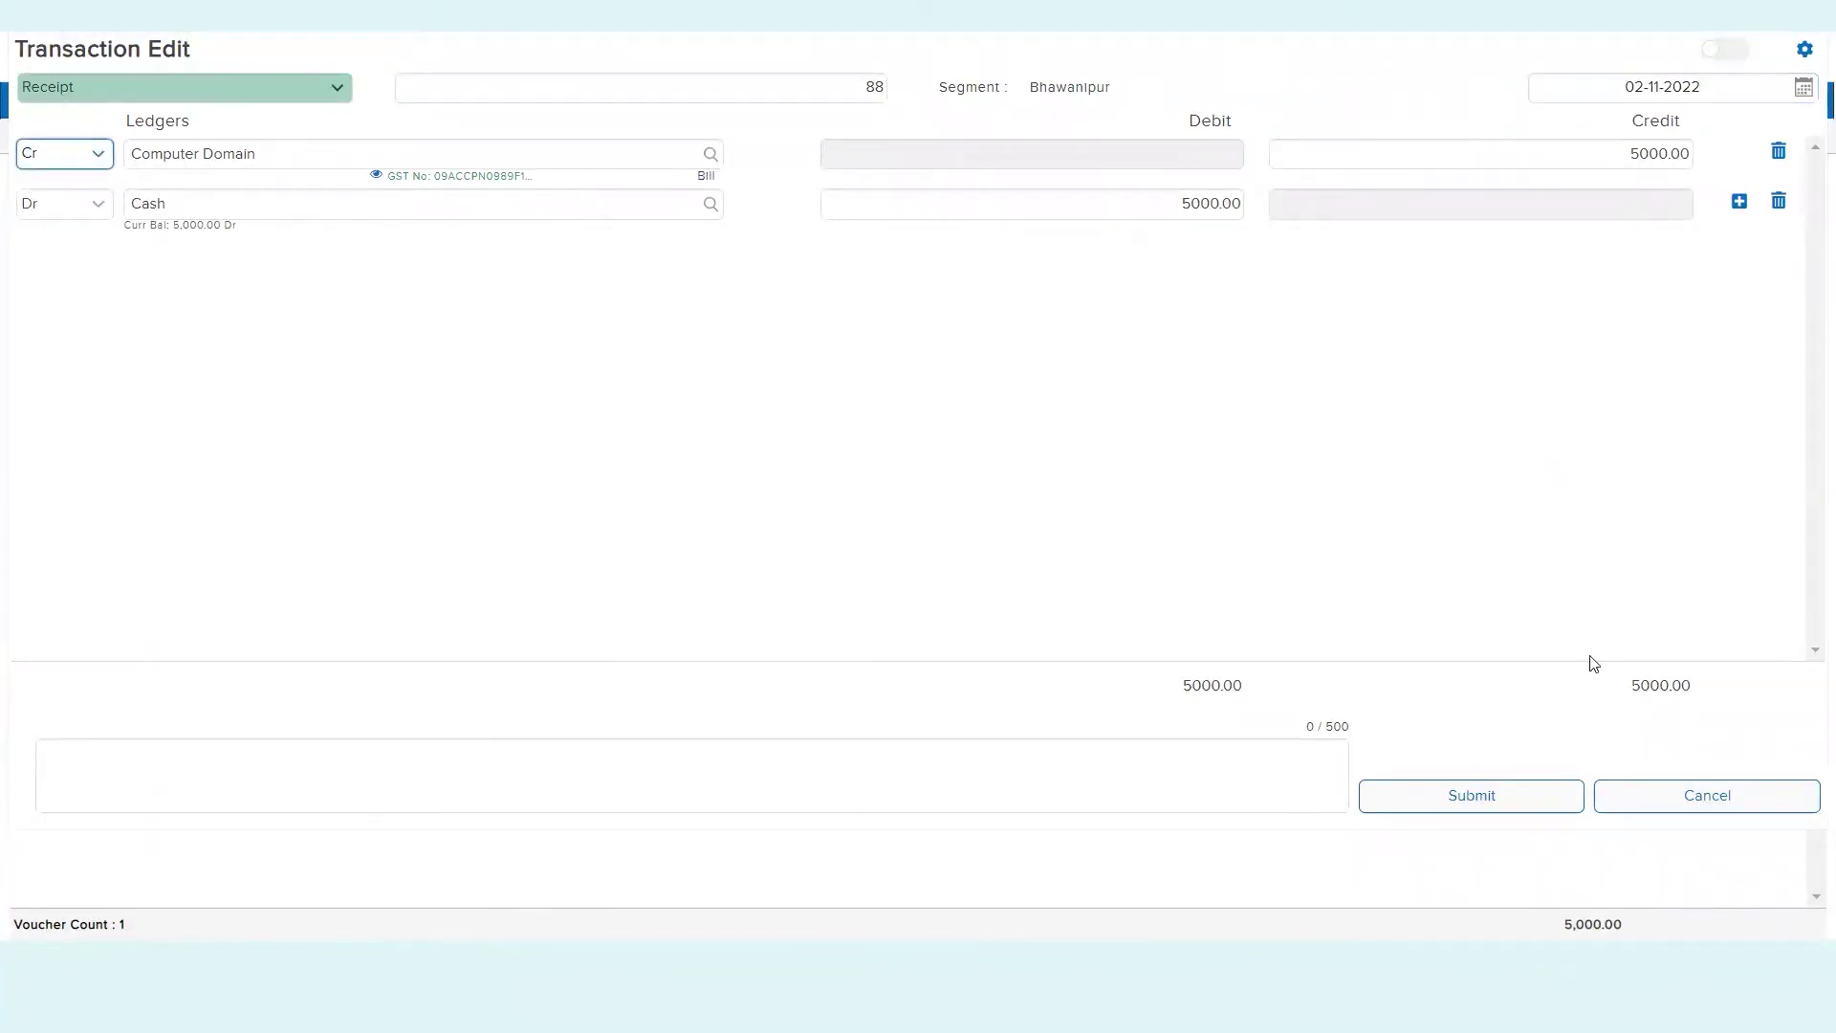
left_click(1526, 788)
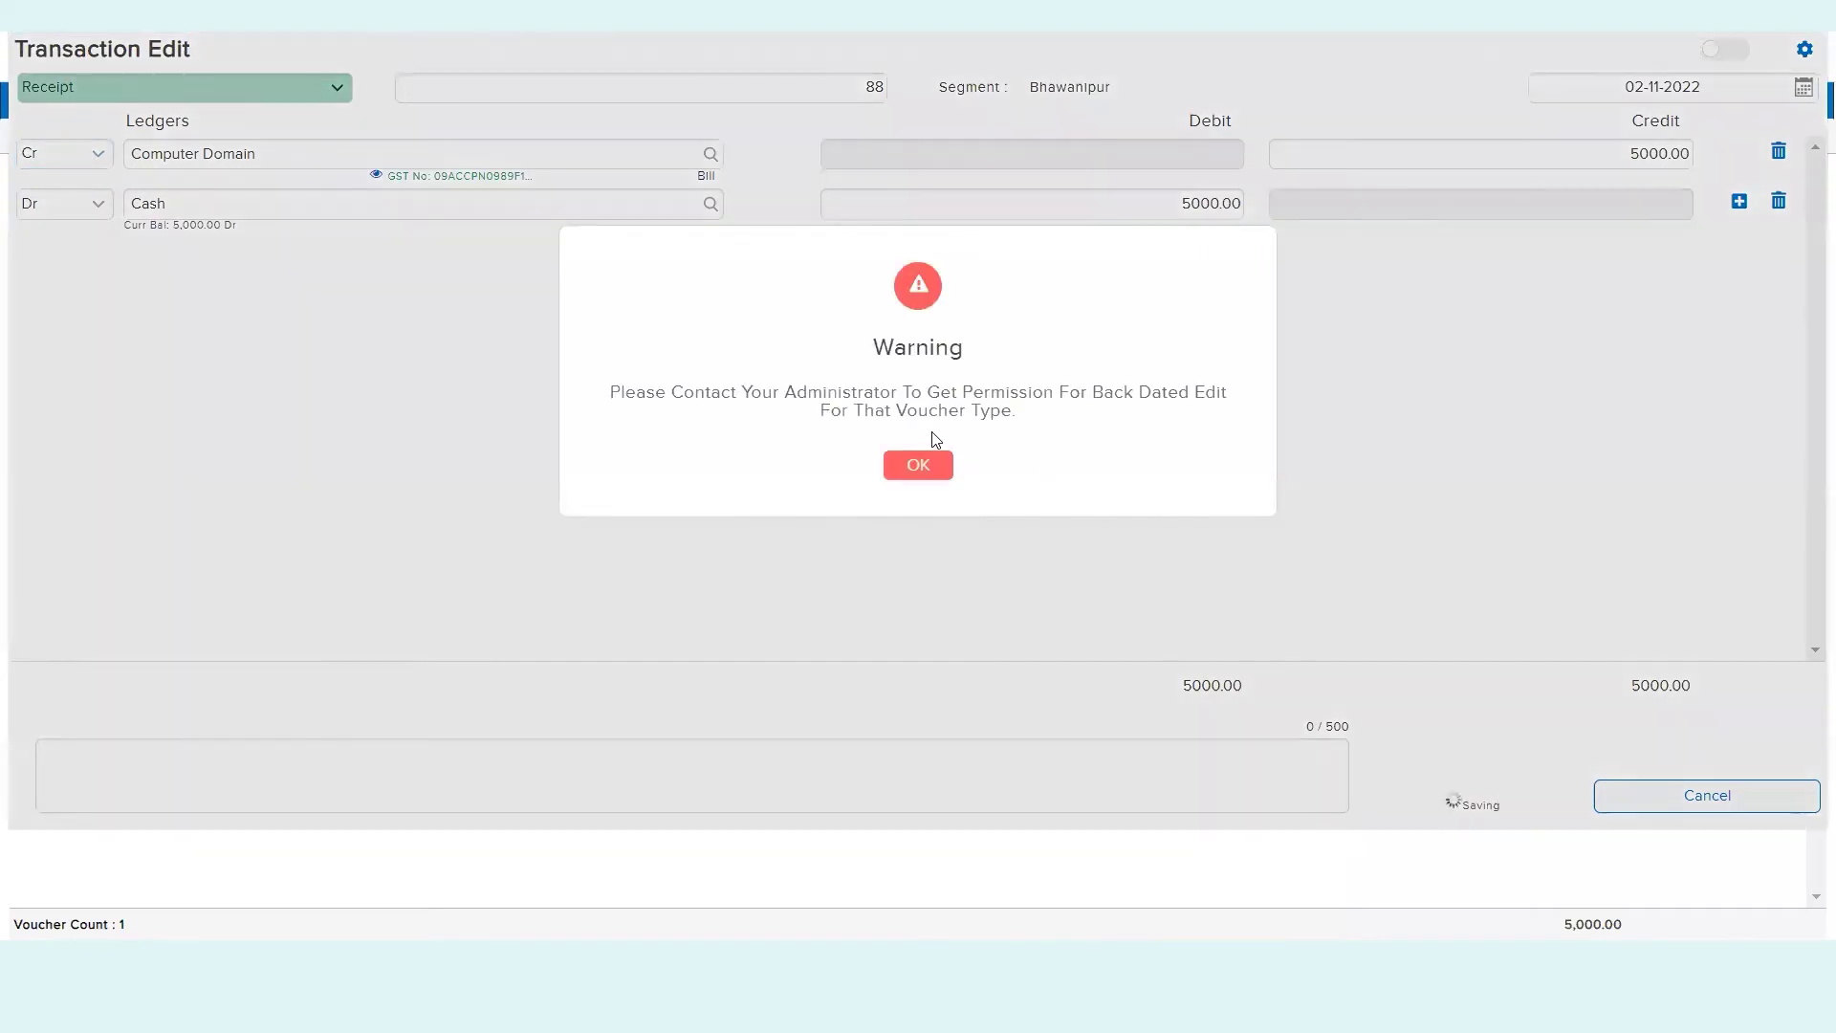
triple_click(932, 430)
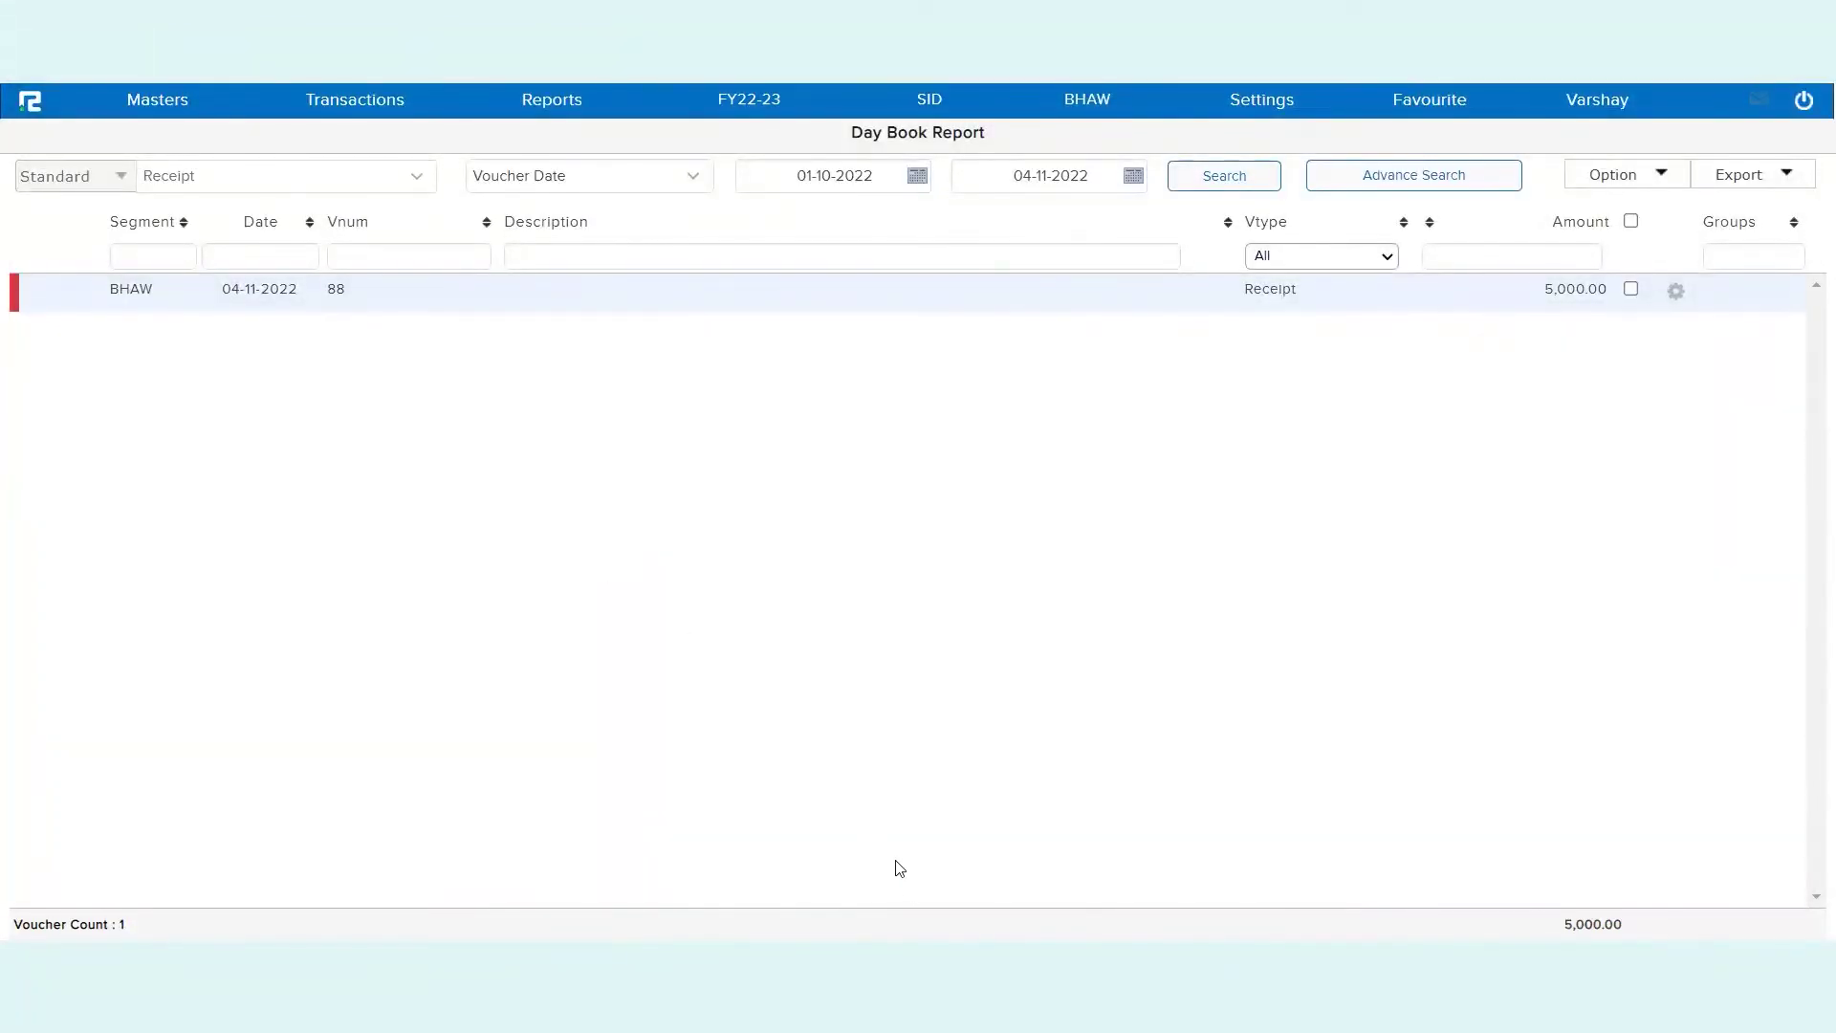
- Close the Update Vtype Master window and switch to the admin's Voucher Type Edit list
mouse_move(947, 956)
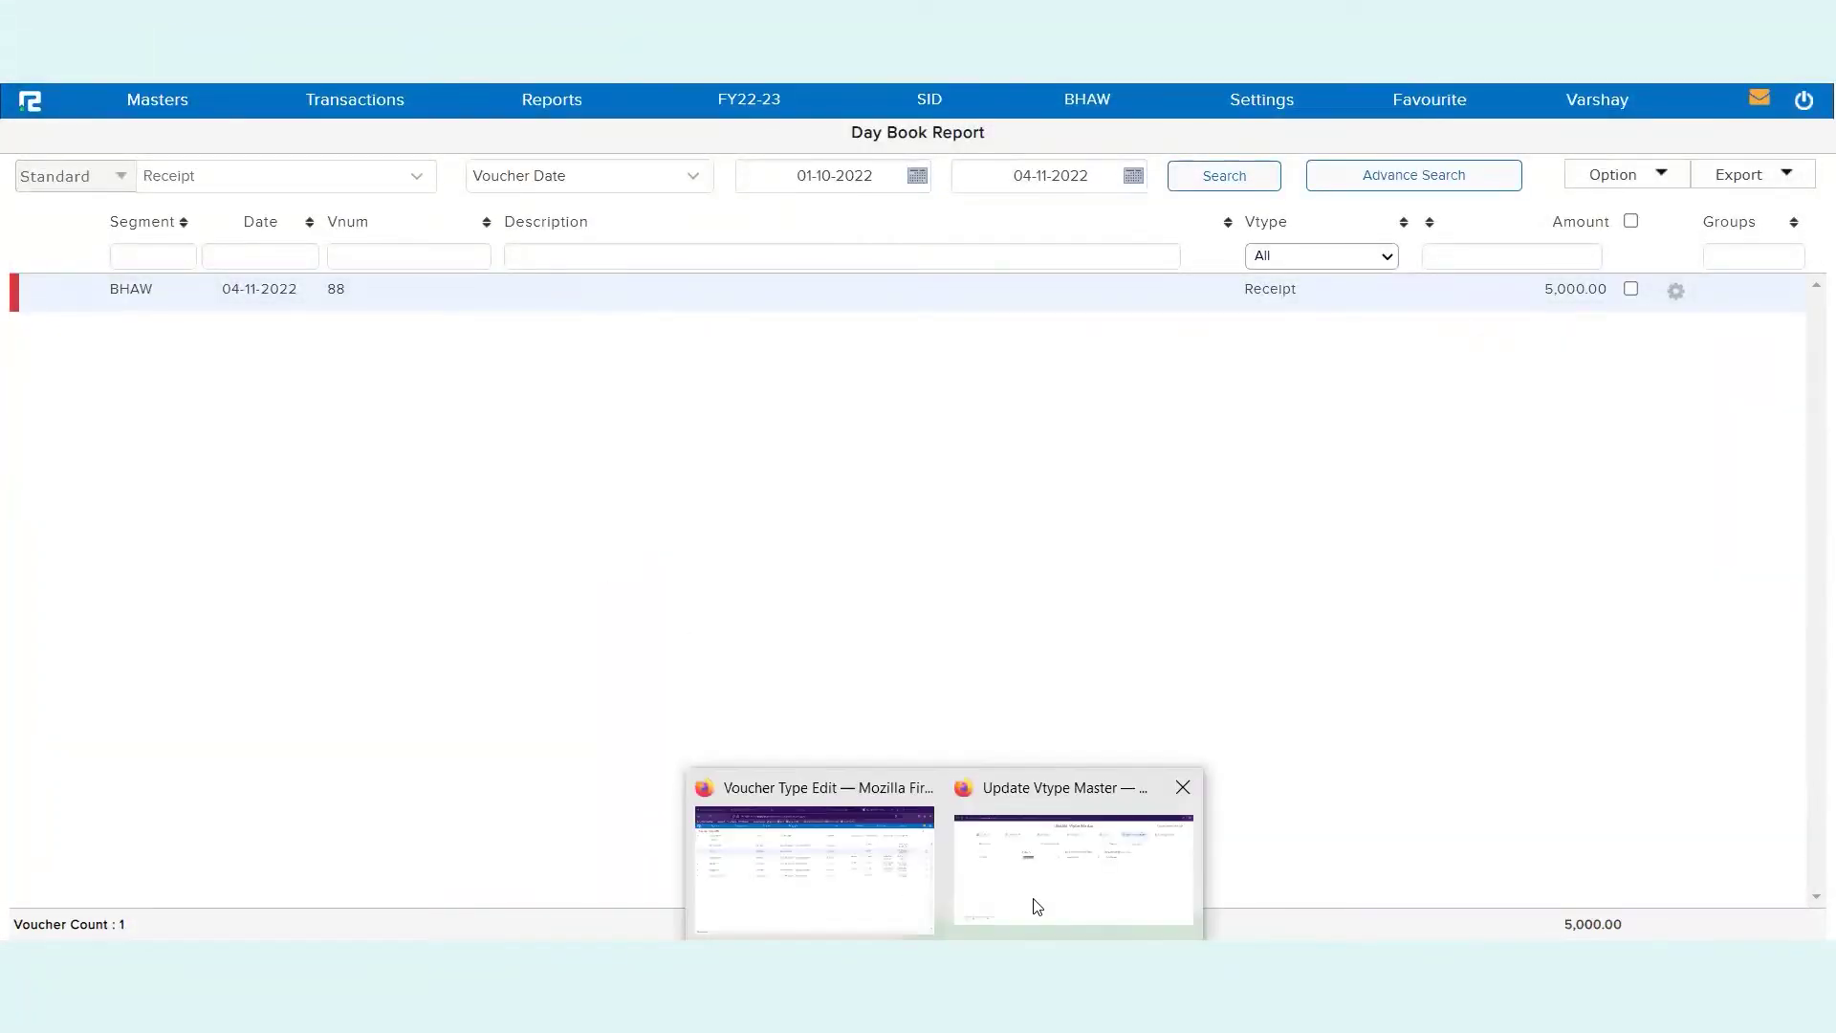
left_click(1185, 785)
left_click(942, 851)
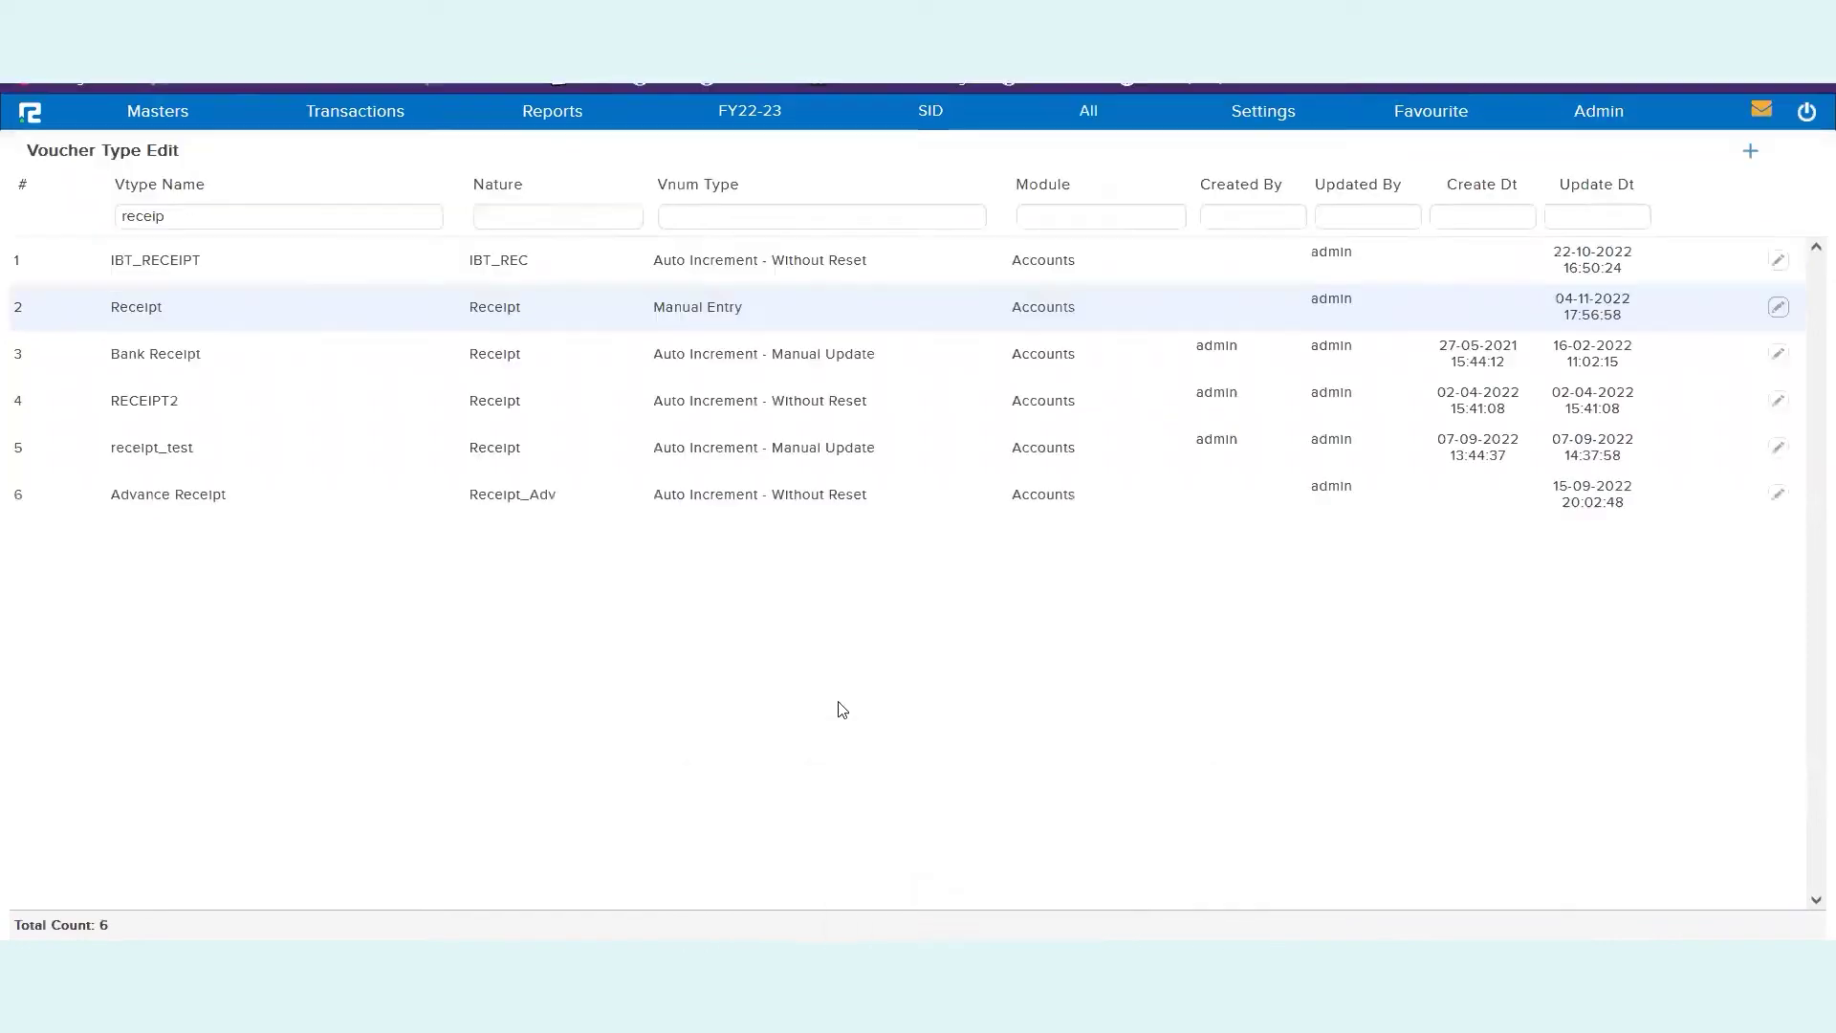
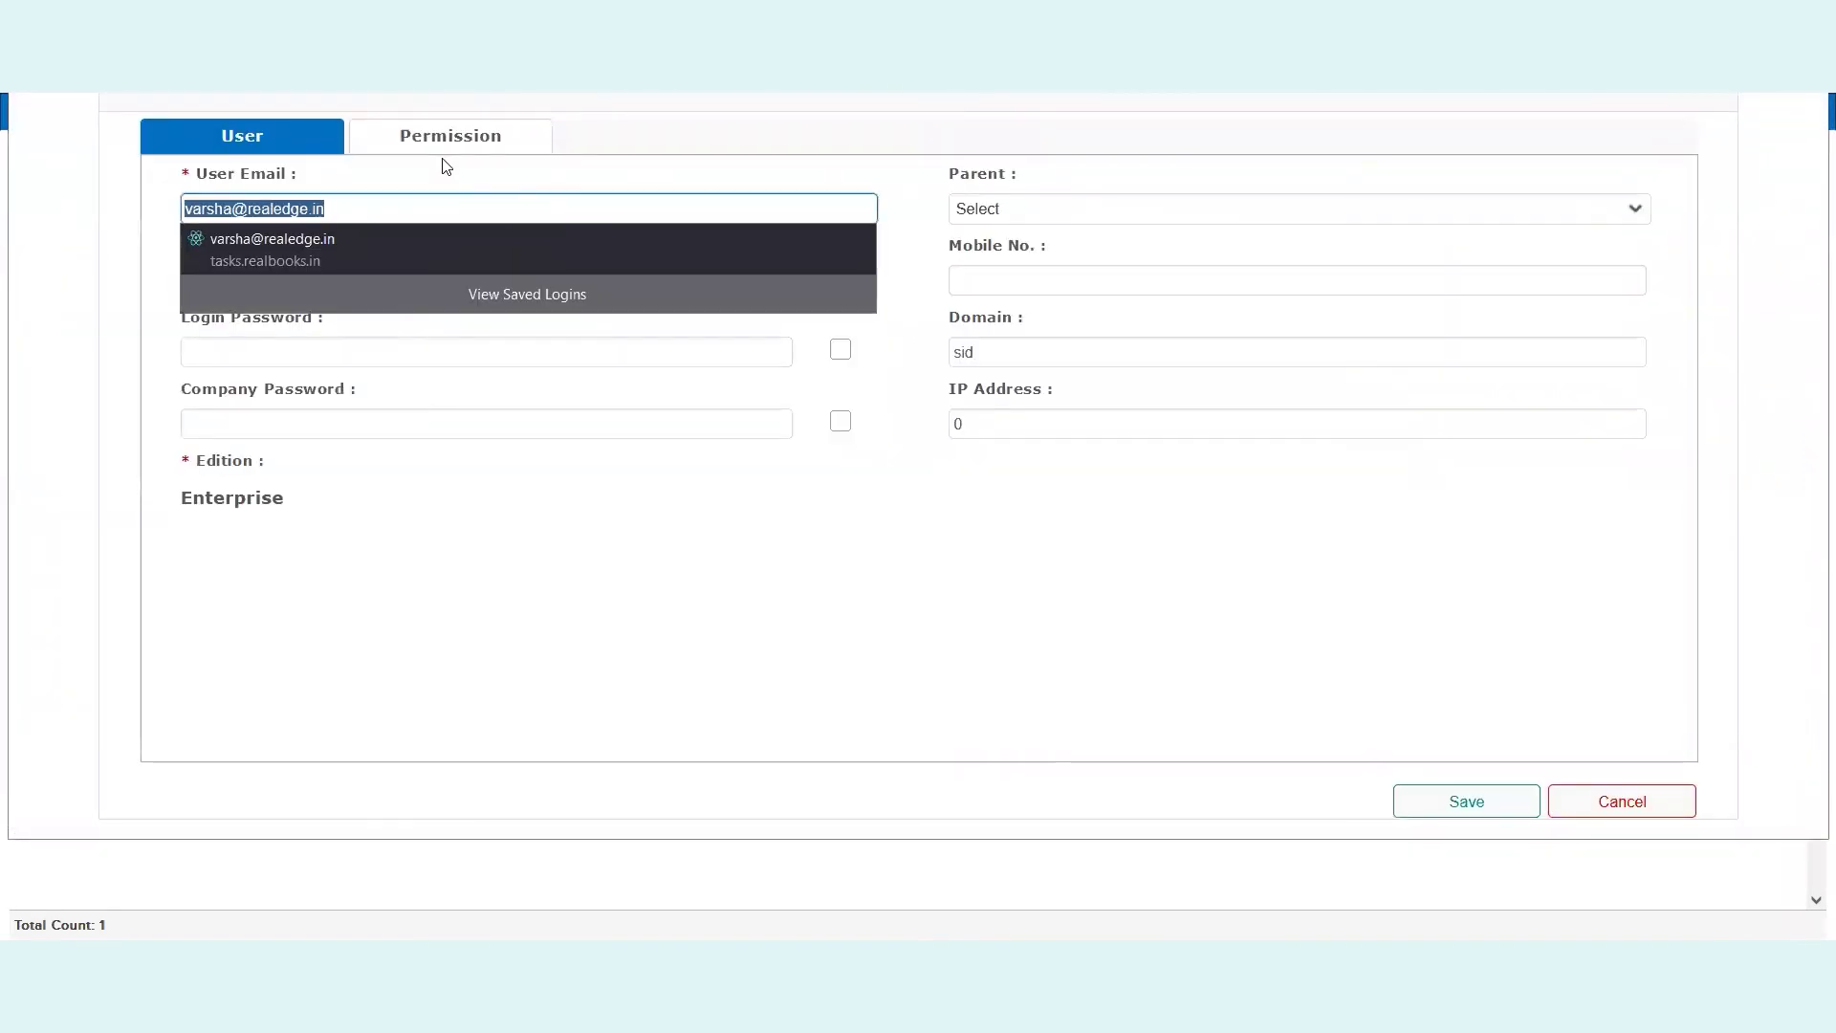
- Open the restricted user's permissions for Demo Solutions Pvt. Ltd. and set Back Dated Edit to Limited Days with 0 days
left_click(433, 136)
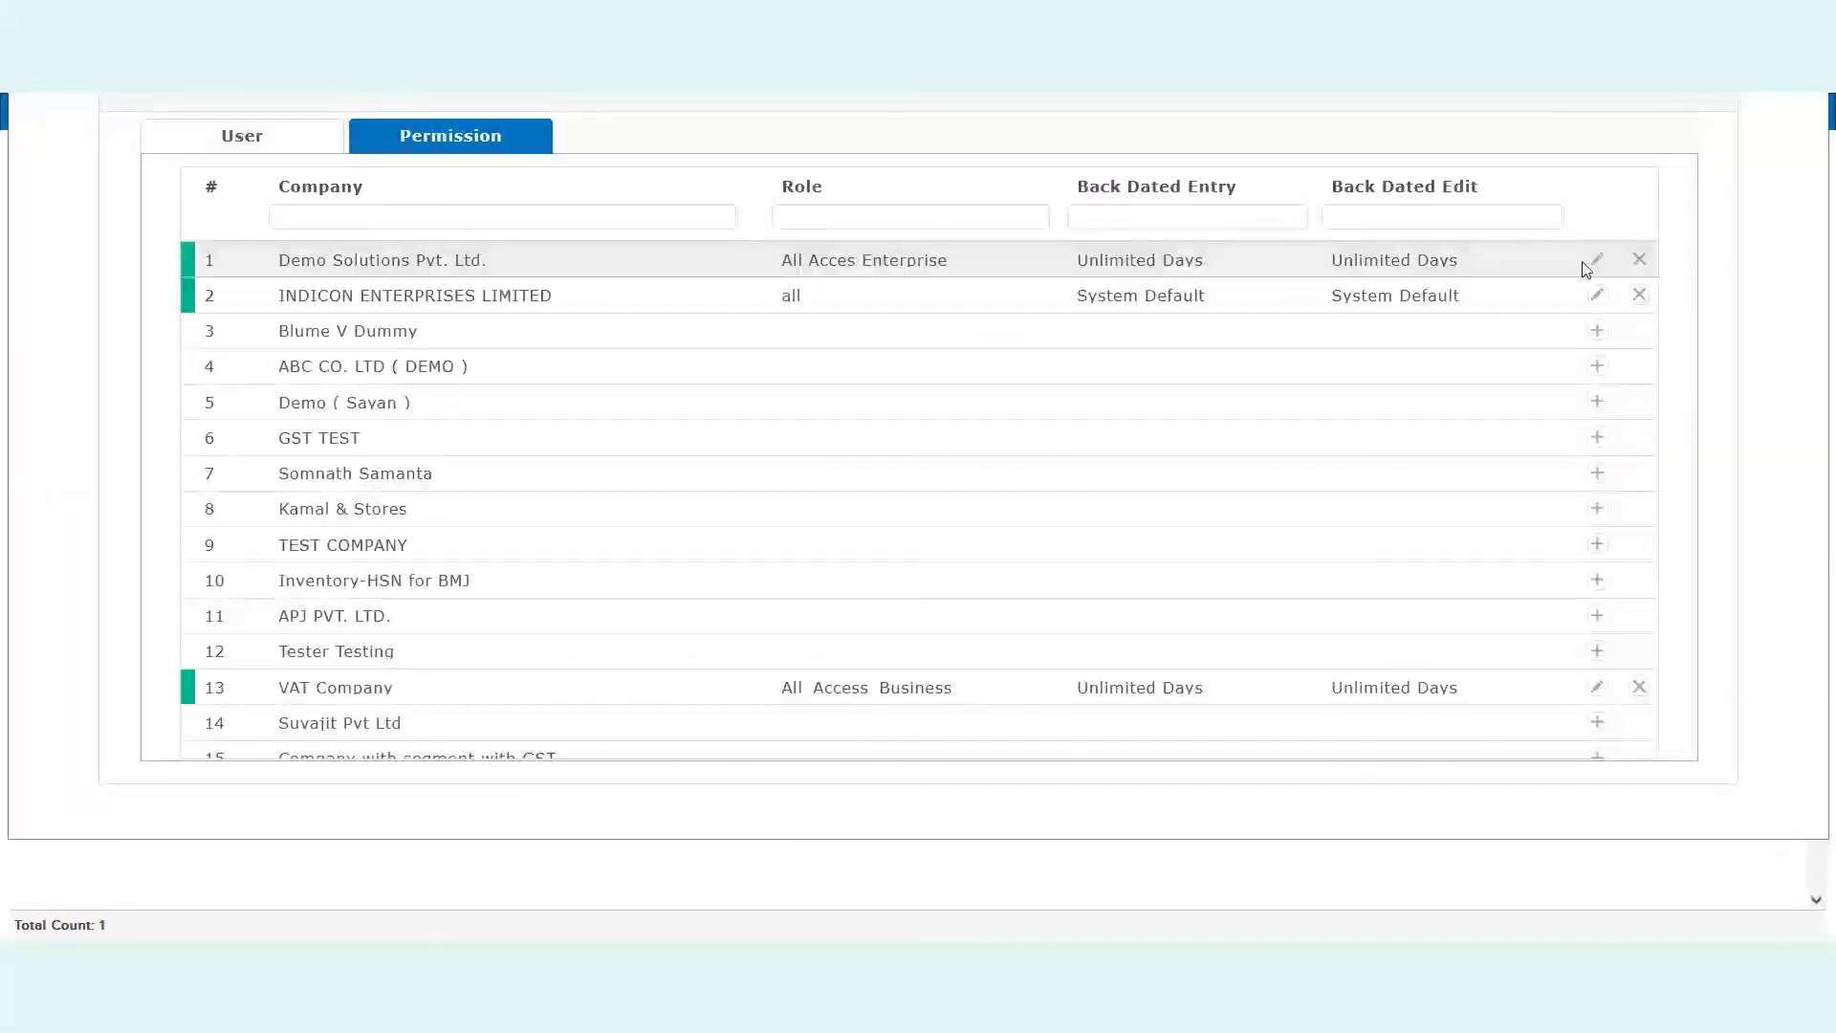
left_click(1596, 259)
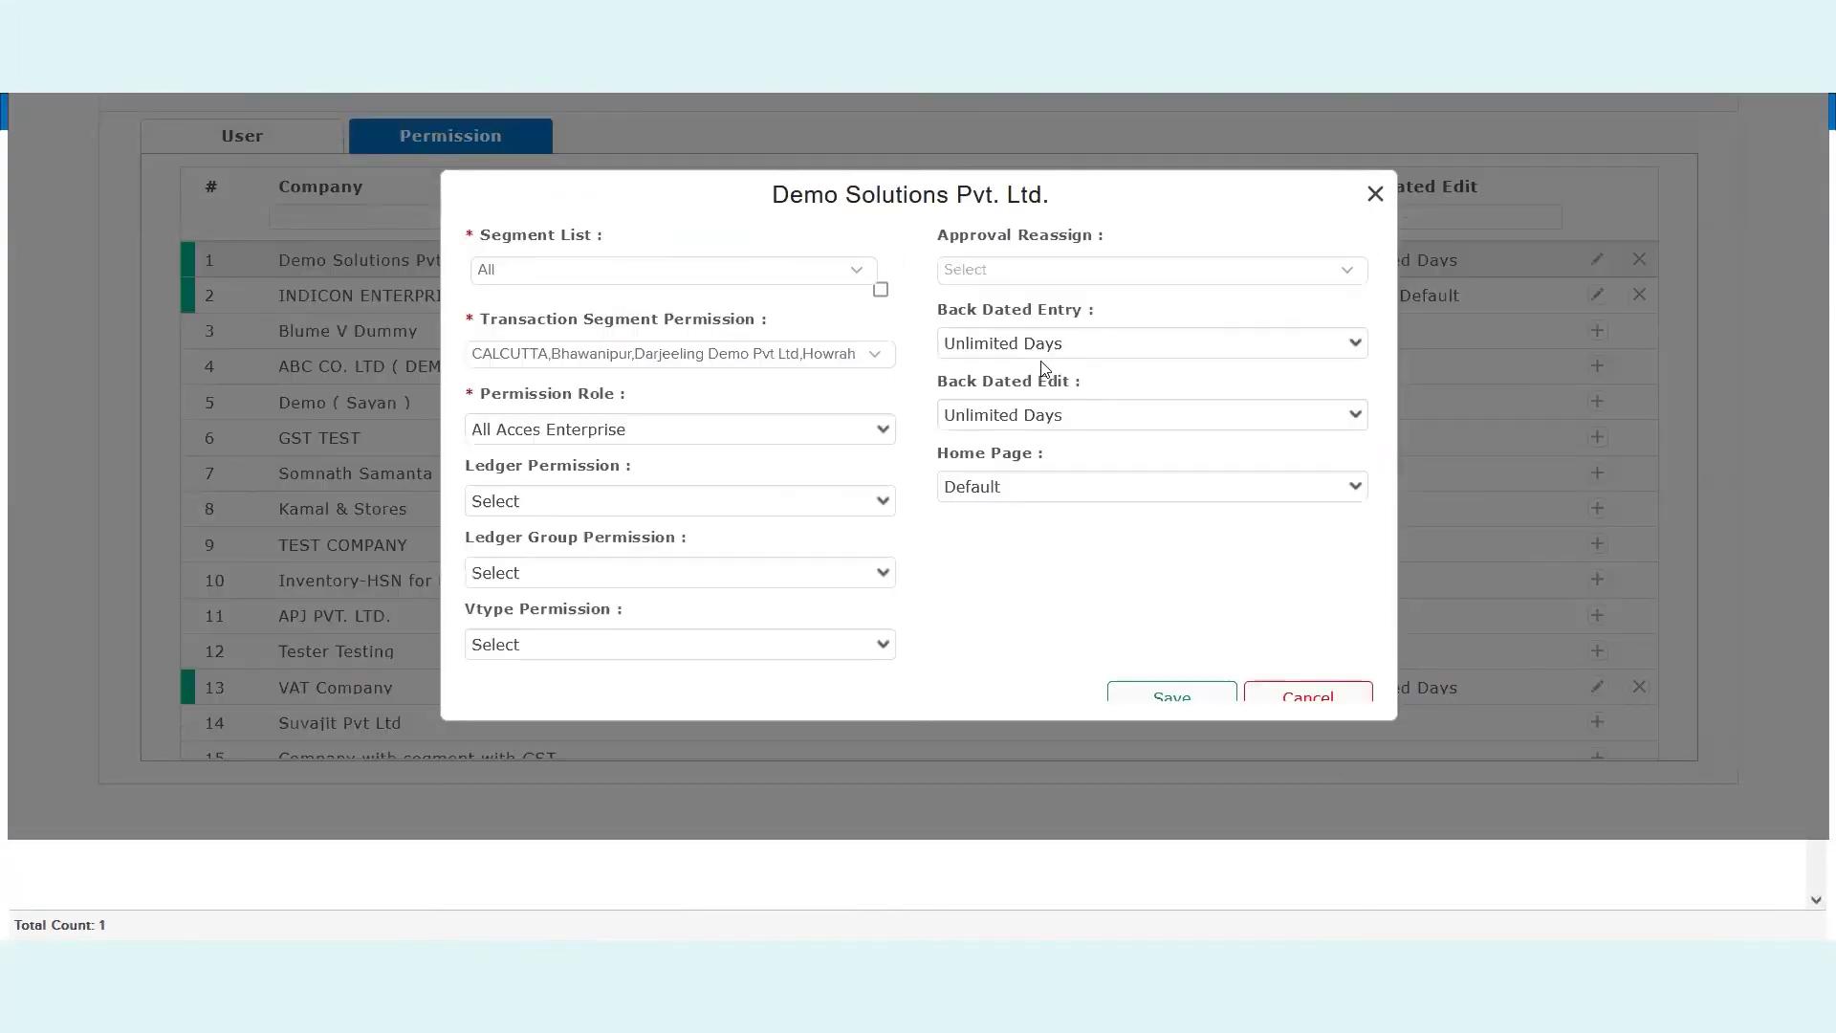
left_click(1035, 424)
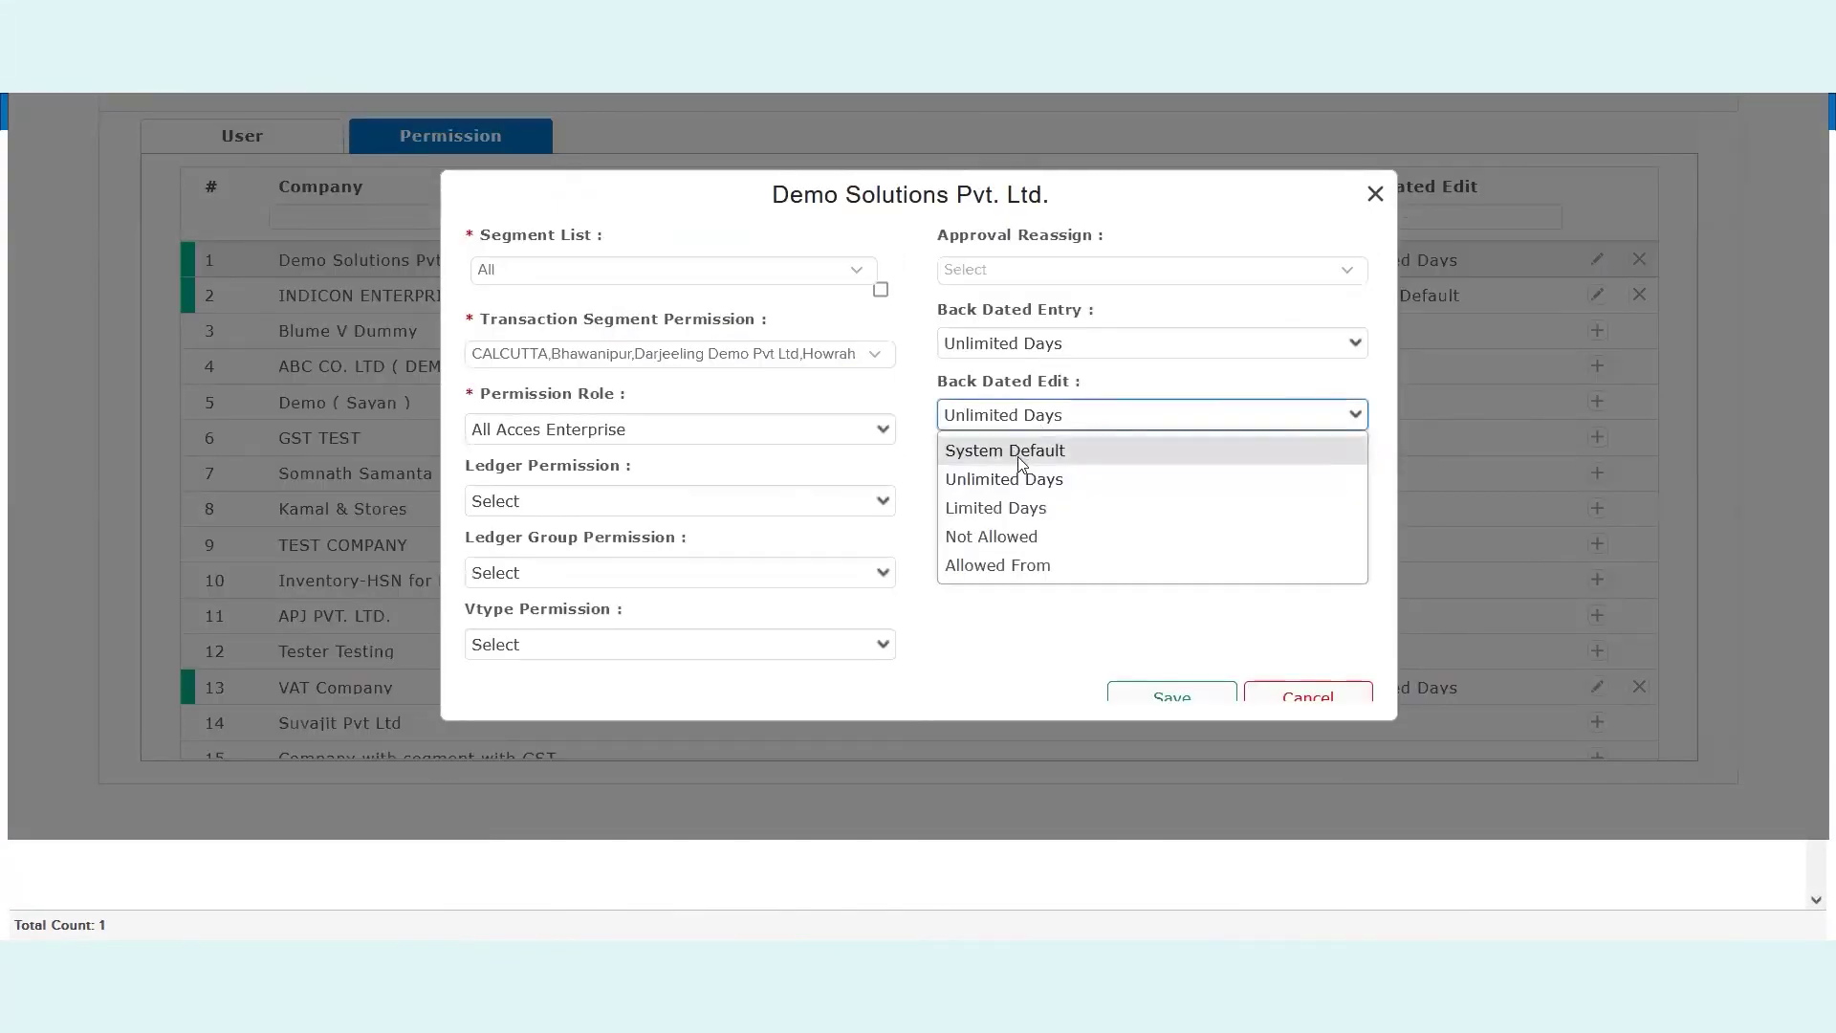
left_click(1004, 506)
left_click(1297, 413)
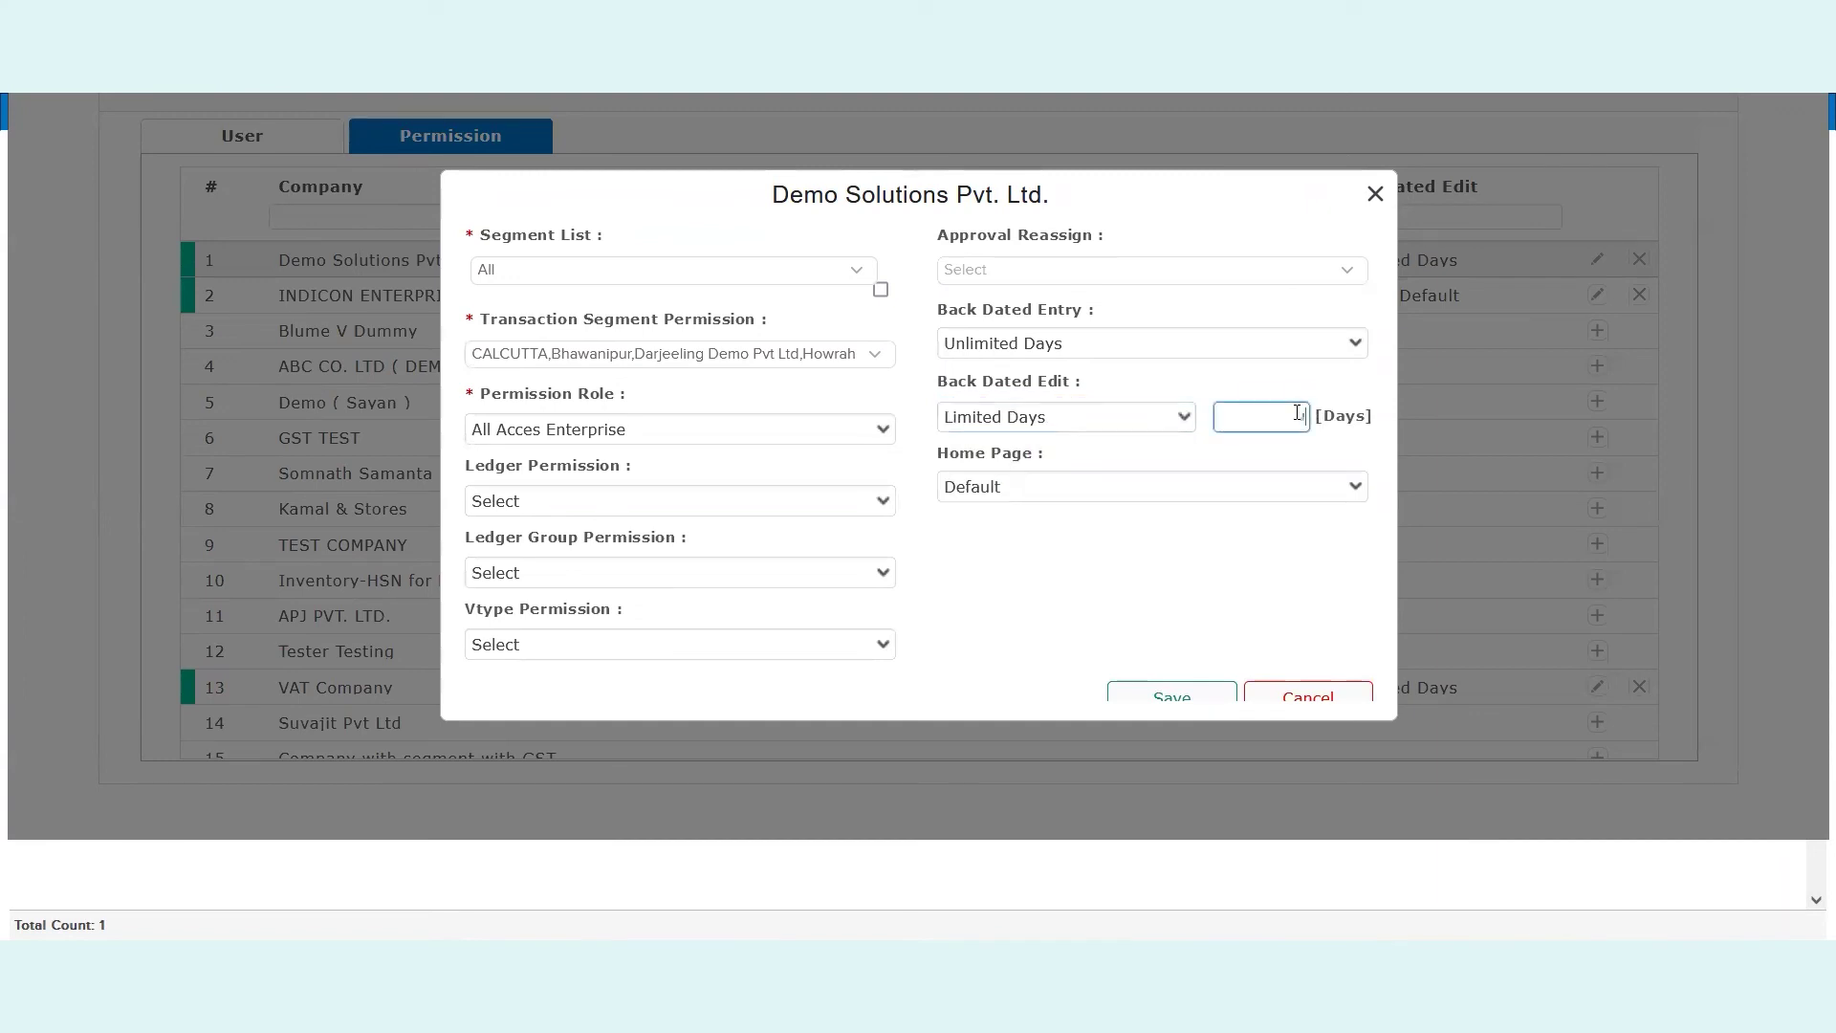
left_click(1220, 352)
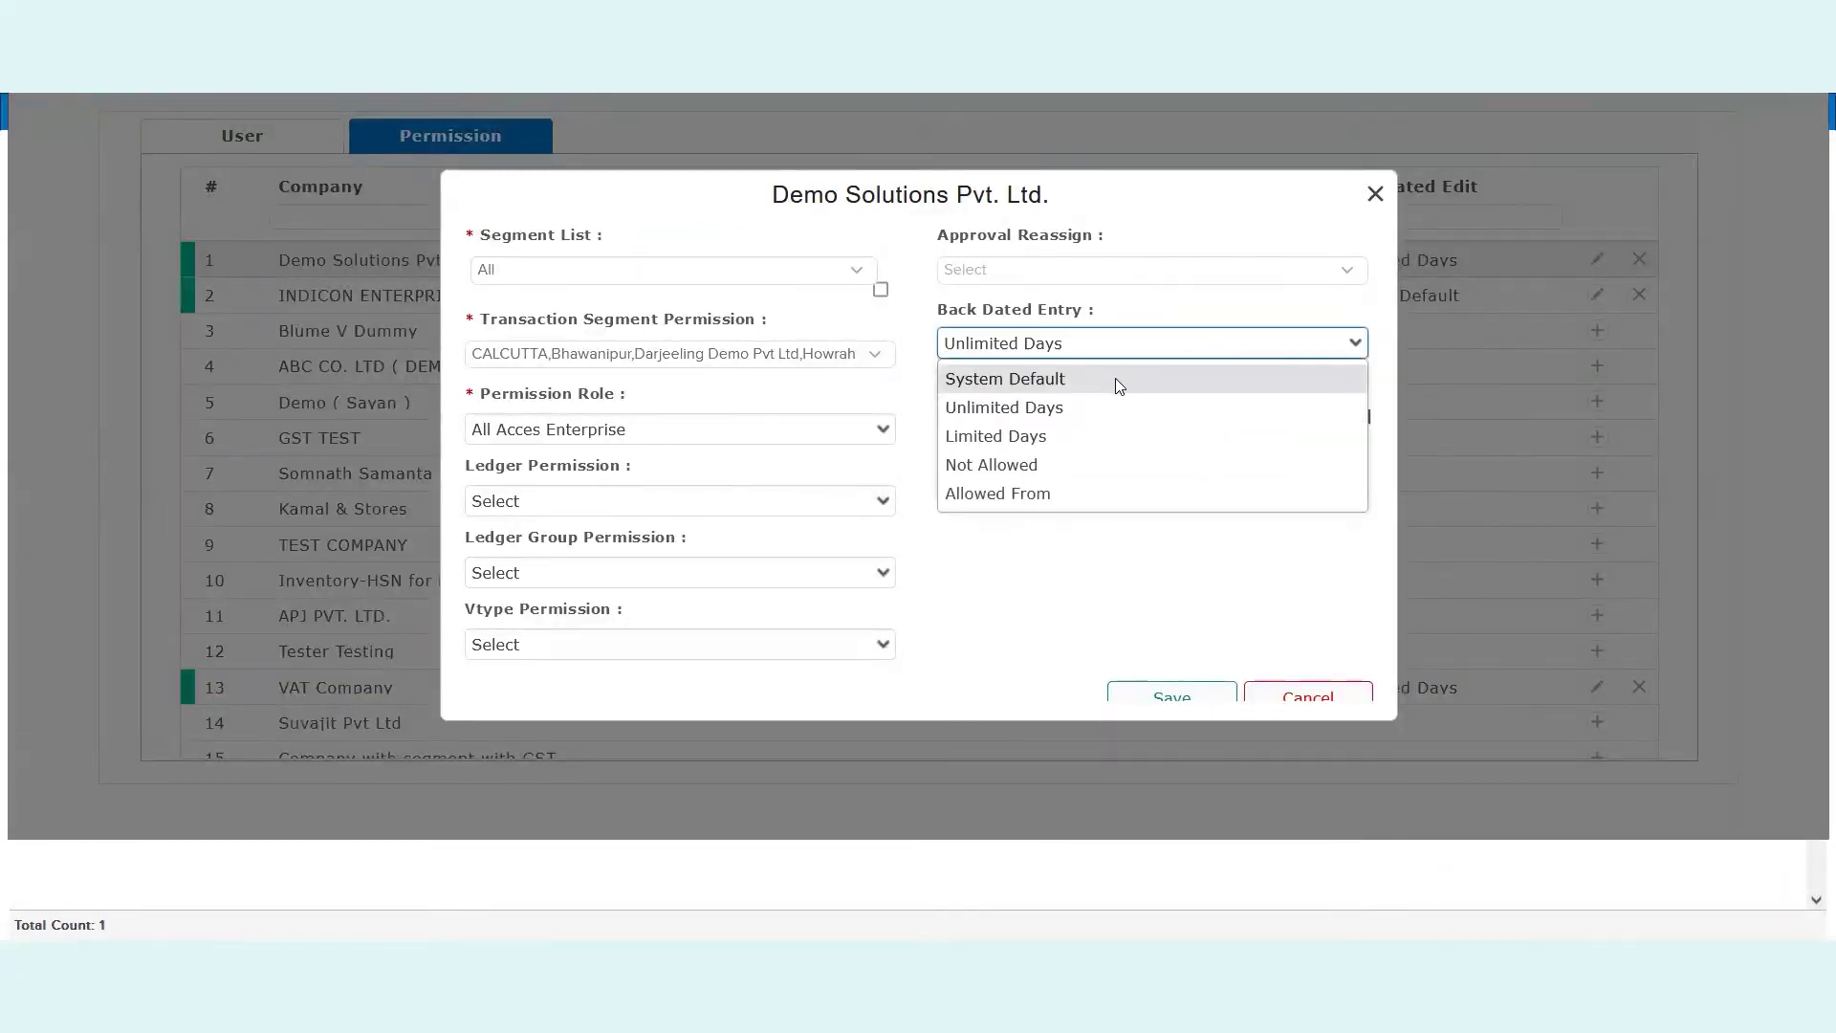
left_click(1016, 560)
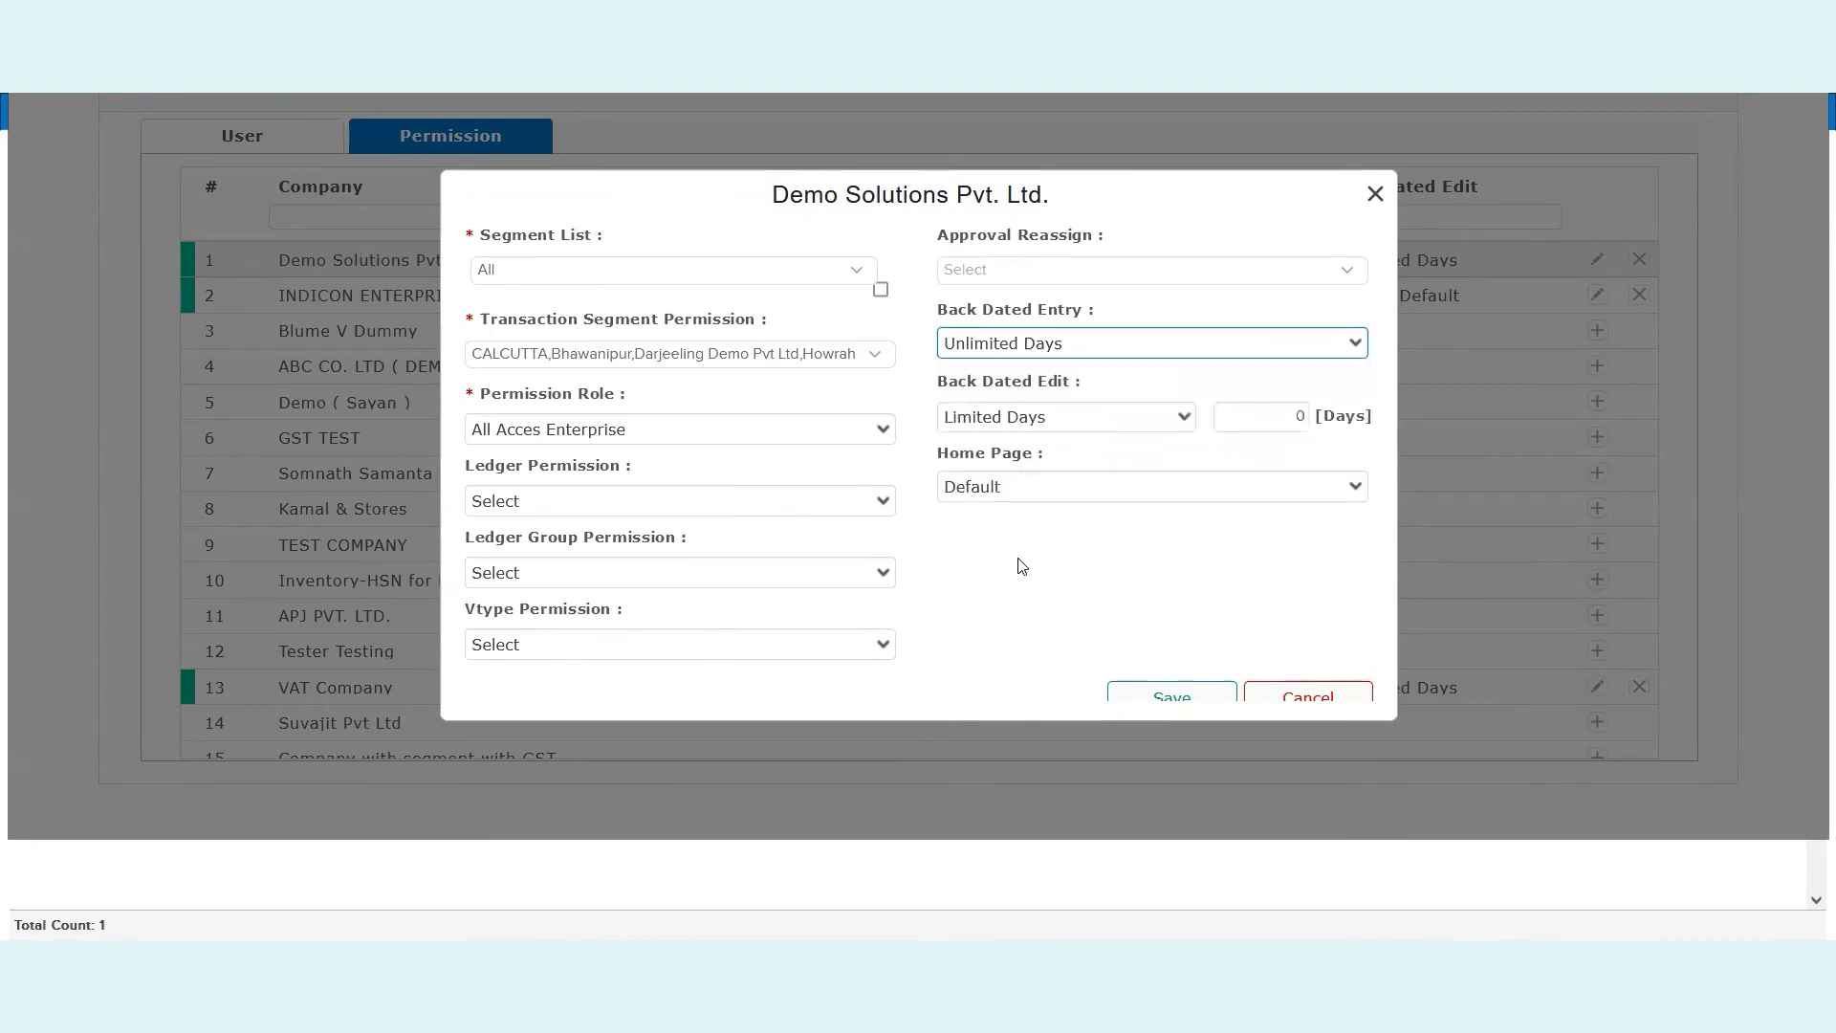
left_click(1073, 418)
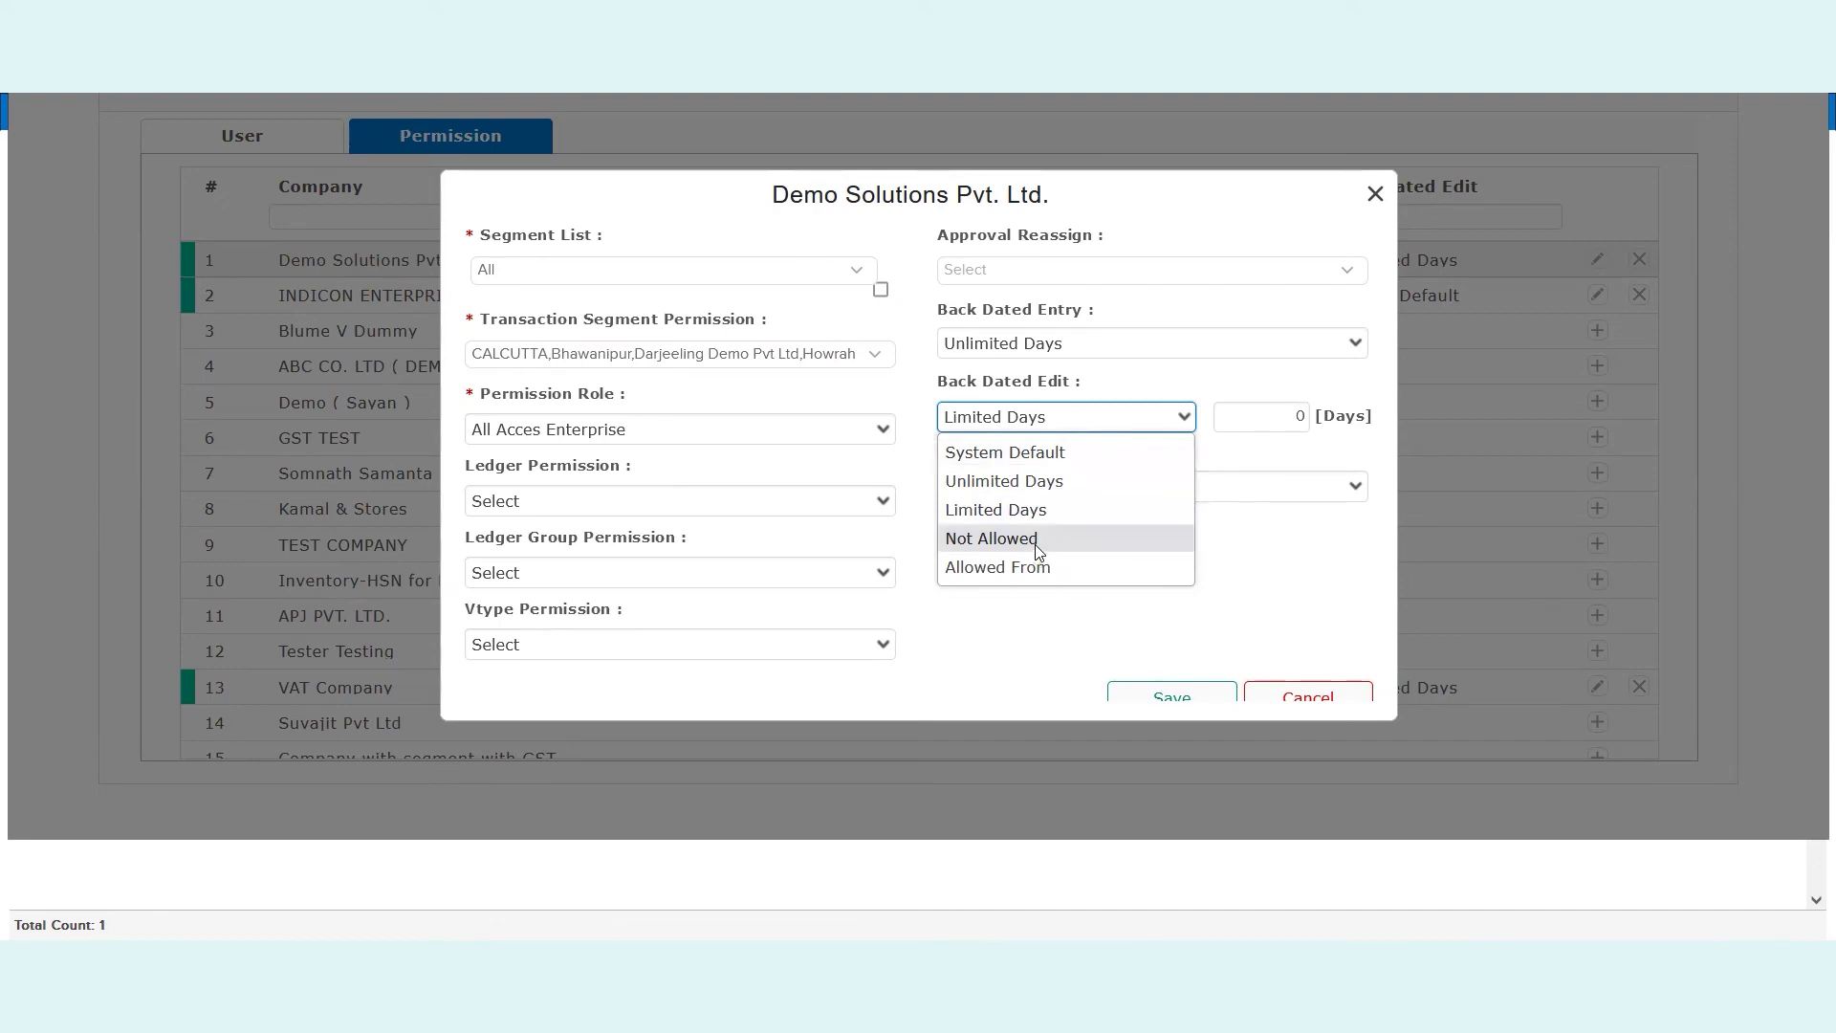
left_click(1033, 510)
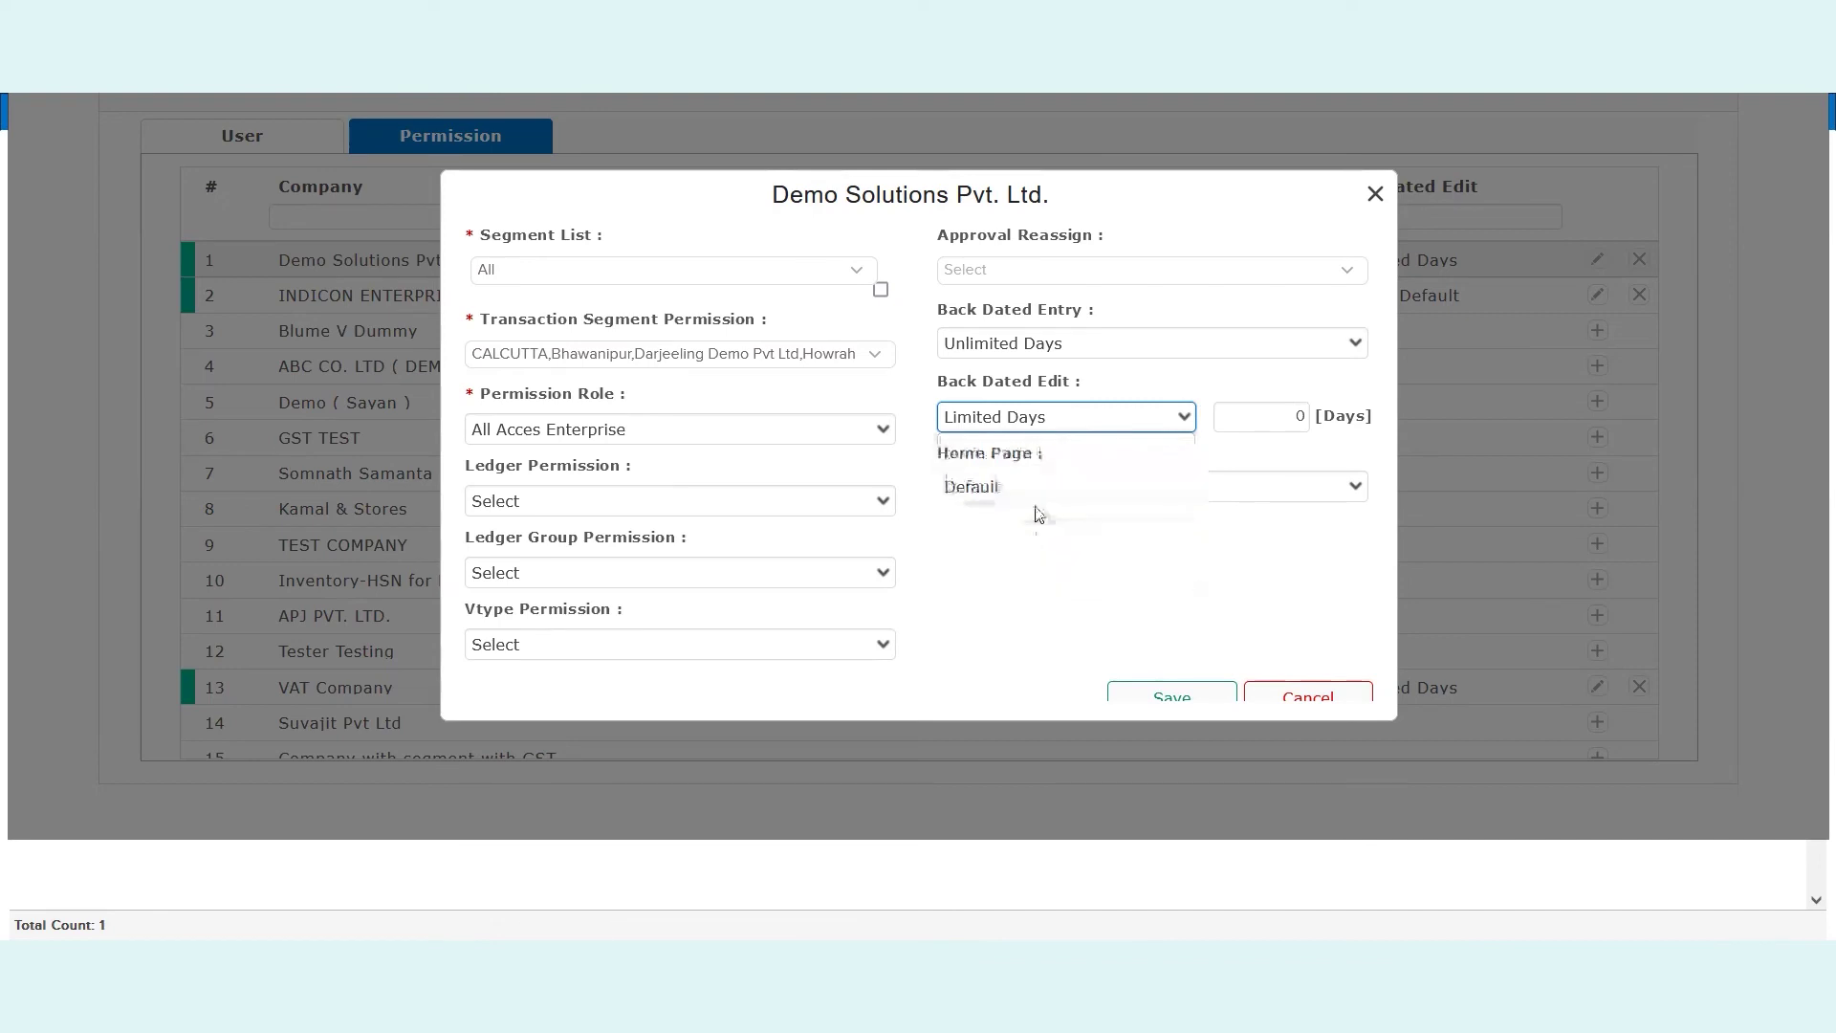
left_click(1266, 424)
- Set Back Dated Entry to Limited Days for Demo Solutions Pvt. Ltd. and save the user's company permissions
left_click(1184, 352)
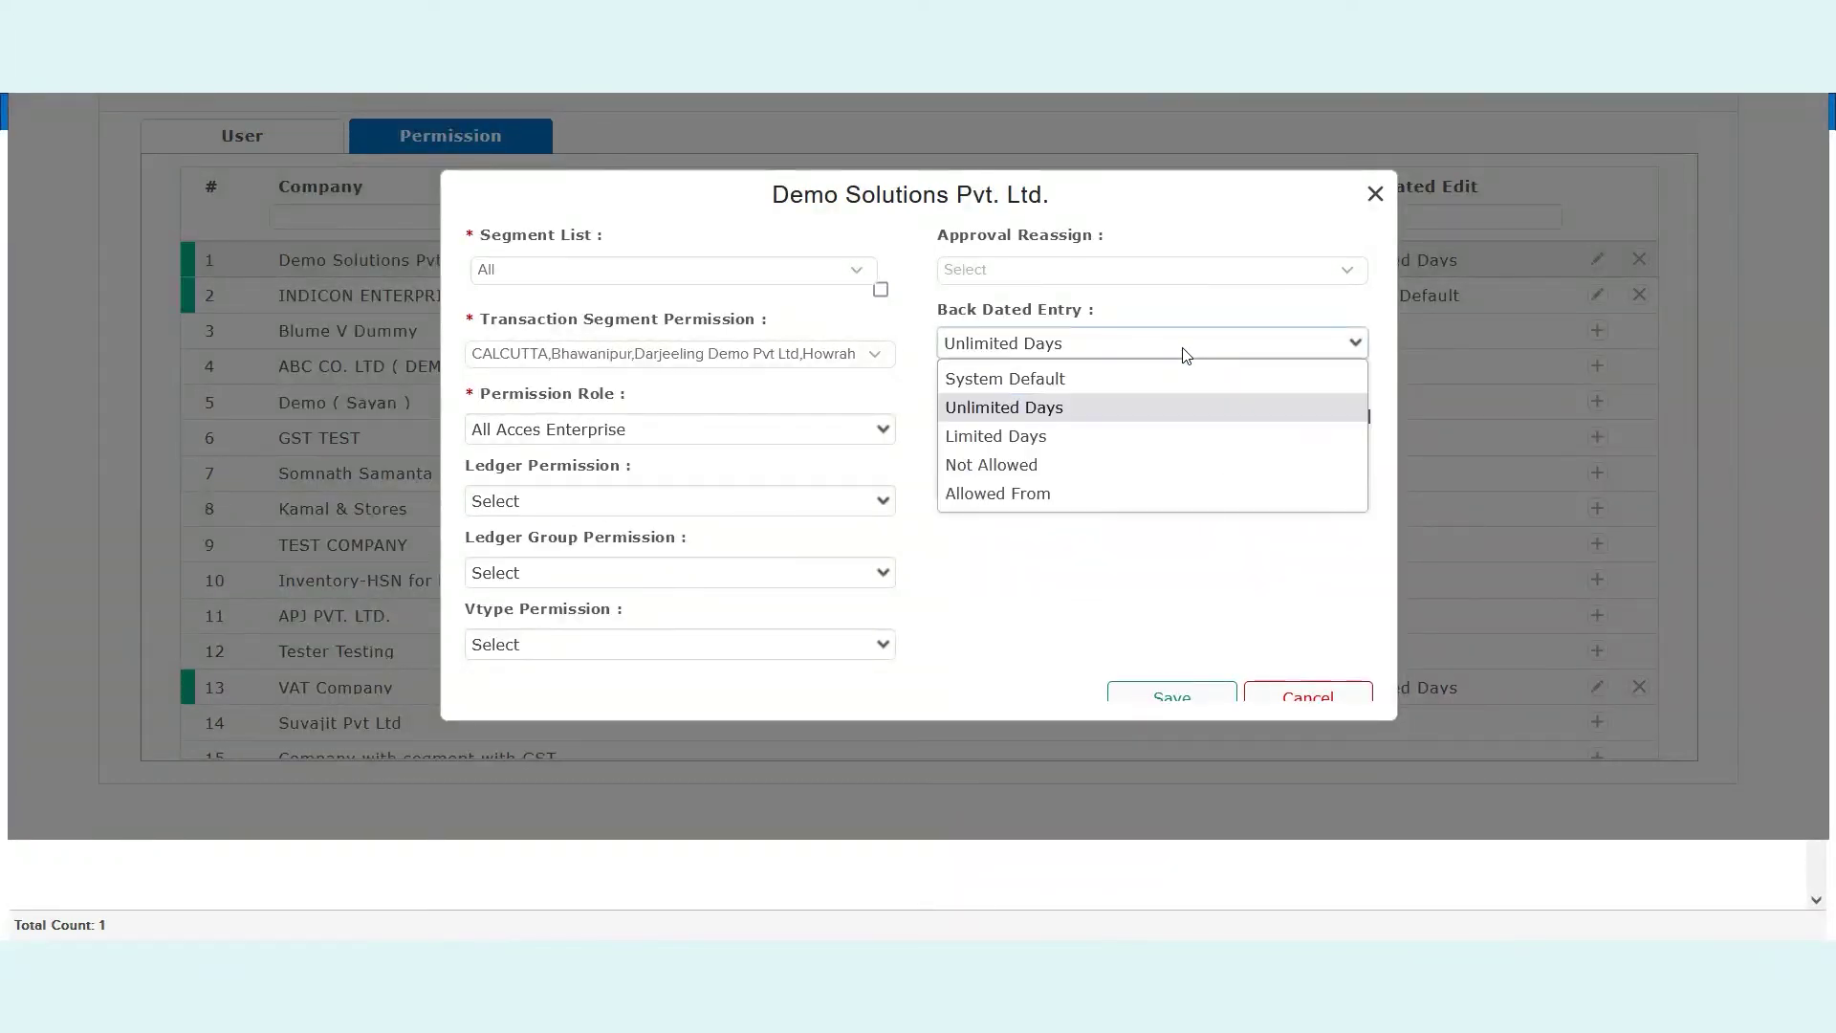
left_click(1084, 436)
left_click(1261, 352)
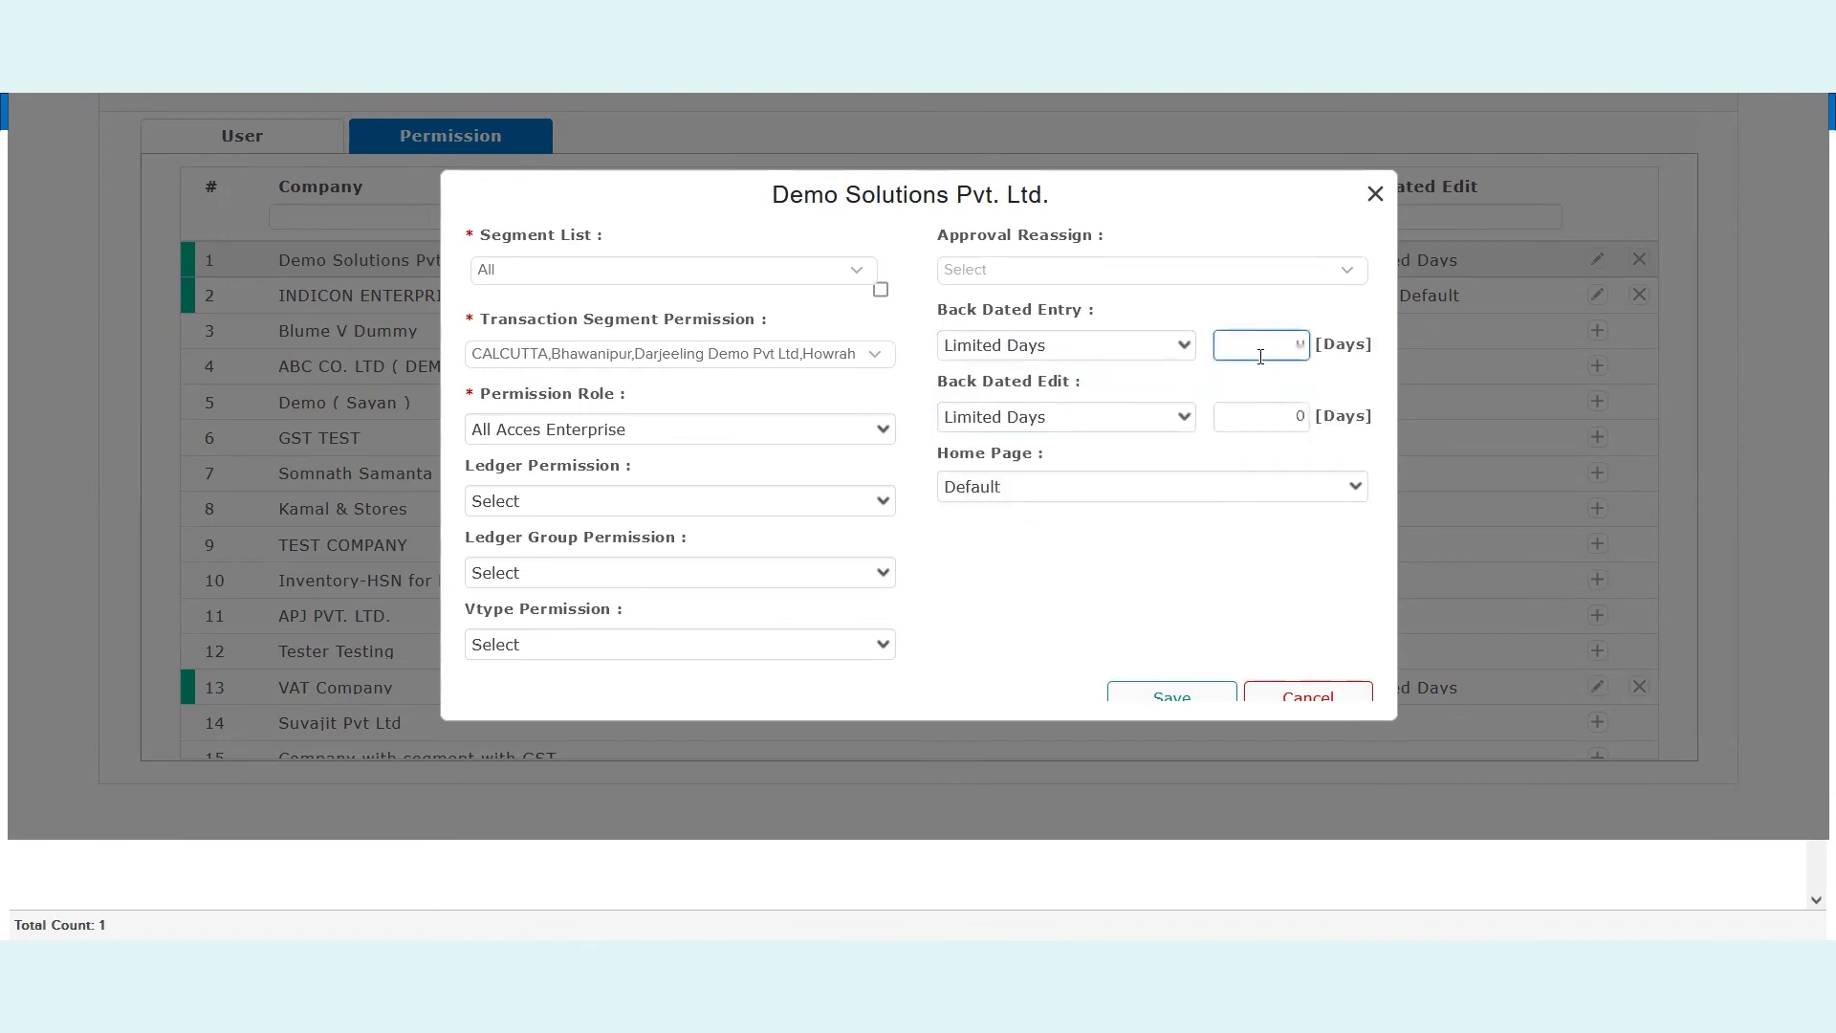
left_click(1171, 696)
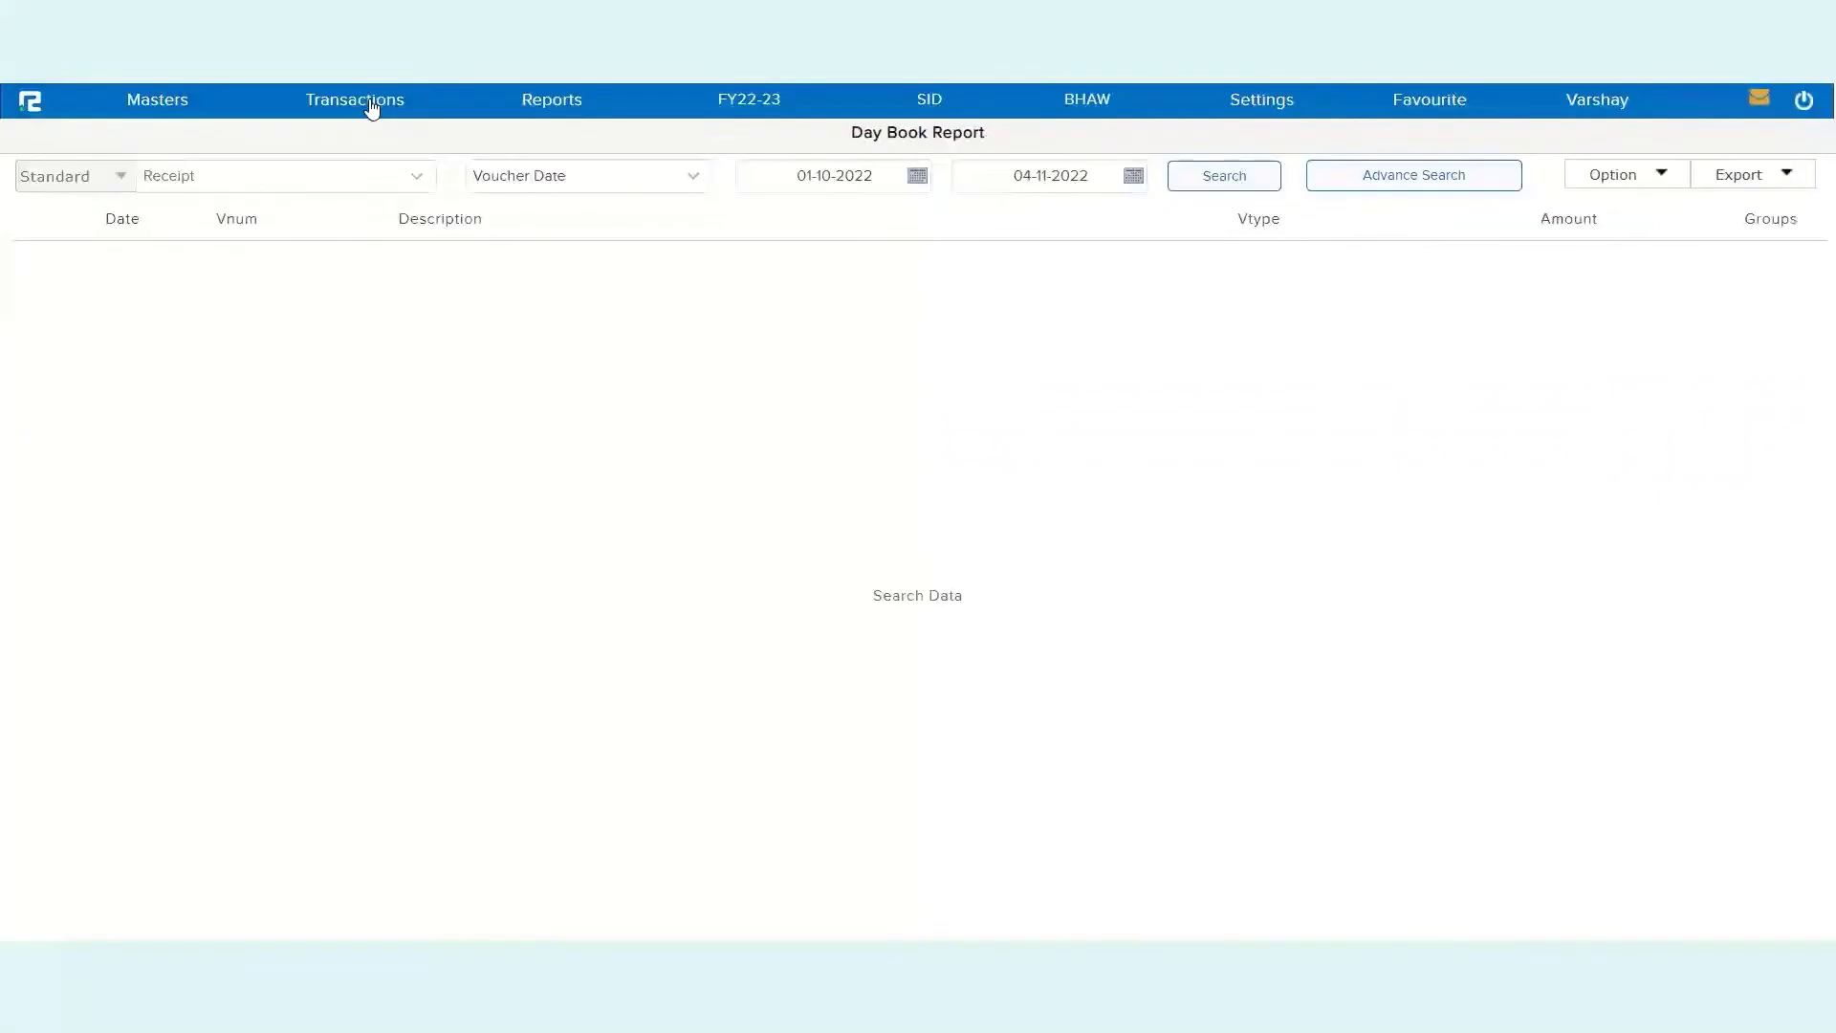
- Open the accounts voucher entry form as the restricted user and date the Receipt voucher 03-11-2022
left_click(372, 108)
left_click(348, 143)
left_click(351, 188)
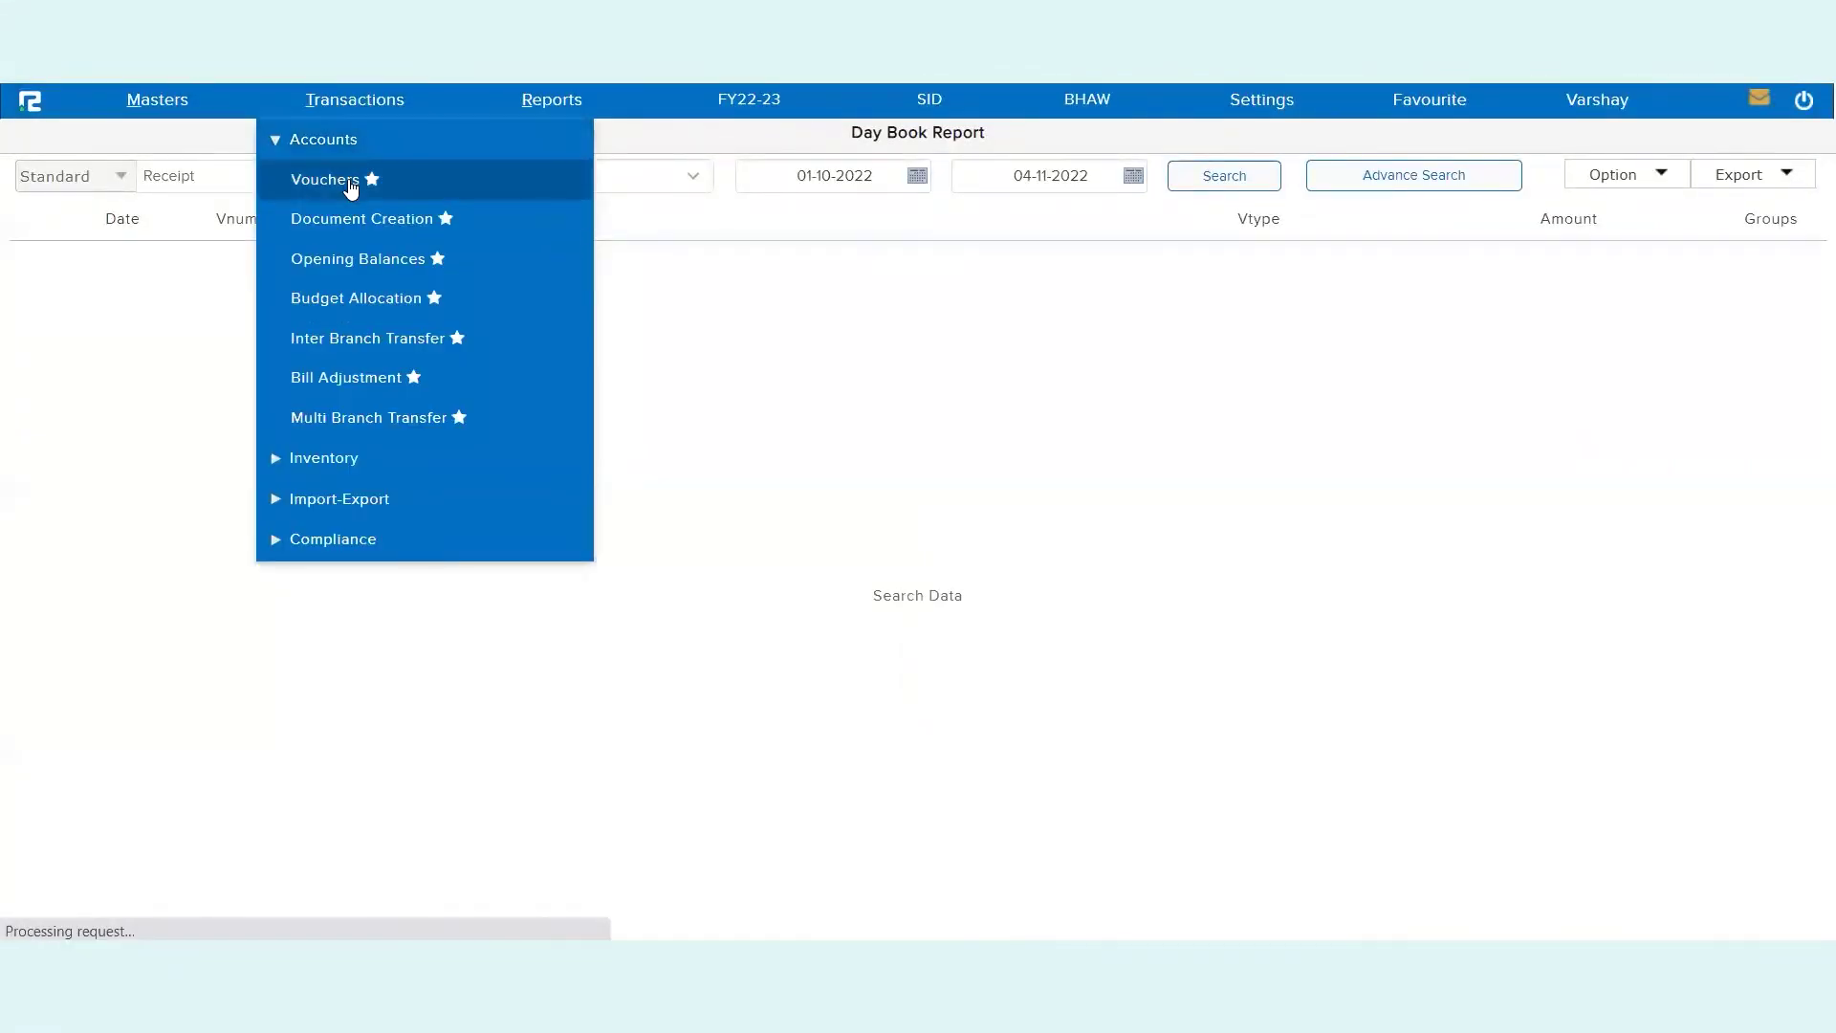
left_click(1647, 175)
key("BackSpace")
type("3")
key("Return")
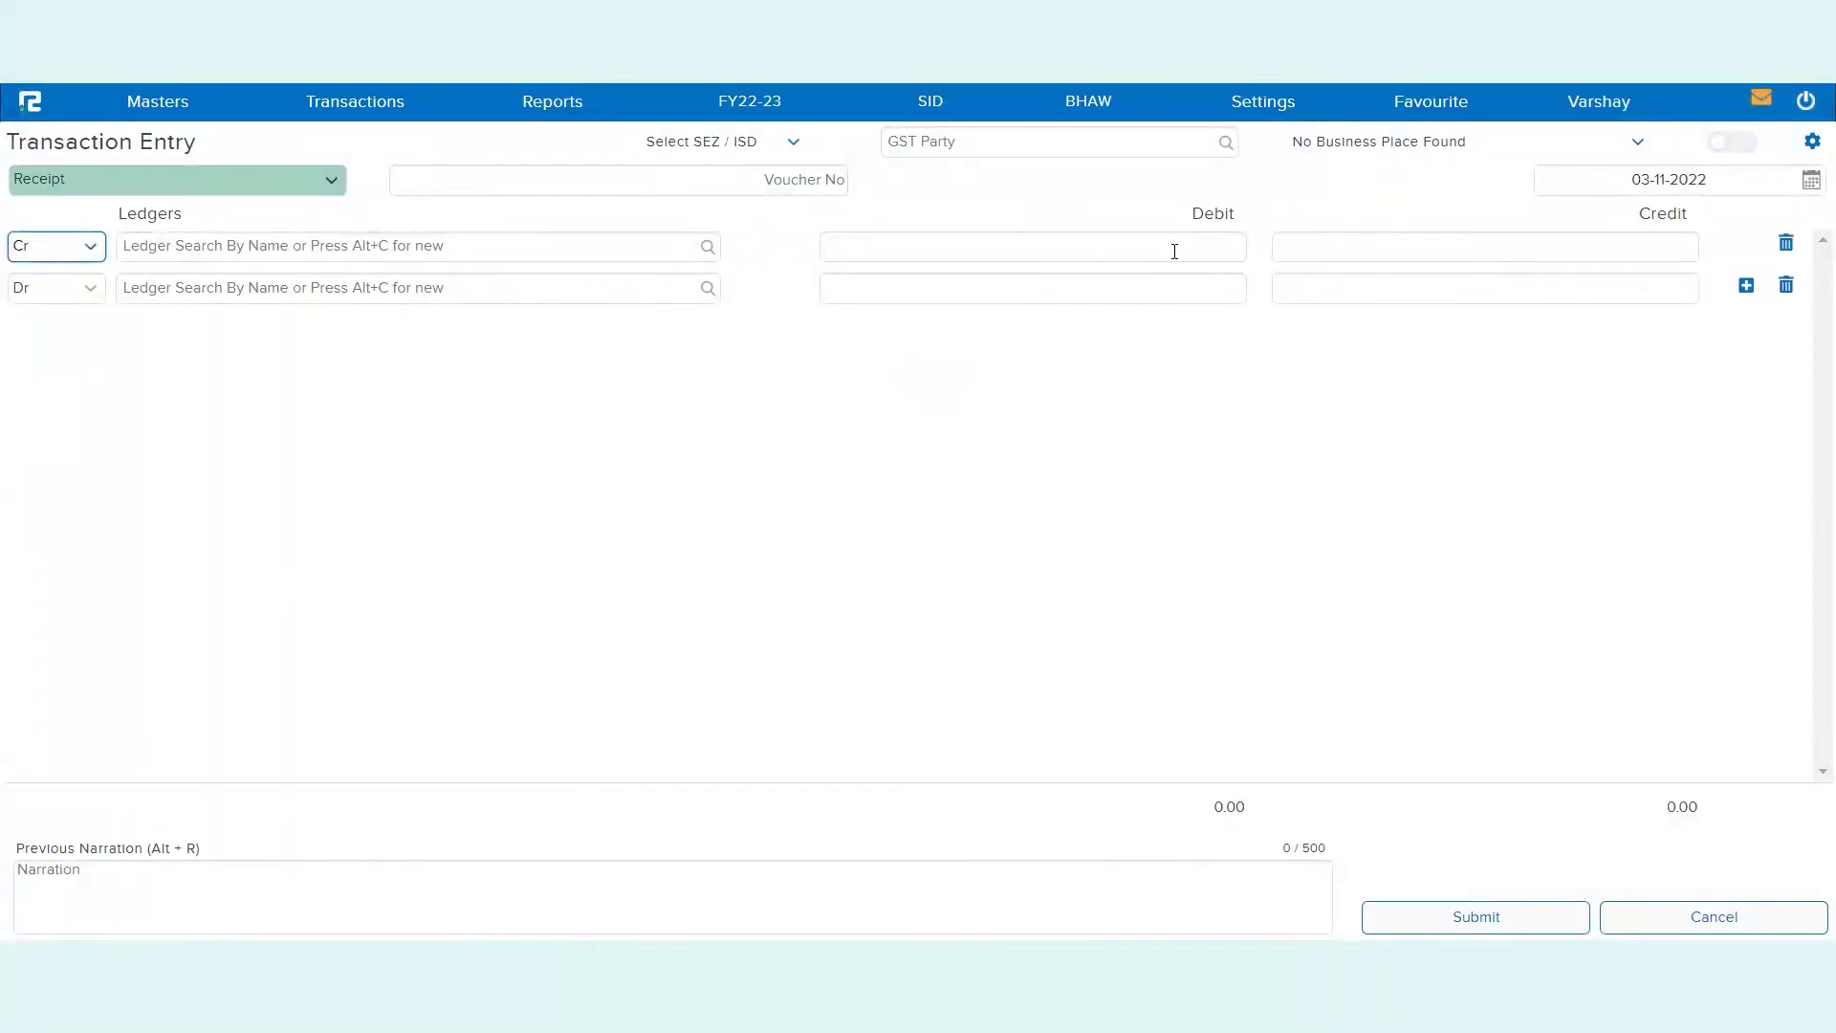
left_click(1807, 113)
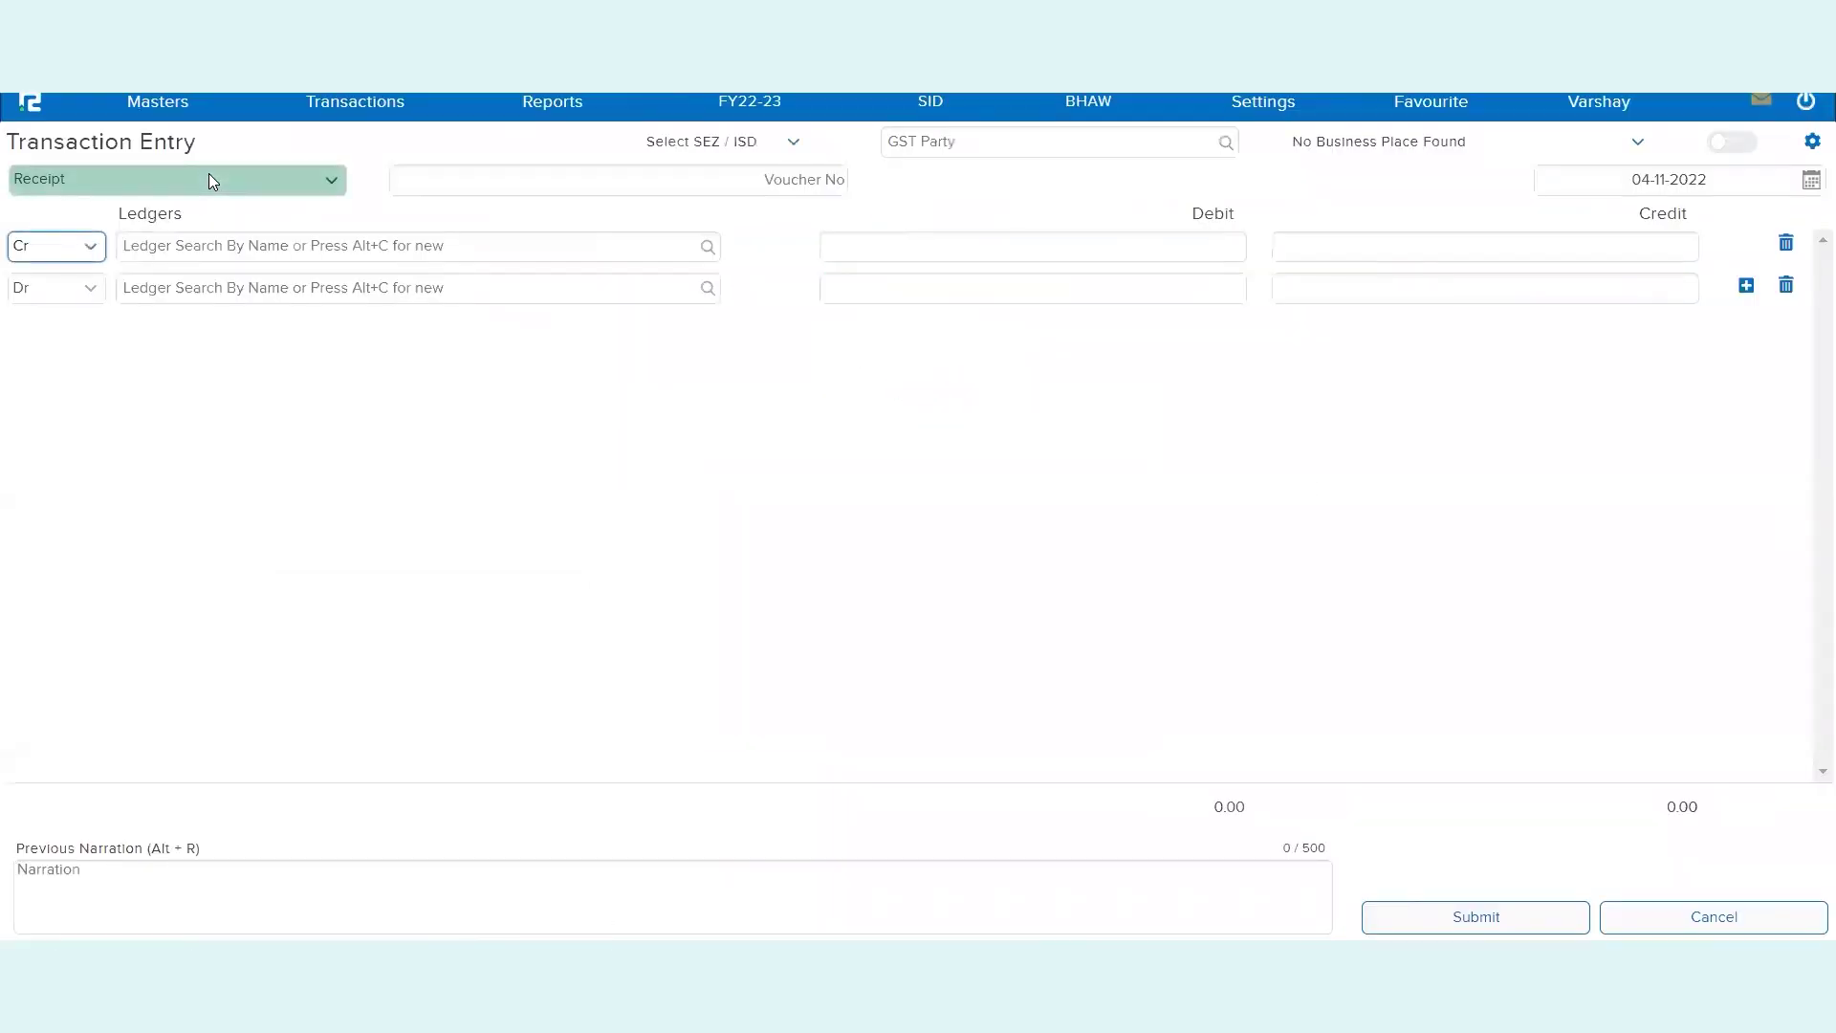
- Switch to the admin session, open the Receipt voucher type and list its existing user permissions
left_click(881, 869)
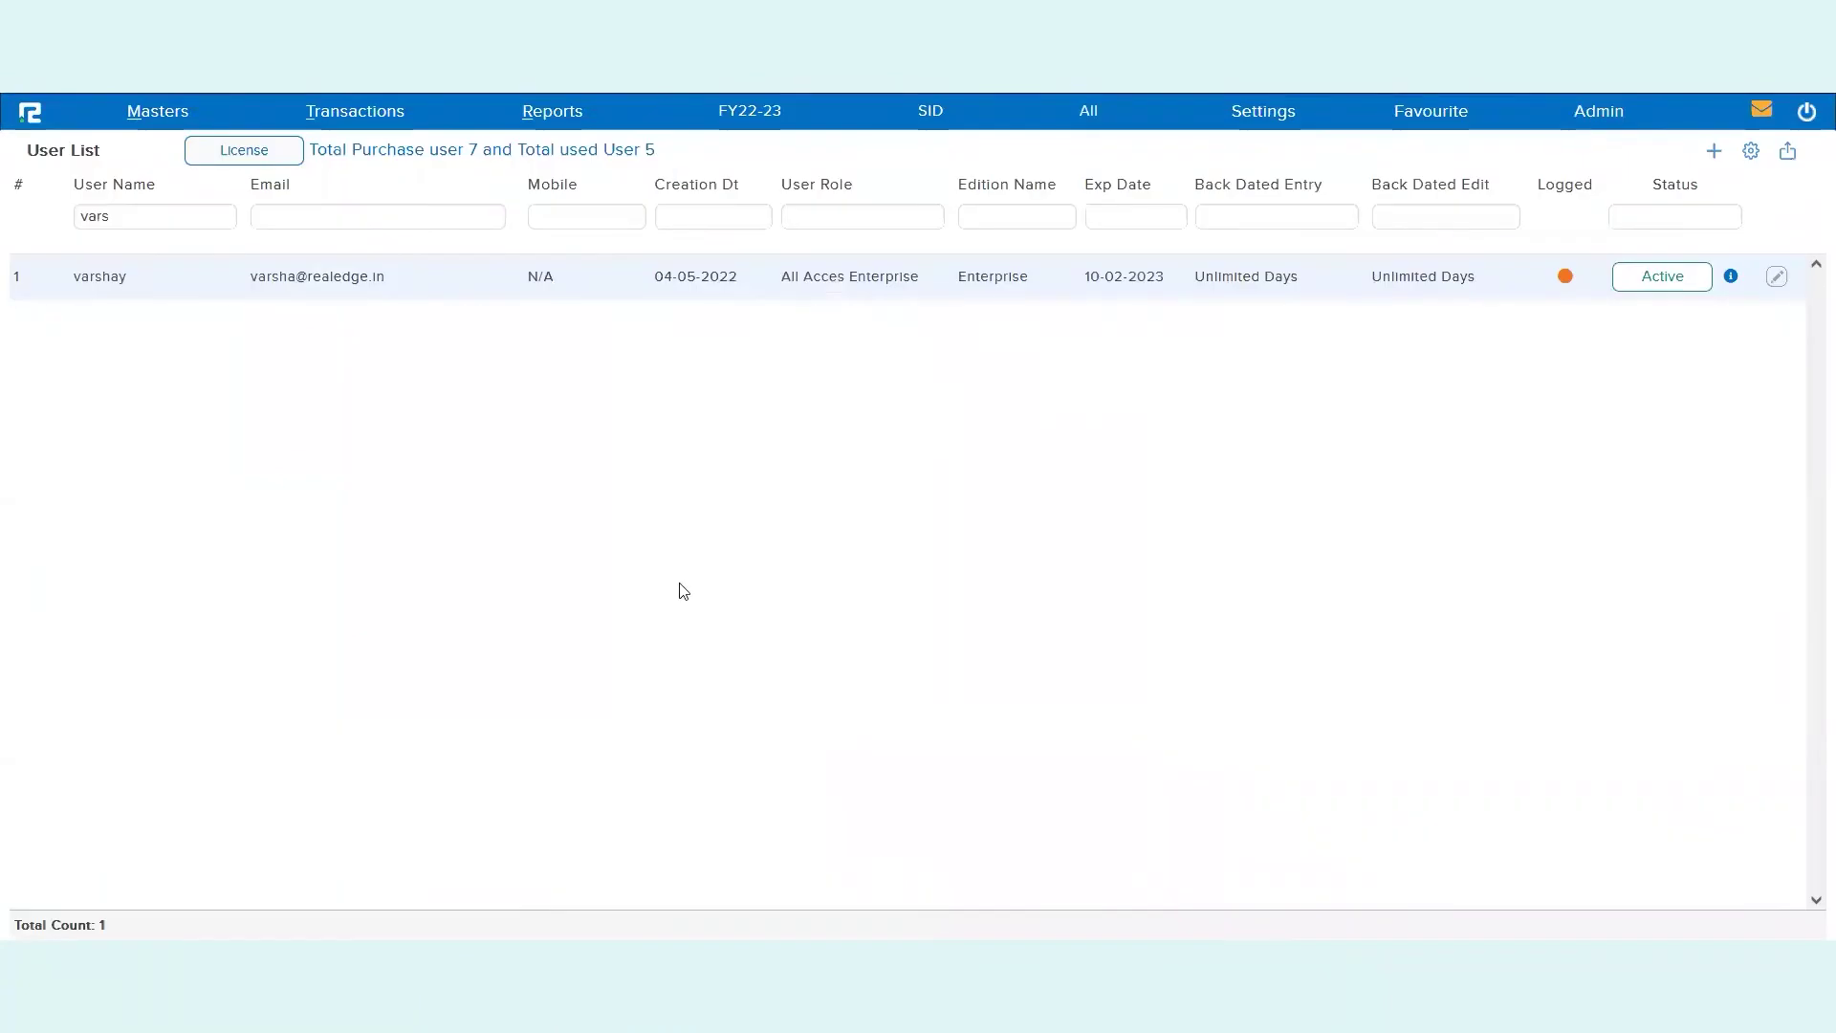
left_click(1023, 19)
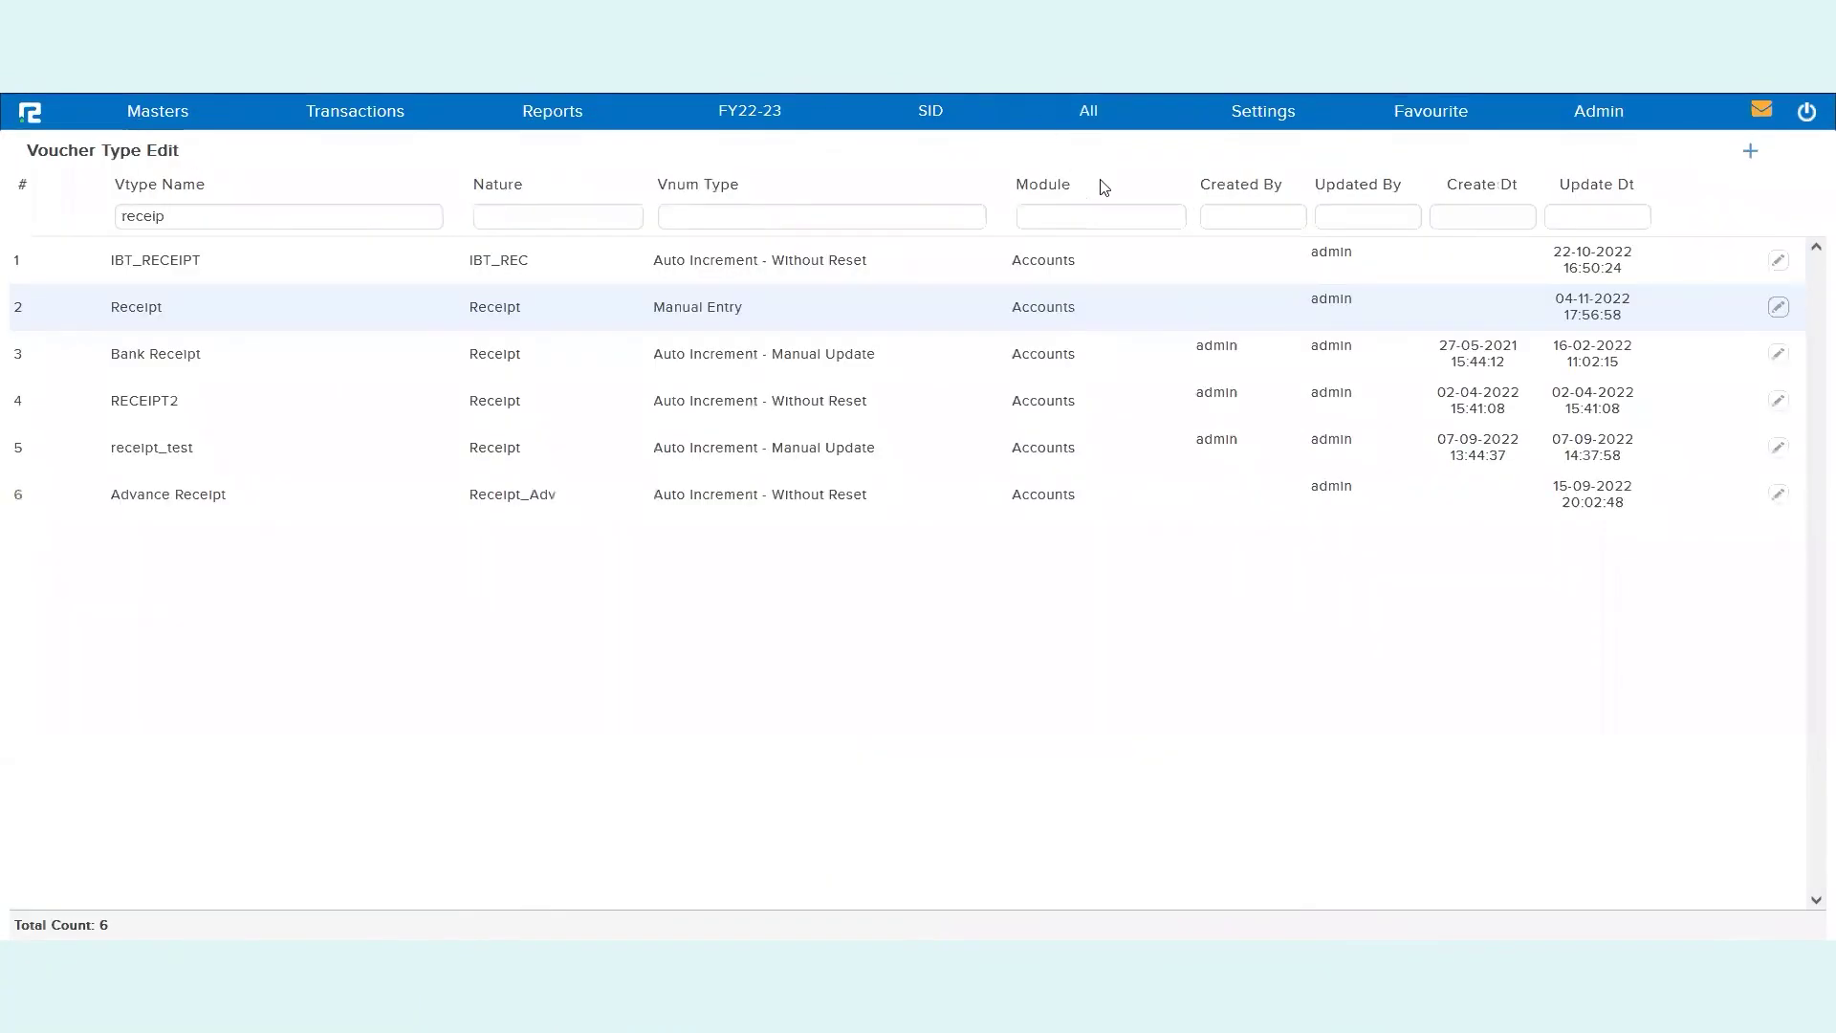
double_click(1157, 306)
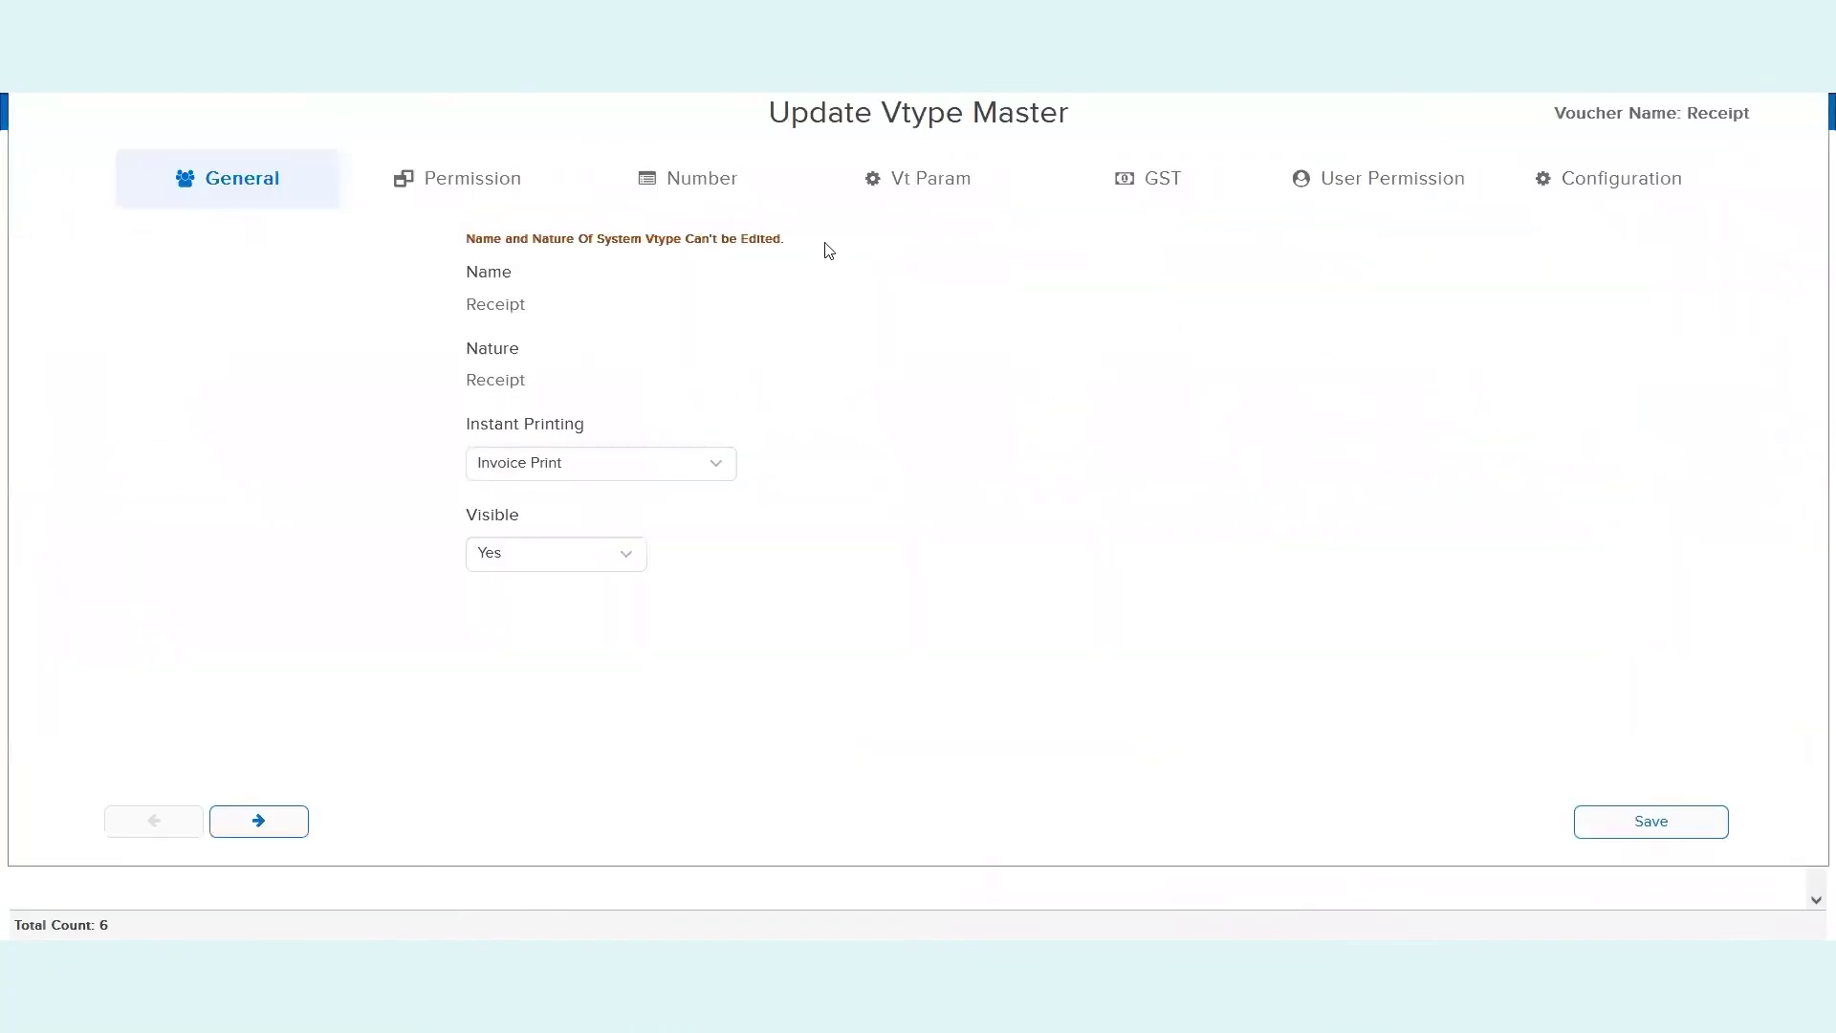
left_click(1405, 184)
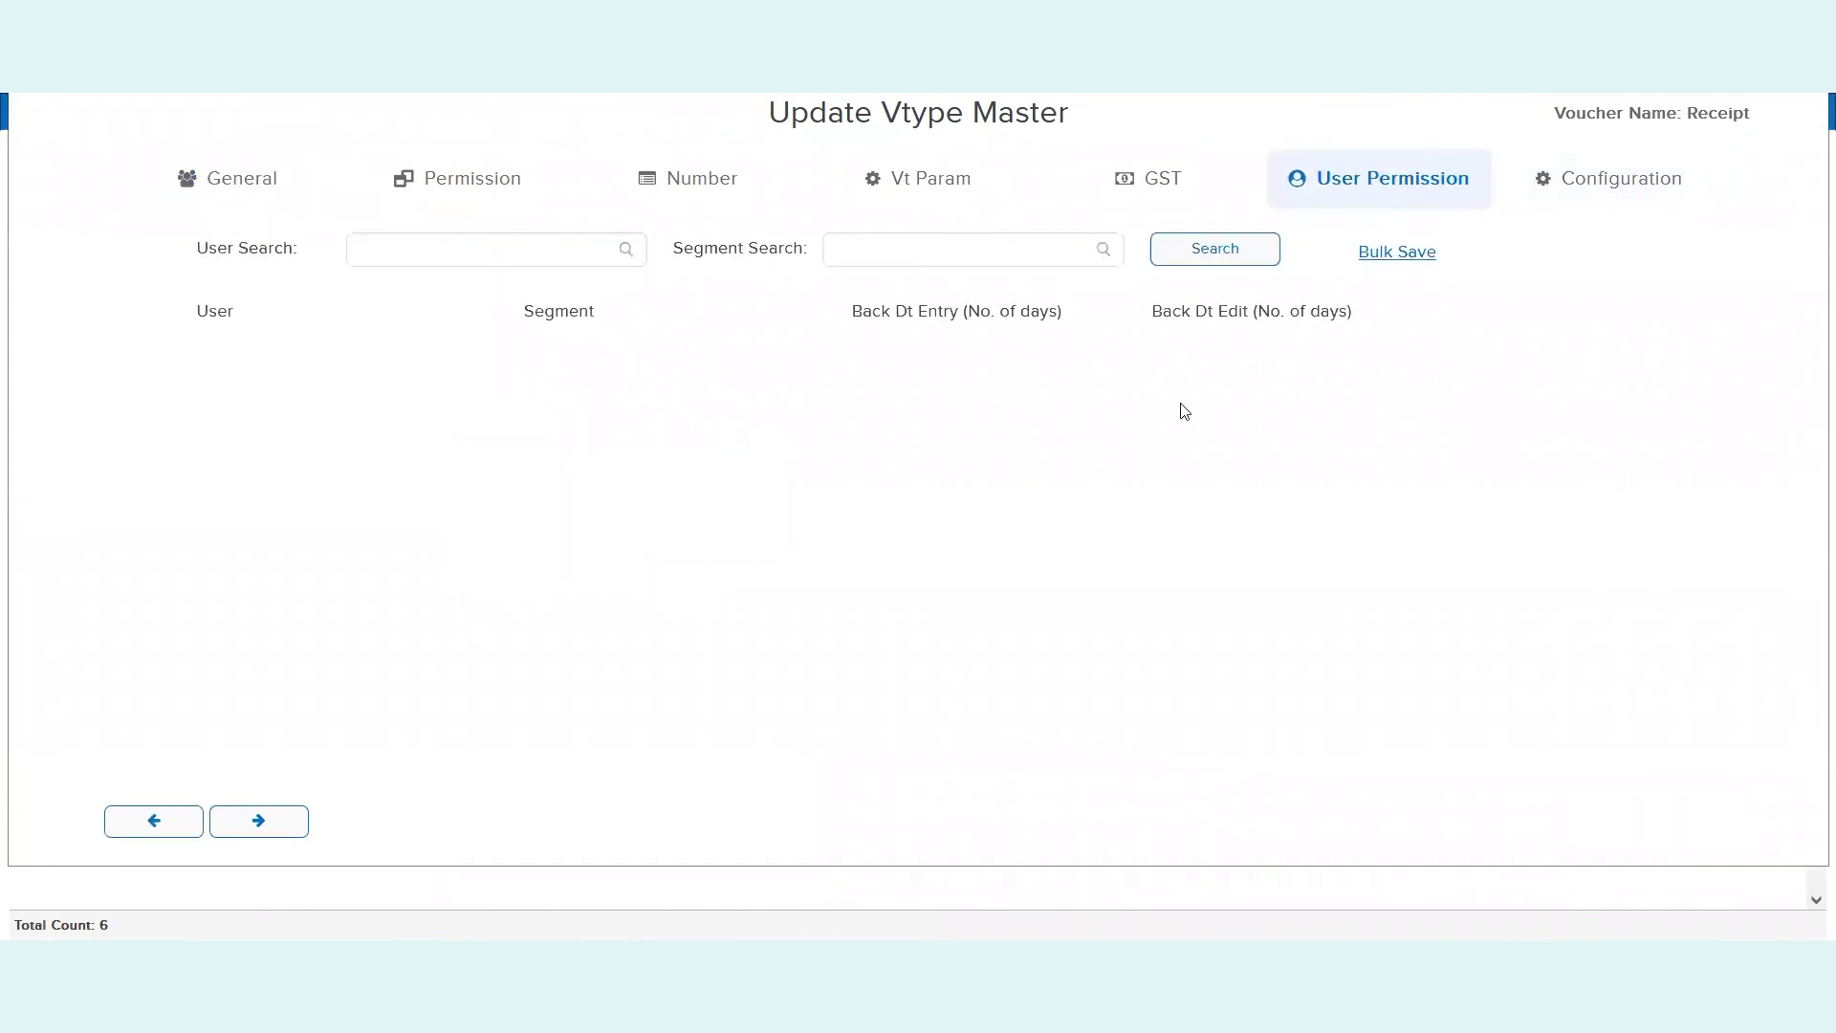
left_click(1217, 235)
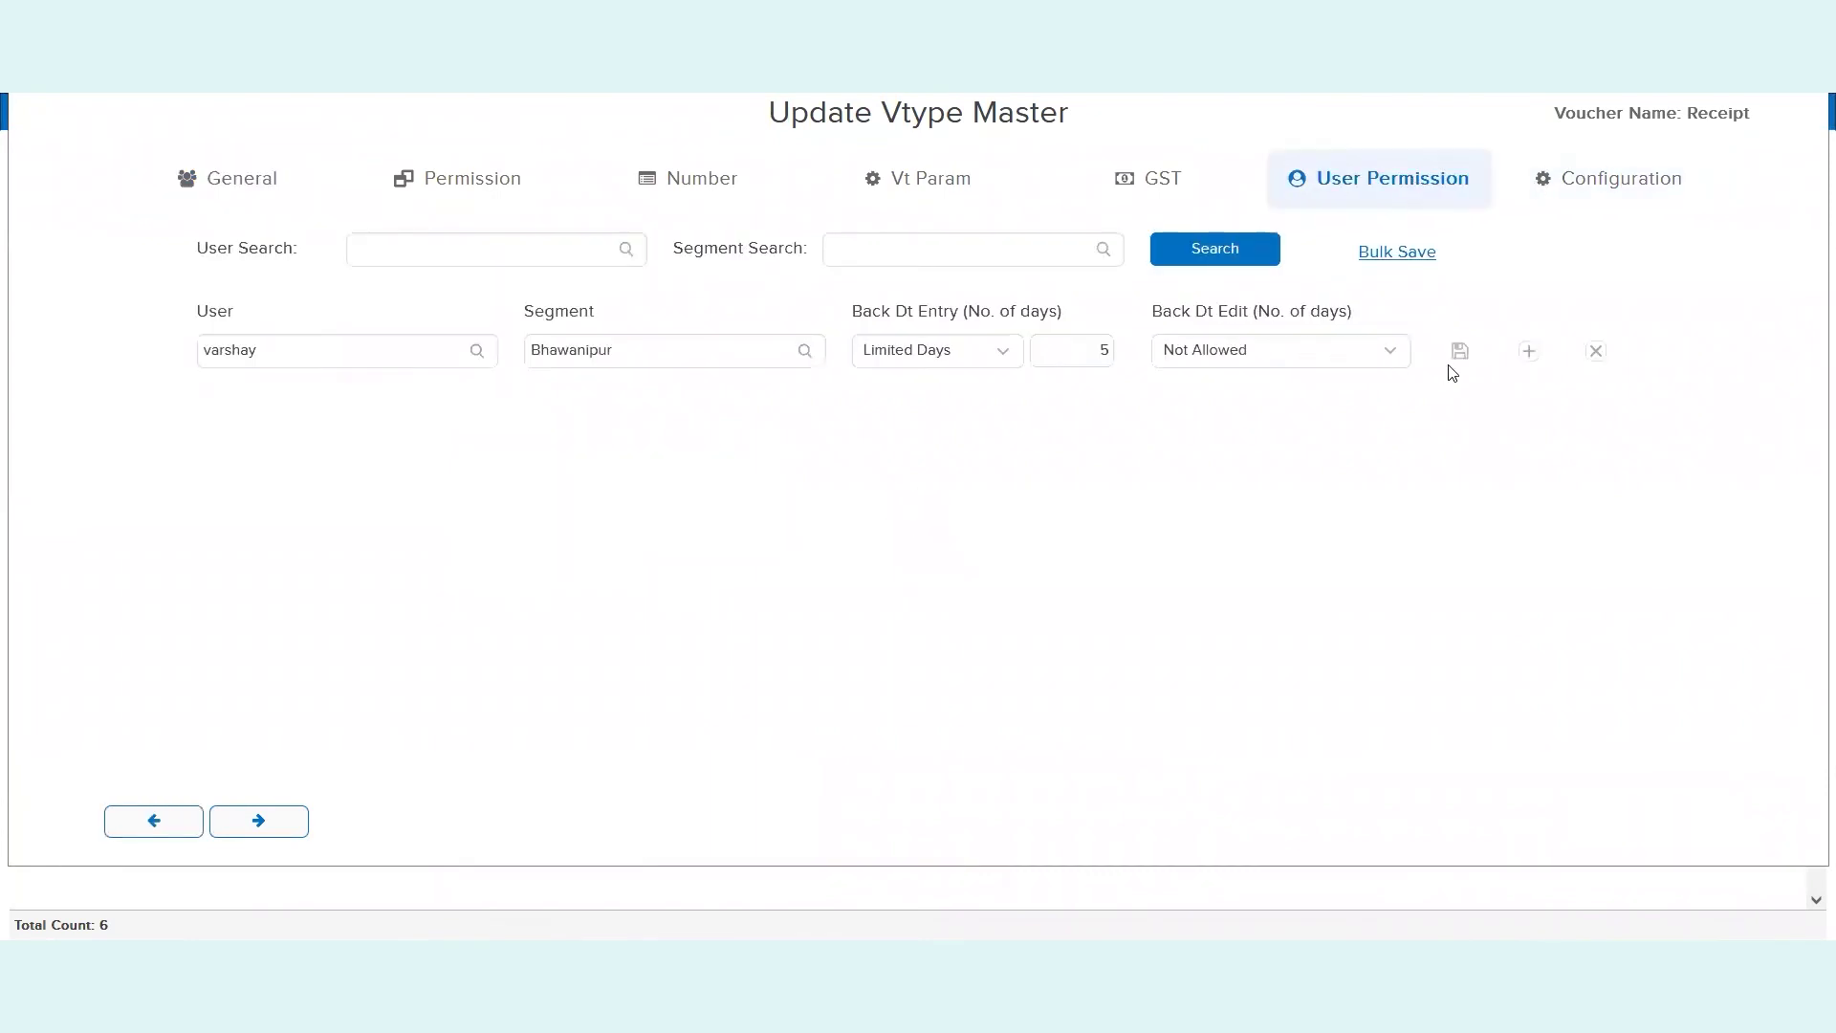
- Add an empty user permission row to the Receipt type and delete the restricted user's Bhawanipur permission
left_click(1531, 355)
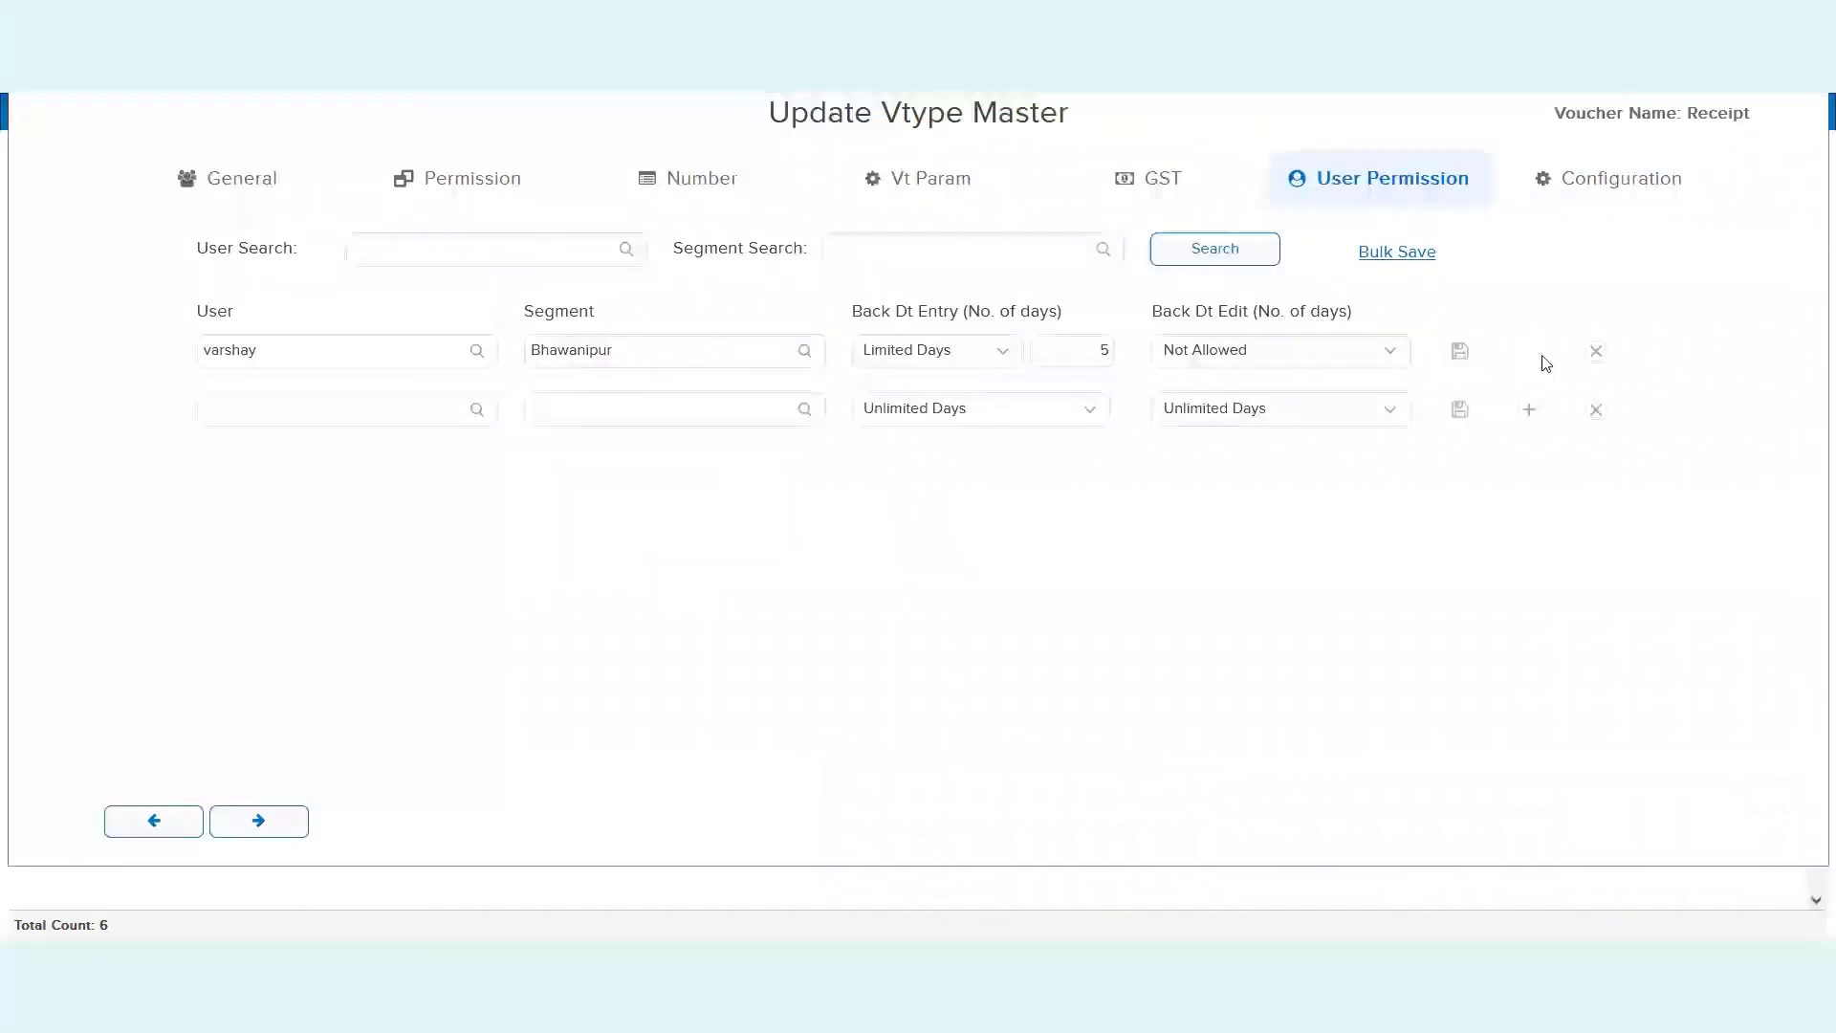
left_click(1596, 351)
left_click(867, 508)
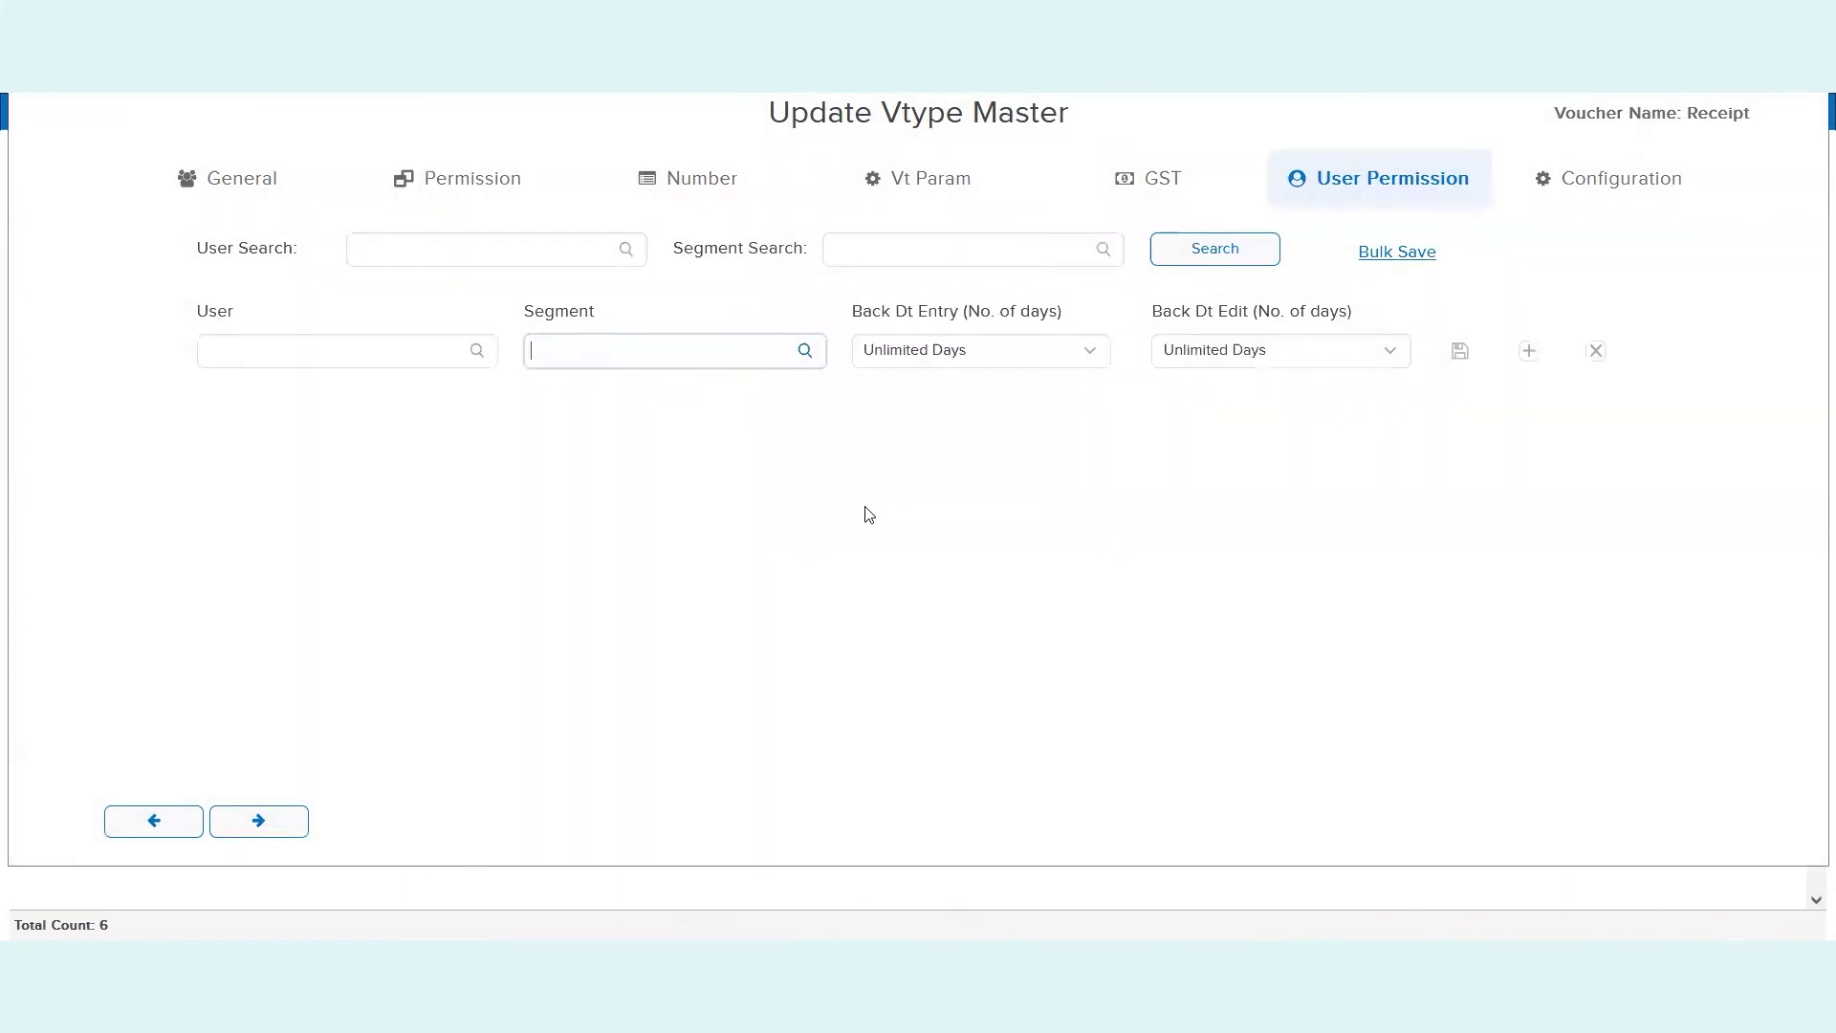
left_click(934, 499)
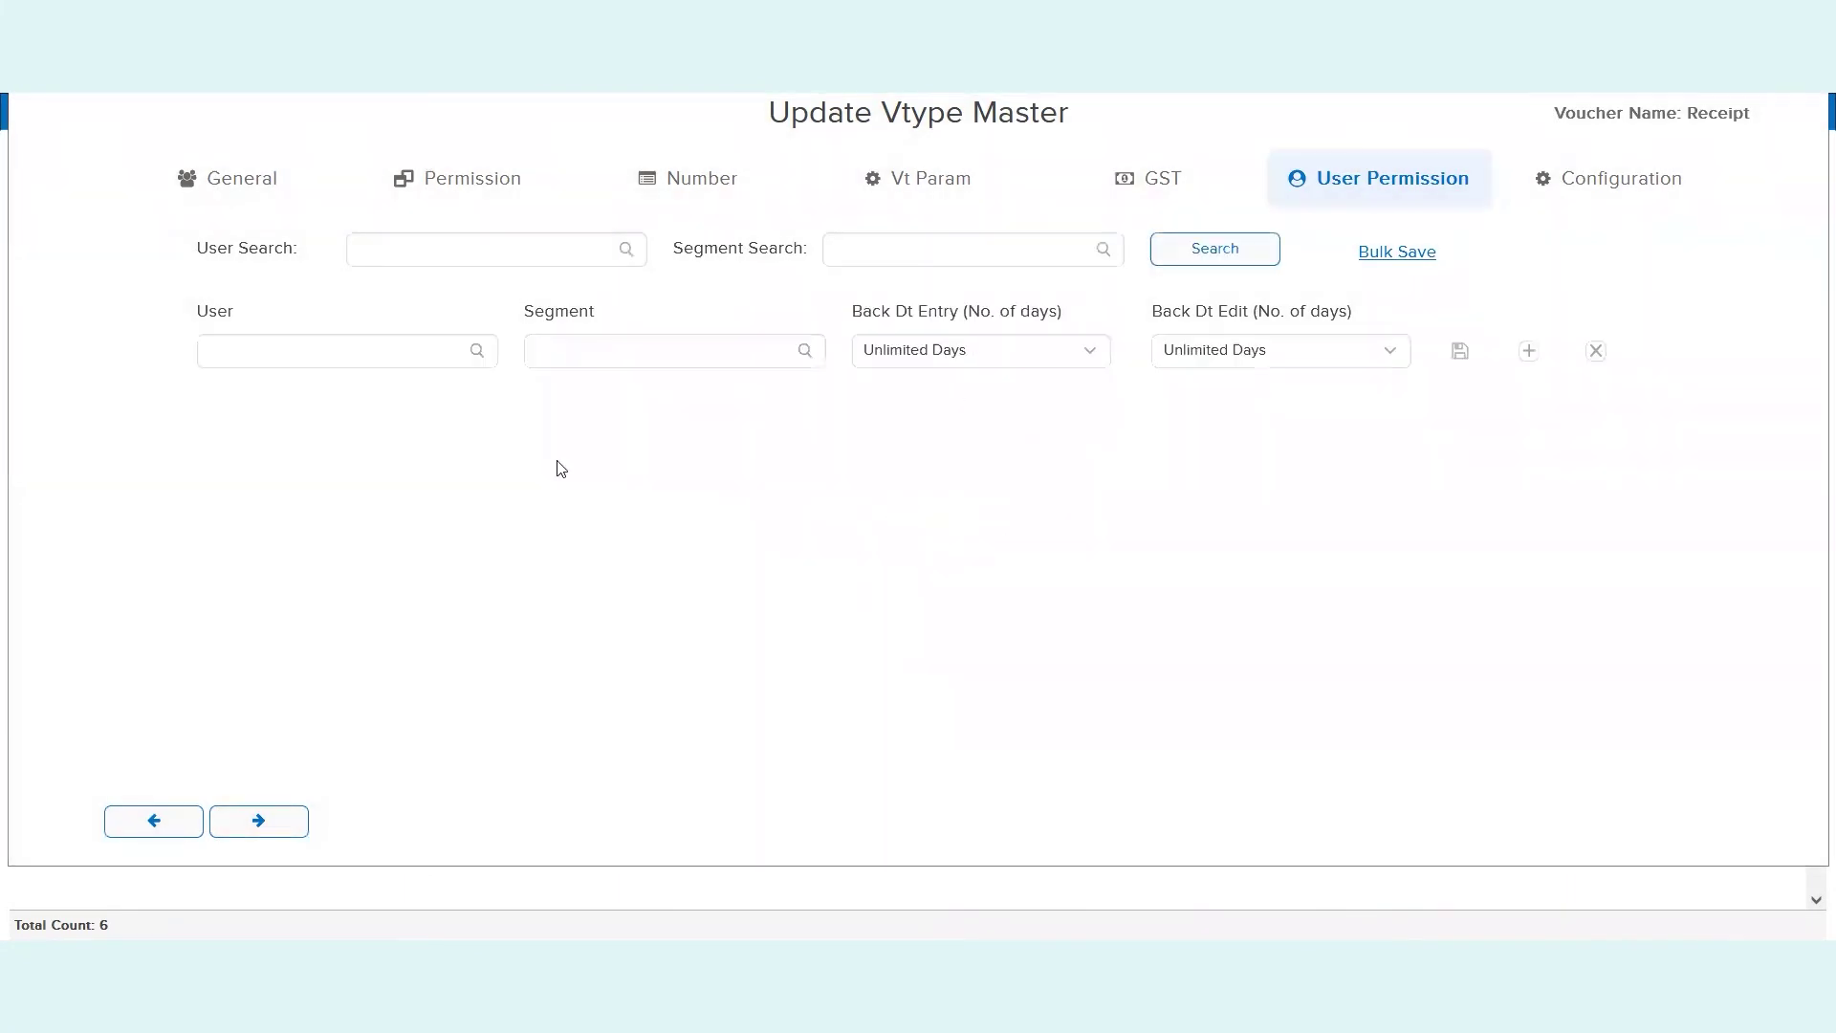
- Close the Receipt voucher type and, as the restricted user, try to date a new Receipt voucher 03-11-2022
left_click(270, 206)
left_click(1669, 828)
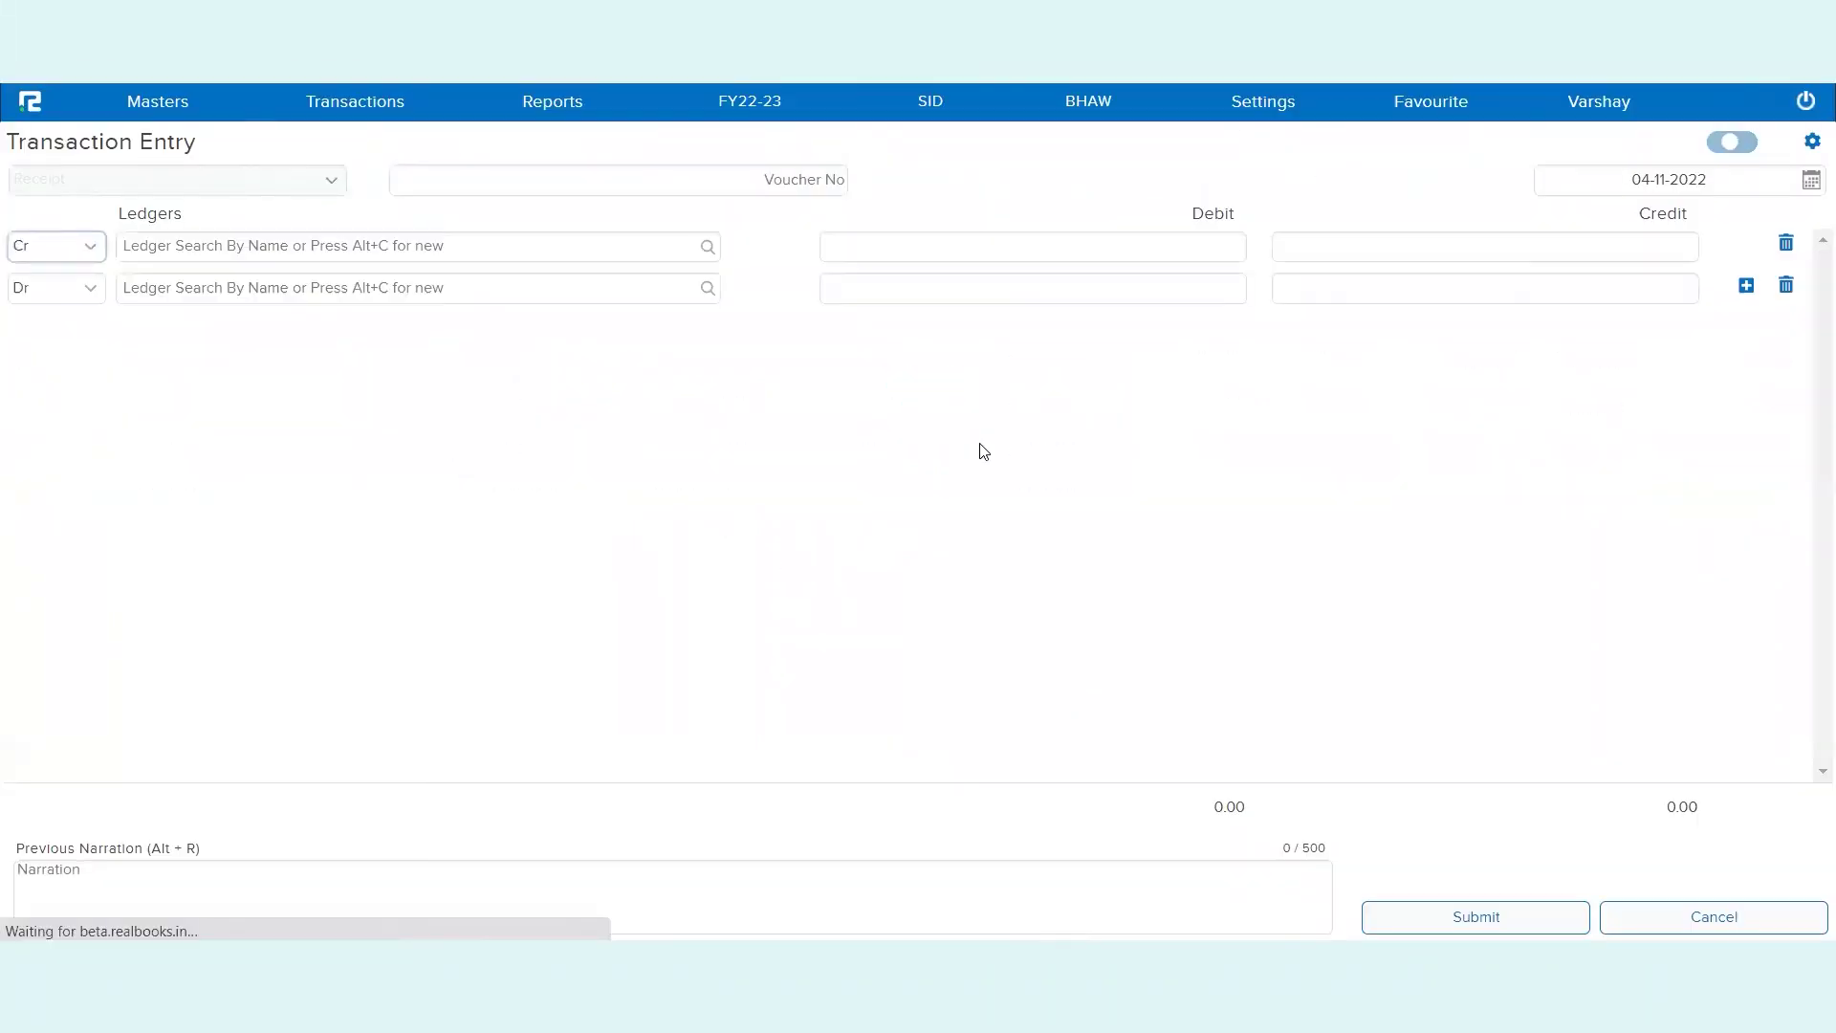
left_click(1653, 183)
type("03")
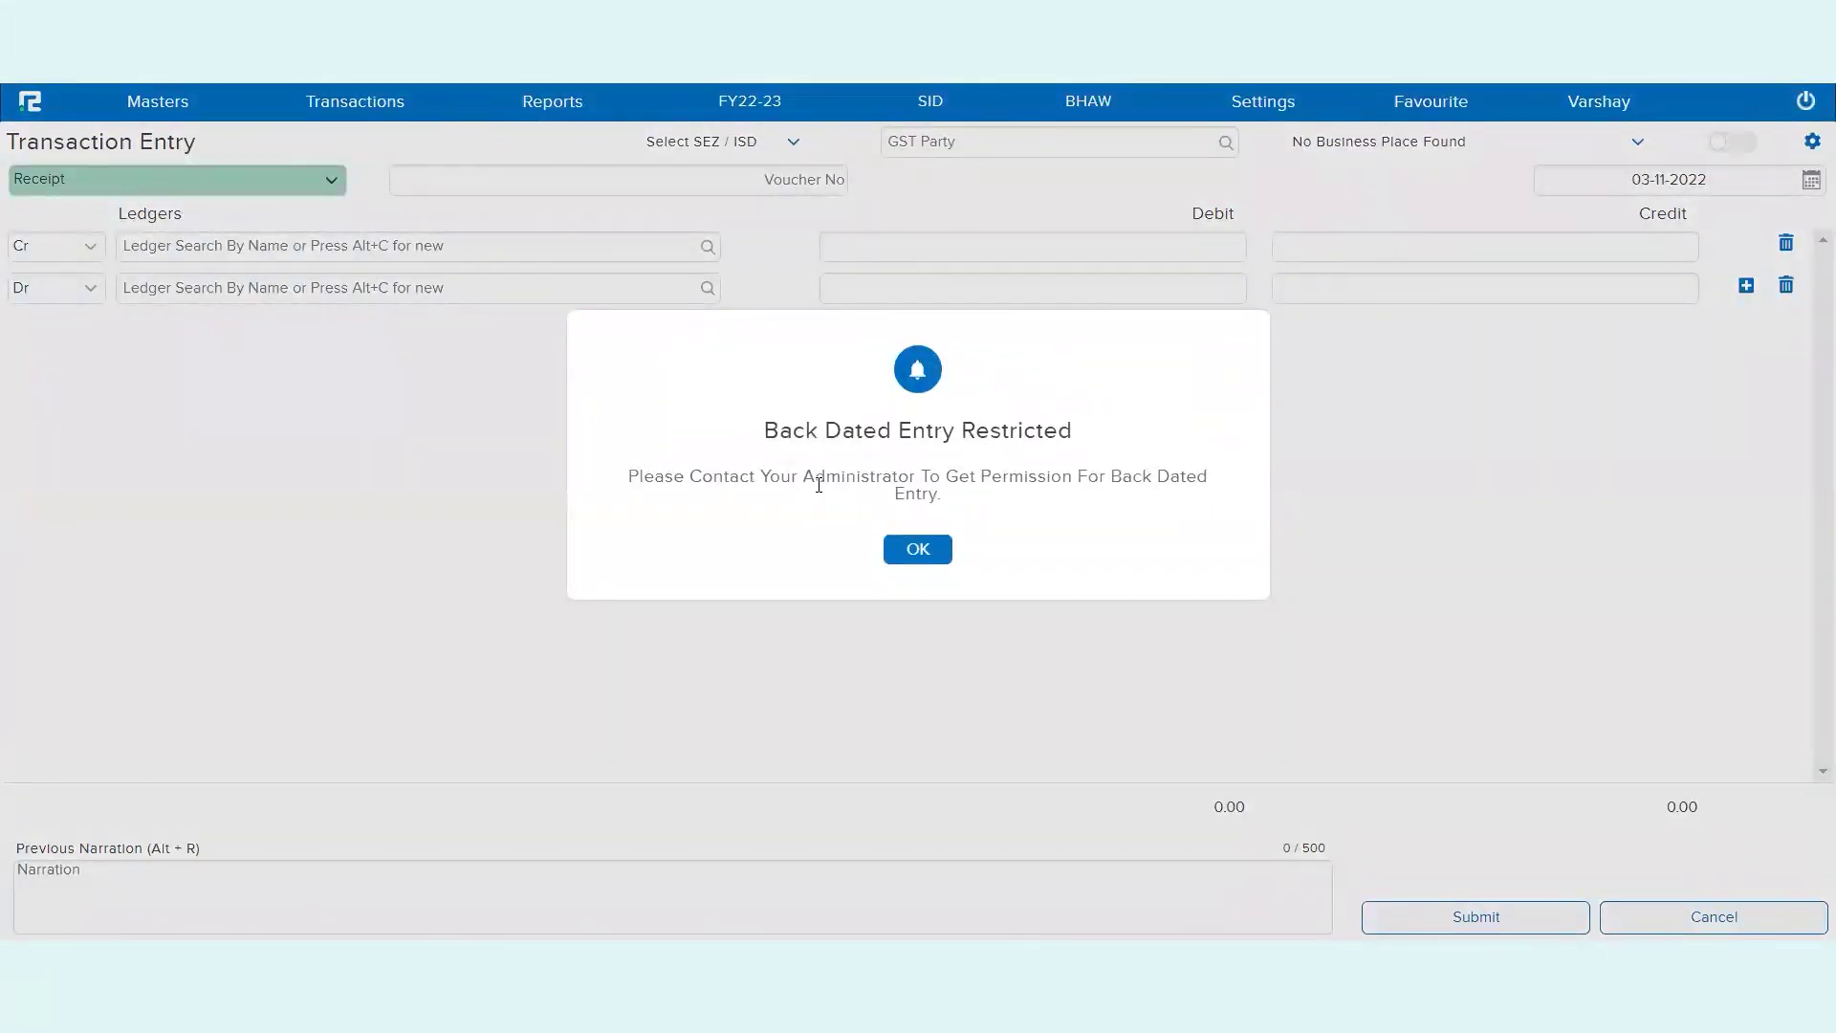
left_click(924, 564)
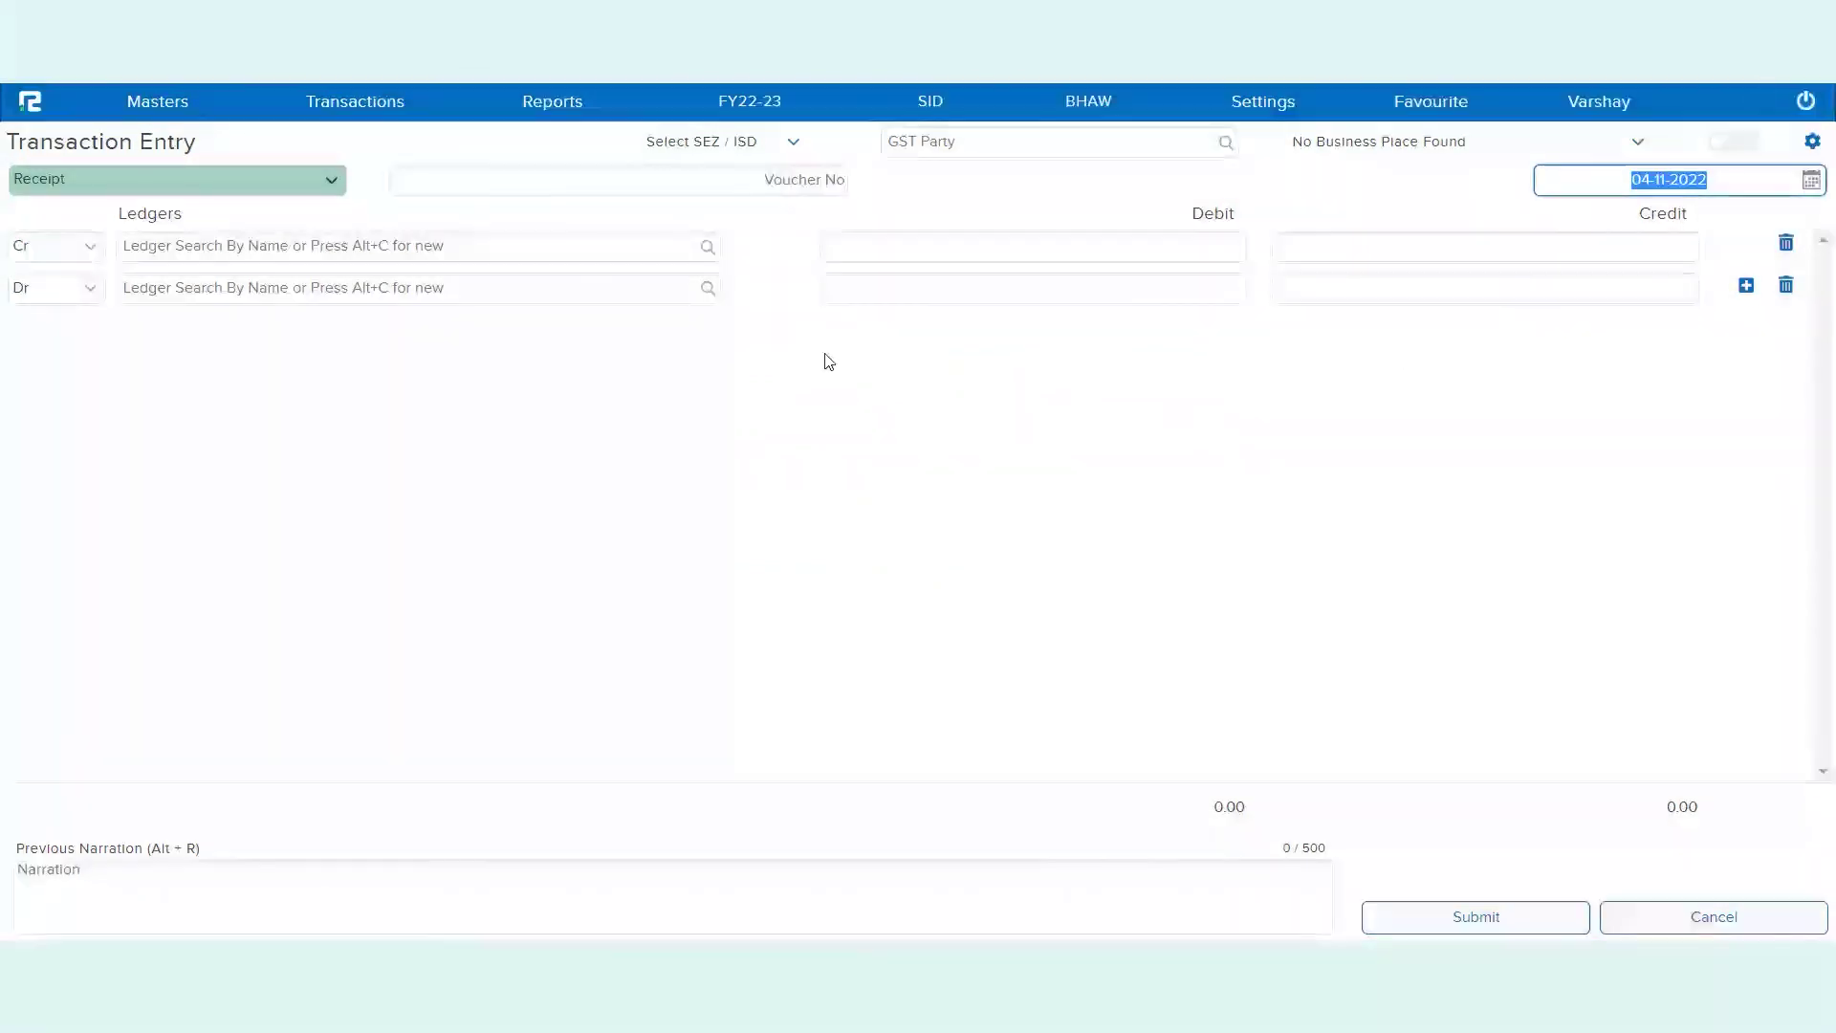
- Open the Day Book report and search Receipt vouchers dated 01-10-2022 to 04-11-2022
left_click(27, 111)
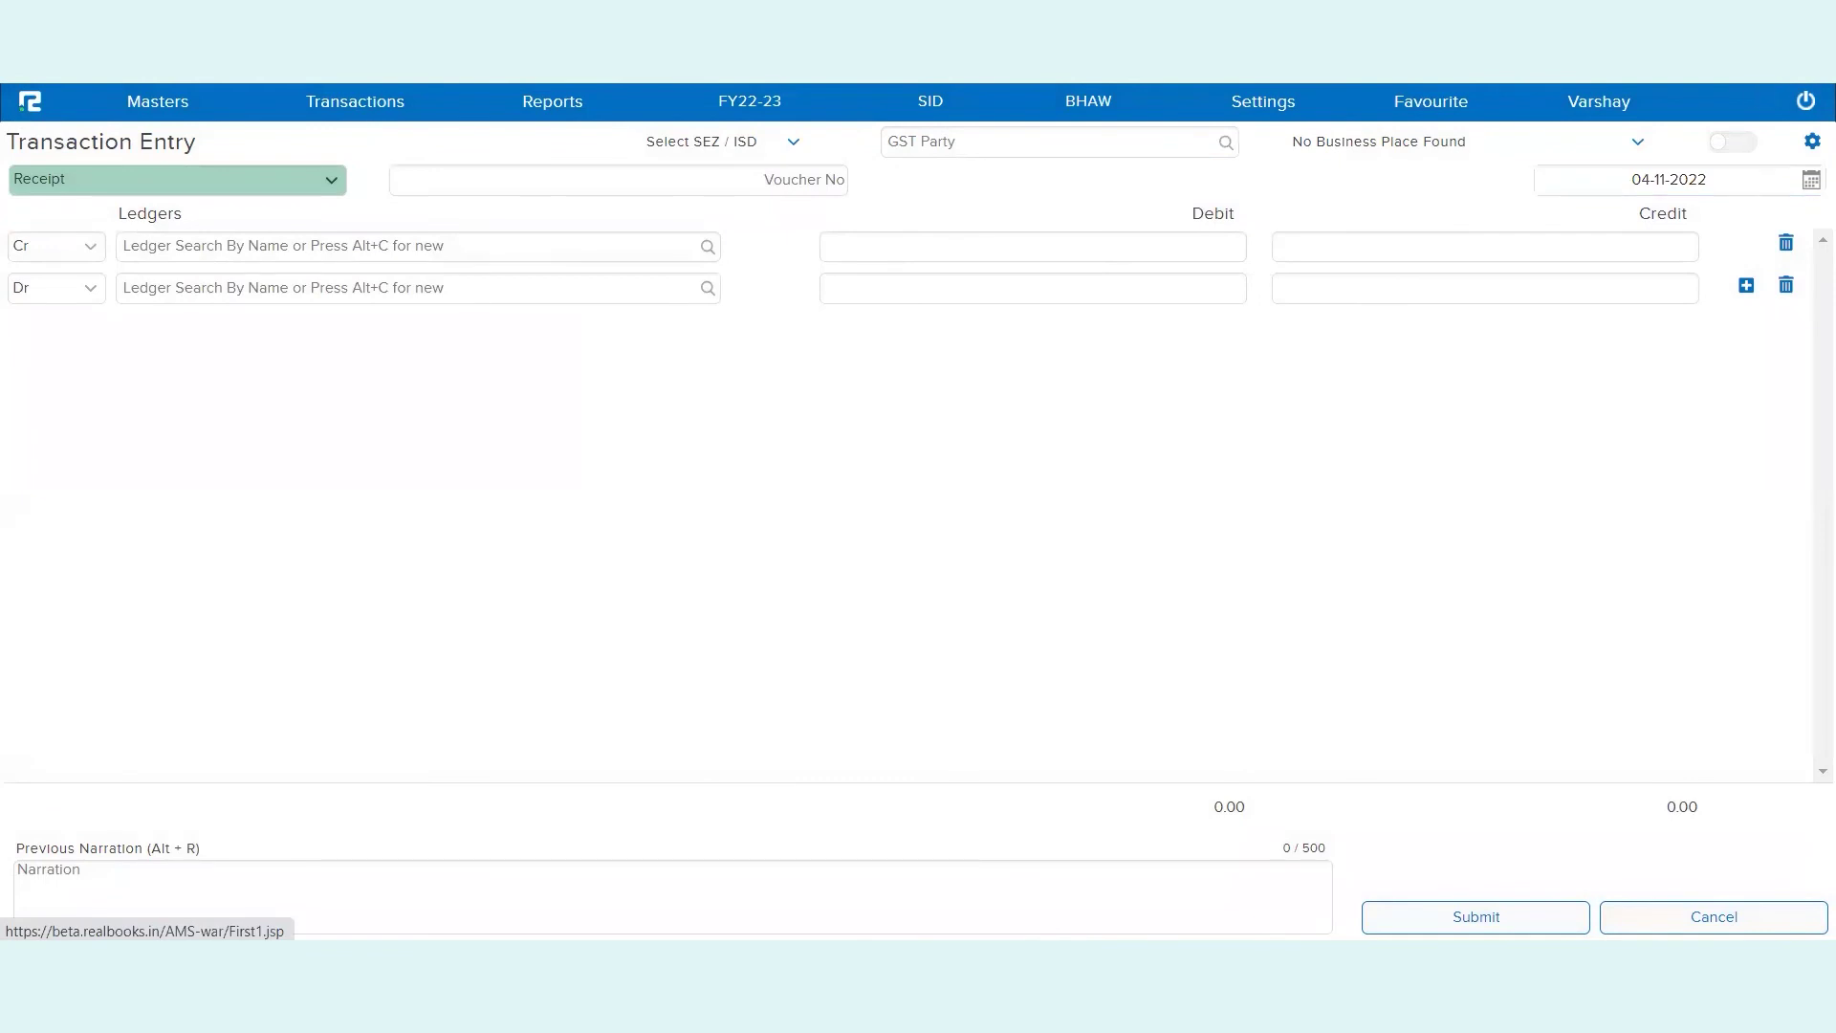
left_click(551, 102)
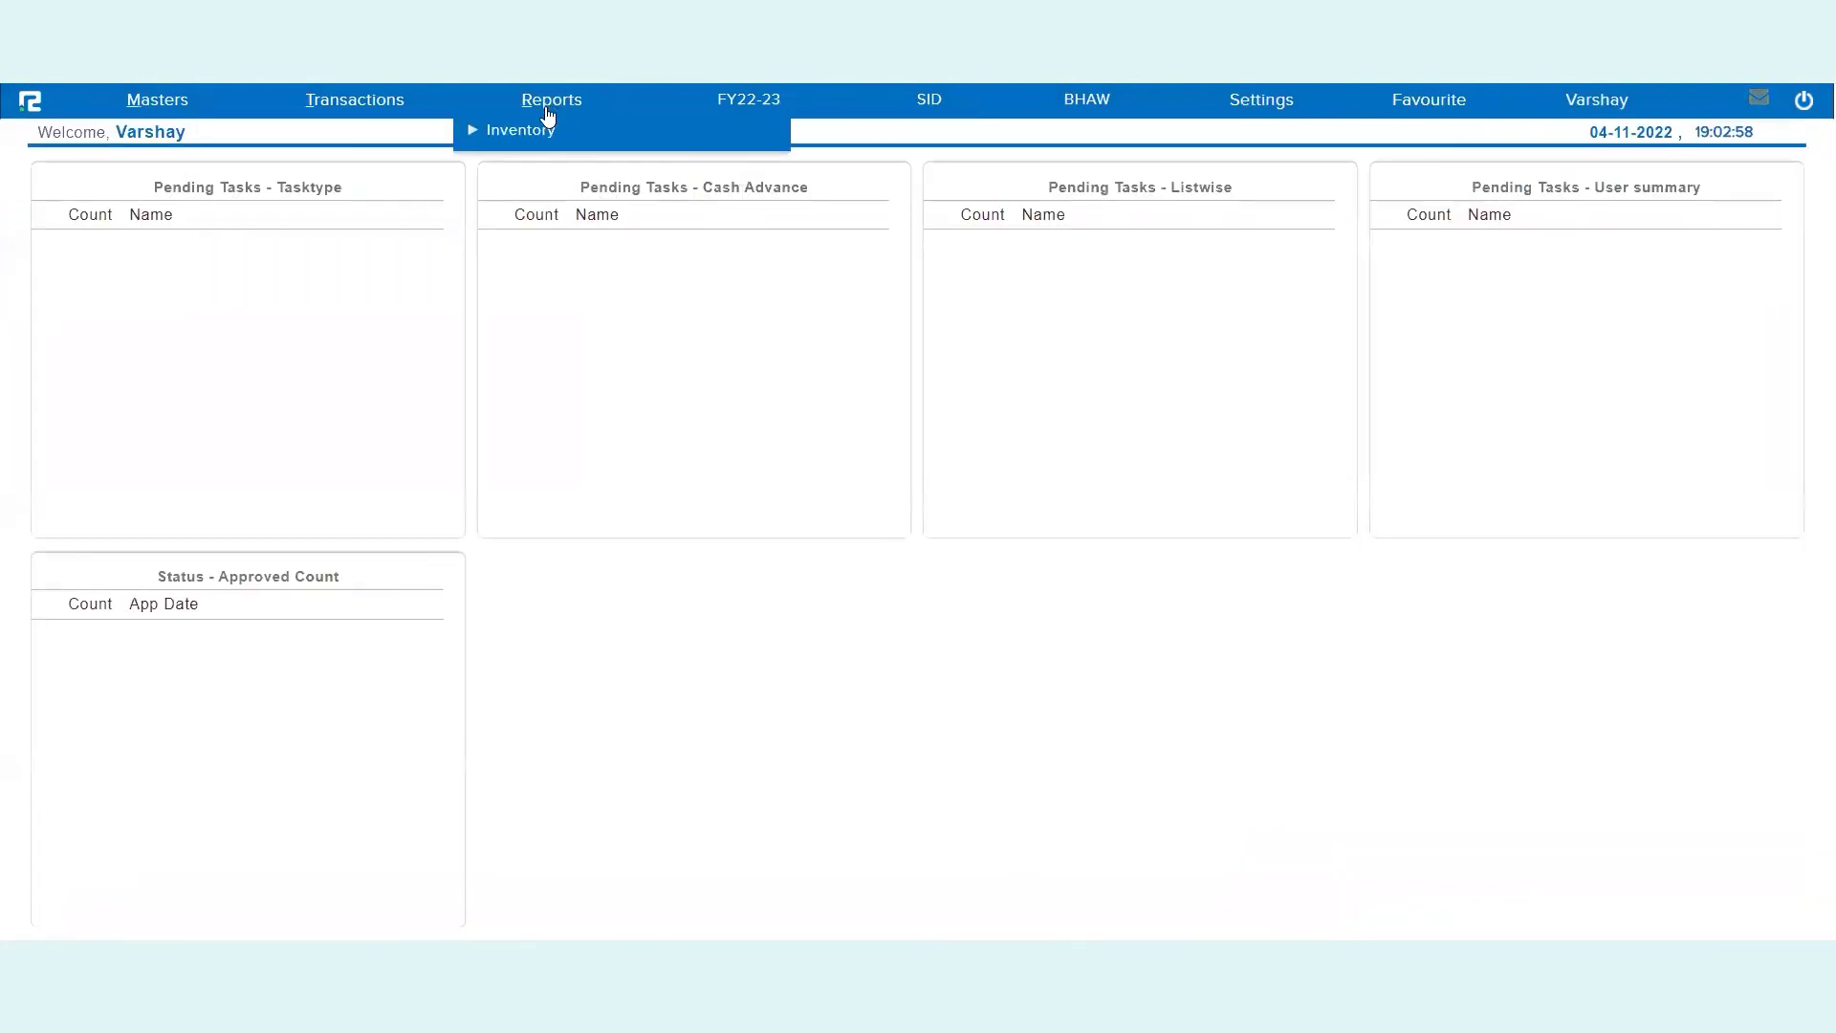
left_click(561, 151)
left_click(564, 223)
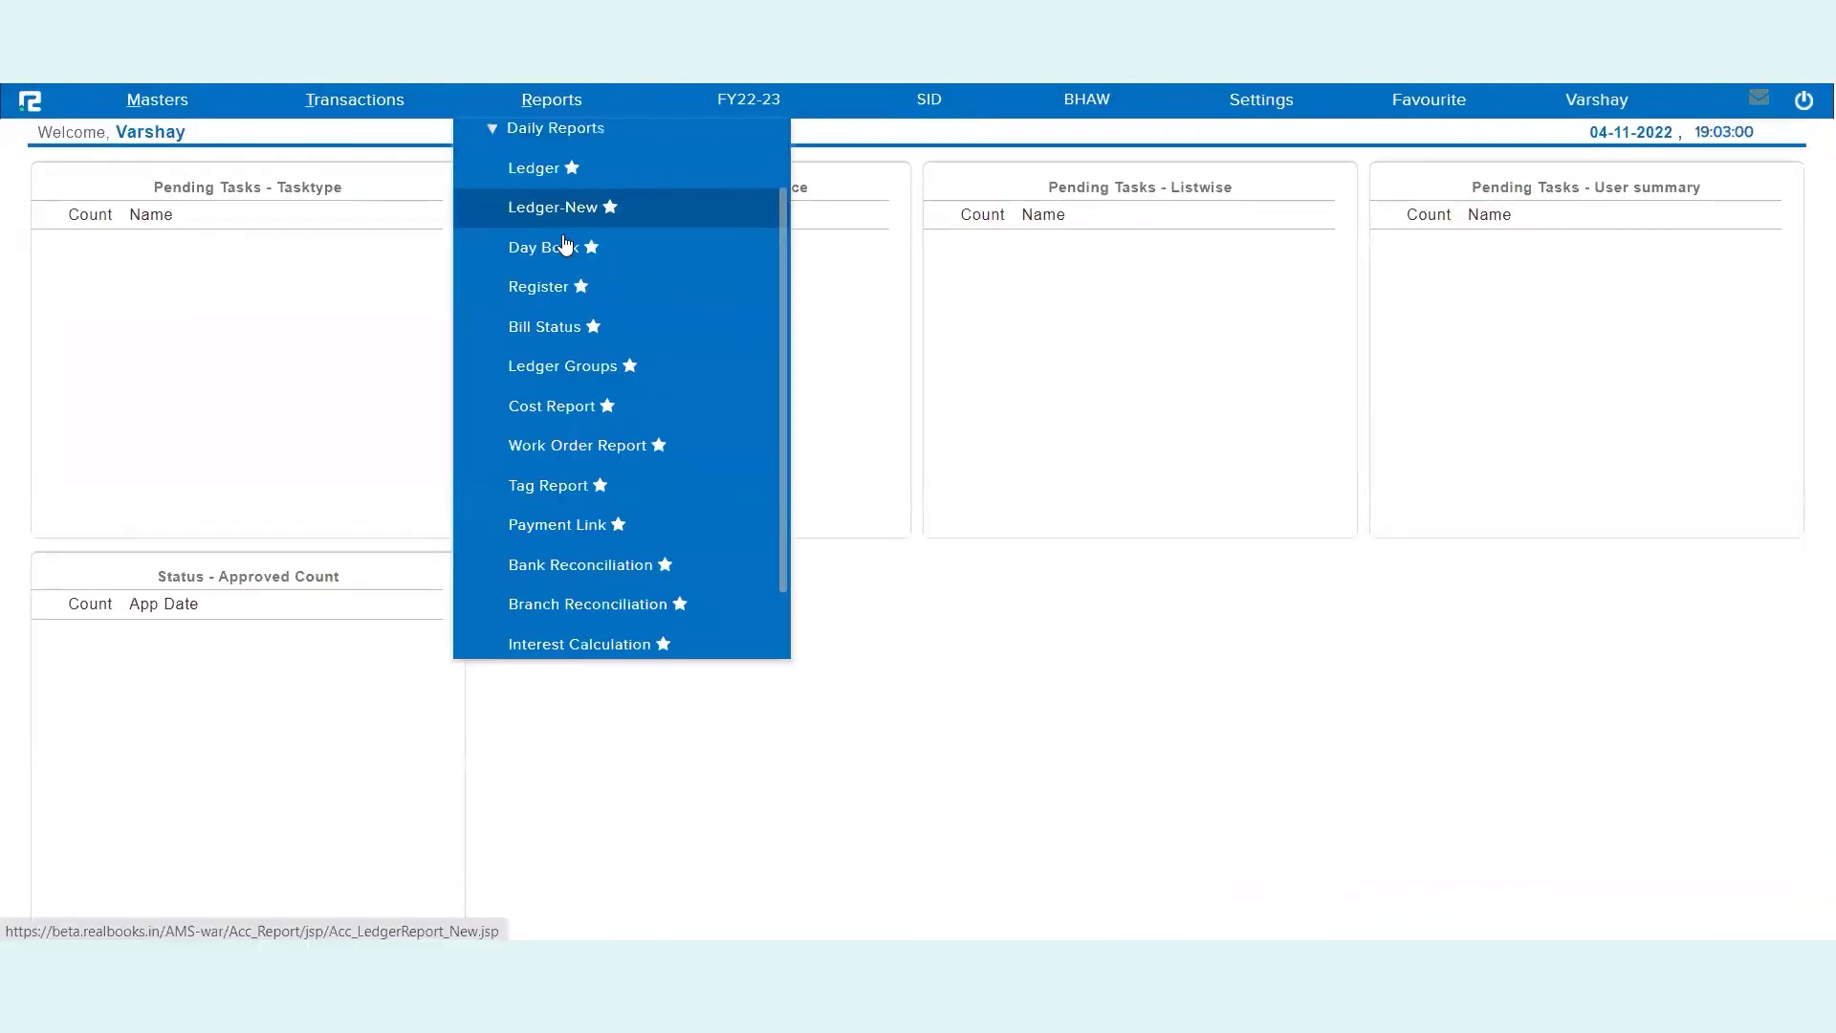
left_click(540, 250)
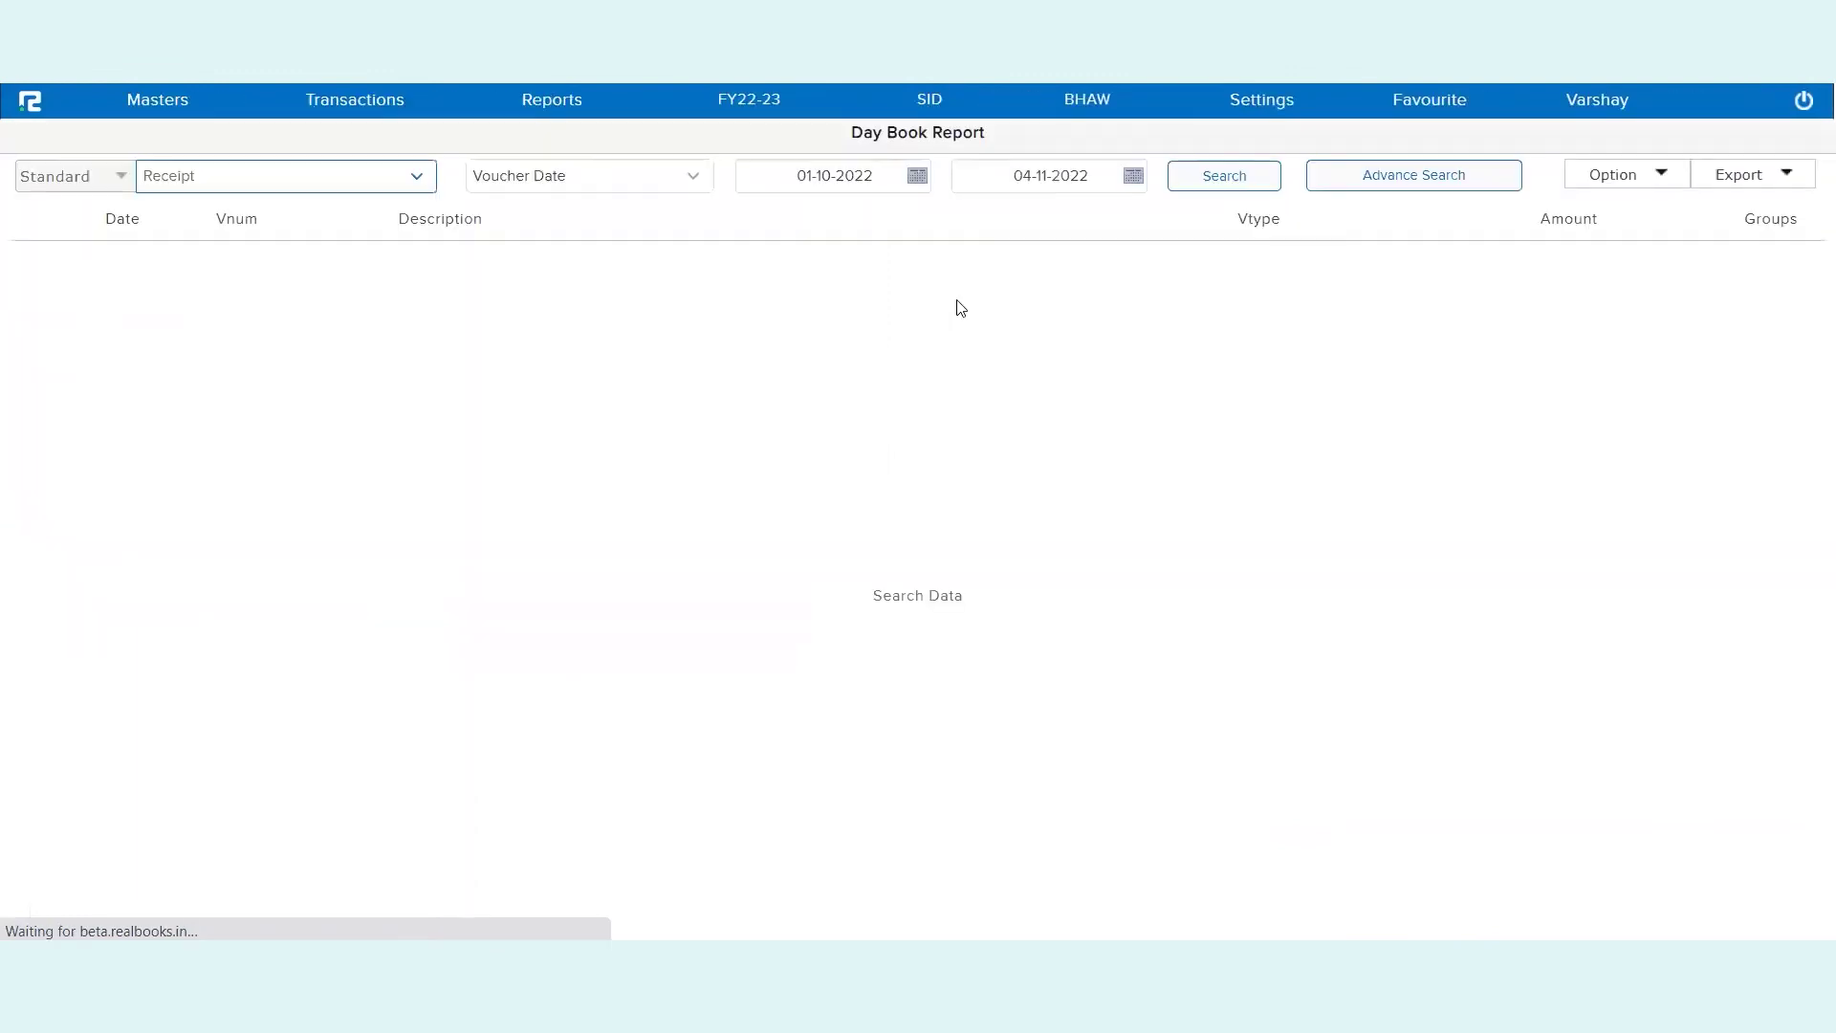
left_click(1233, 190)
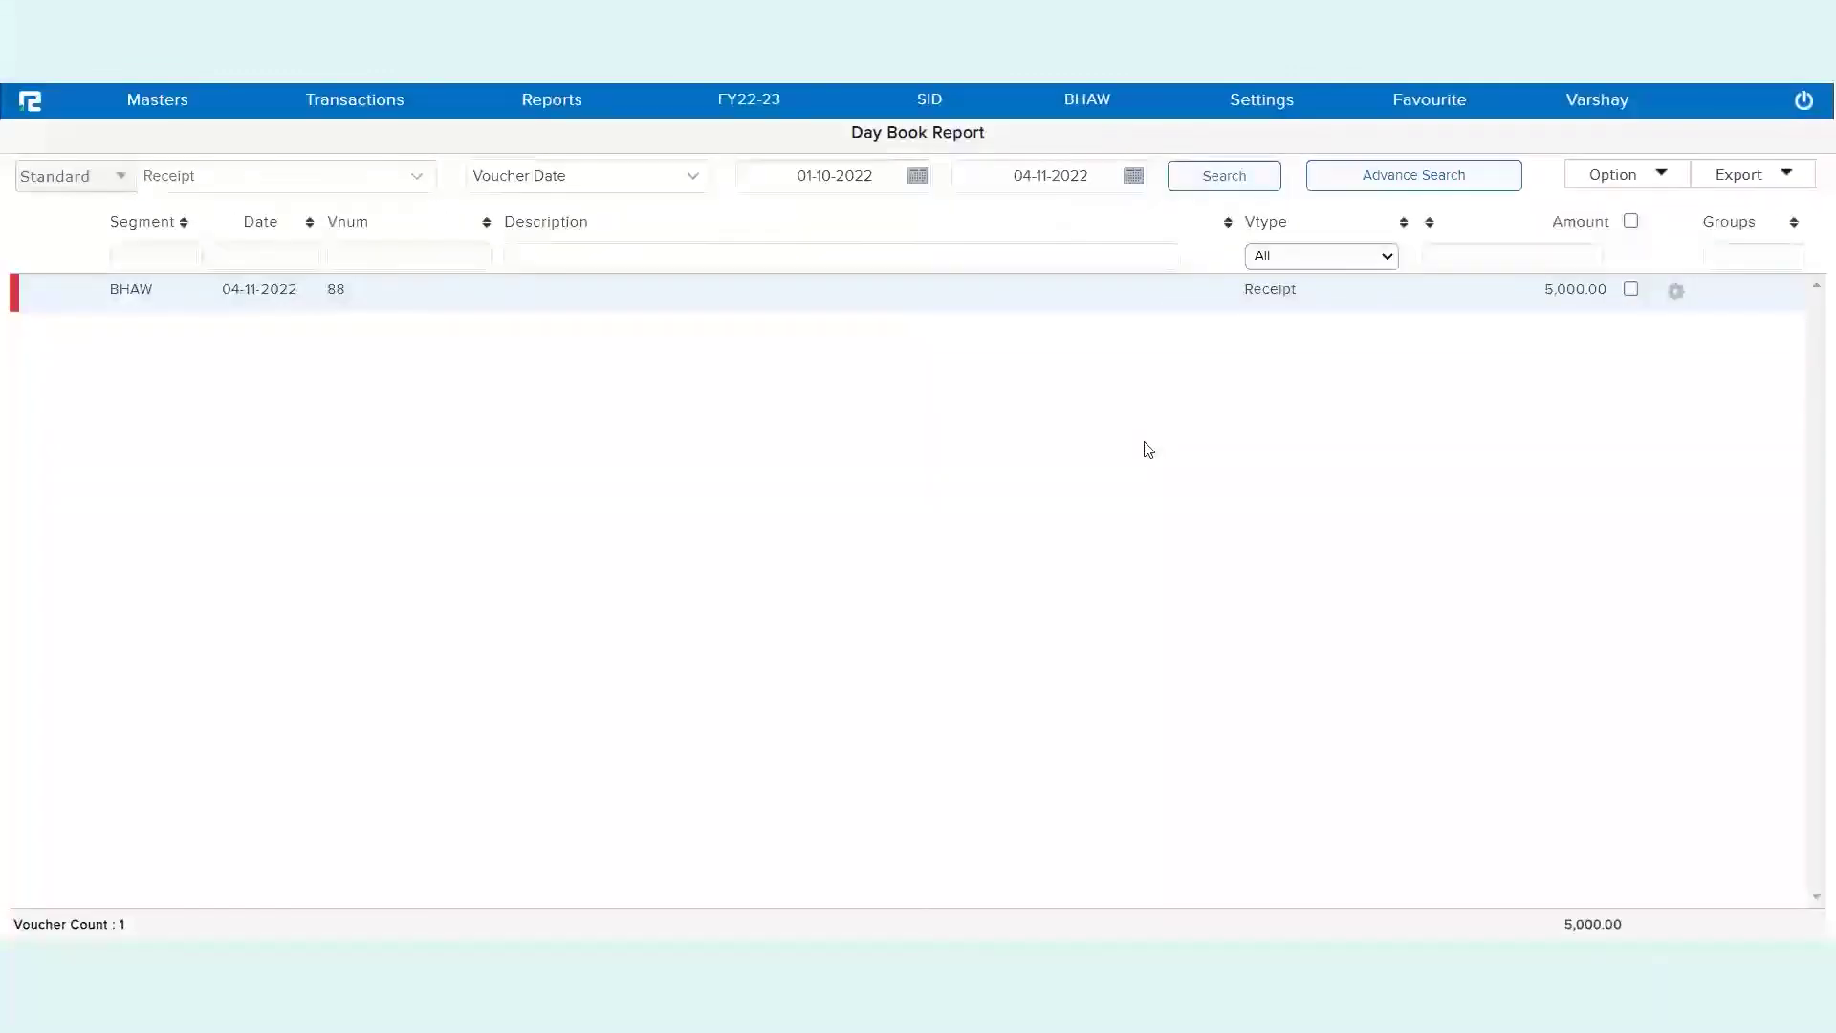
- Open the Bhawanipur Receipt voucher, try to change its date to 03-11-2022, and close it without submitting
left_click(1265, 285)
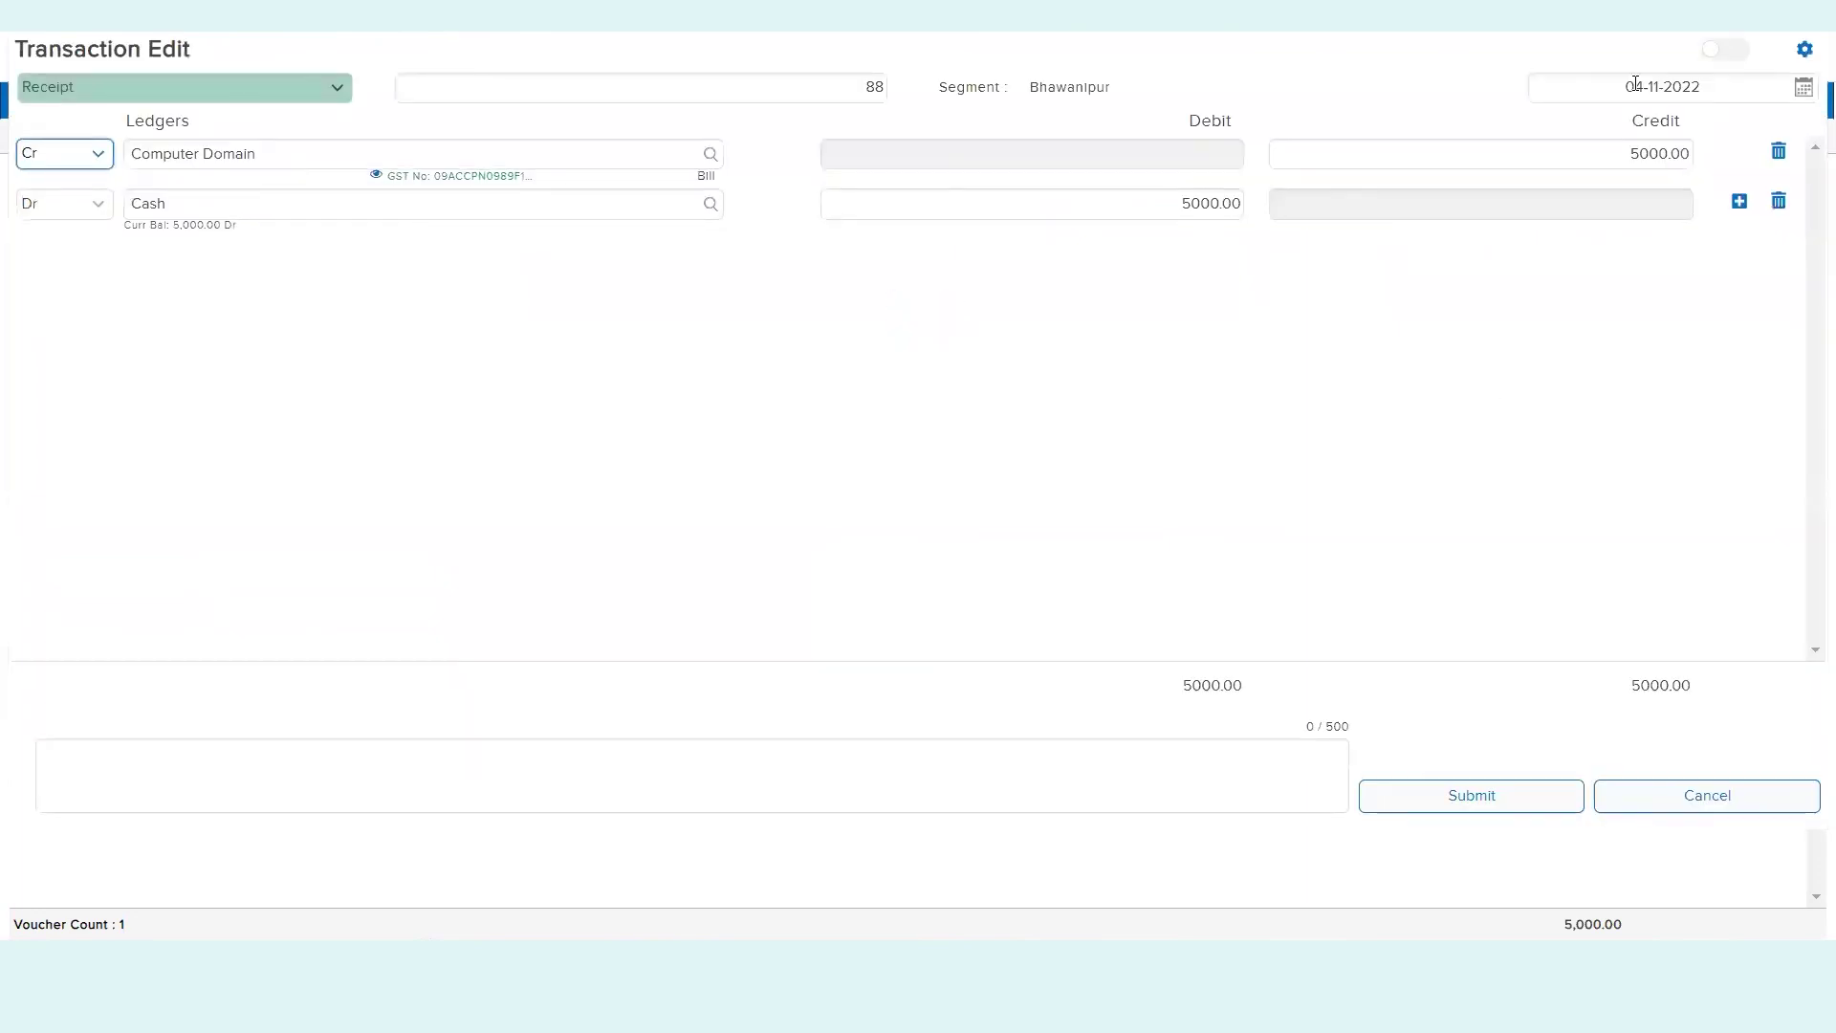
left_click_drag(1645, 87, 1317, 169)
type("03")
key("Tab")
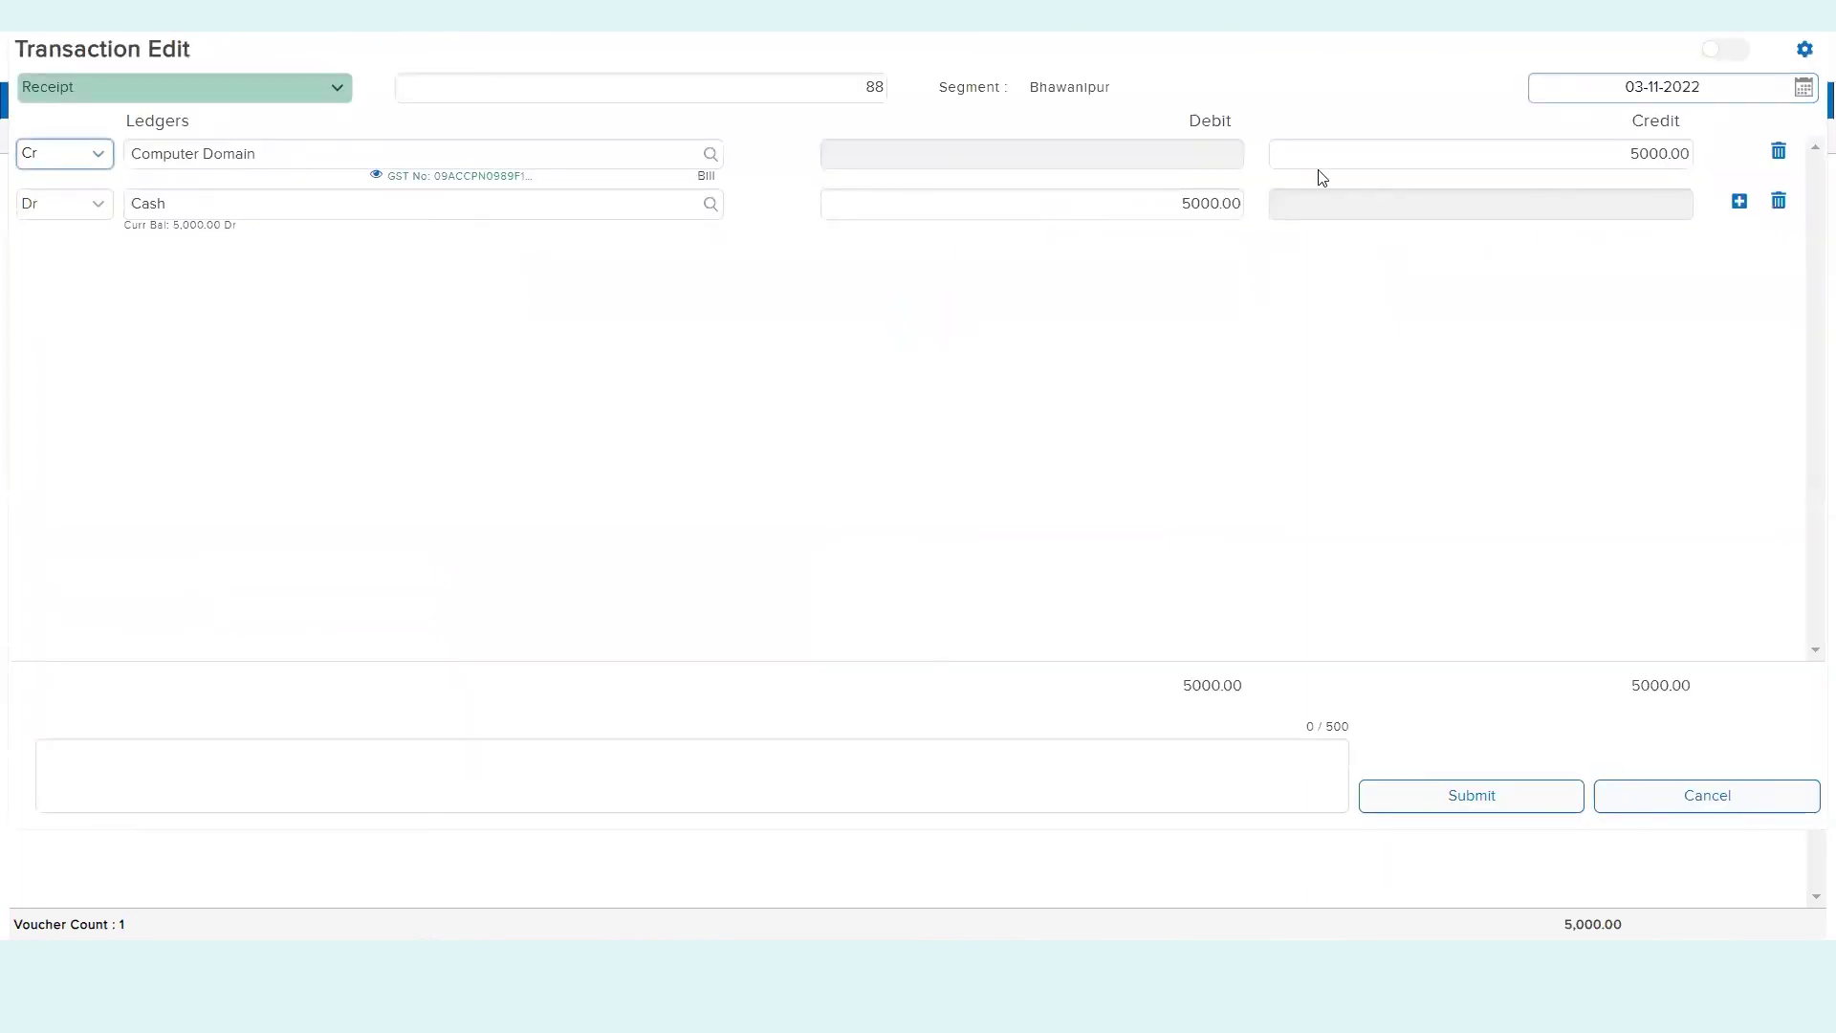
left_click(894, 463)
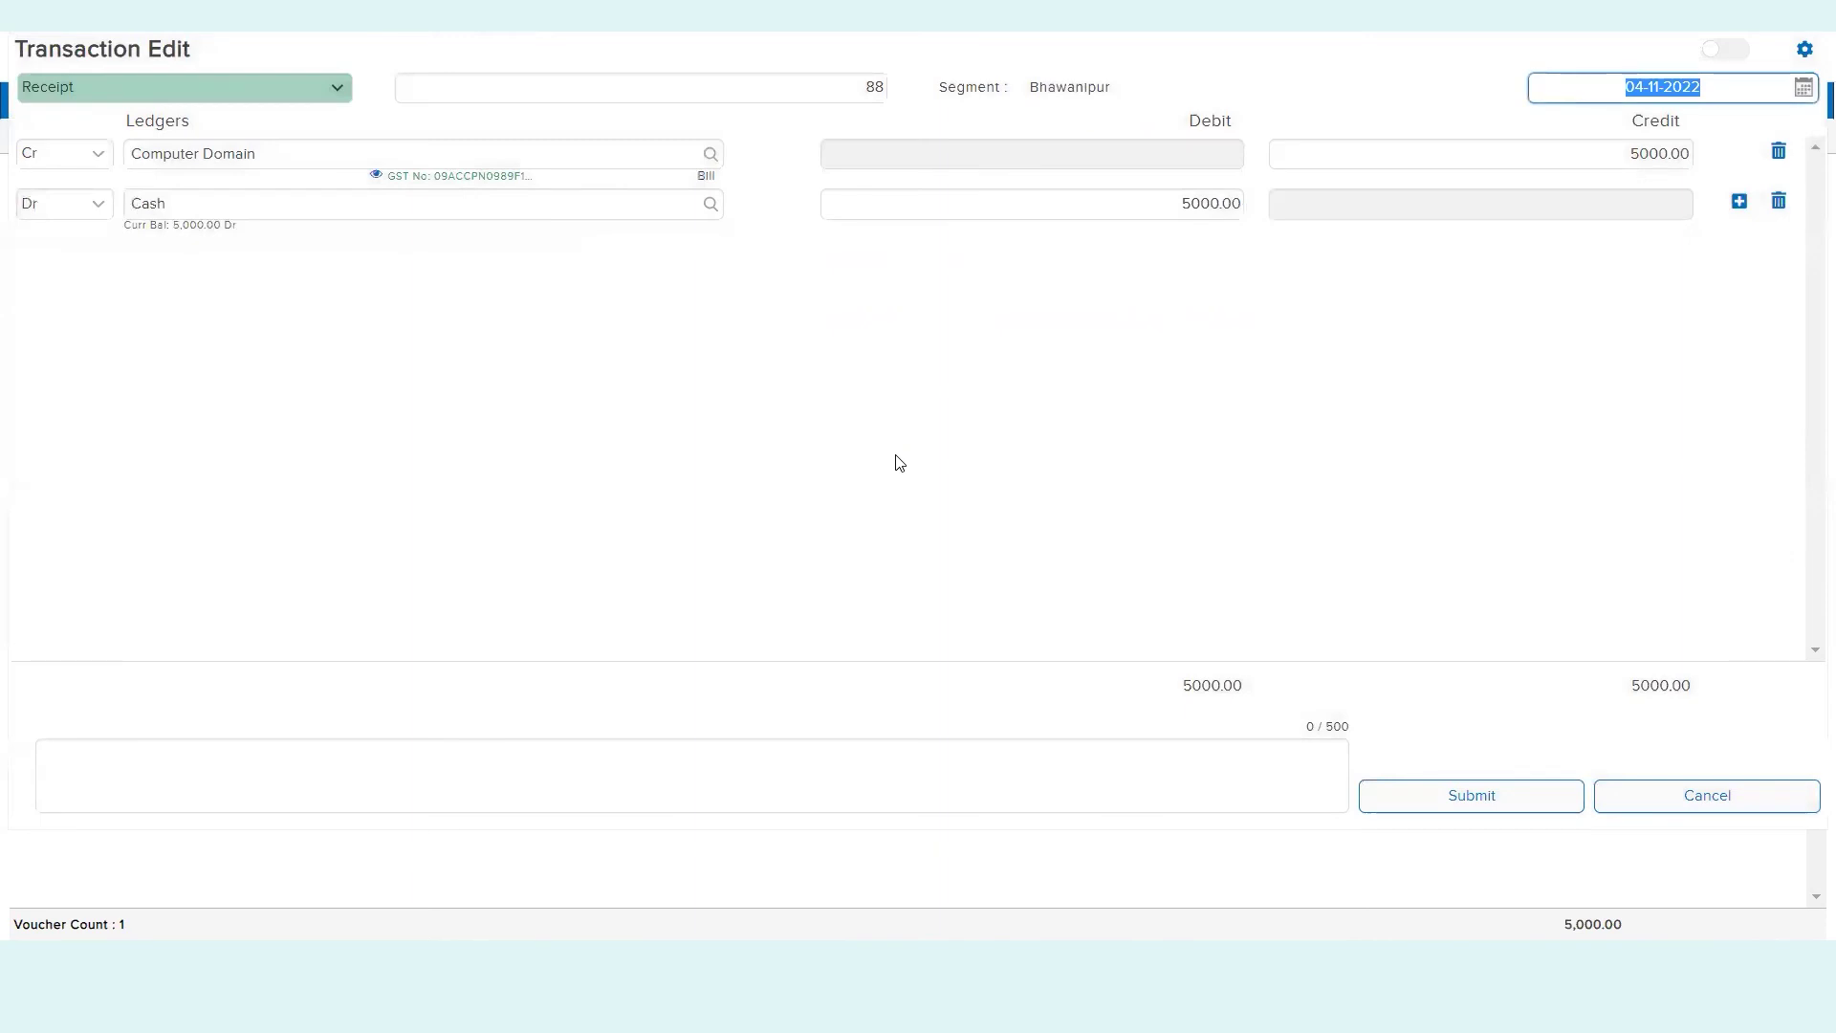
key("Escape")
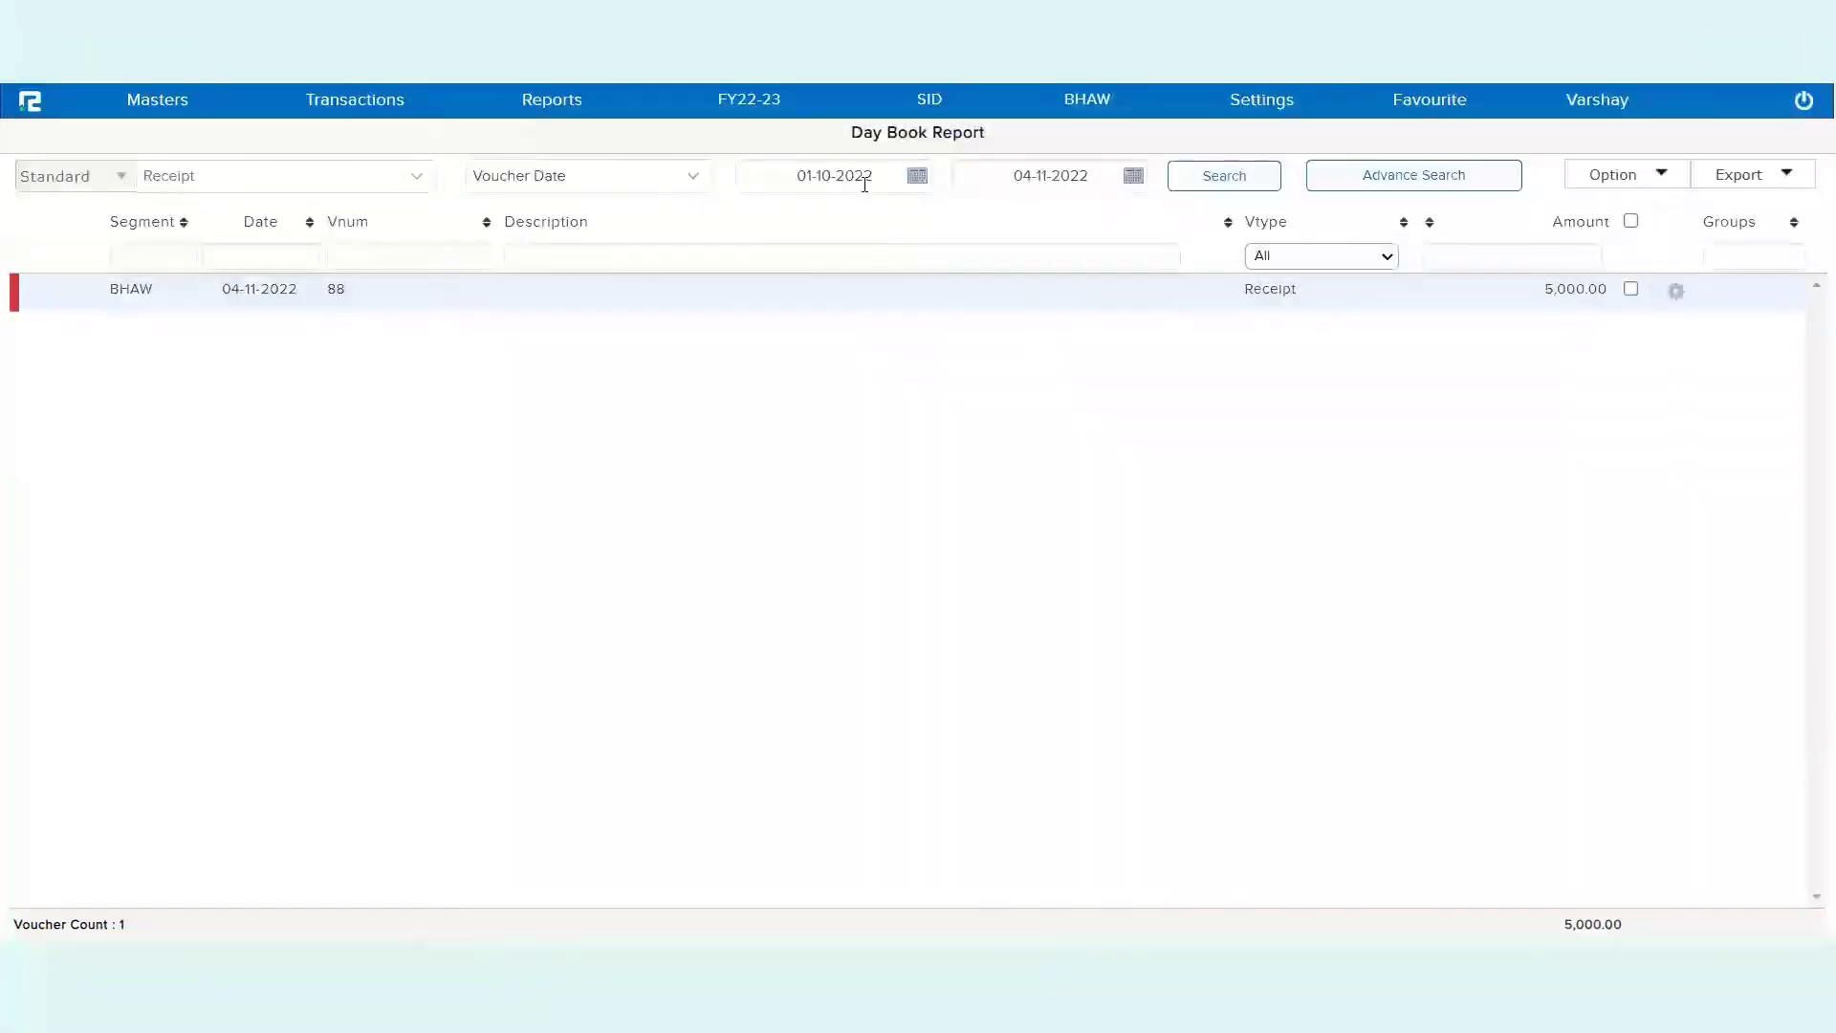
- Switch the segment to All and search the Day Book for Receipt vouchers again
left_click(1103, 112)
left_click(1071, 180)
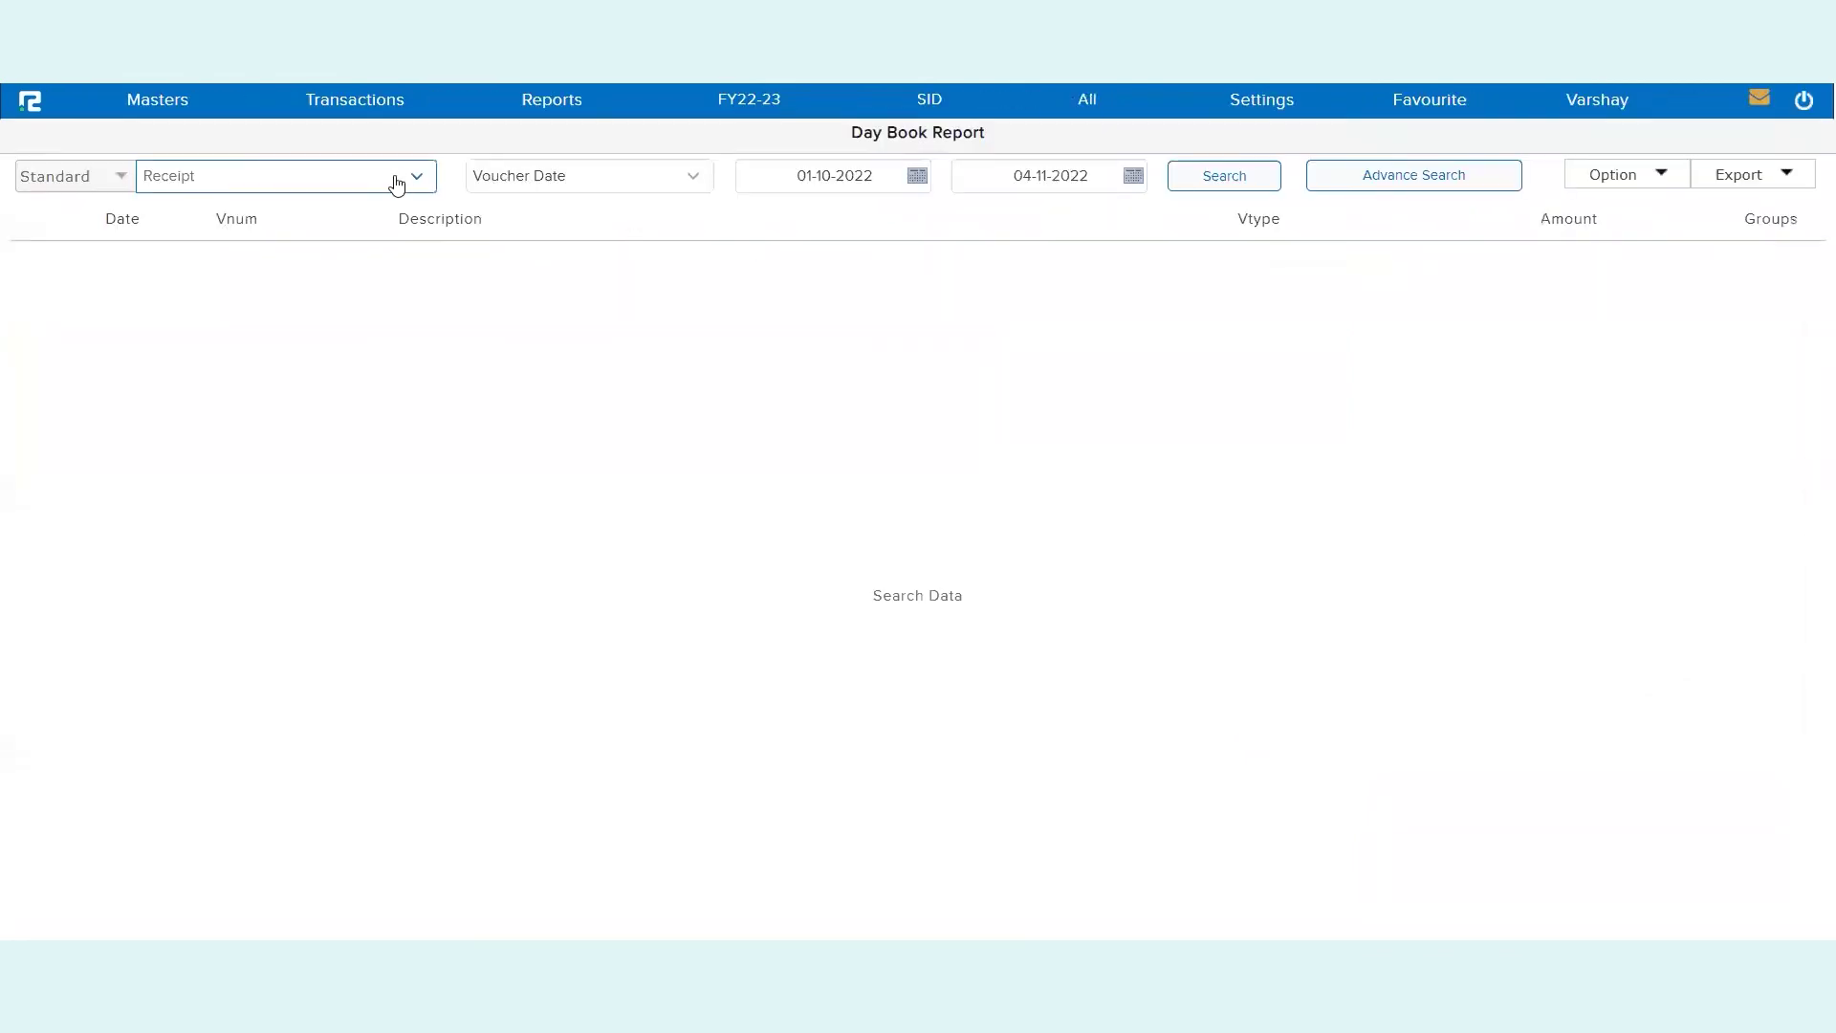
left_click(1184, 186)
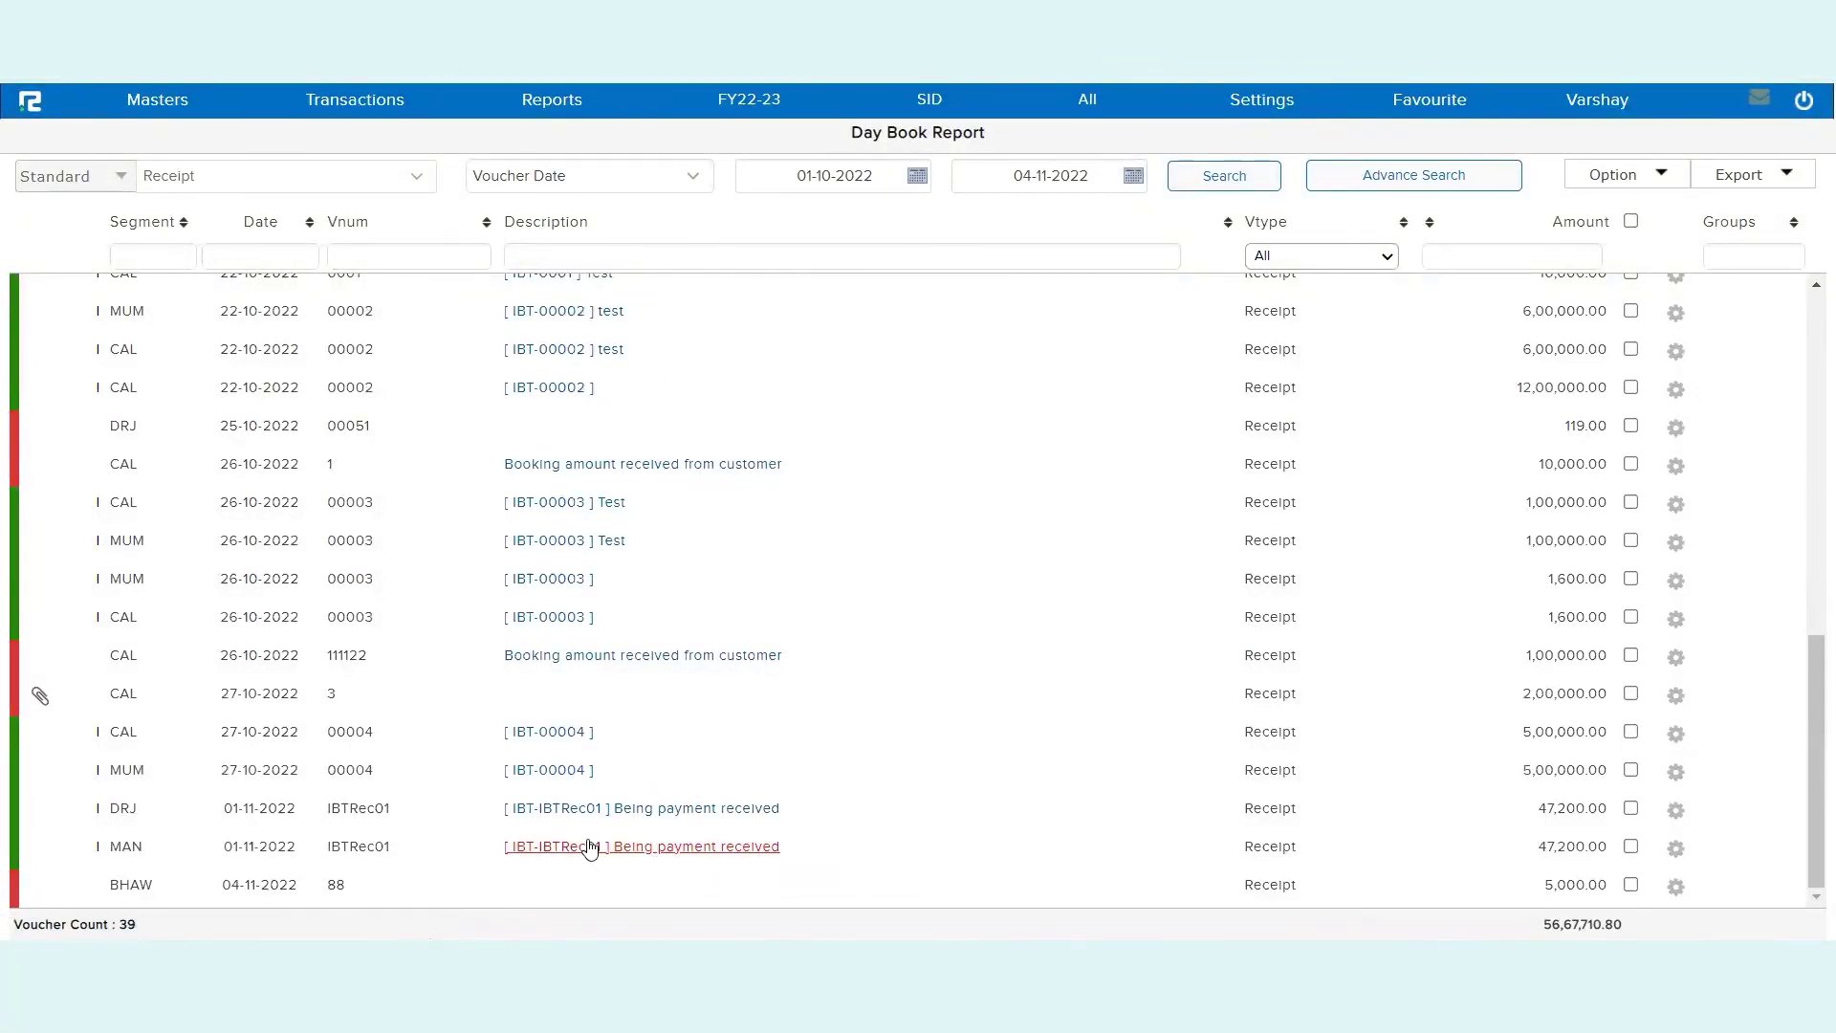
- Try to open the CAL receipt dated 27-10-2022 and the DRJ receipt dated 25-10-2022, closing each window
double_click(463, 699)
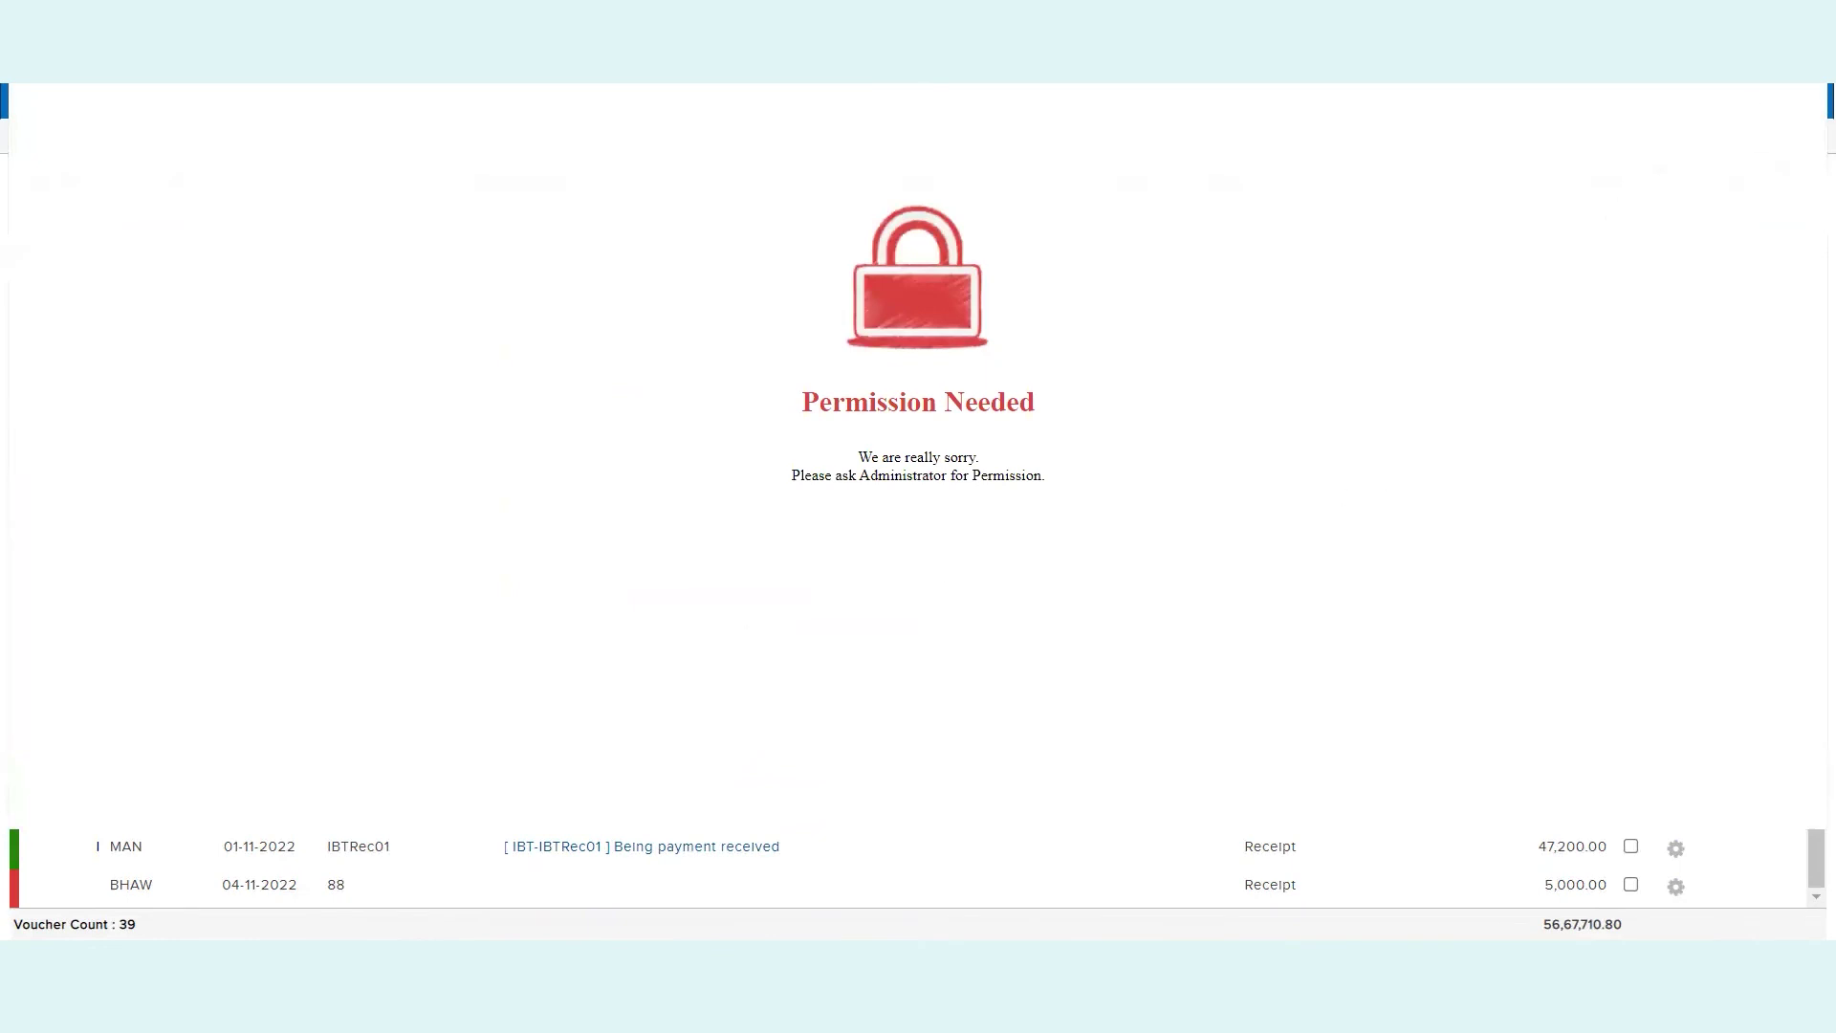
key("Escape")
double_click(494, 412)
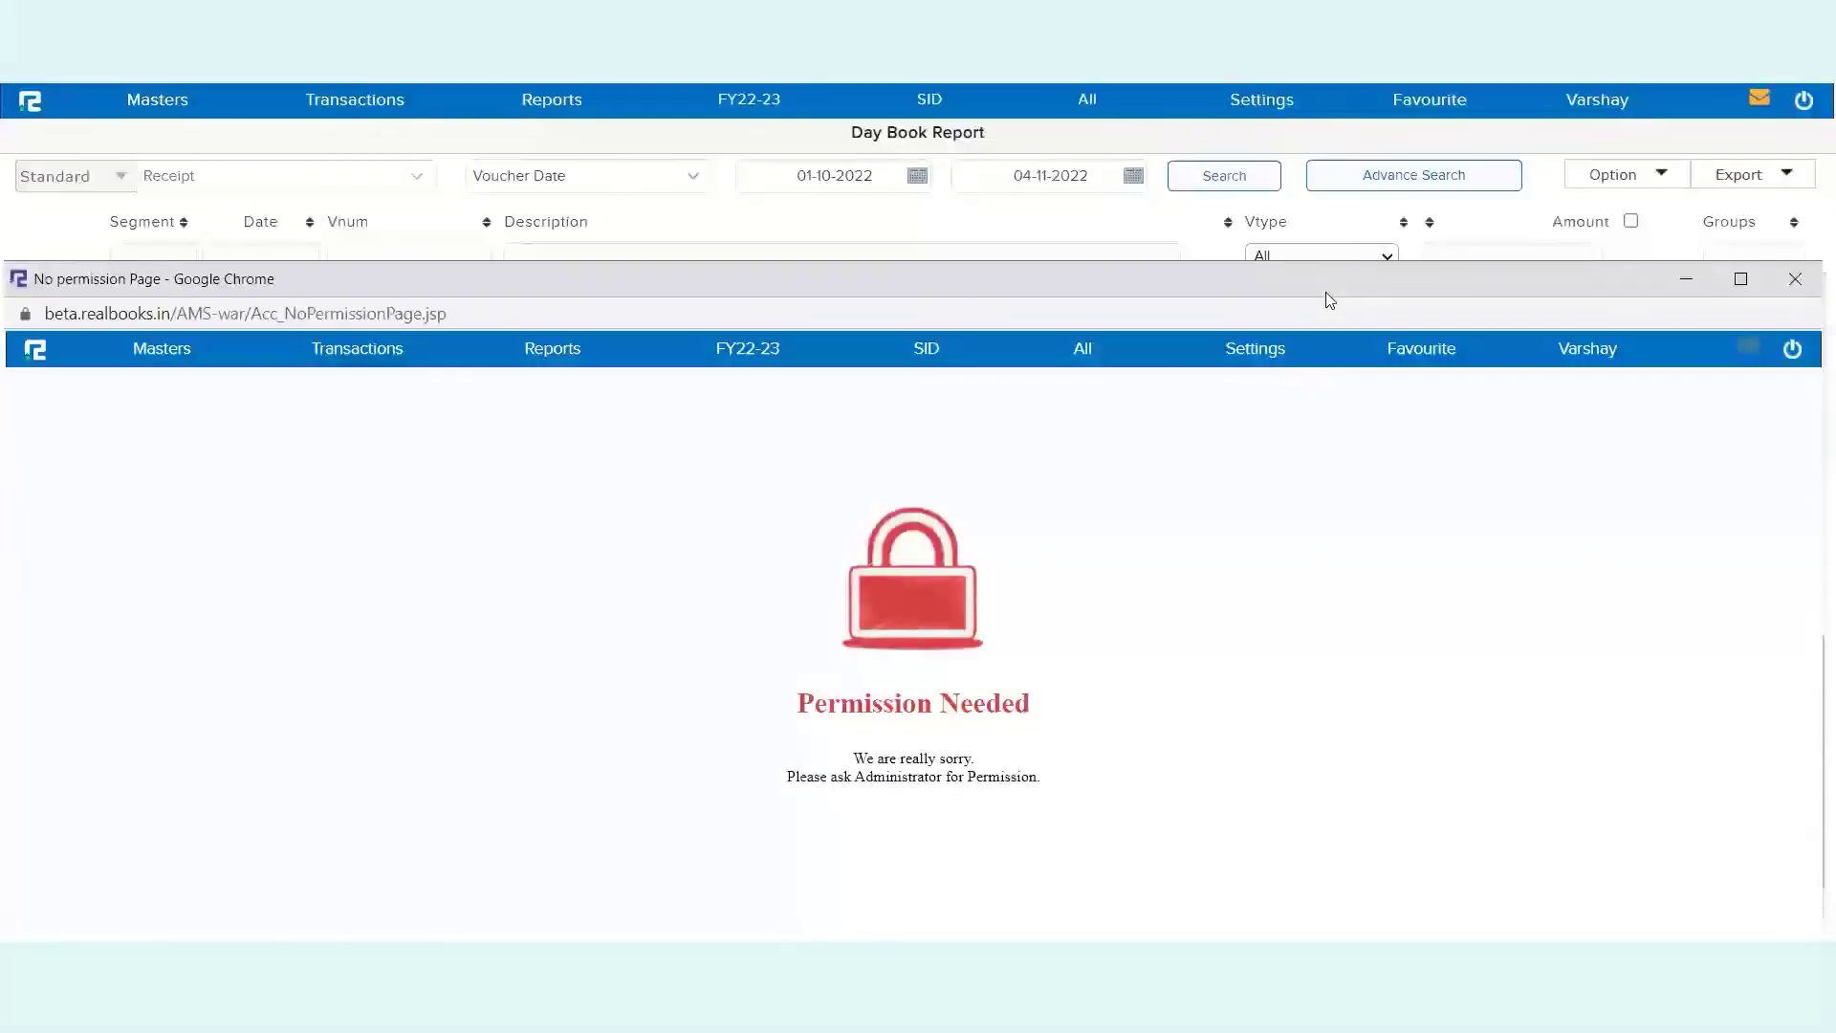
left_click(1792, 276)
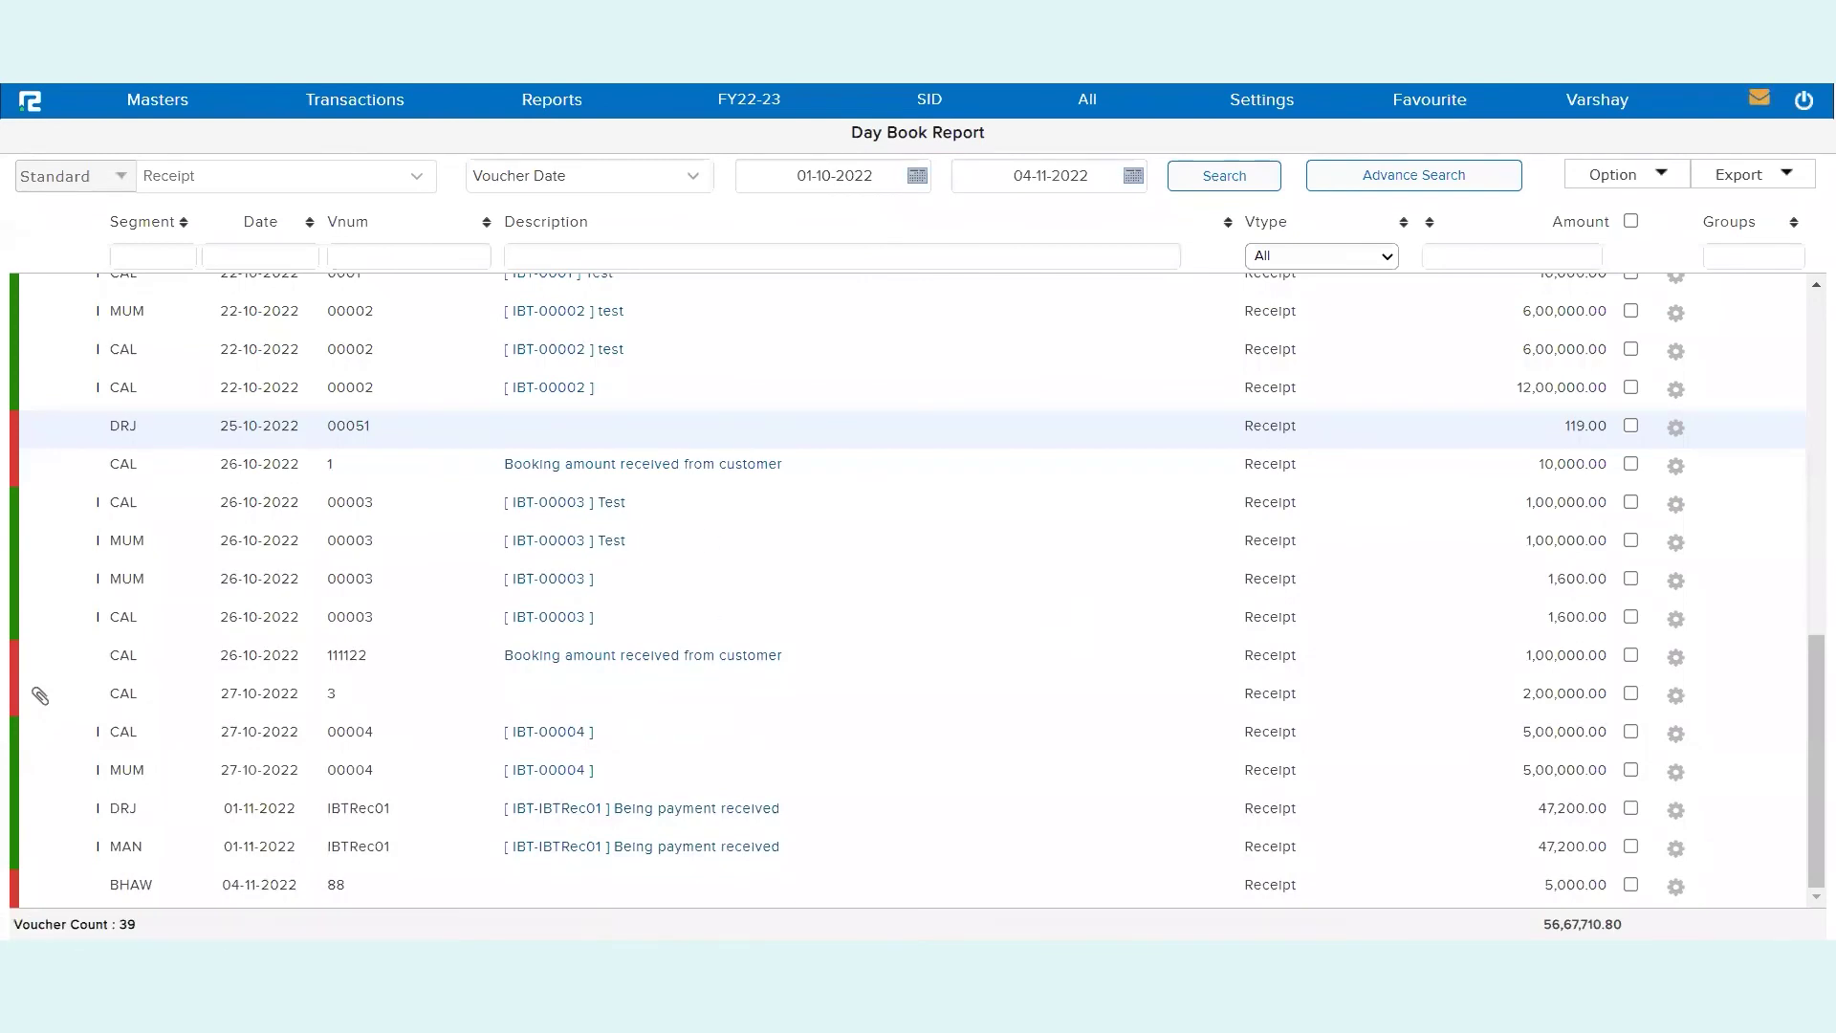
- Switch to the admin session and open the restricted user's record for editing from the User List
mouse_move(1013, 893)
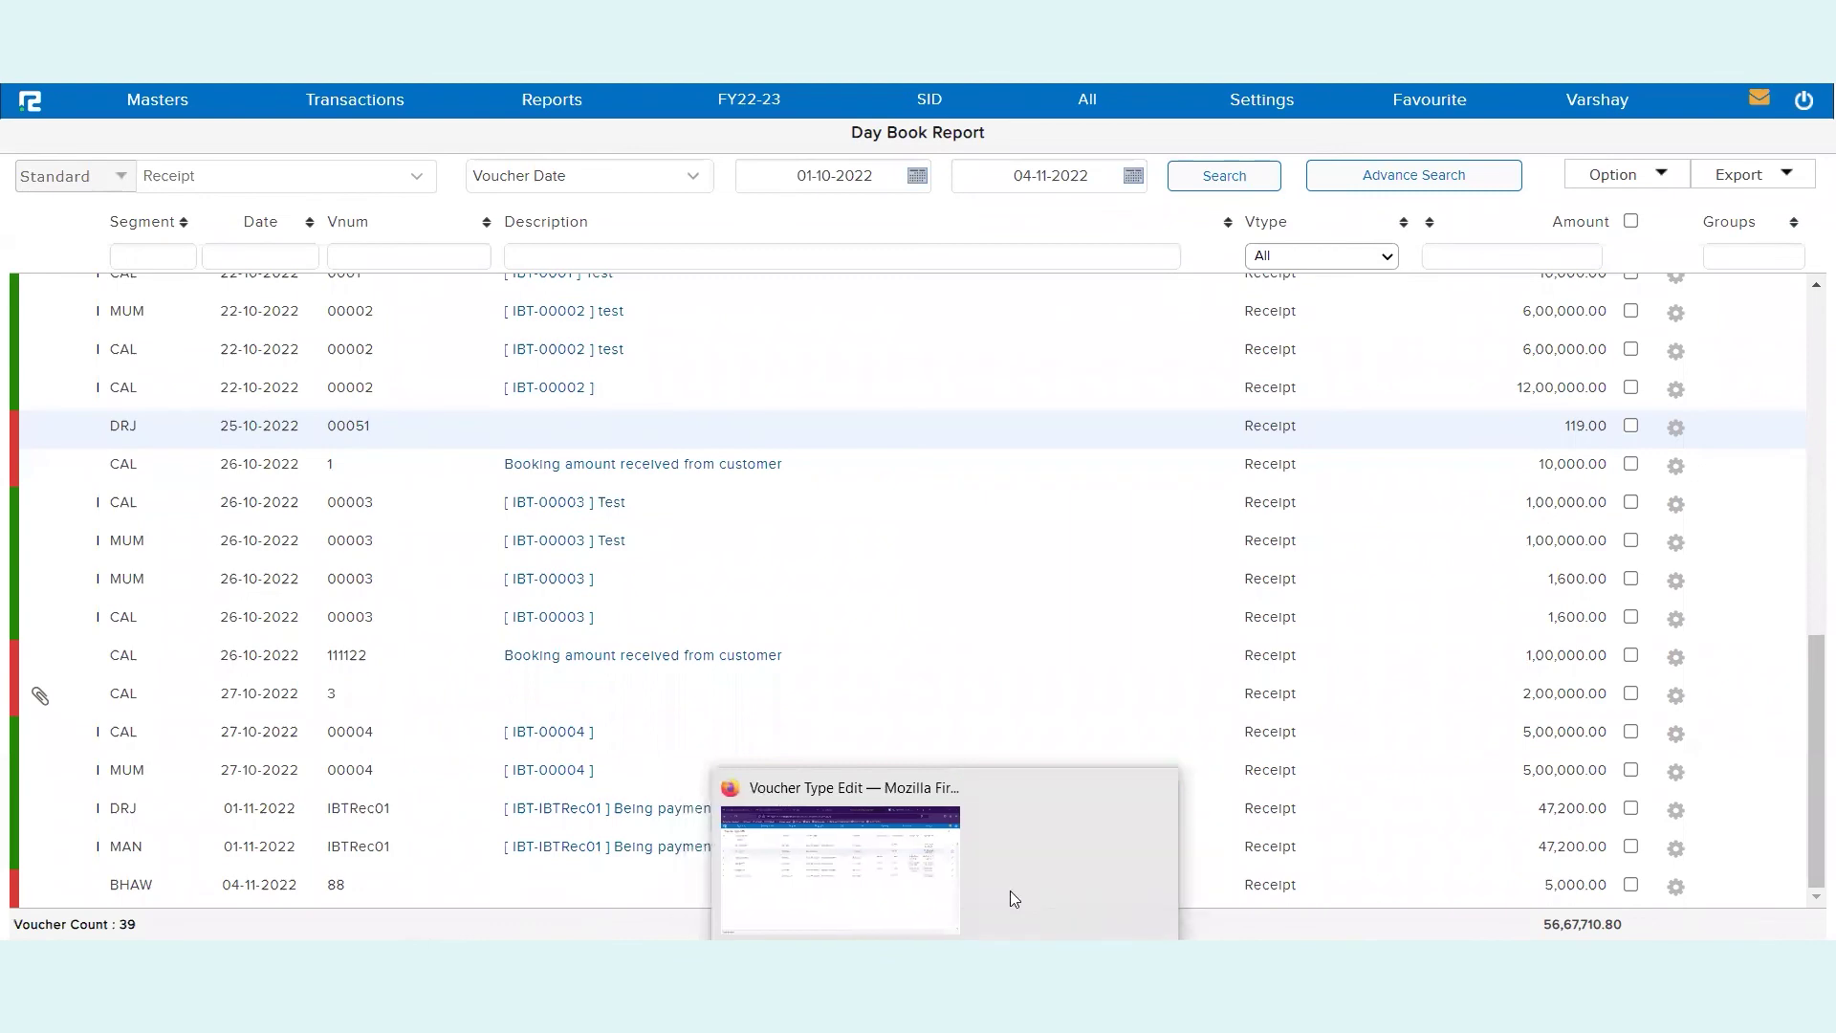
left_click(915, 881)
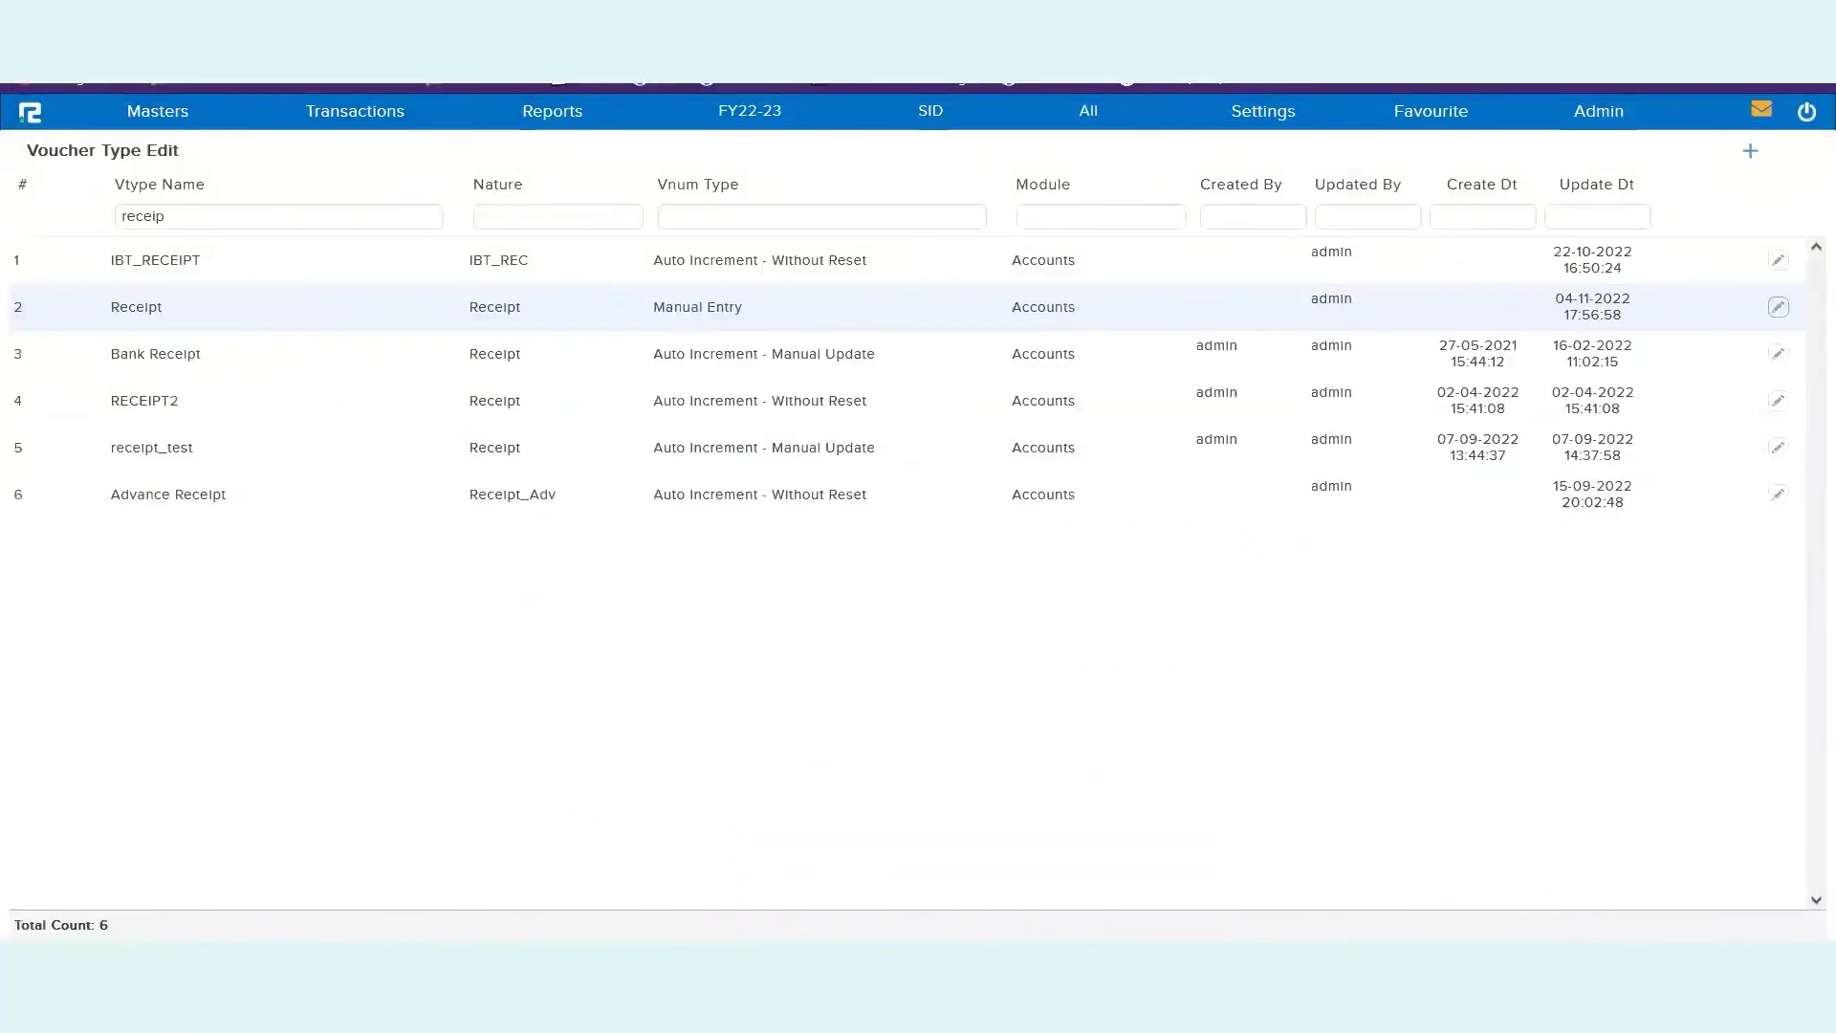
key("alt+Tab")
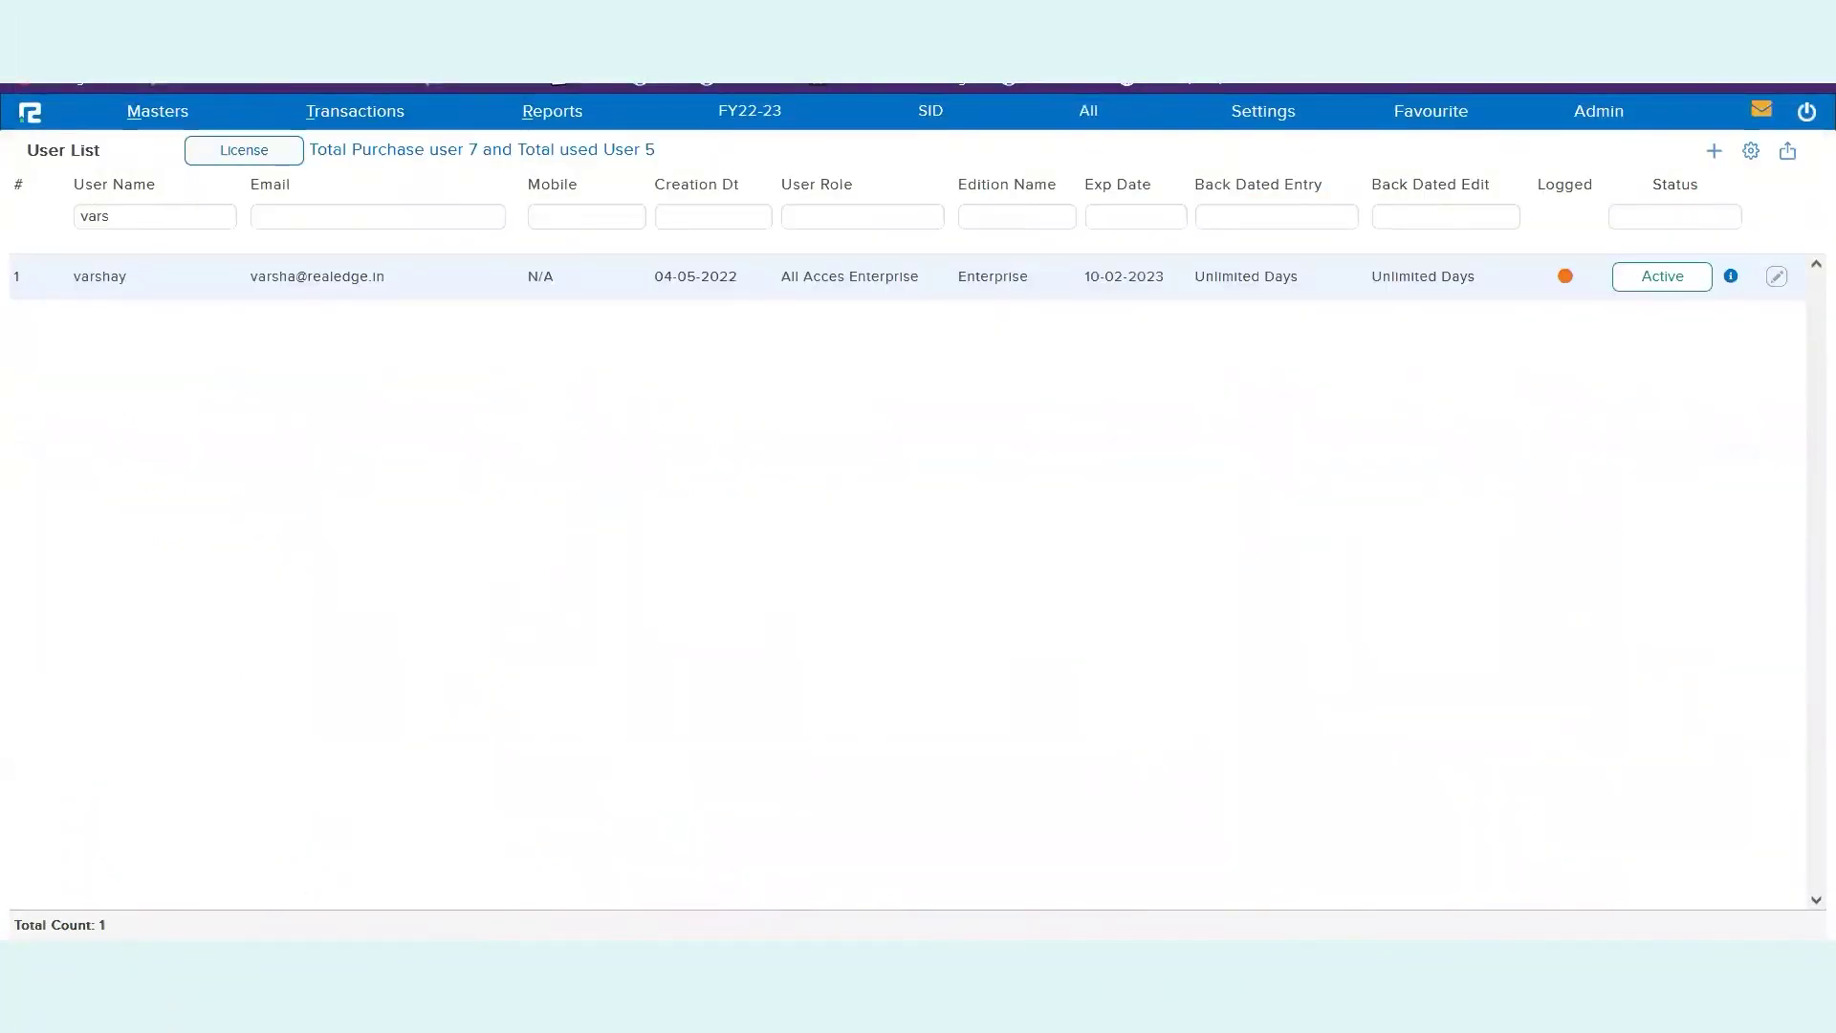
left_click(1776, 277)
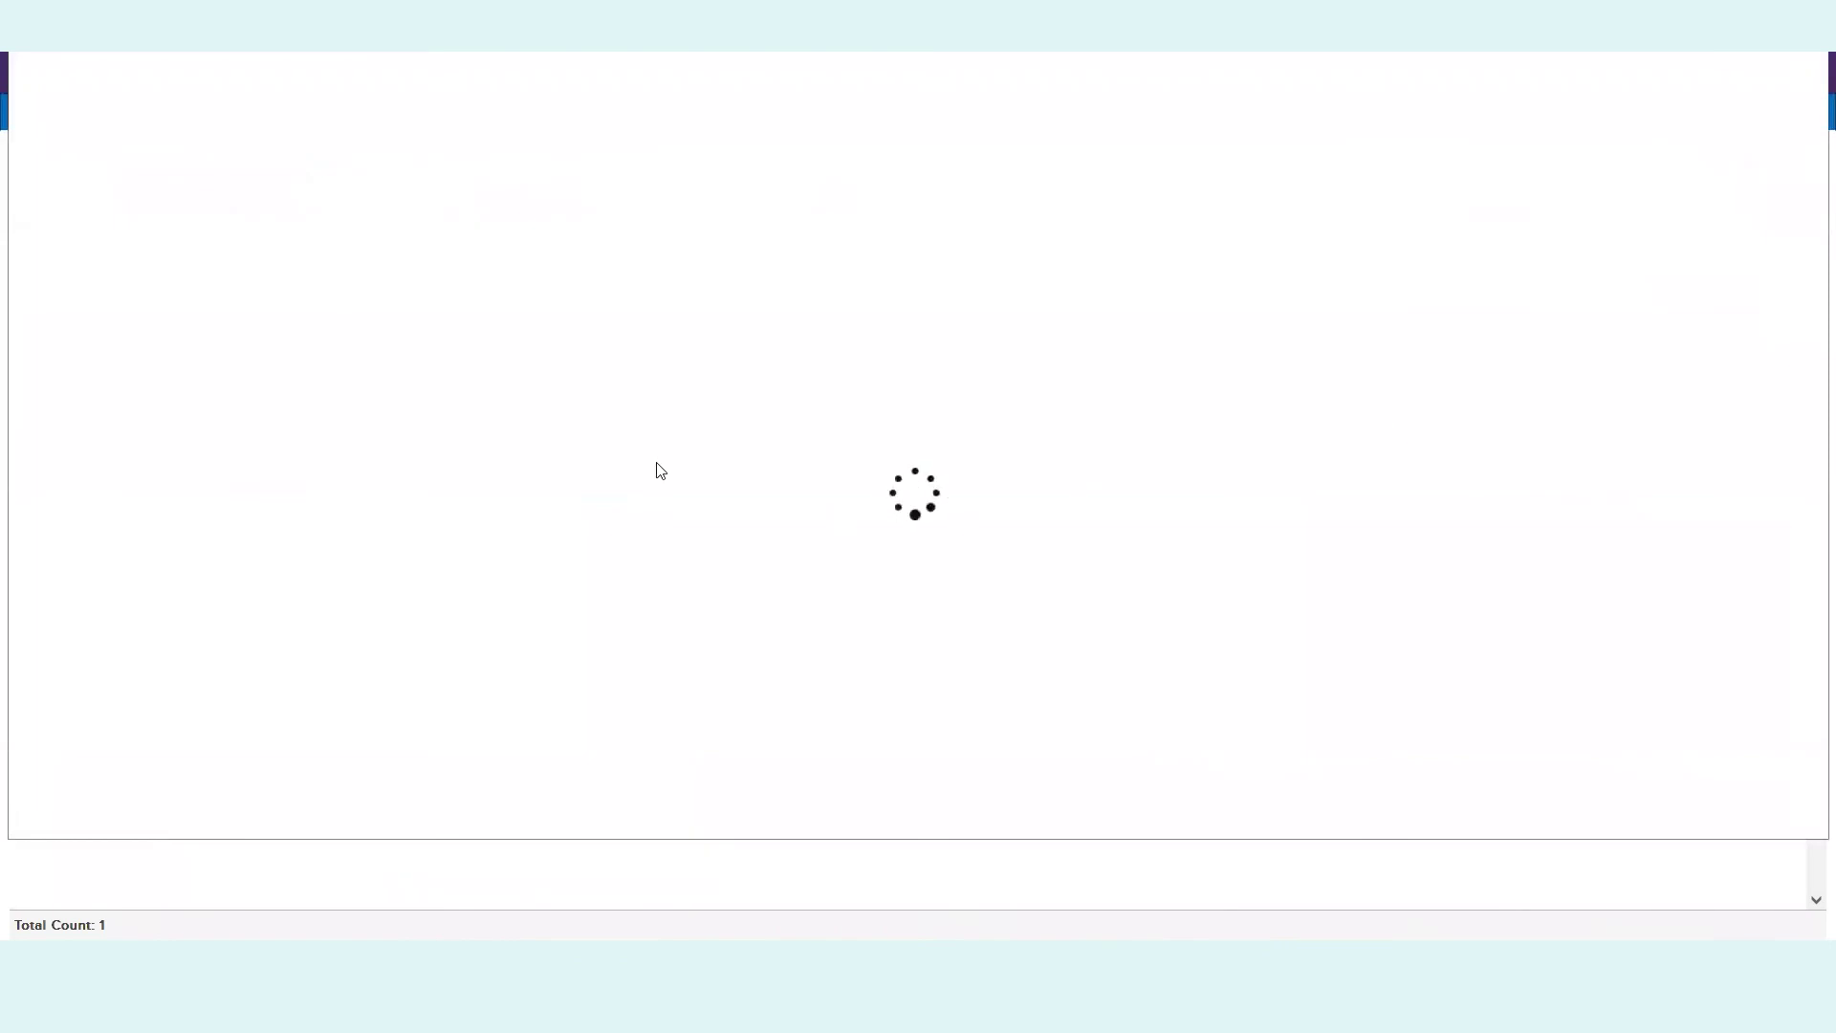
left_click(491, 491)
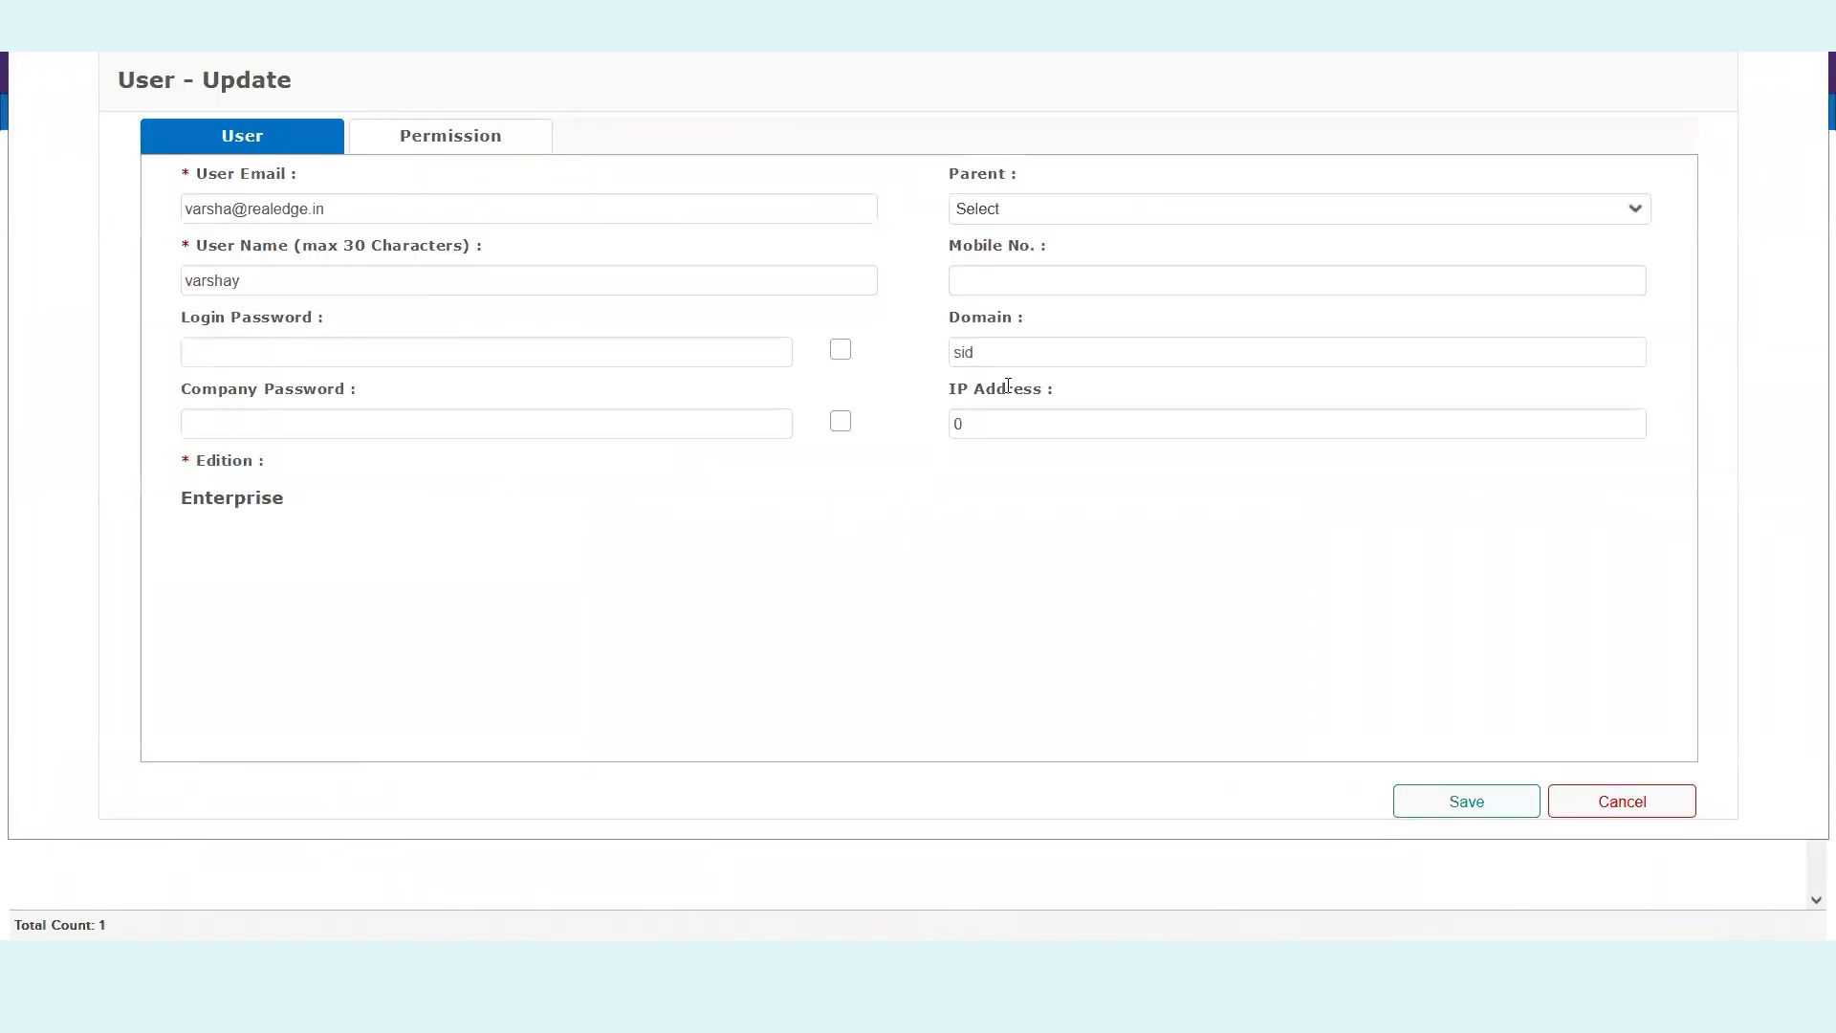
triple_click(1010, 383)
left_click(1010, 382)
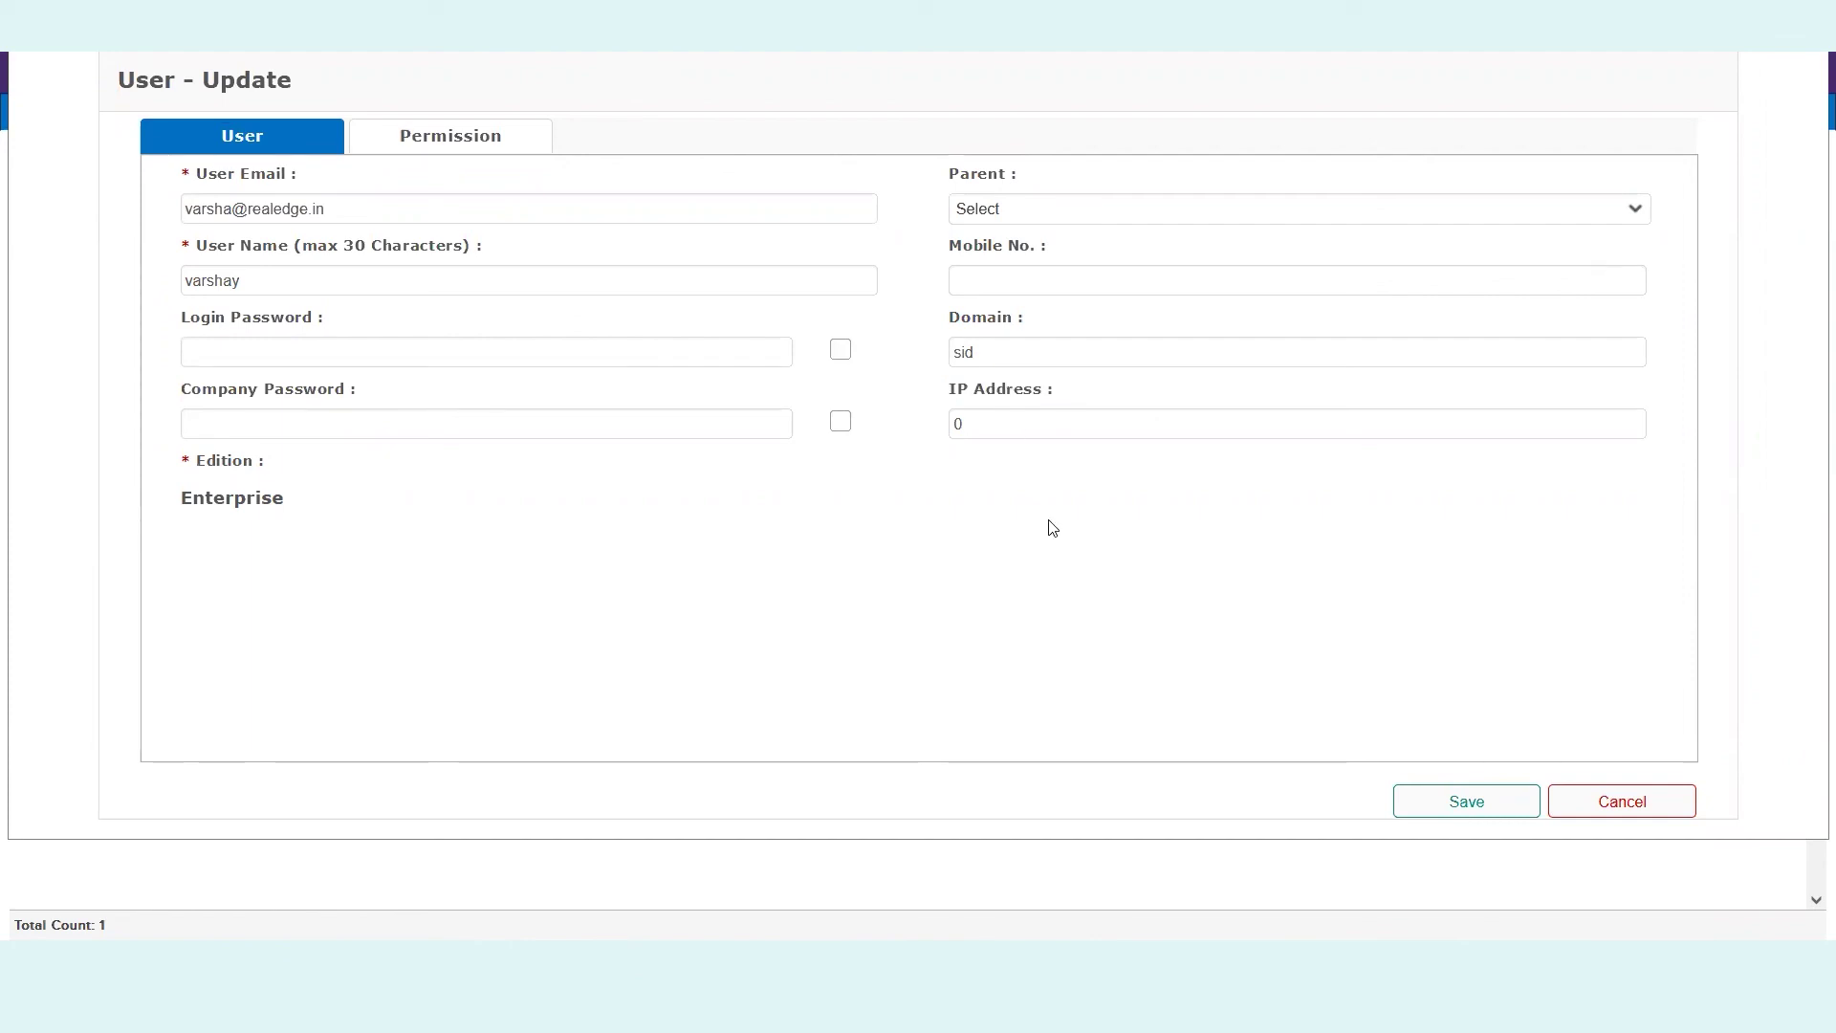